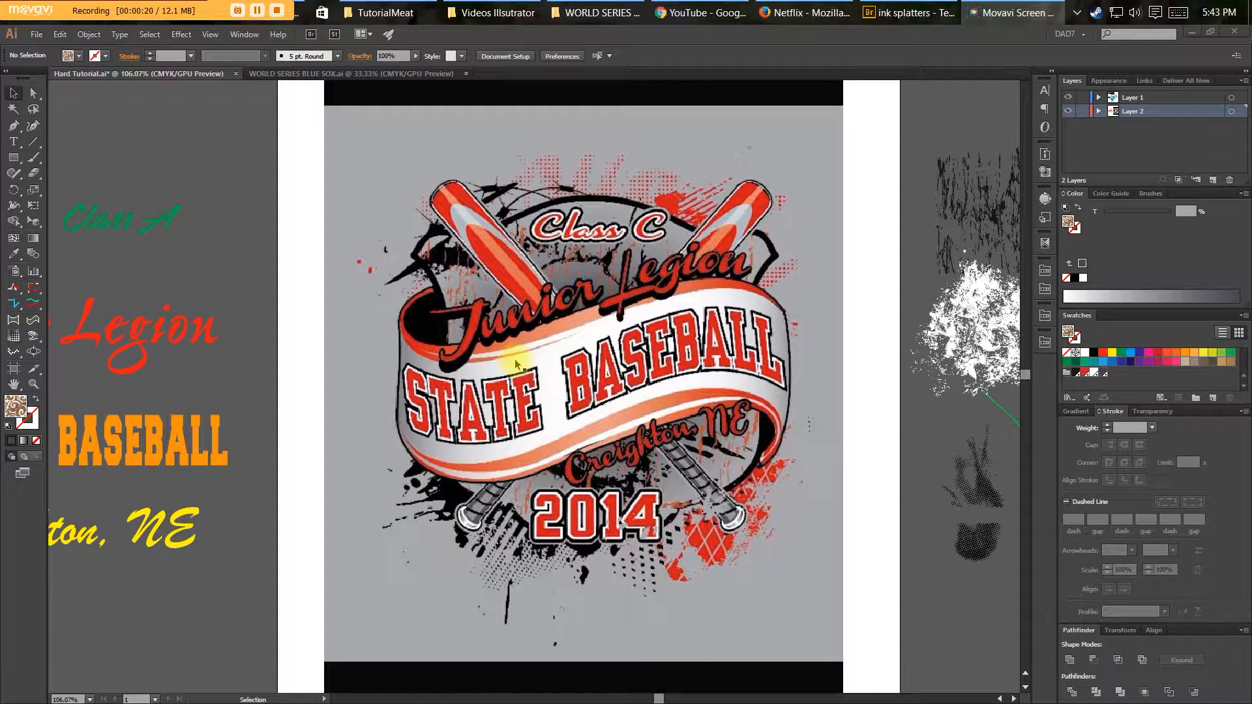
Start tracing the shield's left half with the Pen tool, from the top center straight down to the bottom edge, with a cyan fill.
{"action": "key", "text": "p"}
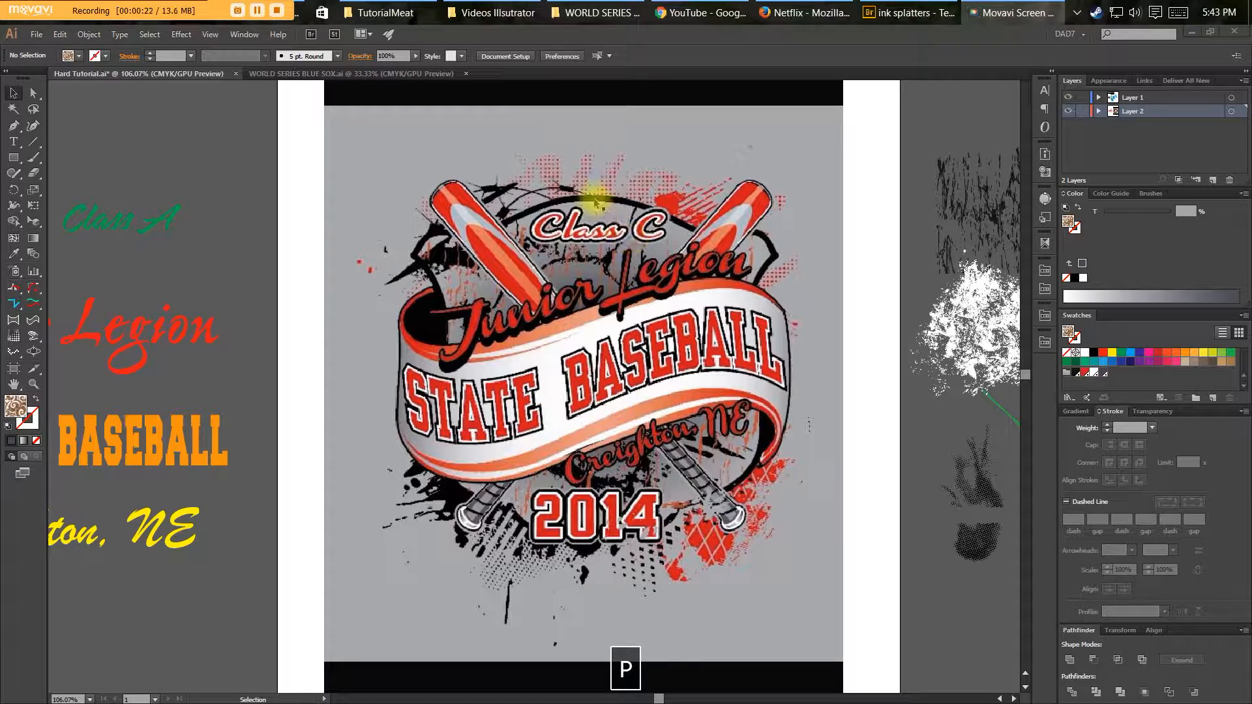
{"action": "key", "text": "p"}
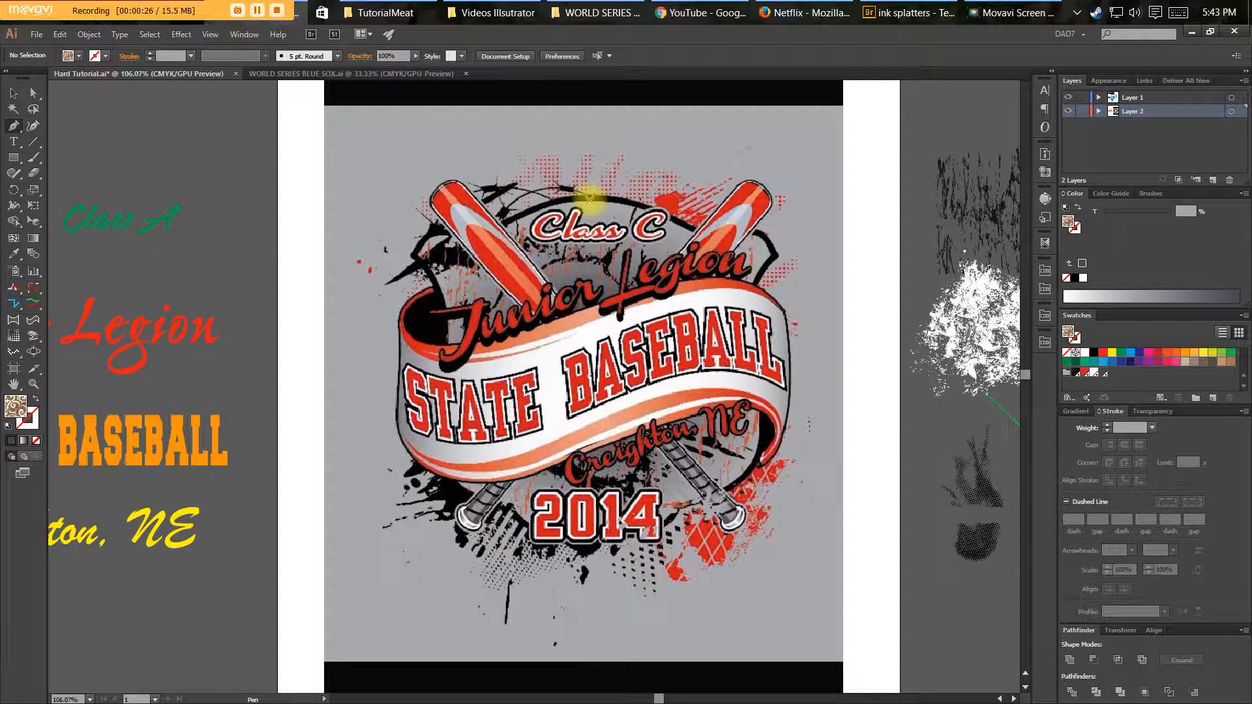
{"action": "left_click", "coordinate": [588, 201]}
{"action": "left_click", "coordinate": [580, 537], "text": "shift"}
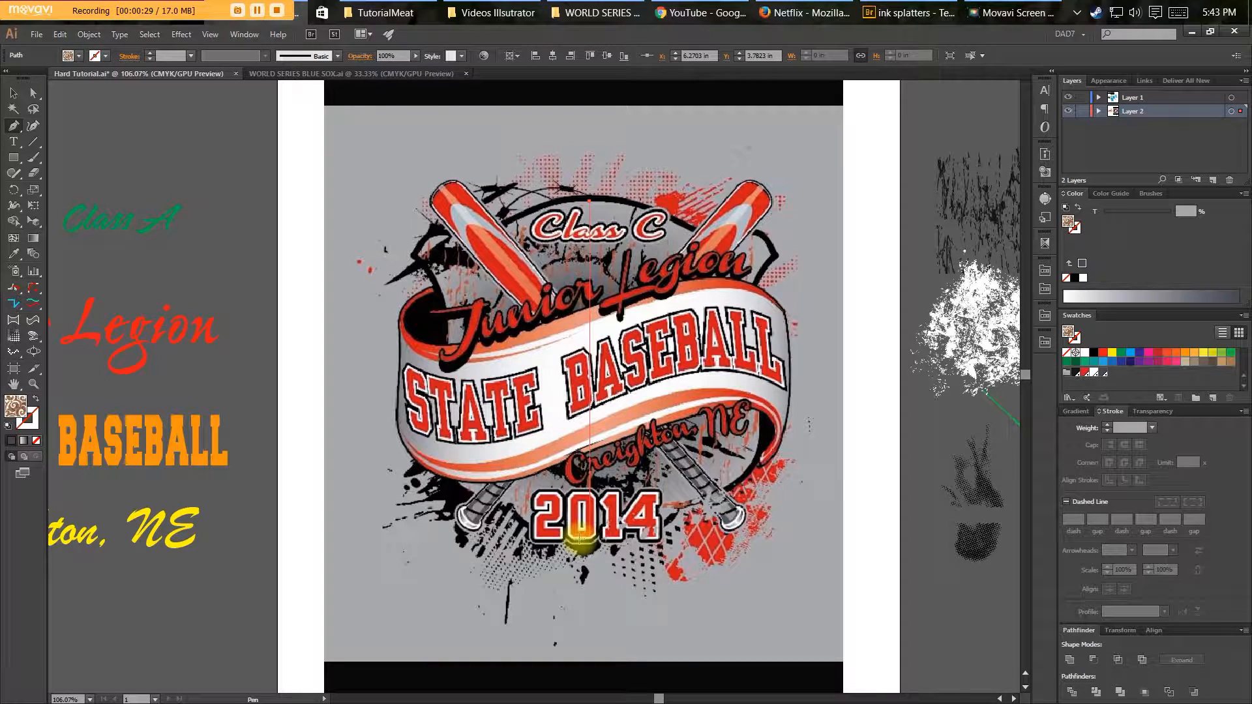
{"action": "left_click", "coordinate": [486, 511], "text": "shift"}
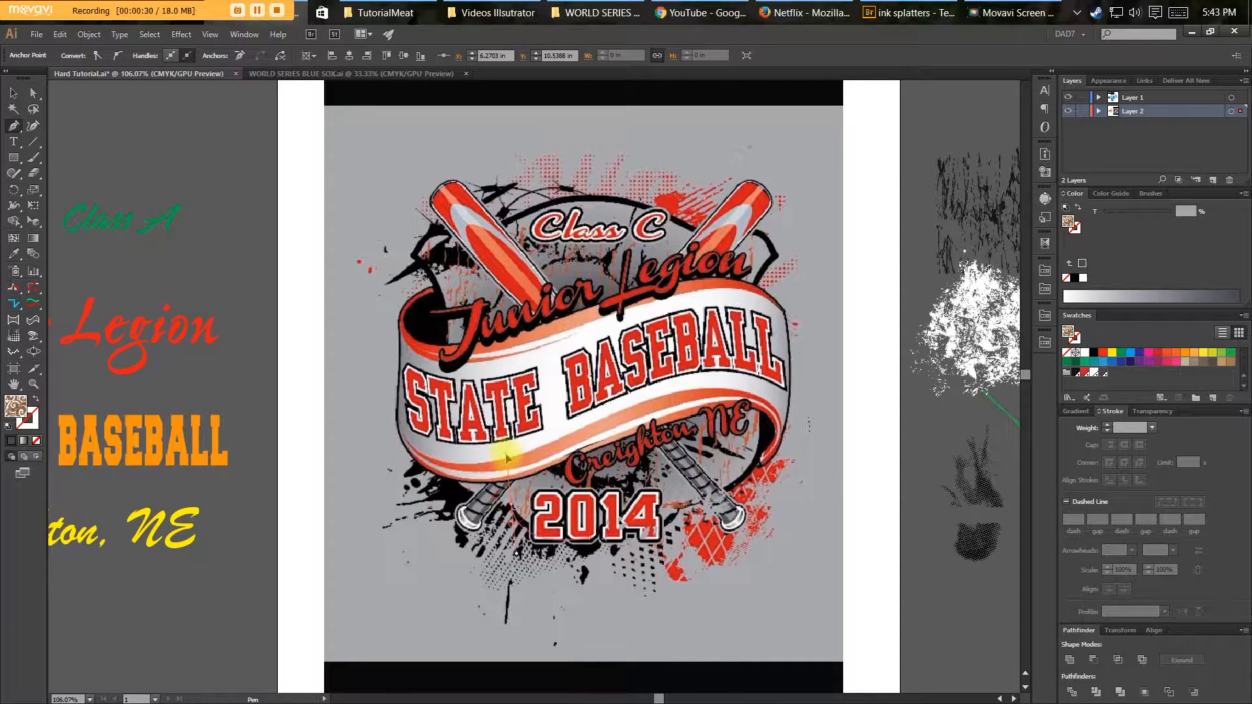
{"action": "left_click", "coordinate": [489, 466]}
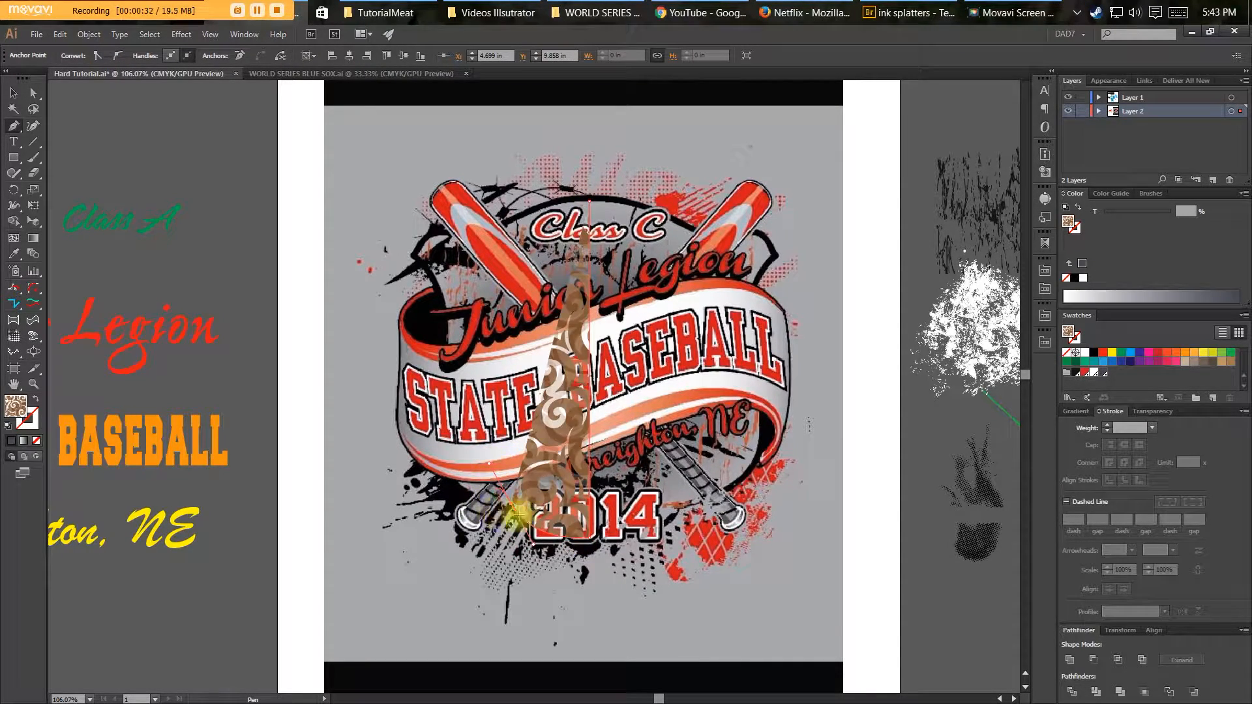
{"action": "left_click", "coordinate": [1135, 356]}
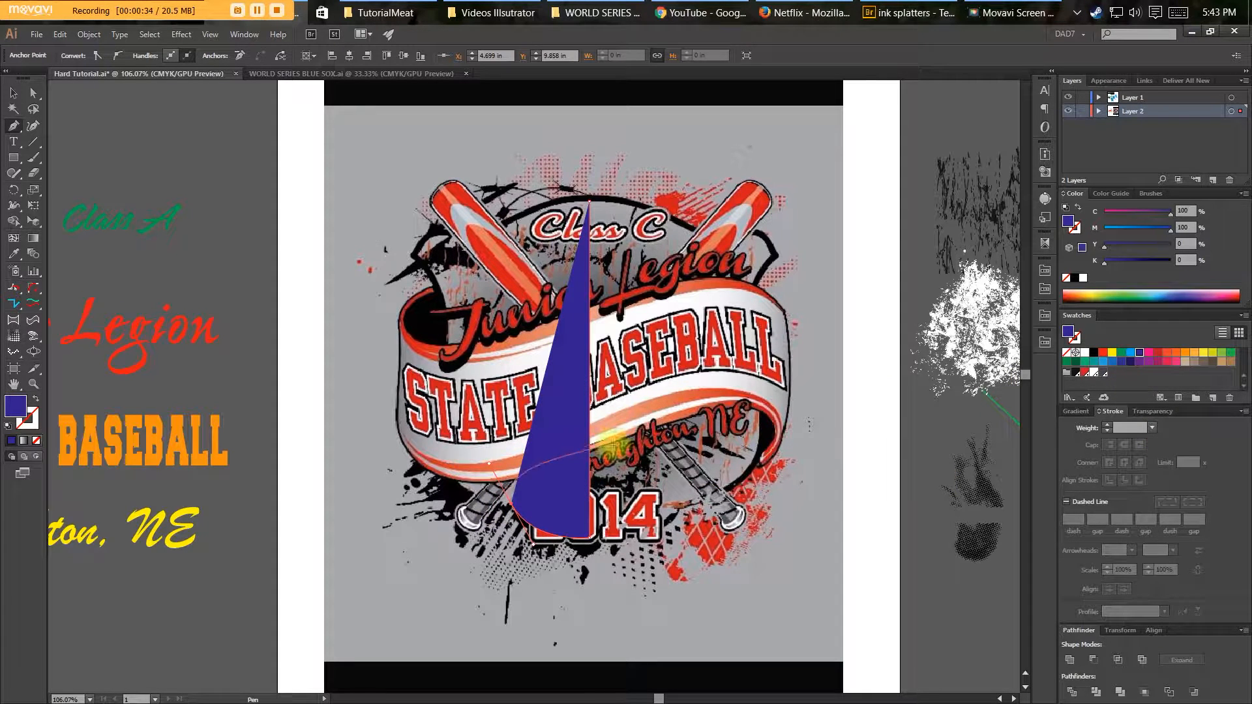
{"action": "left_click", "coordinate": [1129, 353]}
Trace the shield's left outline up to its top corner and close the path at the top center, about 3.48 in wide and 6.77 in tall.
{"action": "left_click", "coordinate": [495, 499]}
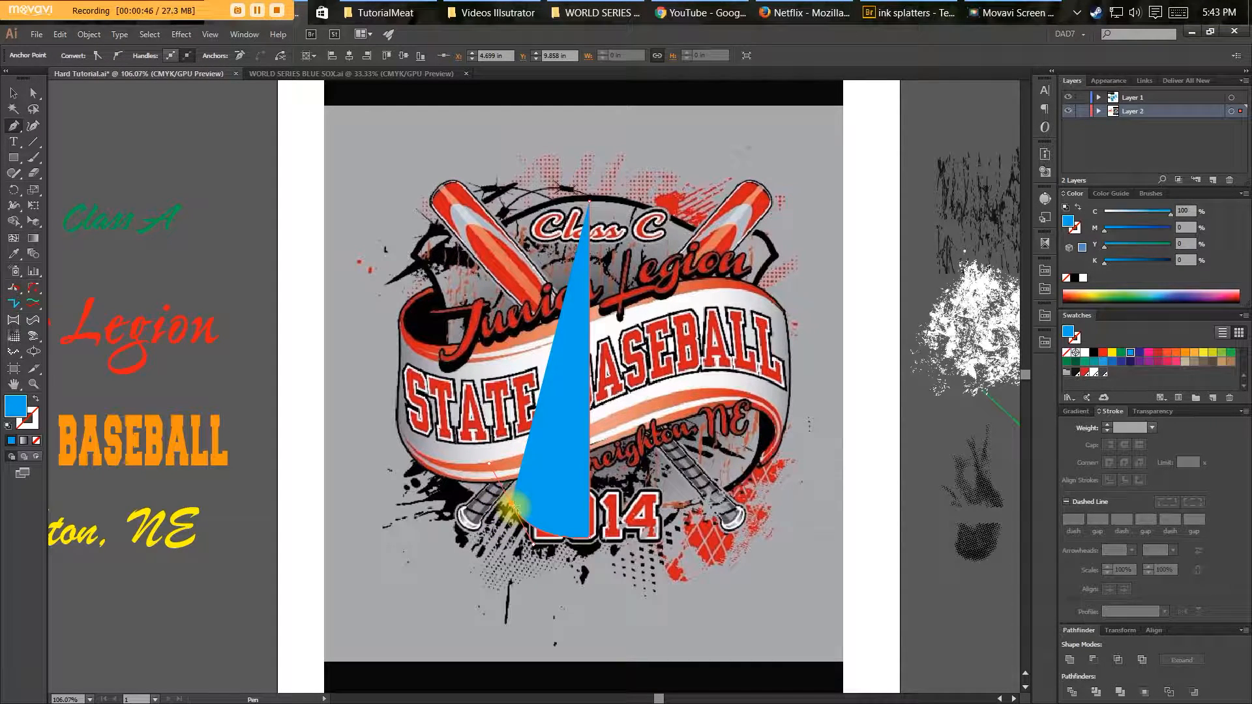
{"action": "left_click_drag", "start_coordinate": [443, 457], "coordinate": [420, 395]}
{"action": "left_click_drag", "start_coordinate": [447, 335], "coordinate": [437, 281]}
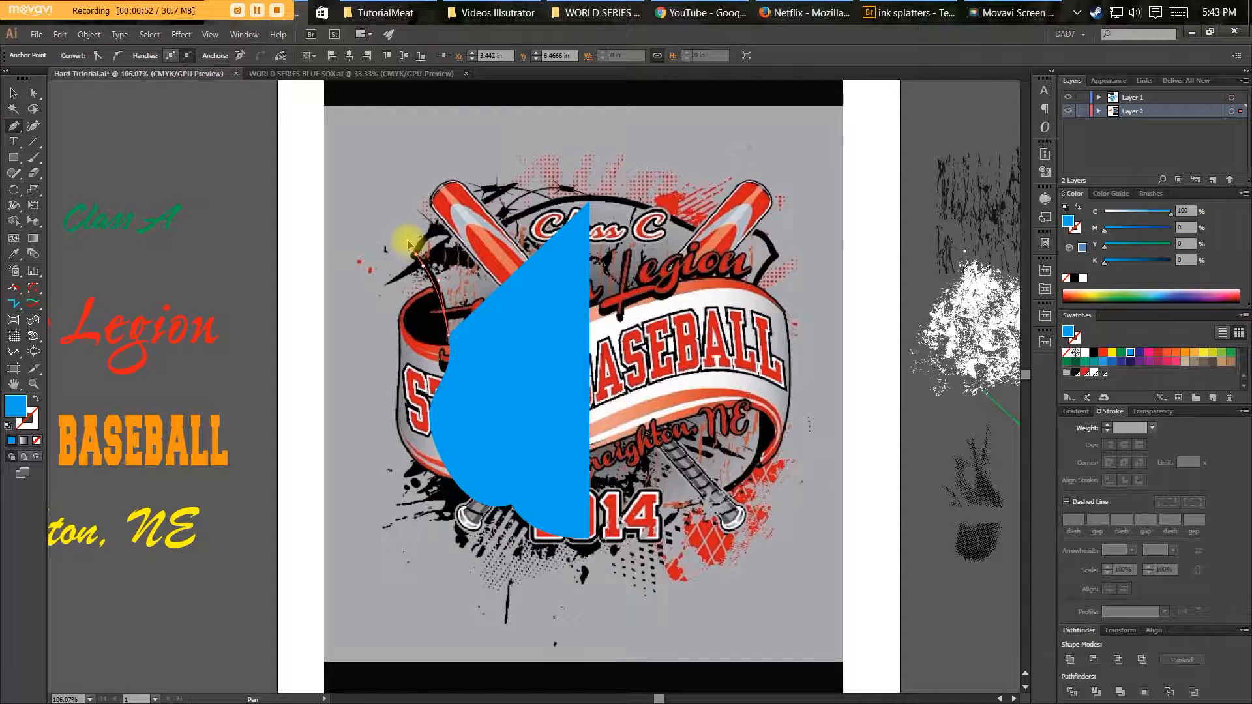
{"action": "left_click_drag", "start_coordinate": [399, 233], "coordinate": [416, 254]}
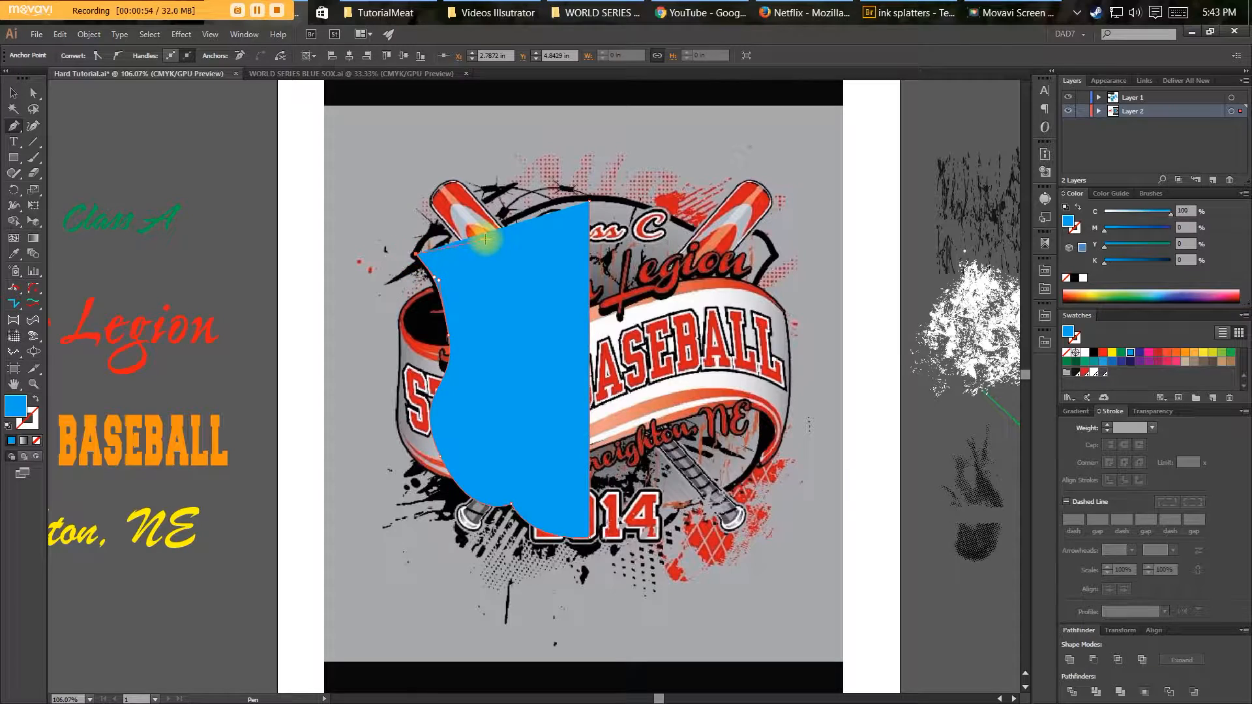
{"action": "left_click_drag", "start_coordinate": [494, 229], "coordinate": [529, 254]}
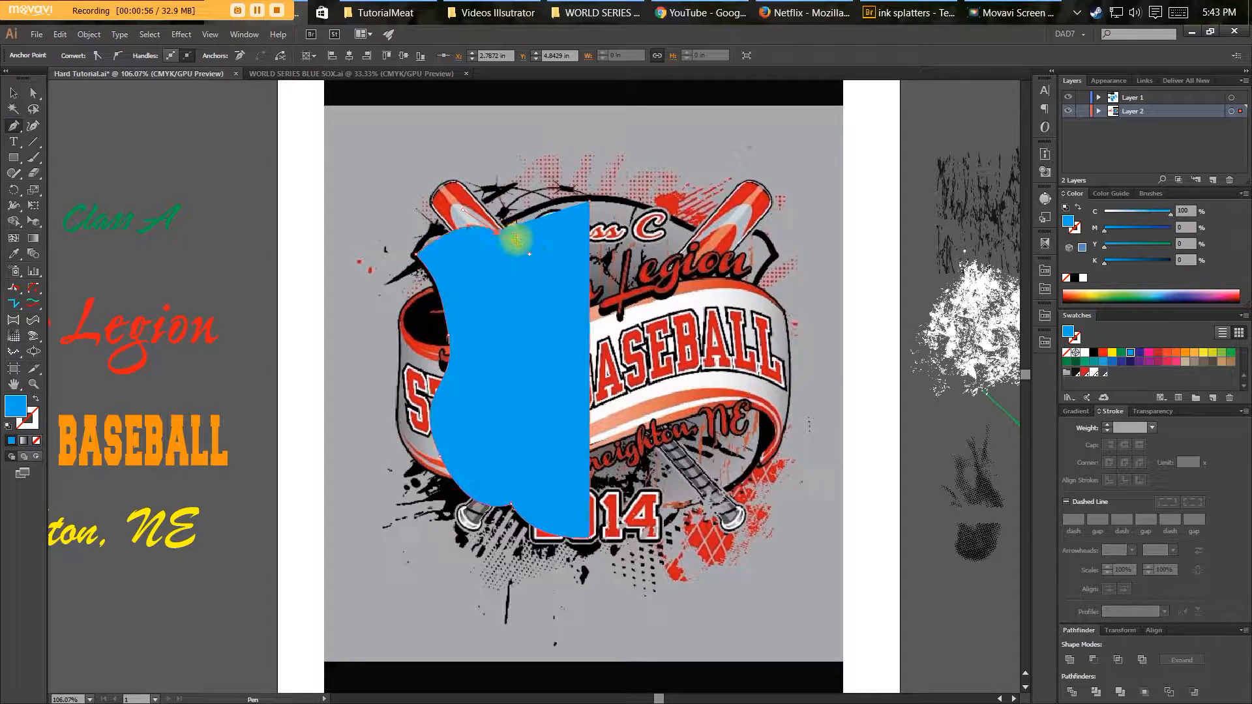
{"action": "left_click", "coordinate": [590, 202]}
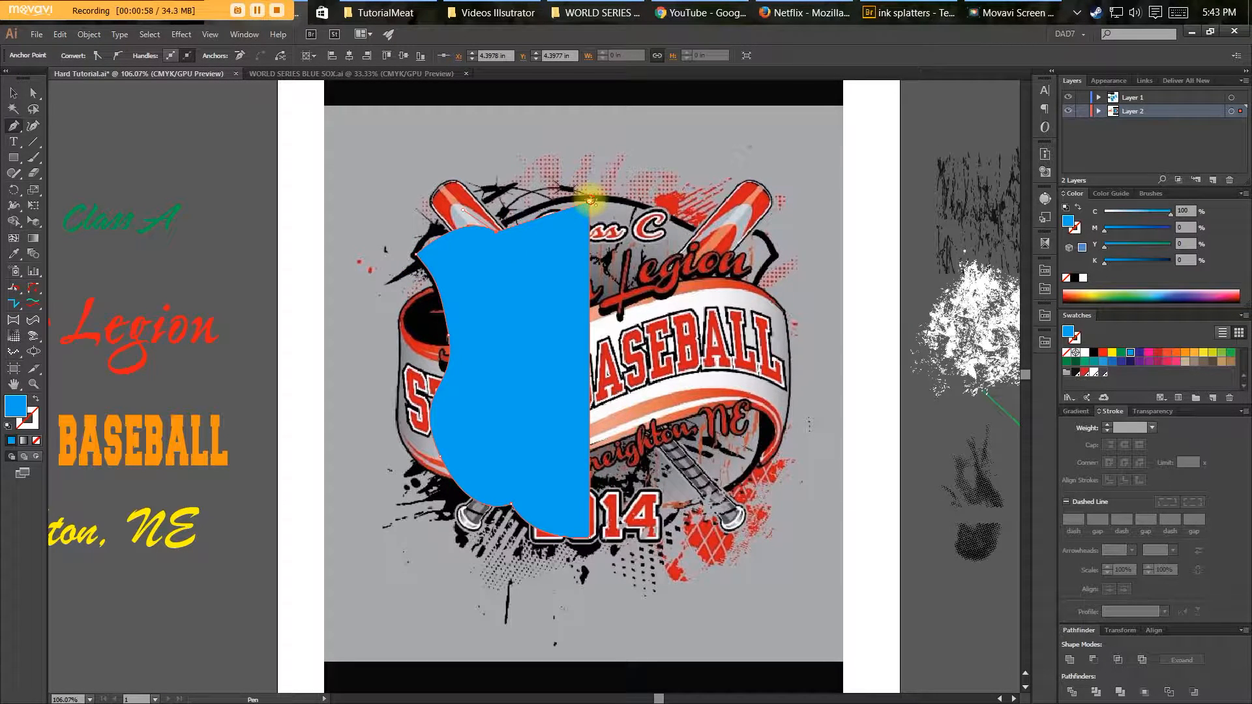
Reshape the curve at the half shield's lower-left side by adjusting its anchor point.
{"action": "key", "text": "v"}
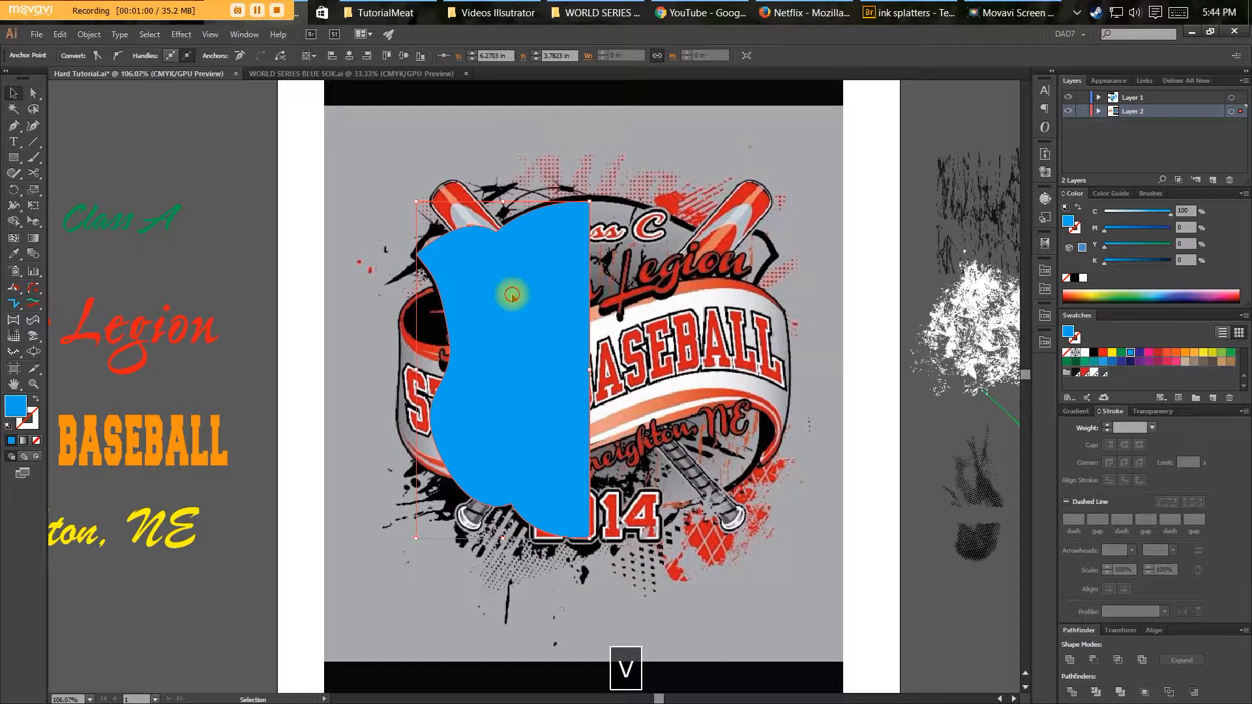
{"action": "left_click", "coordinate": [512, 295]}
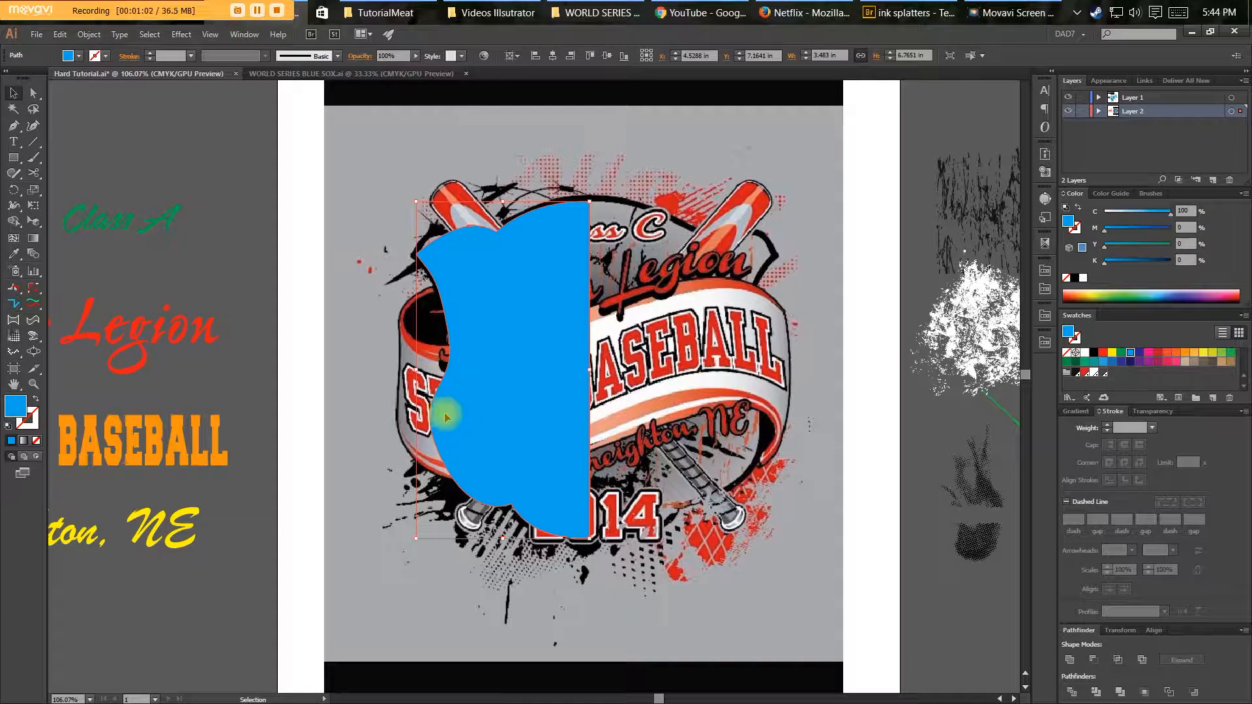
{"action": "key", "text": "a"}
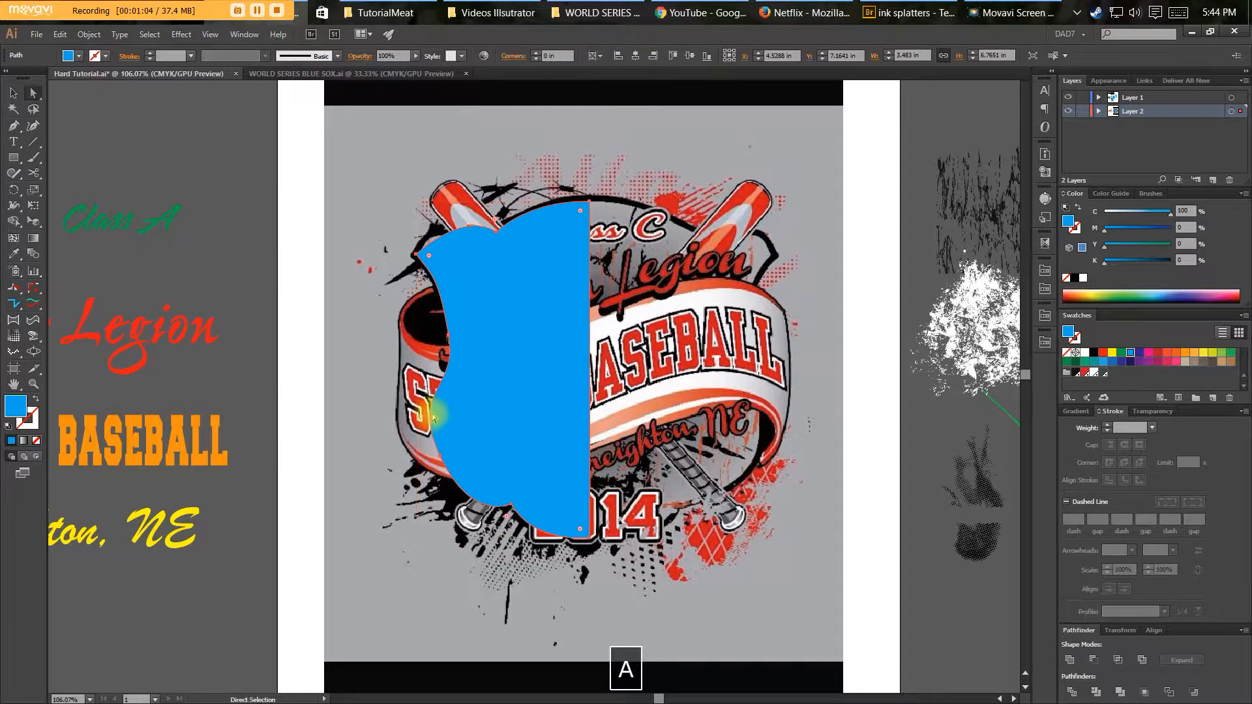
{"action": "left_click", "coordinate": [441, 456]}
{"action": "left_click_drag", "start_coordinate": [468, 523], "coordinate": [456, 540]}
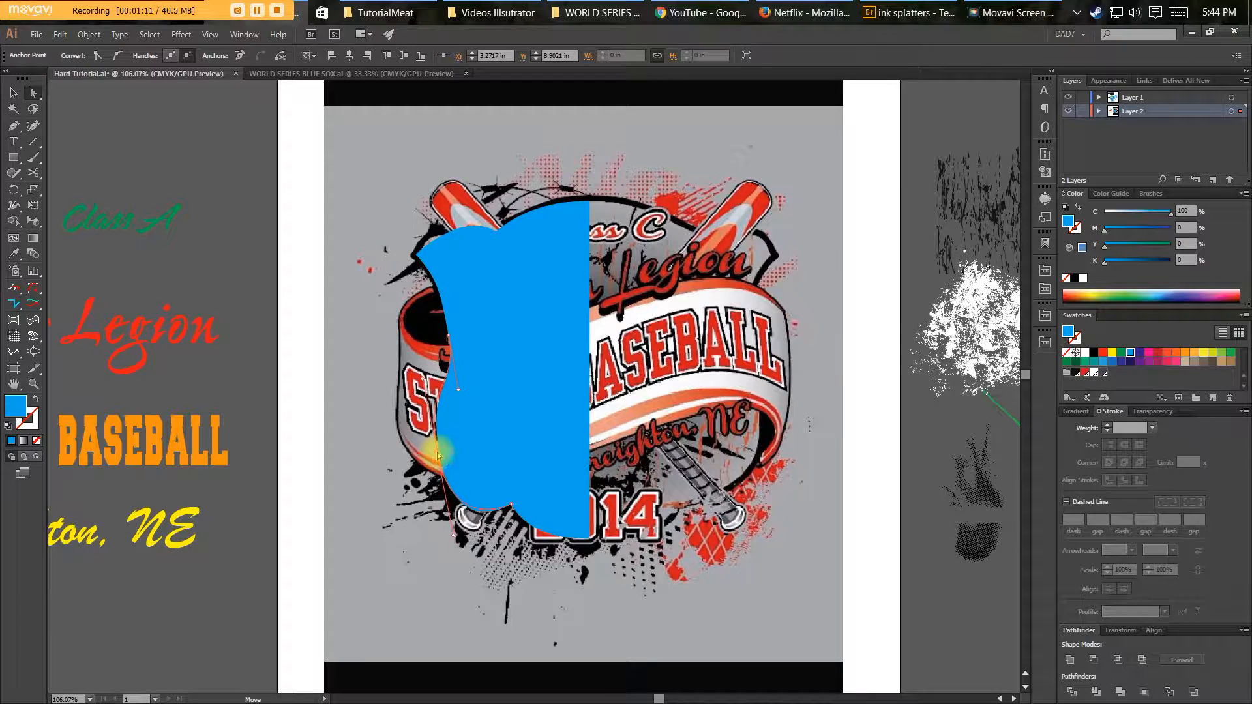
Duplicate the cyan half shield horizontally, placing the copy just beyond the original's straight center edge.
{"action": "left_click", "coordinate": [491, 442]}
{"action": "key", "text": "v"}
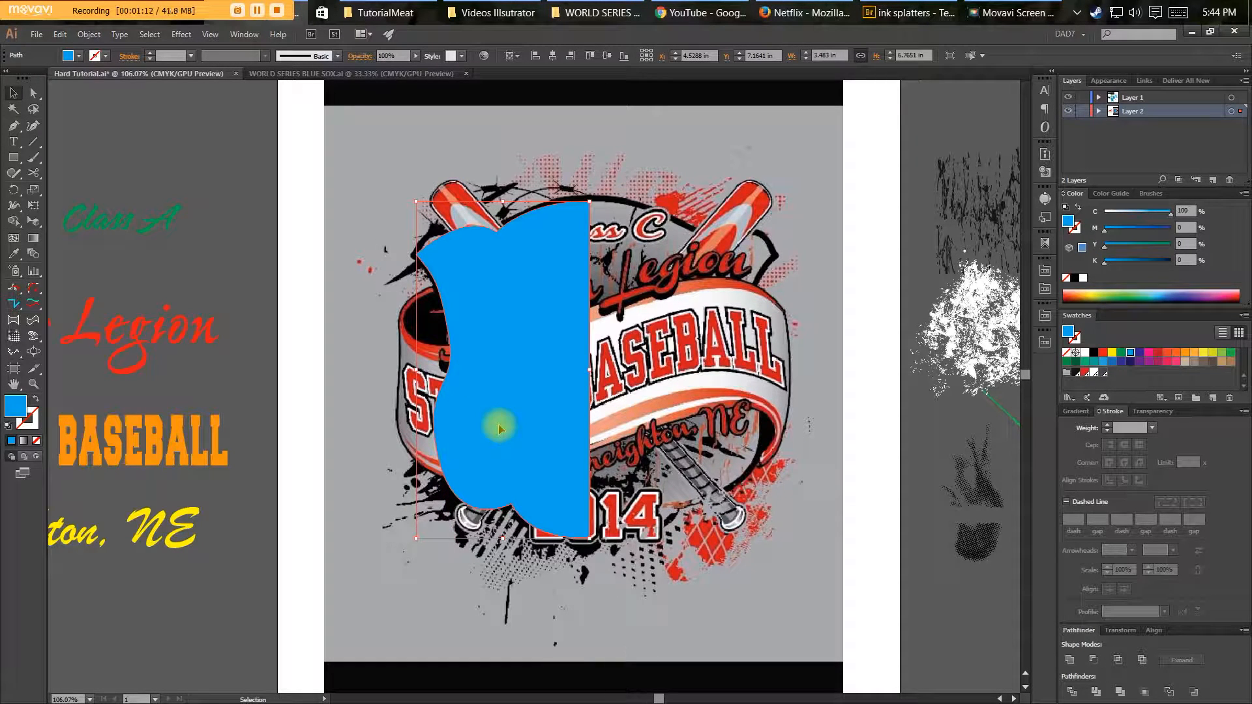
{"action": "left_click_drag", "start_coordinate": [500, 429], "coordinate": [620, 349]}
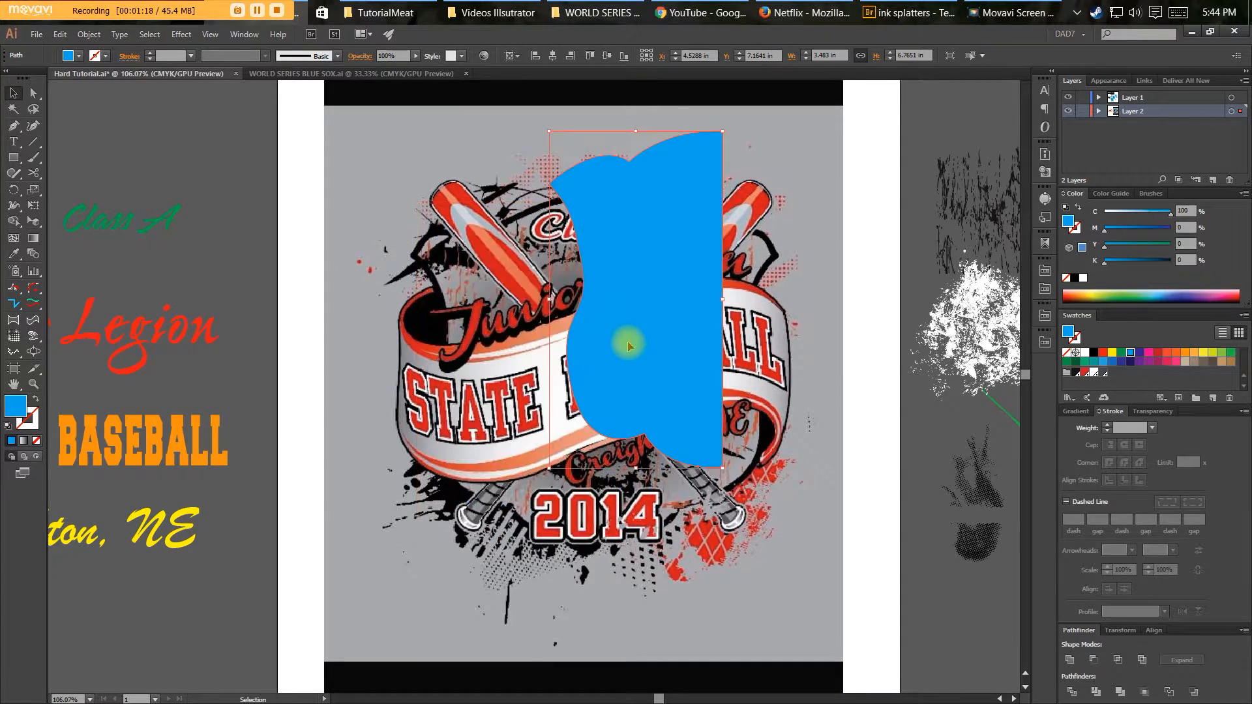
{"action": "key", "text": "ctrl+z"}
{"action": "left_click_drag", "start_coordinate": [577, 394], "coordinate": [580, 386]}
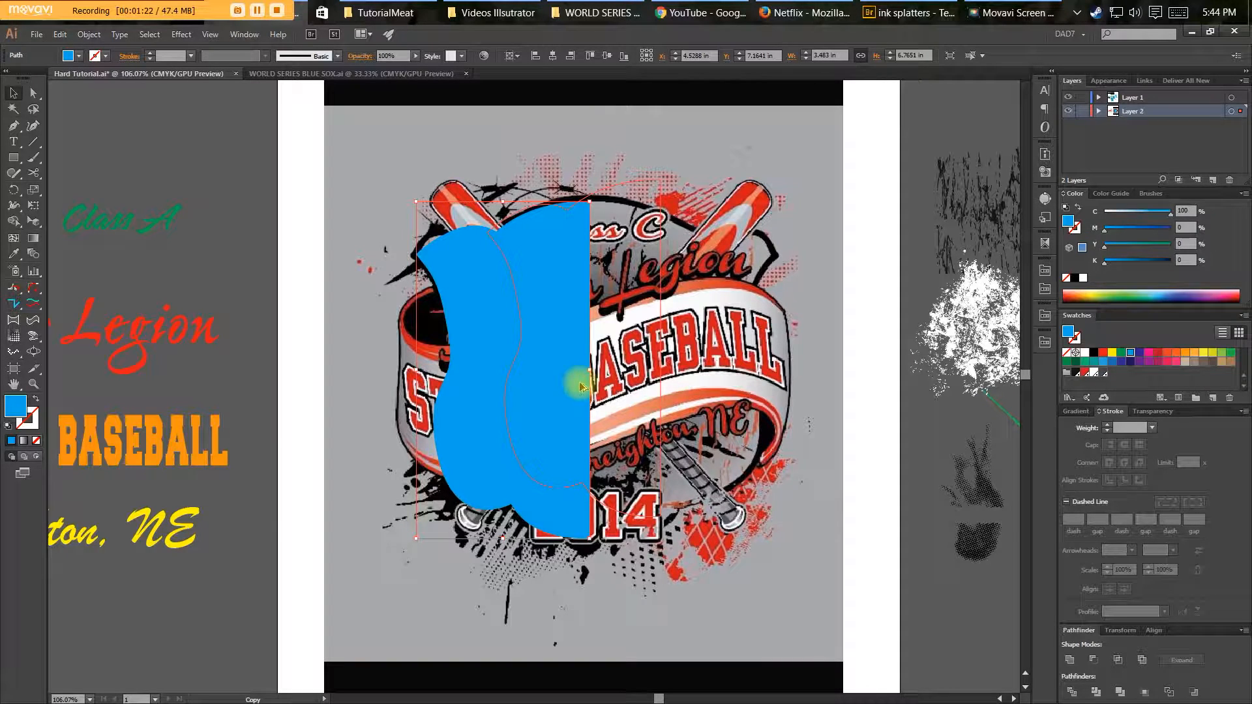
{"action": "left_click_drag", "start_coordinate": [580, 386], "coordinate": [682, 416]}
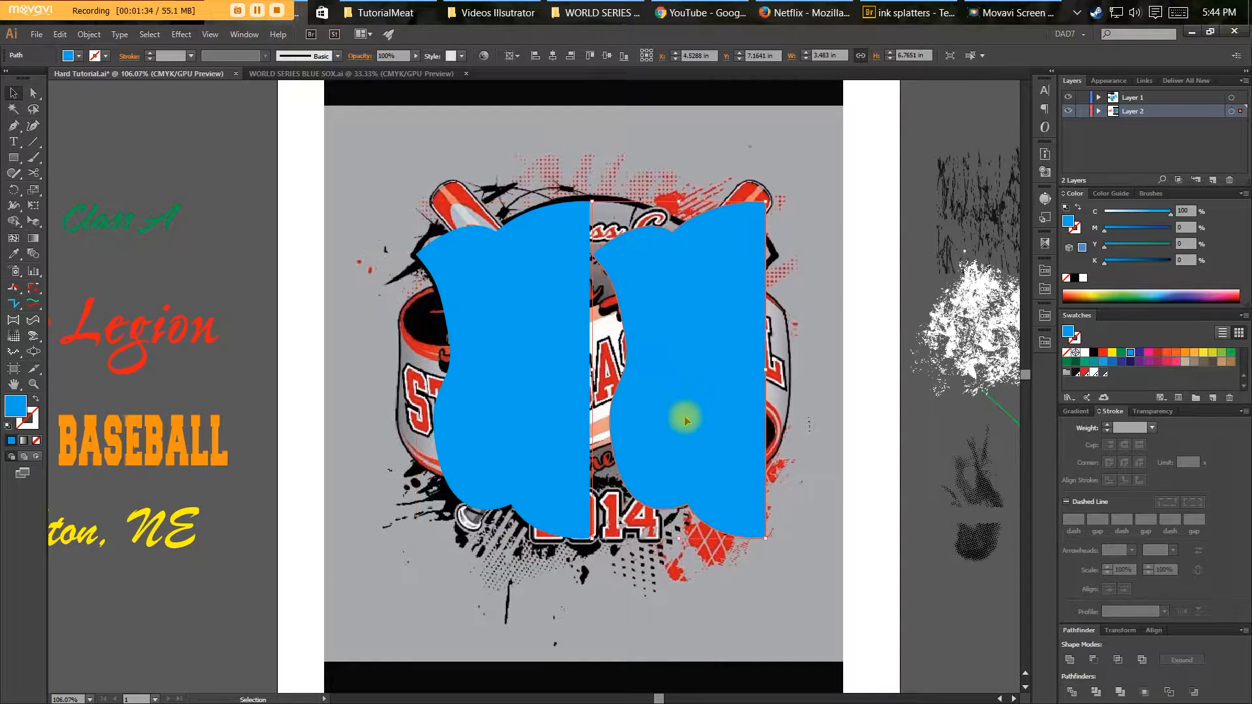
Reflect the duplicated half shield across the vertical axis.
{"action": "left_click", "coordinate": [89, 36]}
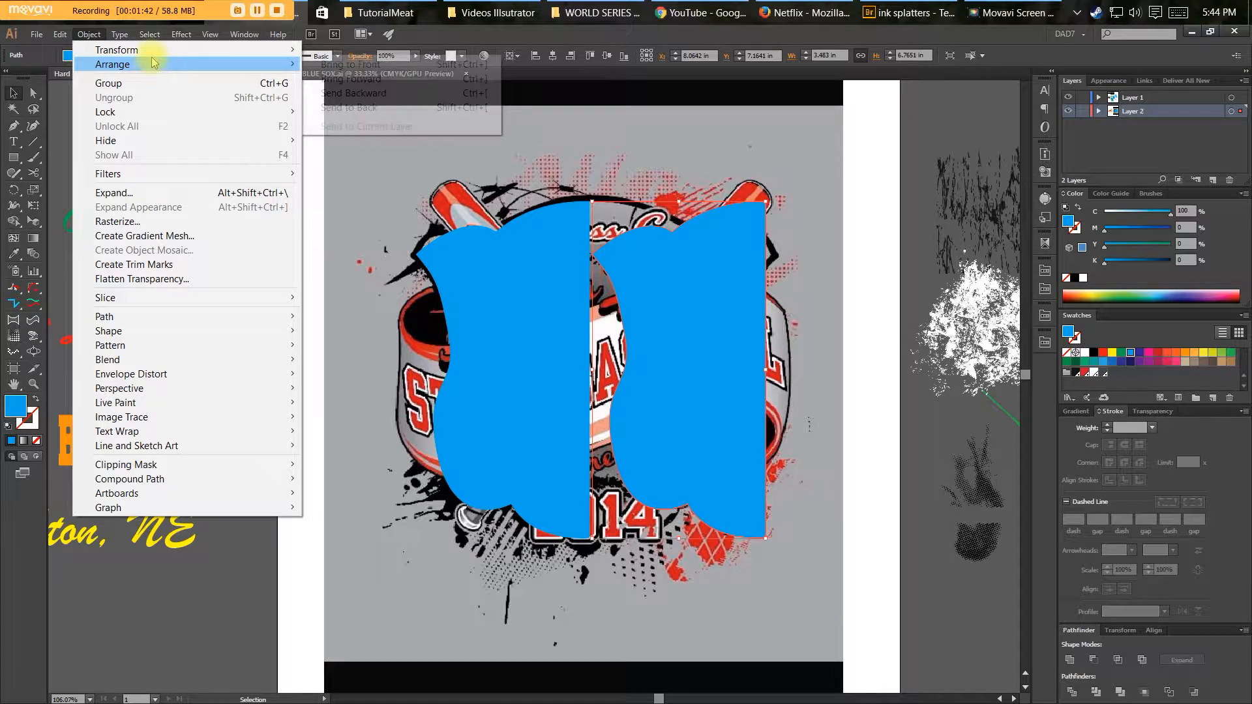
{"action": "mouse_move", "coordinate": [154, 53]}
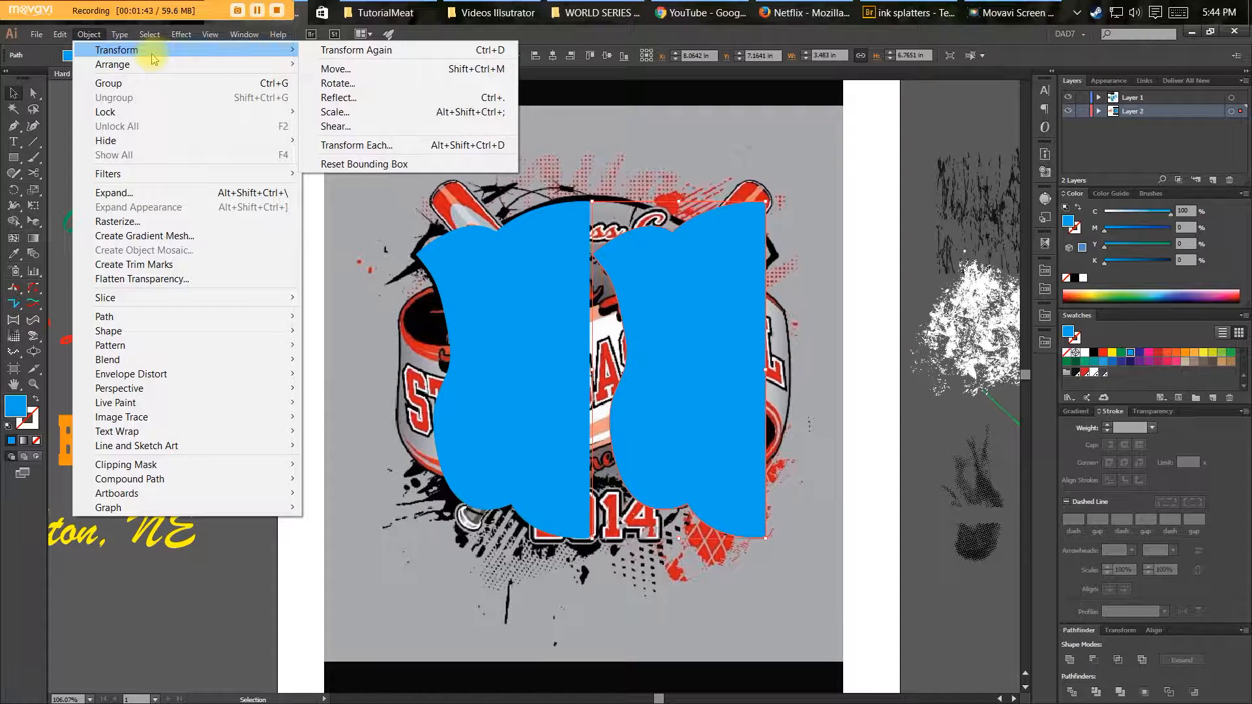
{"action": "left_click", "coordinate": [357, 104]}
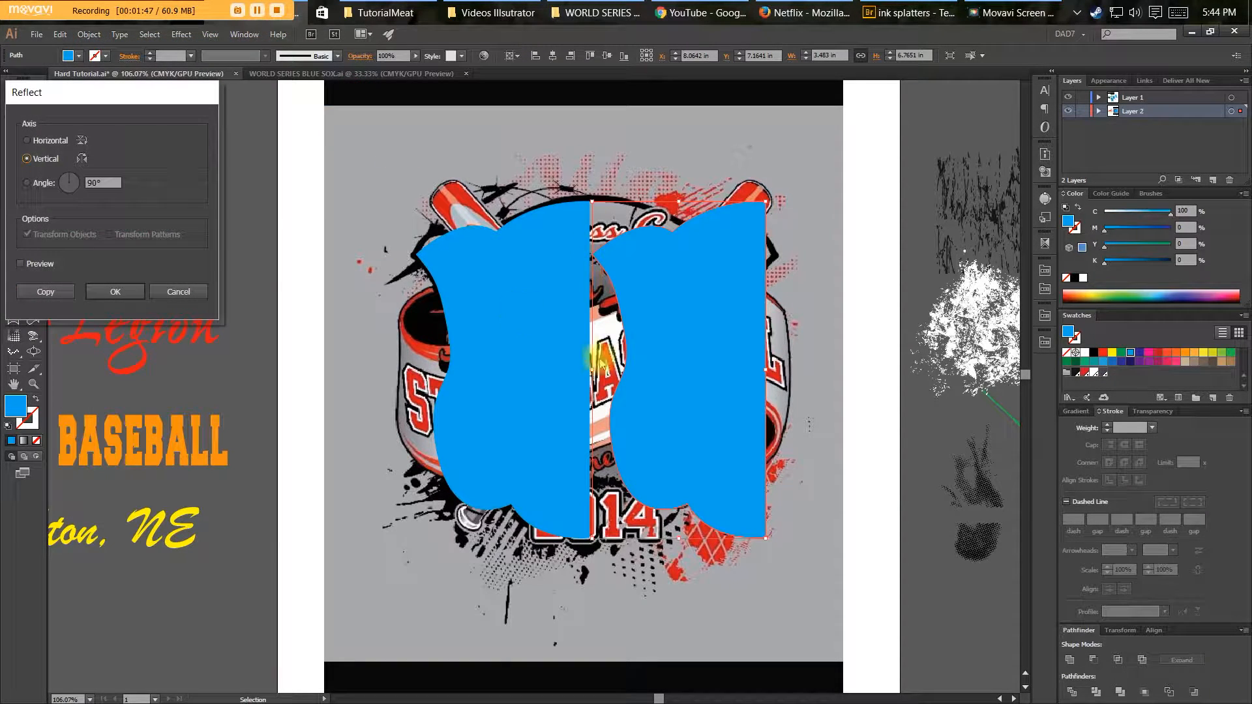
{"action": "left_click", "coordinate": [114, 290]}
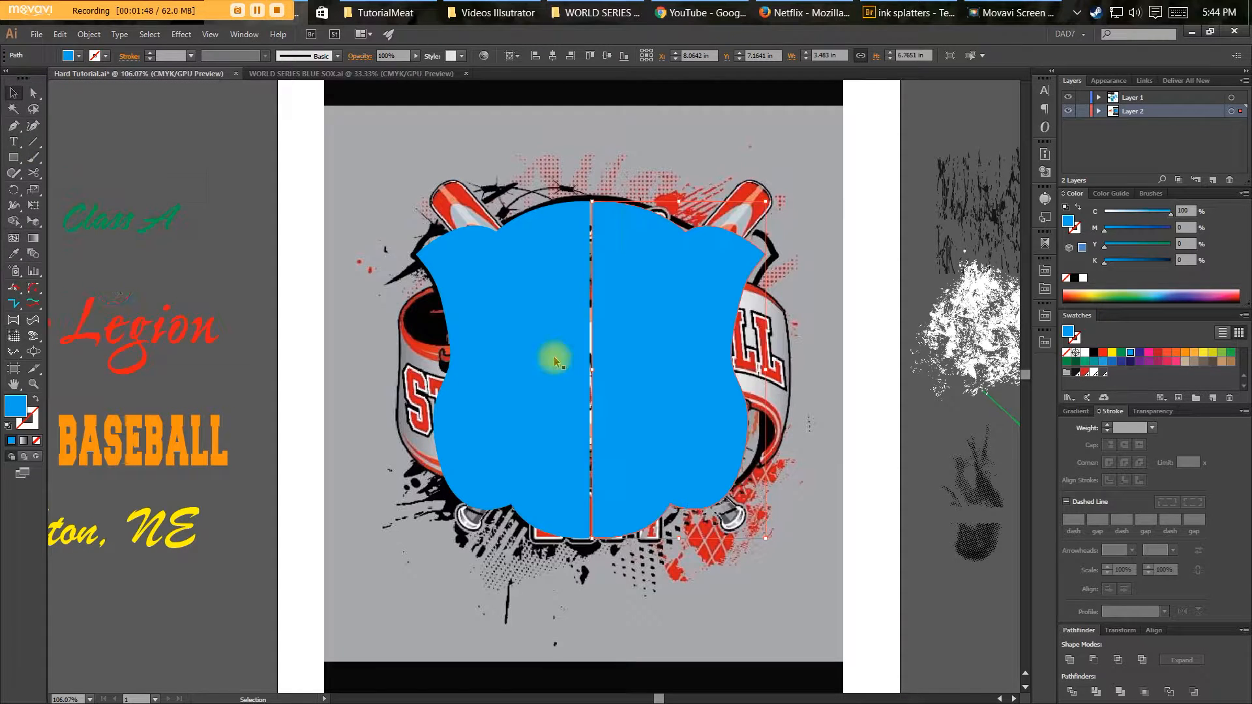
Turn on Smart Guides and snap the mirrored half flush against the original half's center edge.
{"action": "mouse_move", "coordinate": [652, 373]}
{"action": "left_mouse_down"}
{"action": "mouse_move", "coordinate": [704, 372]}
{"action": "mouse_move", "coordinate": [661, 365]}
{"action": "left_mouse_up"}
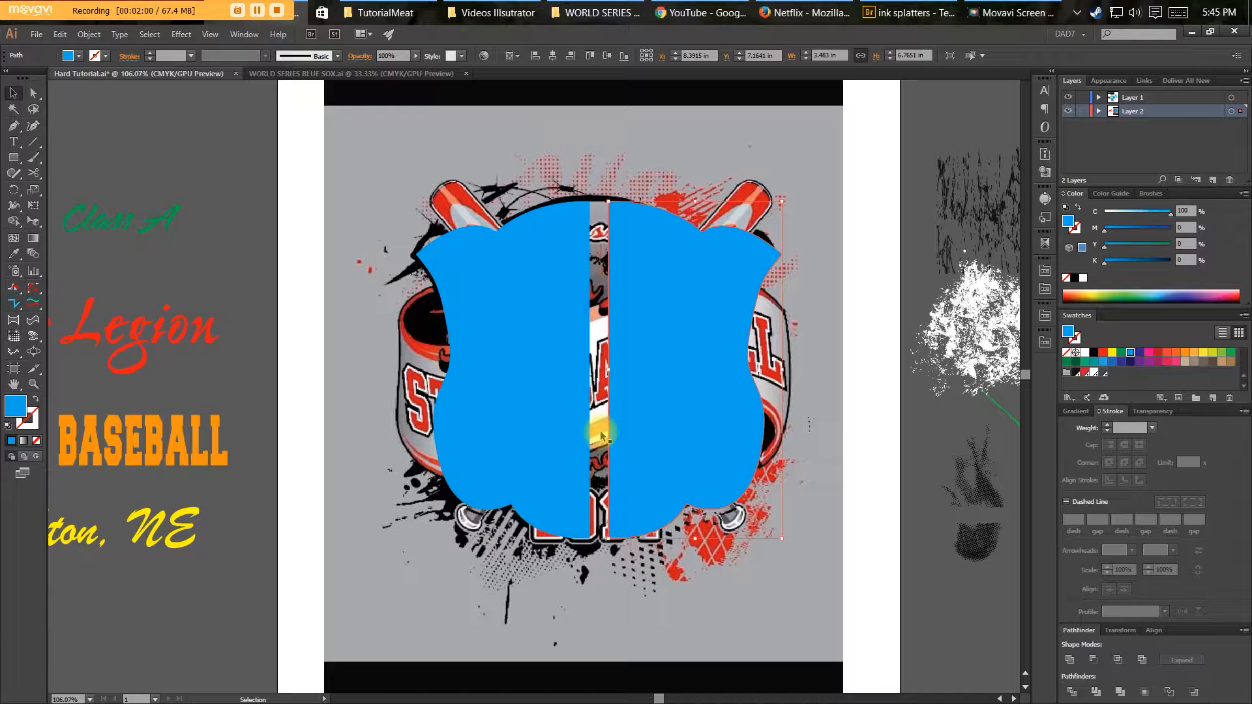
{"action": "key", "text": "ctrl+u"}
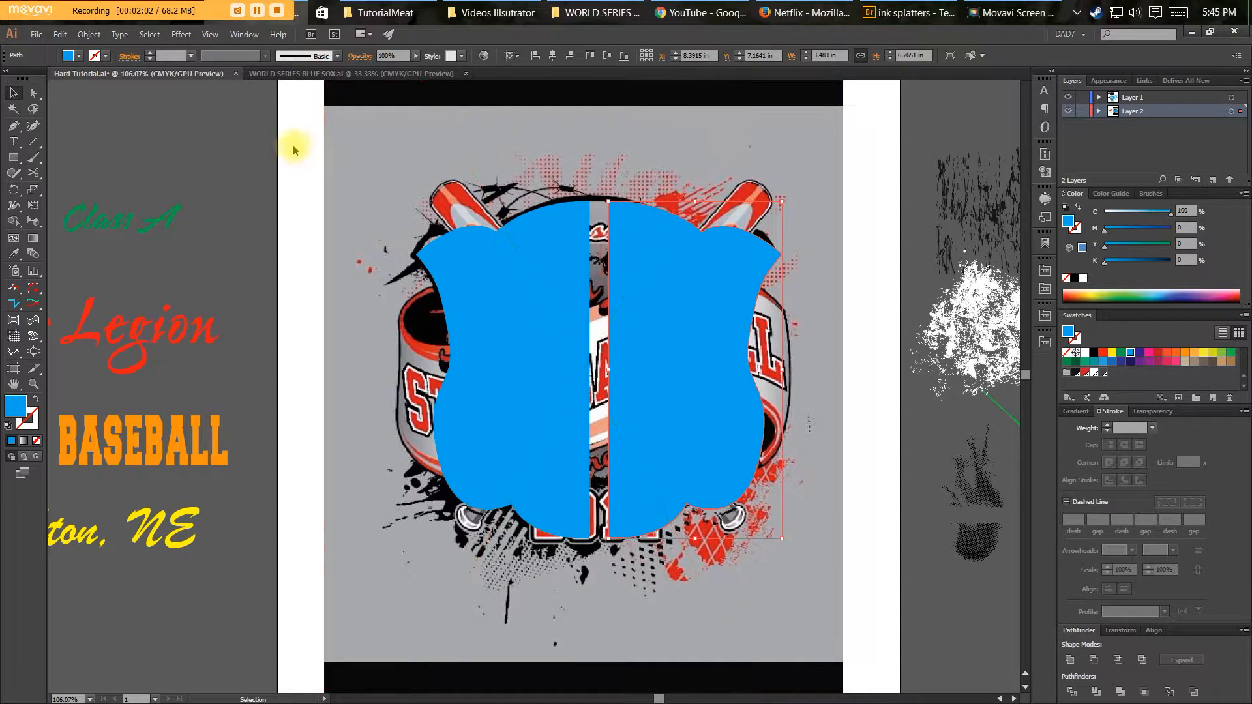
{"action": "left_click", "coordinate": [185, 34]}
{"action": "mouse_move", "coordinate": [208, 36]}
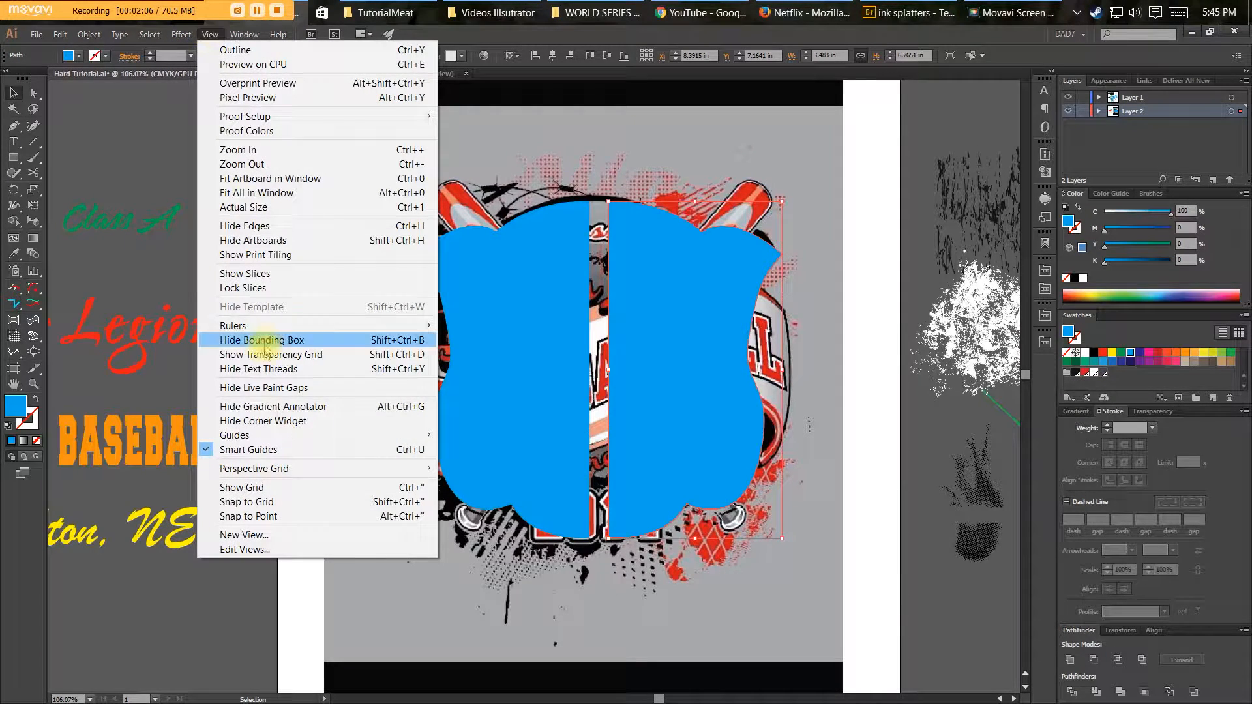
{"action": "left_click", "coordinate": [659, 418]}
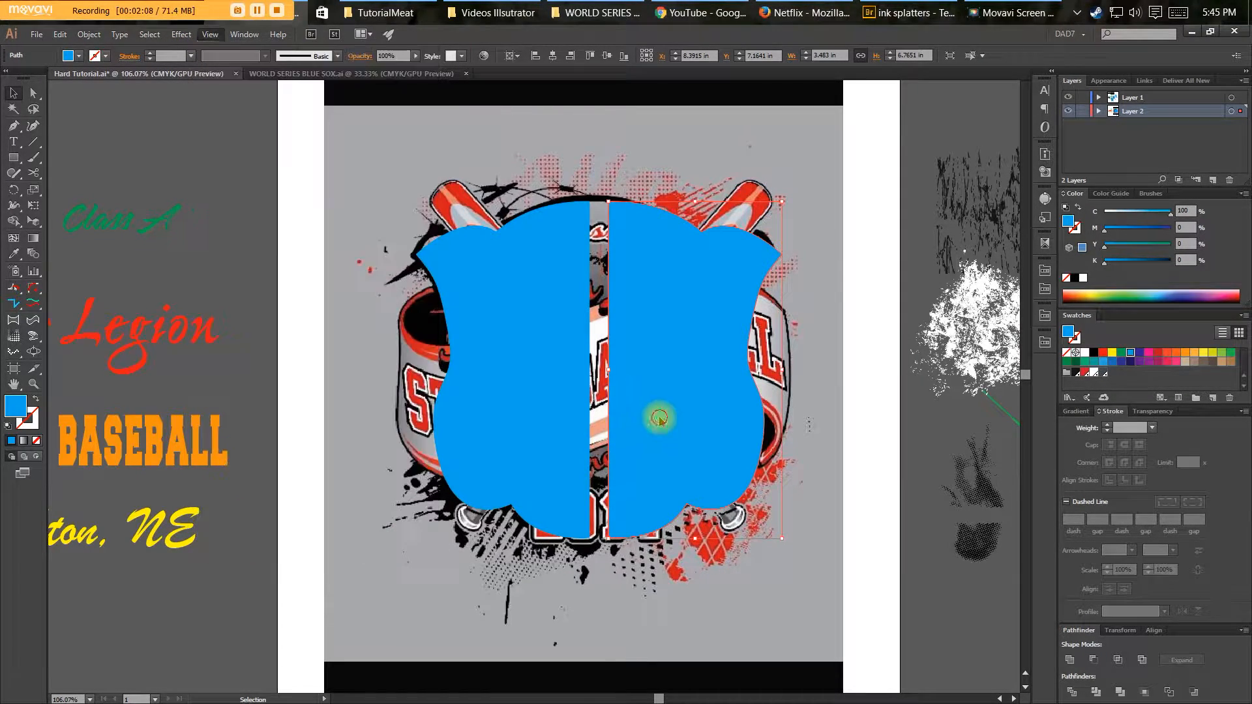
{"action": "left_click_drag", "start_coordinate": [672, 423], "coordinate": [644, 421]}
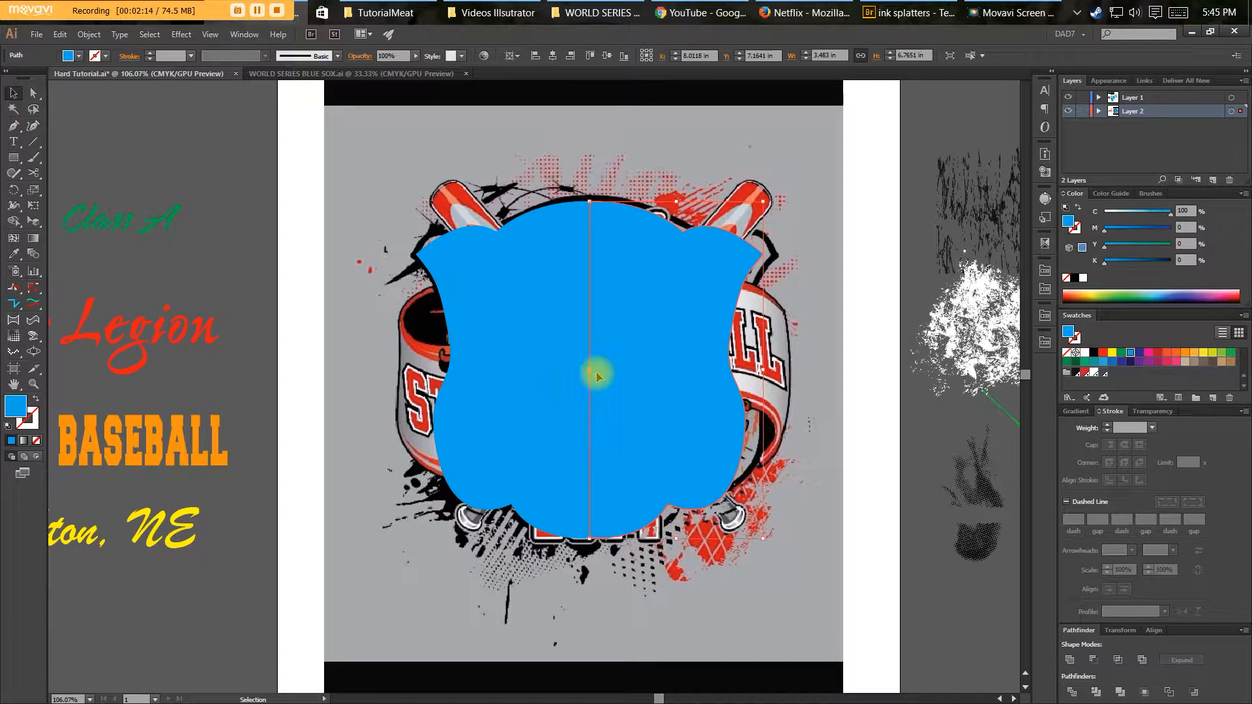
Unite both halves into one shield shape and stretch its right side outward to about 7.18 in total width.
{"action": "left_click", "coordinate": [559, 289]}
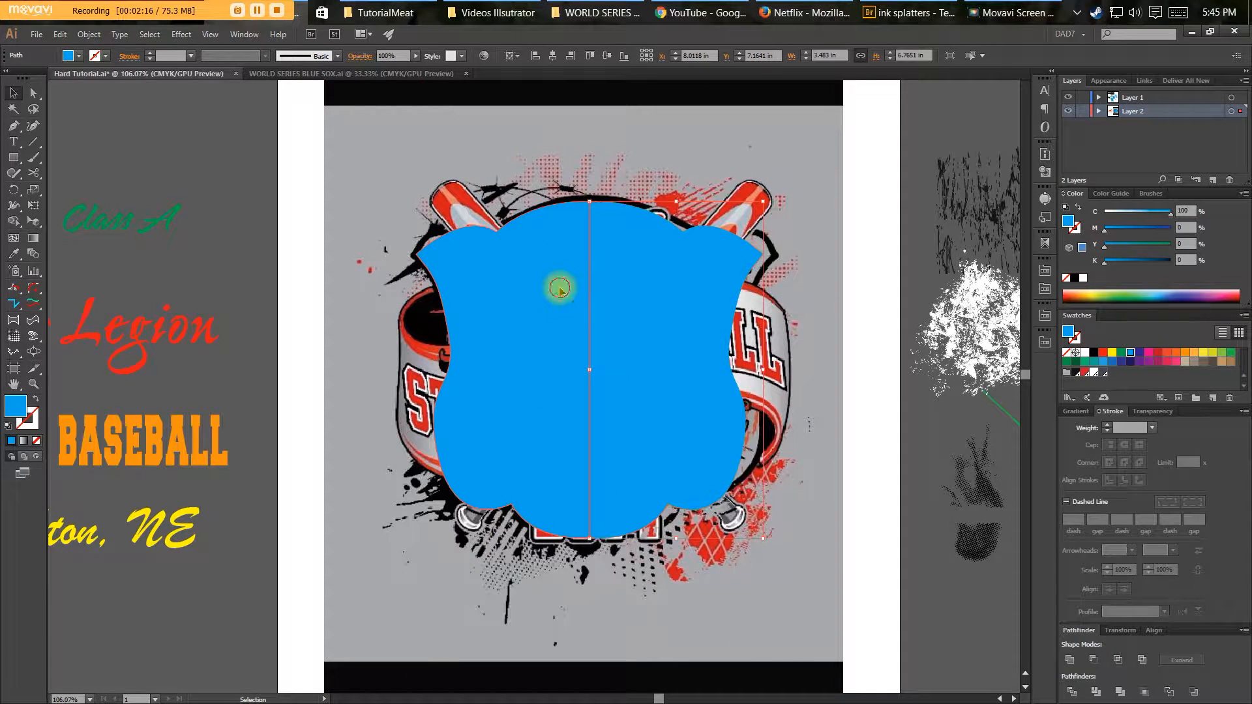
{"action": "left_click", "coordinate": [624, 350], "text": "shift"}
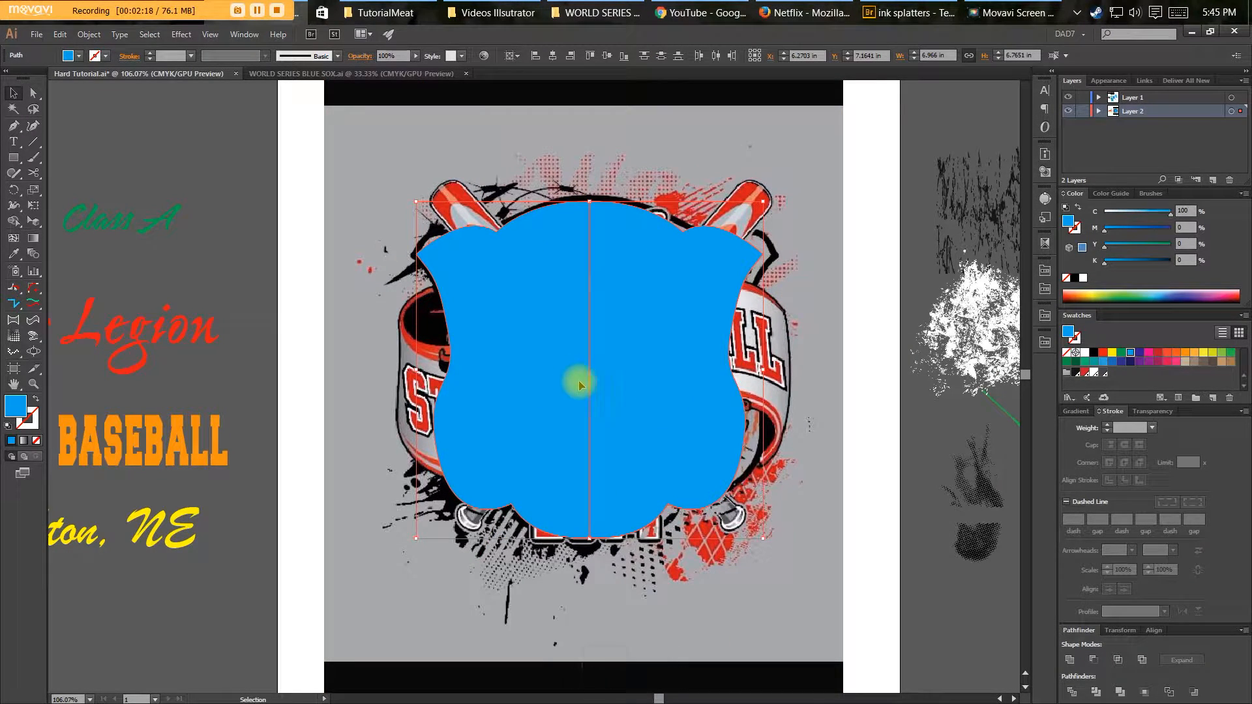
{"action": "left_click", "coordinate": [1069, 660]}
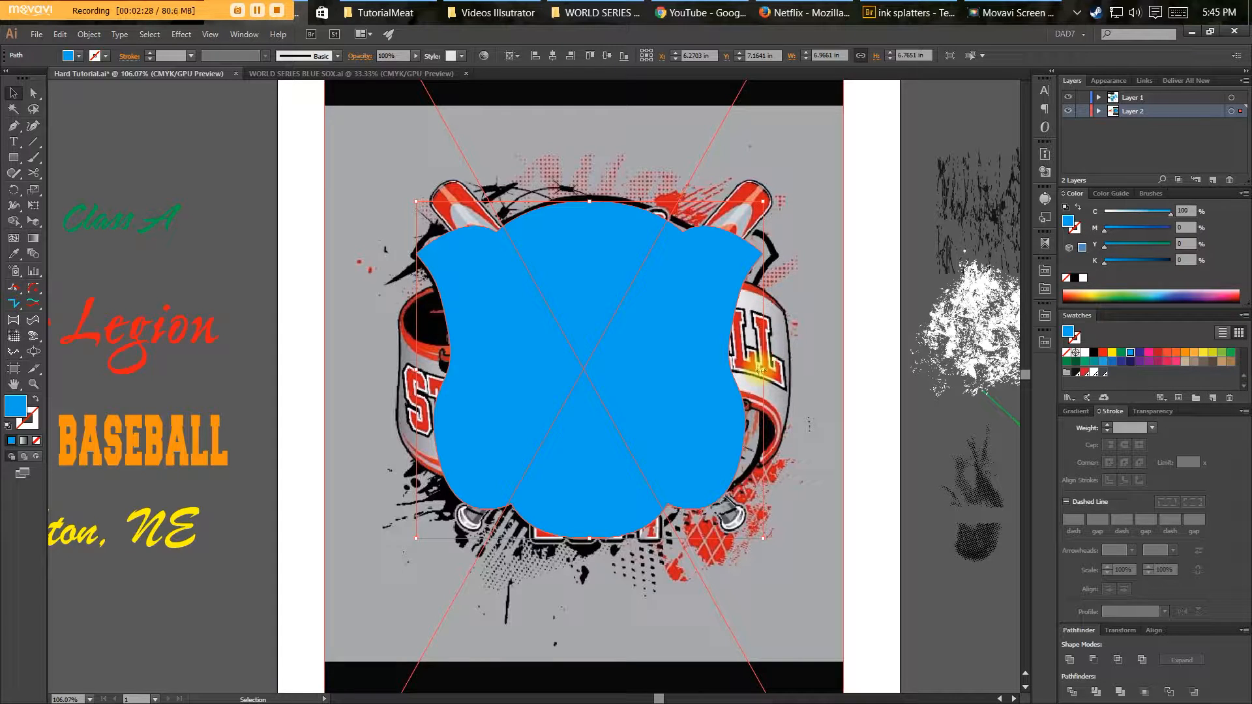
{"action": "left_click_drag", "start_coordinate": [761, 369], "coordinate": [773, 369]}
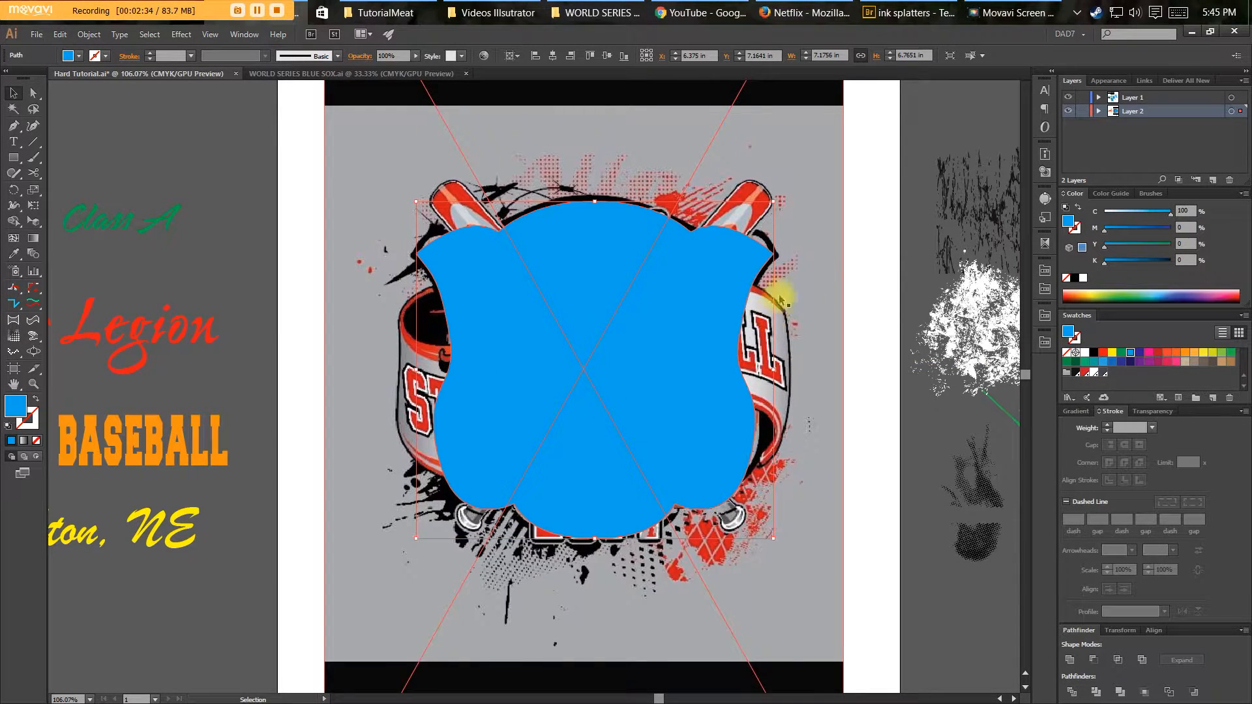
Cut the finished shield out of Layer 2 and lock that layer.
{"action": "key", "text": "a"}
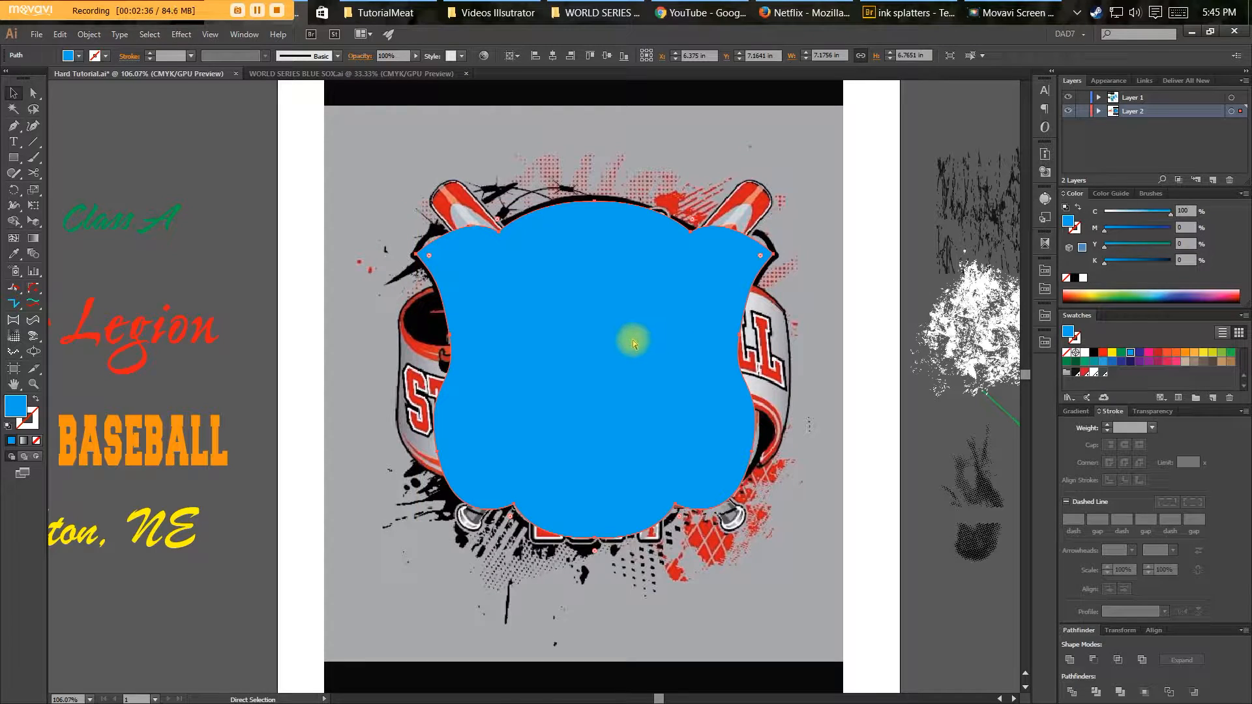
{"action": "key", "text": "ctrl+x"}
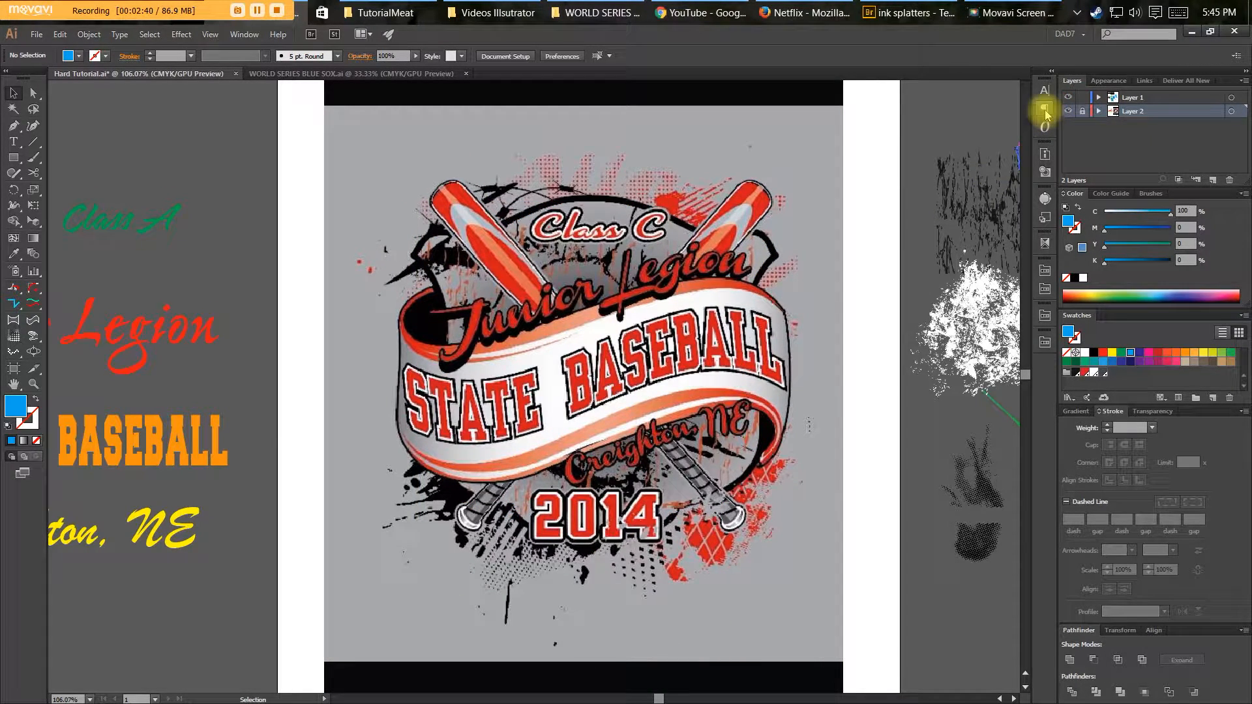
{"action": "left_click", "coordinate": [1081, 112]}
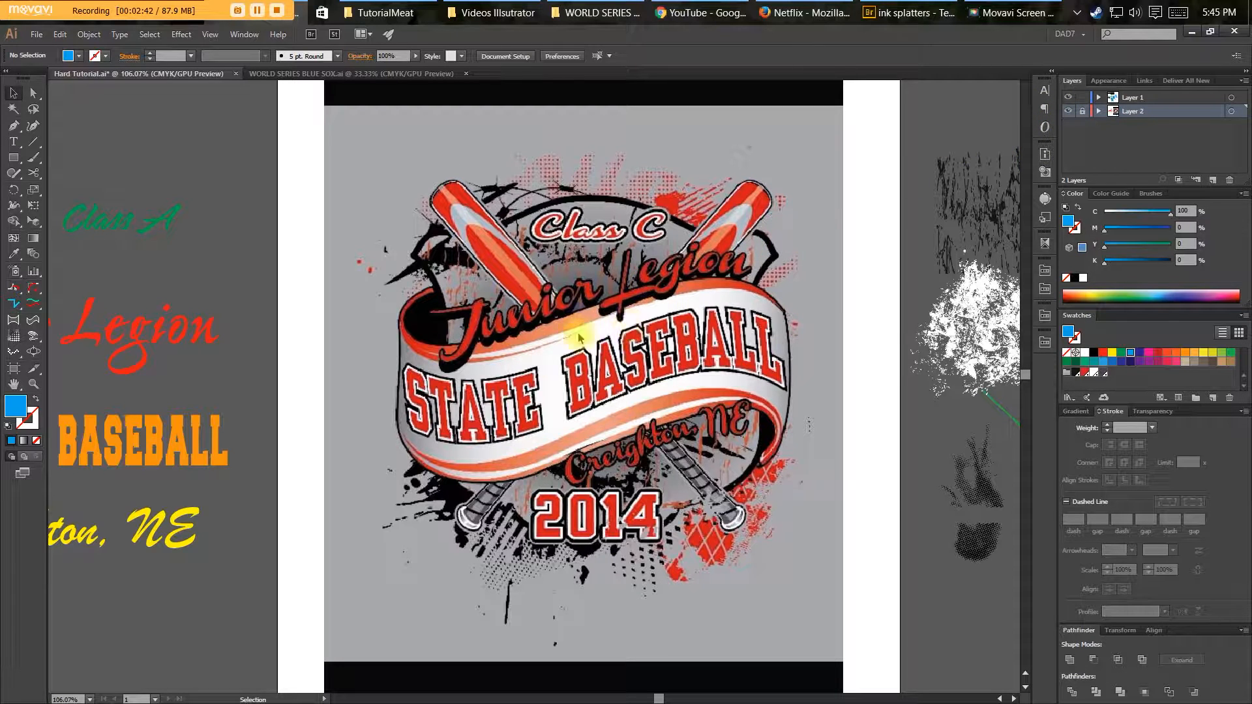
Paste the cut shield in front of the reference artwork on Layer 1.
{"action": "left_click", "coordinate": [1119, 98]}
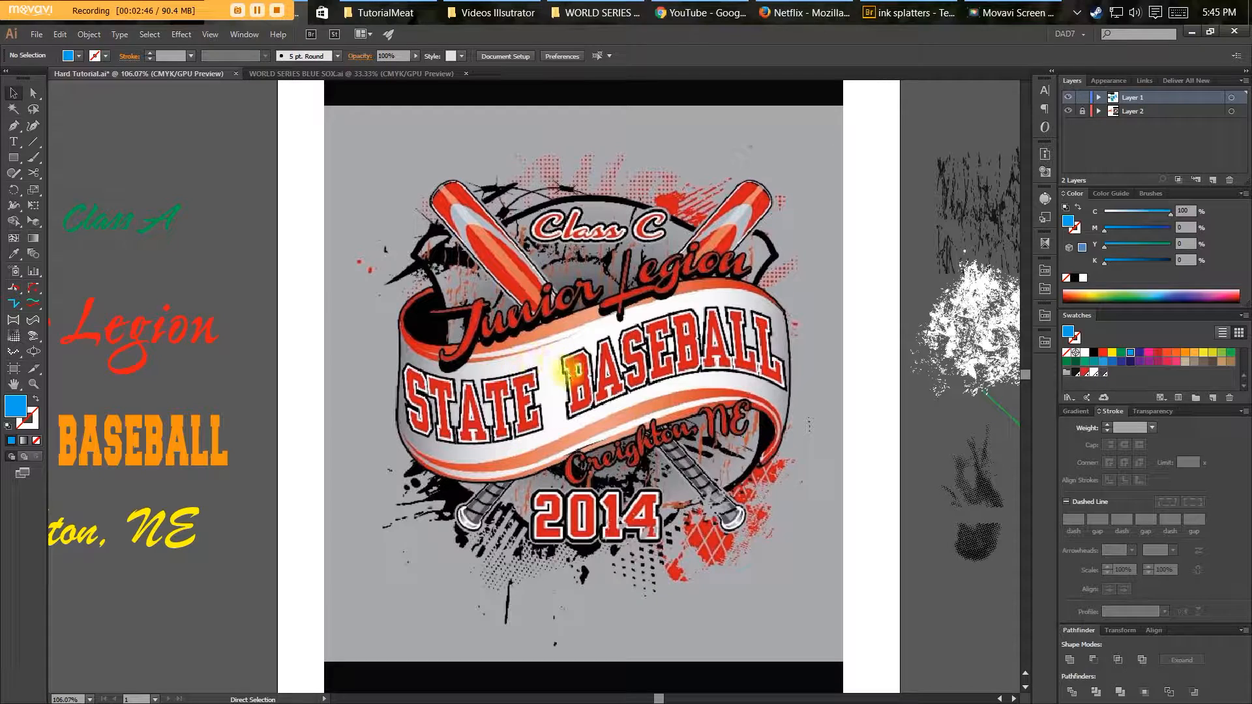
{"action": "key", "text": "ctrl+f"}
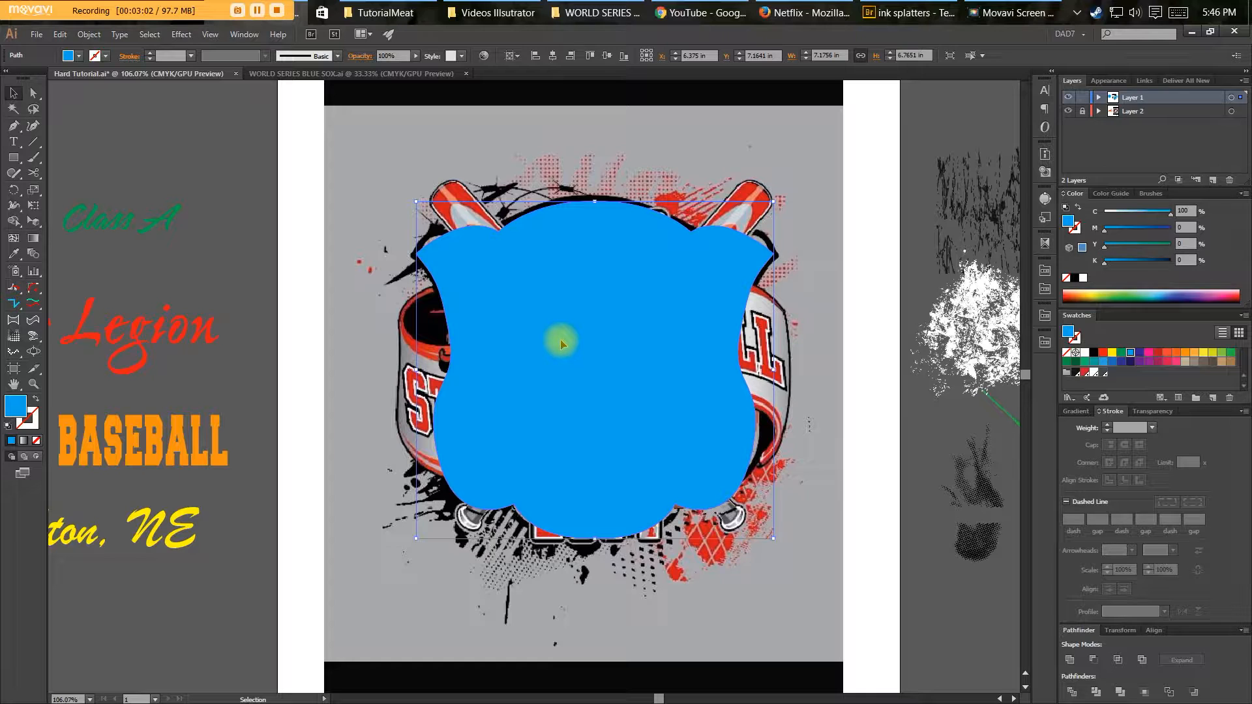
{"action": "left_click_drag", "start_coordinate": [581, 335], "coordinate": [581, 422]}
{"action": "key", "text": "ctrl+z"}
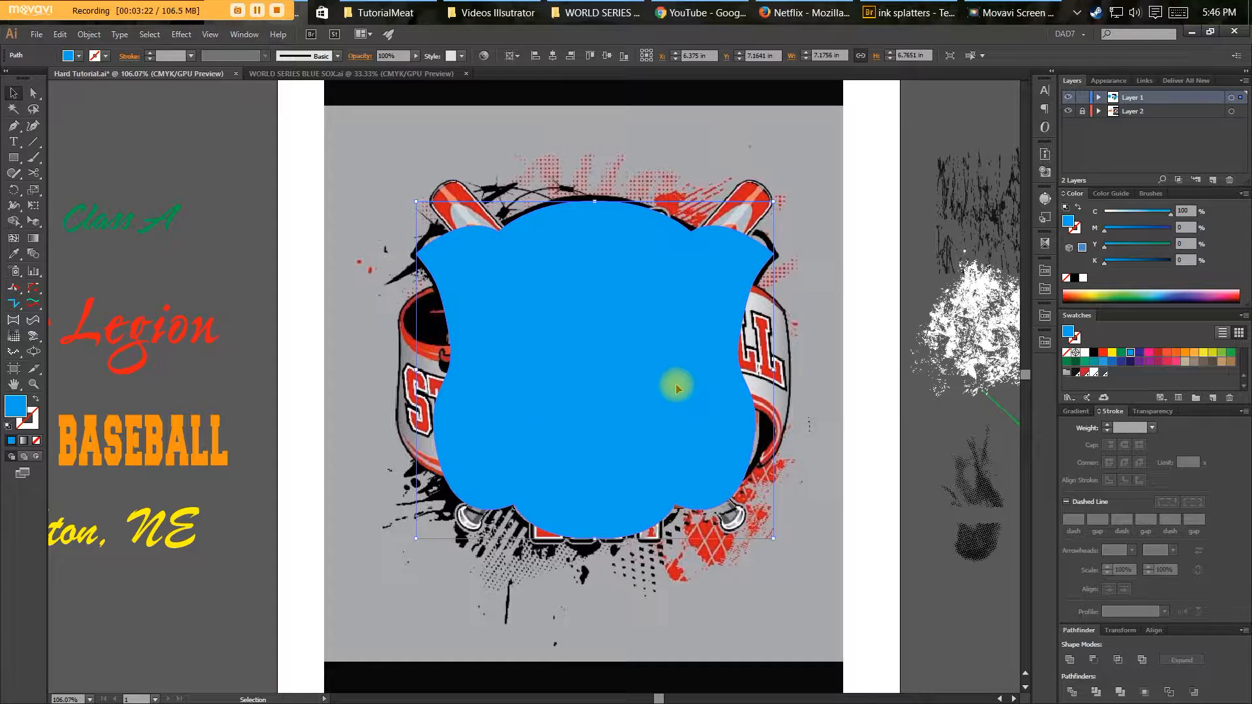
Fill the shield with Charcoal Cool Grey 10 and give it a PANTONE Process Black C stroke.
{"action": "left_click", "coordinate": [1102, 373]}
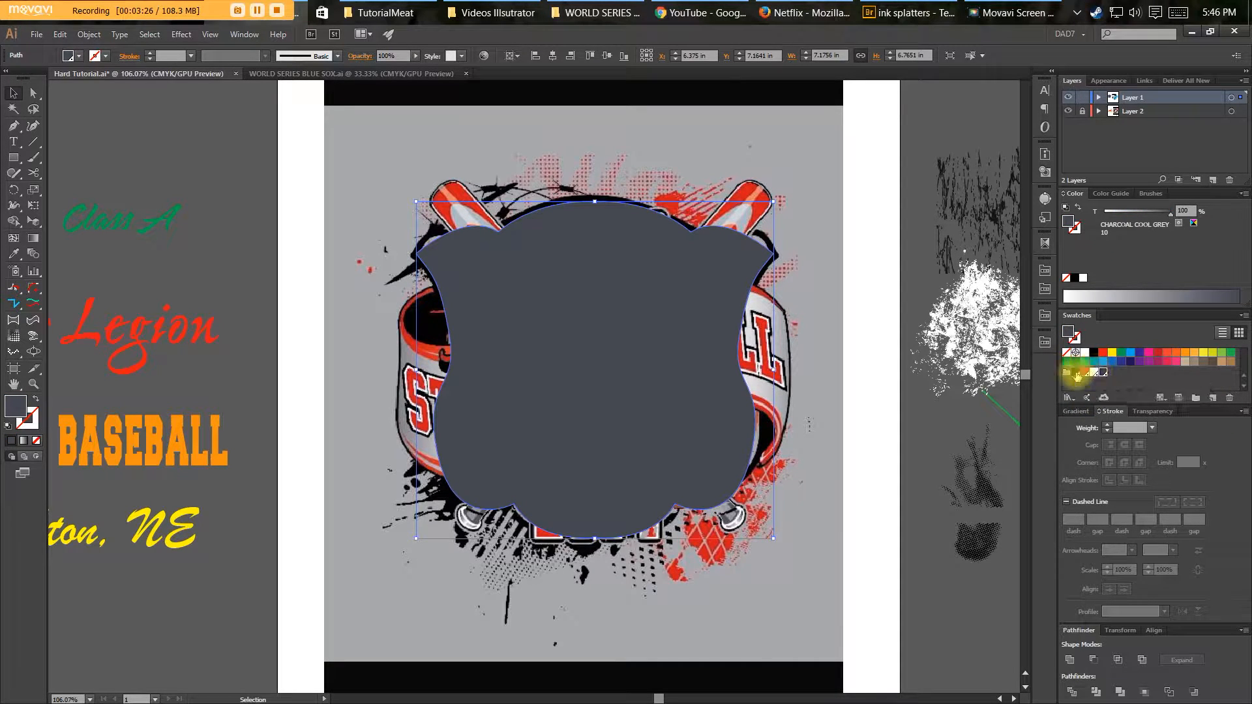
{"action": "left_click", "coordinate": [1104, 372]}
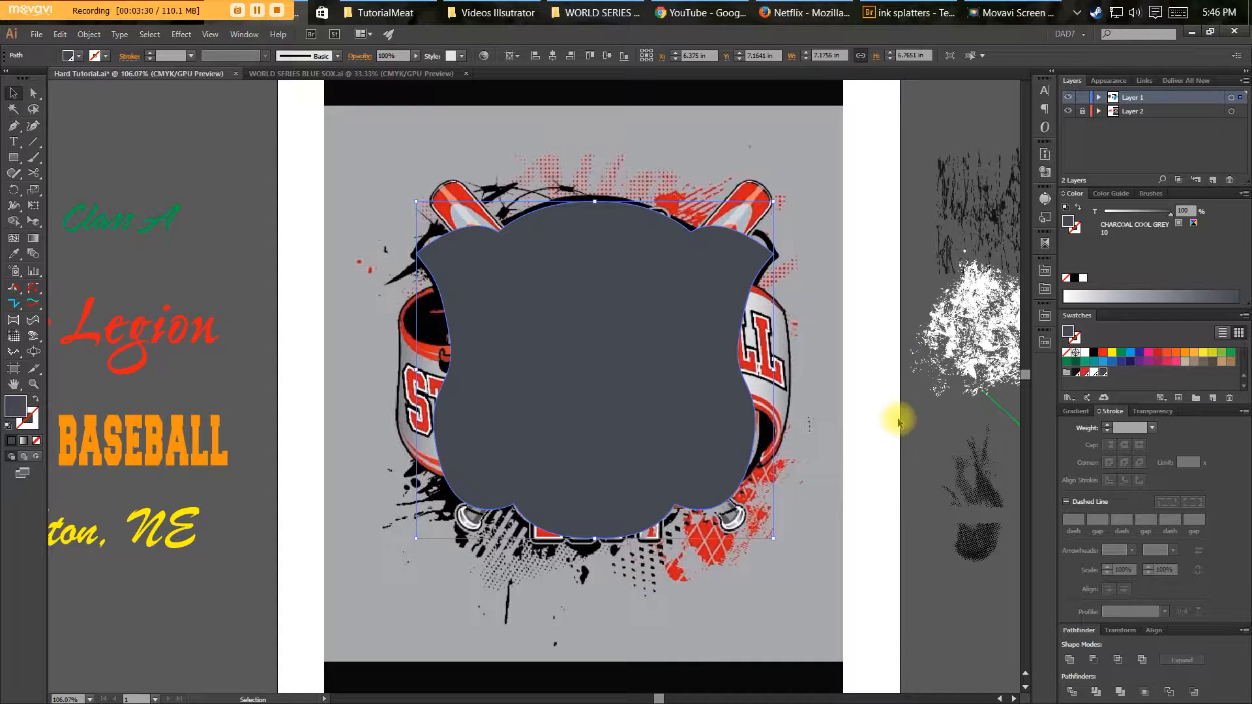
{"action": "key", "text": "x"}
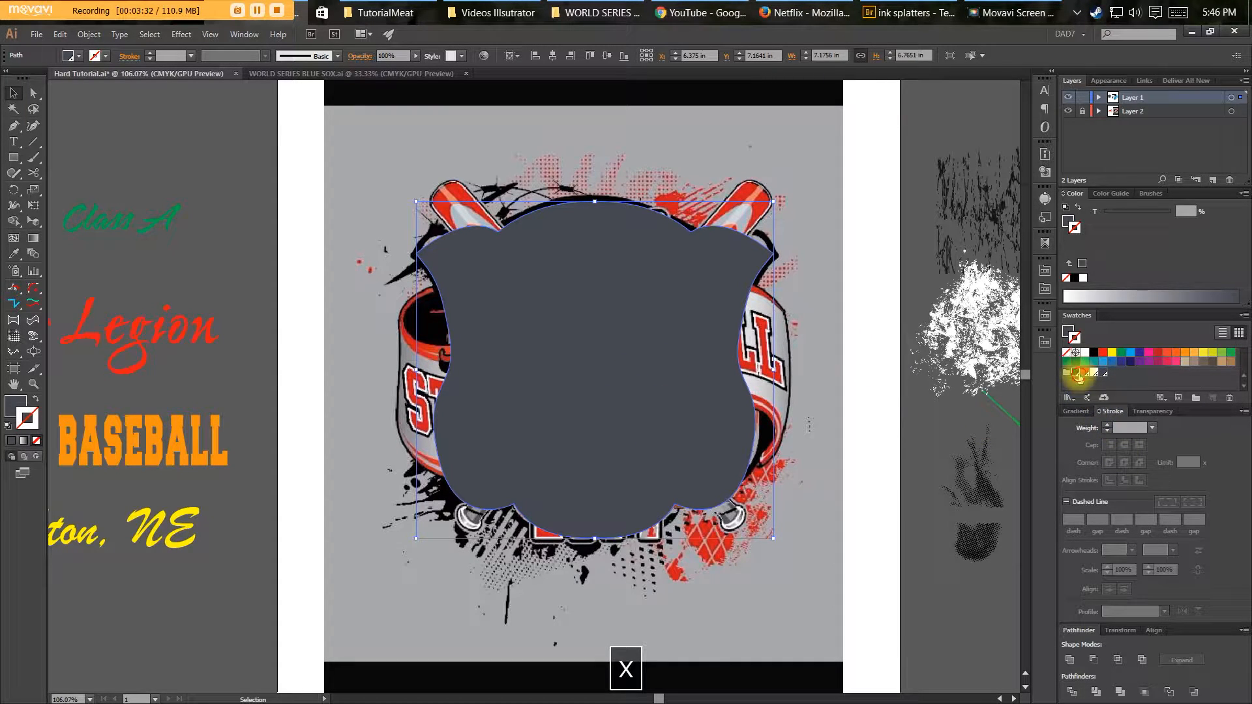
{"action": "left_click", "coordinate": [1076, 374]}
Align the shield's stroke to the outside and set its weight to 10 pt.
{"action": "left_click", "coordinate": [1131, 480]}
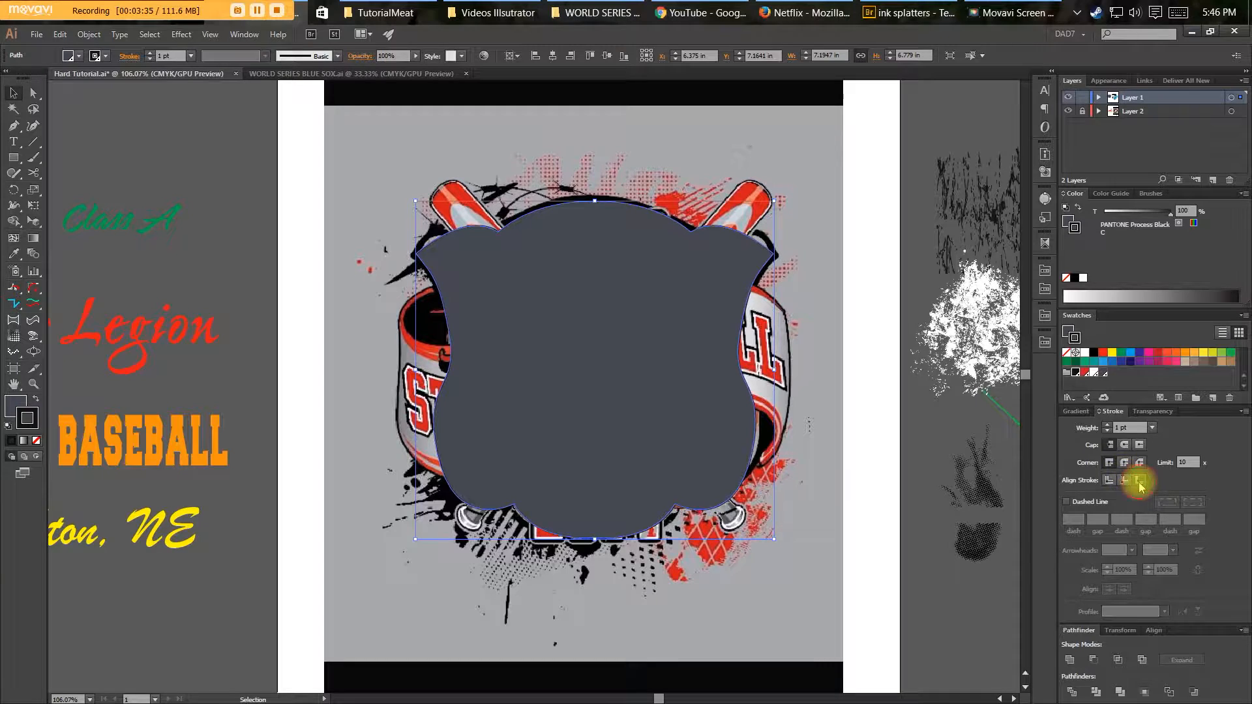
{"action": "left_click", "coordinate": [1109, 426]}
{"action": "left_click", "coordinate": [1110, 427]}
{"action": "left_click", "coordinate": [1109, 427]}
{"action": "left_click", "coordinate": [1110, 427]}
{"action": "left_click", "coordinate": [1110, 427]}
{"action": "left_click", "coordinate": [1110, 427]}
{"action": "left_click", "coordinate": [1109, 426]}
{"action": "left_click", "coordinate": [1109, 426]}
{"action": "left_click", "coordinate": [1107, 425]}
{"action": "left_click", "coordinate": [1107, 431]}
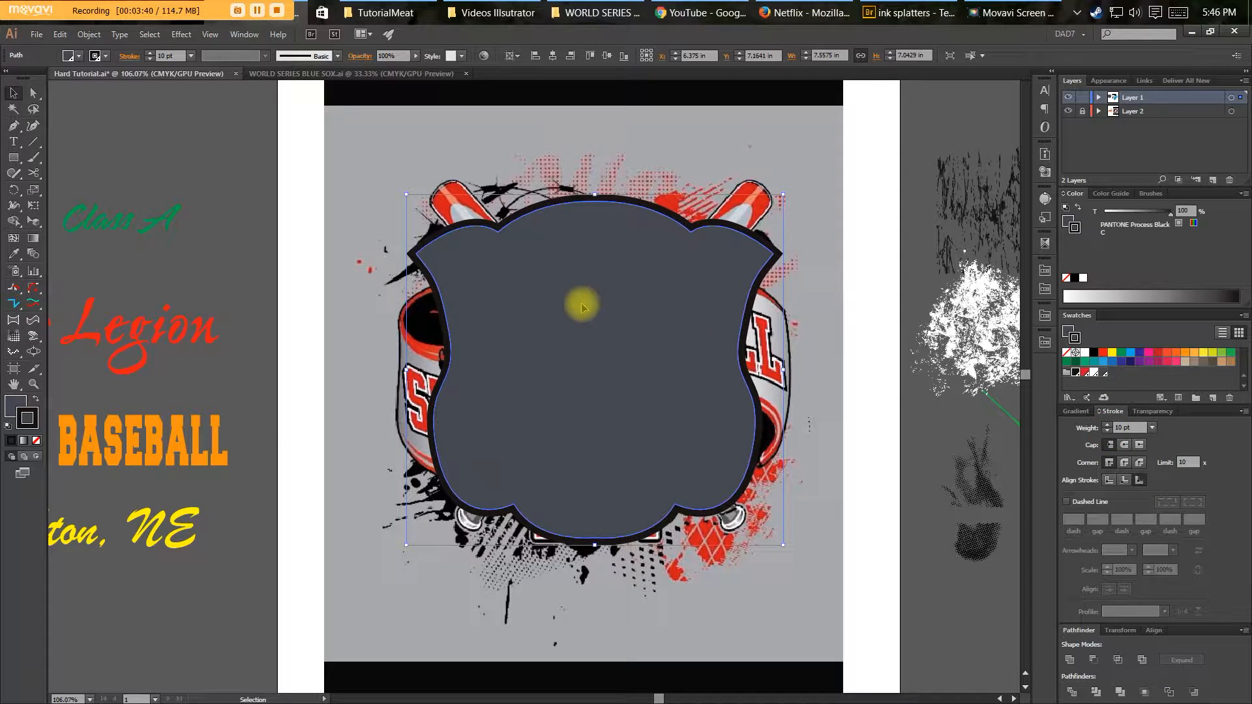
{"action": "left_click", "coordinate": [309, 331]}
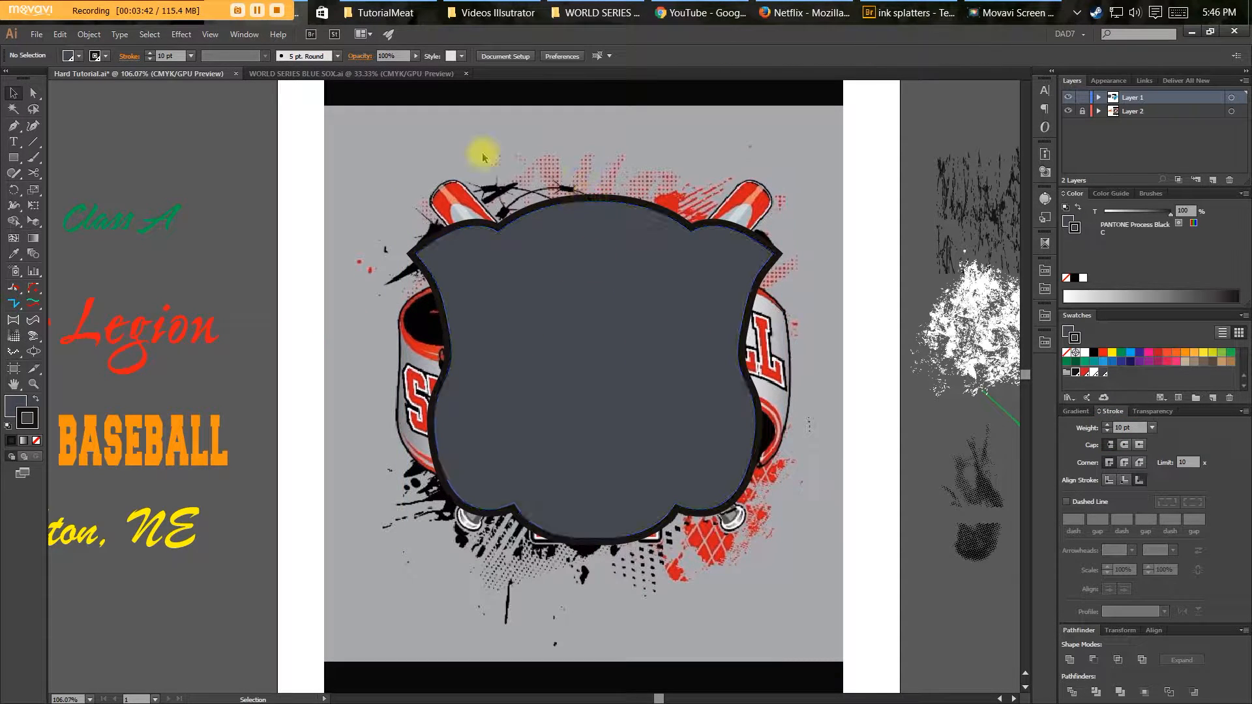
Hide the shield to view the reference artwork underneath, and show it again.
{"action": "left_click", "coordinate": [585, 491]}
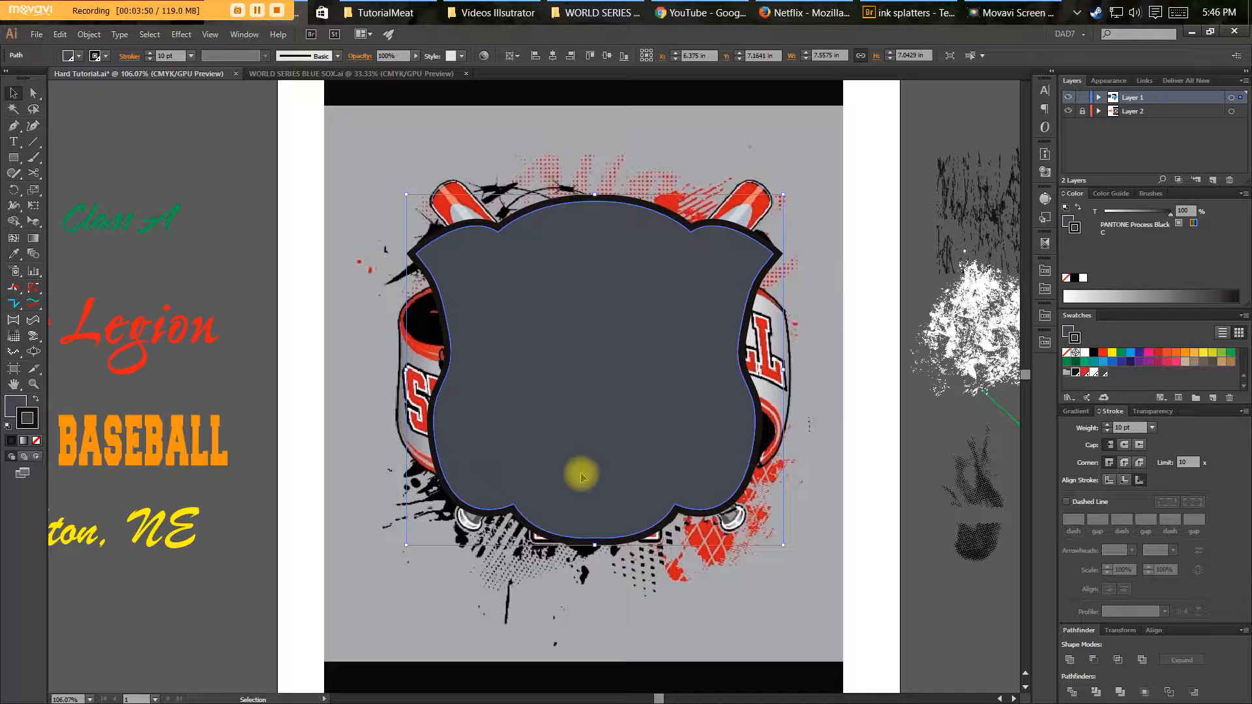
{"action": "key", "text": "F3"}
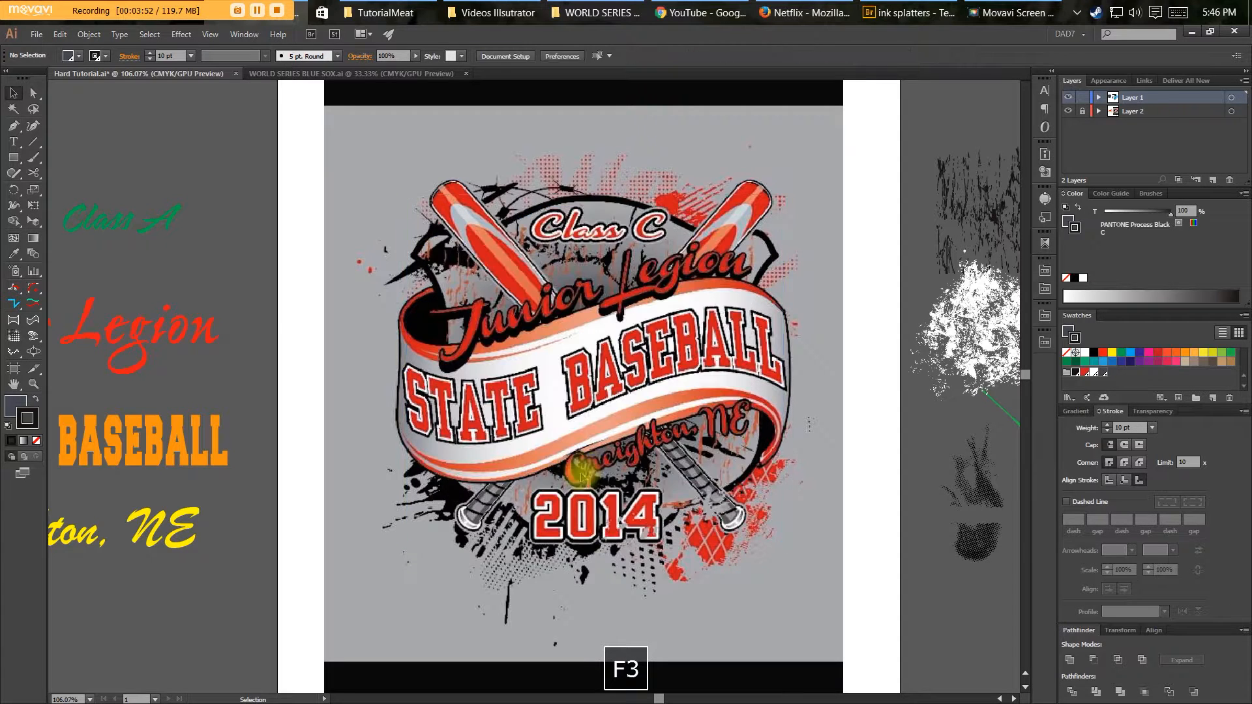
{"action": "key", "text": "F4"}
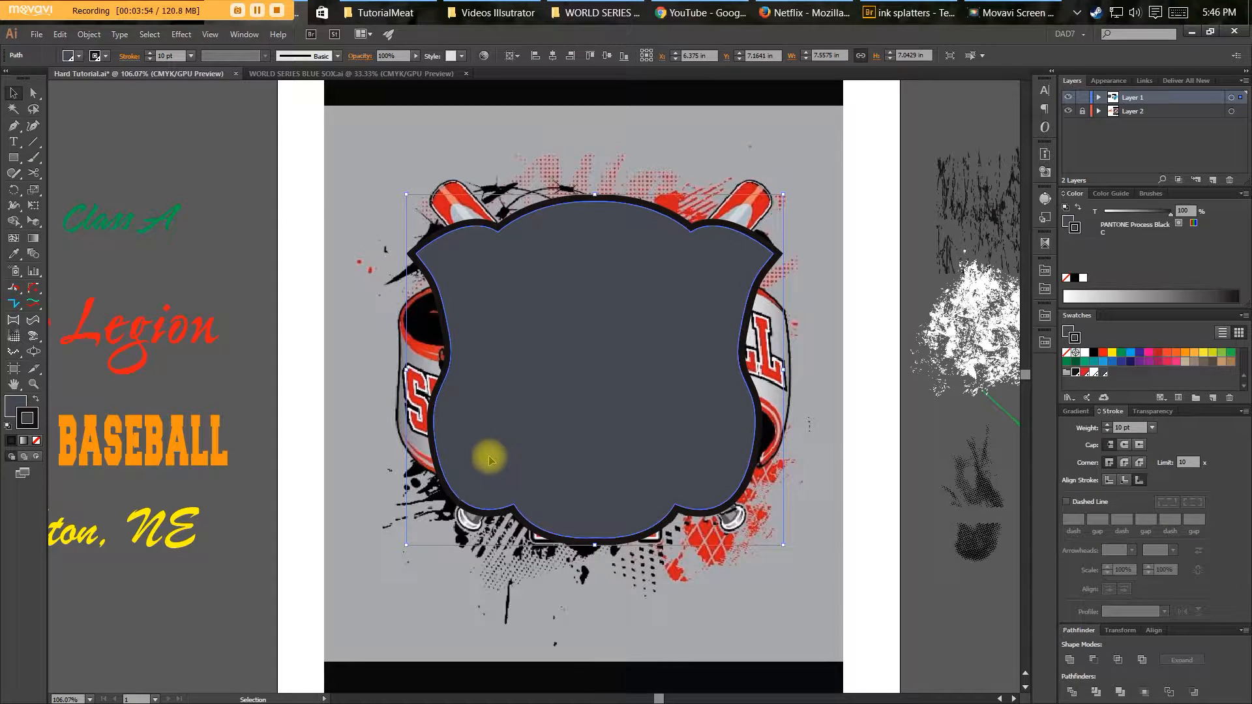
{"action": "left_click", "coordinate": [90, 34]}
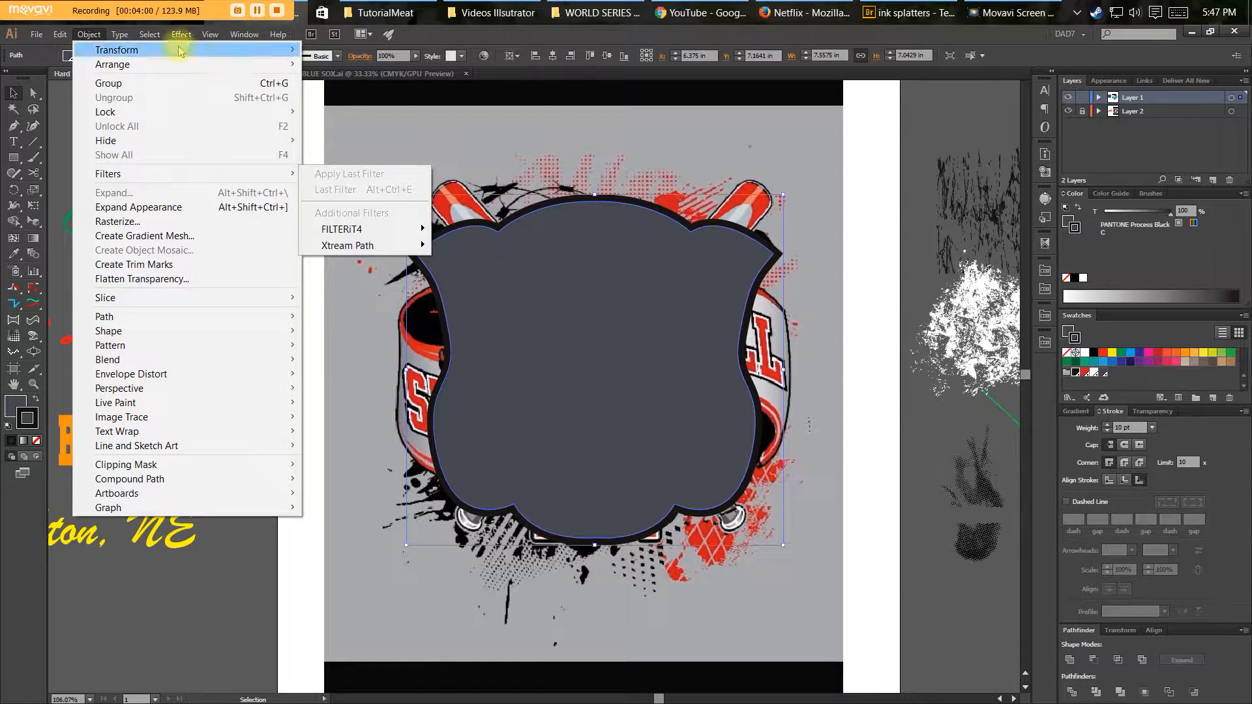
{"action": "left_click", "coordinate": [89, 34]}
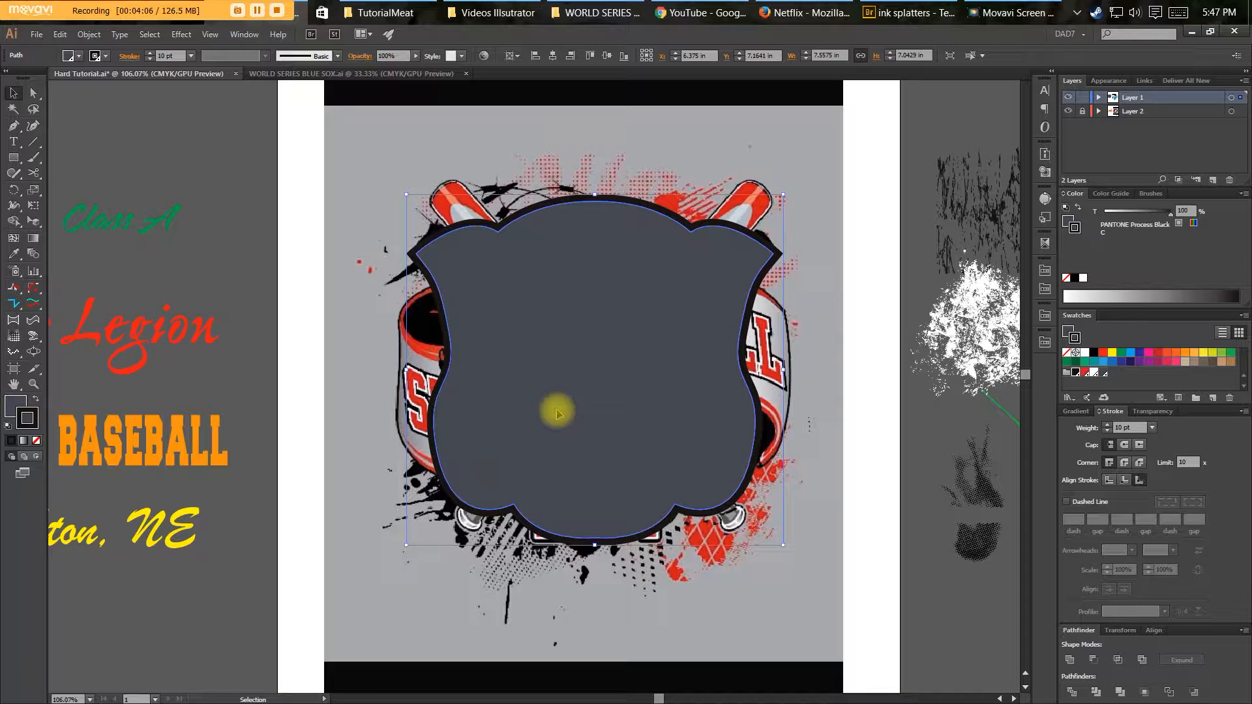
Look at the texture pieces beside the artboard, and browse the ink splatters - Textures folder in Adobe Bridge.
{"action": "left_click", "coordinate": [806, 240]}
{"action": "key", "text": "space"}
{"action": "left_click_drag", "start_coordinate": [869, 385], "coordinate": [481, 388]}
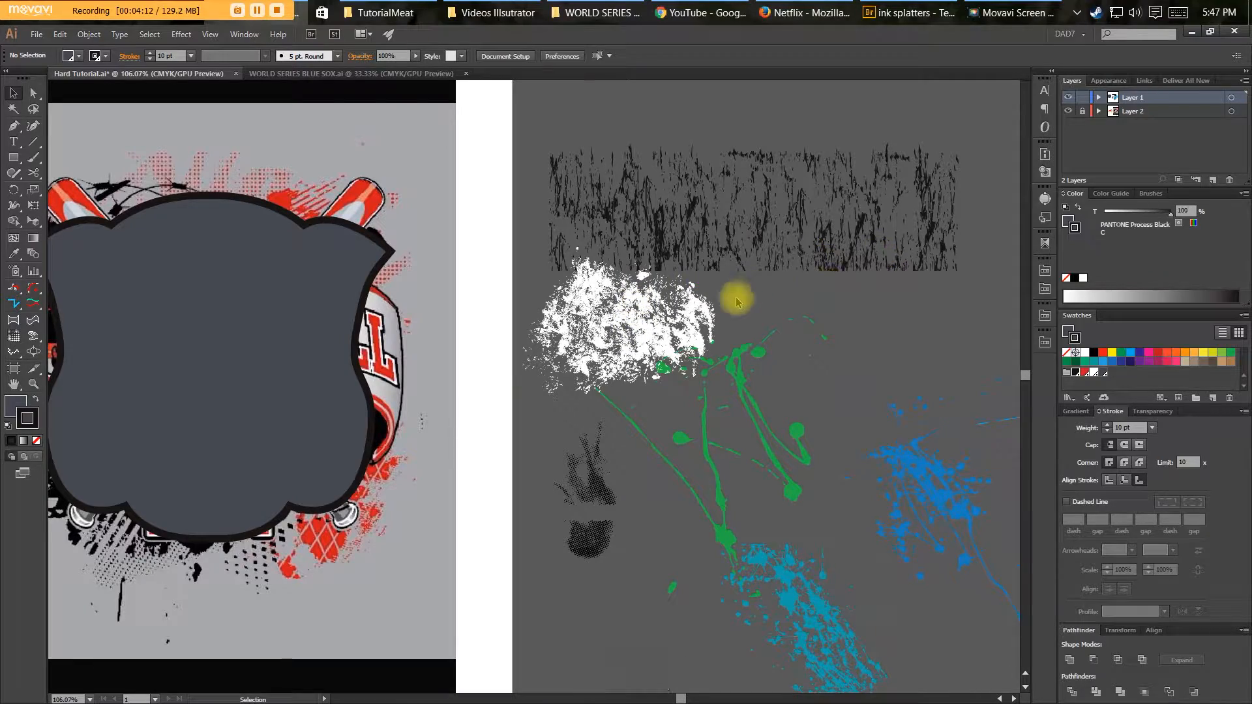
{"action": "left_click", "coordinate": [906, 13]}
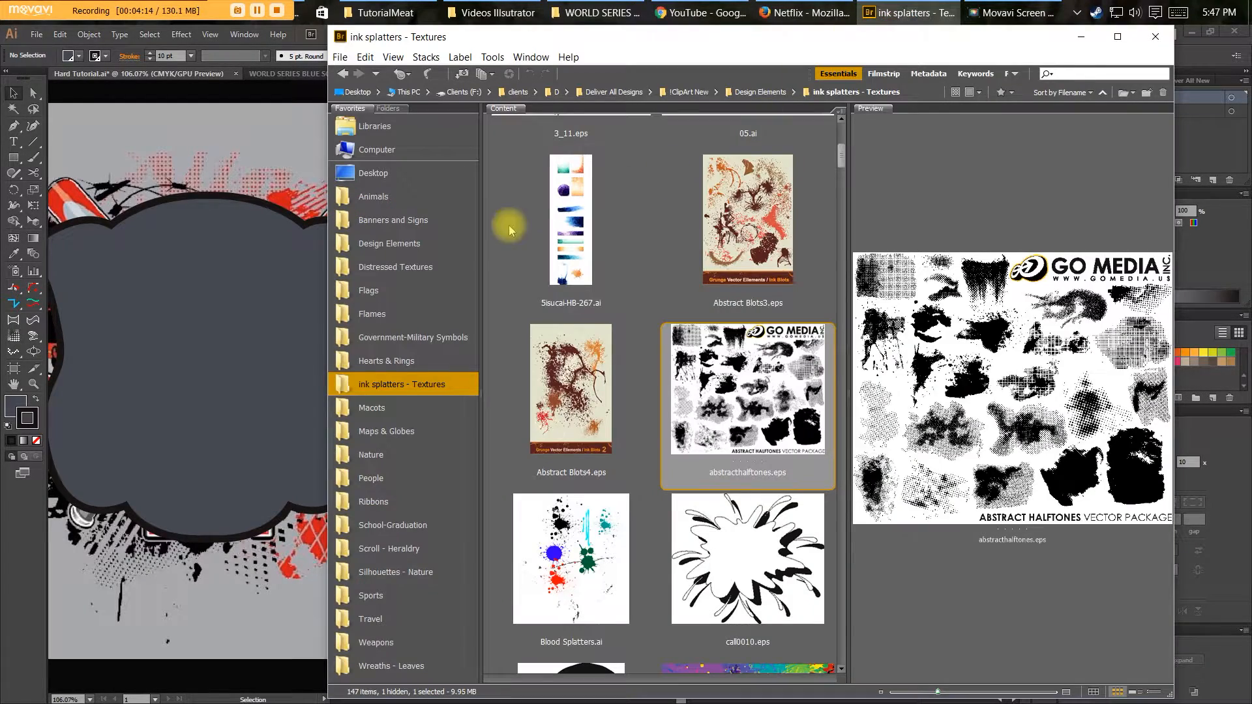
{"action": "scroll", "coordinate": [628, 482], "scroll_direction": "down", "scroll_amount": 15}
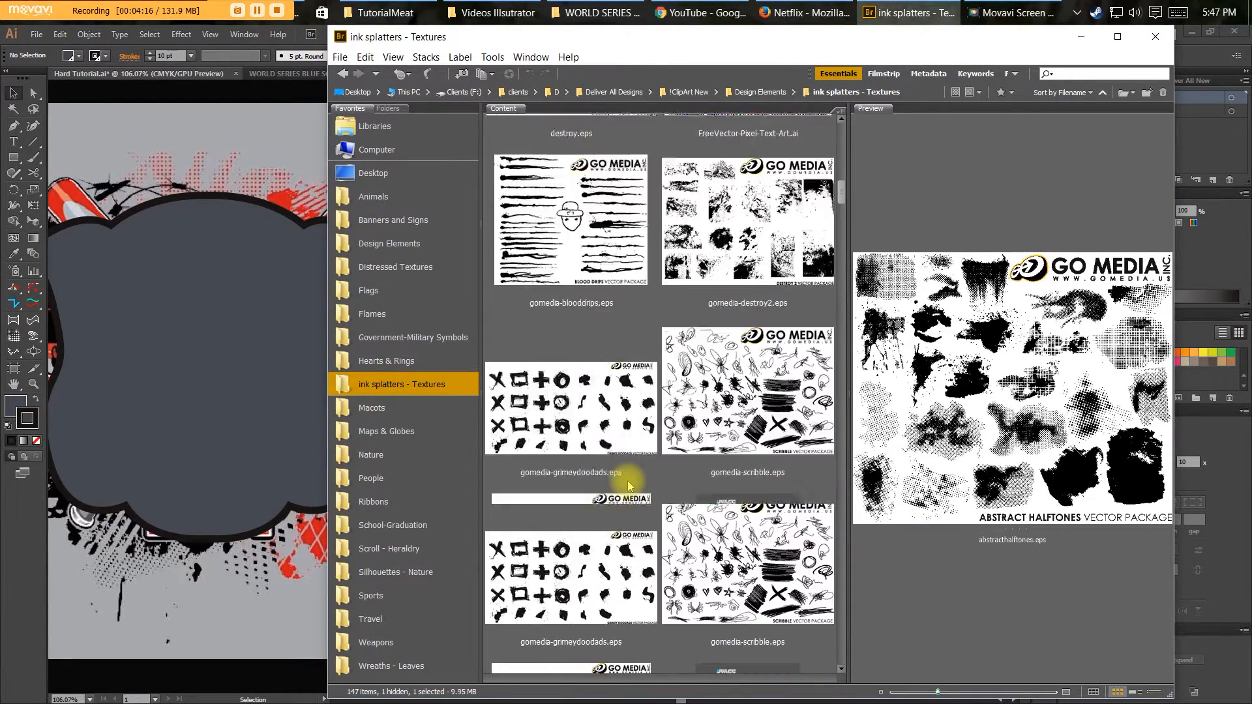
{"action": "scroll", "coordinate": [637, 407], "scroll_direction": "down", "scroll_amount": 7}
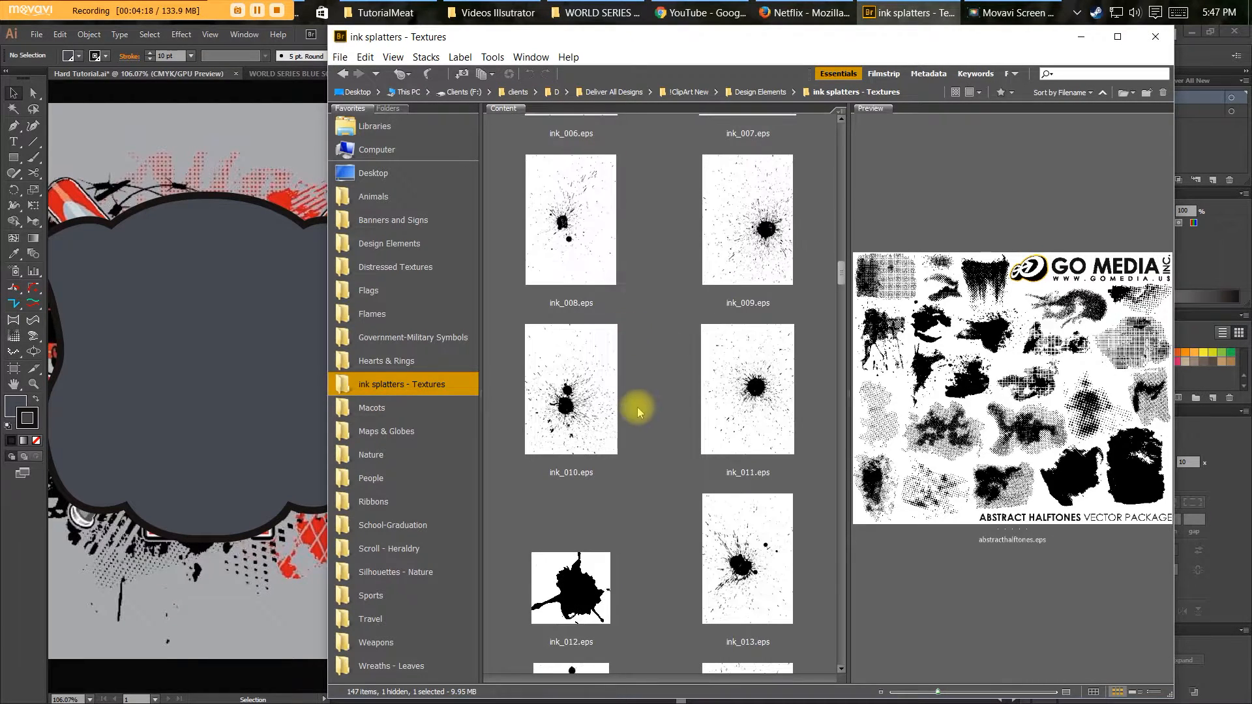
{"action": "scroll", "coordinate": [636, 407], "scroll_direction": "down", "scroll_amount": 4}
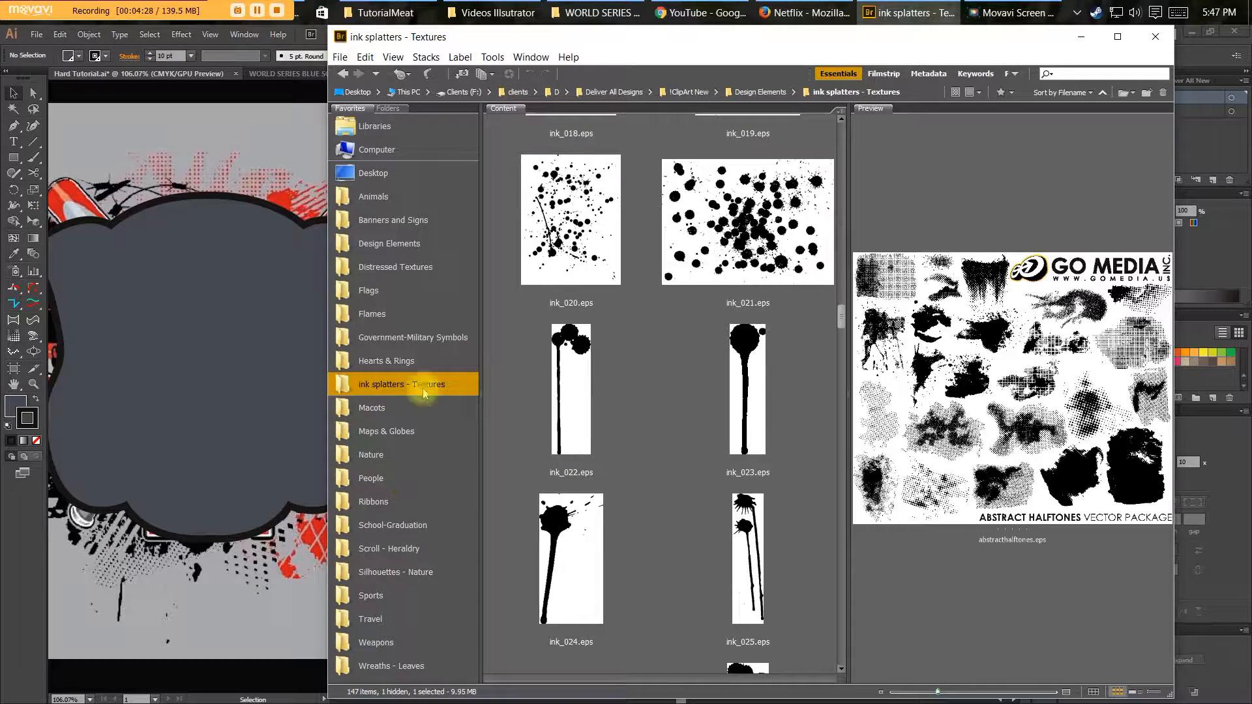
Switch back to Illustrator and place the streaky black halftone texture over the shield's top edge.
{"action": "left_click", "coordinate": [268, 93]}
{"action": "key", "text": "space"}
{"action": "left_click_drag", "start_coordinate": [358, 346], "coordinate": [657, 366]}
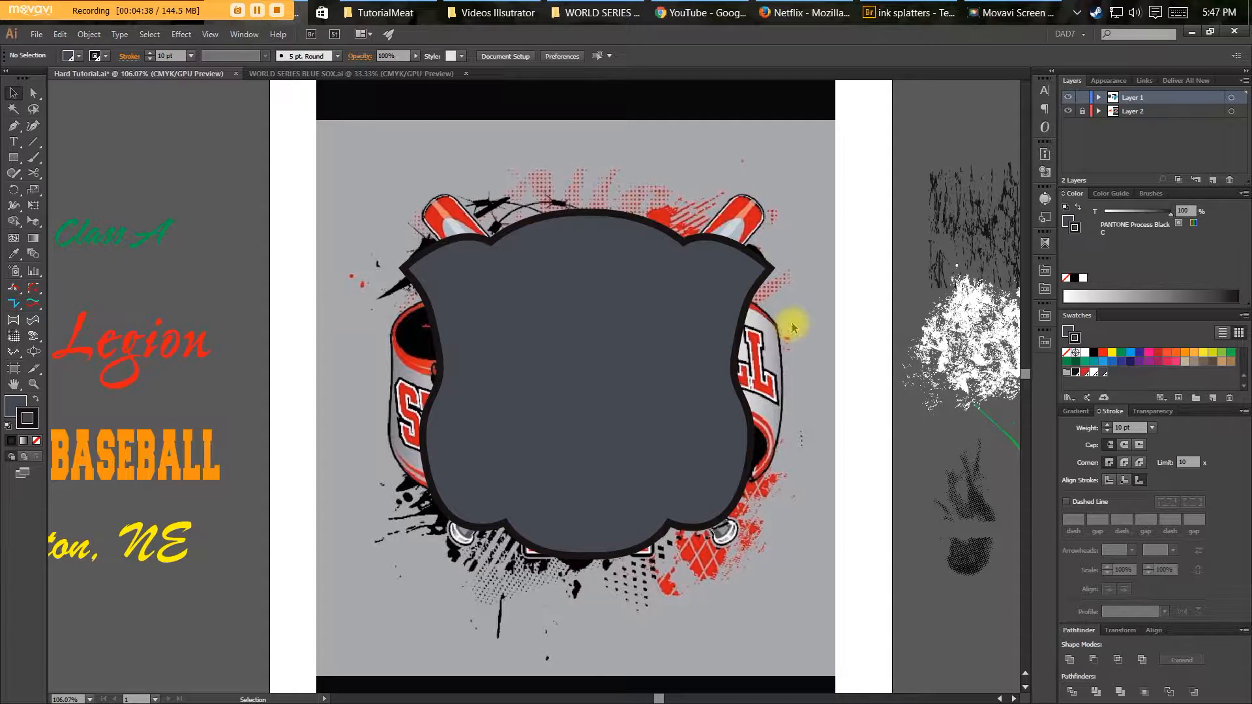
{"action": "key", "text": "space"}
{"action": "left_click_drag", "start_coordinate": [795, 325], "coordinate": [693, 371]}
{"action": "key", "text": "space"}
{"action": "left_click_drag", "start_coordinate": [589, 382], "coordinate": [612, 353]}
{"action": "left_click_drag", "start_coordinate": [737, 391], "coordinate": [665, 391]}
{"action": "key", "text": "v"}
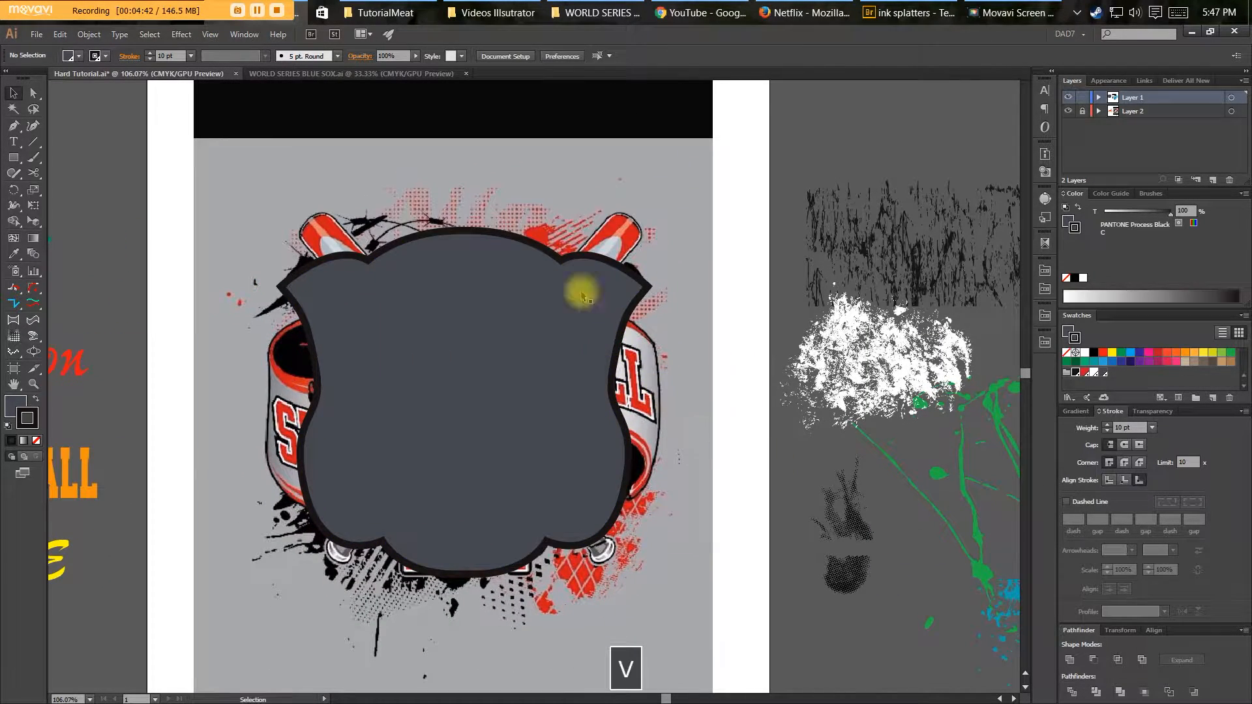
{"action": "left_click", "coordinate": [864, 527]}
{"action": "left_click_drag", "start_coordinate": [852, 527], "coordinate": [445, 300]}
Fill the placed halftone texture with yellow and bring it to the front of the shield.
{"action": "key", "text": "x"}
{"action": "left_click", "coordinate": [1113, 352]}
{"action": "key", "text": "v"}
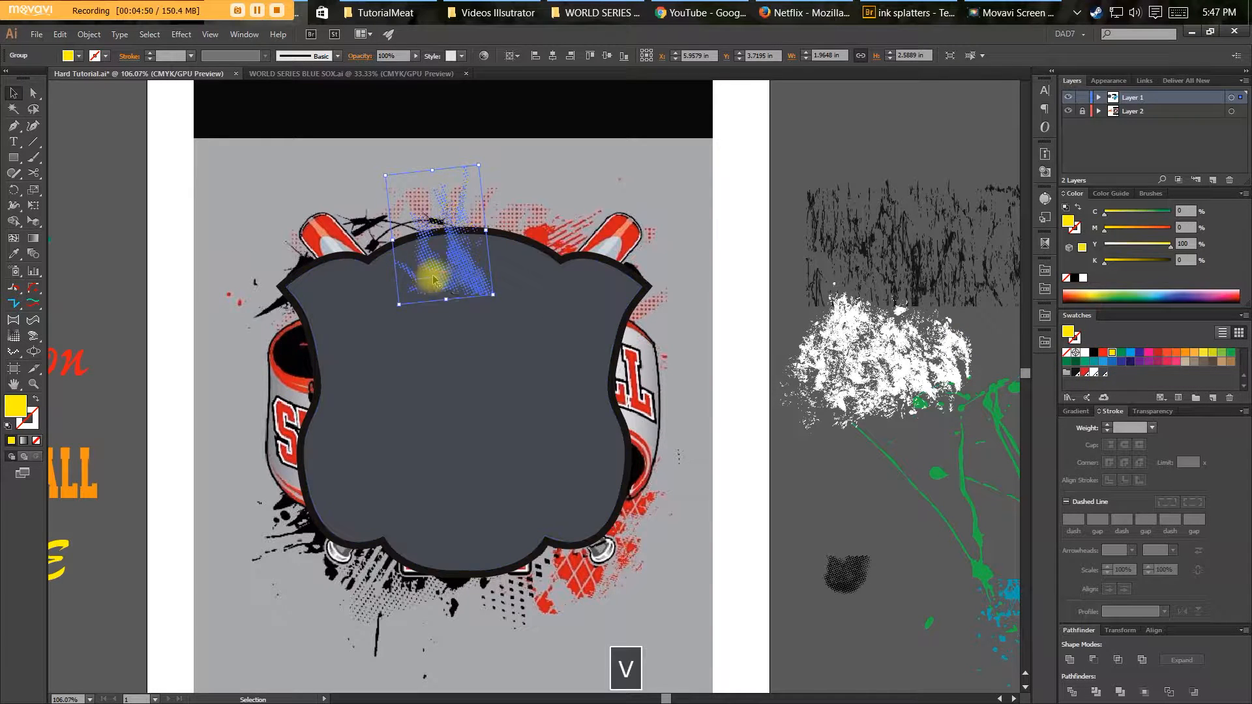
{"action": "key", "text": "ctrl+shift+bracketright"}
{"action": "key", "text": "v"}
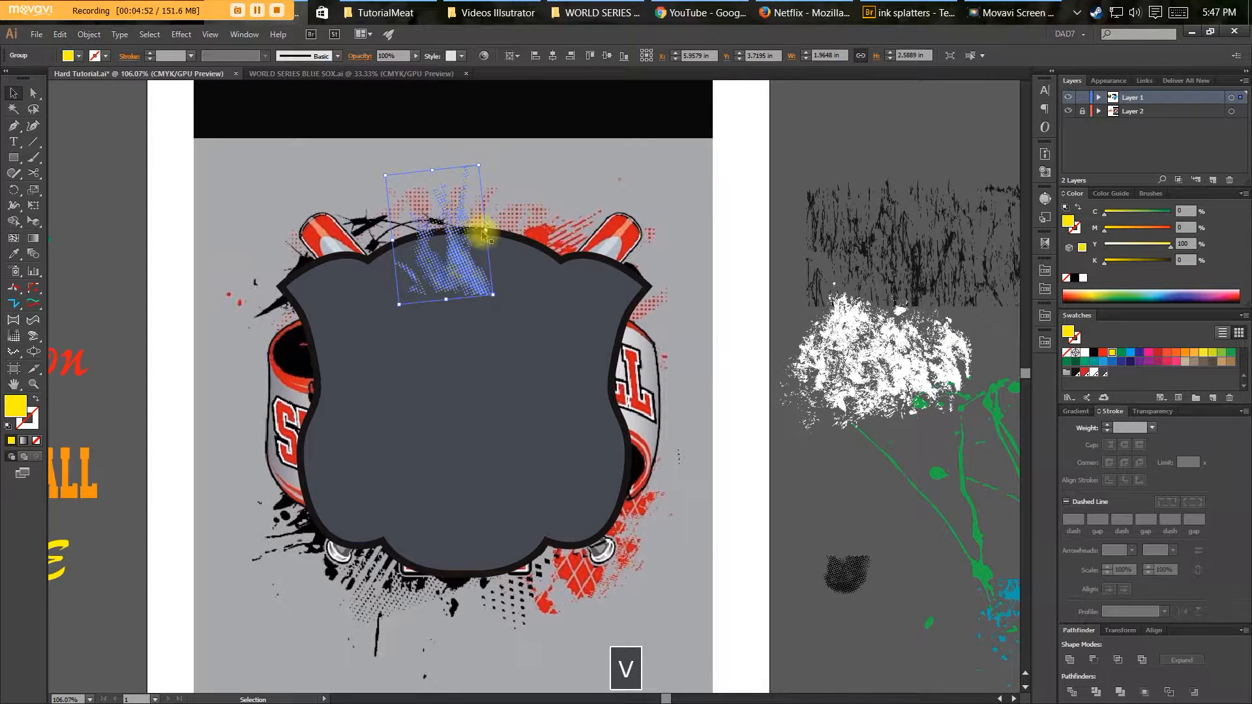
{"action": "left_click", "coordinate": [564, 167]}
{"action": "left_click", "coordinate": [452, 277]}
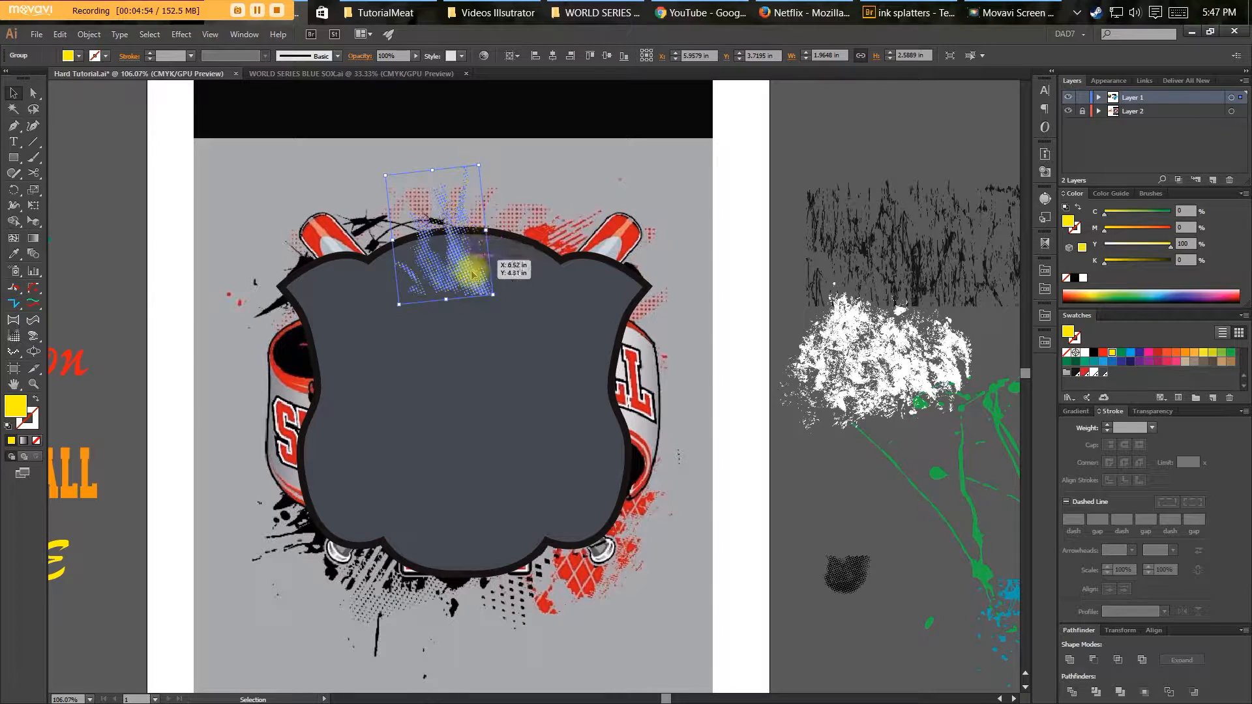
Turn off Smart Guides, duplicate the yellow halftone toward the shield's upper left, and rotate the copy counterclockwise.
{"action": "key", "text": "ctrl+u"}
{"action": "left_click_drag", "start_coordinate": [451, 277], "coordinate": [361, 268]}
{"action": "key", "text": "v"}
{"action": "key", "text": "r"}
{"action": "key", "text": "v"}
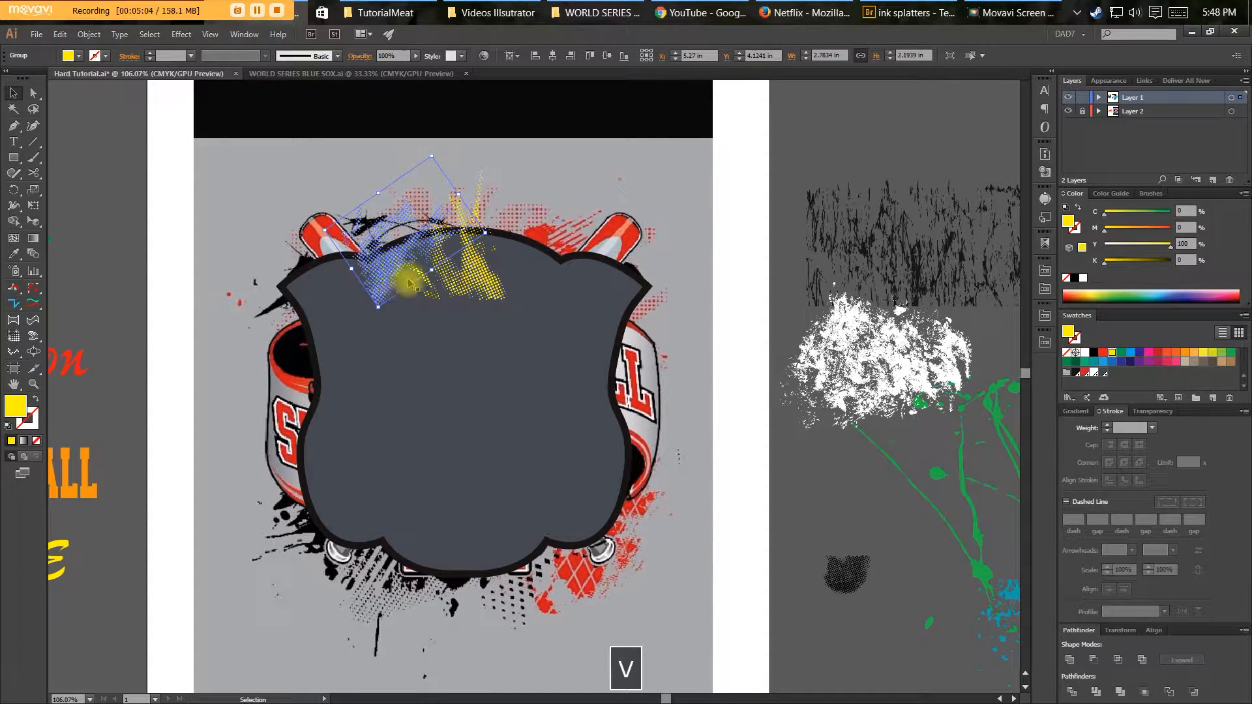
{"action": "key", "text": "v"}
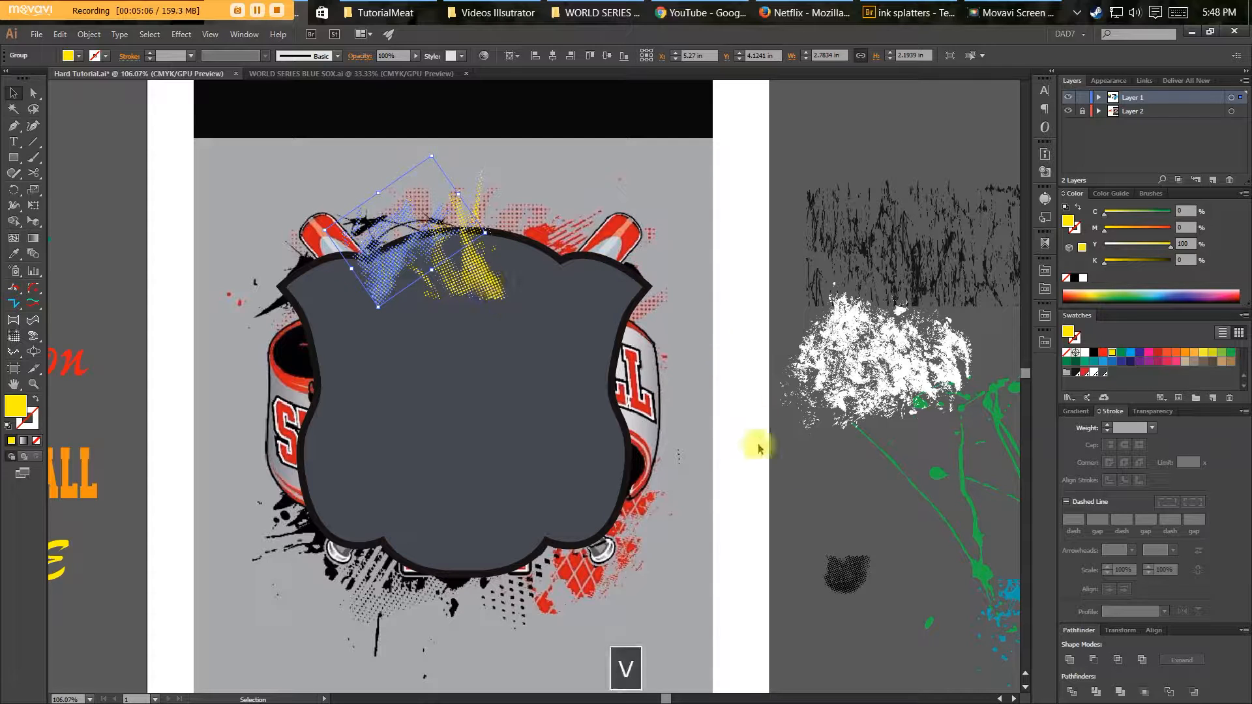
Move the small black halftone patch onto the shield's upper right, bring it to the front, and fill it yellow.
{"action": "left_click_drag", "start_coordinate": [833, 577], "coordinate": [514, 271]}
{"action": "key", "text": "ctrl+shift+]"}
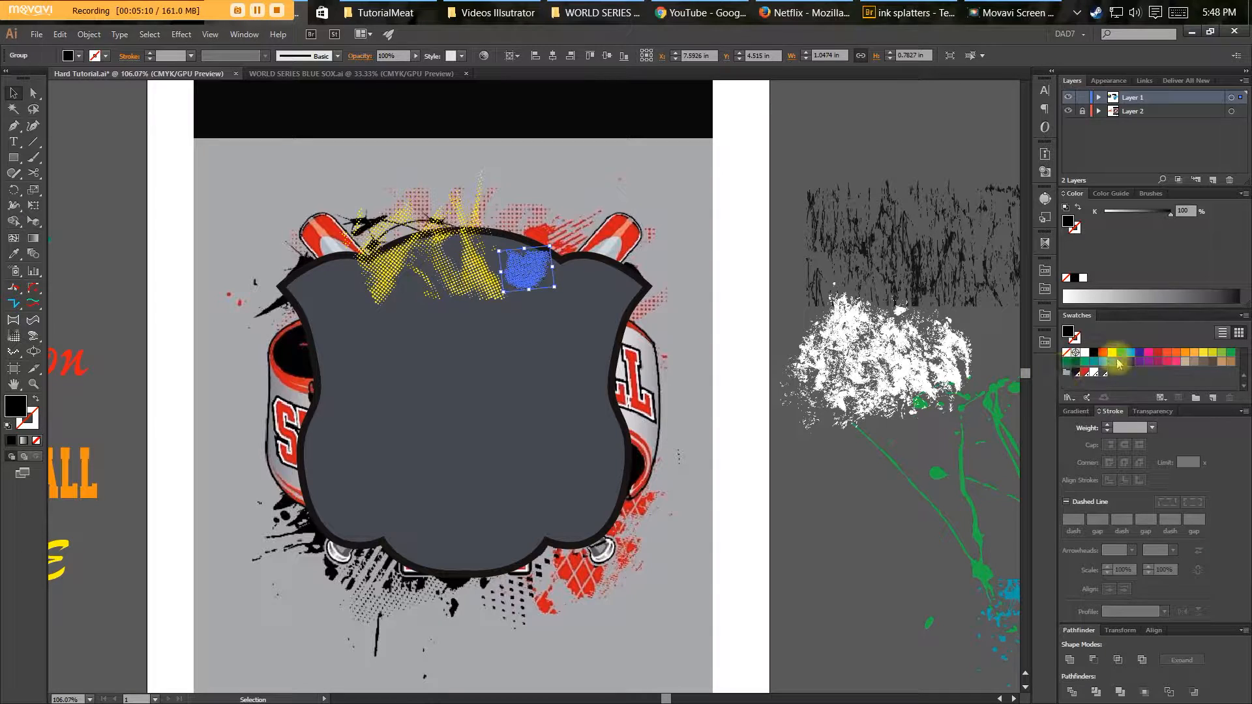
{"action": "left_click", "coordinate": [1111, 352]}
Rotate the small halftone patch and enlarge it to cover the shield's top edge near the right bat.
{"action": "key", "text": "r"}
{"action": "left_click_drag", "start_coordinate": [484, 188], "coordinate": [485, 189]}
{"action": "key", "text": "v"}
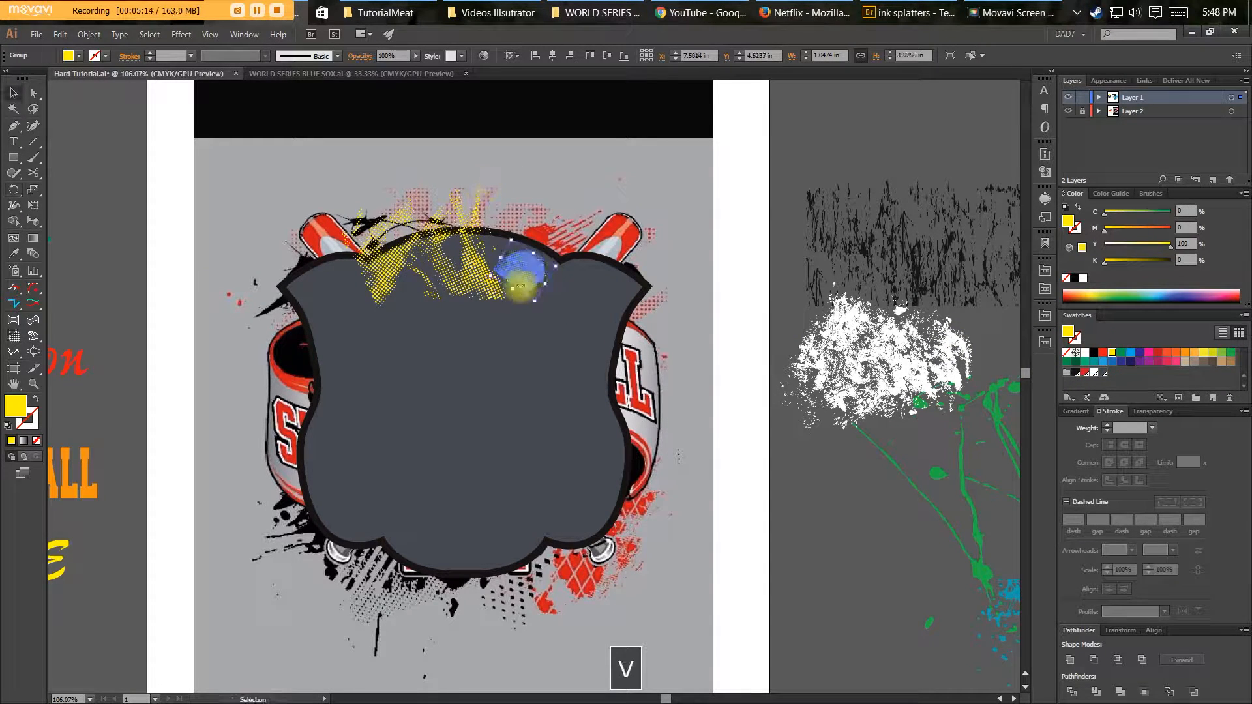
{"action": "left_click_drag", "start_coordinate": [533, 253], "coordinate": [558, 209]}
Duplicate the streaky yellow halftone to the shield's right shoulder and rotate it to fit the corner.
{"action": "left_click_drag", "start_coordinate": [532, 272], "coordinate": [578, 363]}
{"action": "key", "text": "v"}
{"action": "key", "text": "r"}
{"action": "left_click_drag", "start_coordinate": [648, 273], "coordinate": [694, 341]}
{"action": "key", "text": "v"}
{"action": "left_click_drag", "start_coordinate": [553, 357], "coordinate": [592, 329]}
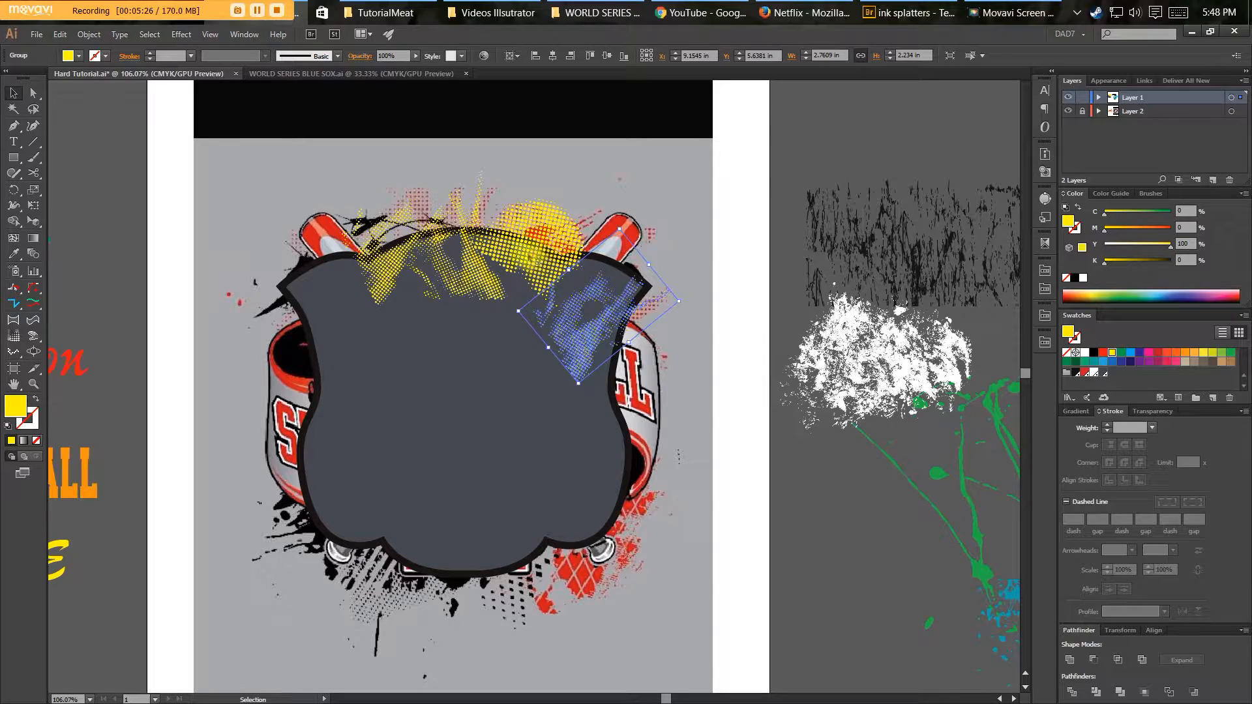
Copy the right-shoulder halftone to the left shoulder, reflect it across the vertical axis, and rotate it to fit that corner.
{"action": "left_click_drag", "start_coordinate": [600, 350], "coordinate": [321, 221]}
{"action": "key", "text": "r"}
{"action": "key", "text": "ctrl+period"}
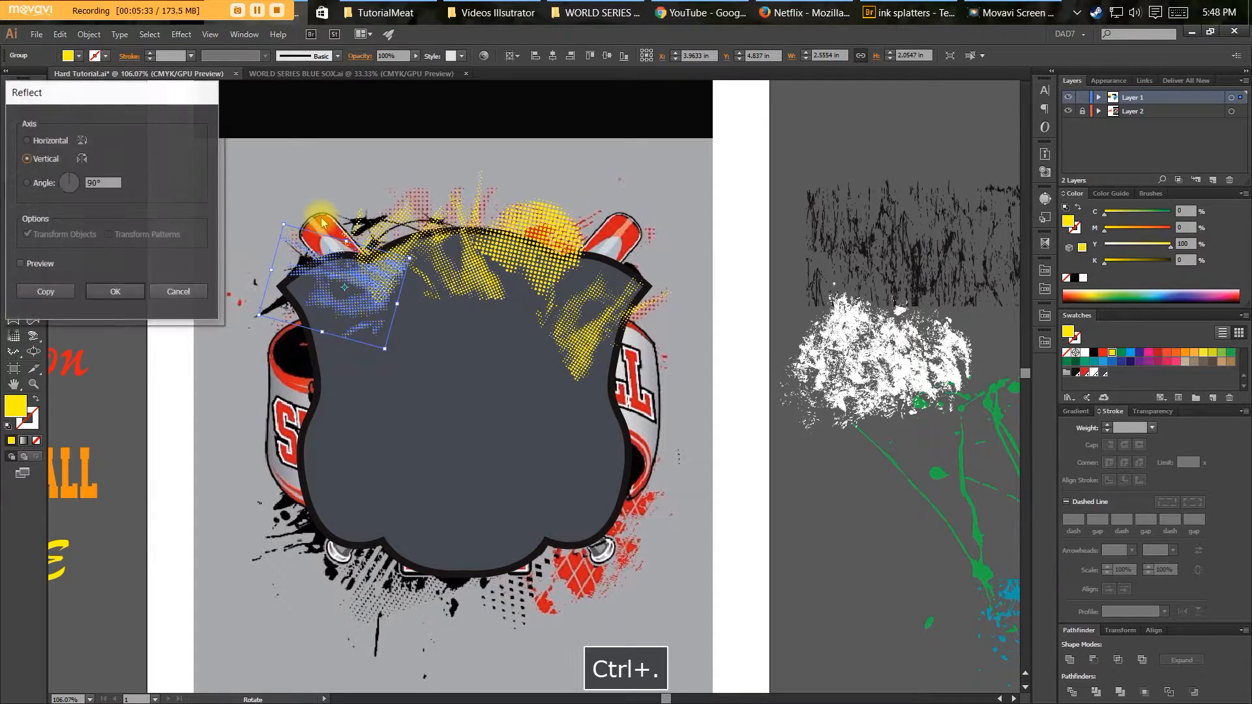
{"action": "key", "text": "Return"}
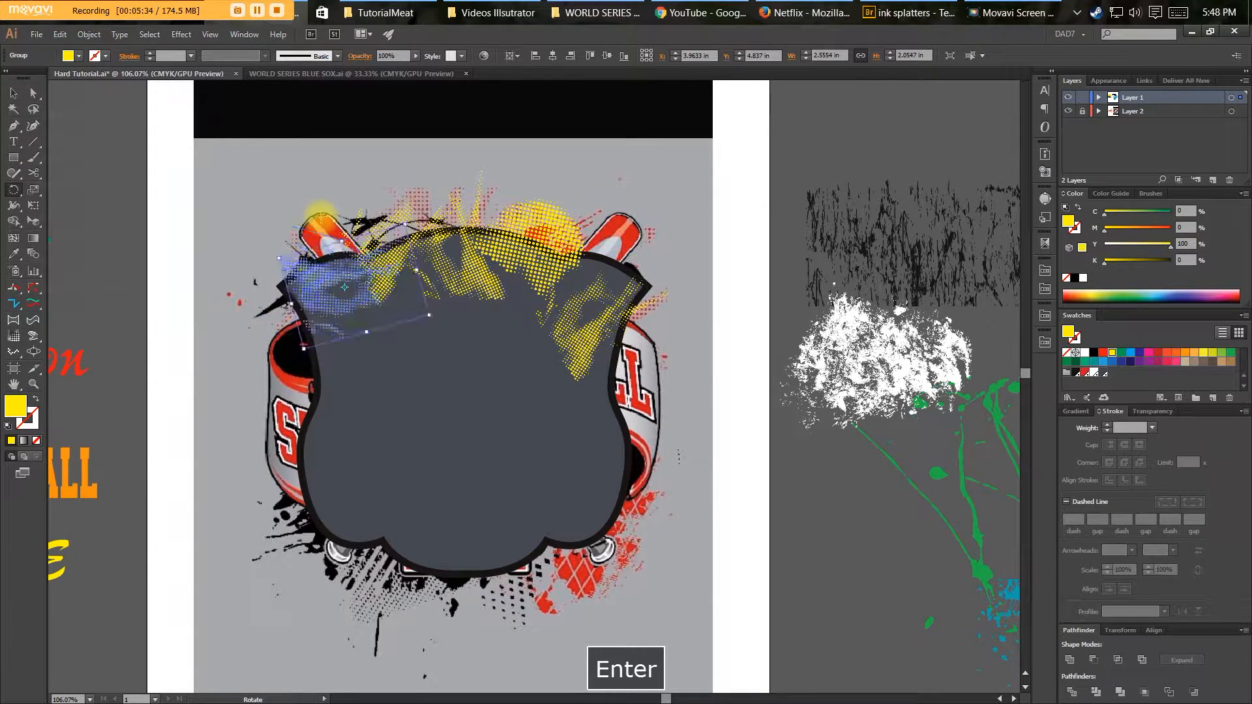
{"action": "key", "text": "v"}
{"action": "key", "text": "r"}
{"action": "left_click_drag", "start_coordinate": [321, 222], "coordinate": [287, 228]}
{"action": "key", "text": "v"}
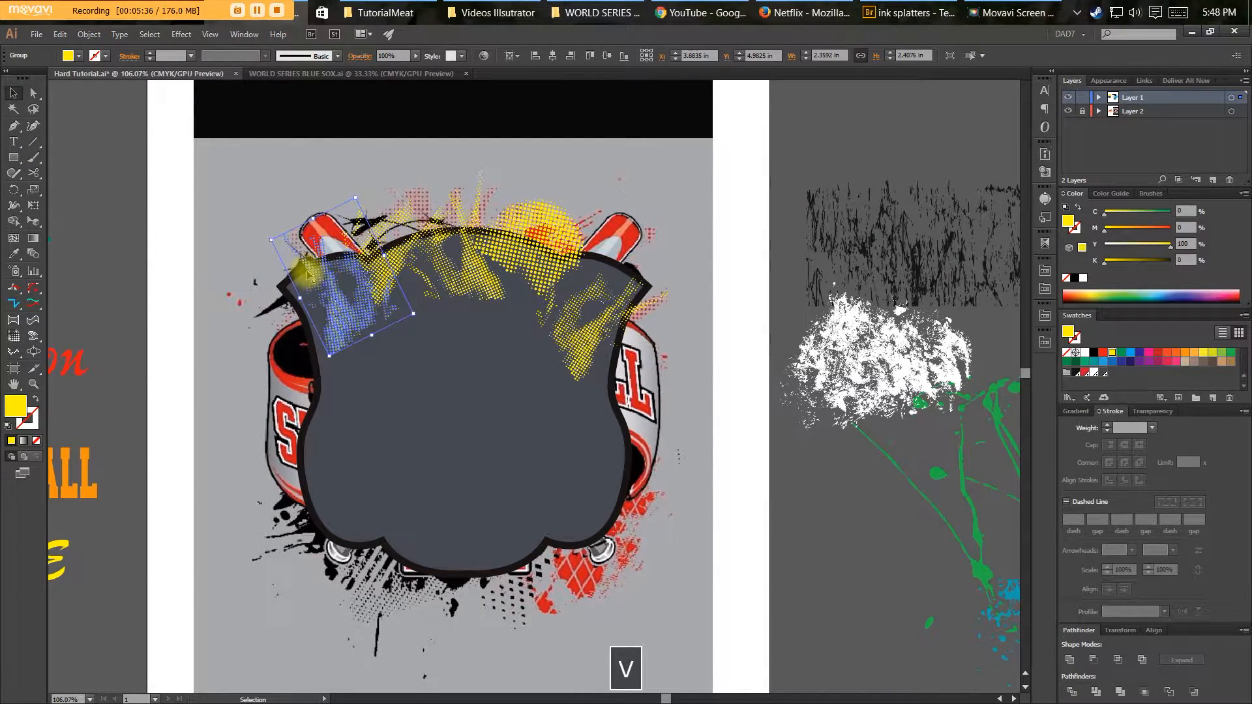
{"action": "left_click_drag", "start_coordinate": [335, 300], "coordinate": [334, 297]}
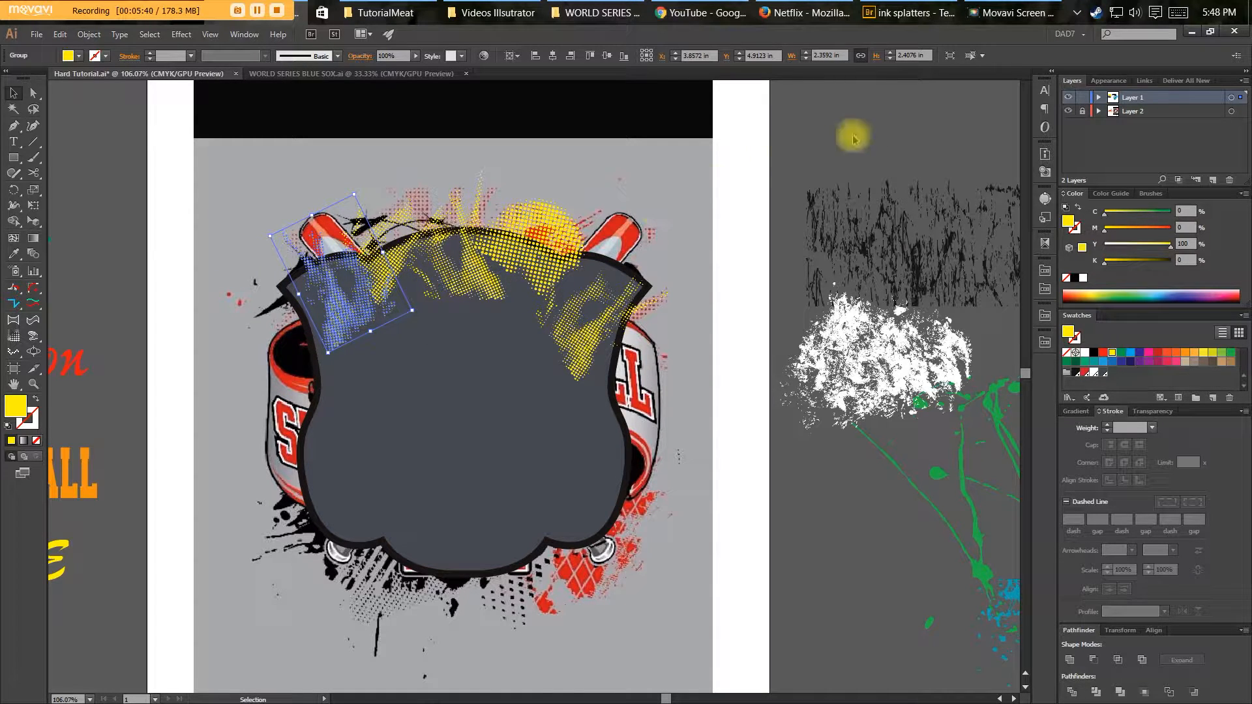
Select all yellow halftones by matching fill and stroke color, group them, and fill the group with Red PANTONE 186 C.
{"action": "left_click", "coordinate": [983, 57]}
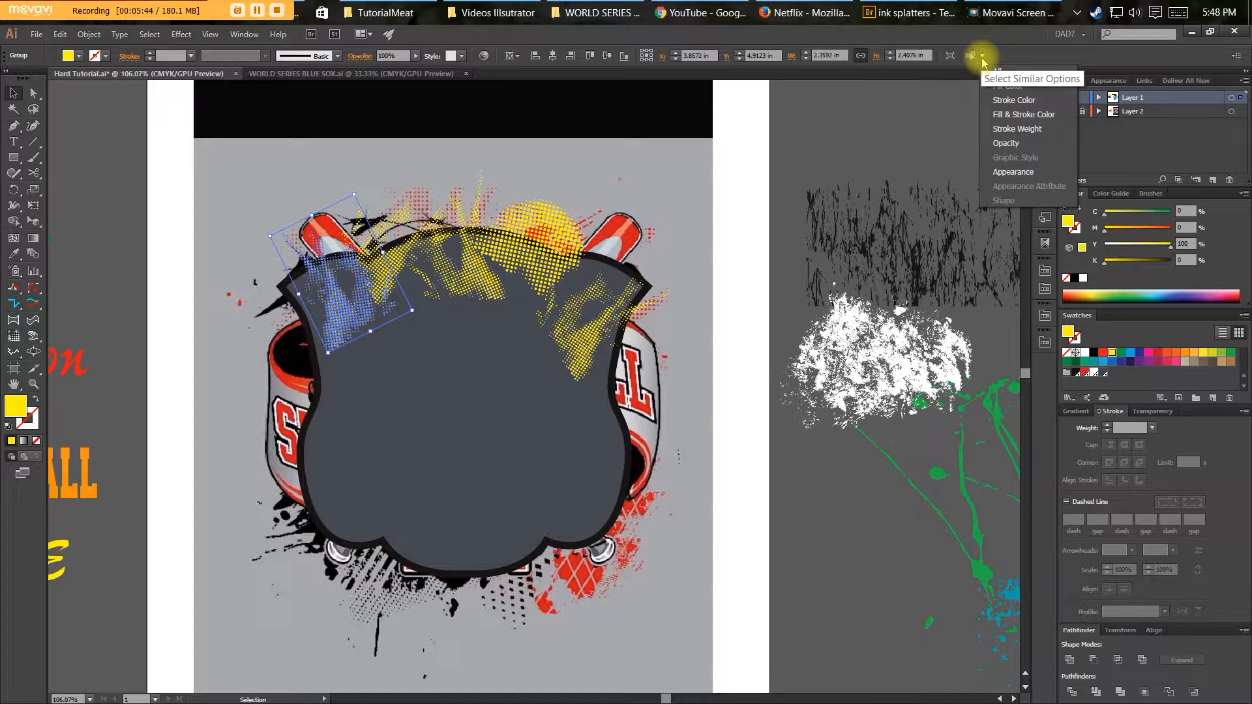
{"action": "left_click", "coordinate": [1015, 115]}
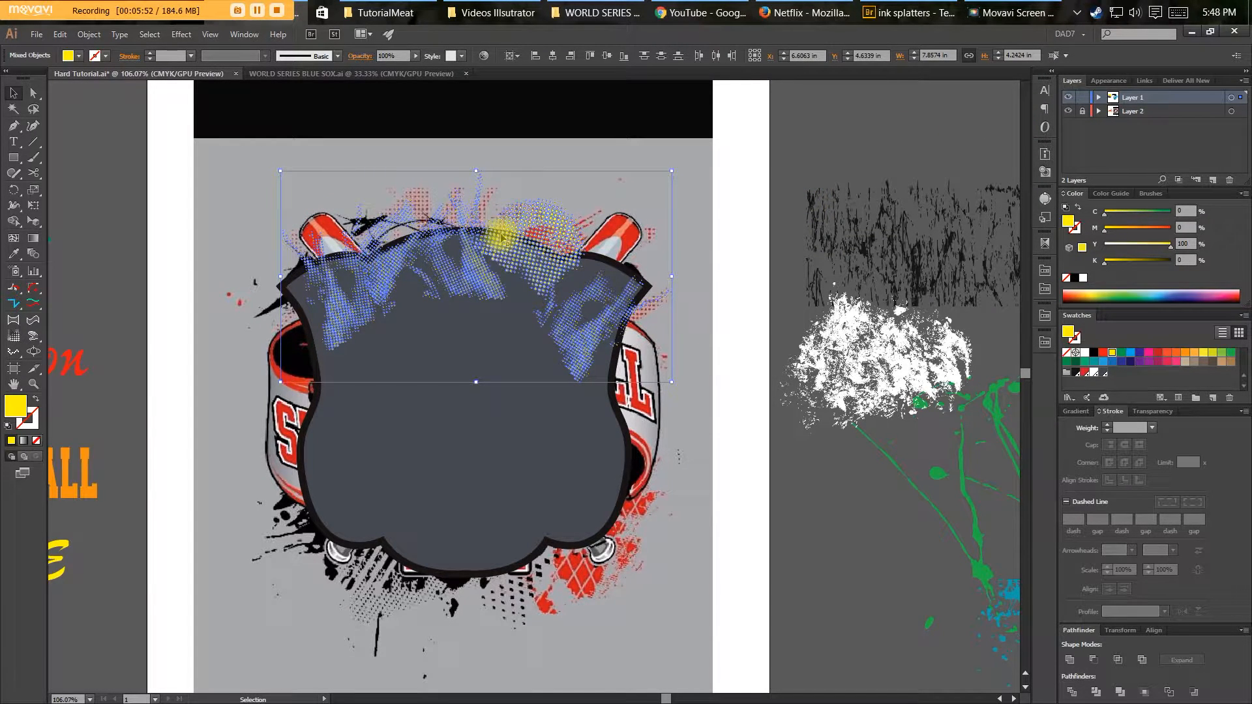
{"action": "key", "text": "ctrl+g"}
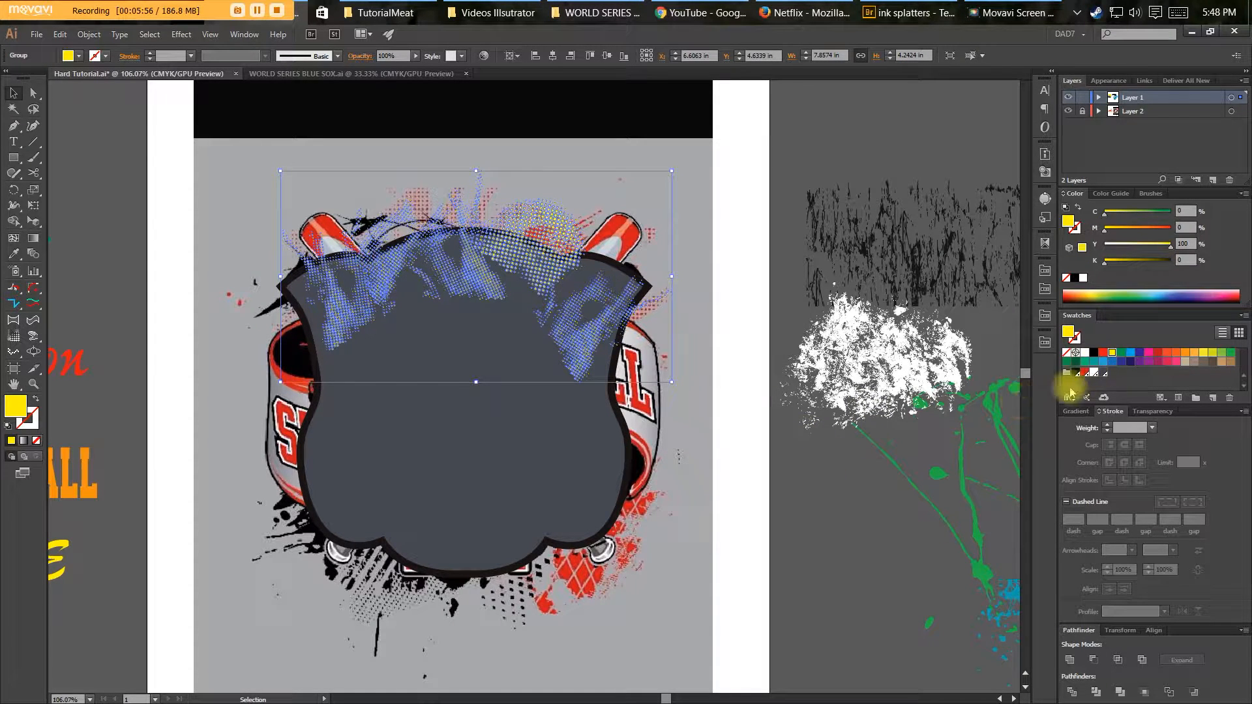
{"action": "left_click", "coordinate": [1084, 372]}
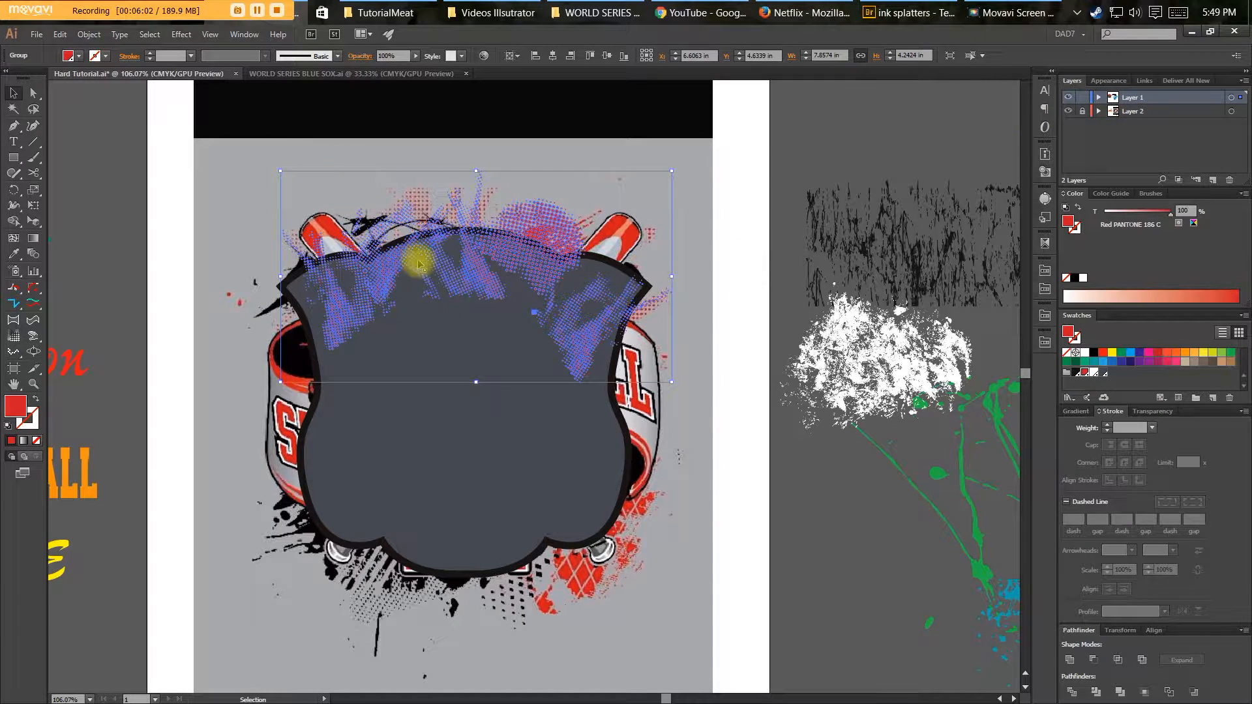
Send the red halftone group to the back and deselect it.
{"action": "right_click", "coordinate": [383, 273]}
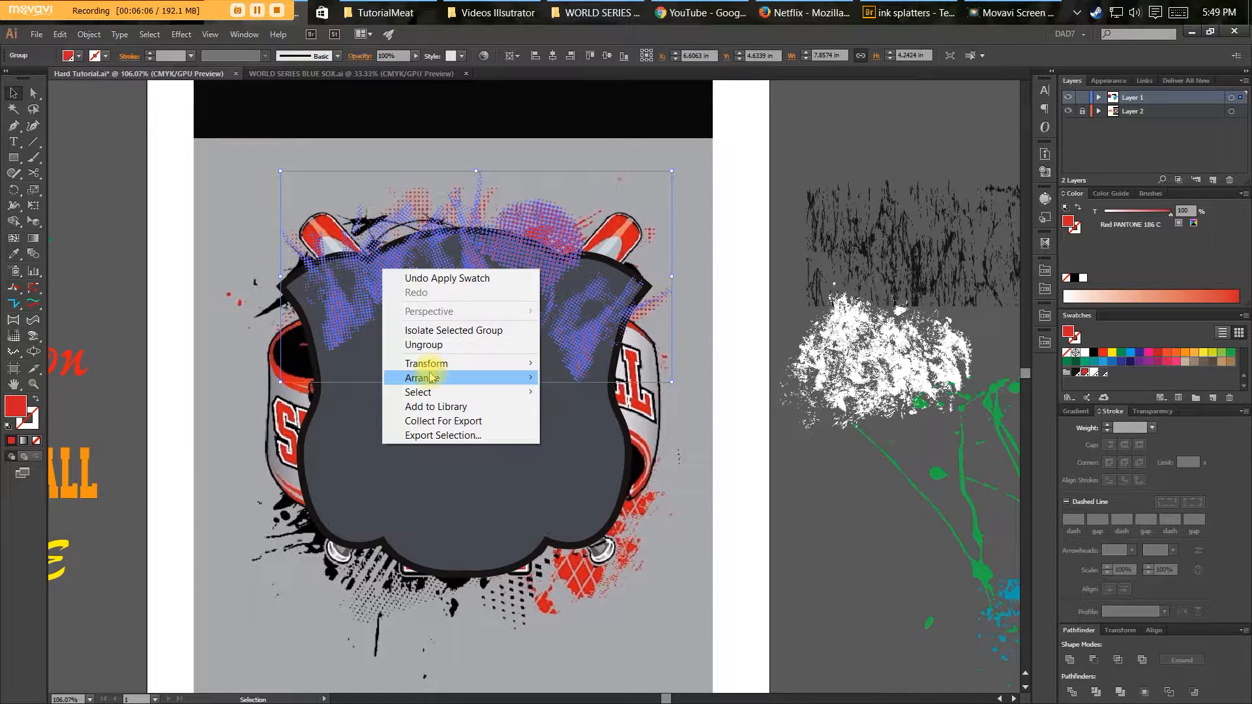
{"action": "mouse_move", "coordinate": [434, 378]}
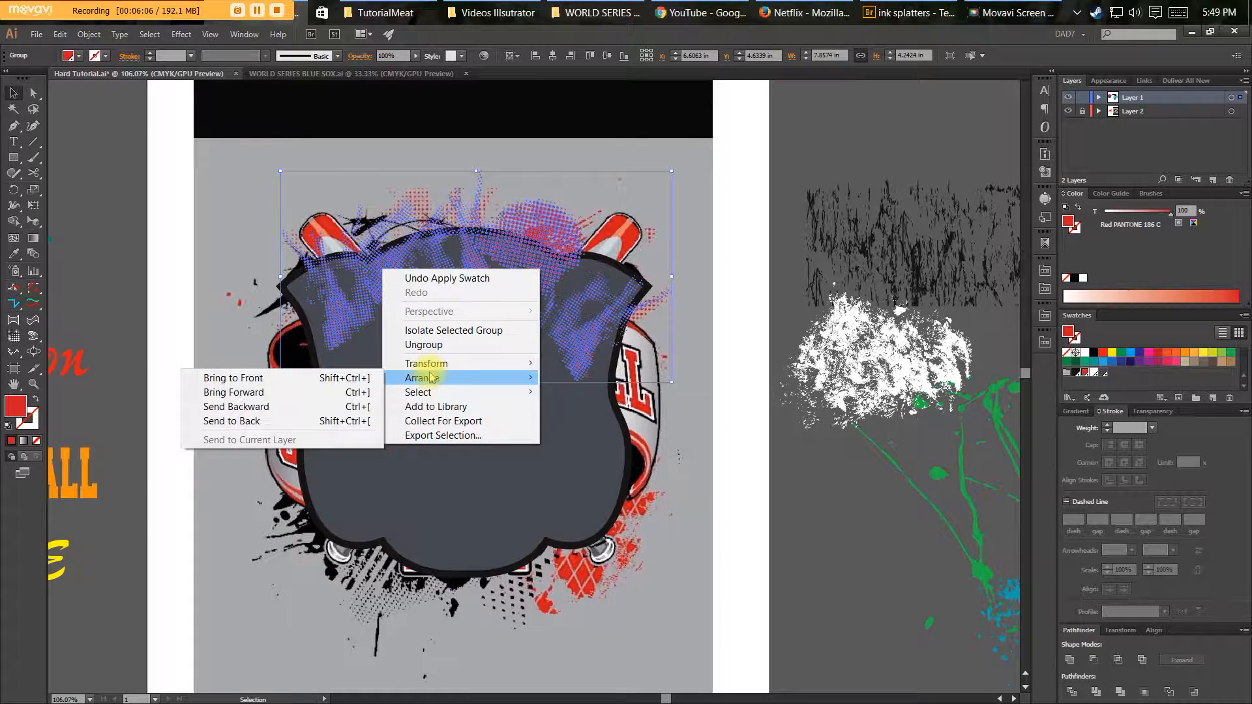
{"action": "left_click", "coordinate": [302, 419]}
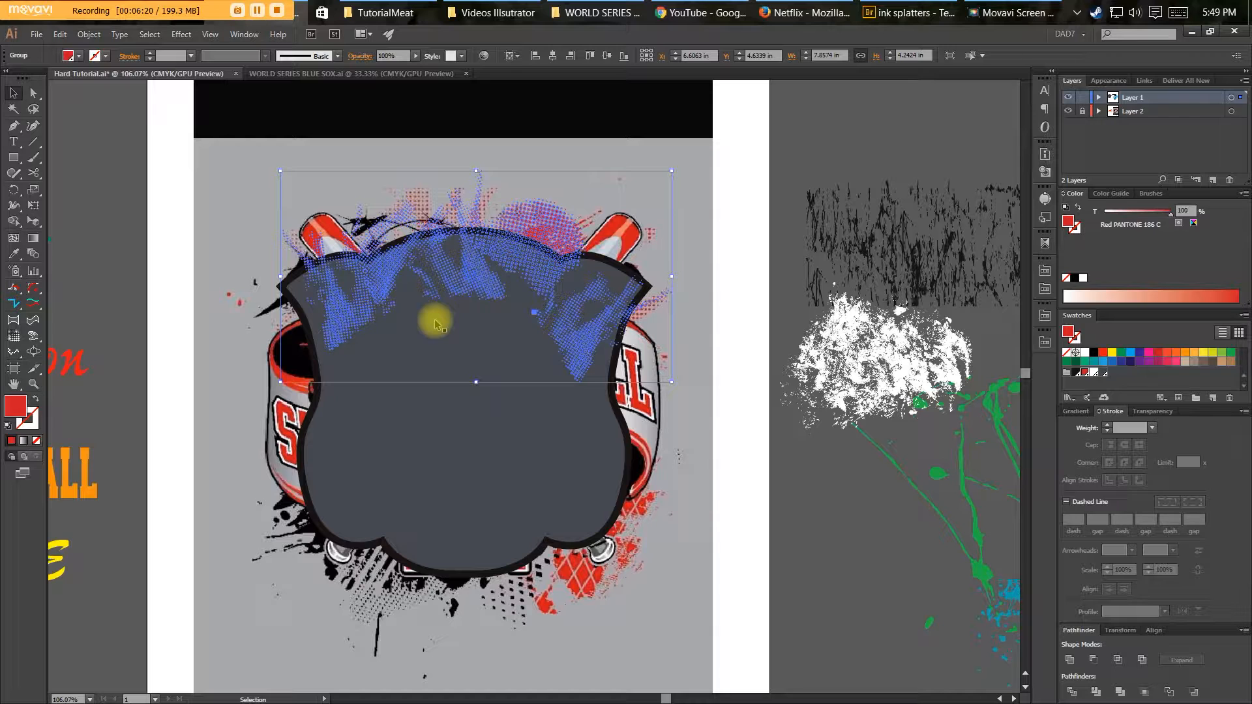
{"action": "left_click", "coordinate": [626, 185]}
Toggle Layer 2's visibility to check the artwork against the reference, and look over the unused splatter textures beside the artboard.
{"action": "key", "text": "space"}
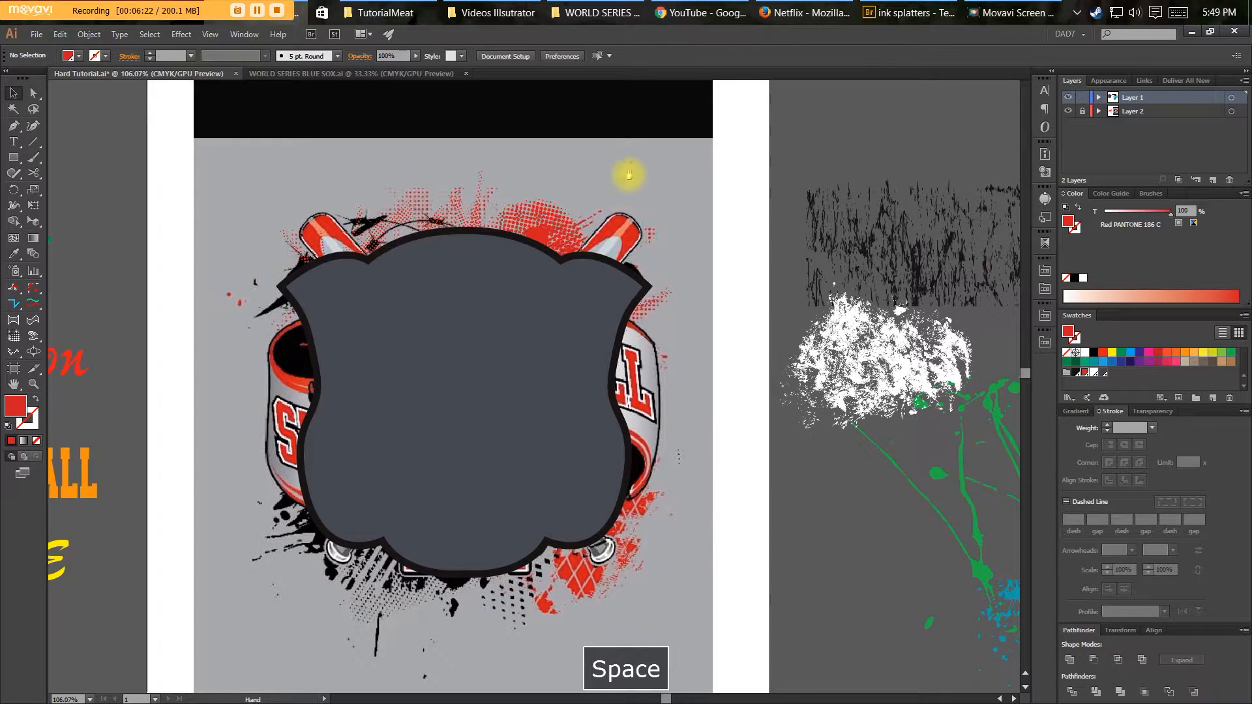
{"action": "left_click_drag", "start_coordinate": [629, 174], "coordinate": [672, 197]}
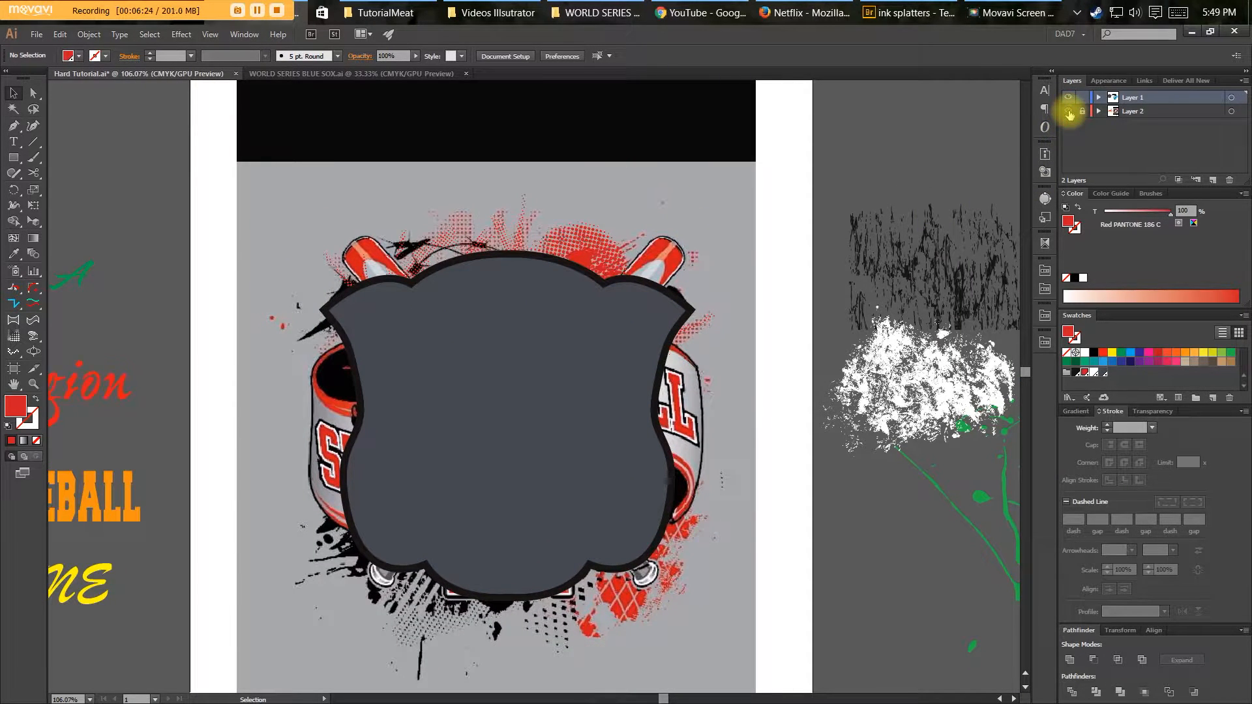
{"action": "left_click", "coordinate": [1069, 112]}
{"action": "left_click", "coordinate": [1068, 111]}
{"action": "key", "text": "v"}
{"action": "key", "text": "space"}
{"action": "left_click_drag", "start_coordinate": [806, 317], "coordinate": [526, 301]}
{"action": "key", "text": "v"}
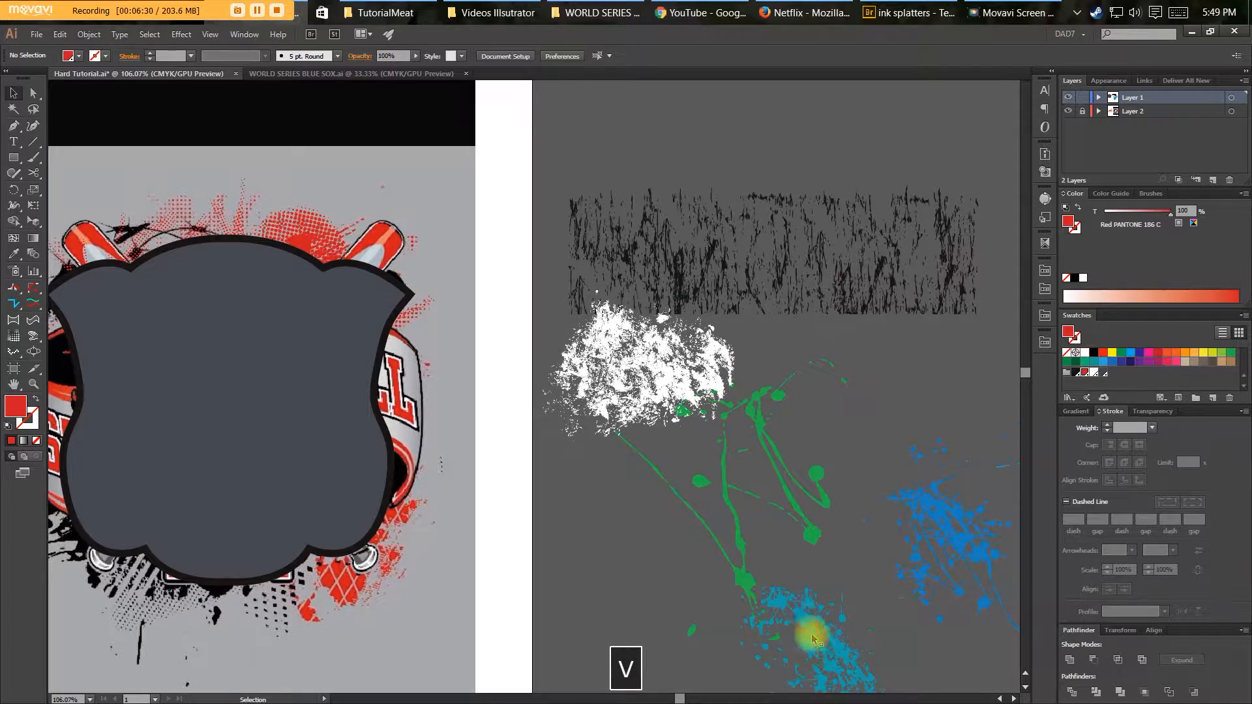
{"action": "left_click_drag", "start_coordinate": [937, 538], "coordinate": [920, 504]}
{"action": "key", "text": "space"}
{"action": "left_click_drag", "start_coordinate": [807, 569], "coordinate": [603, 455]}
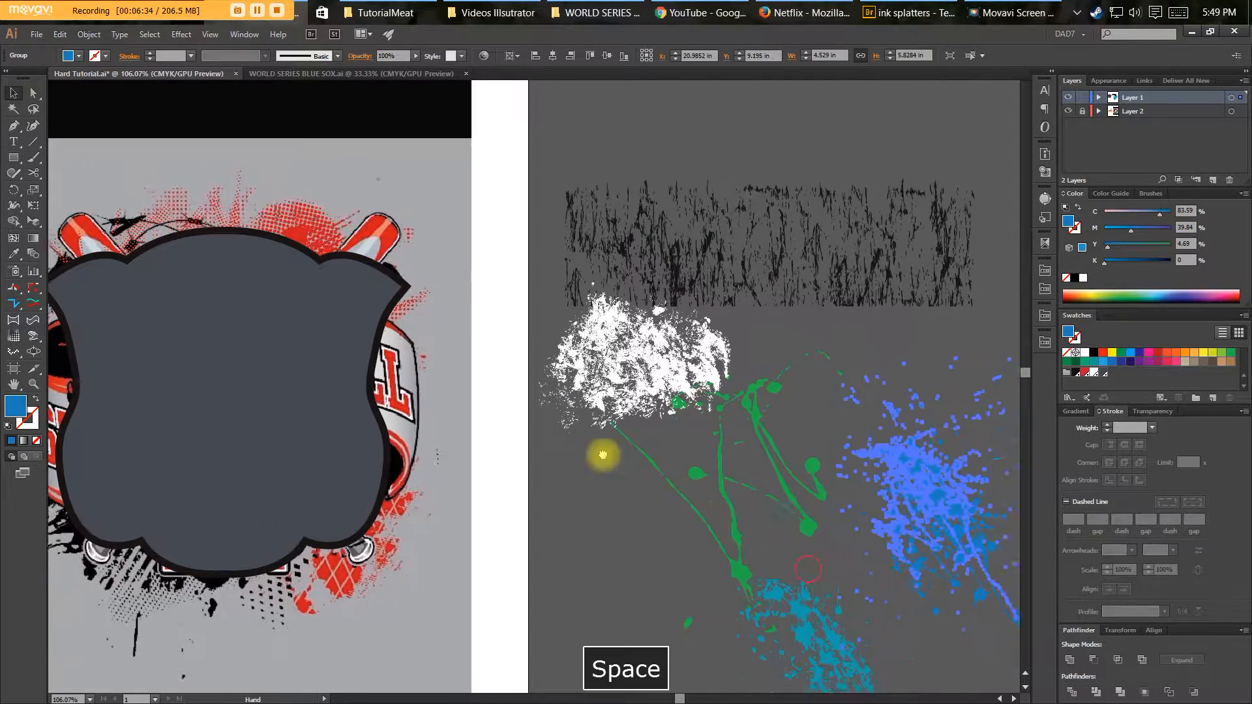
{"action": "key", "text": "ctrl+z"}
Place the light-blue ink splatter behind the shield's upper-left corner, over the left bat.
{"action": "left_click_drag", "start_coordinate": [819, 322], "coordinate": [134, 297]}
{"action": "key", "text": "space"}
{"action": "left_click_drag", "start_coordinate": [252, 326], "coordinate": [707, 502]}
{"action": "left_click_drag", "start_coordinate": [257, 352], "coordinate": [322, 367]}
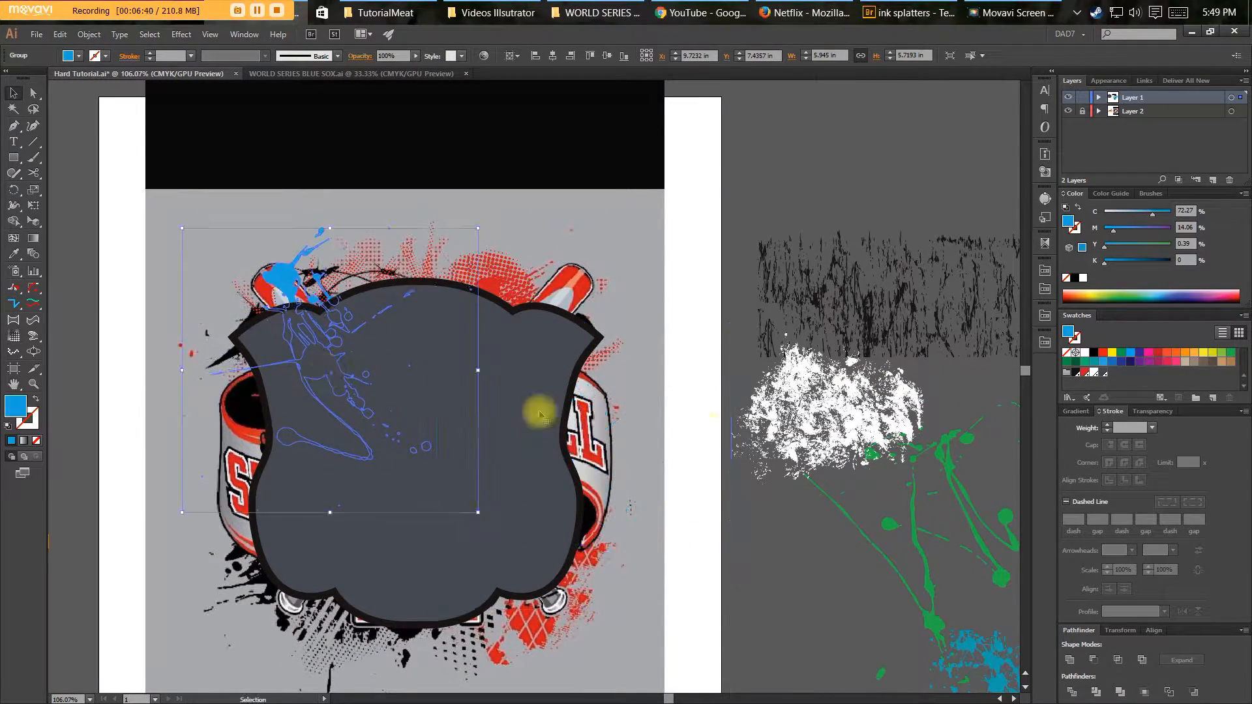
Fill the upper-left splatter with PANTONE Process Black and rotate it slightly.
{"action": "left_click", "coordinate": [1077, 375]}
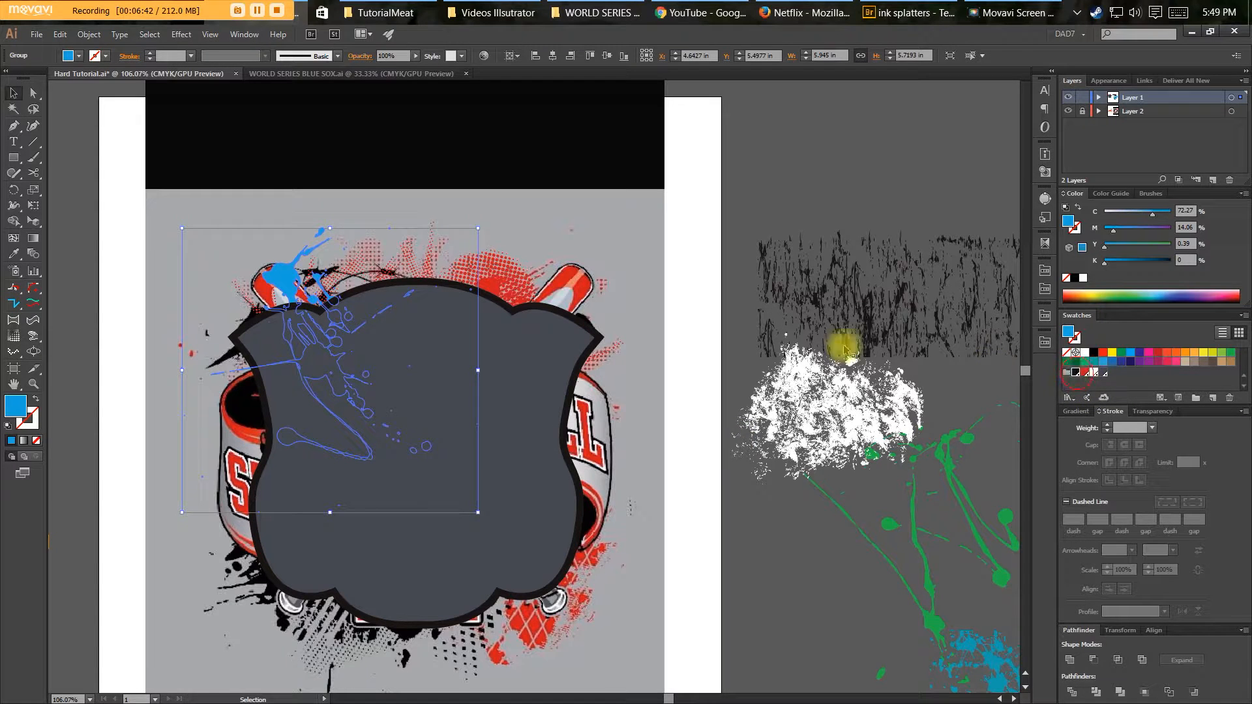
{"action": "key", "text": "r"}
{"action": "left_click_drag", "start_coordinate": [355, 372], "coordinate": [410, 392]}
{"action": "key", "text": "v"}
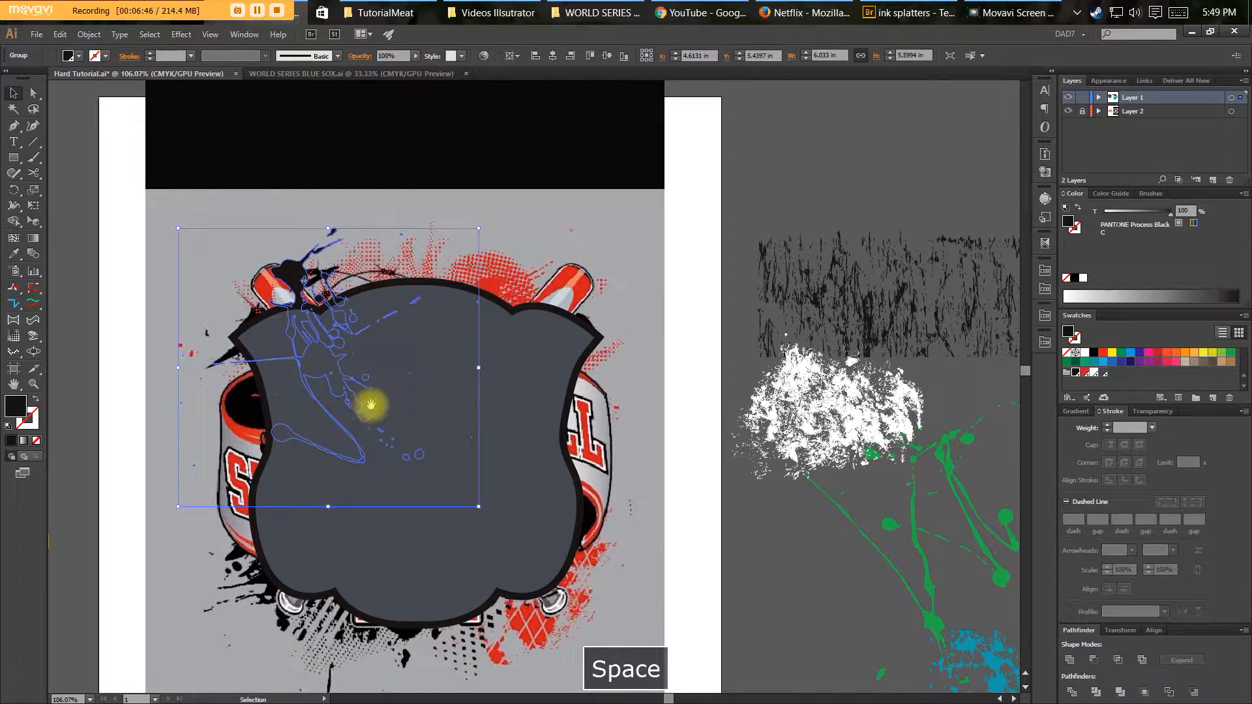
Place a copy of the teal splatter behind the shield's lower-left edge and rotate it to follow that edge.
{"action": "left_click_drag", "start_coordinate": [366, 404], "coordinate": [316, 338]}
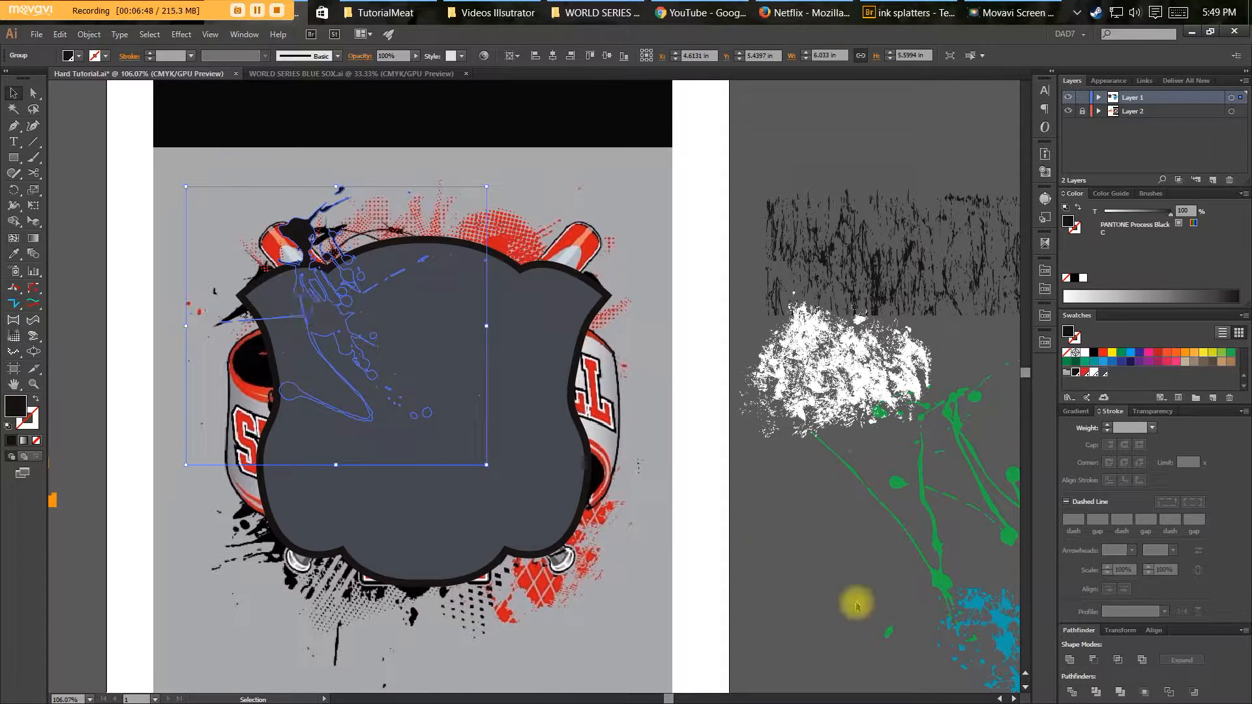
{"action": "left_click", "coordinate": [290, 488]}
{"action": "key", "text": "r"}
{"action": "left_click_drag", "start_coordinate": [532, 606], "coordinate": [281, 524]}
{"action": "key", "text": "v"}
{"action": "left_click_drag", "start_coordinate": [483, 577], "coordinate": [505, 577]}
{"action": "key", "text": "v"}
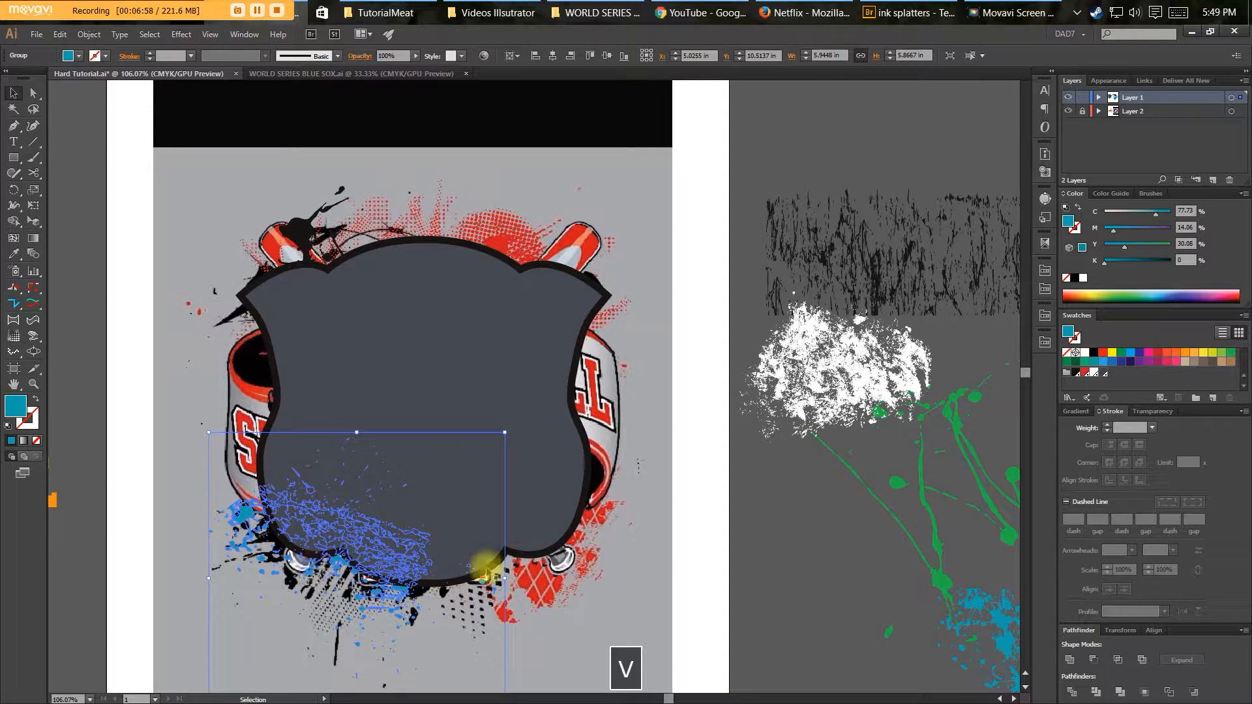
Fill the lower-left splatter with PANTONE Process Black and deselect it.
{"action": "left_click", "coordinate": [1074, 373]}
{"action": "key", "text": "v"}
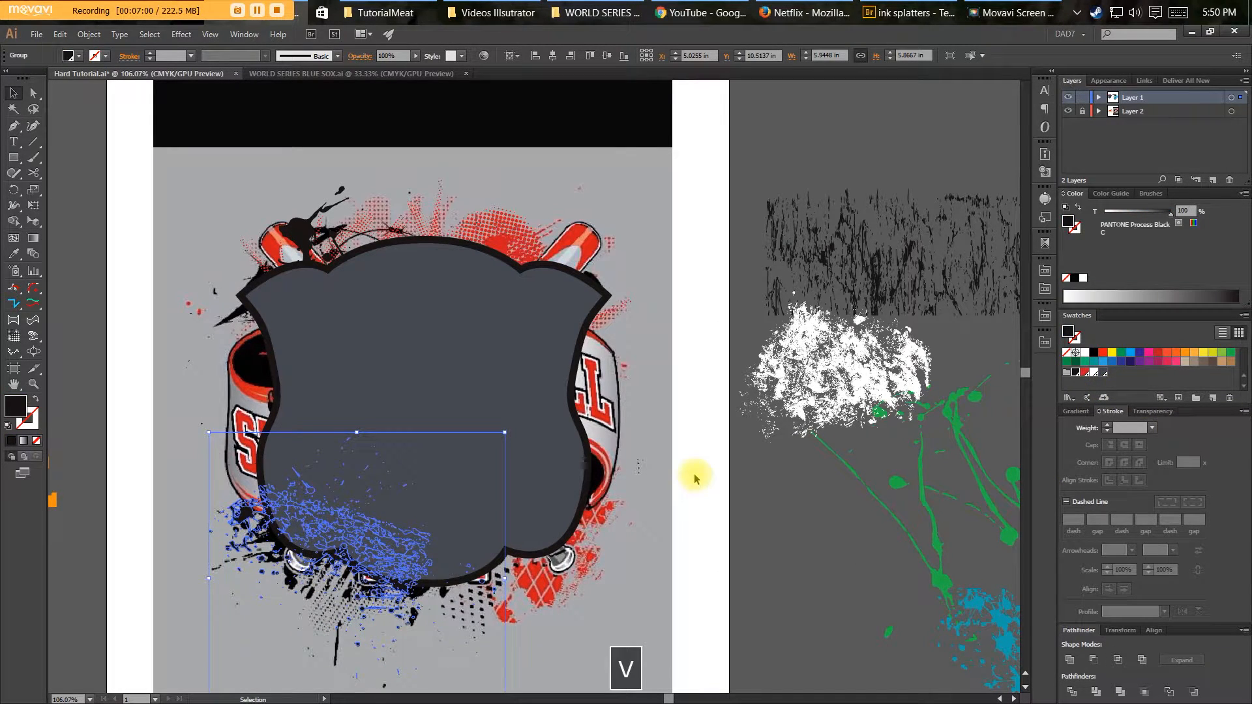
{"action": "left_click", "coordinate": [696, 478]}
{"action": "key", "text": "space"}
{"action": "scroll", "coordinate": [671, 456], "scroll_direction": "down", "scroll_amount": 2}
{"action": "left_click_drag", "start_coordinate": [625, 462], "coordinate": [665, 561]}
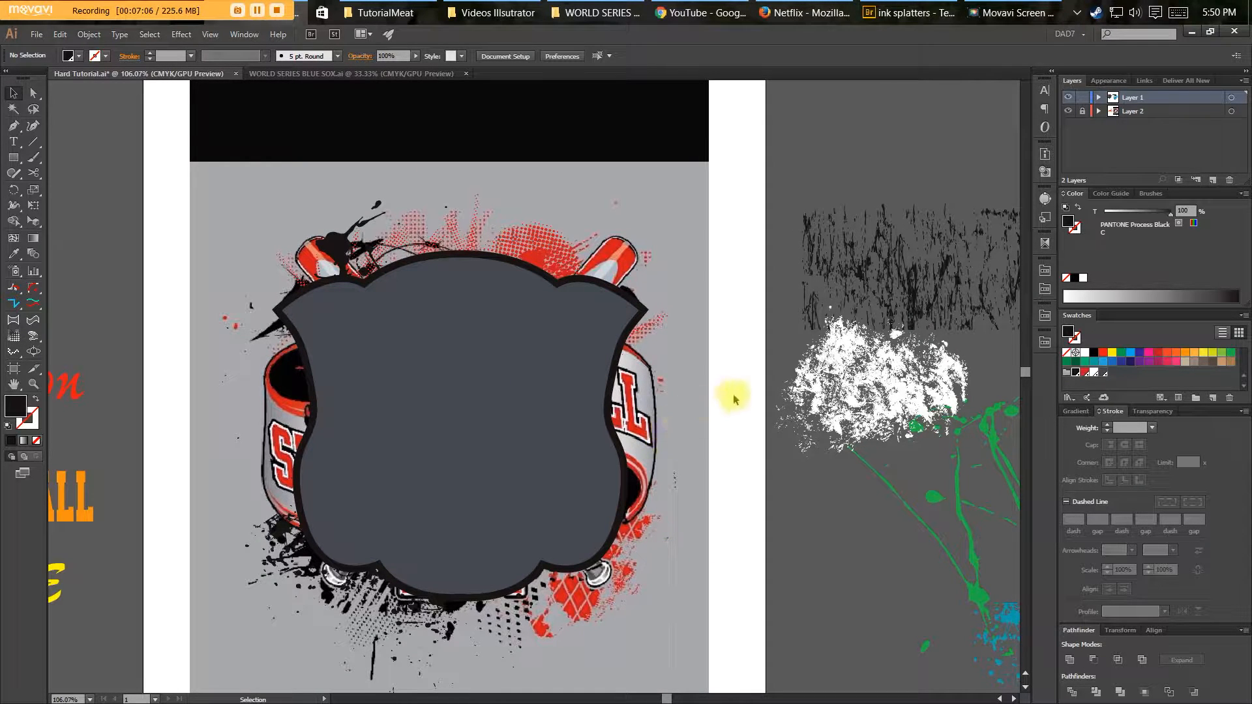
{"action": "mouse_move", "coordinate": [703, 425]}
{"action": "left_mouse_down"}
{"action": "mouse_move", "coordinate": [702, 383]}
{"action": "mouse_move", "coordinate": [702, 429]}
{"action": "left_mouse_up"}
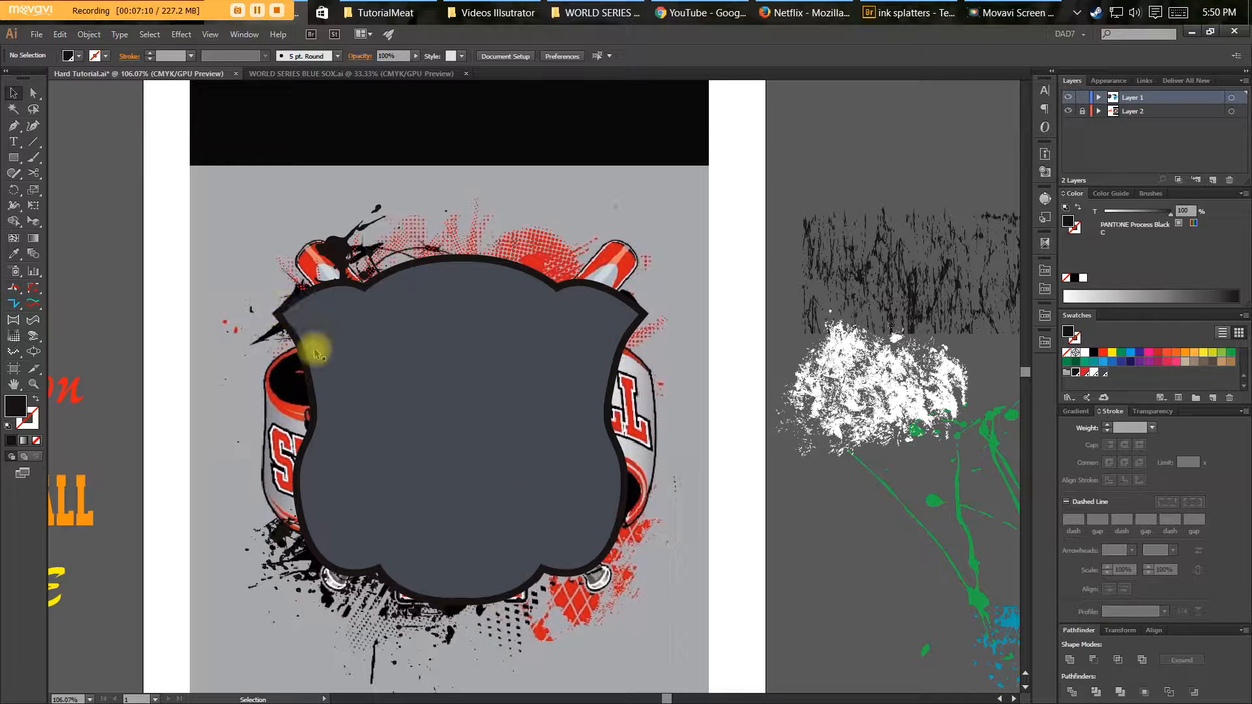
{"action": "left_click_drag", "start_coordinate": [379, 642], "coordinate": [377, 585]}
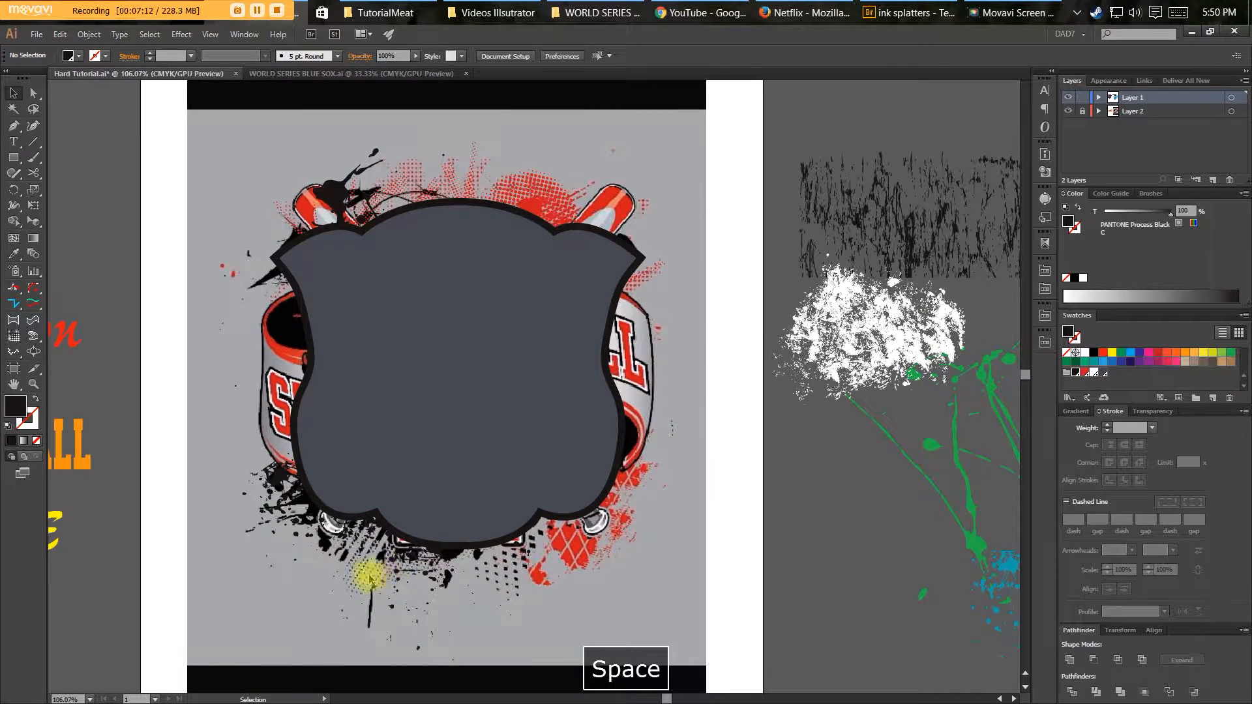
Draw a rectangle about 4.83 by 2.04 in just below the shield.
{"action": "left_click_drag", "start_coordinate": [504, 595], "coordinate": [557, 514]}
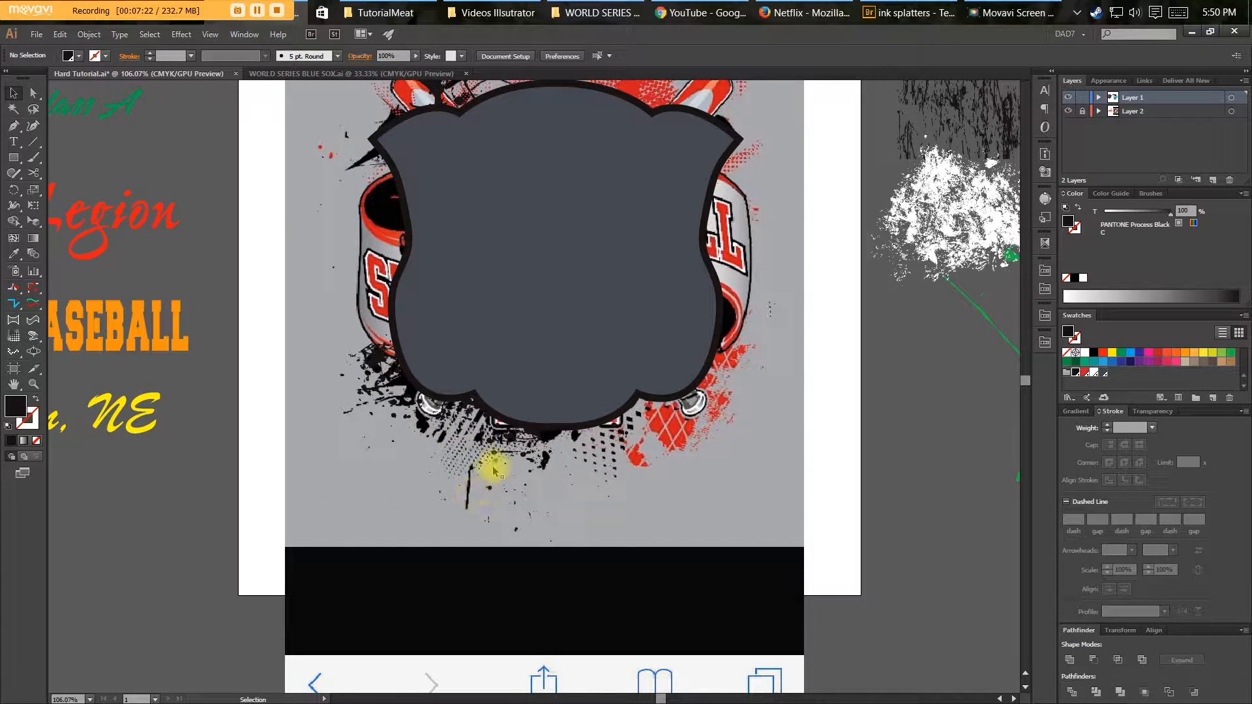
{"action": "key", "text": "m"}
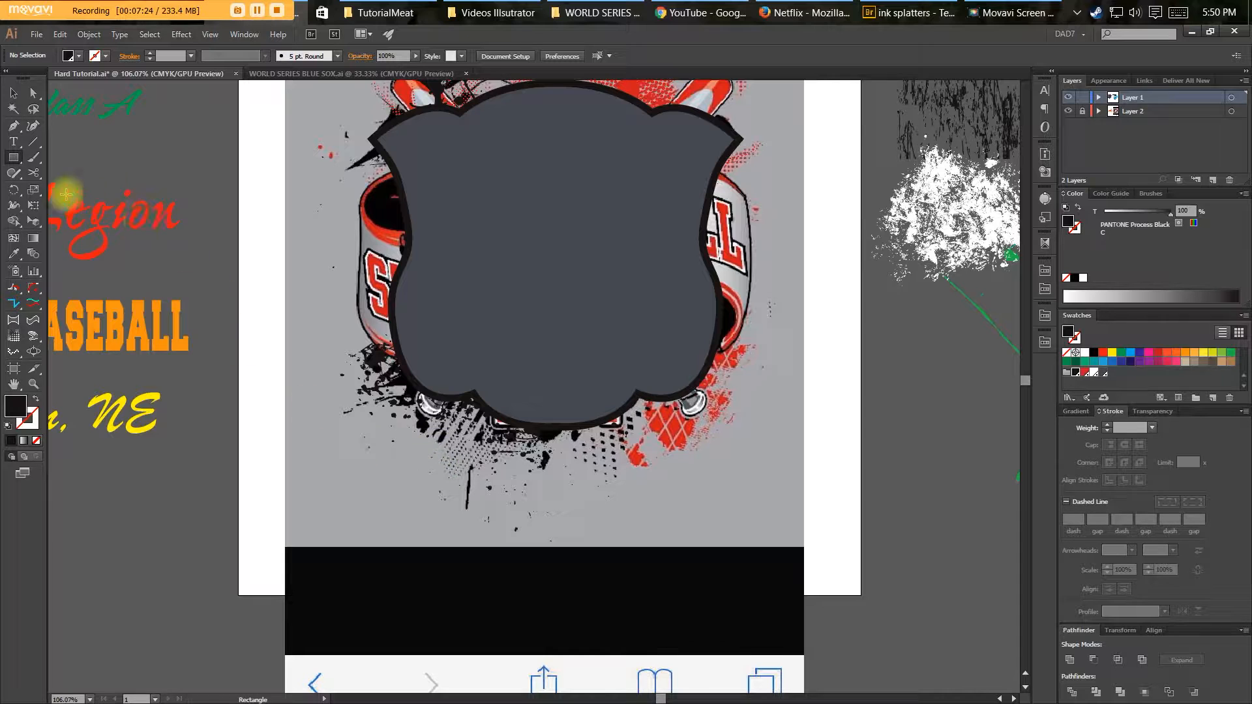
{"action": "left_click_drag", "start_coordinate": [388, 448], "coordinate": [629, 547]}
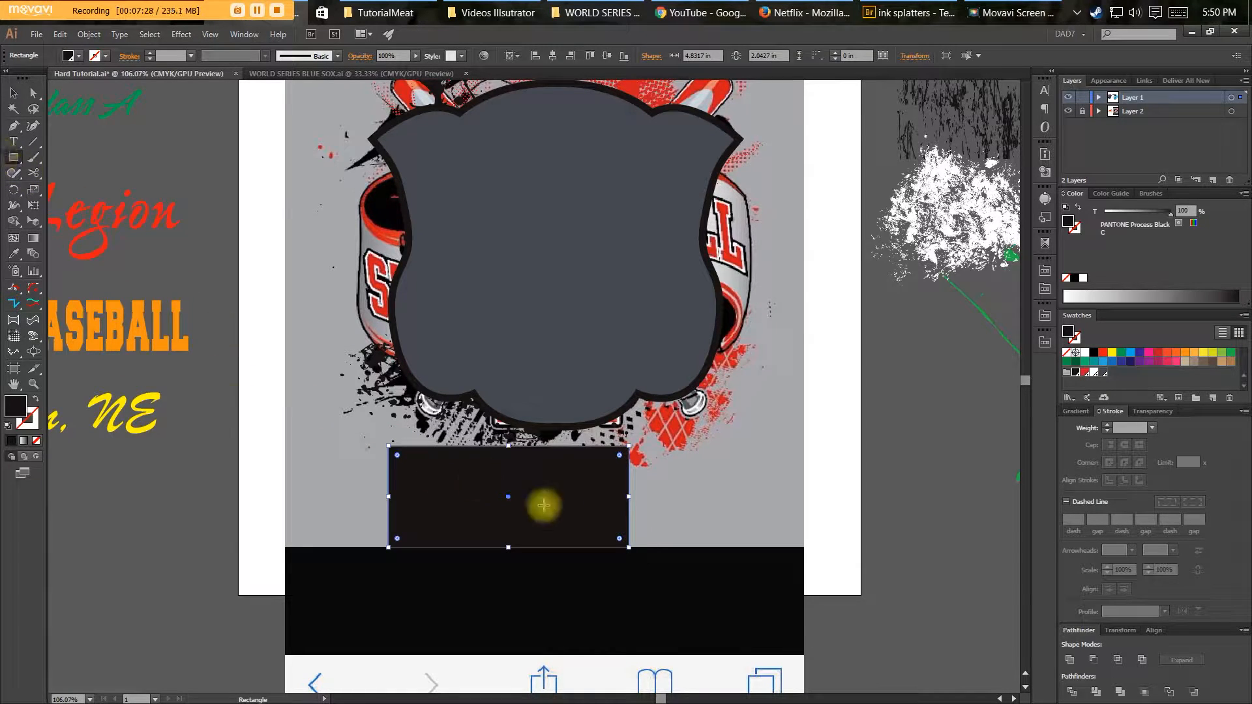
Fill the rectangle with a linear white-to-black gradient at 90°, and lighten the black stop to 59% gray.
{"action": "left_click", "coordinate": [1075, 410]}
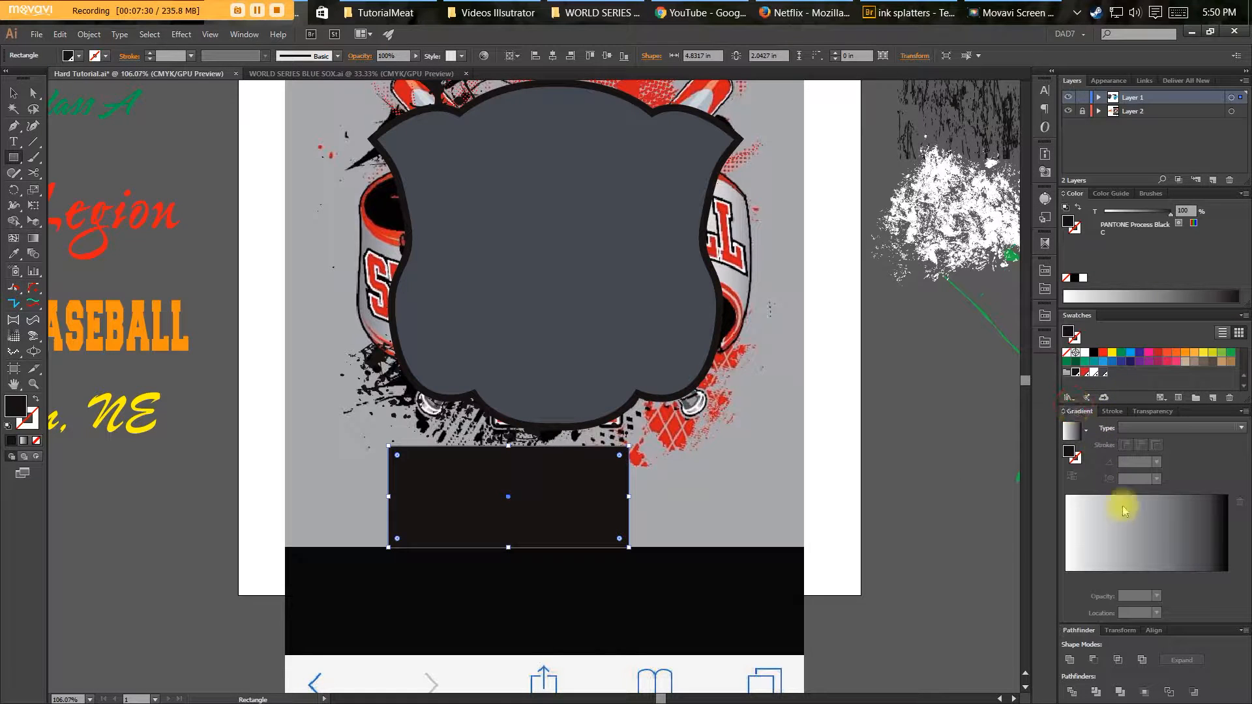
{"action": "left_click", "coordinate": [1116, 494]}
{"action": "type", "text": "90"}
{"action": "key", "text": "Return"}
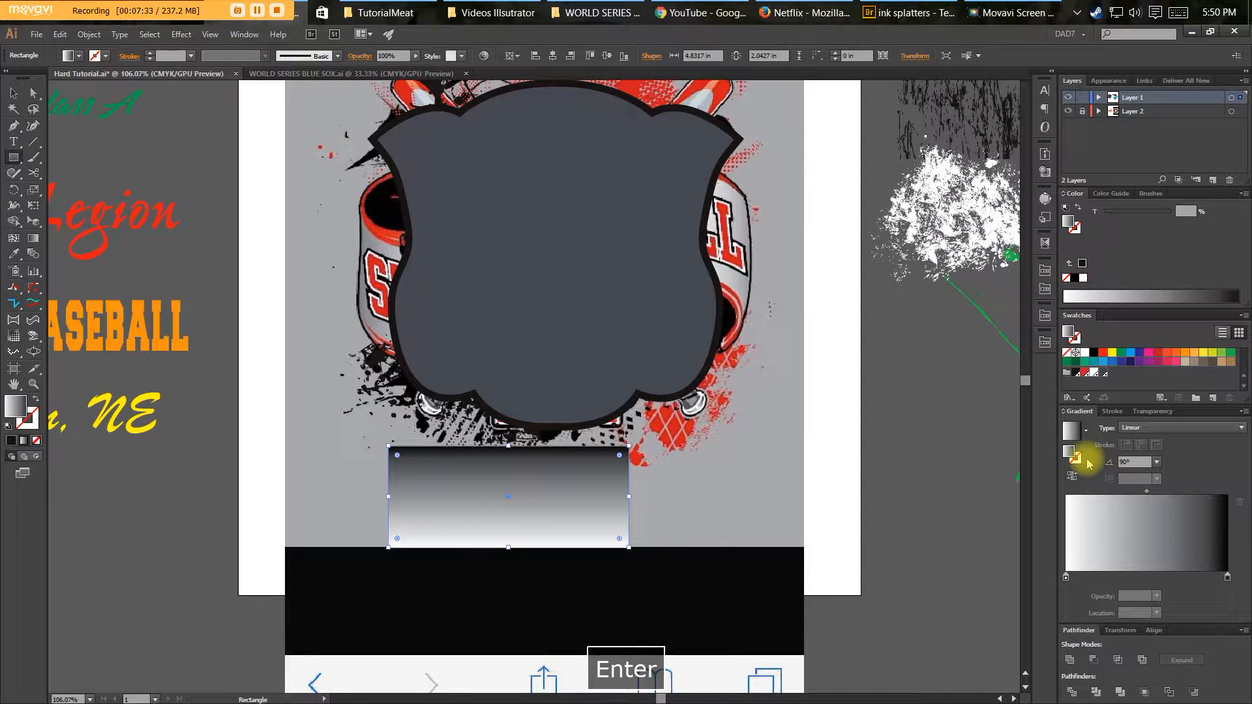
{"action": "left_click", "coordinate": [1227, 578]}
{"action": "left_click_drag", "start_coordinate": [1167, 211], "coordinate": [1143, 215]}
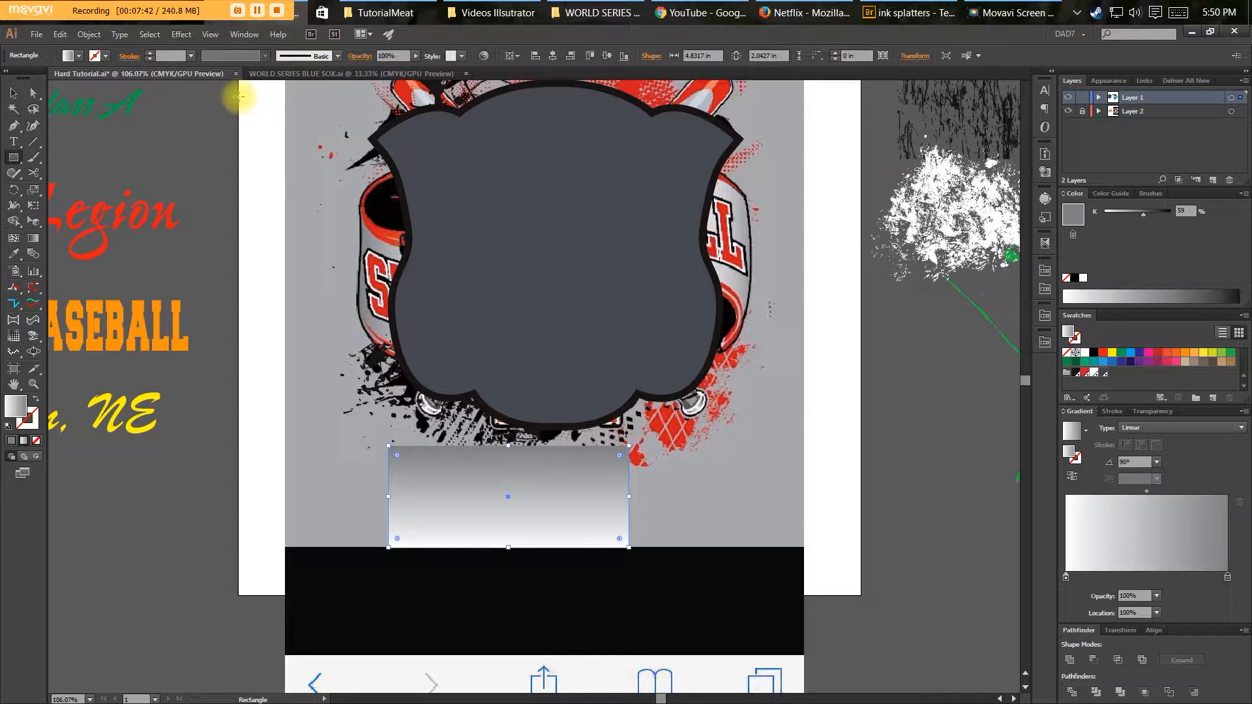
Apply a Dot Halftone Pattern effect with size 7 and reduced contrast to the gradient rectangle, and expand its appearance.
{"action": "left_click", "coordinate": [174, 37]}
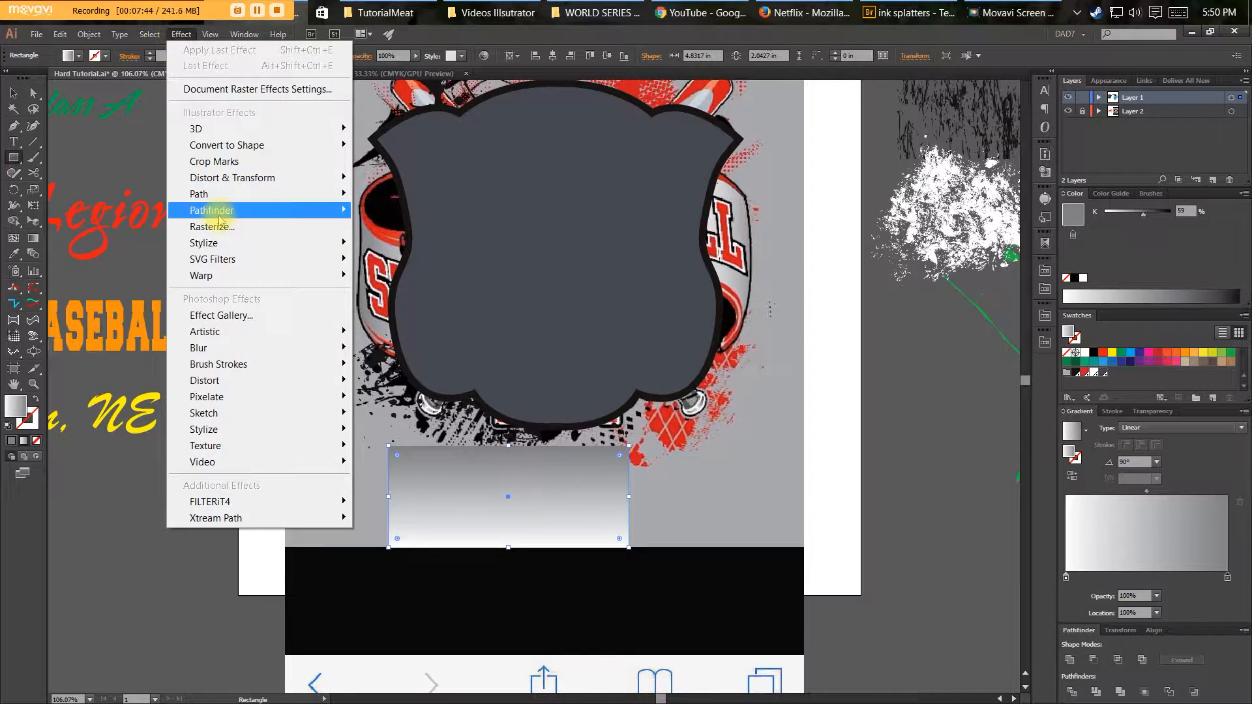
{"action": "mouse_move", "coordinate": [232, 243]}
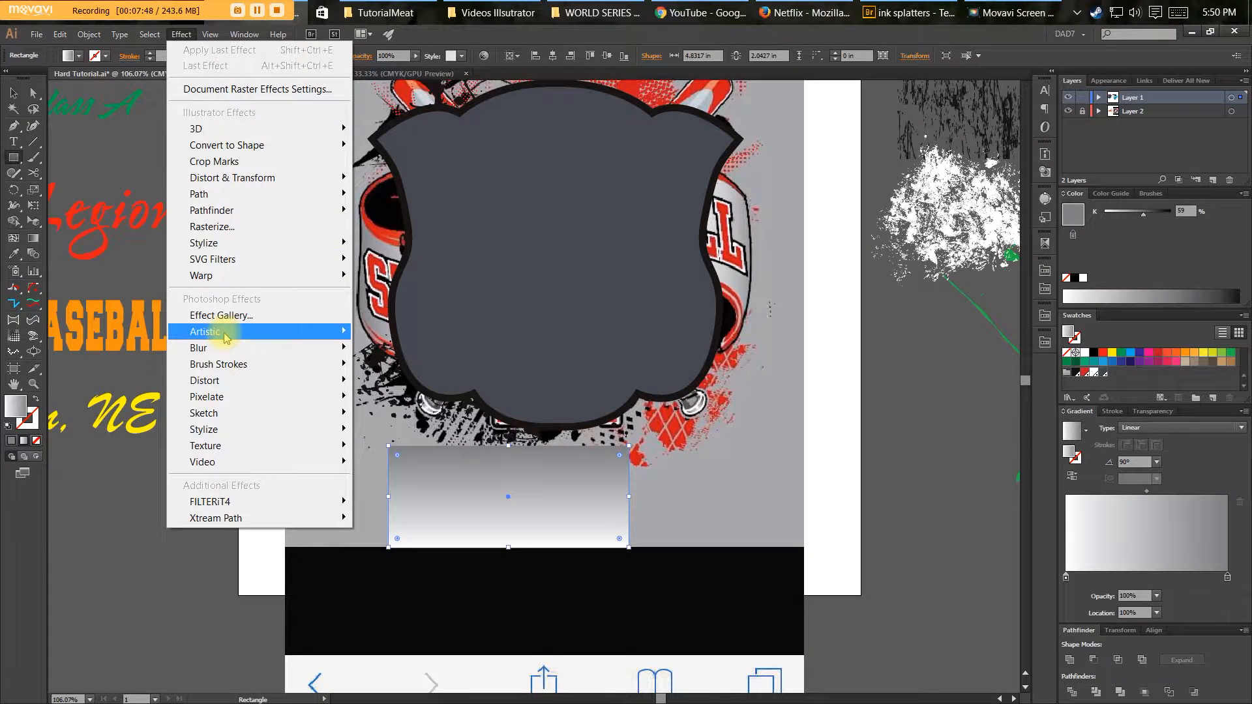
{"action": "mouse_move", "coordinate": [235, 412]}
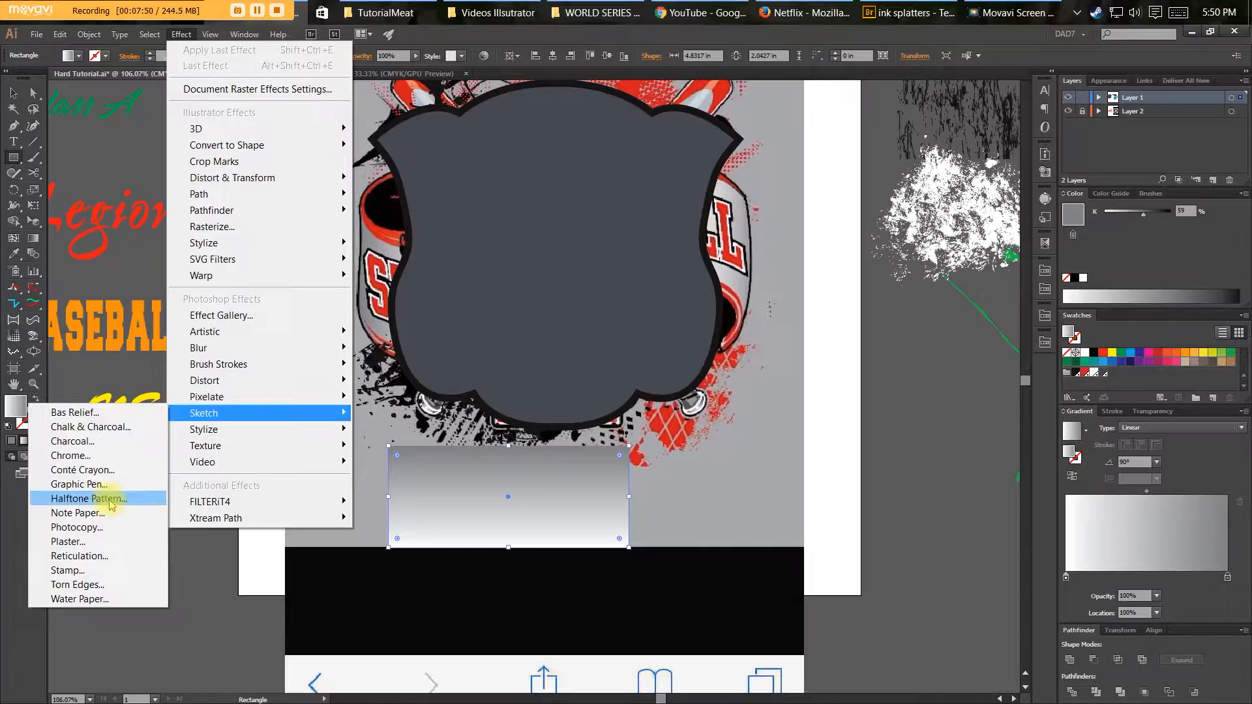
{"action": "left_click", "coordinate": [111, 506]}
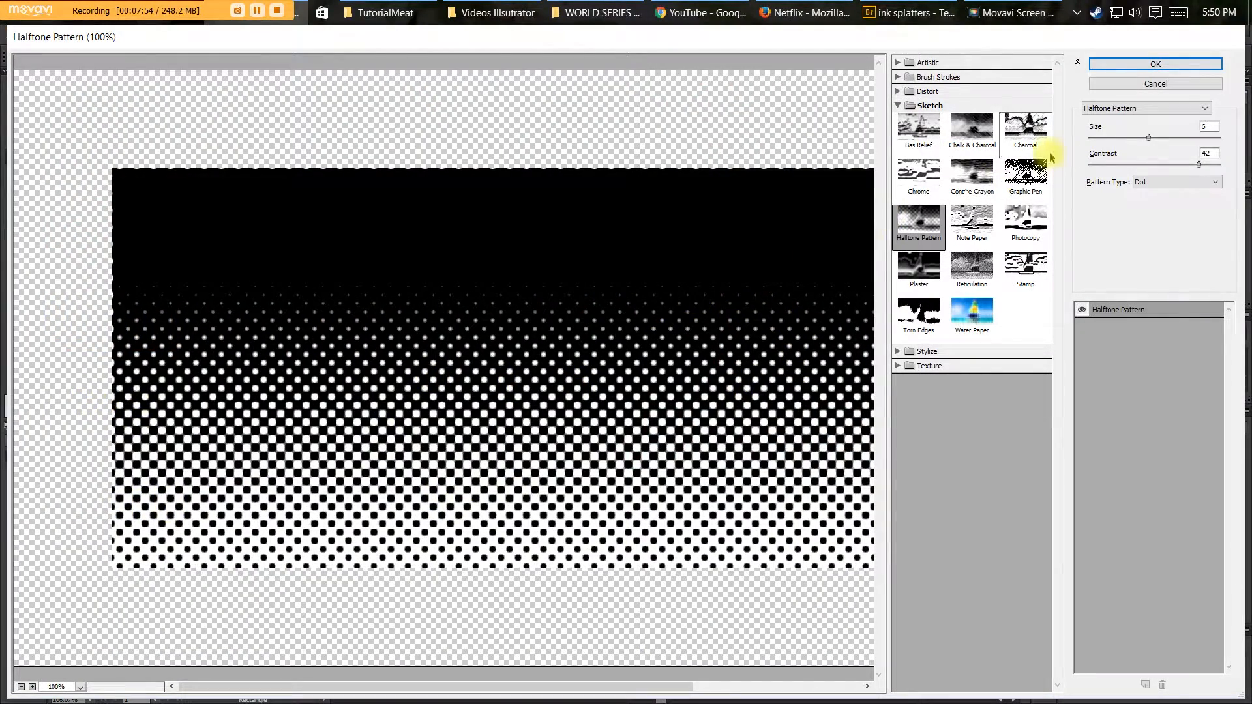
{"action": "mouse_move", "coordinate": [1178, 166]}
{"action": "left_mouse_down"}
{"action": "mouse_move", "coordinate": [1126, 161]}
{"action": "mouse_move", "coordinate": [1160, 135]}
{"action": "mouse_move", "coordinate": [1159, 164]}
{"action": "left_mouse_up"}
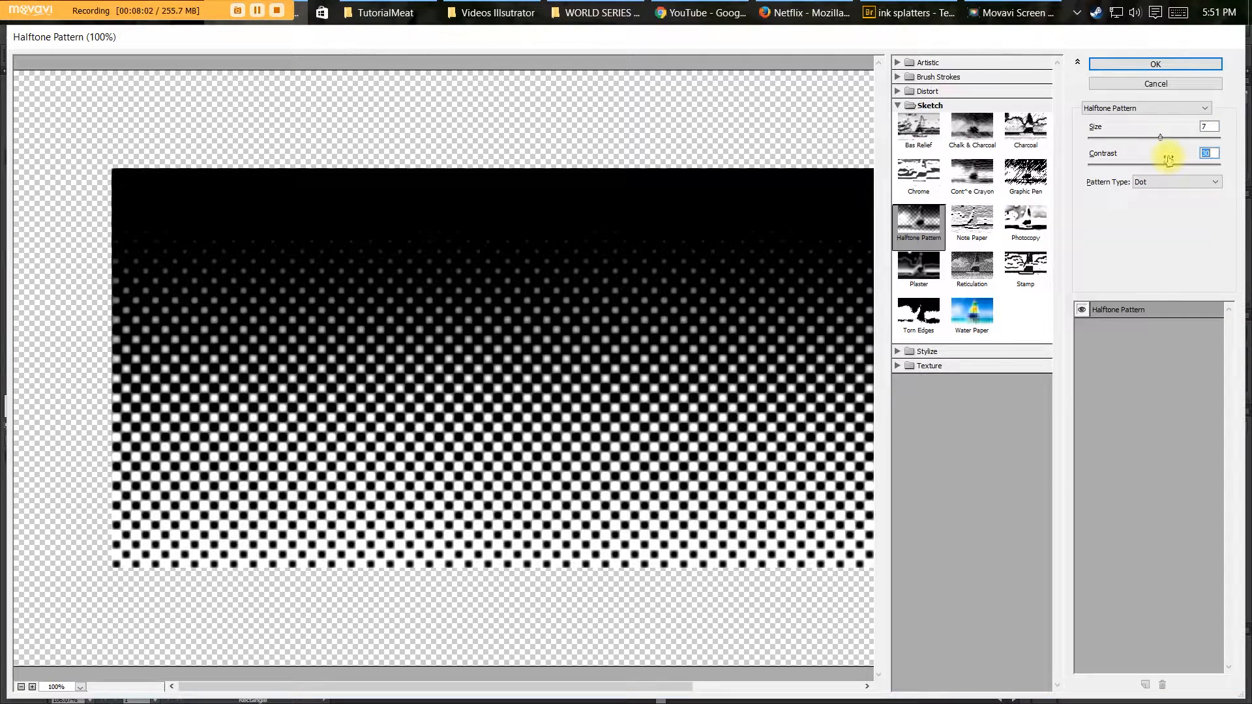
{"action": "left_click_drag", "start_coordinate": [1165, 158], "coordinate": [1179, 163]}
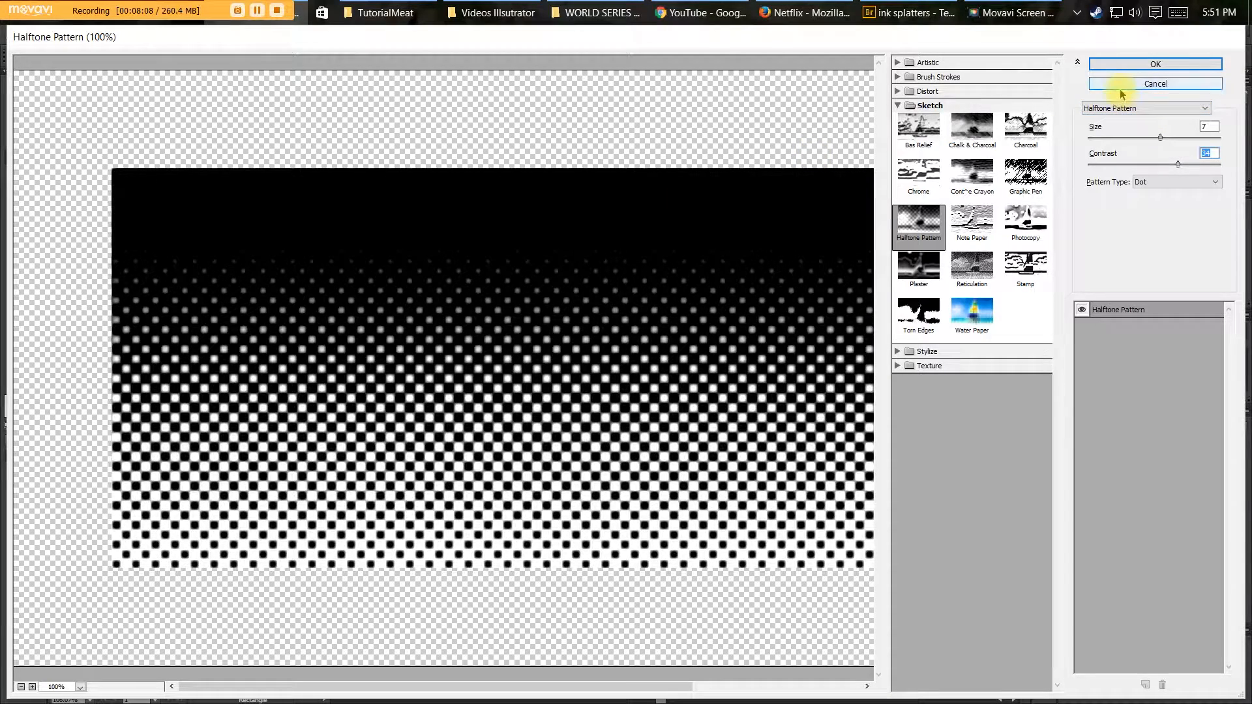
{"action": "left_click", "coordinate": [1119, 70]}
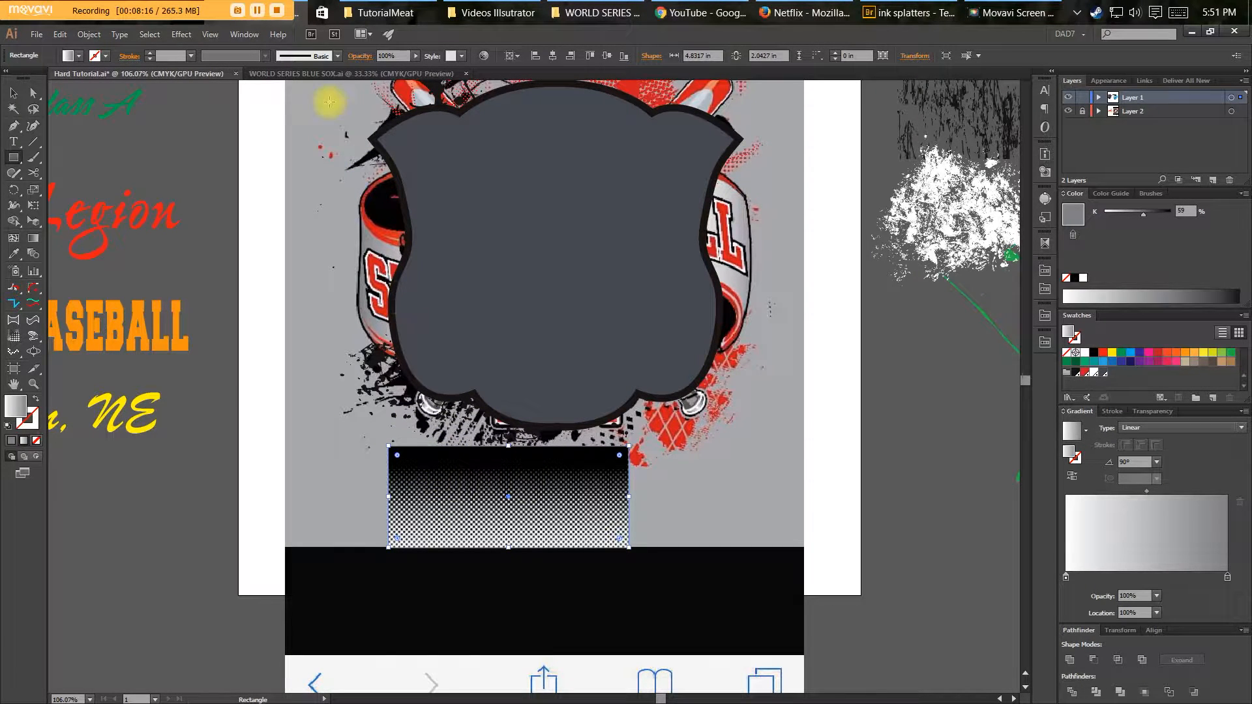
{"action": "left_click", "coordinate": [88, 34]}
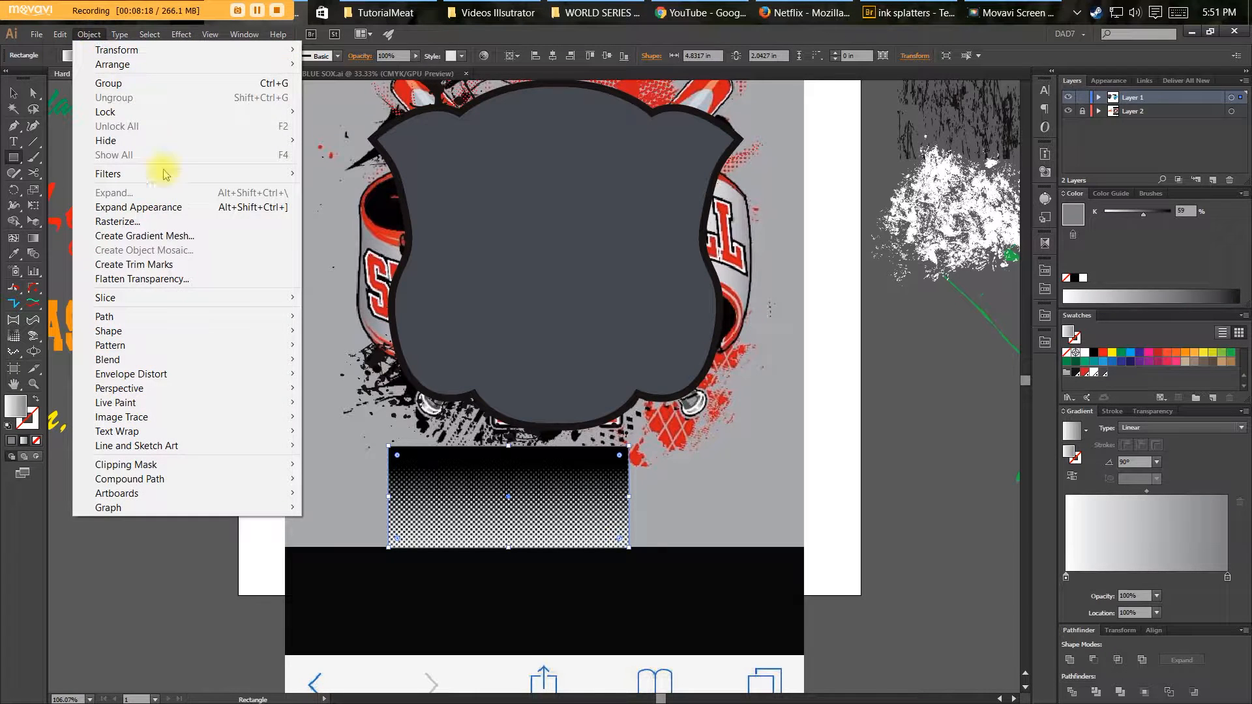
{"action": "left_click", "coordinate": [175, 210]}
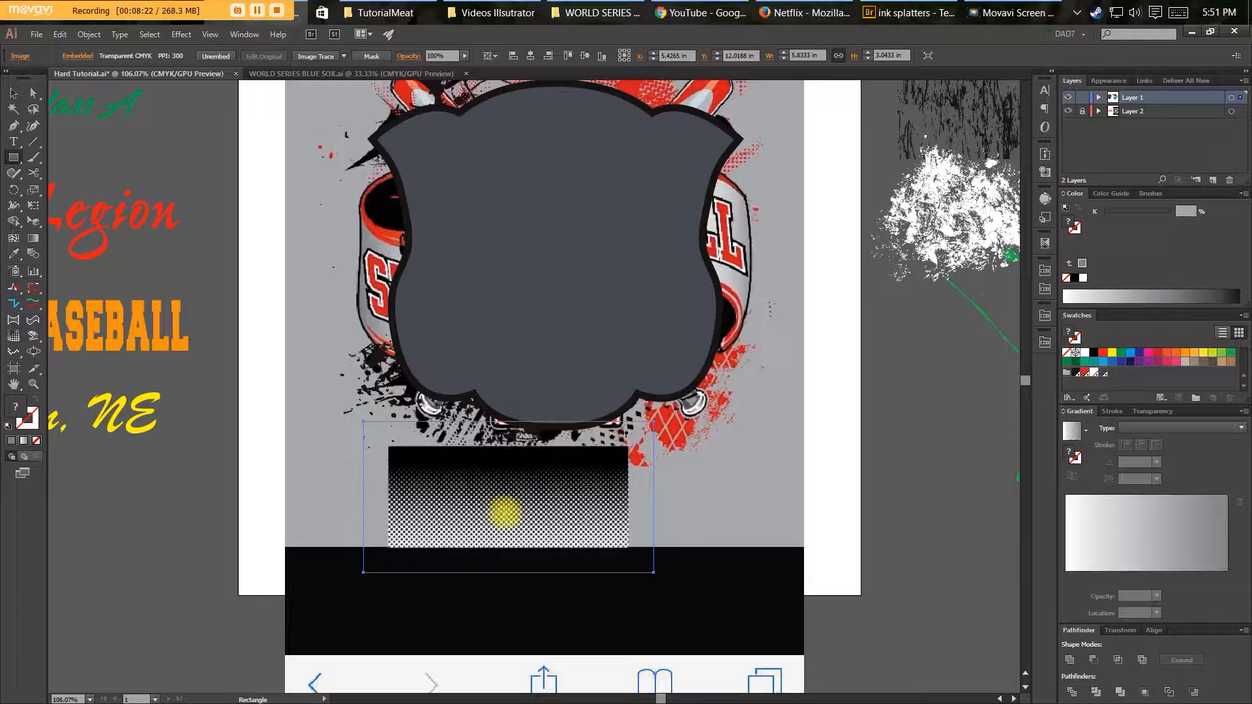
Trace the rasterized halftone with the Black & White 2 preset and expand the result into vector shapes.
{"action": "key", "text": "ctrl+space"}
{"action": "left_click", "coordinate": [455, 497]}
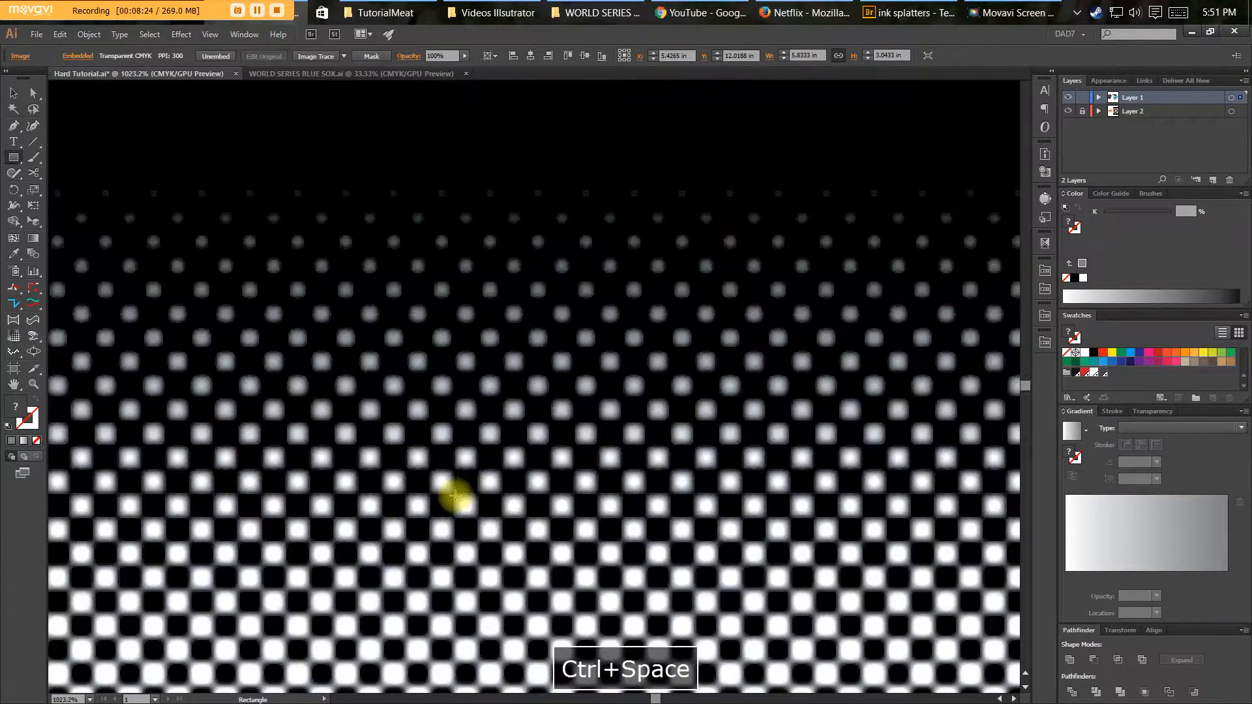
{"action": "left_click_drag", "start_coordinate": [520, 493], "coordinate": [257, 481]}
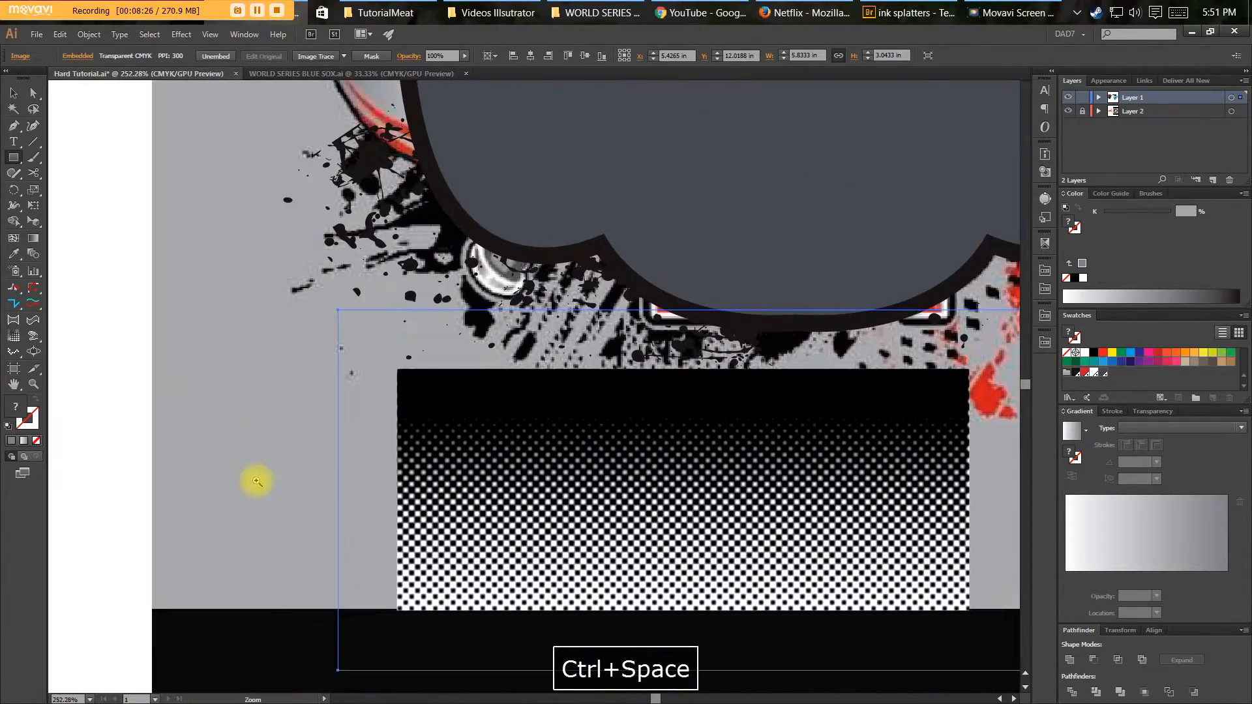
{"action": "left_click_drag", "start_coordinate": [479, 495], "coordinate": [371, 282]}
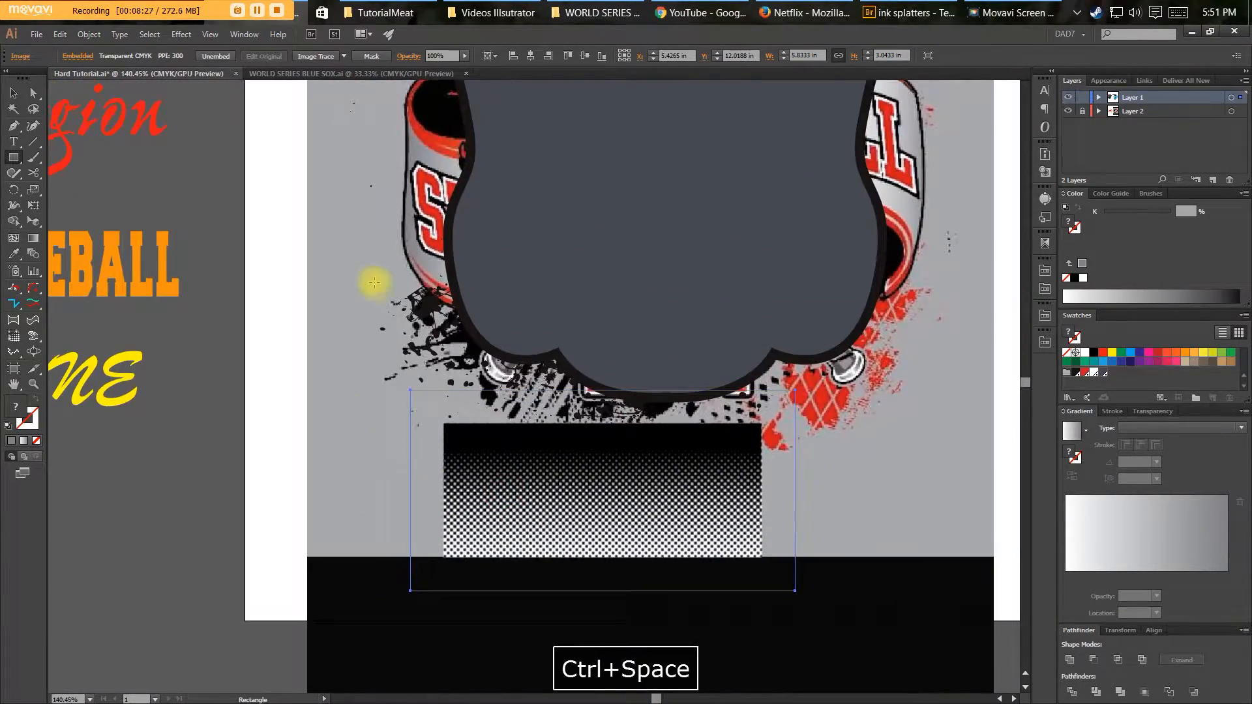
{"action": "left_click", "coordinate": [343, 56]}
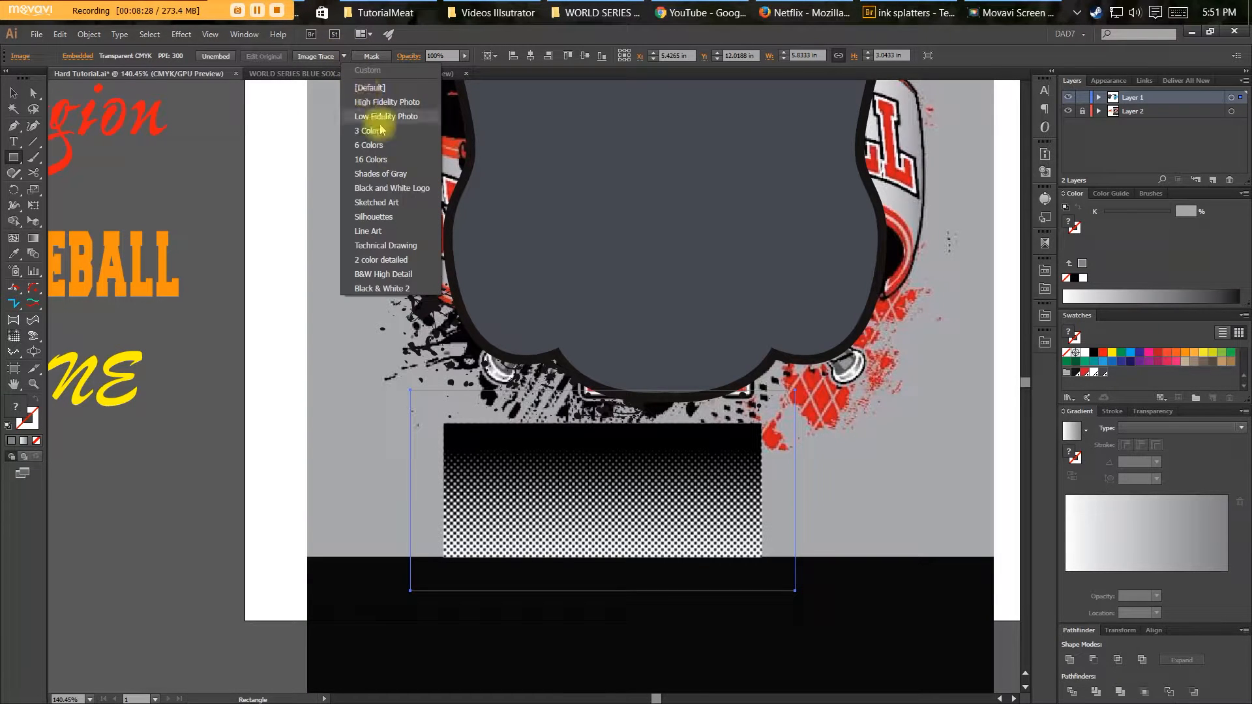
{"action": "left_click", "coordinate": [388, 289]}
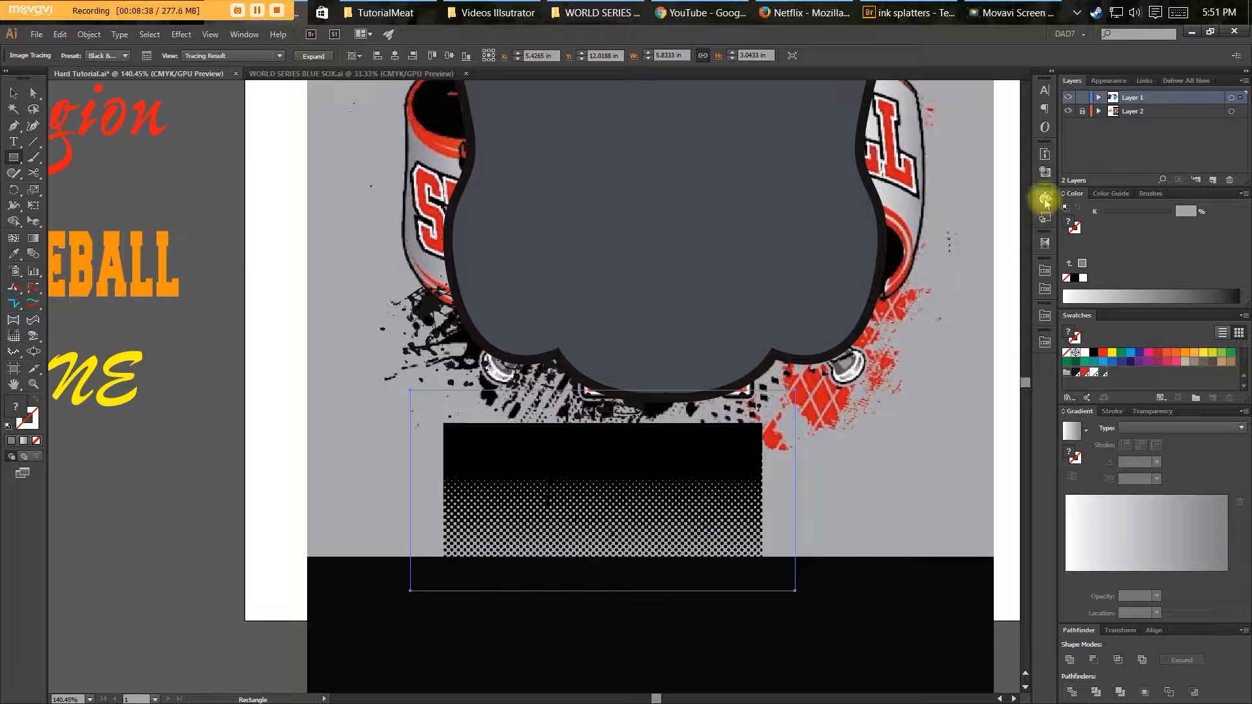
{"action": "left_click", "coordinate": [324, 59]}
{"action": "key", "text": "v"}
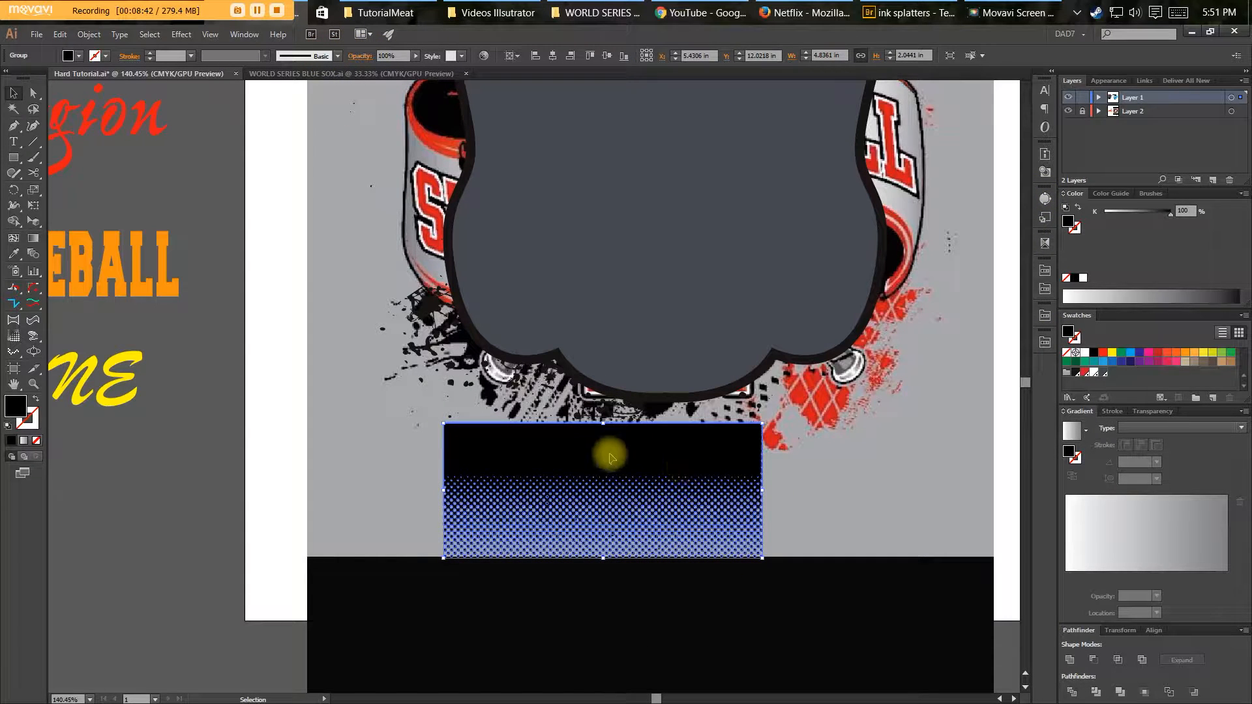
Erase the halftone's solid black top band and its right-hand part, leaving a piece about 3.36 by 1.08 in.
{"action": "key", "text": "shift+e"}
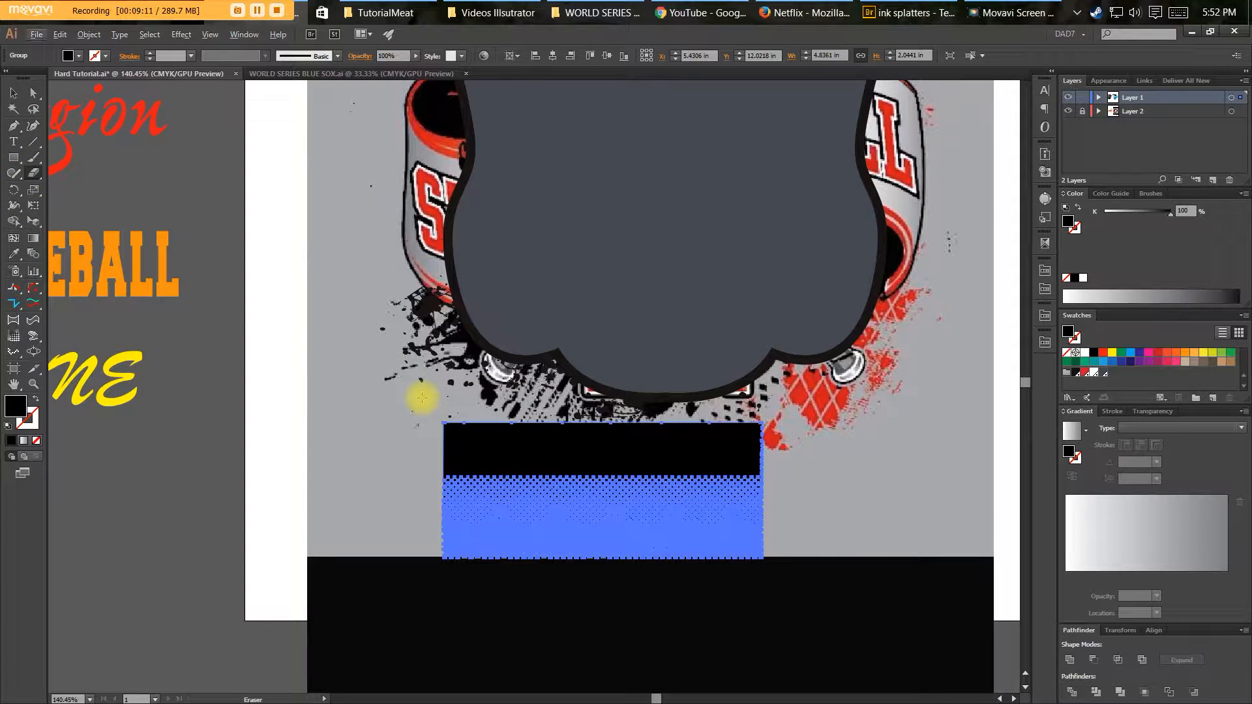
{"action": "mouse_move", "coordinate": [415, 383]}
{"action": "left_mouse_down"}
{"action": "mouse_move", "coordinate": [475, 438]}
{"action": "mouse_move", "coordinate": [718, 480]}
{"action": "mouse_move", "coordinate": [791, 466]}
{"action": "mouse_move", "coordinate": [806, 485]}
{"action": "mouse_move", "coordinate": [797, 512]}
{"action": "left_mouse_up"}
{"action": "key", "text": "v"}
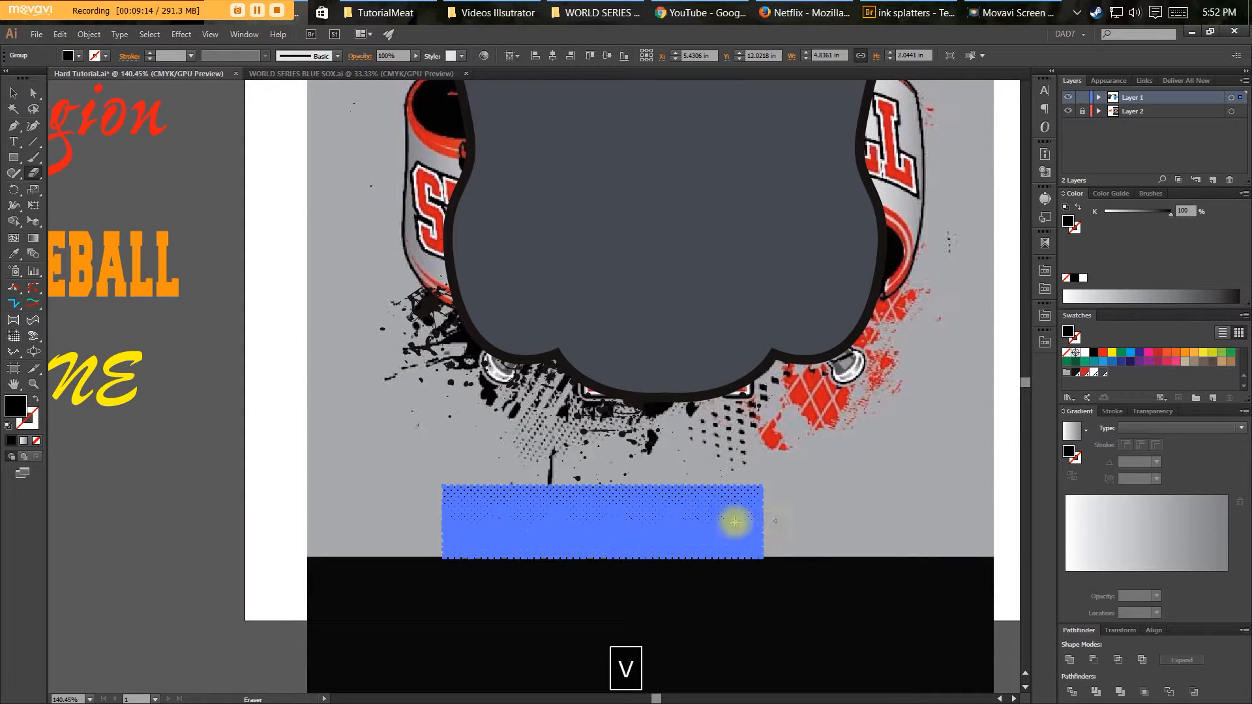
{"action": "left_click", "coordinate": [646, 522]}
{"action": "key", "text": "shift+e"}
{"action": "mouse_move", "coordinate": [824, 410]}
{"action": "left_mouse_down"}
{"action": "mouse_move", "coordinate": [693, 589]}
{"action": "mouse_move", "coordinate": [665, 607]}
{"action": "left_mouse_up"}
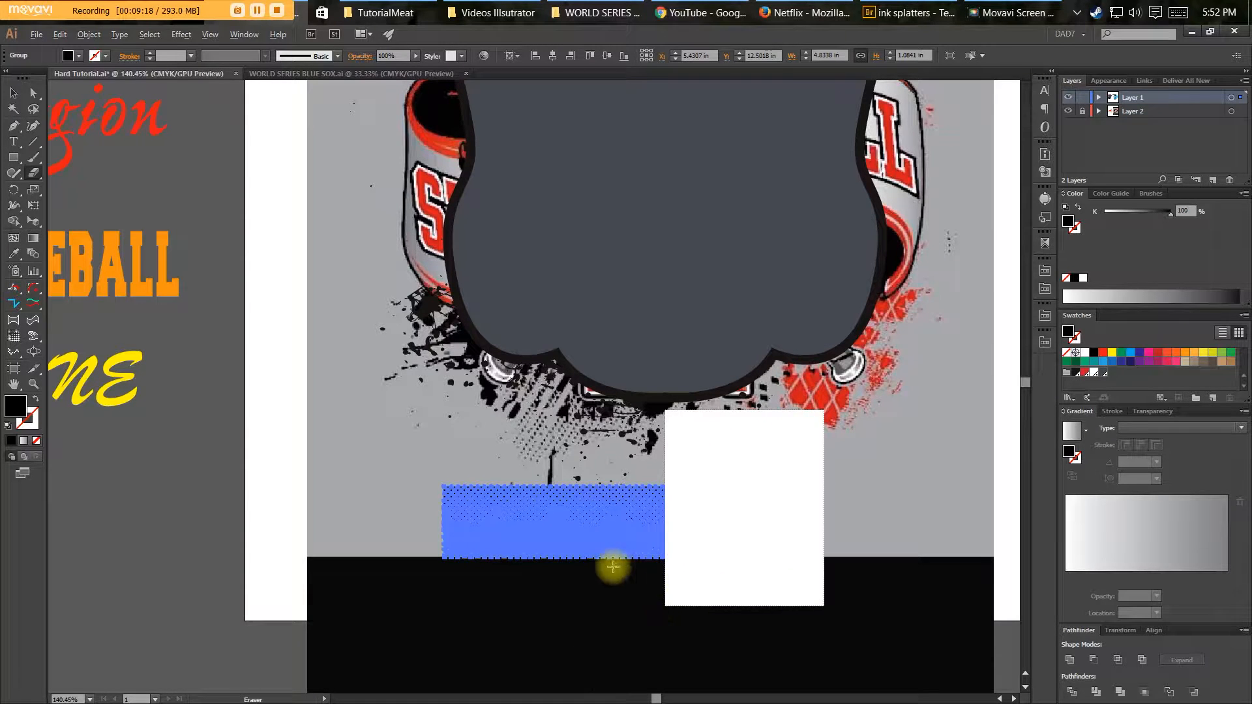
{"action": "key", "text": "v"}
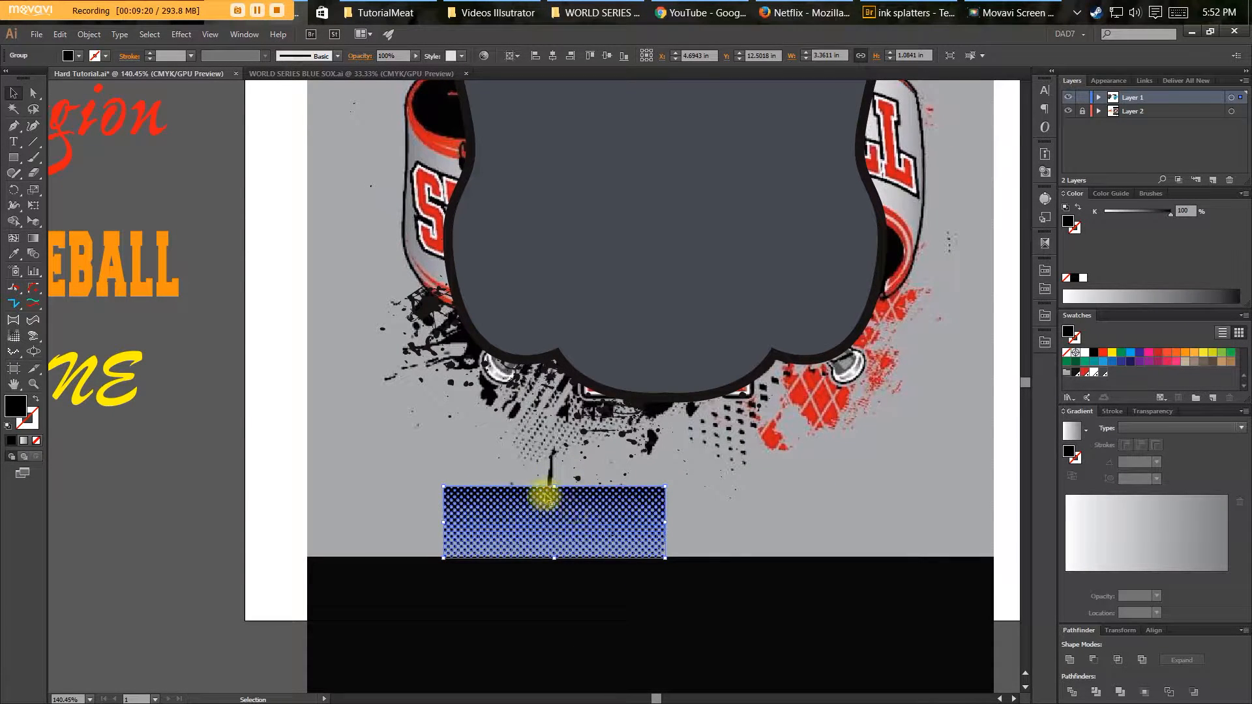
Tilt the halftone upward to the right over the shield's bottom edge and enlarge it to about 5.47 by 3.94 in overall.
{"action": "left_click_drag", "start_coordinate": [589, 491], "coordinate": [640, 417]}
{"action": "key", "text": "r"}
{"action": "left_click_drag", "start_coordinate": [737, 447], "coordinate": [701, 371]}
{"action": "key", "text": "v"}
{"action": "left_click_drag", "start_coordinate": [600, 441], "coordinate": [609, 389]}
{"action": "key", "text": "v"}
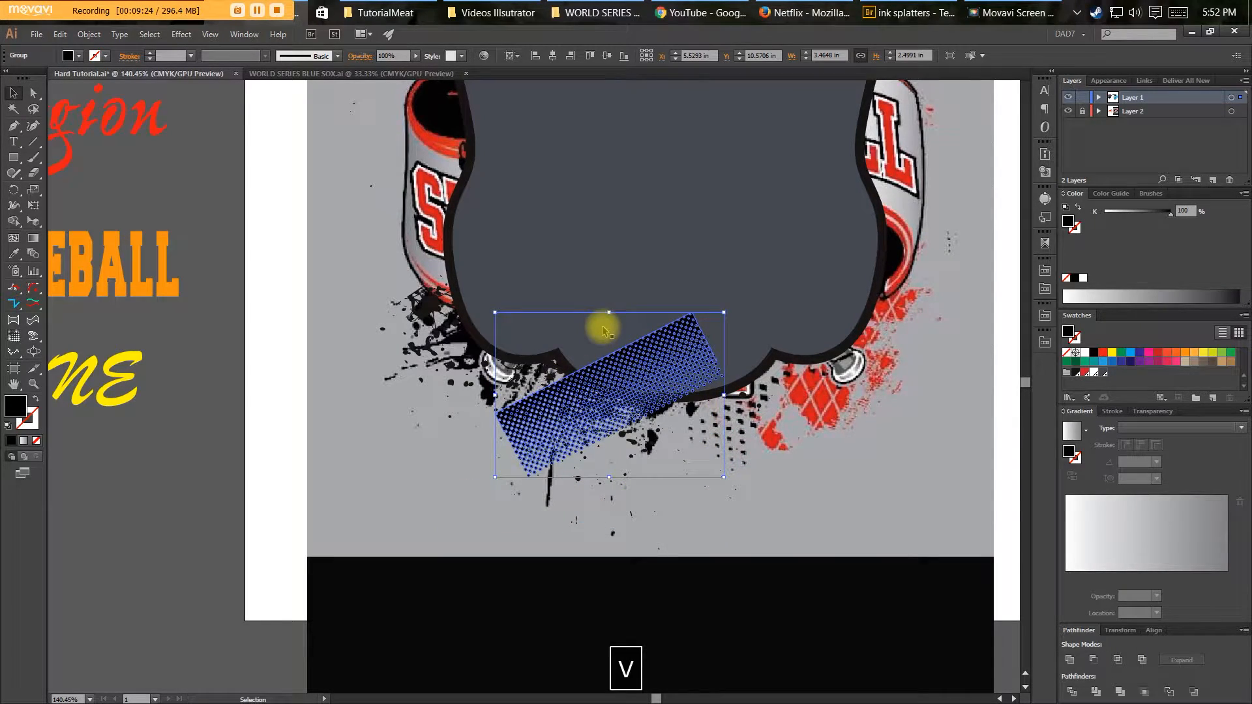
{"action": "left_click_drag", "start_coordinate": [609, 315], "coordinate": [566, 218]}
{"action": "left_click_drag", "start_coordinate": [585, 353], "coordinate": [623, 369]}
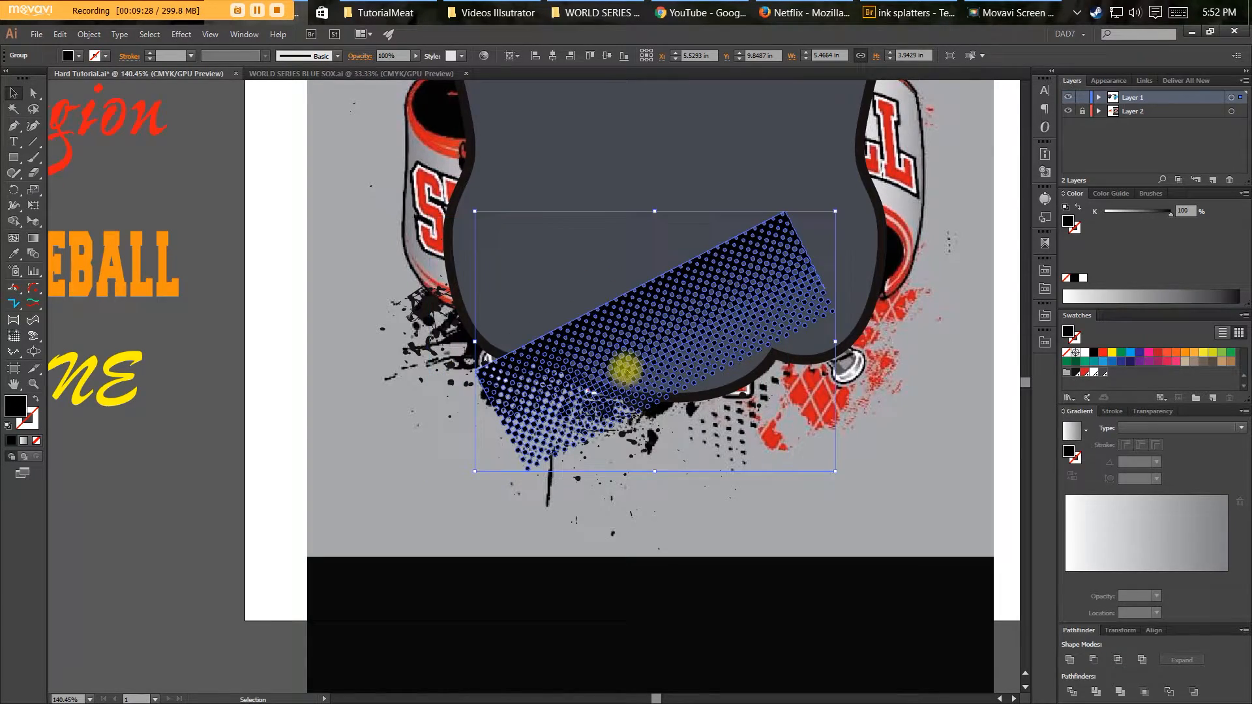
Rotate the enlarged halftone clockwise until it lies almost level across the lower shield.
{"action": "key", "text": "shift+e"}
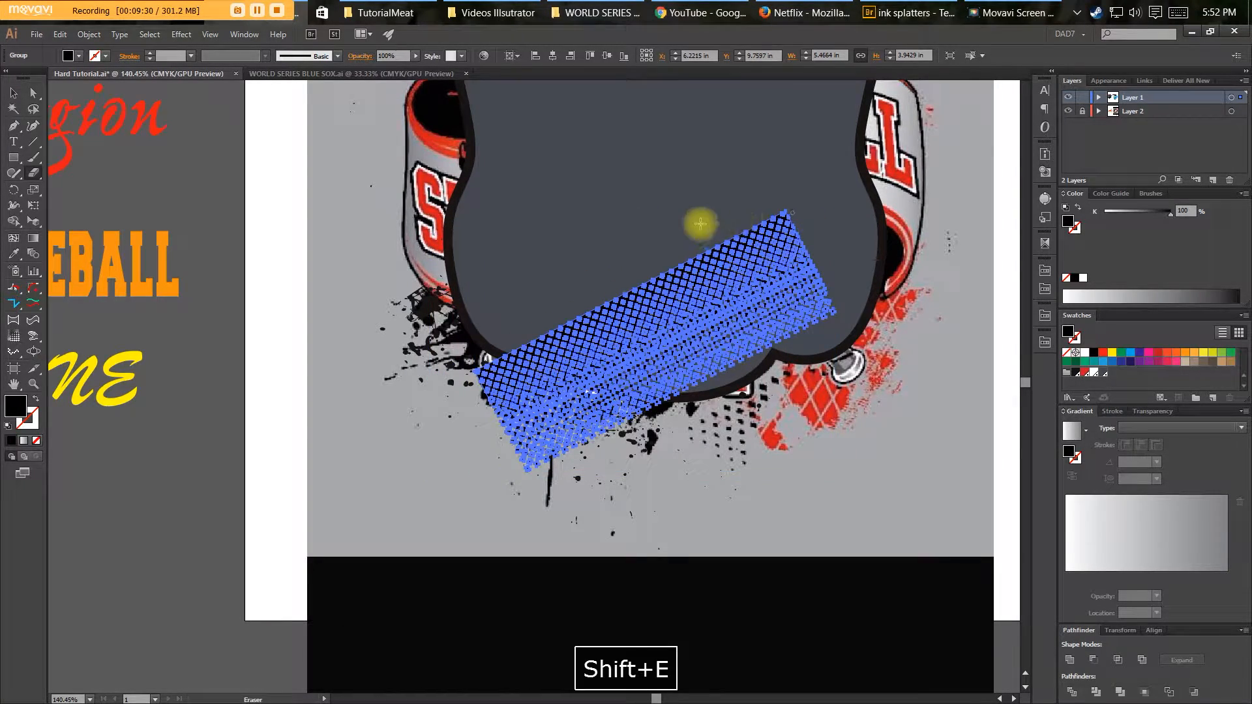
{"action": "key", "text": "r"}
{"action": "left_click_drag", "start_coordinate": [770, 247], "coordinate": [807, 335]}
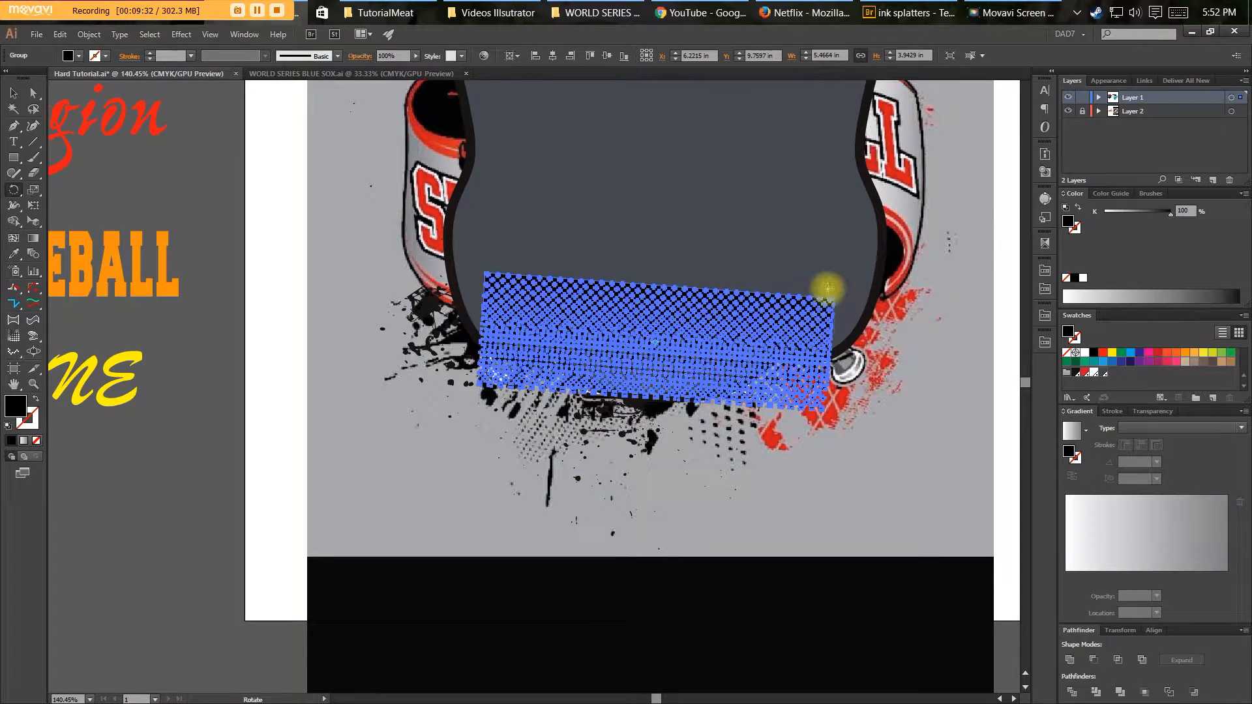
{"action": "key", "text": "e"}
{"action": "left_click_drag", "start_coordinate": [887, 244], "coordinate": [721, 400]}
{"action": "key", "text": "ctrl+z"}
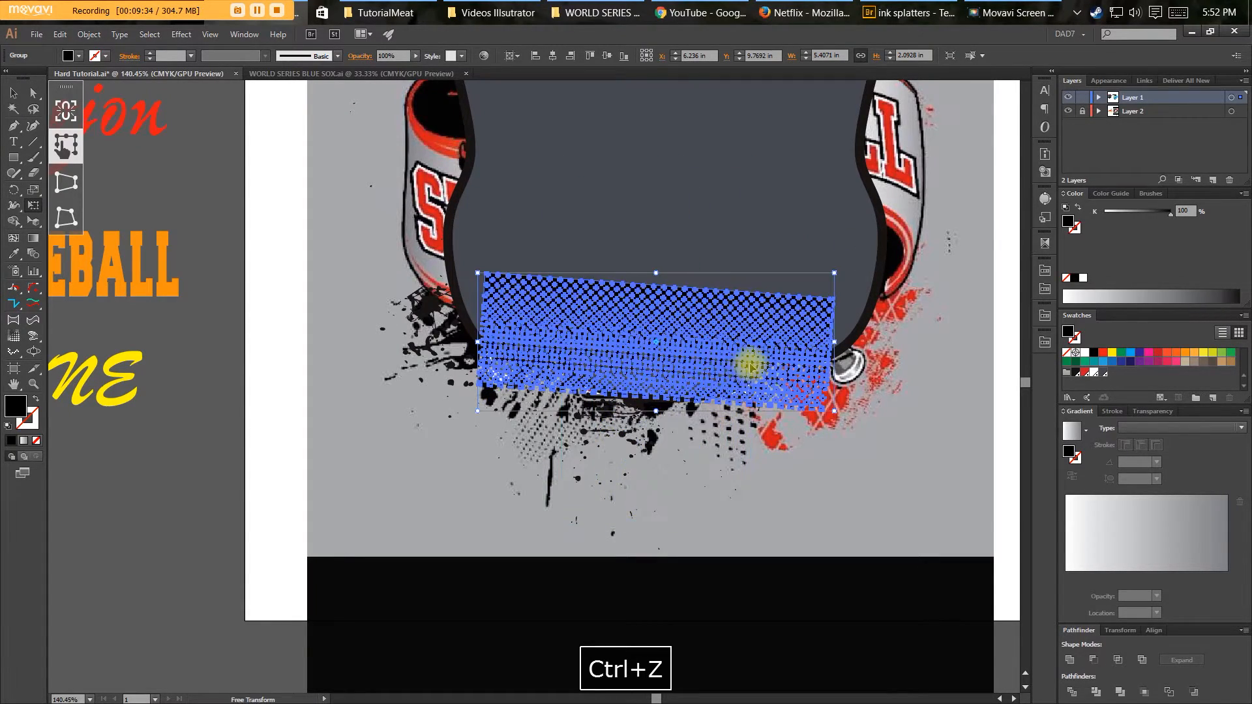
Erase the right-hand part of the nearly level halftone.
{"action": "key", "text": "shift+e"}
{"action": "mouse_move", "coordinate": [895, 225]}
{"action": "left_mouse_down"}
{"action": "mouse_move", "coordinate": [734, 404]}
{"action": "mouse_move", "coordinate": [676, 441]}
{"action": "left_mouse_up"}
{"action": "key", "text": "v"}
Tilt the trimmed halftone upward to the right again and position it over the shield's lower-left edge.
{"action": "key", "text": "r"}
{"action": "left_click_drag", "start_coordinate": [671, 371], "coordinate": [695, 294]}
{"action": "key", "text": "v"}
{"action": "left_click_drag", "start_coordinate": [602, 302], "coordinate": [608, 334]}
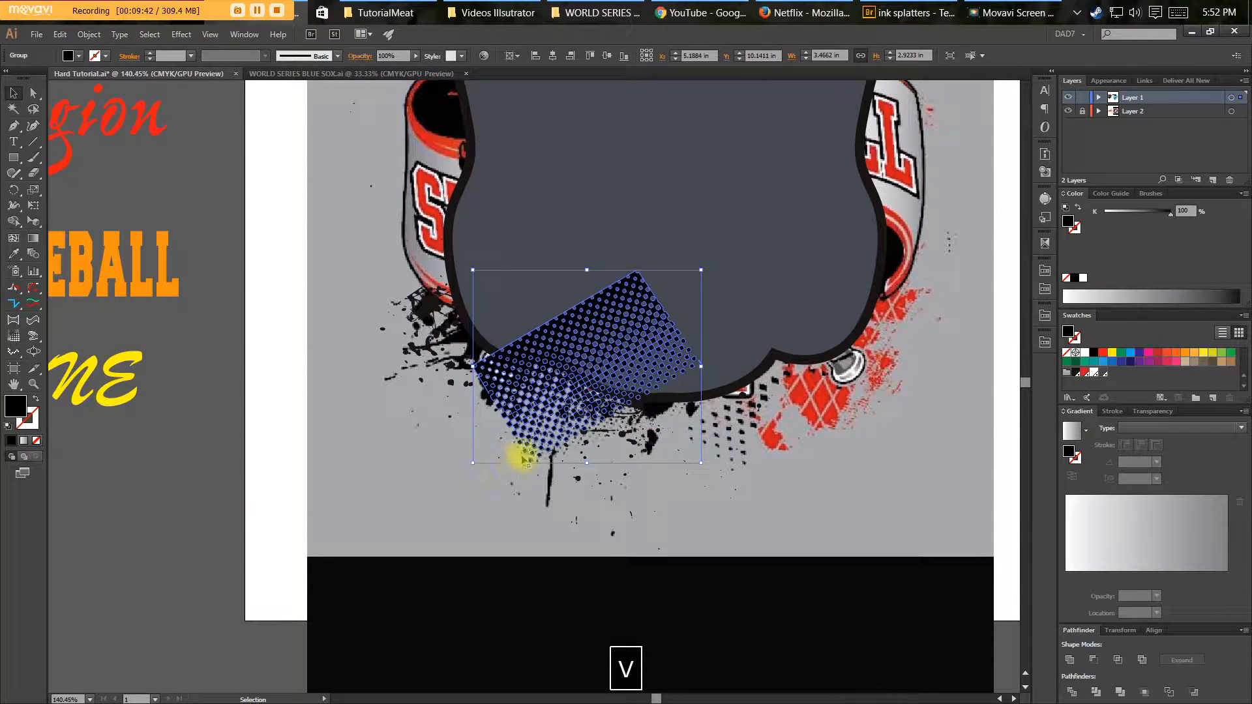
{"action": "left_click_drag", "start_coordinate": [471, 481], "coordinate": [497, 363]}
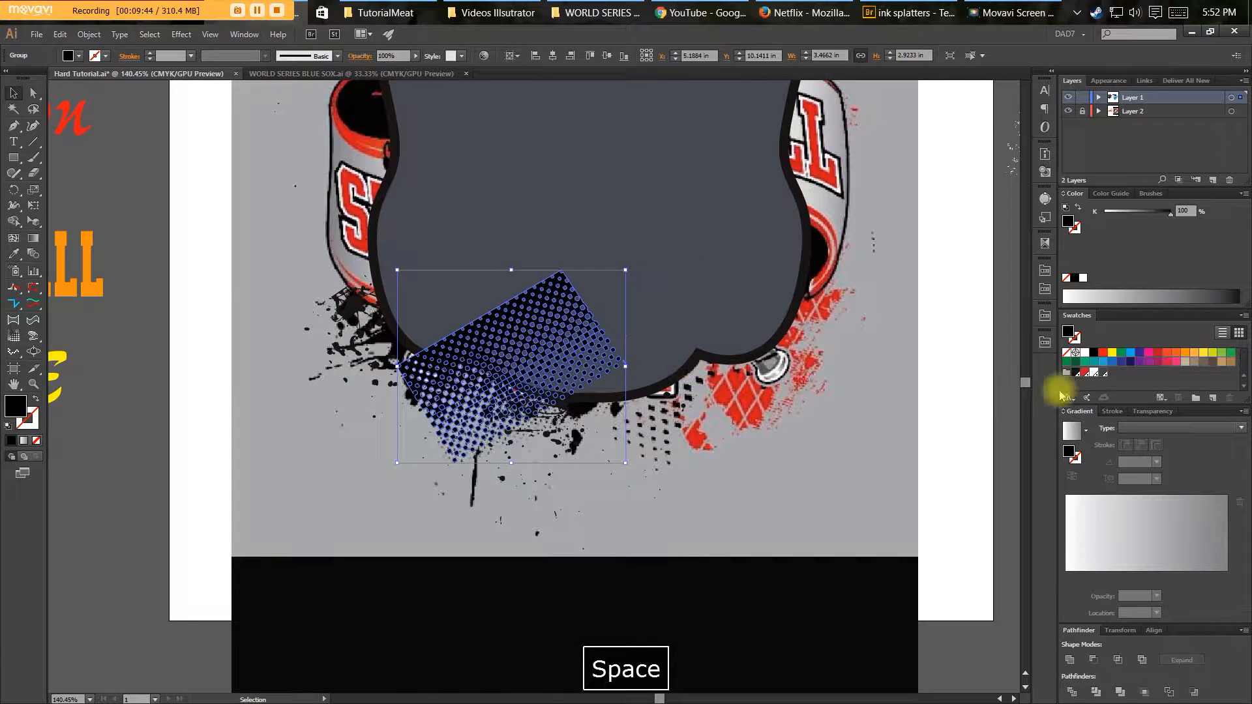
Fill the tilted halftone with yellow (Y 100) and deselect it.
{"action": "left_click", "coordinate": [1111, 354]}
{"action": "key", "text": "v"}
{"action": "left_click", "coordinate": [605, 458]}
{"action": "left_click_drag", "start_coordinate": [578, 458], "coordinate": [533, 458]}
{"action": "key", "text": "v"}
Duplicate the yellow halftone to the shield's lower-right side and enlarge the copy so its dots are coarser.
{"action": "left_click_drag", "start_coordinate": [430, 369], "coordinate": [619, 349]}
{"action": "left_click_drag", "start_coordinate": [664, 287], "coordinate": [652, 177]}
{"action": "left_click_drag", "start_coordinate": [596, 366], "coordinate": [625, 363]}
Erase the upper and right-hand parts of the enlarged halftone copy, leaving a piece about 2.89 by 2.11 in.
{"action": "key", "text": "shift+e"}
{"action": "left_click_drag", "start_coordinate": [470, 142], "coordinate": [749, 337]}
{"action": "mouse_move", "coordinate": [879, 139]}
{"action": "left_mouse_down"}
{"action": "mouse_move", "coordinate": [749, 455]}
{"action": "mouse_move", "coordinate": [709, 490]}
{"action": "left_mouse_up"}
{"action": "key", "text": "v"}
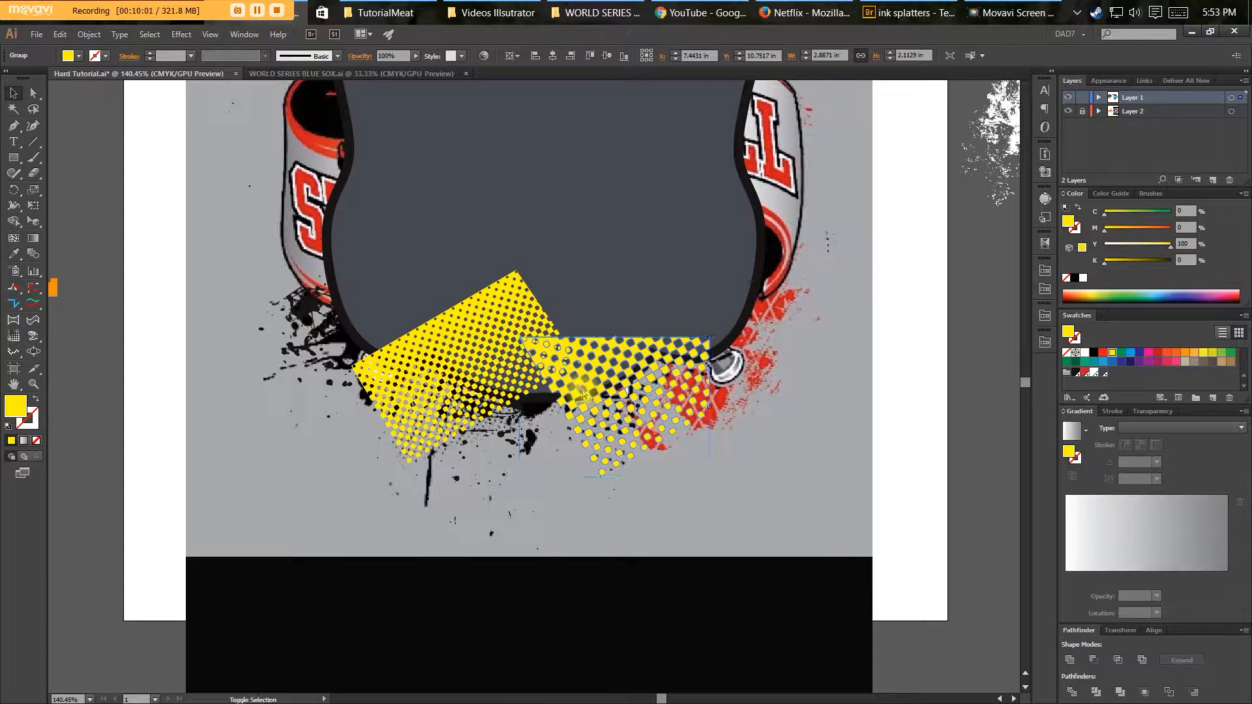
Select both yellow halftones, cut them and paste them behind the shield.
{"action": "key", "text": "ctrl+alt+shift+m"}
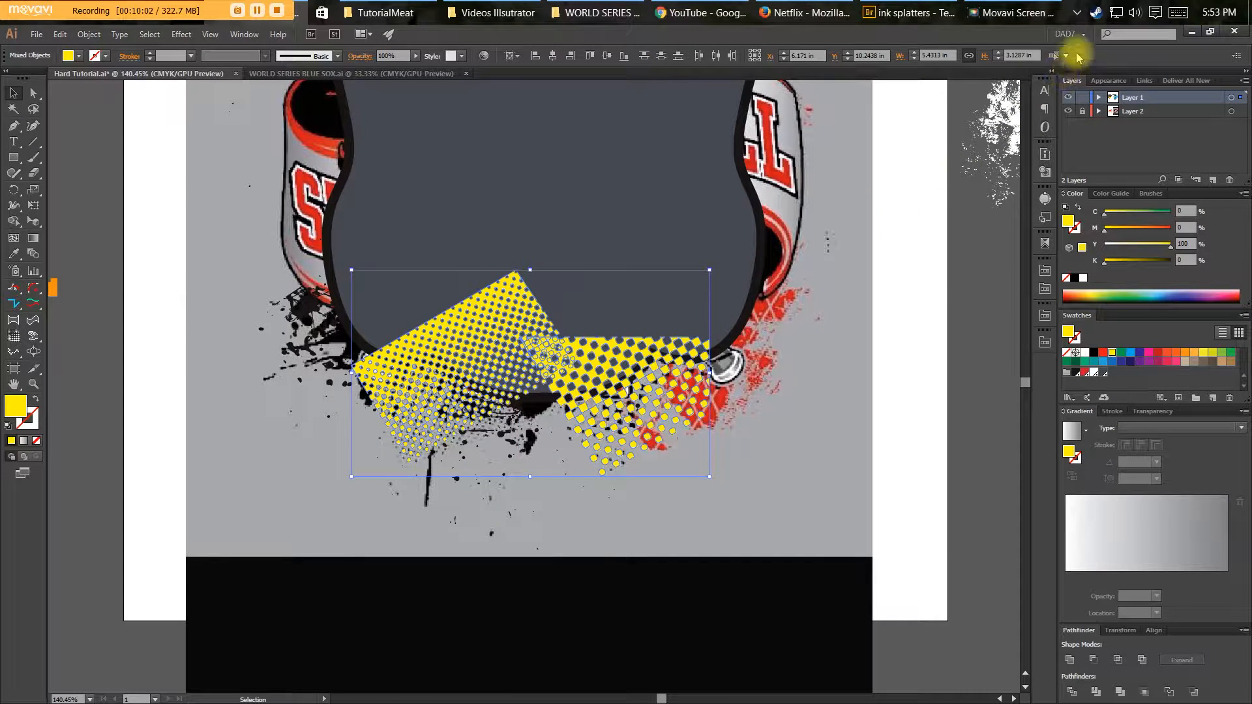
{"action": "left_click", "coordinate": [1066, 57]}
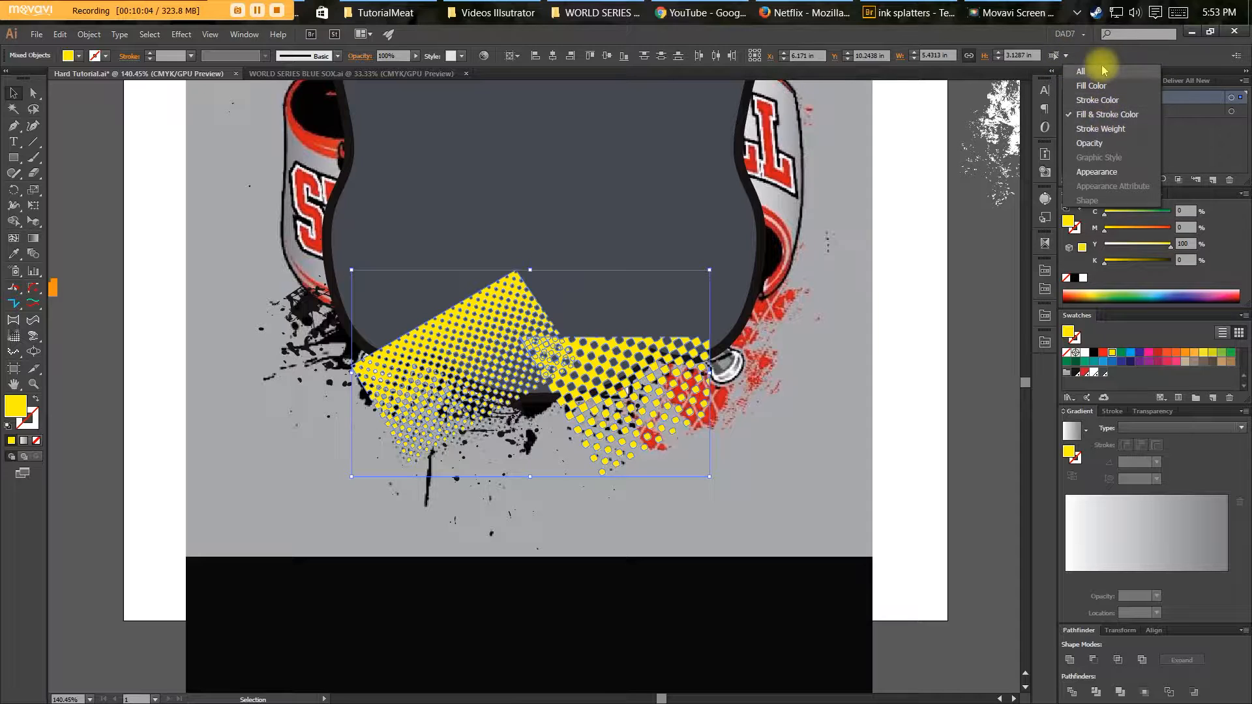
{"action": "left_click", "coordinate": [1095, 53]}
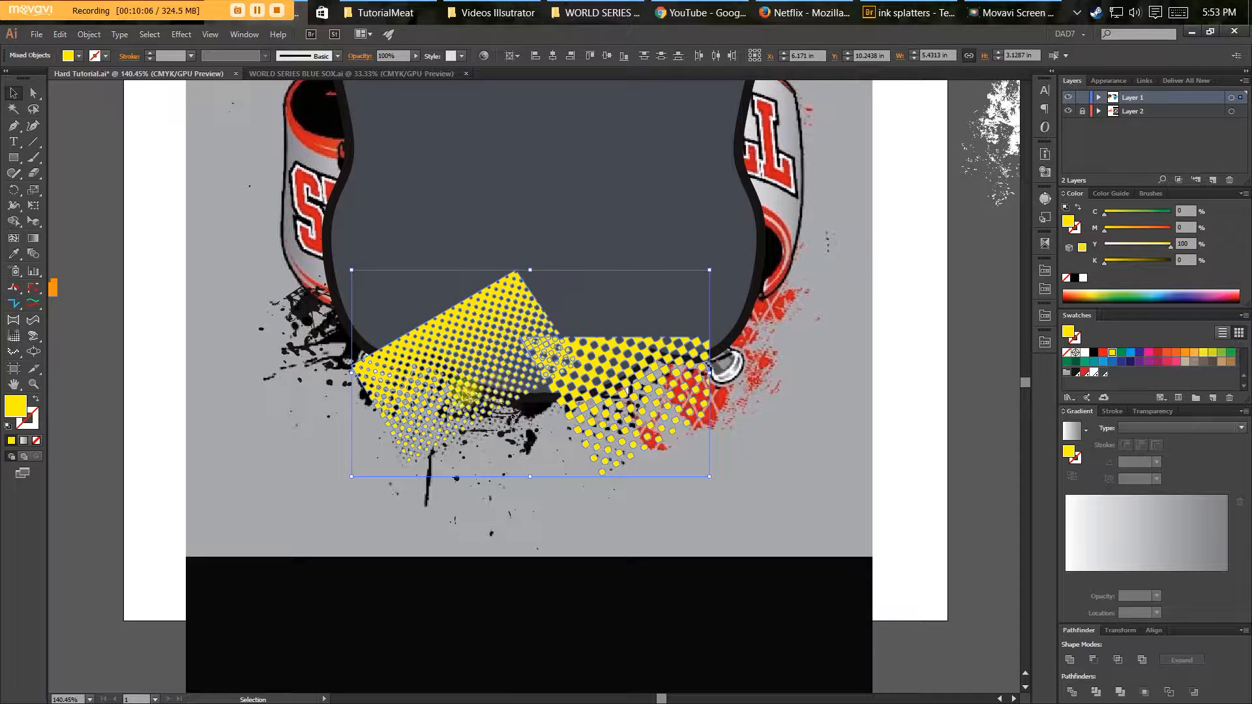
{"action": "key", "text": "ctrl+x"}
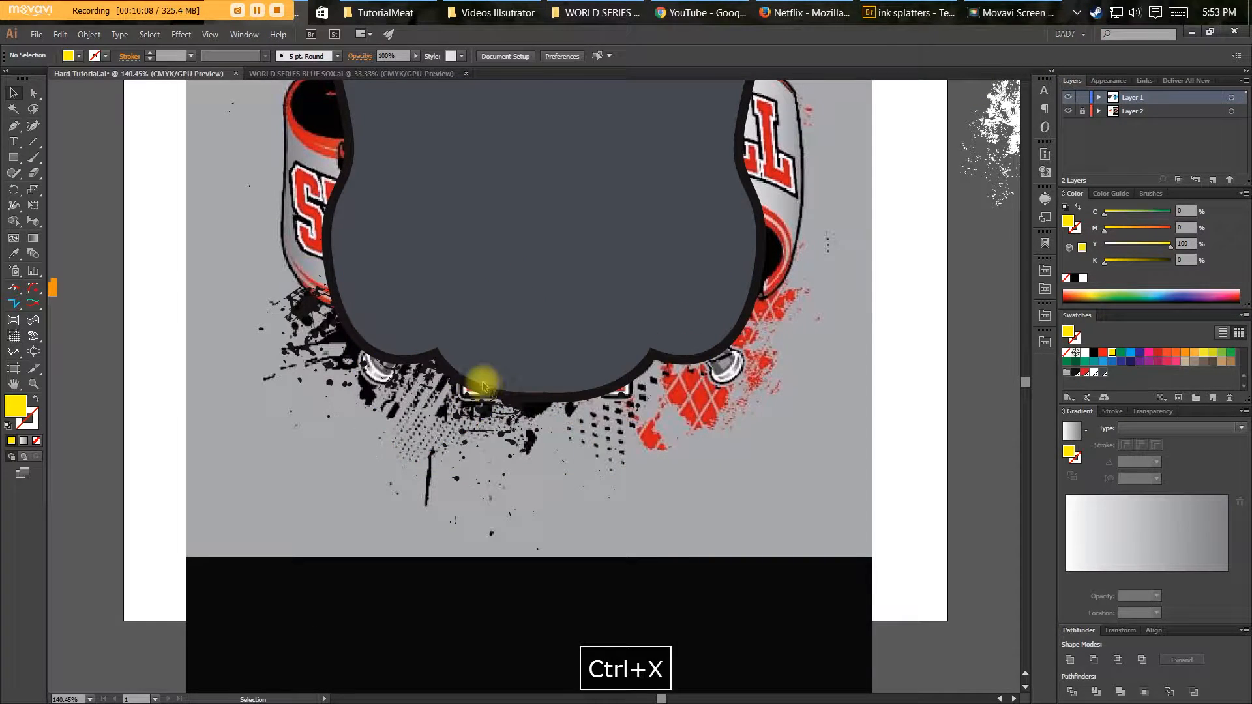
{"action": "key", "text": "ctrl+b"}
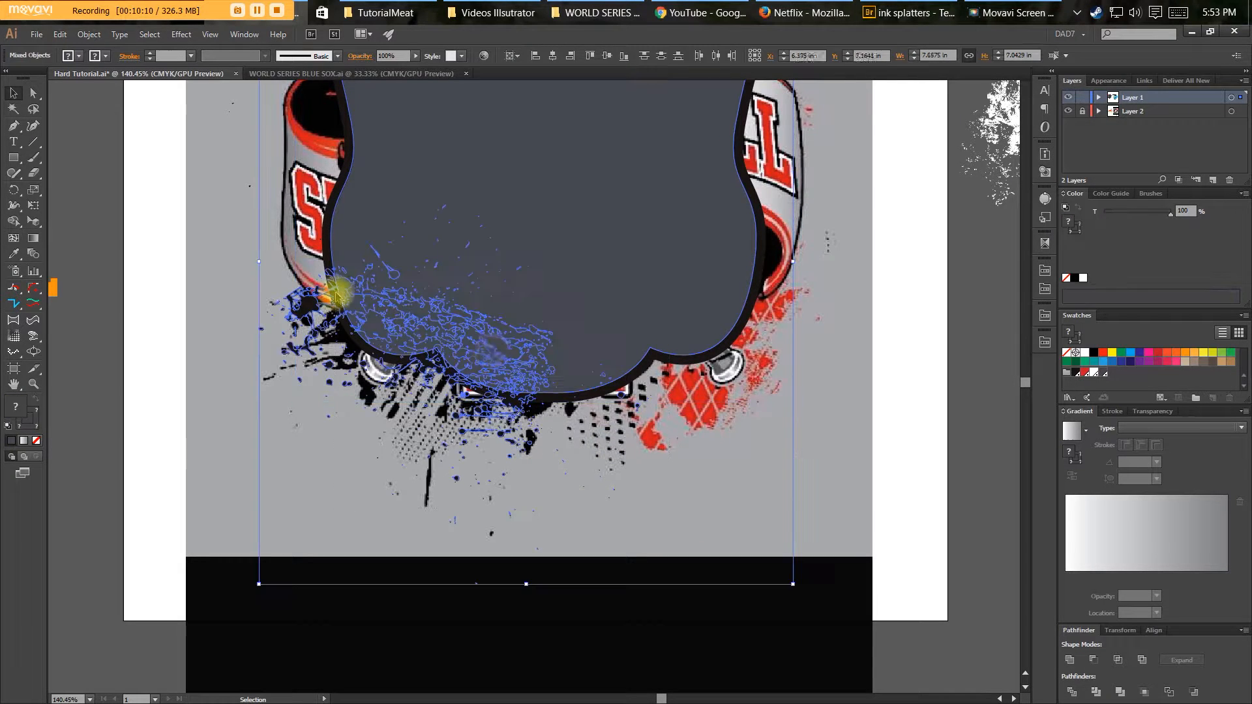
{"action": "left_click", "coordinate": [527, 399]}
{"action": "key", "text": "ctrl+b"}
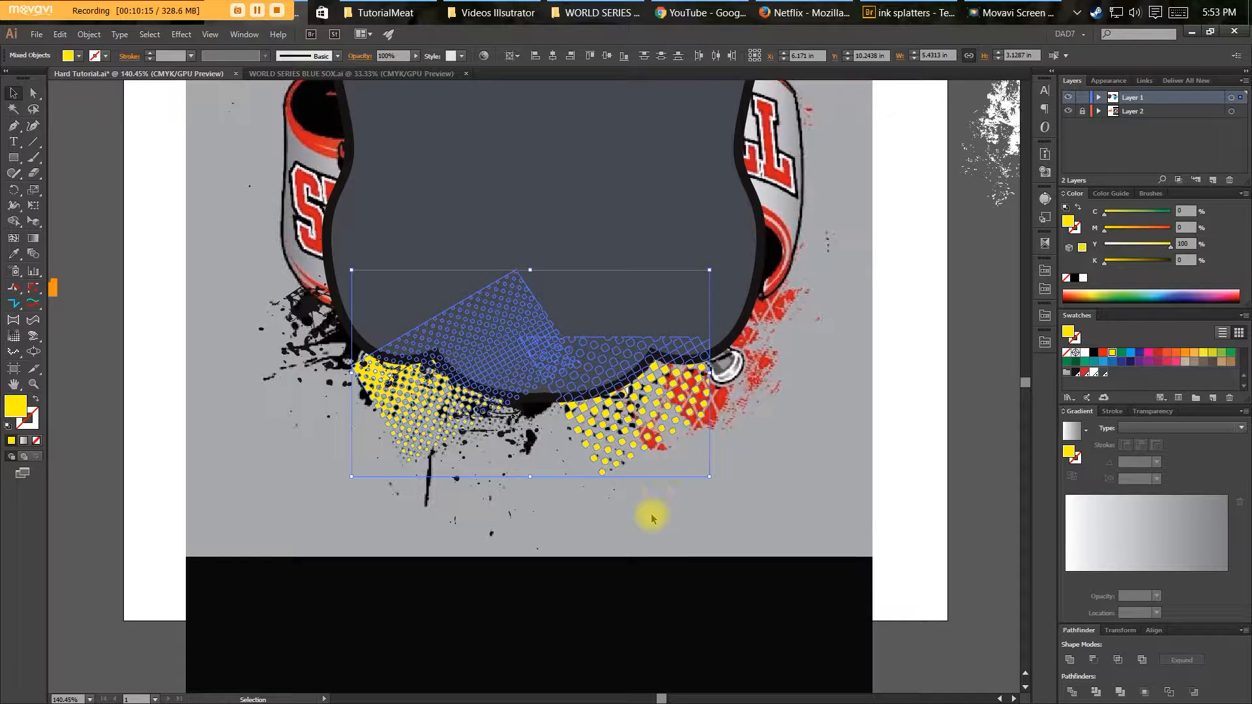
Fill both halftones behind the shield with black and deselect them.
{"action": "left_click", "coordinate": [1076, 372]}
{"action": "key", "text": "v"}
{"action": "left_click", "coordinate": [732, 499]}
Move the white grunge texture from beside the artboard onto the shield's lower-right edge.
{"action": "key", "text": "space"}
{"action": "left_click_drag", "start_coordinate": [674, 517], "coordinate": [693, 360]}
{"action": "key", "text": "v"}
{"action": "left_click_drag", "start_coordinate": [712, 293], "coordinate": [481, 590]}
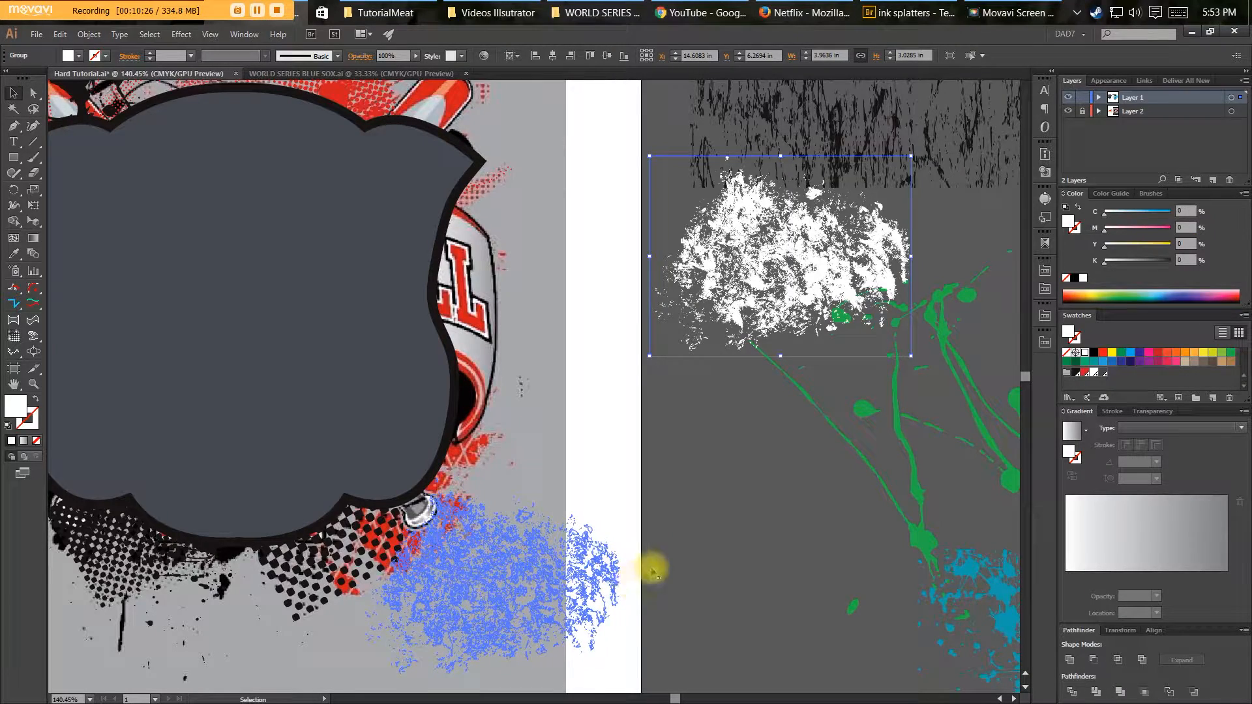
{"action": "key", "text": "space"}
{"action": "left_click_drag", "start_coordinate": [686, 456], "coordinate": [694, 441]}
{"action": "left_click_drag", "start_coordinate": [596, 558], "coordinate": [795, 560]}
{"action": "key", "text": "v"}
{"action": "left_click_drag", "start_coordinate": [558, 531], "coordinate": [562, 568]}
{"action": "left_click", "coordinate": [492, 553]}
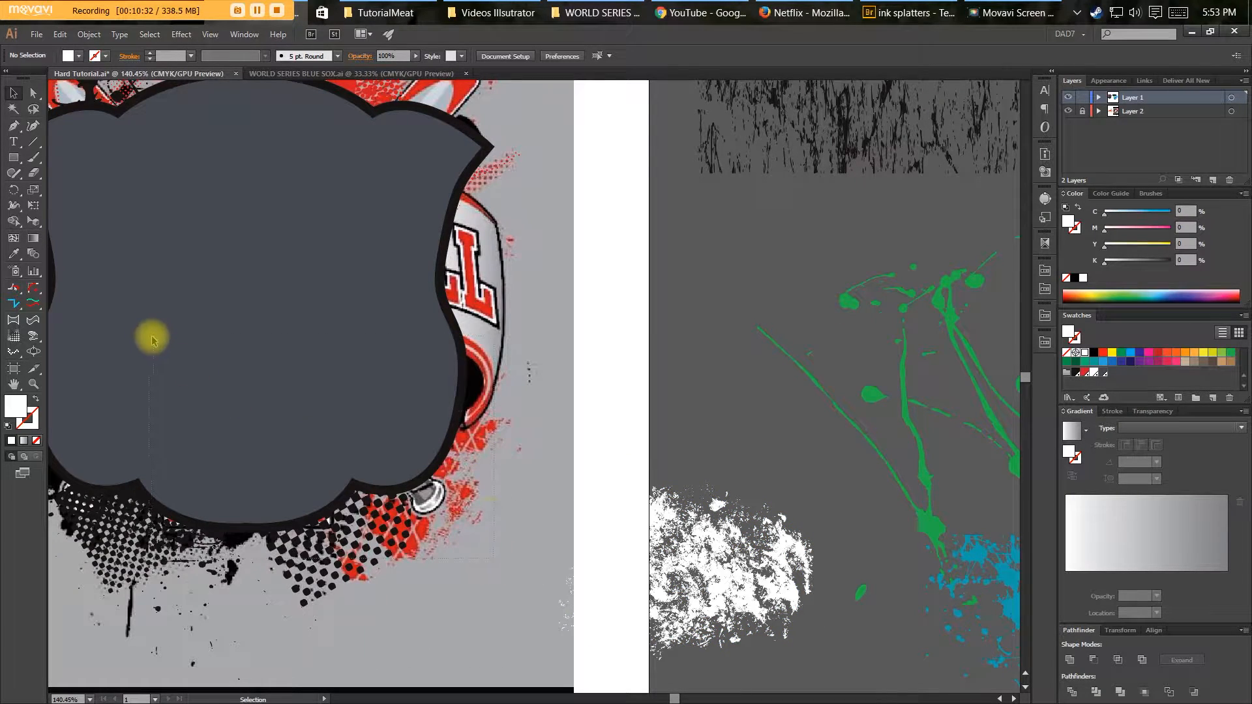
{"action": "left_click_drag", "start_coordinate": [711, 585], "coordinate": [427, 500]}
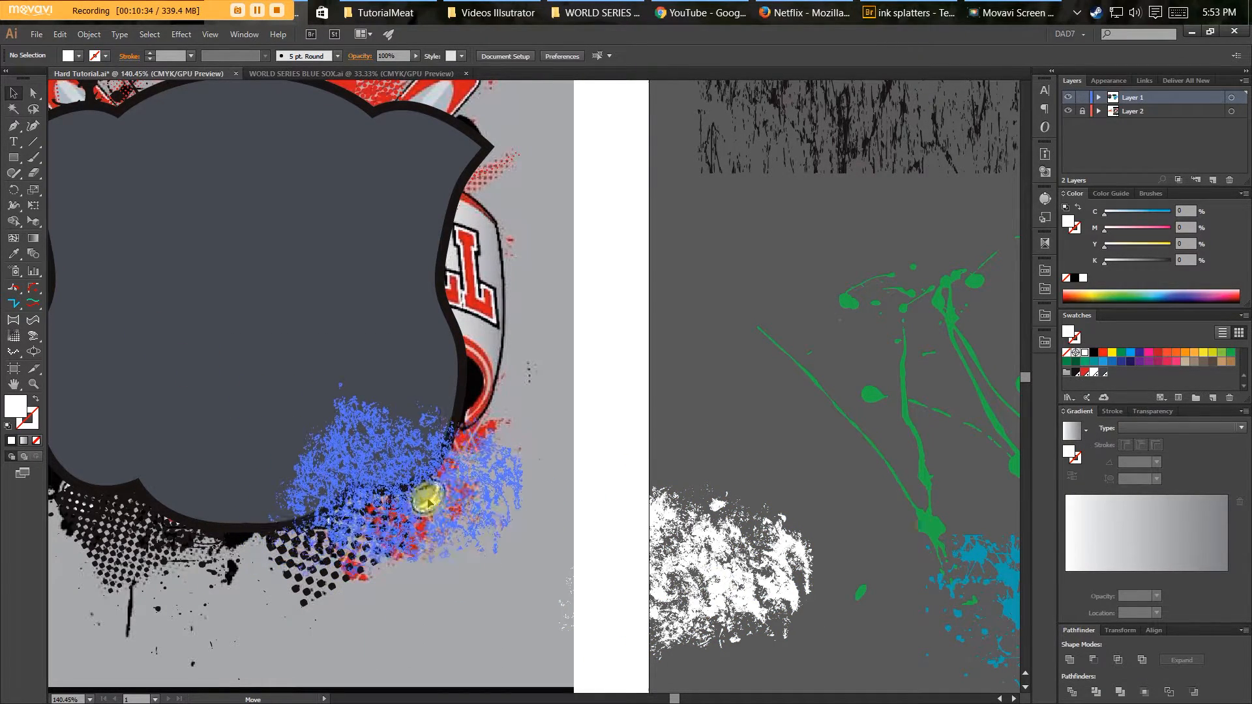
Rotate the white grunge texture counterclockwise so it follows the shield's lower-right curve.
{"action": "key", "text": "r"}
{"action": "left_click_drag", "start_coordinate": [567, 522], "coordinate": [530, 437]}
{"action": "key", "text": "v"}
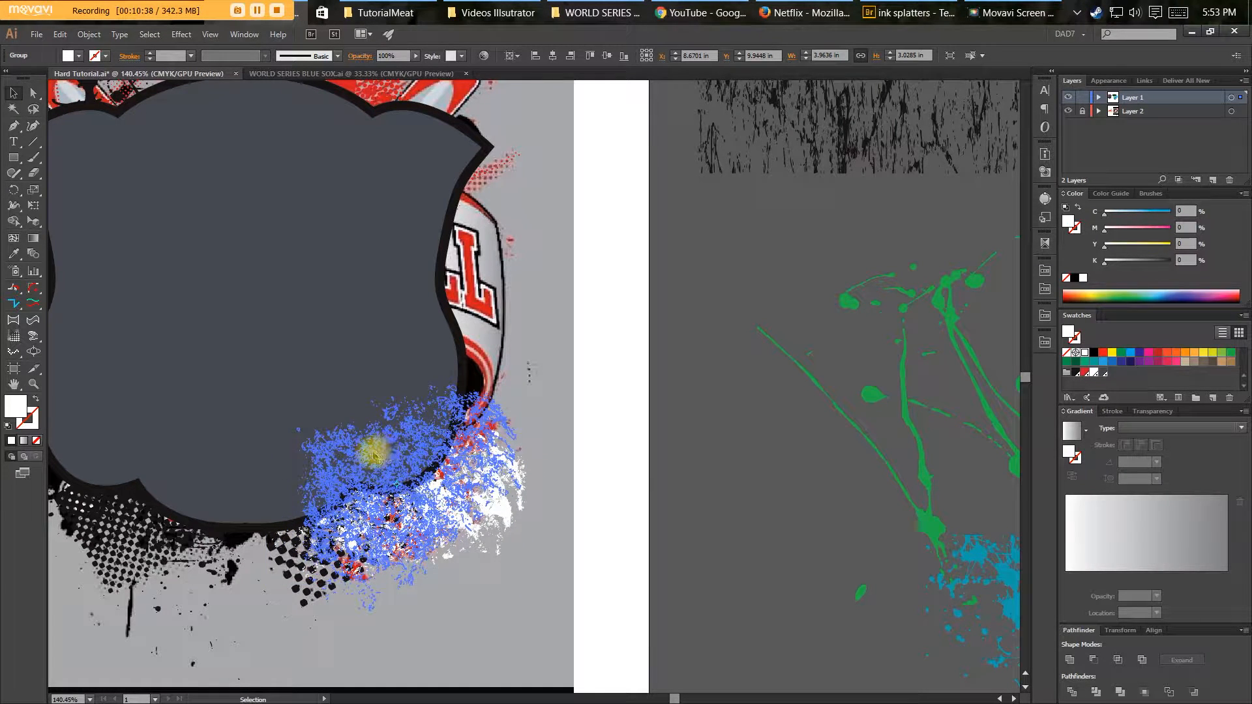
Enlarge the eraser brush and erase the upper-left part of the white grunge texture that overlaps the shield.
{"action": "key", "text": "shift+e"}
{"action": "key", "text": "bracketright"}
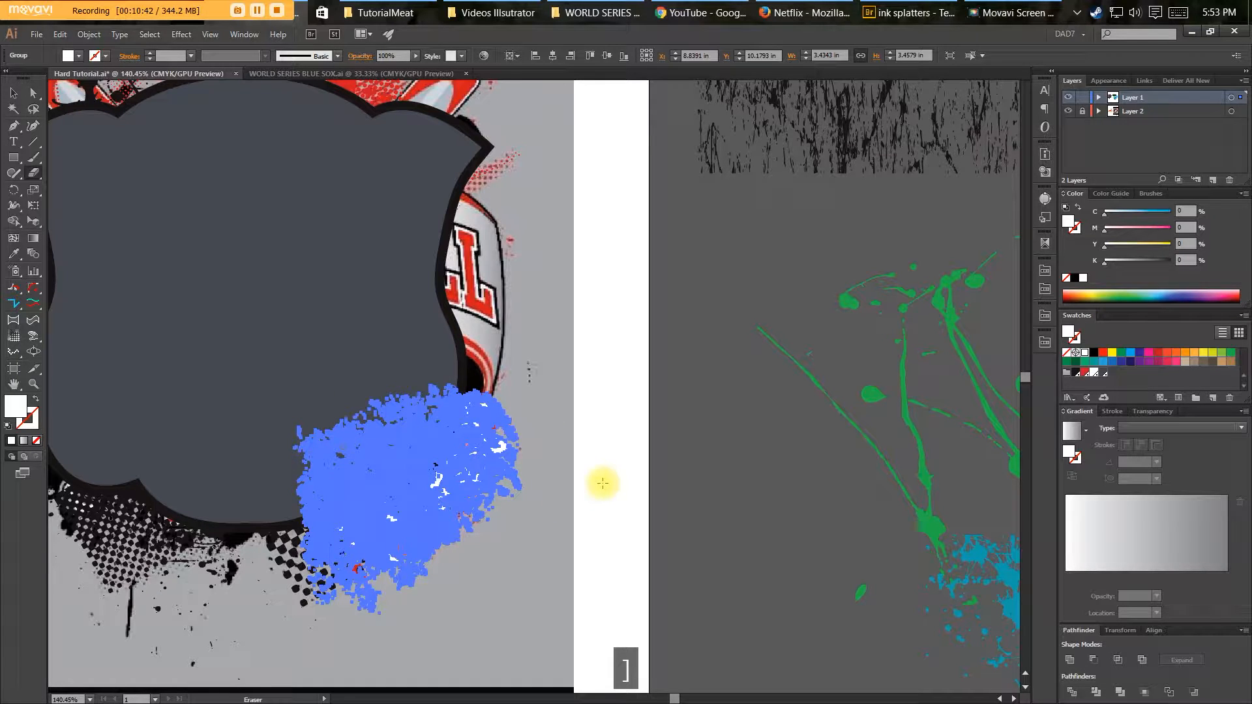
{"action": "key", "text": "shift+e"}
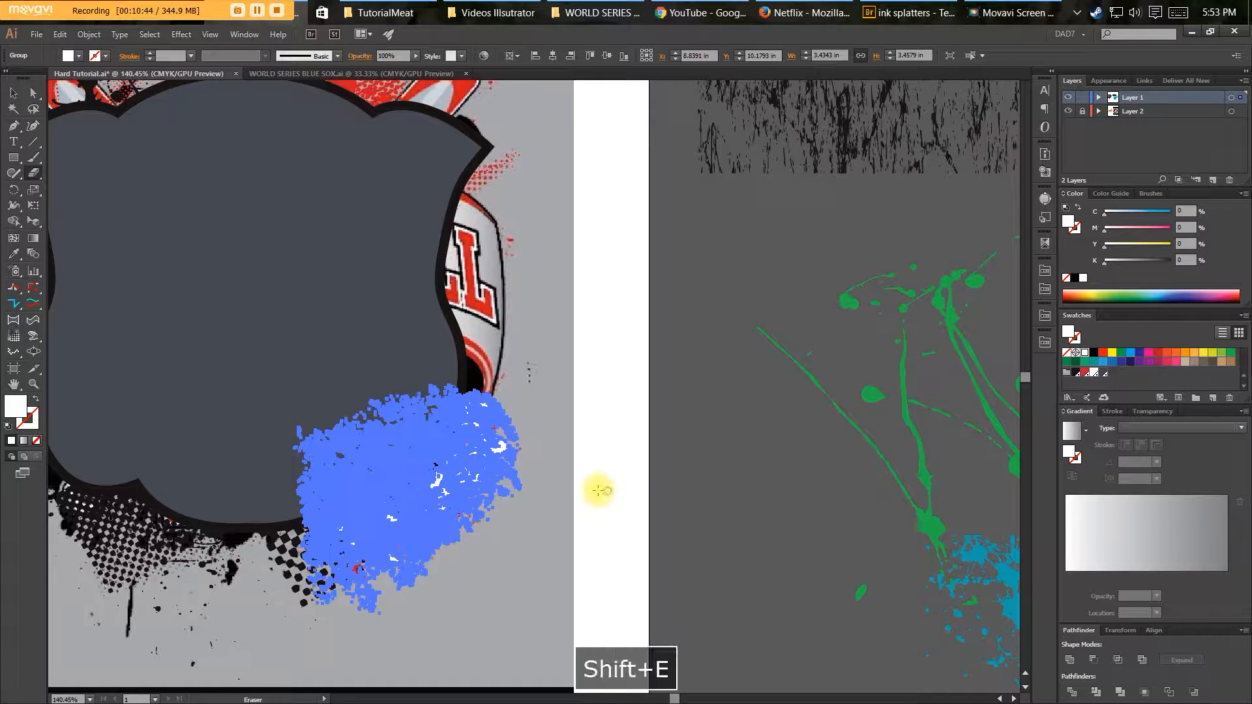
{"action": "key", "text": "bracketright"}
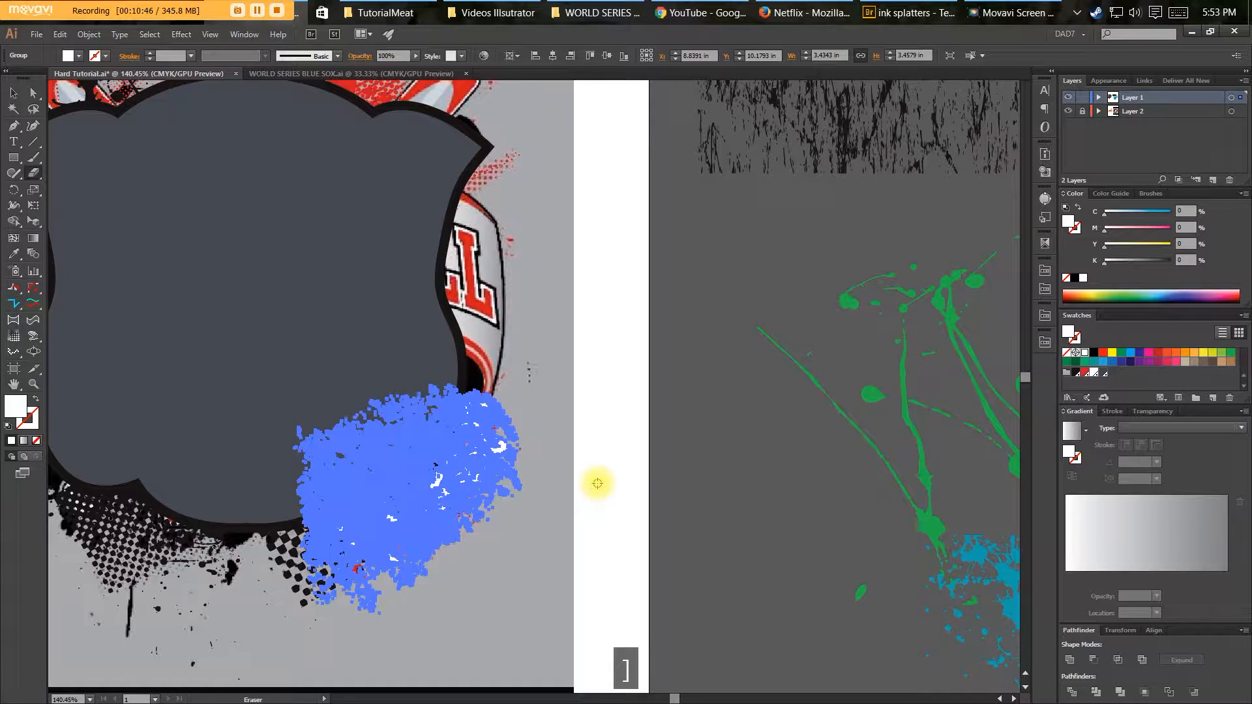
{"action": "key", "text": "shift+bracketright"}
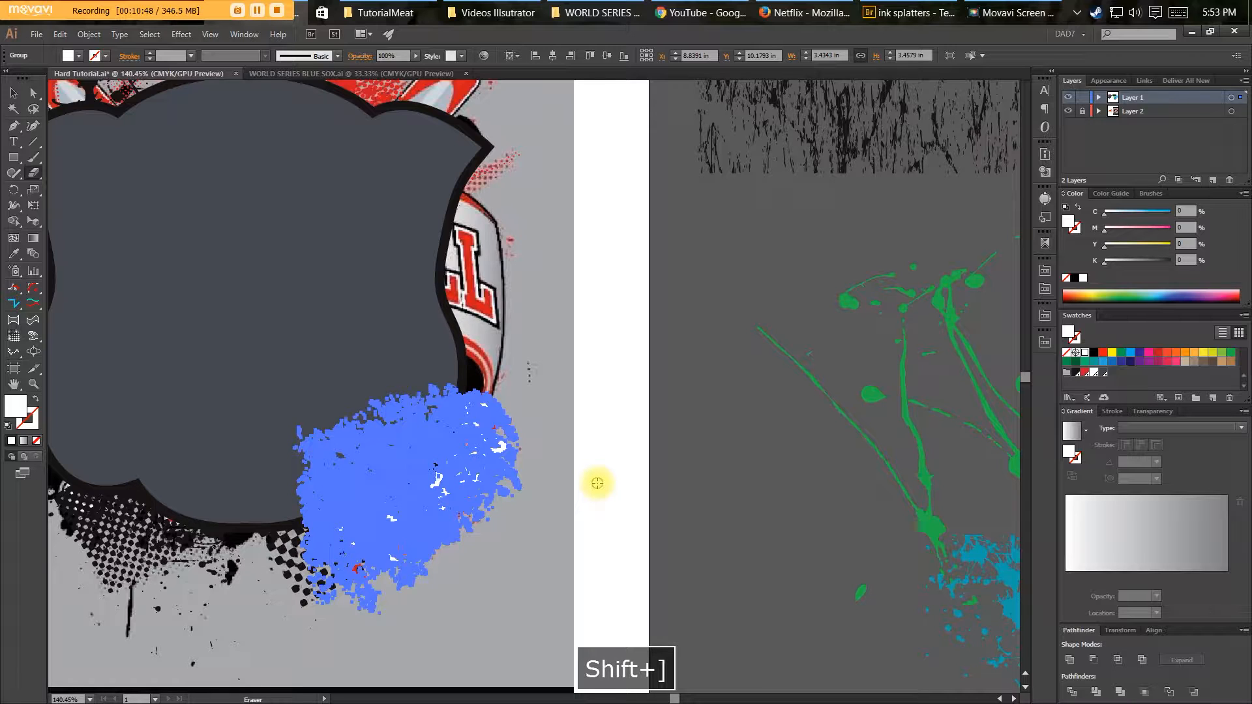
{"action": "key", "text": "bracketright"}
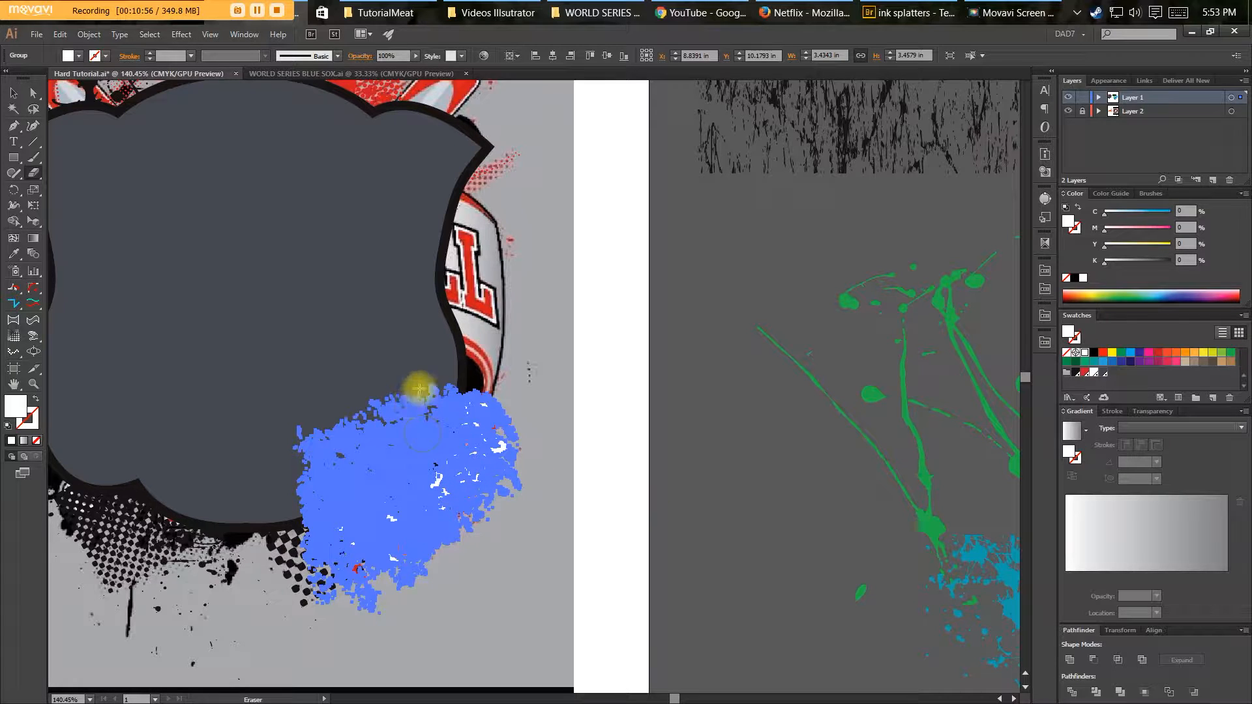
{"action": "mouse_move", "coordinate": [427, 397]}
{"action": "left_mouse_down"}
{"action": "mouse_move", "coordinate": [420, 433]}
{"action": "mouse_move", "coordinate": [357, 461]}
{"action": "left_mouse_up"}
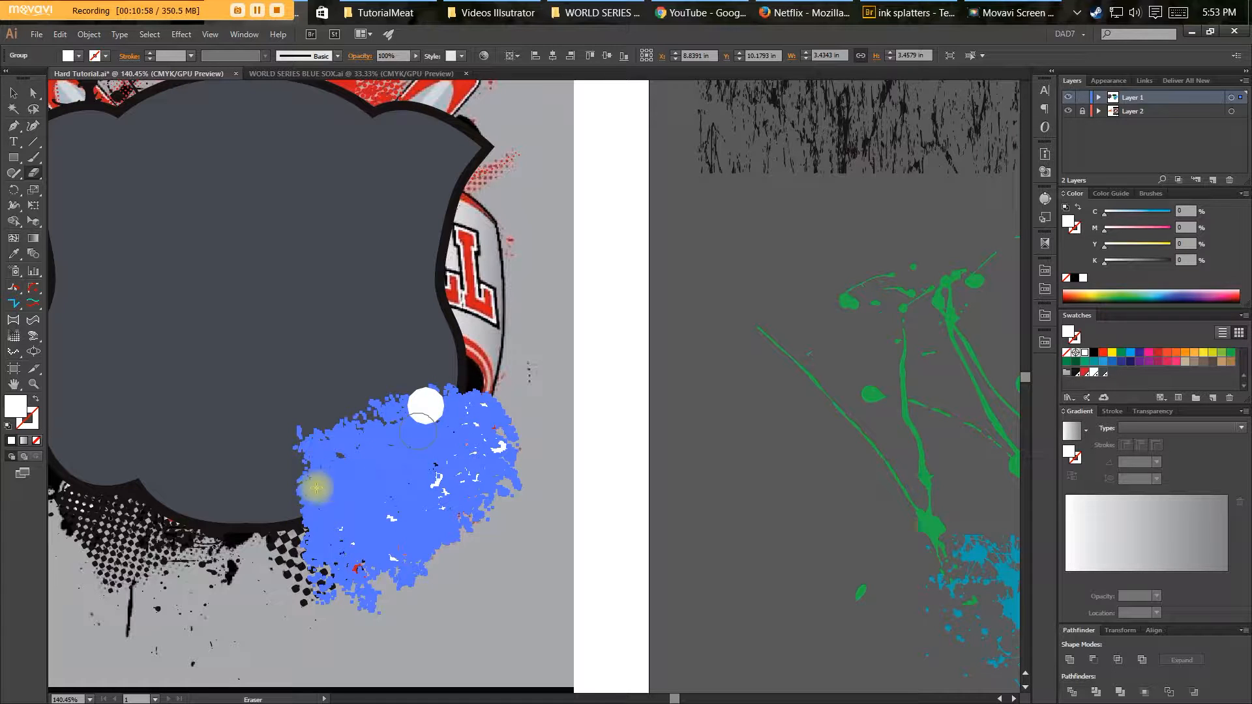
{"action": "mouse_move", "coordinate": [281, 503]}
{"action": "left_mouse_down"}
{"action": "mouse_move", "coordinate": [326, 455]}
{"action": "mouse_move", "coordinate": [402, 394]}
{"action": "mouse_move", "coordinate": [317, 423]}
{"action": "mouse_move", "coordinate": [284, 462]}
{"action": "mouse_move", "coordinate": [300, 496]}
{"action": "mouse_move", "coordinate": [397, 424]}
{"action": "mouse_move", "coordinate": [434, 367]}
{"action": "mouse_move", "coordinate": [360, 478]}
{"action": "mouse_move", "coordinate": [285, 506]}
{"action": "mouse_move", "coordinate": [463, 489]}
{"action": "mouse_move", "coordinate": [506, 503]}
{"action": "left_mouse_up"}
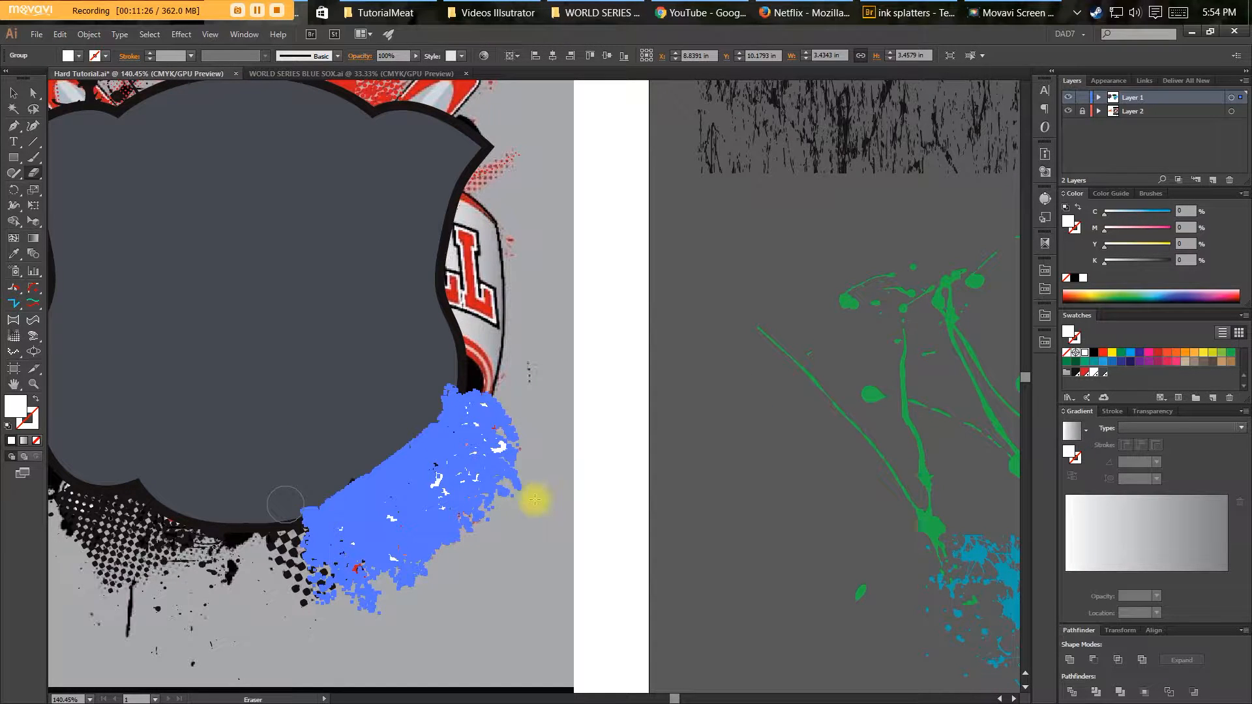
Select everything except the white grunge texture by inverting its selection, and hide those objects.
{"action": "key", "text": "v"}
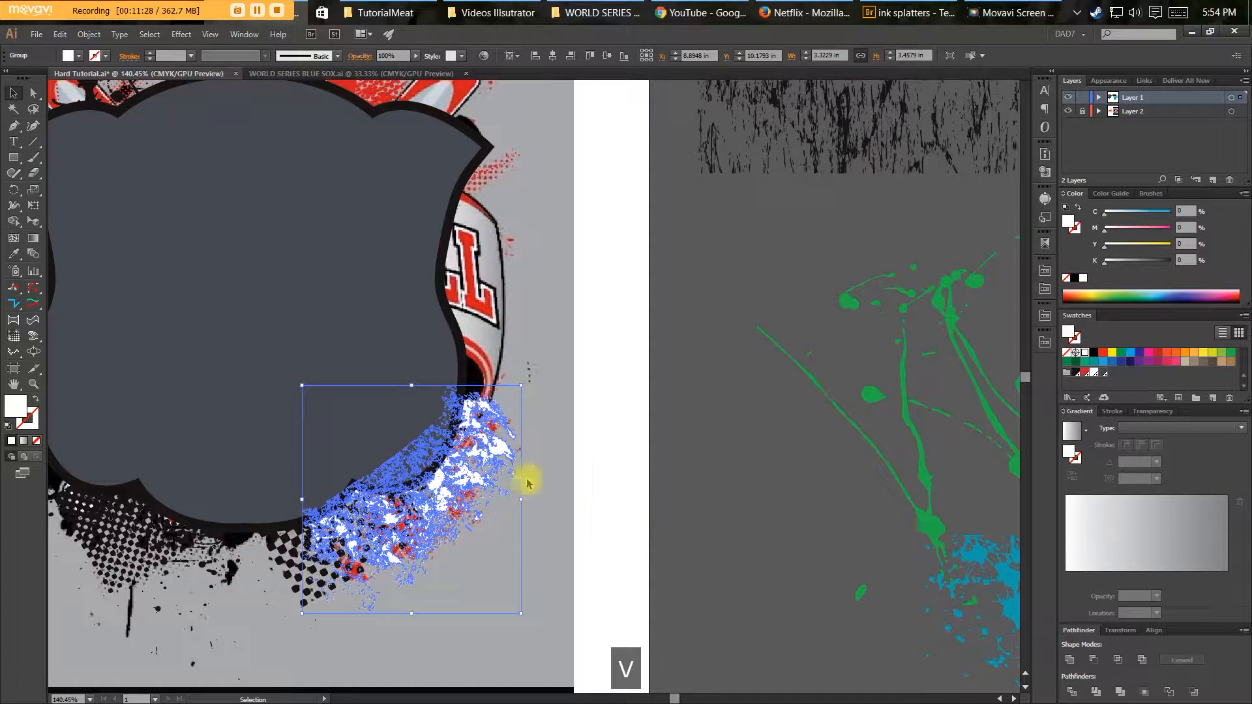
{"action": "left_click", "coordinate": [607, 508]}
{"action": "left_click", "coordinate": [455, 506]}
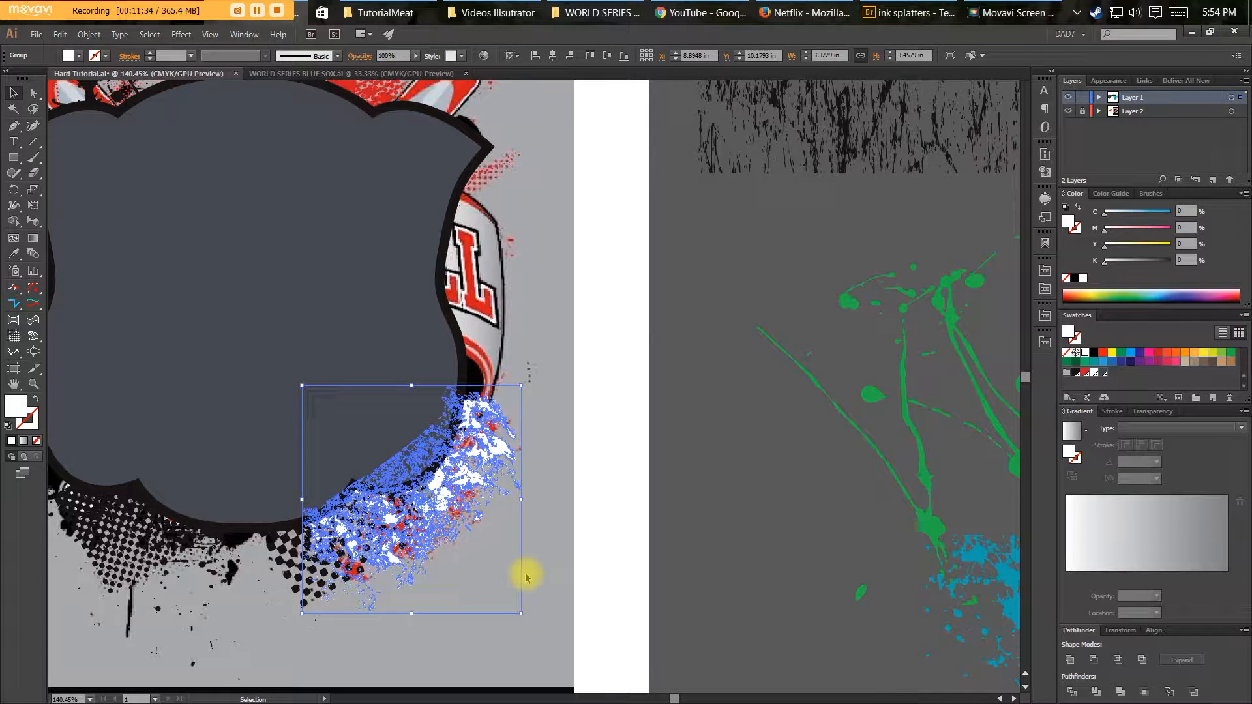
{"action": "key", "text": "ctrl"}
{"action": "key", "text": "ctrl+i"}
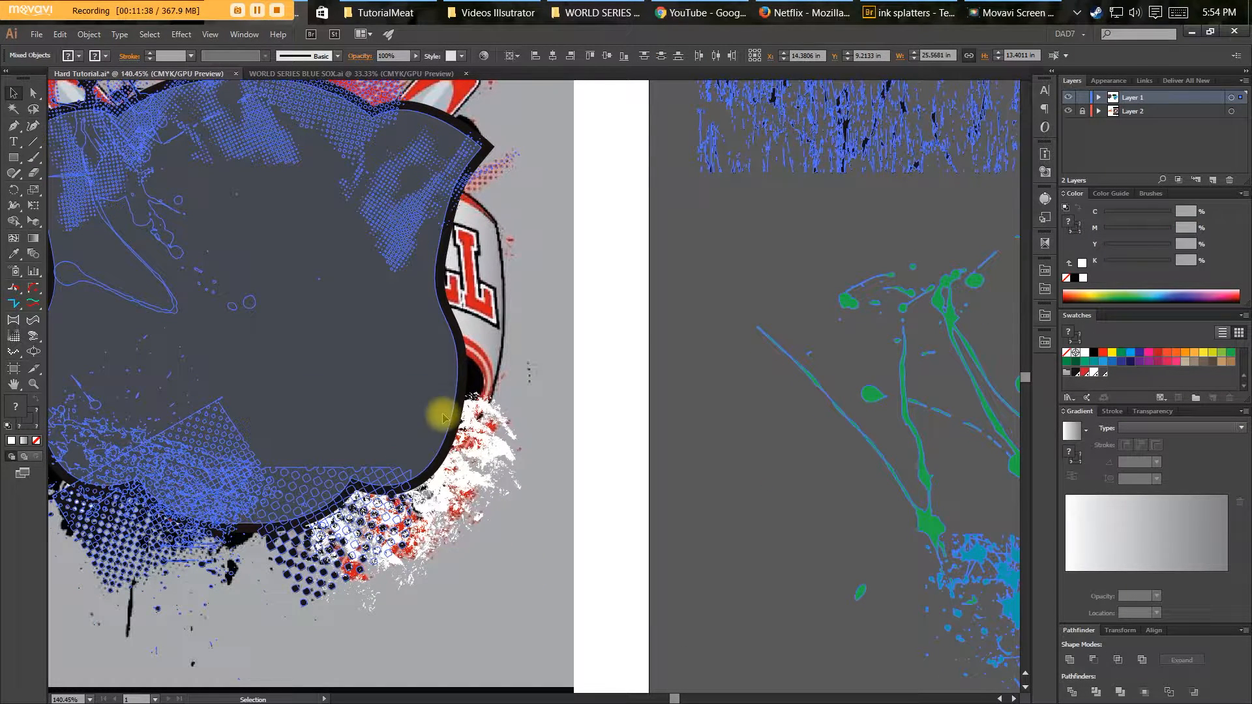
{"action": "left_click", "coordinate": [149, 34]}
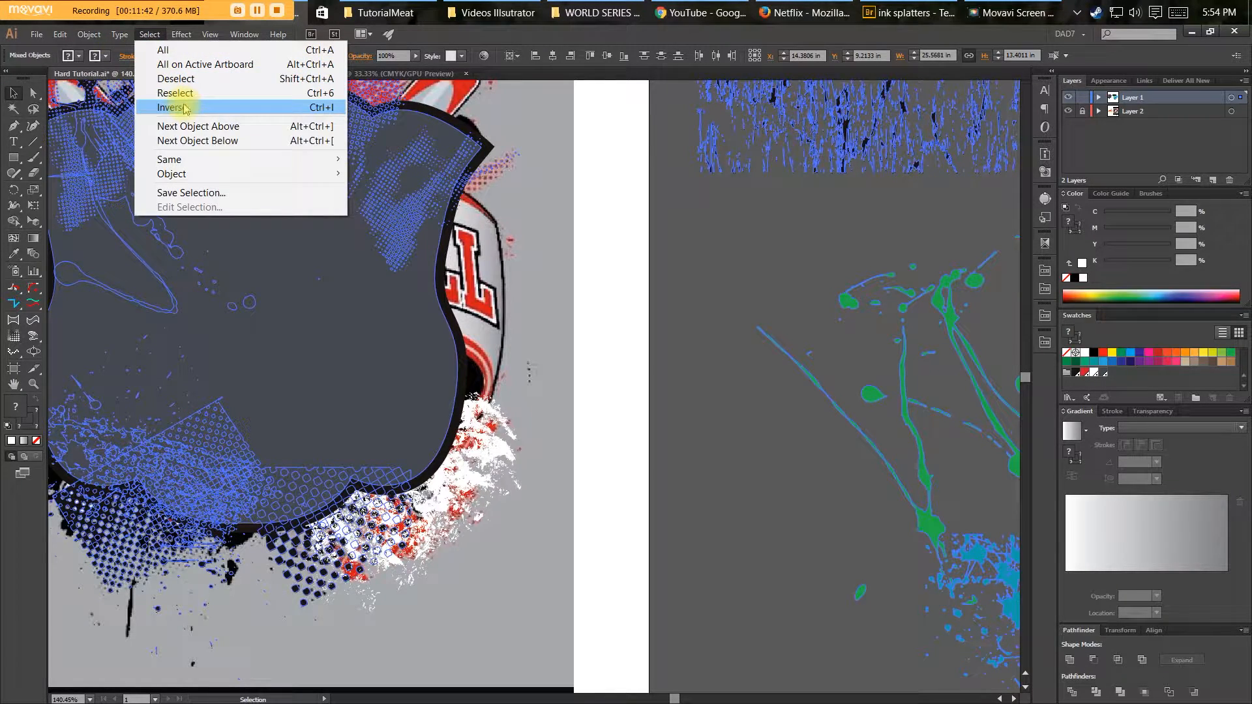
{"action": "left_click", "coordinate": [593, 37]}
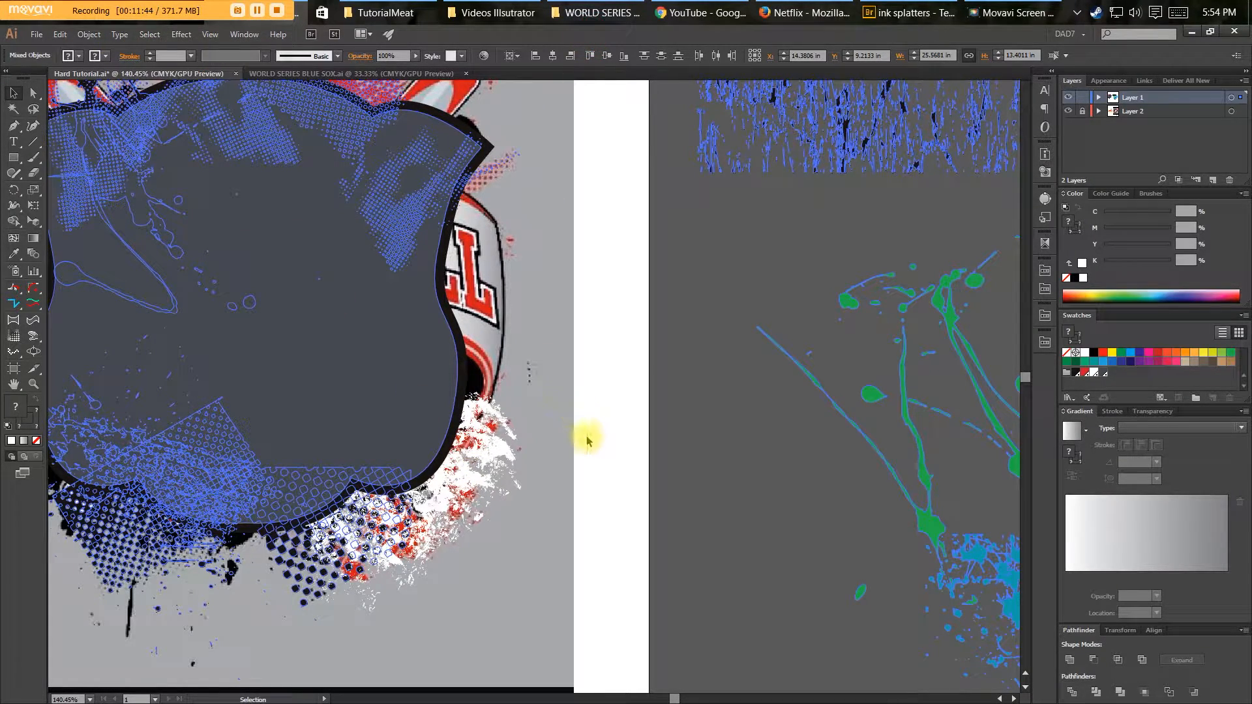
{"action": "key", "text": "F3"}
Draw a straight diagonal line from the Creighton, NE lettering down across the 2014 text.
{"action": "key", "text": "space"}
{"action": "left_click_drag", "start_coordinate": [441, 546], "coordinate": [610, 532]}
{"action": "key", "text": "ctrl+plus"}
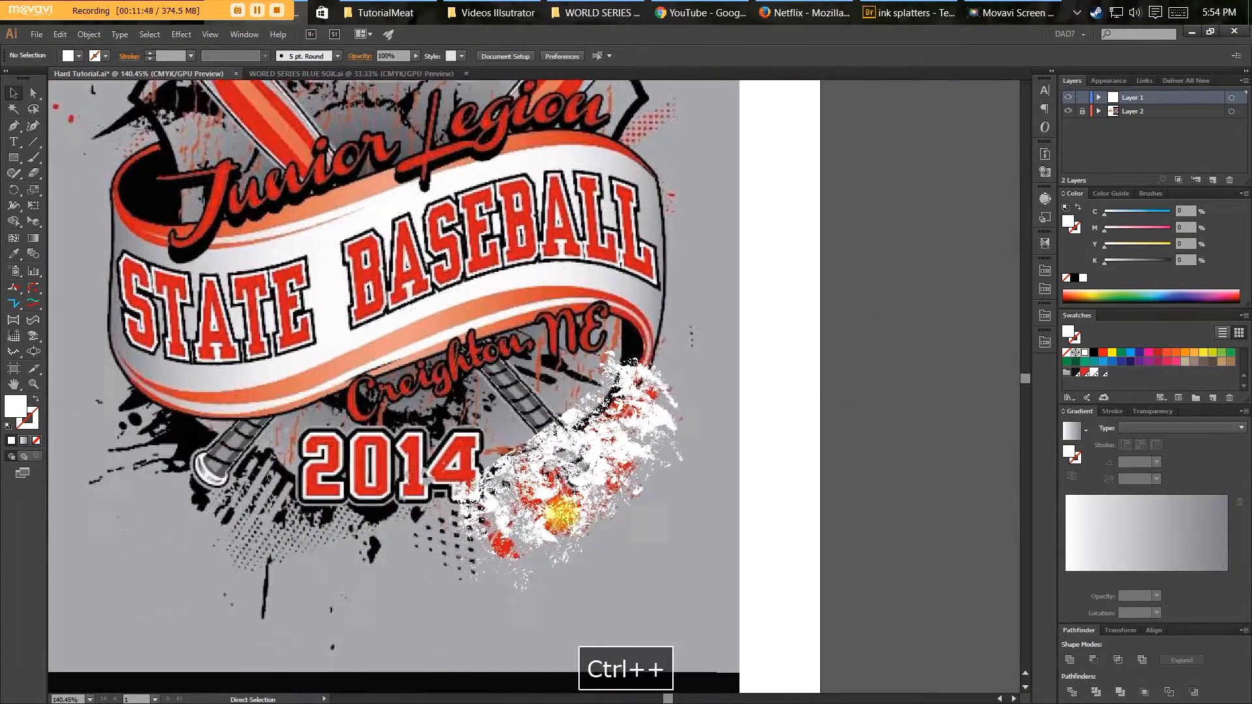
{"action": "key", "text": "ctrl+plus"}
{"action": "key", "text": "space"}
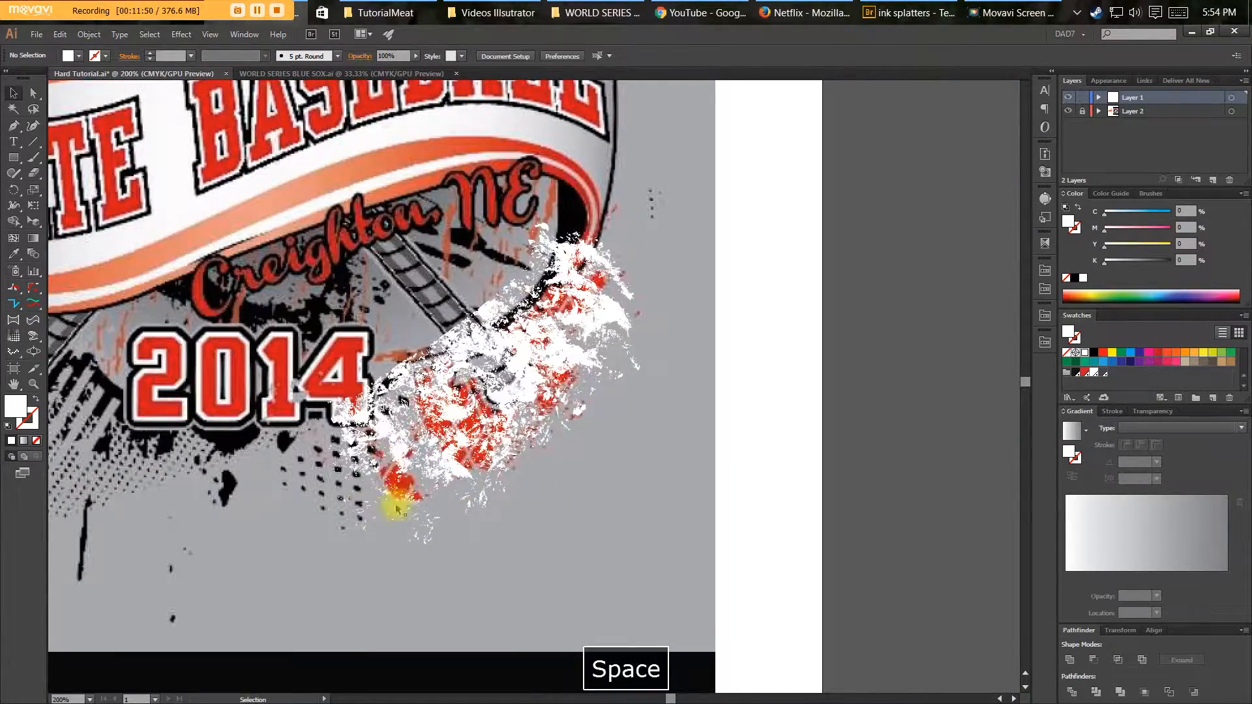
{"action": "key", "text": "backslash"}
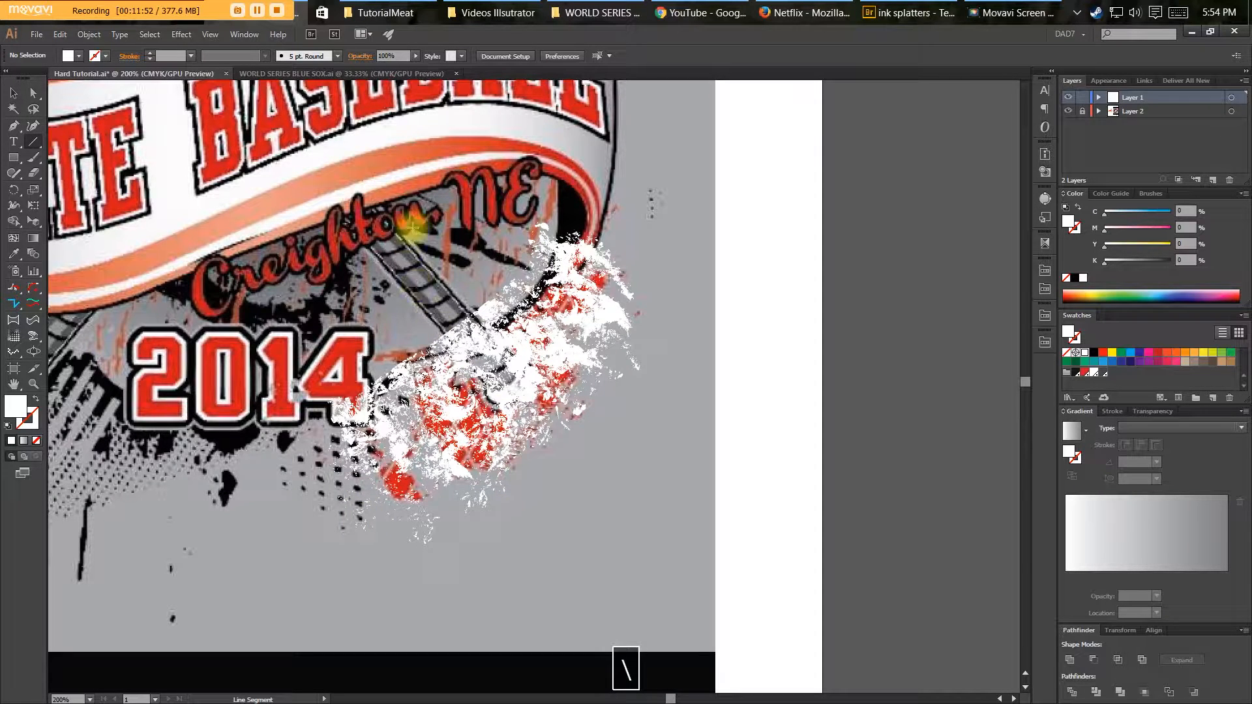
{"action": "left_click_drag", "start_coordinate": [438, 207], "coordinate": [166, 574]}
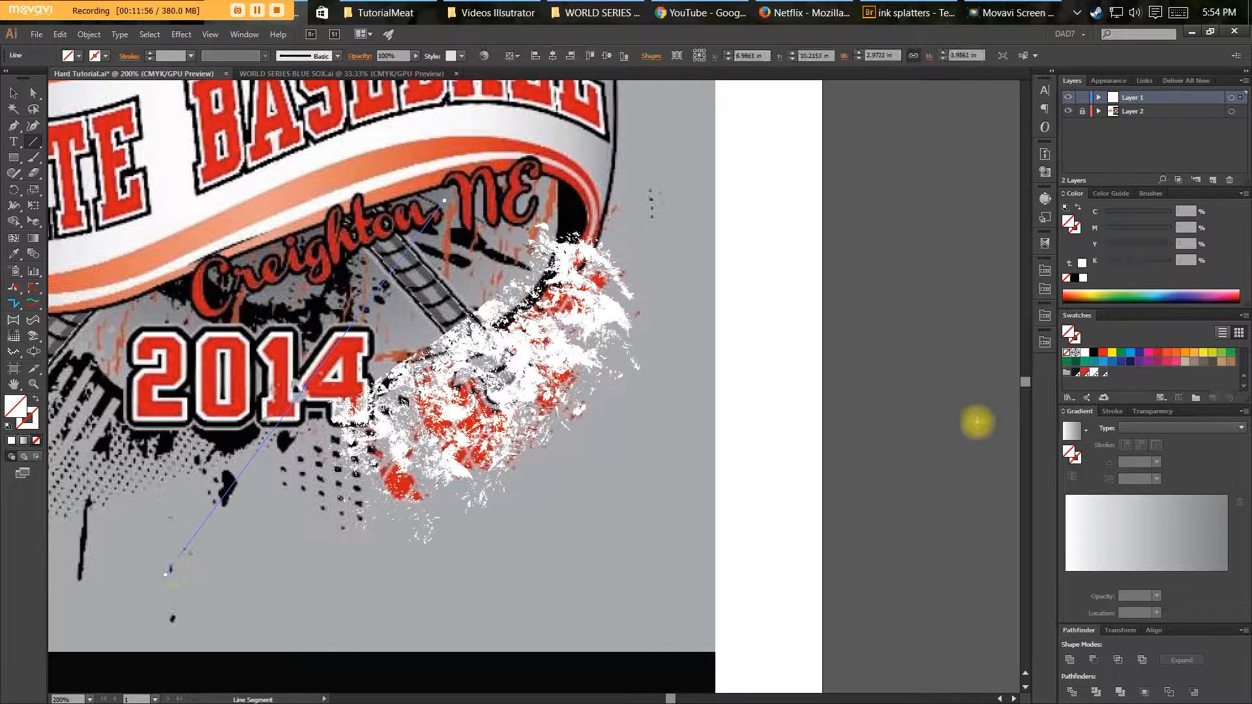
Give the diagonal line a yellow stroke with a weight of 5 pt.
{"action": "left_click", "coordinate": [1111, 353]}
{"action": "left_click", "coordinate": [1112, 412]}
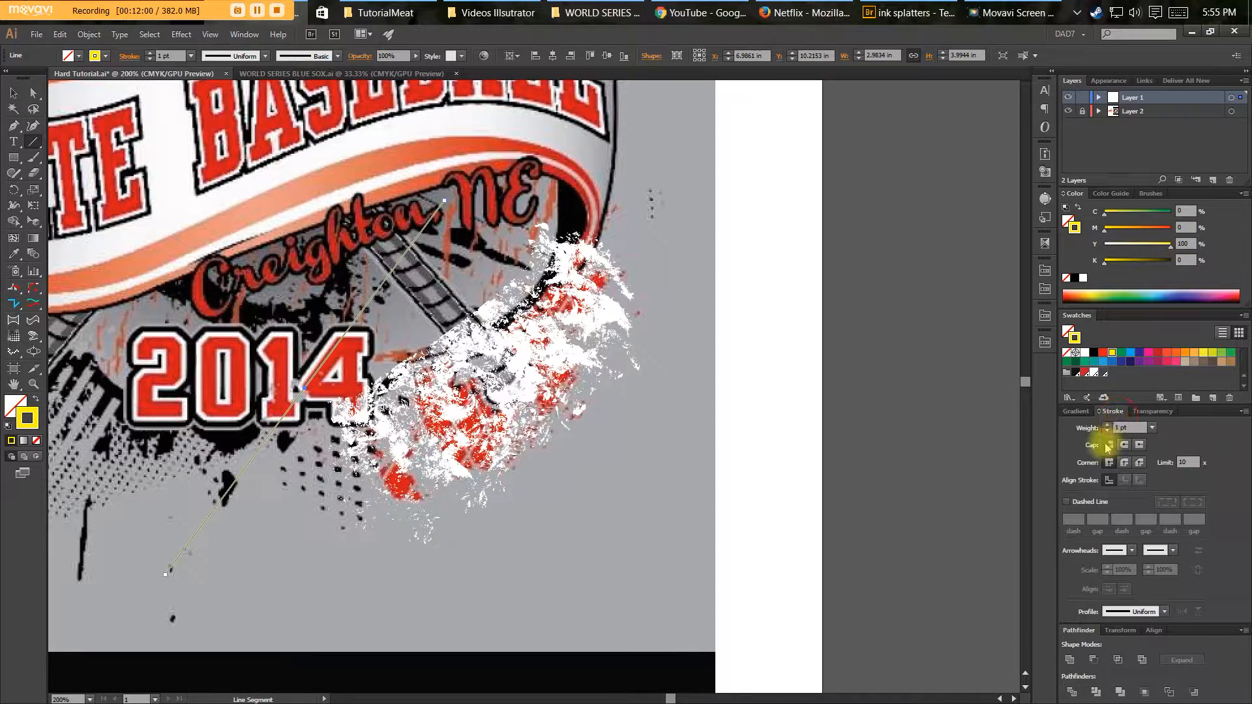
{"action": "left_click", "coordinate": [1107, 424]}
{"action": "left_click", "coordinate": [1107, 424]}
{"action": "left_click", "coordinate": [1107, 424]}
{"action": "left_click", "coordinate": [1107, 424]}
{"action": "left_click", "coordinate": [1107, 425]}
{"action": "left_click", "coordinate": [1107, 424]}
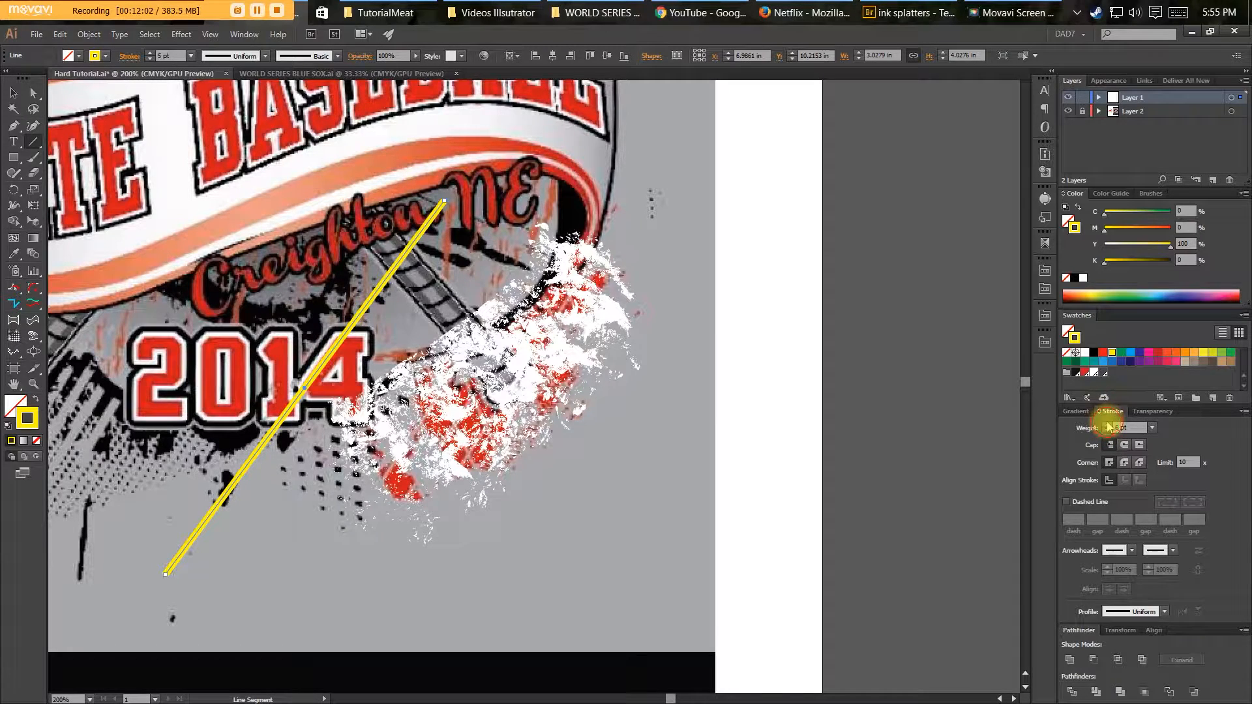
{"action": "left_click", "coordinate": [1107, 432]}
{"action": "left_click", "coordinate": [1108, 431]}
{"action": "left_click", "coordinate": [1107, 425]}
Rotate the yellow line slightly clockwise and move it up and to the right, closer to the grunge texture.
{"action": "key", "text": "r"}
{"action": "left_click_drag", "start_coordinate": [502, 212], "coordinate": [513, 241]}
{"action": "key", "text": "v"}
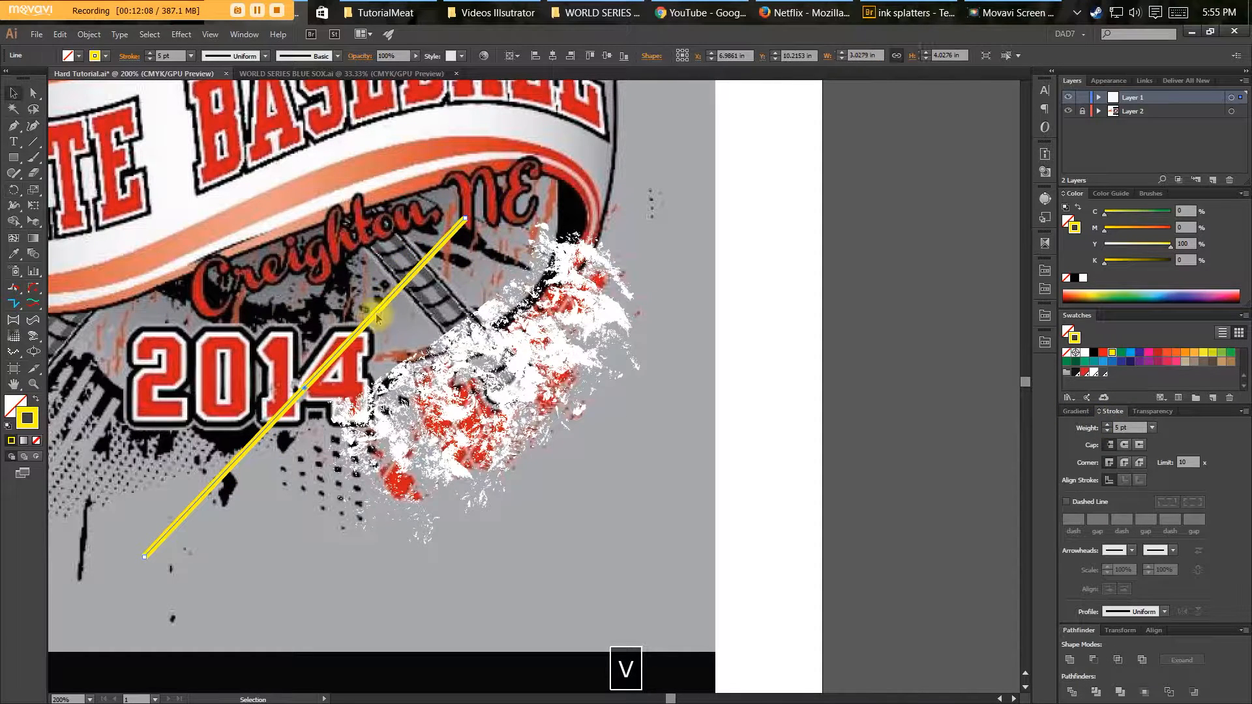
{"action": "left_click_drag", "start_coordinate": [366, 326], "coordinate": [414, 279]}
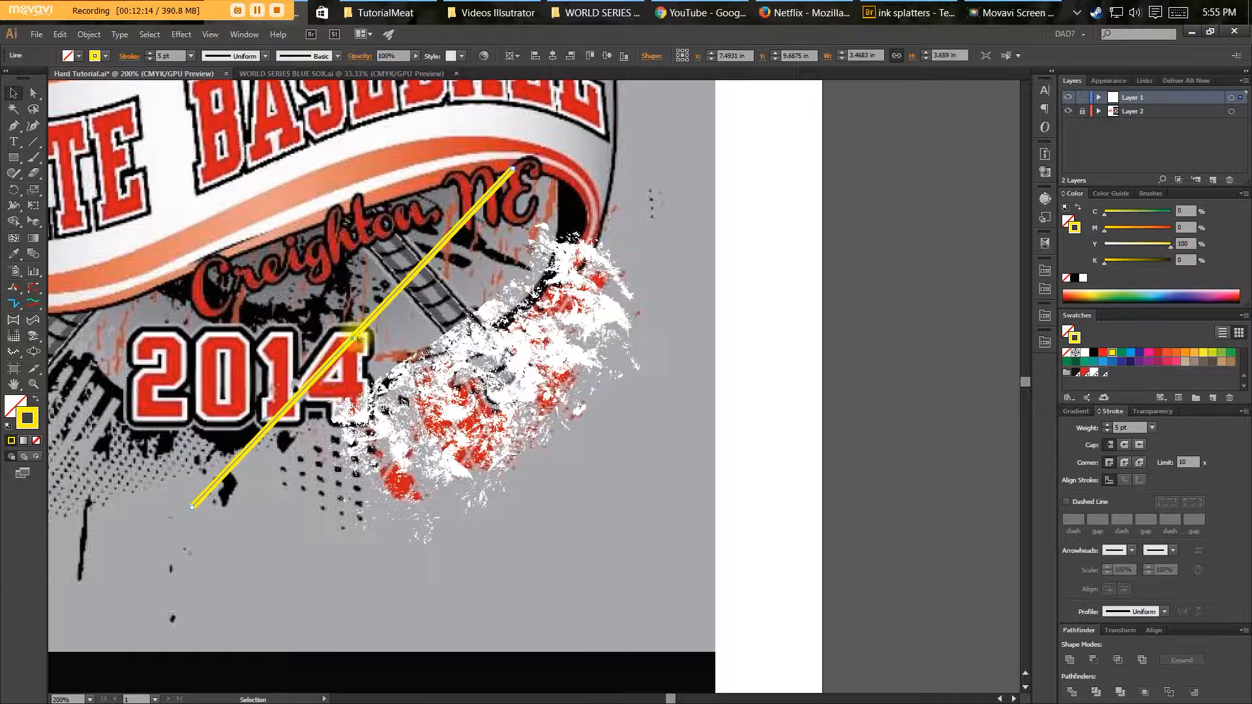
Outline the yellow line's stroke to make it a filled bar, and check the general preferences without changing them.
{"action": "left_click", "coordinate": [90, 34]}
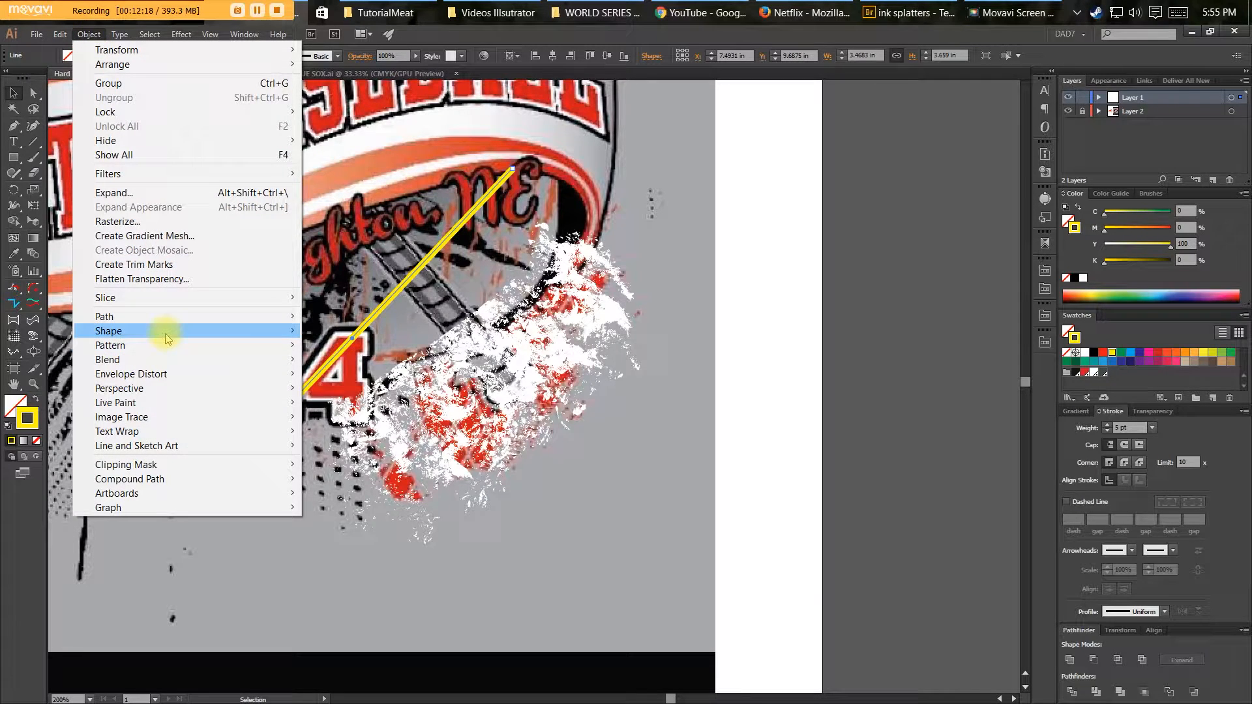
{"action": "mouse_move", "coordinate": [159, 318]}
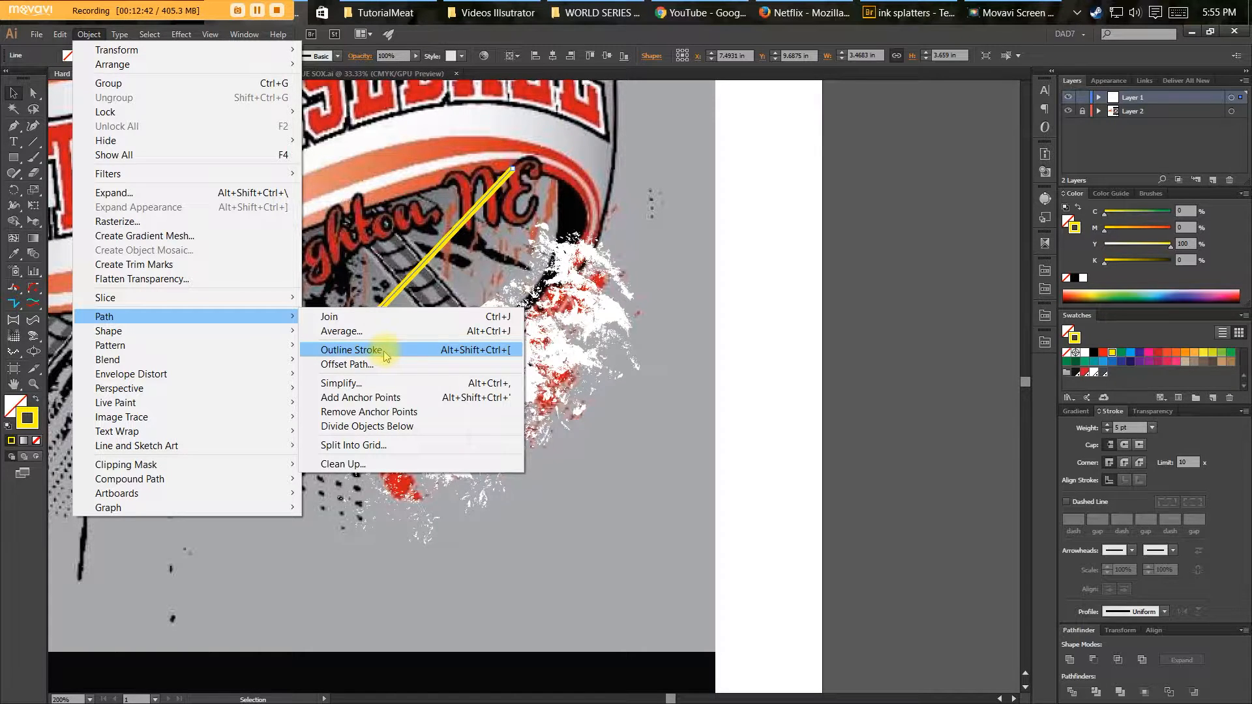
{"action": "left_click", "coordinate": [350, 350]}
{"action": "key", "text": "v"}
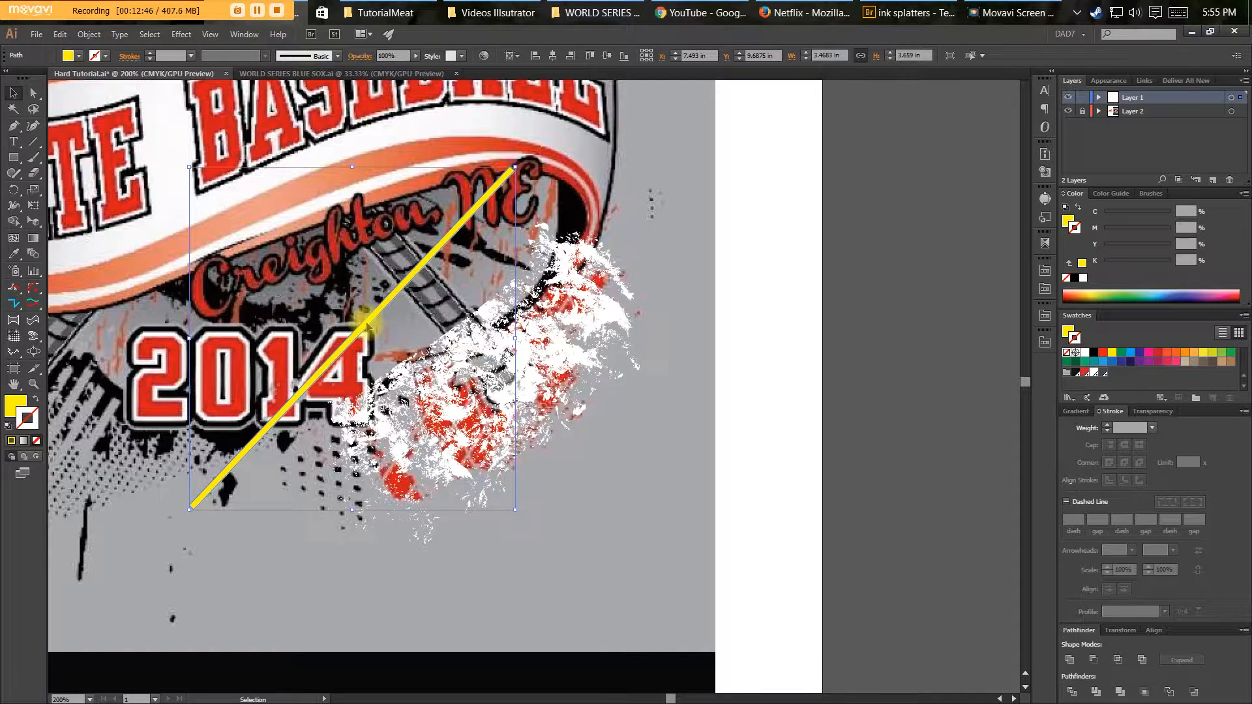
{"action": "key", "text": "a"}
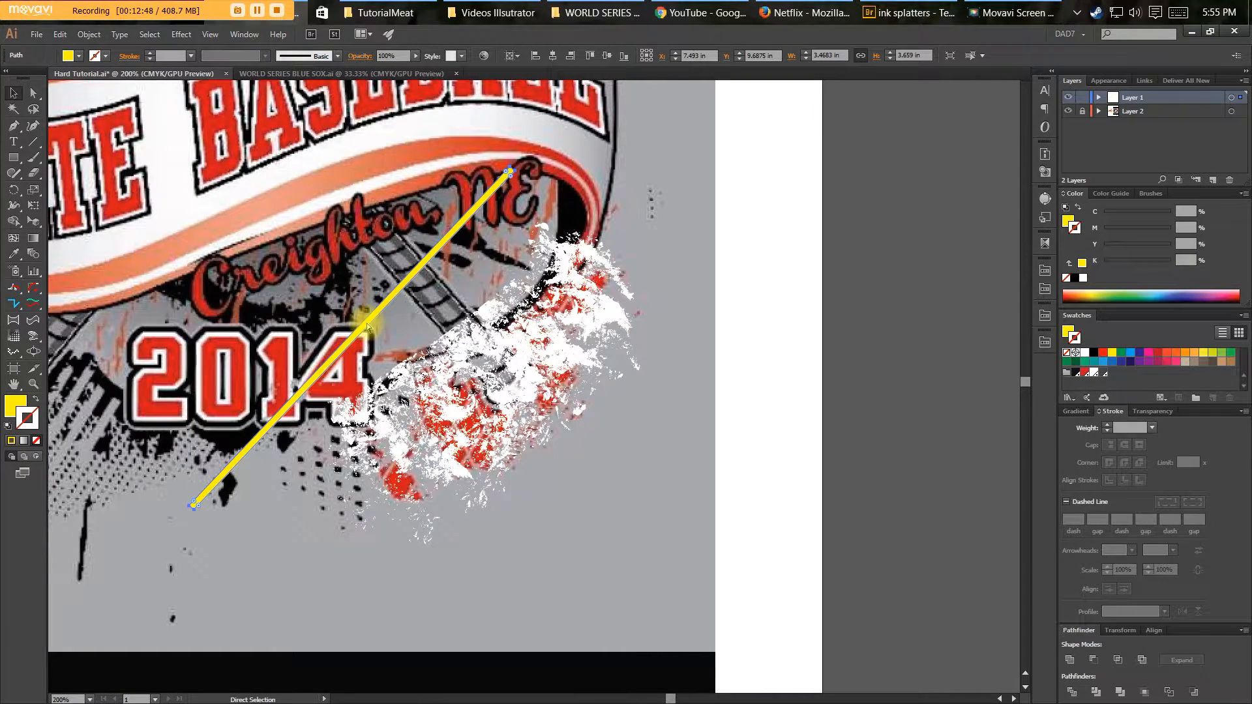
{"action": "key", "text": "ctrl+k"}
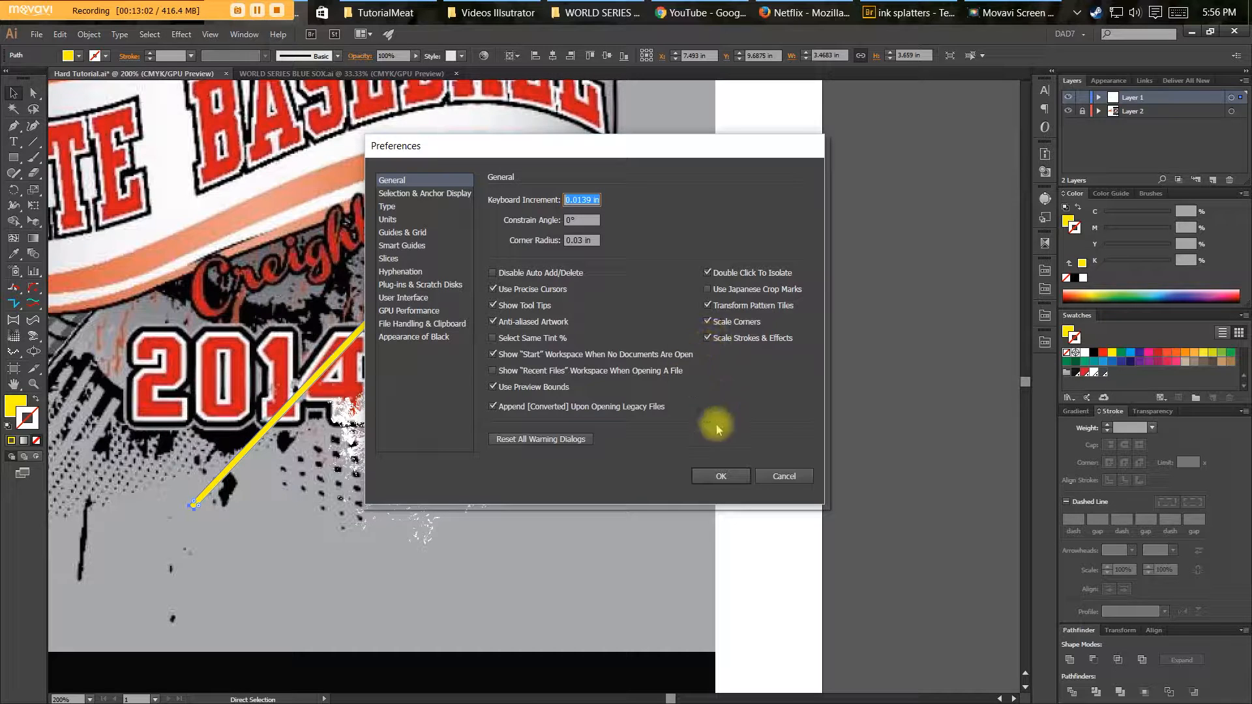
{"action": "left_click", "coordinate": [717, 477]}
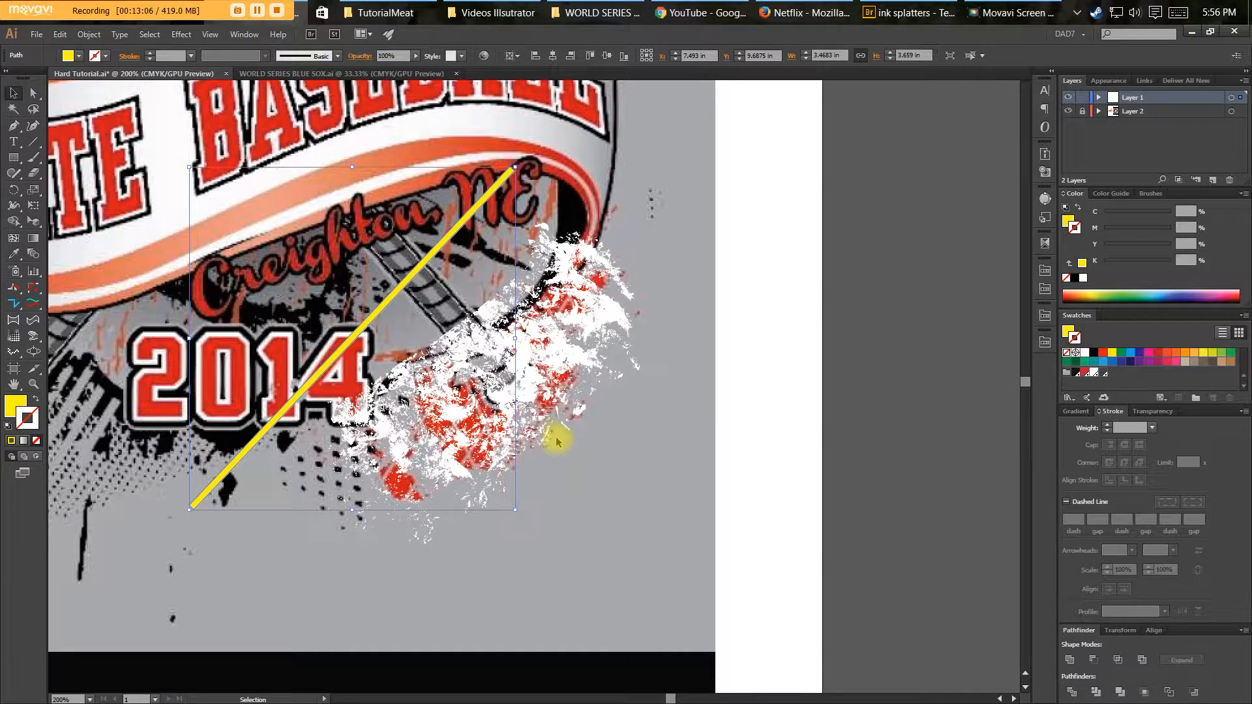
Duplicate the yellow bar with a small offset and repeat the copy to make eleven evenly spaced parallel bars across the grunge texture.
{"action": "left_click_drag", "start_coordinate": [384, 303], "coordinate": [434, 316]}
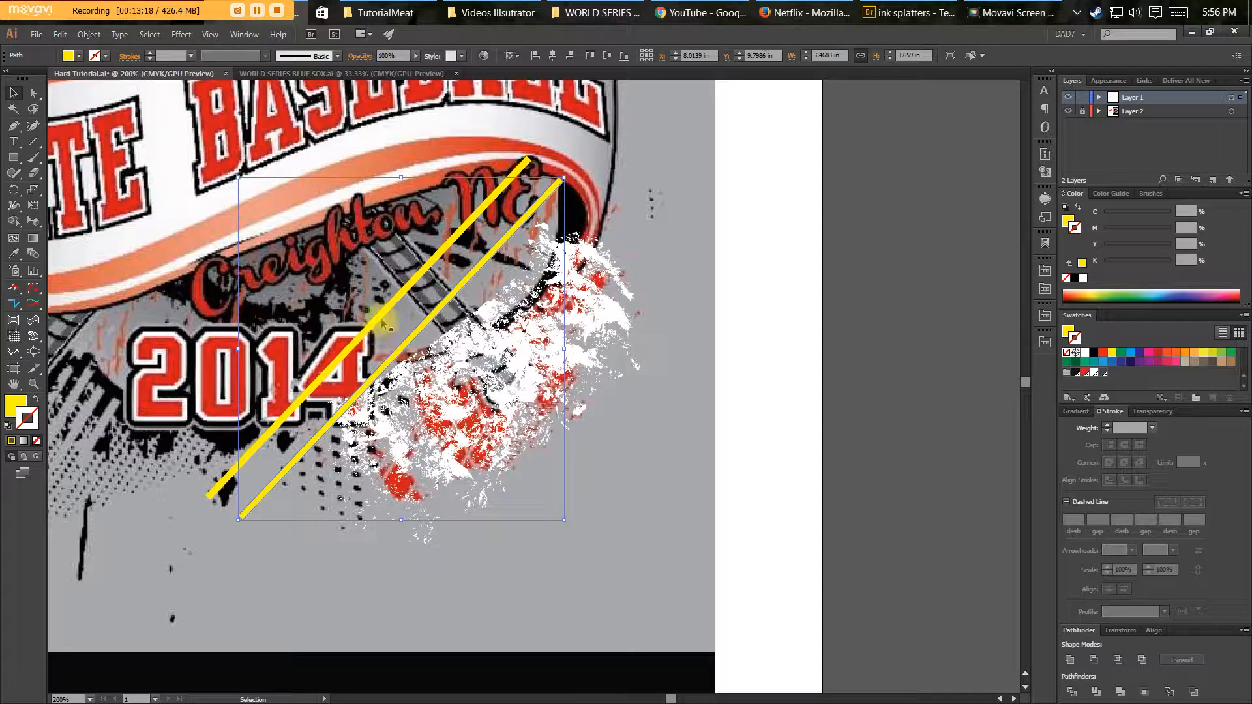
{"action": "key", "text": "a"}
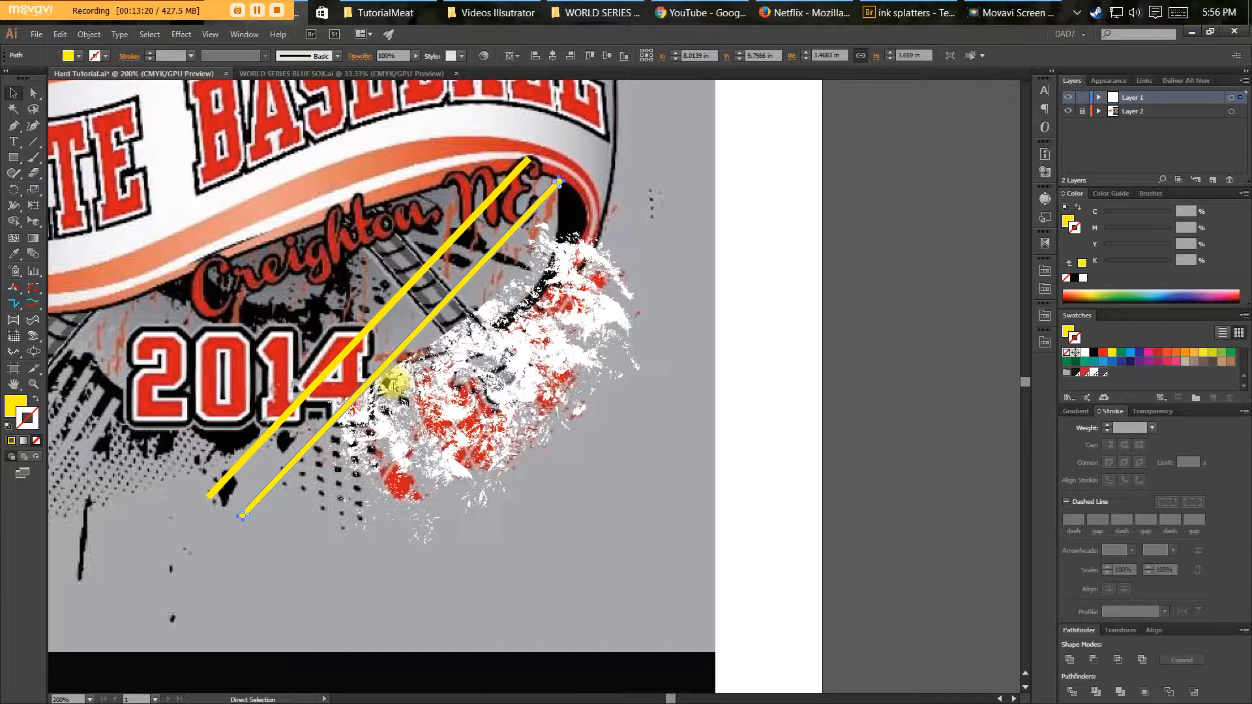
{"action": "key", "text": "ctrl+d"}
{"action": "key", "text": "ctrl+d"}
{"action": "key", "text": "ctrl+d"}
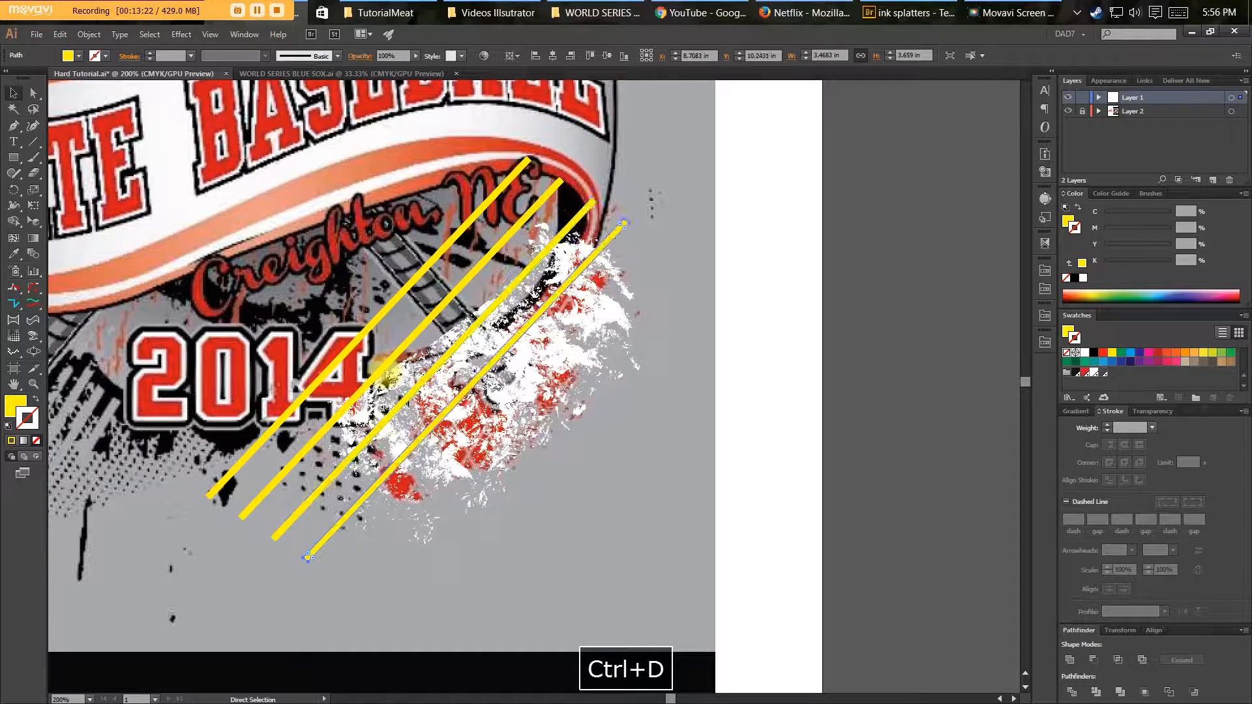
{"action": "key", "text": "ctrl+d"}
{"action": "key", "text": "ctrl+d"}
{"action": "key", "text": "ctrl+d"}
{"action": "key", "text": "ctrl+d"}
{"action": "key", "text": "ctrl+d"}
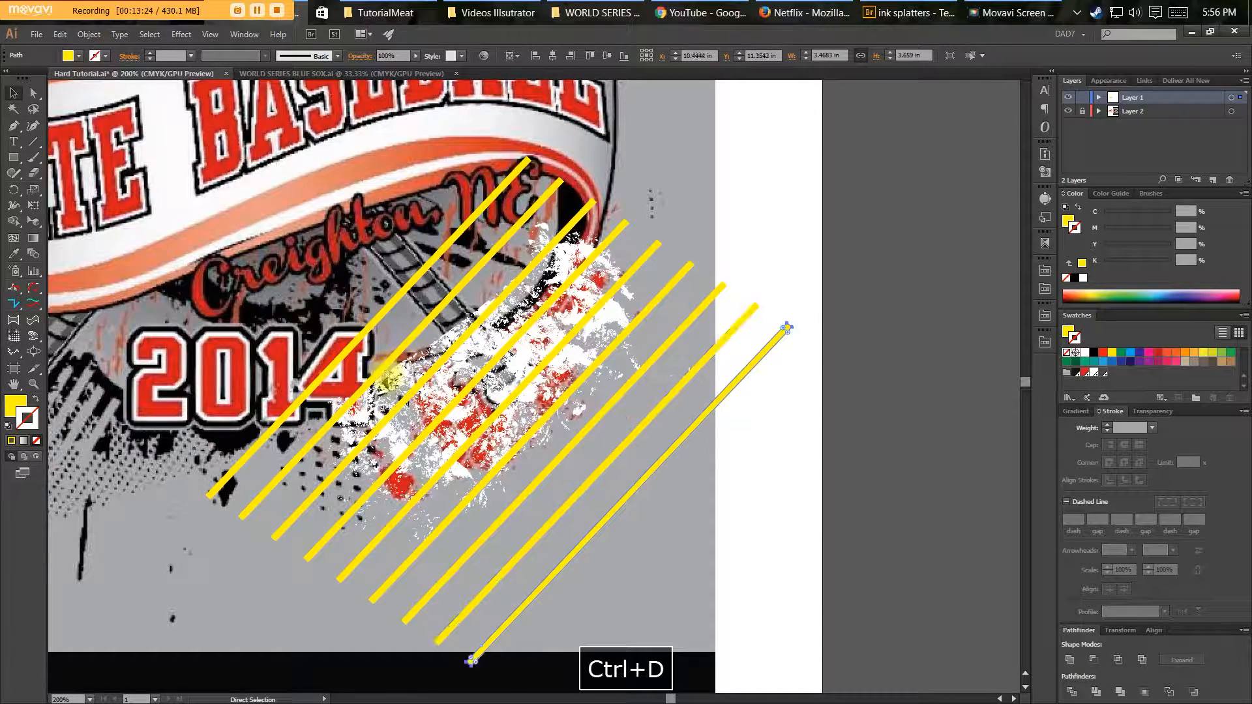
{"action": "key", "text": "v"}
{"action": "key", "text": "ctrl+d"}
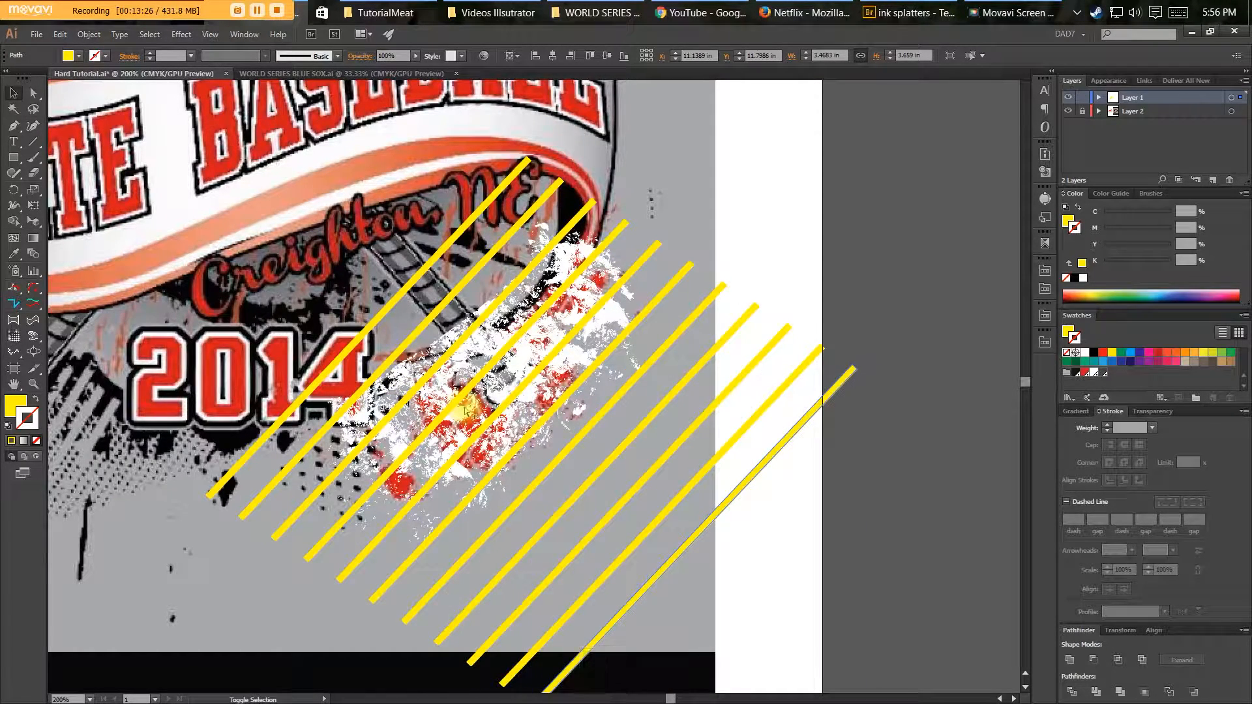
Copy all the yellow bars, paste them in front, and rotate the copy across the originals to form a diamond grid.
{"action": "key", "text": "ctrl+alt+shift+m"}
{"action": "key", "text": "ctrl+c"}
{"action": "key", "text": "a"}
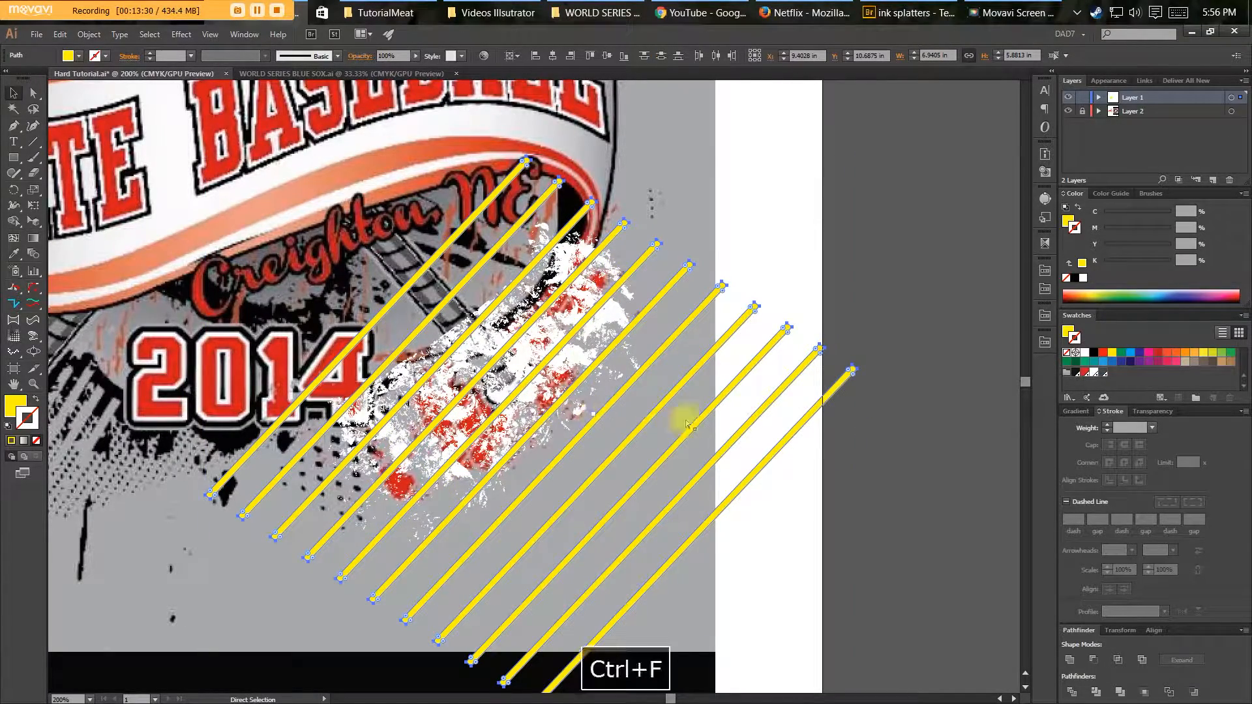
{"action": "key", "text": "r"}
{"action": "left_click_drag", "start_coordinate": [874, 385], "coordinate": [499, 251]}
{"action": "key", "text": "v"}
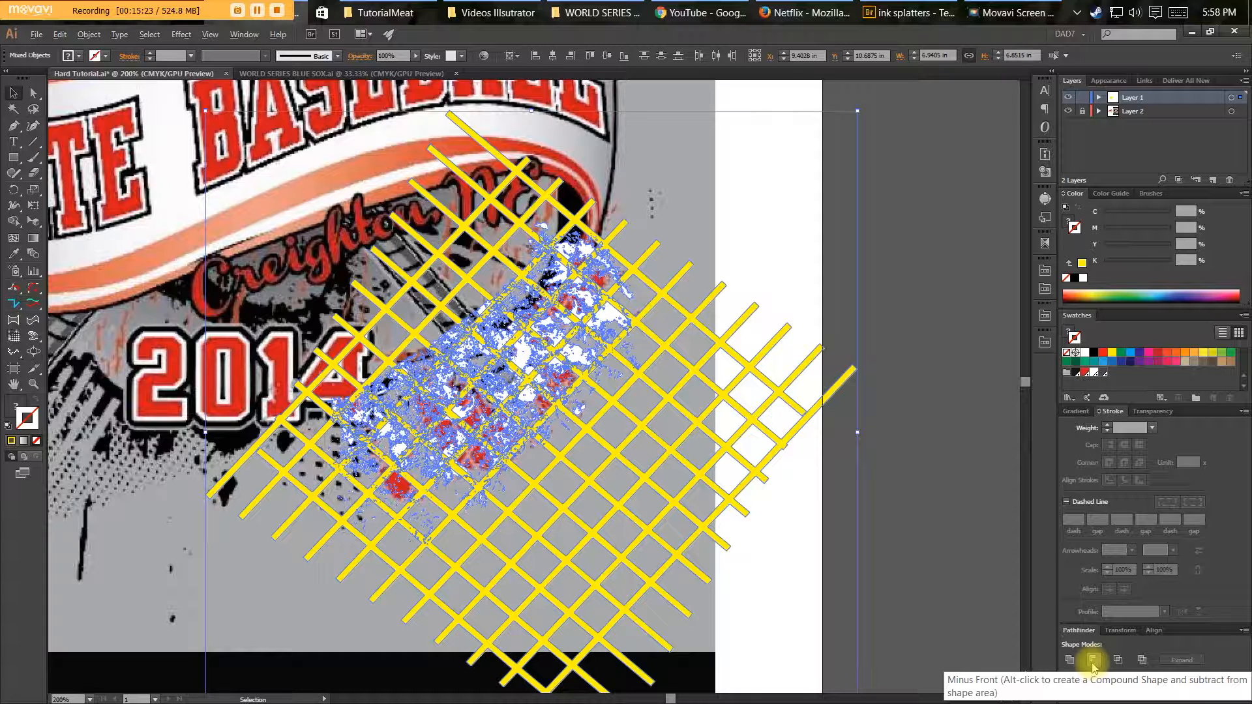
Subtract the yellow grid from the white grunge texture as a Minus Front compound shape and expand the result.
{"action": "key", "text": "alt"}
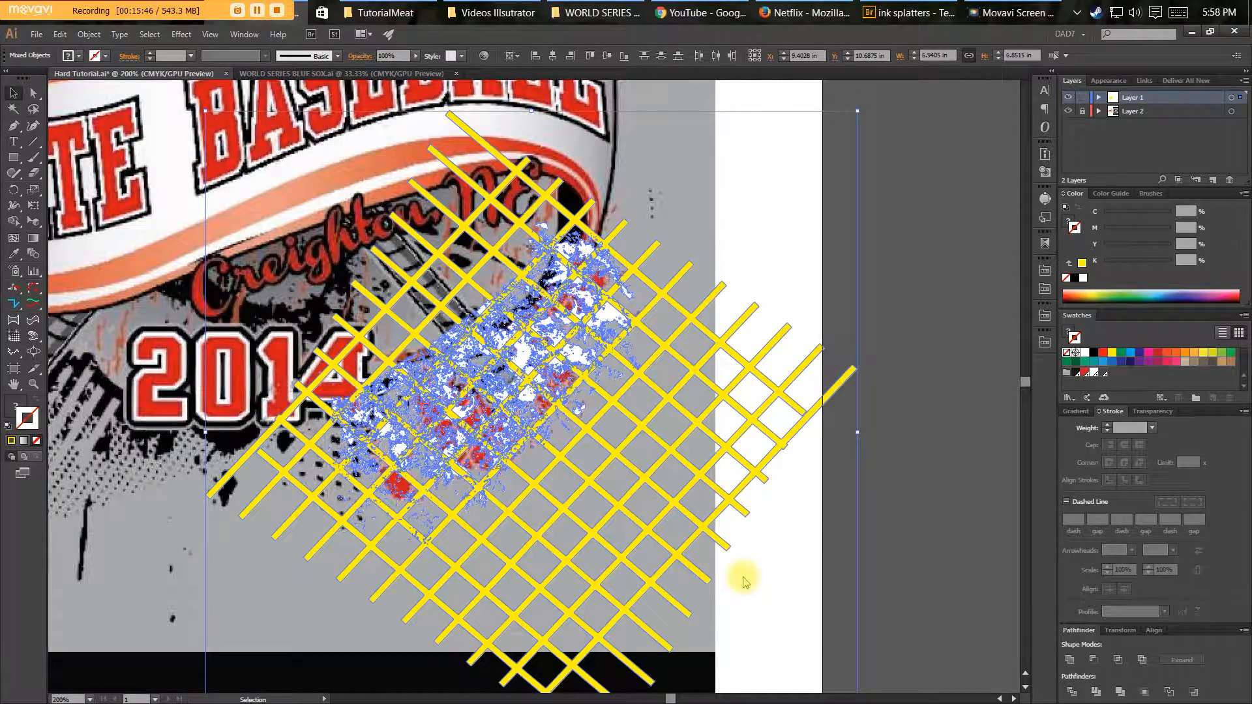
{"action": "left_click", "coordinate": [1141, 660]}
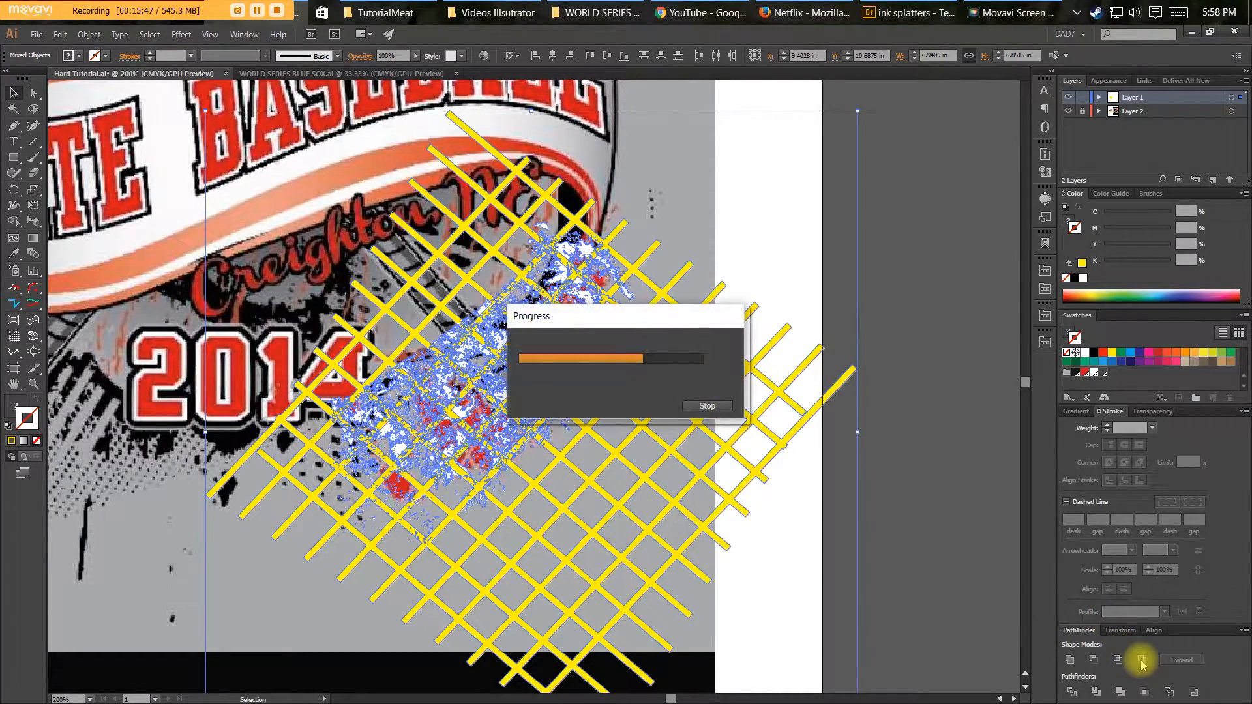
{"action": "left_click", "coordinate": [1184, 661]}
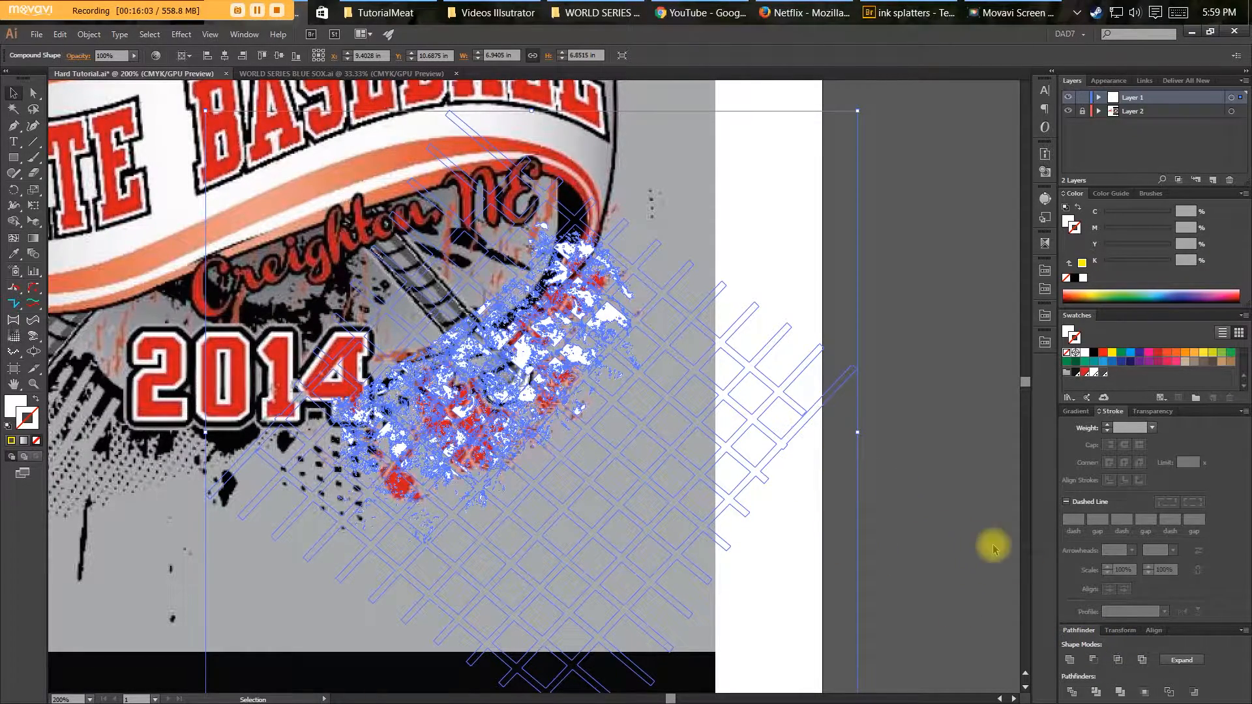
{"action": "left_click", "coordinate": [1174, 659]}
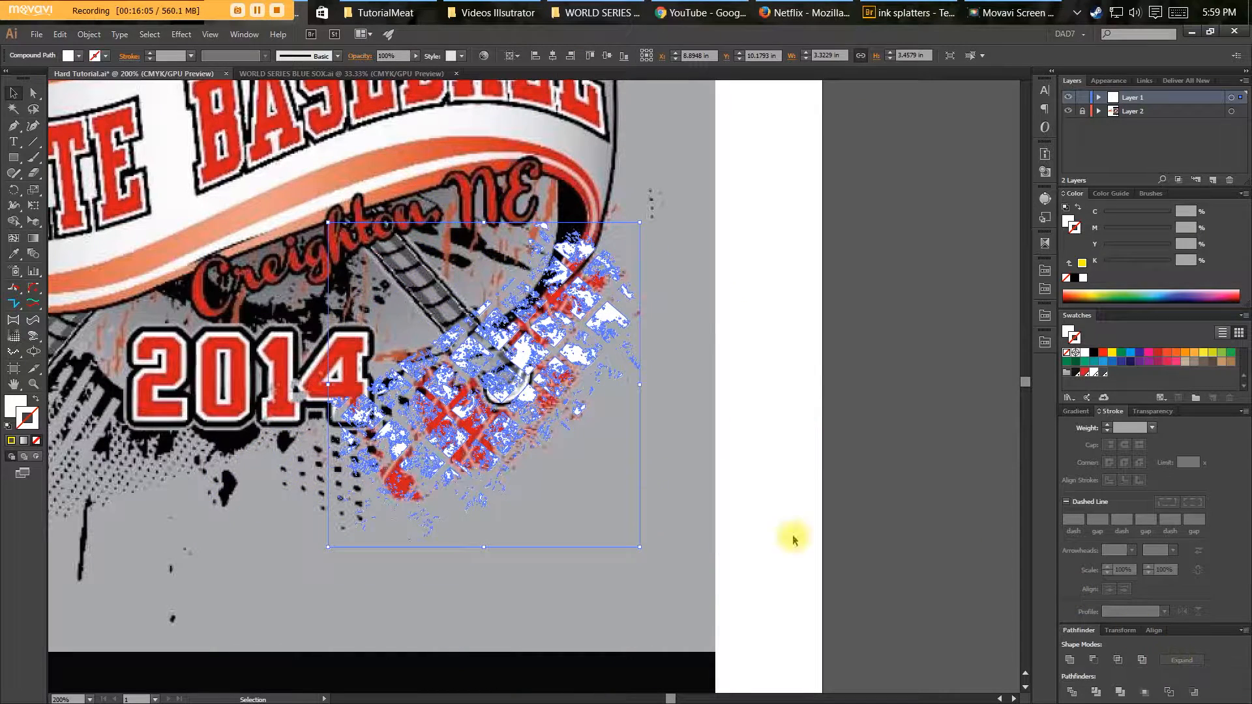
Fill the grid-cut grunge texture with the Red PANTONE 186 C swatch and deselect it.
{"action": "left_click", "coordinate": [1083, 374]}
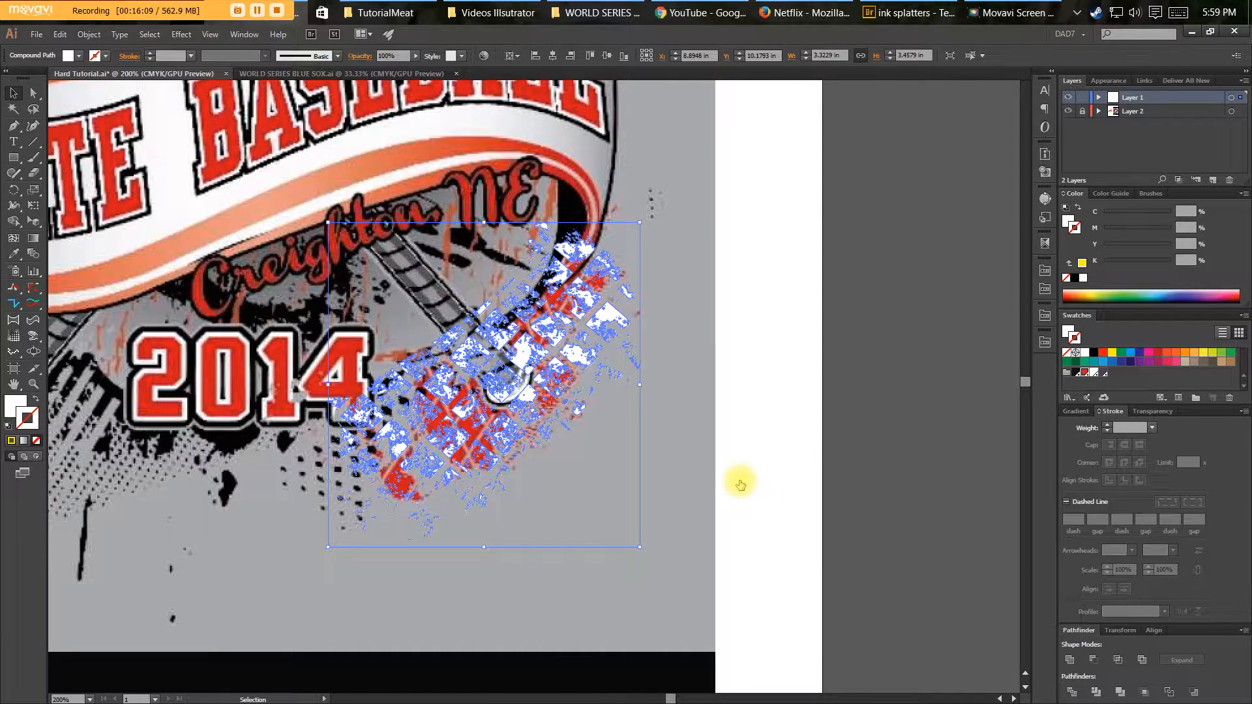
{"action": "key", "text": "z"}
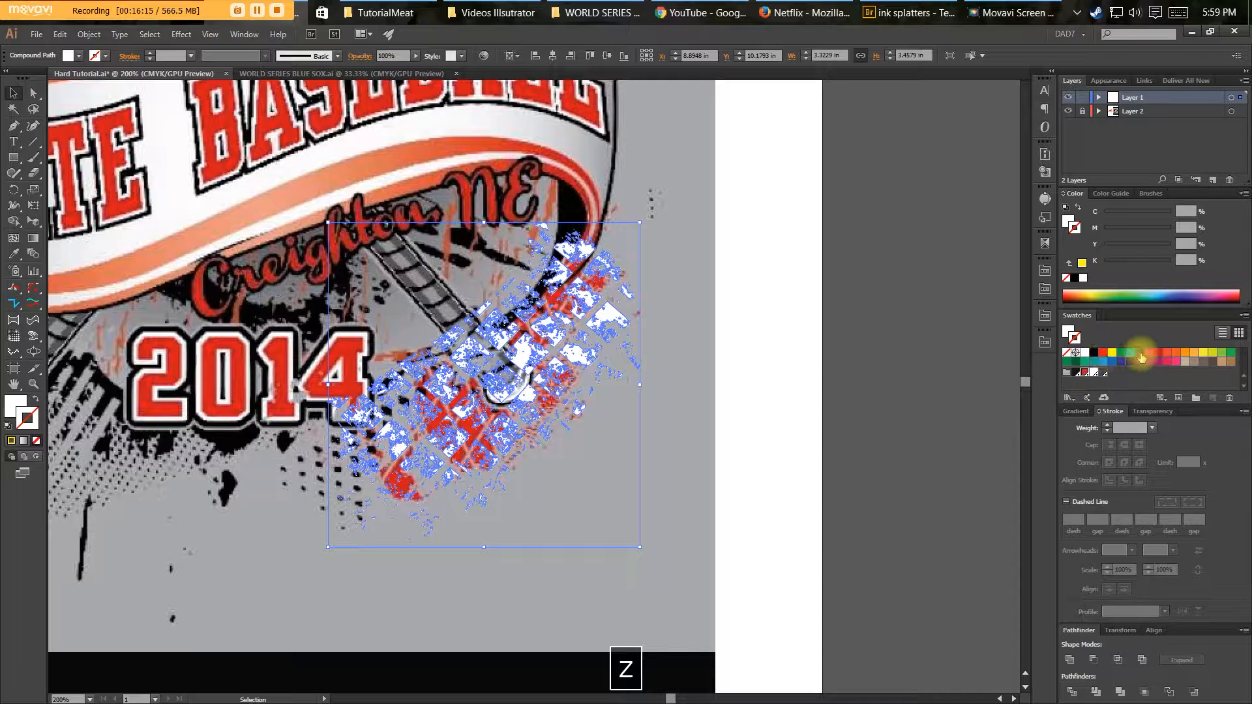
{"action": "key", "text": "x"}
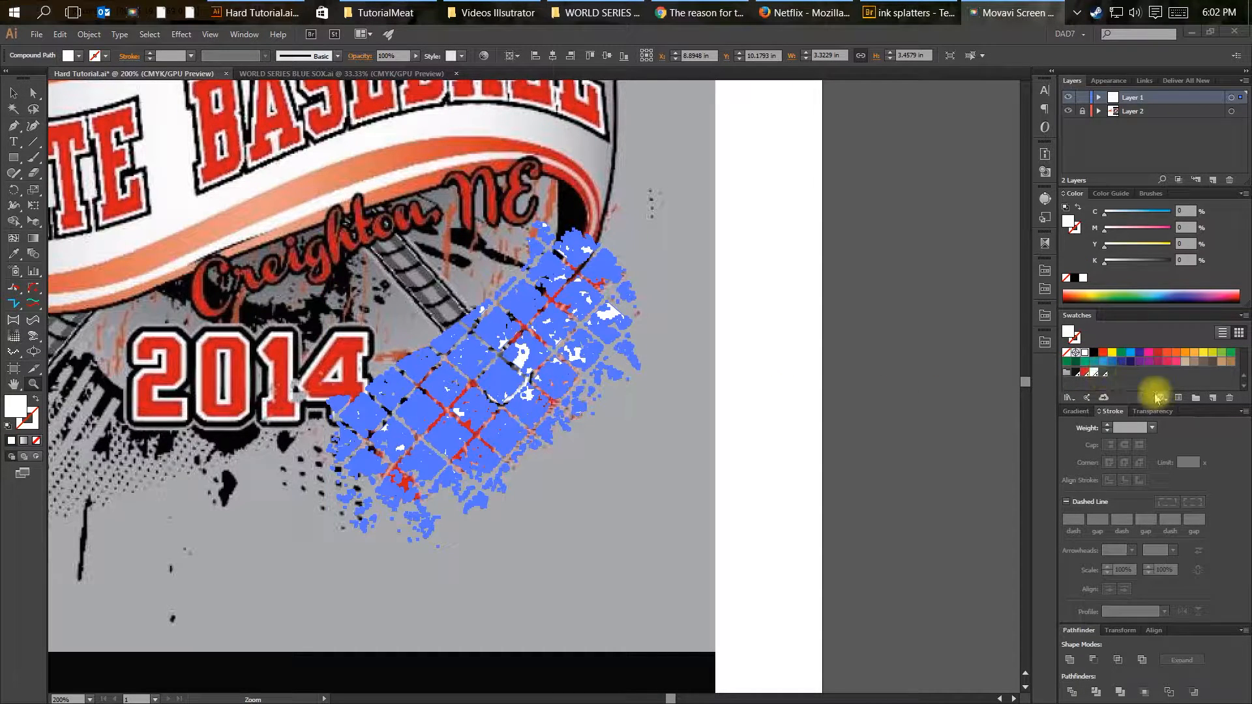
{"action": "left_click", "coordinate": [1086, 373]}
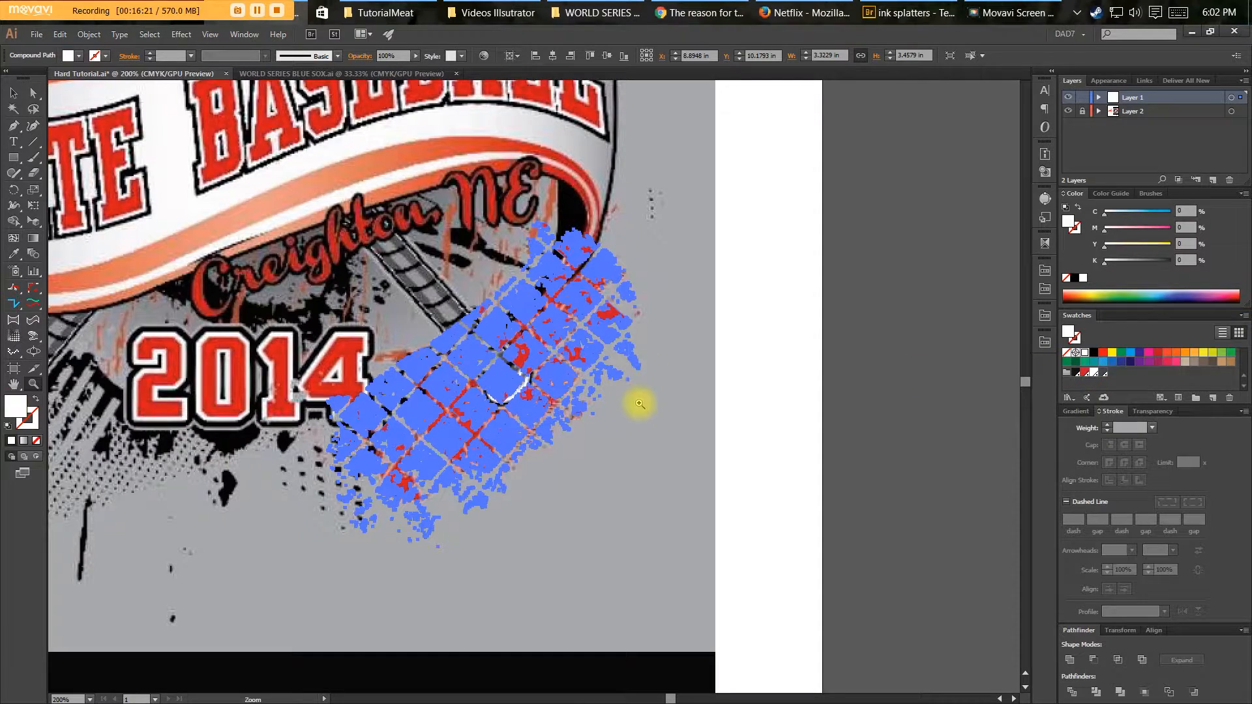
{"action": "key", "text": "v"}
{"action": "left_click", "coordinate": [679, 420]}
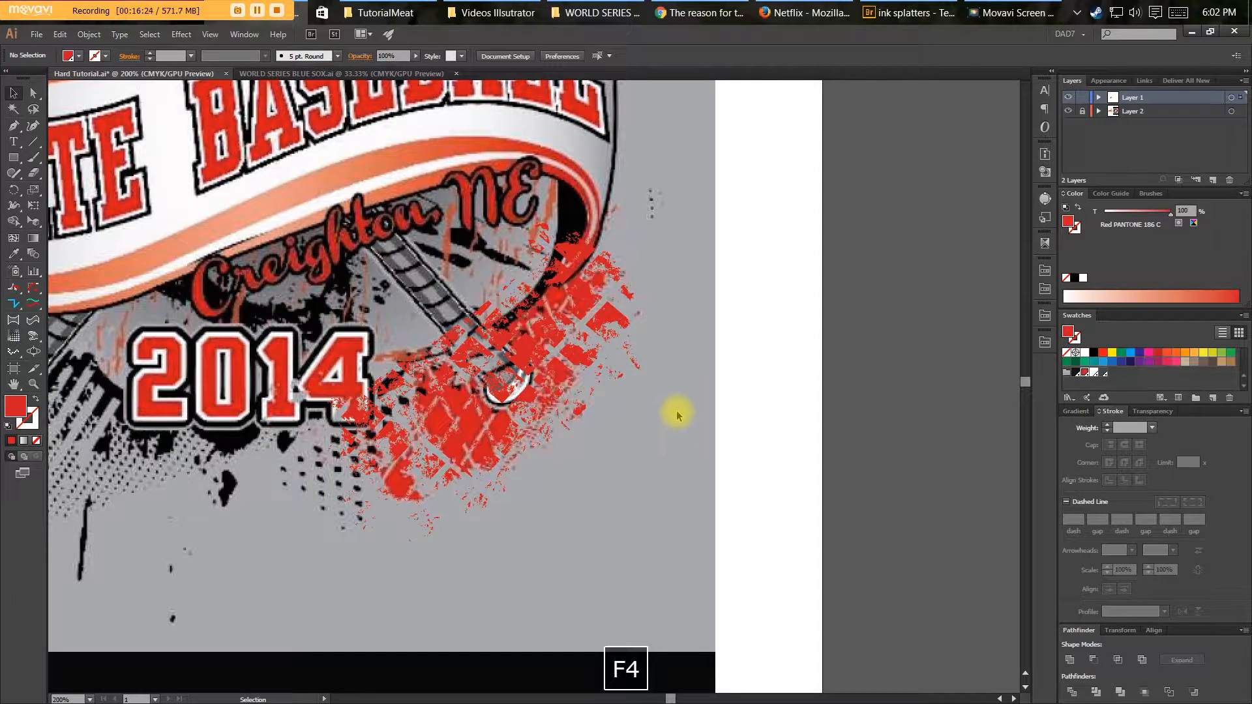
Unhide the shield artwork, then cut the red grid-cut grunge texture and paste it directly behind the shield.
{"action": "key", "text": "F4"}
{"action": "key", "text": "v"}
{"action": "left_click", "coordinate": [662, 432]}
{"action": "left_click", "coordinate": [531, 363]}
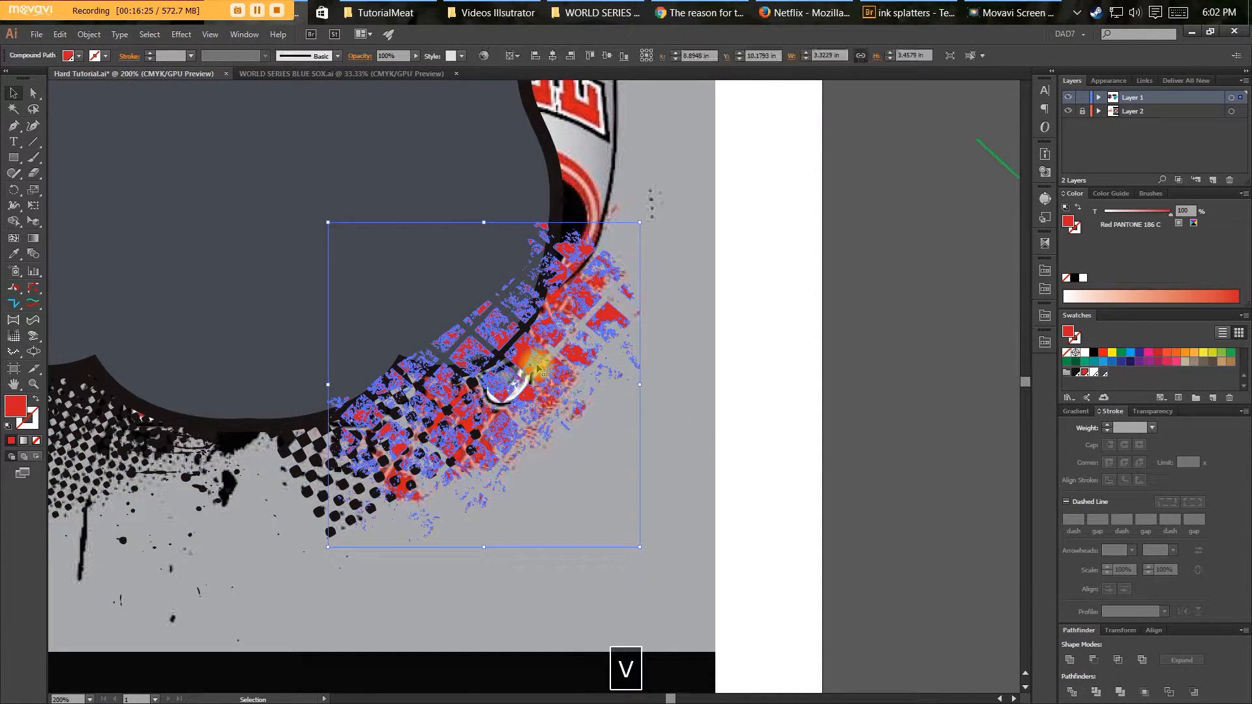
{"action": "key", "text": "a"}
{"action": "key", "text": "space"}
{"action": "left_click_drag", "start_coordinate": [575, 424], "coordinate": [685, 476]}
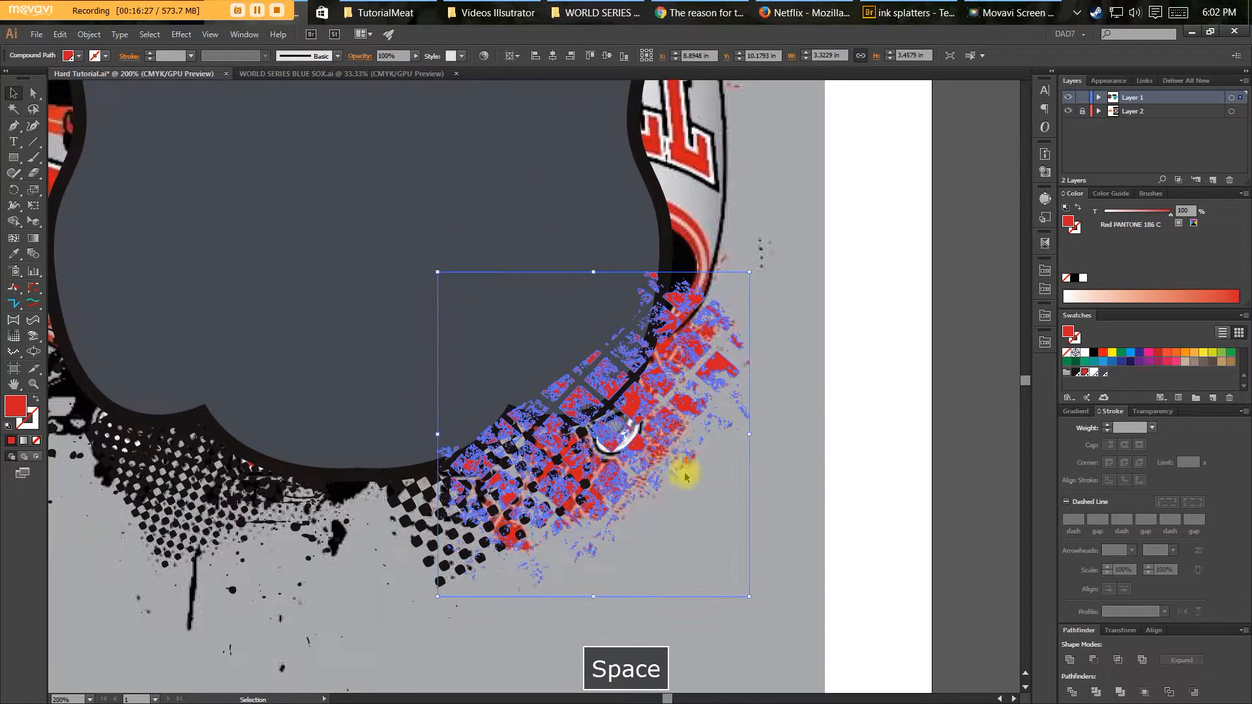
{"action": "key", "text": "ctrl+x"}
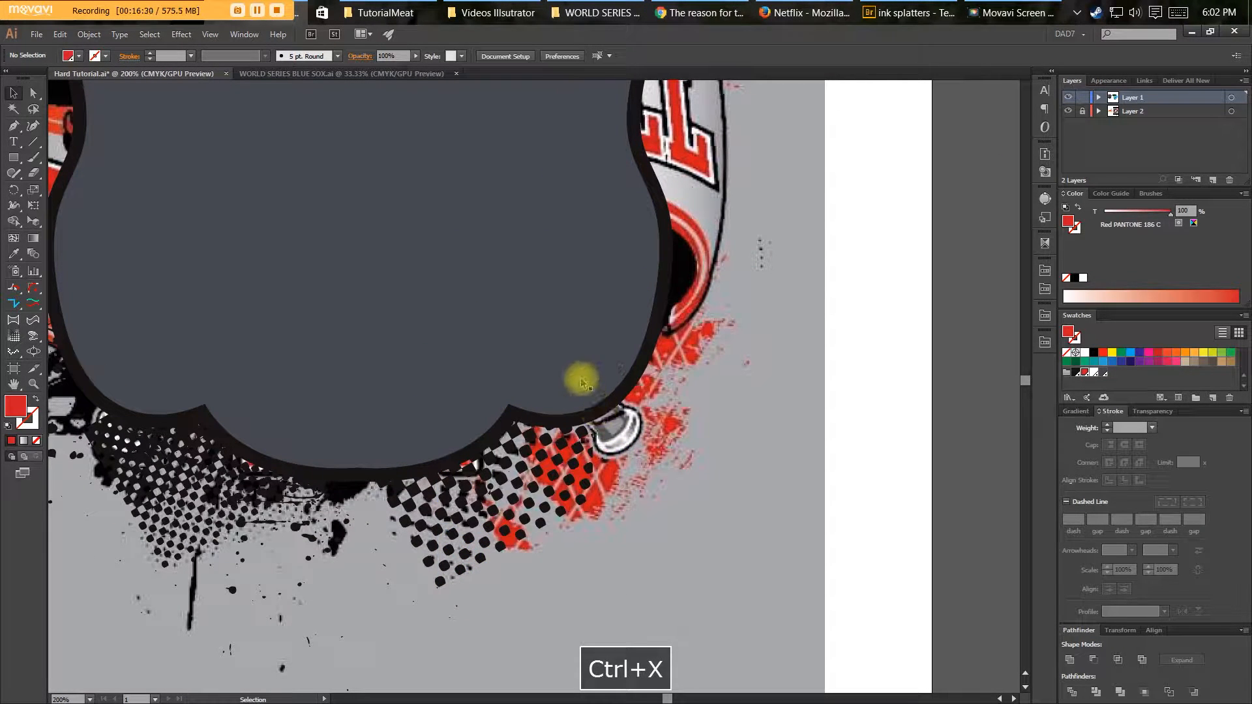
{"action": "left_click", "coordinate": [581, 381]}
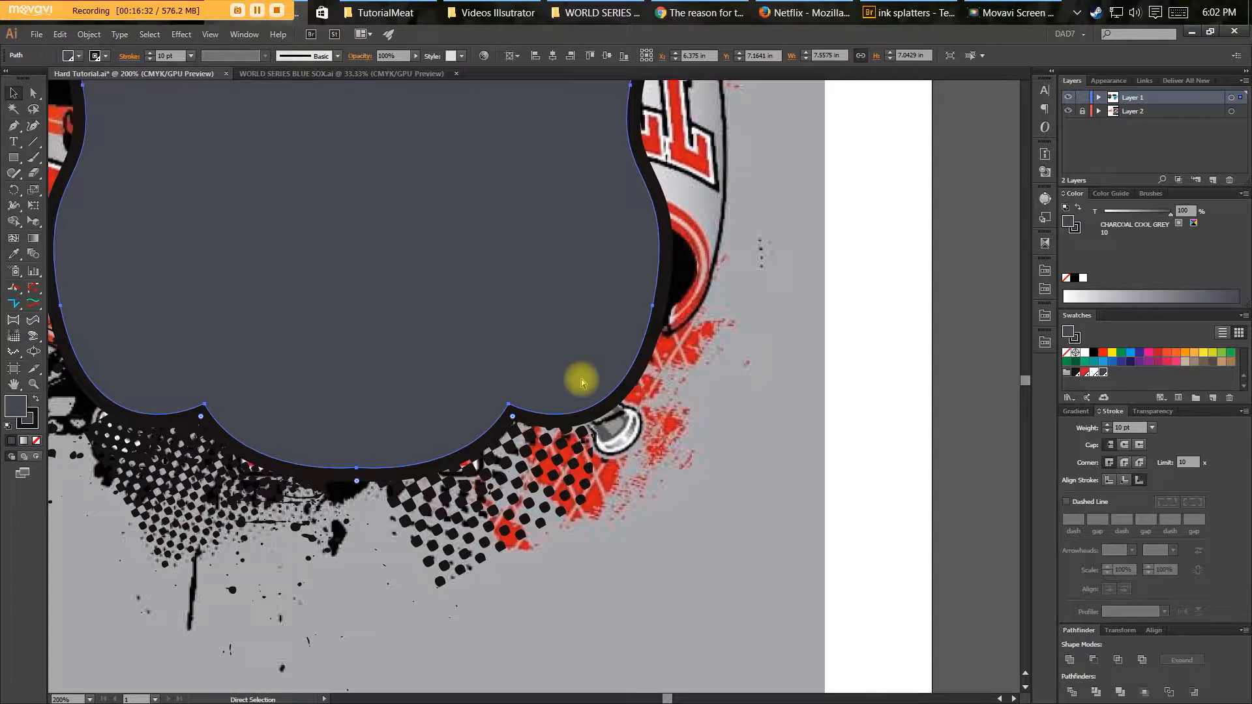
{"action": "key", "text": "ctrl+b"}
{"action": "key", "text": "v"}
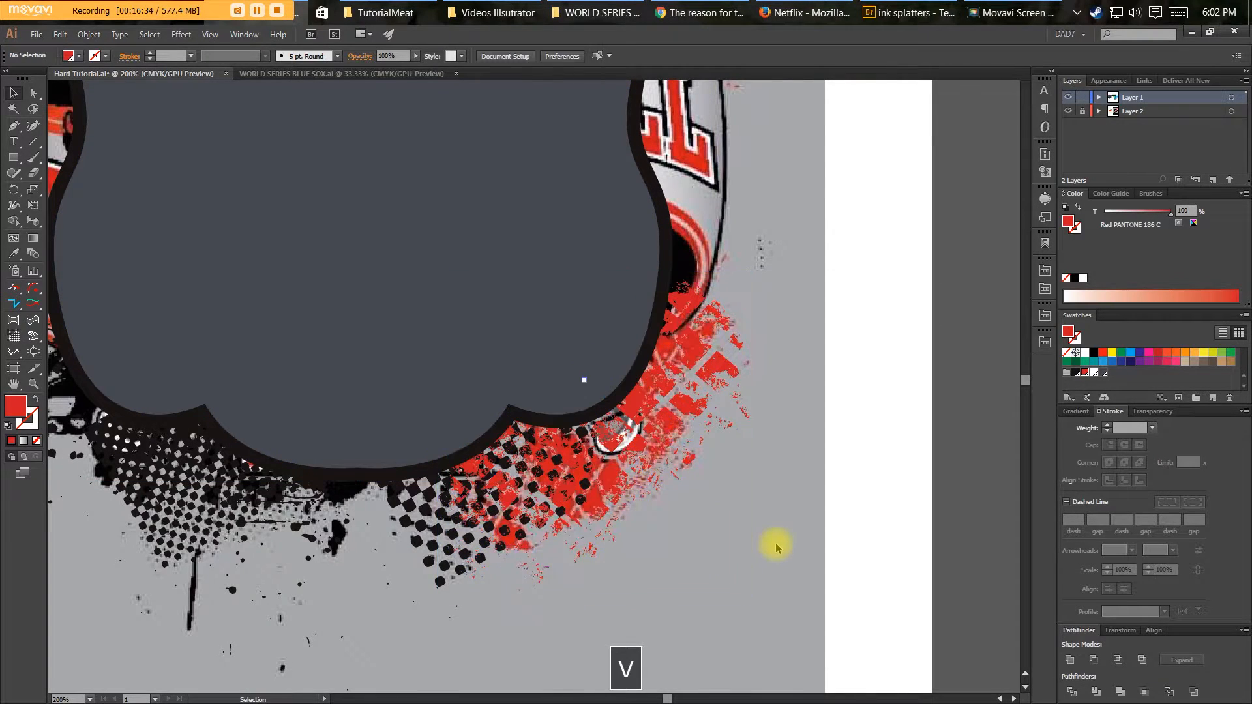
Remove the grey shield temporarily to examine the reference artwork beneath it, and undo the removal.
{"action": "mouse_move", "coordinate": [774, 537]}
{"action": "left_mouse_down"}
{"action": "mouse_move", "coordinate": [819, 502]}
{"action": "mouse_move", "coordinate": [763, 514]}
{"action": "left_mouse_up"}
{"action": "key", "text": "ctrl+minus"}
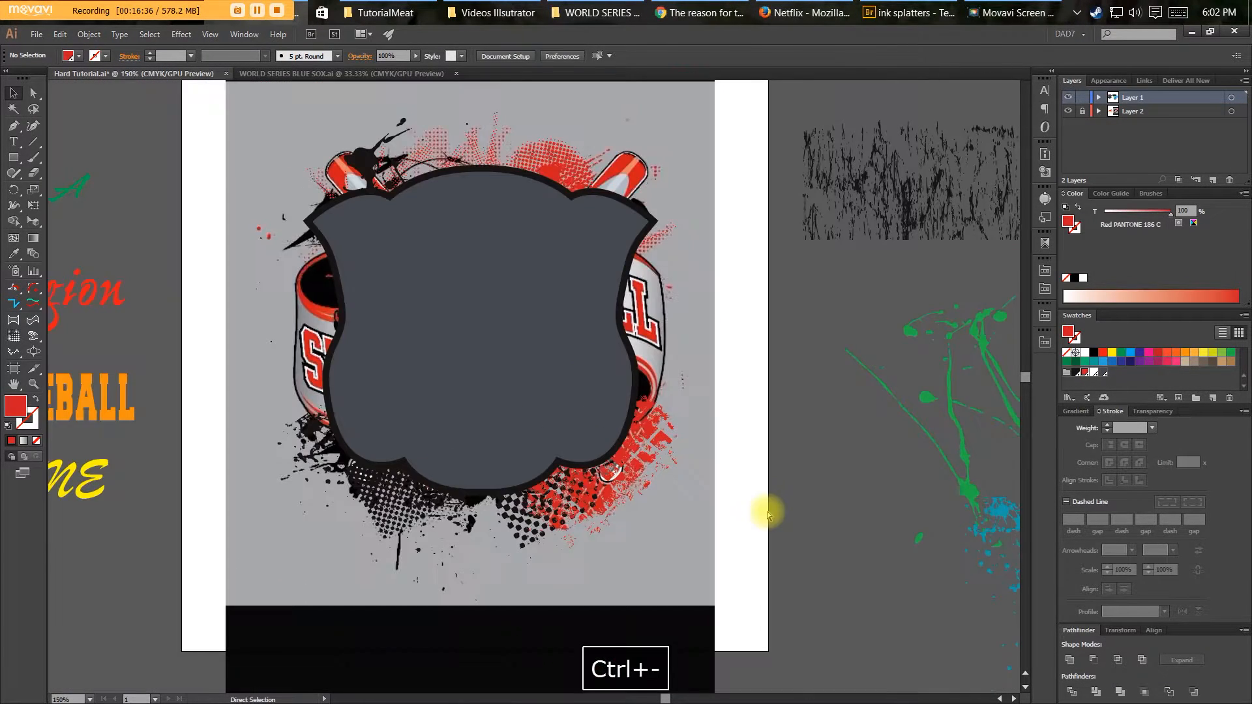
{"action": "left_click", "coordinate": [558, 232]}
{"action": "key", "text": "Delete"}
{"action": "key", "text": "ctrl+plus"}
{"action": "left_click_drag", "start_coordinate": [508, 236], "coordinate": [488, 298]}
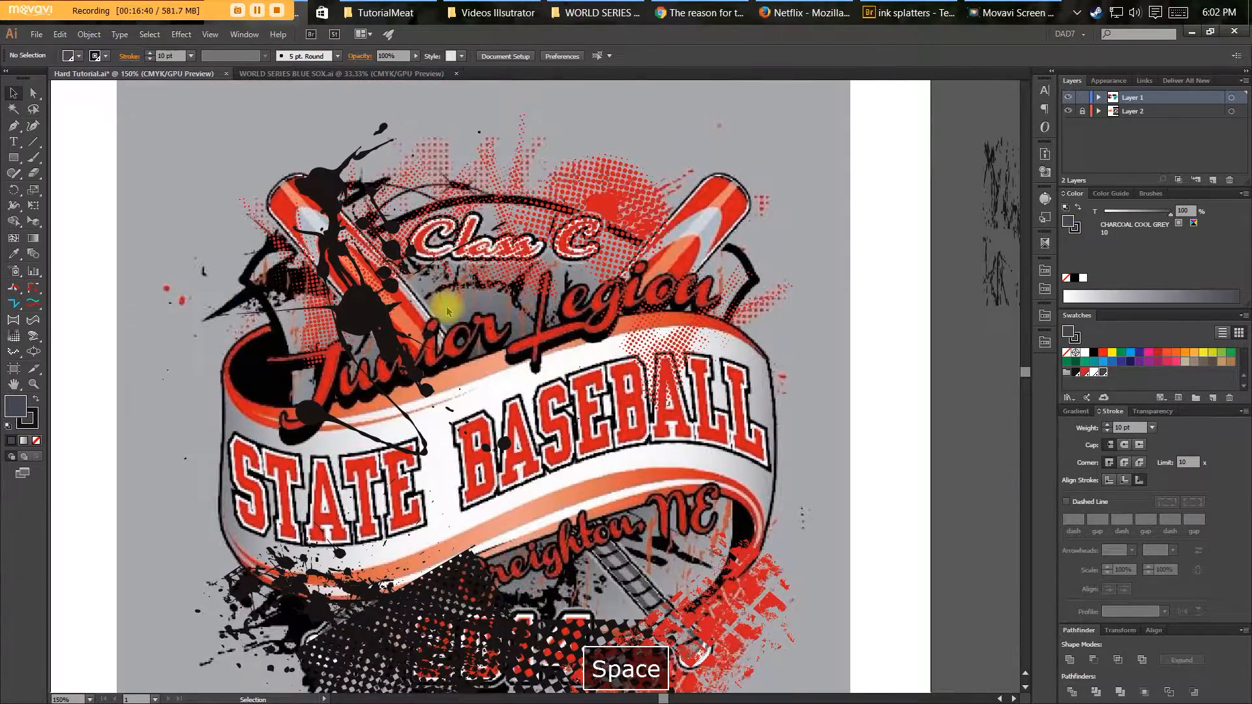
{"action": "left_click_drag", "start_coordinate": [425, 479], "coordinate": [391, 405]}
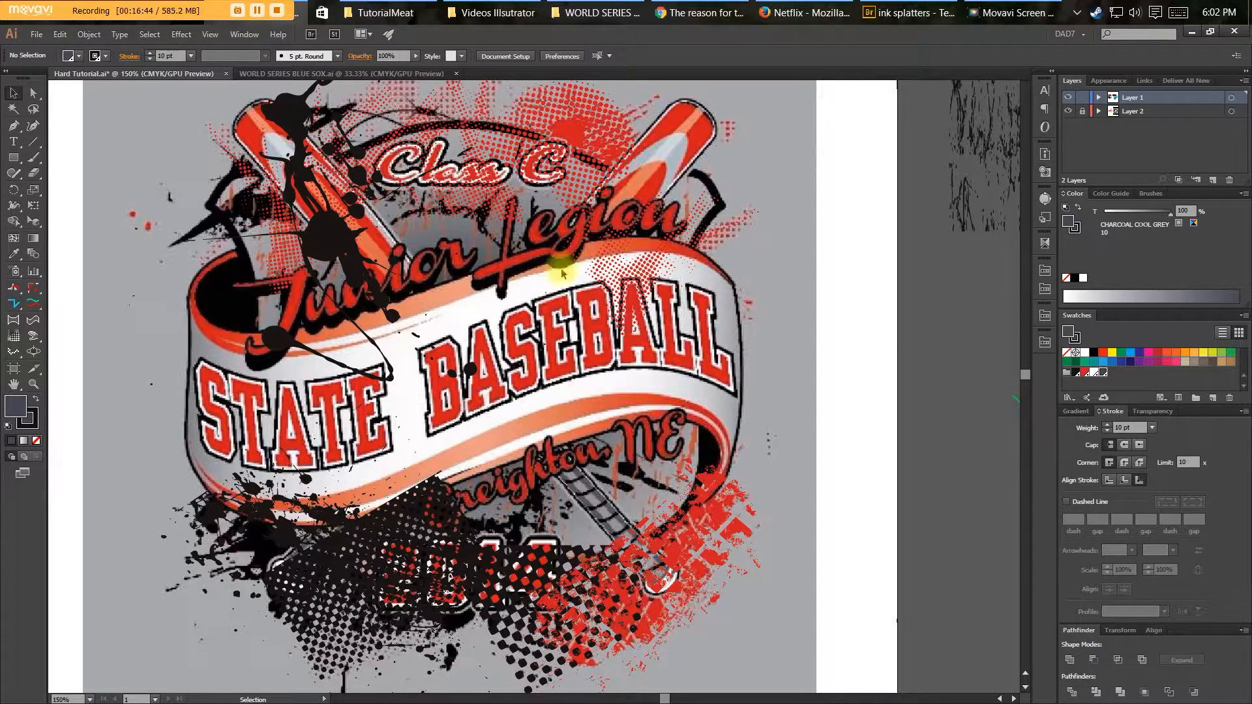
{"action": "left_click_drag", "start_coordinate": [588, 316], "coordinate": [551, 337]}
{"action": "key", "text": "ctrl+z"}
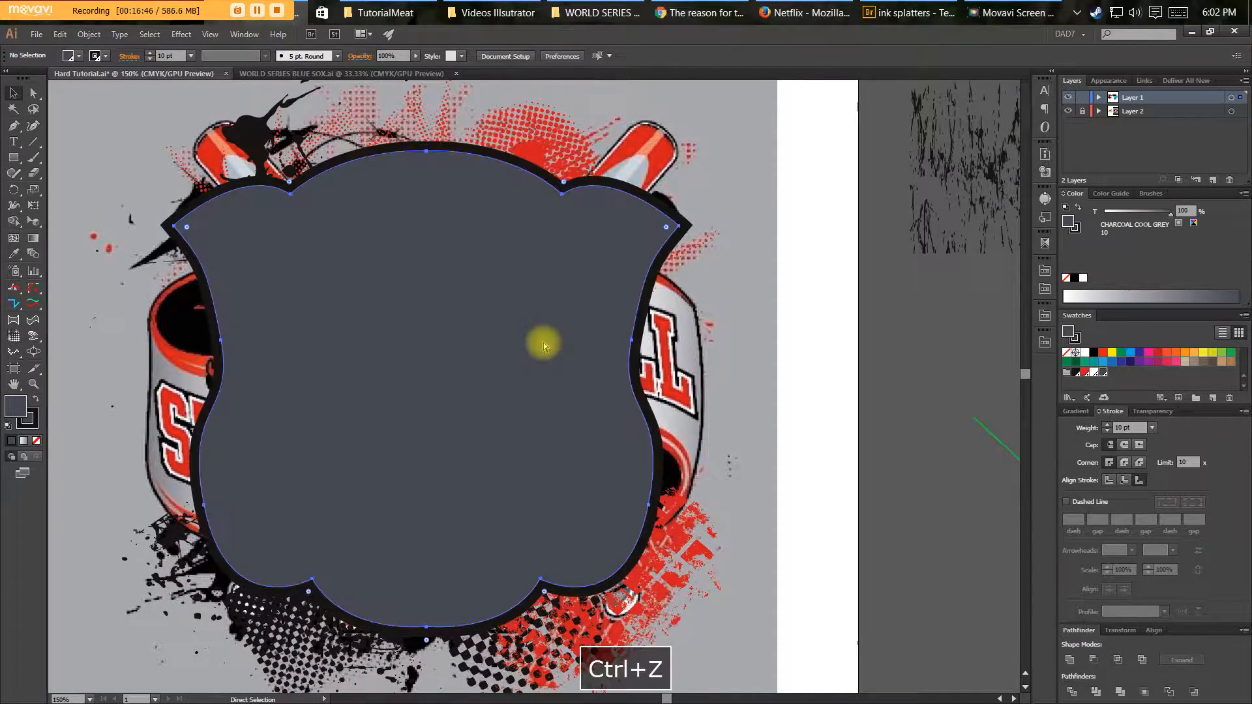
Move the black streaked grunge texture in front of the shield's upper half and fill it with Red PANTONE 186 C.
{"action": "key", "text": "space"}
{"action": "left_click_drag", "start_coordinate": [823, 398], "coordinate": [592, 438]}
{"action": "left_click", "coordinate": [835, 253]}
{"action": "key", "text": "space"}
{"action": "left_click_drag", "start_coordinate": [799, 253], "coordinate": [168, 350]}
{"action": "key", "text": "space"}
{"action": "left_click_drag", "start_coordinate": [558, 361], "coordinate": [693, 384]}
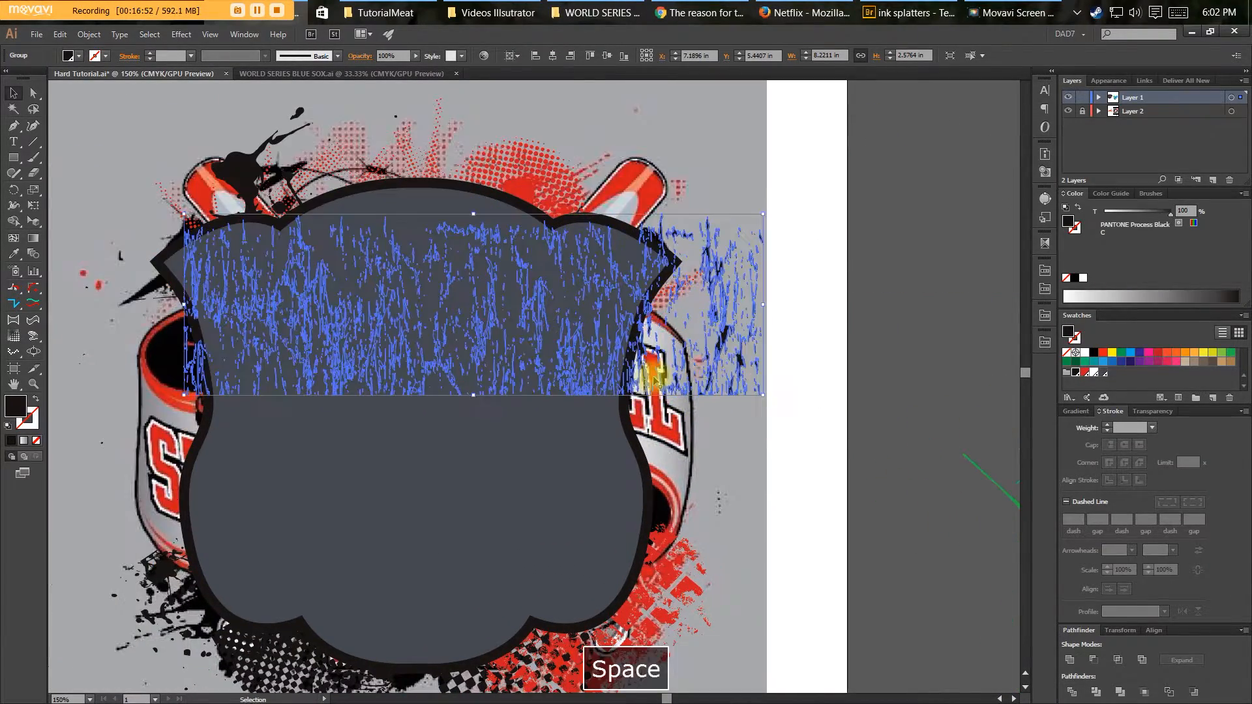
{"action": "key", "text": "ctrl+shift+bracketright"}
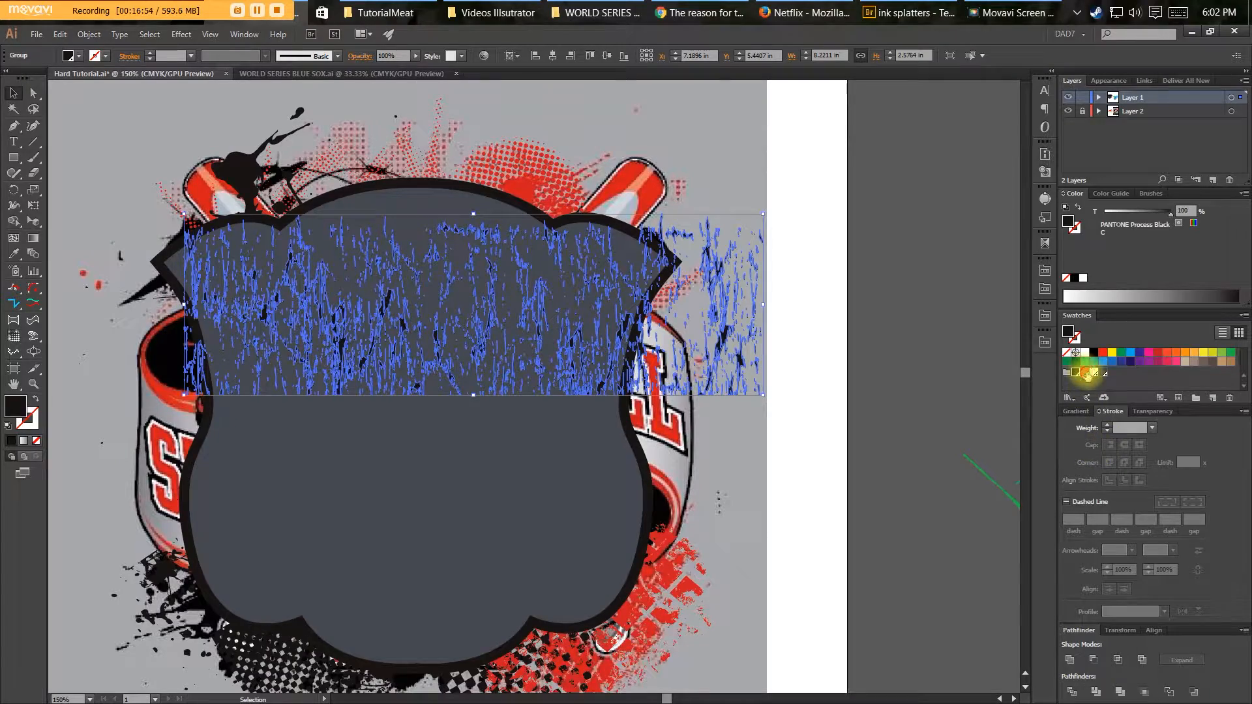
{"action": "left_click", "coordinate": [1085, 373]}
Duplicate the red streaked texture below the original, rotate the copy 180°, and place it over the shield's lower end.
{"action": "key", "text": "v"}
{"action": "left_click_drag", "start_coordinate": [385, 318], "coordinate": [400, 541]}
{"action": "key", "text": "r"}
{"action": "left_click_drag", "start_coordinate": [637, 527], "coordinate": [206, 571]}
{"action": "key", "text": "v"}
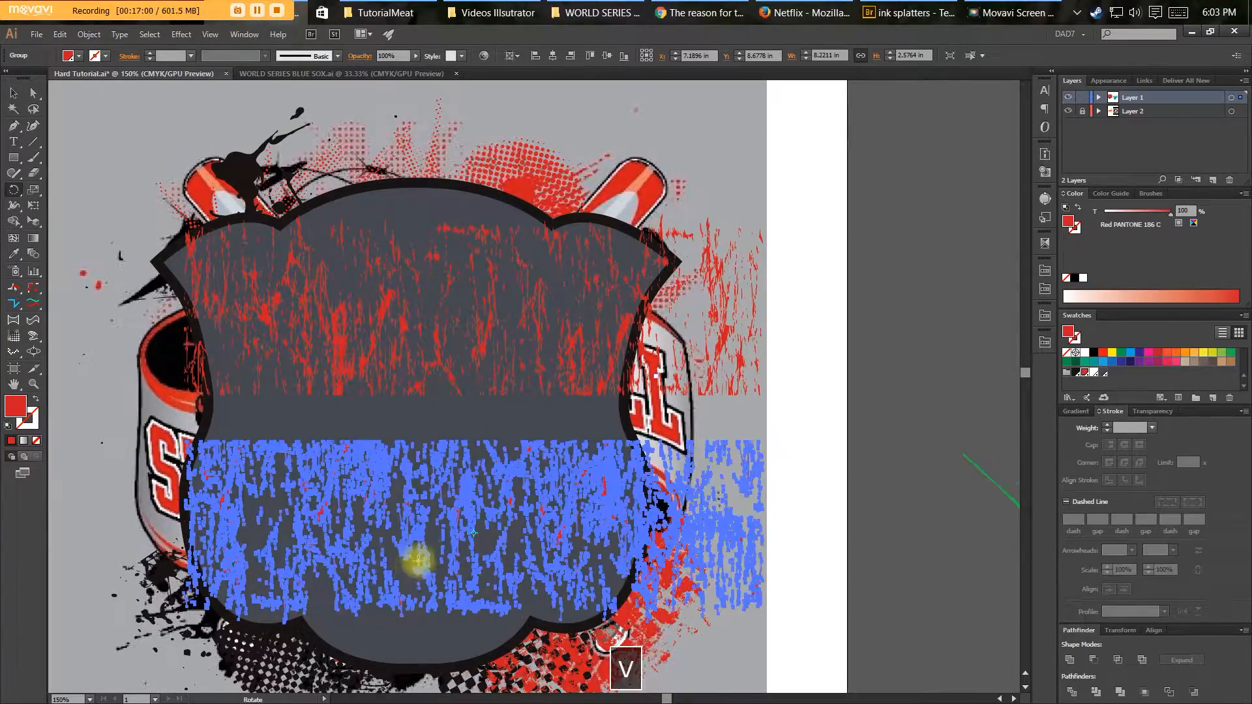
{"action": "left_click_drag", "start_coordinate": [444, 560], "coordinate": [444, 591]}
{"action": "key", "text": "ctrl+z"}
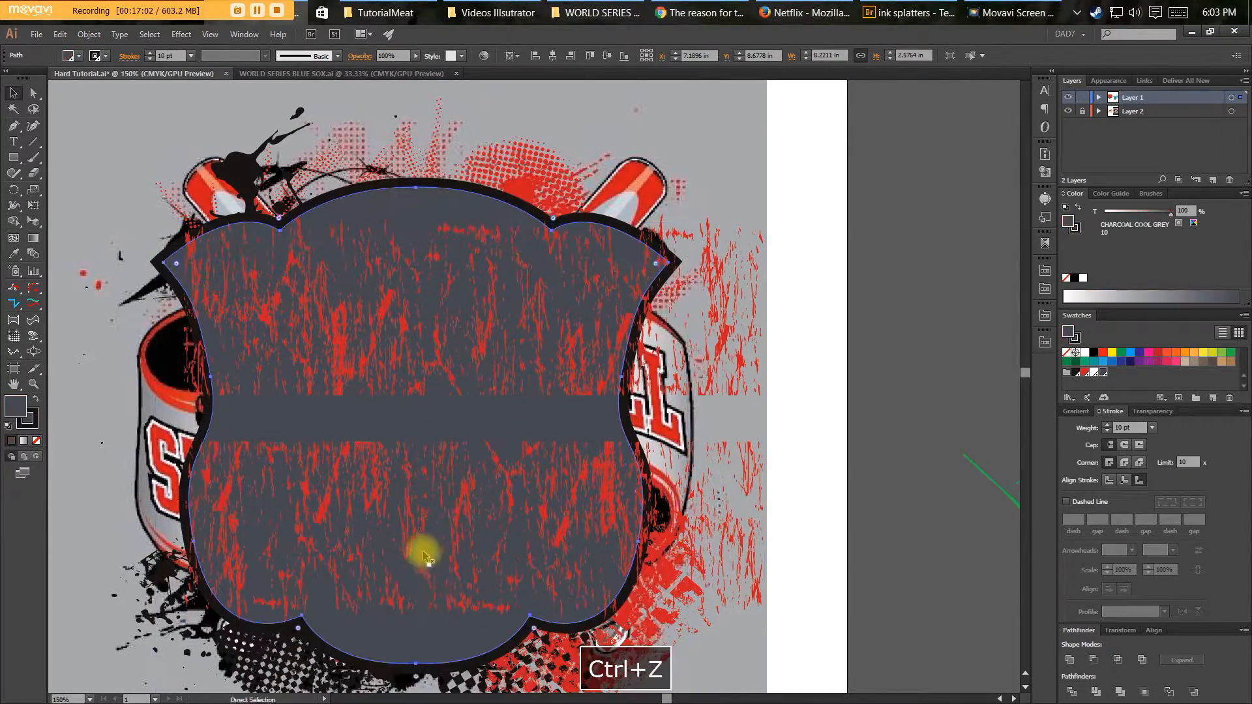
{"action": "left_click_drag", "start_coordinate": [405, 551], "coordinate": [402, 603]}
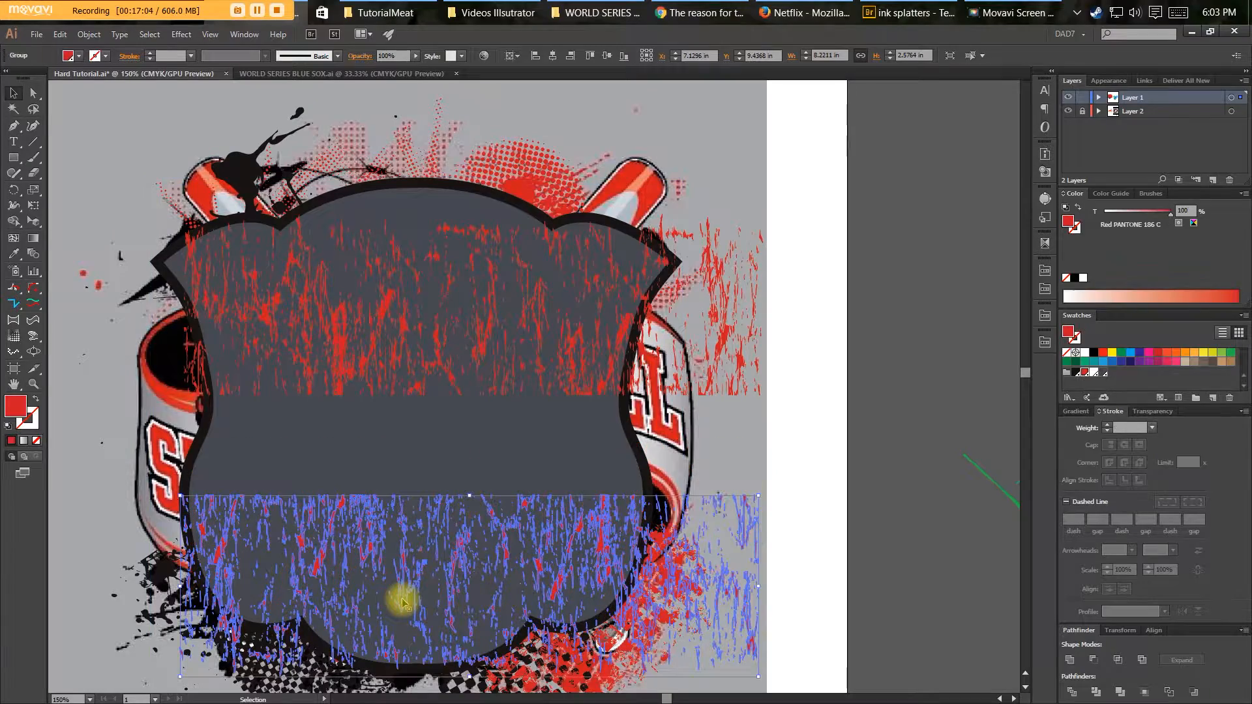
Group the upper and lower red streaked textures together.
{"action": "key", "text": "v"}
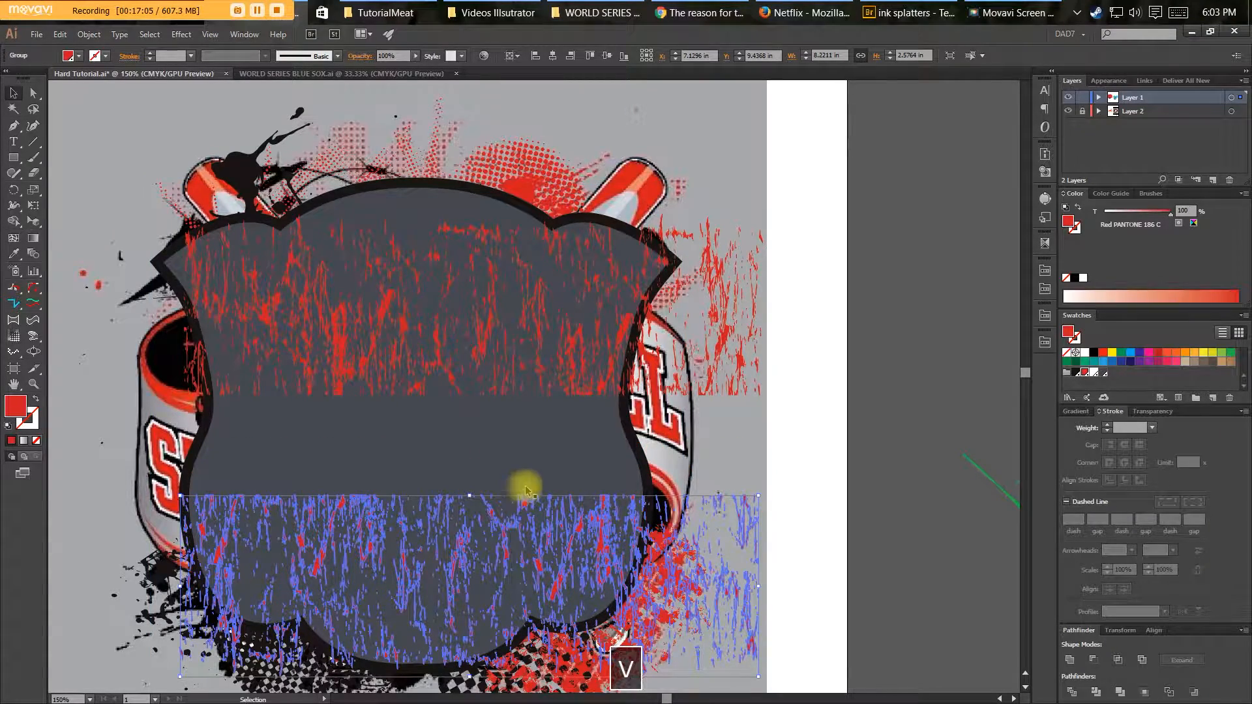
{"action": "left_click", "coordinate": [571, 380], "text": "shift"}
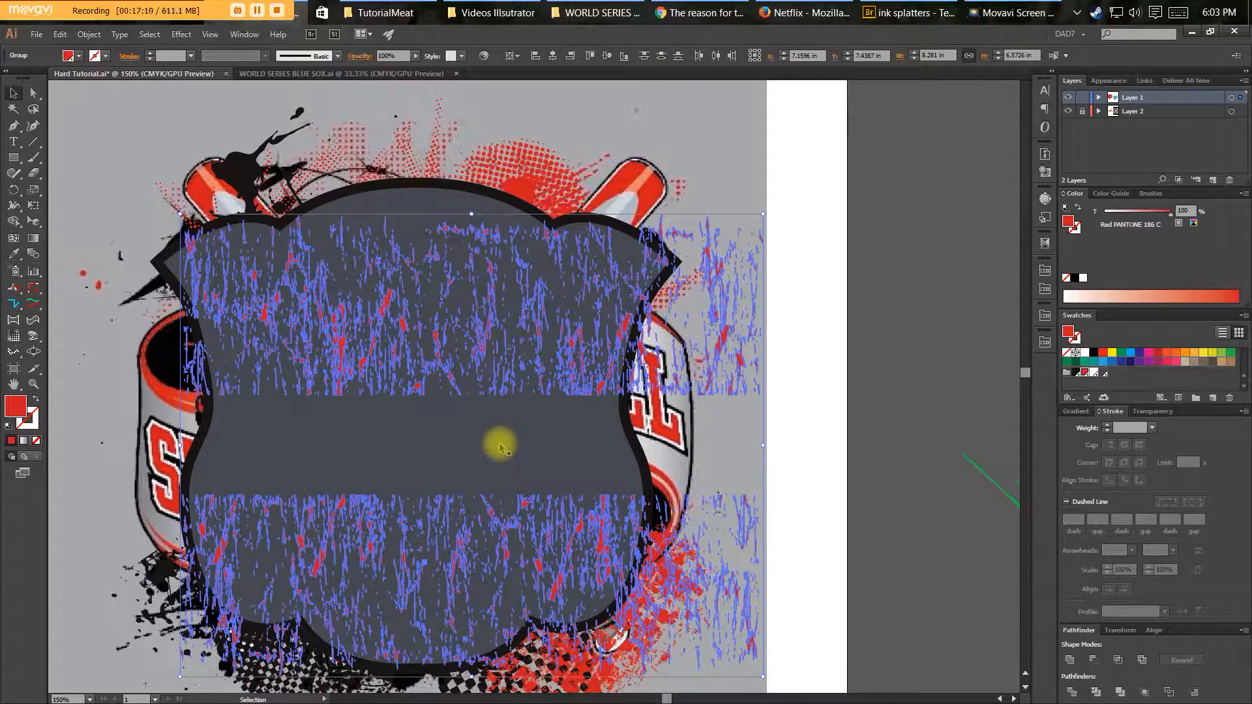
{"action": "key", "text": "a"}
{"action": "key", "text": "ctrl+g"}
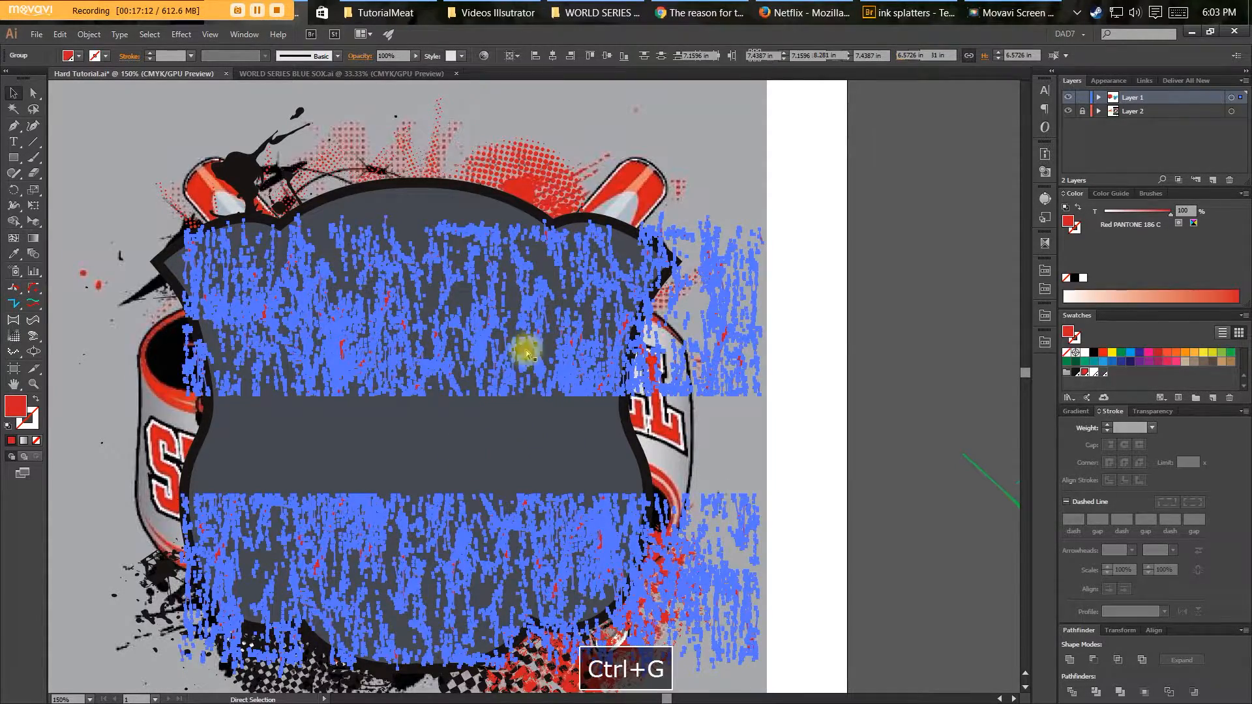
Copy the grey shield, paste the copy in front, and remove the copy's stroke.
{"action": "key", "text": "v"}
{"action": "left_click", "coordinate": [527, 450]}
{"action": "key", "text": "a"}
{"action": "key", "text": "ctrl+c"}
{"action": "key", "text": "v"}
{"action": "key", "text": "ctrl+f"}
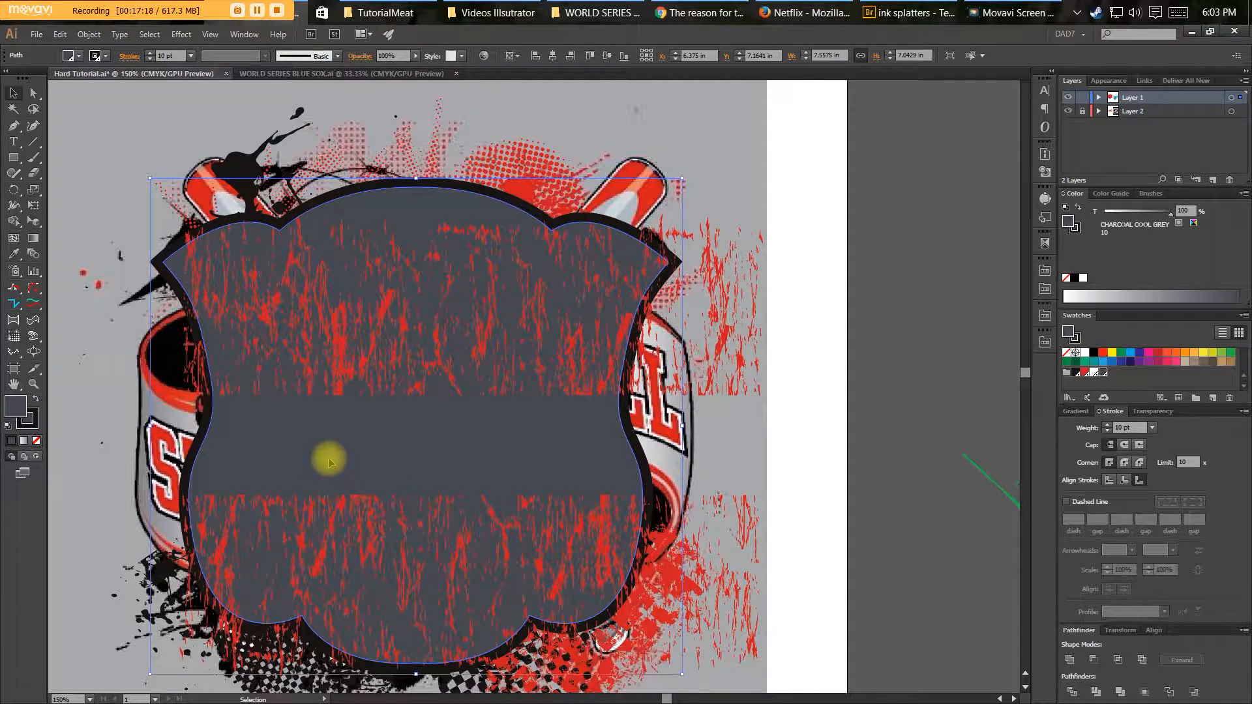
{"action": "left_click_drag", "start_coordinate": [328, 461], "coordinate": [455, 470]}
{"action": "key", "text": "ctrl+z"}
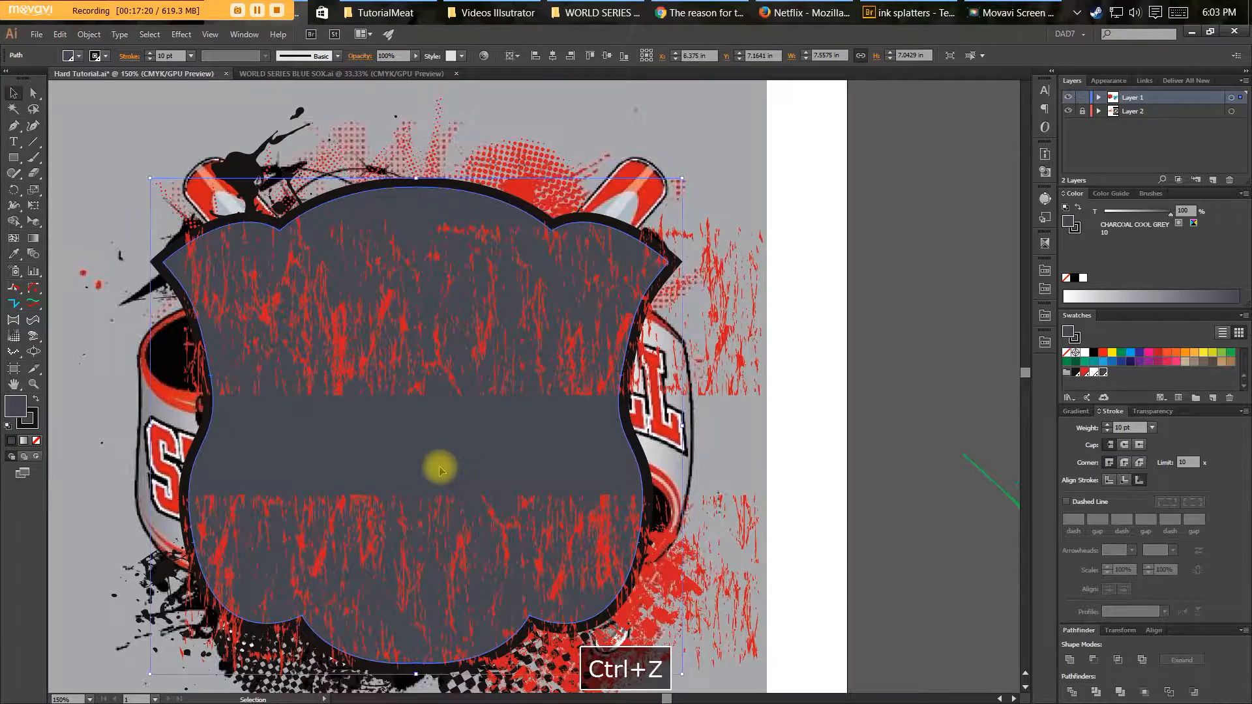
{"action": "key", "text": "x"}
{"action": "key", "text": "/"}
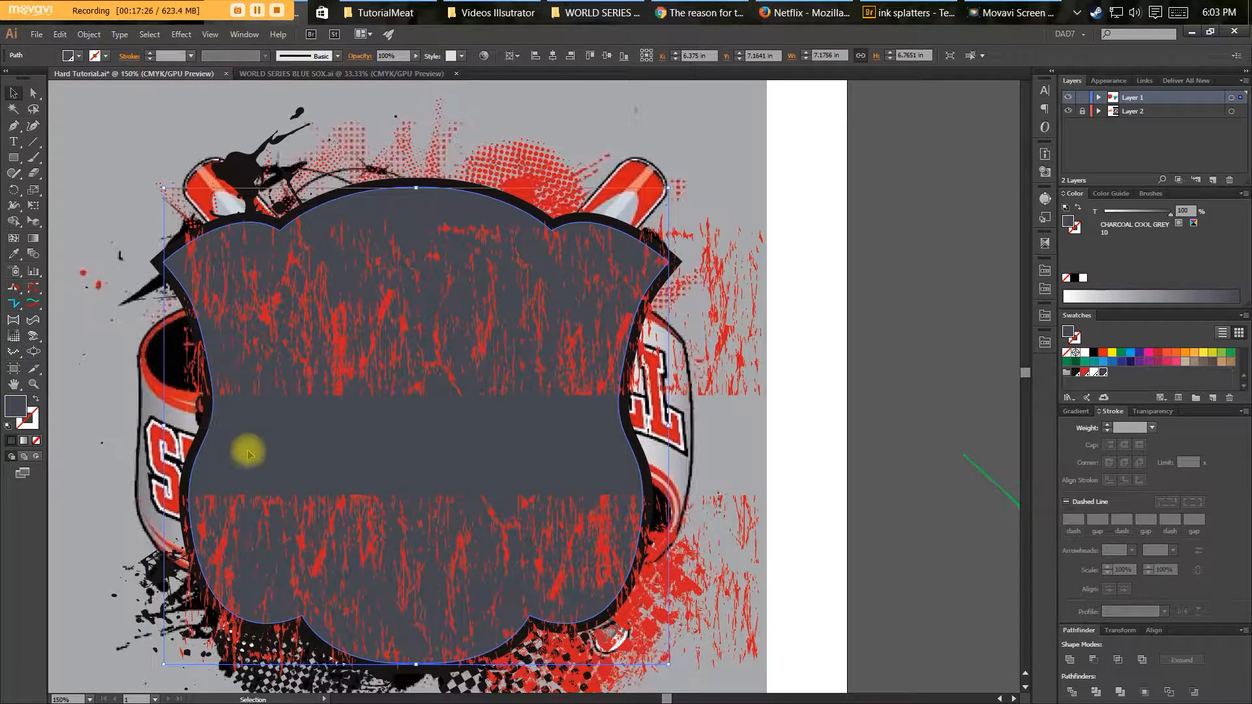
Intersect the strokeless shield copy with the grouped red textures as a compound shape, expand the result, and deselect it.
{"action": "key", "text": "v"}
{"action": "left_click", "coordinate": [337, 358], "text": "shift"}
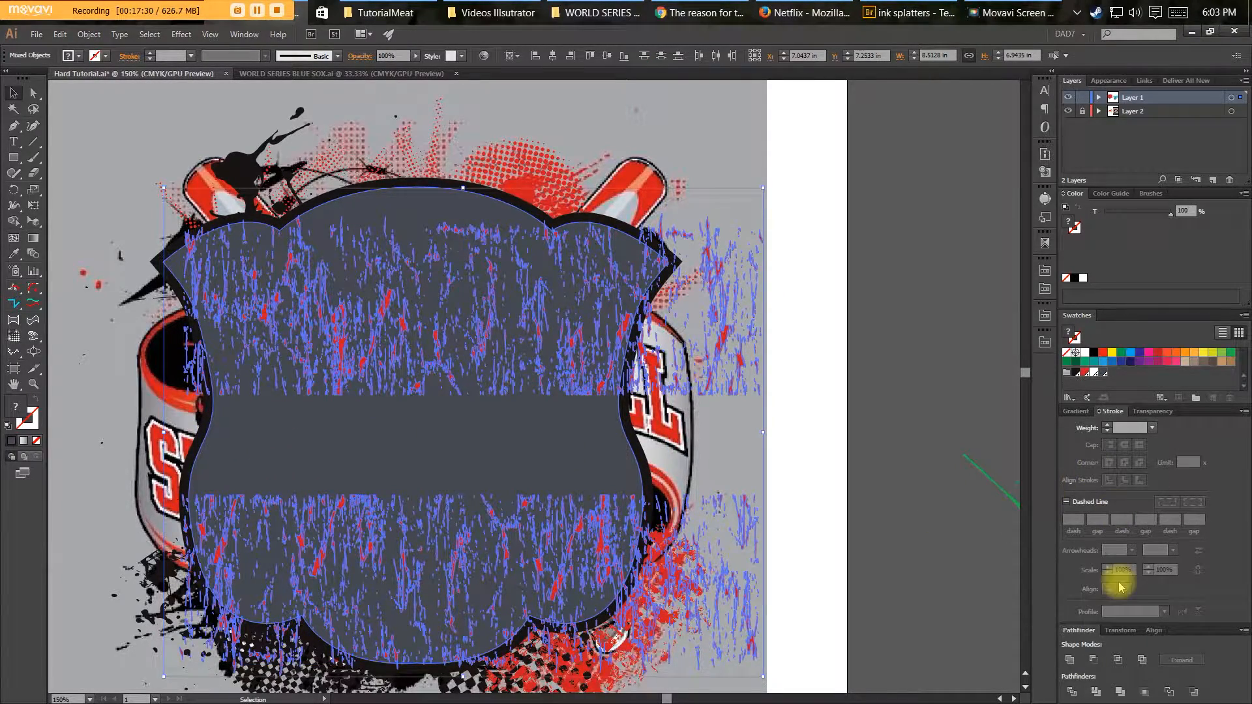
{"action": "left_click", "coordinate": [1117, 662], "text": "alt"}
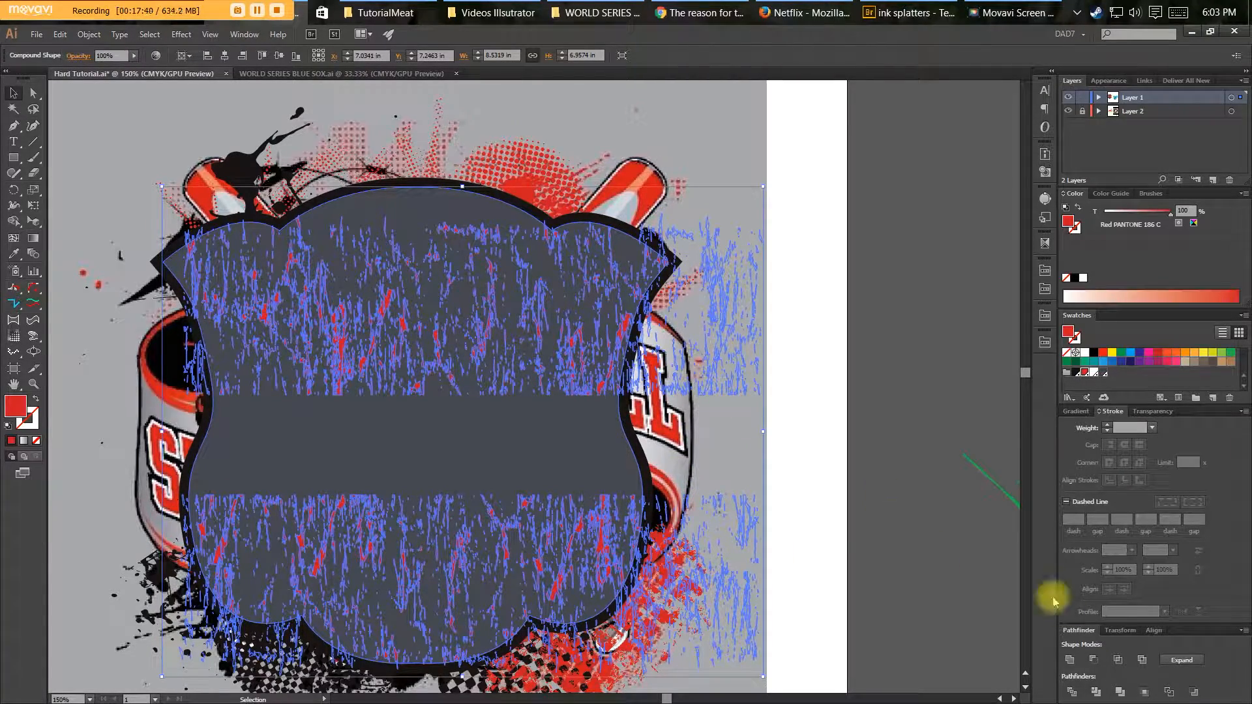
{"action": "left_click", "coordinate": [1178, 659]}
{"action": "left_click", "coordinate": [857, 494]}
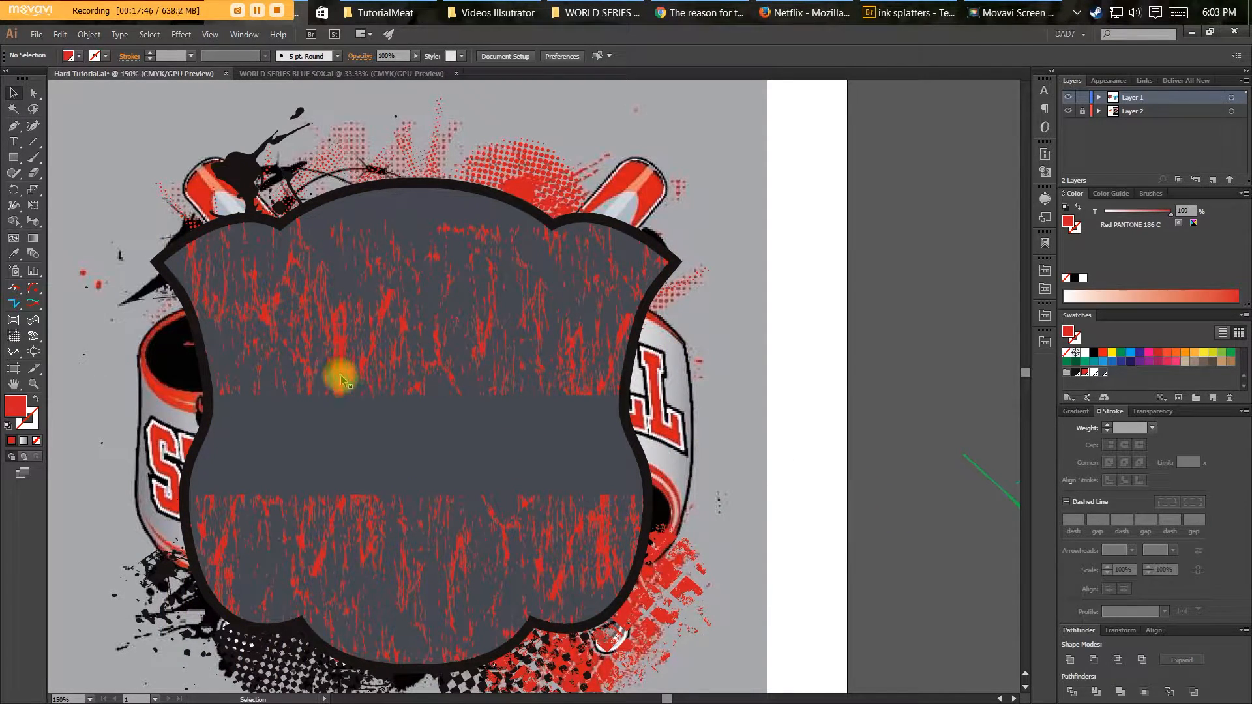
Delete the stray object below the shield artwork, over the reference's black bottom band.
{"action": "left_click_drag", "start_coordinate": [363, 405], "coordinate": [518, 374]}
{"action": "left_click_drag", "start_coordinate": [441, 406], "coordinate": [434, 371]}
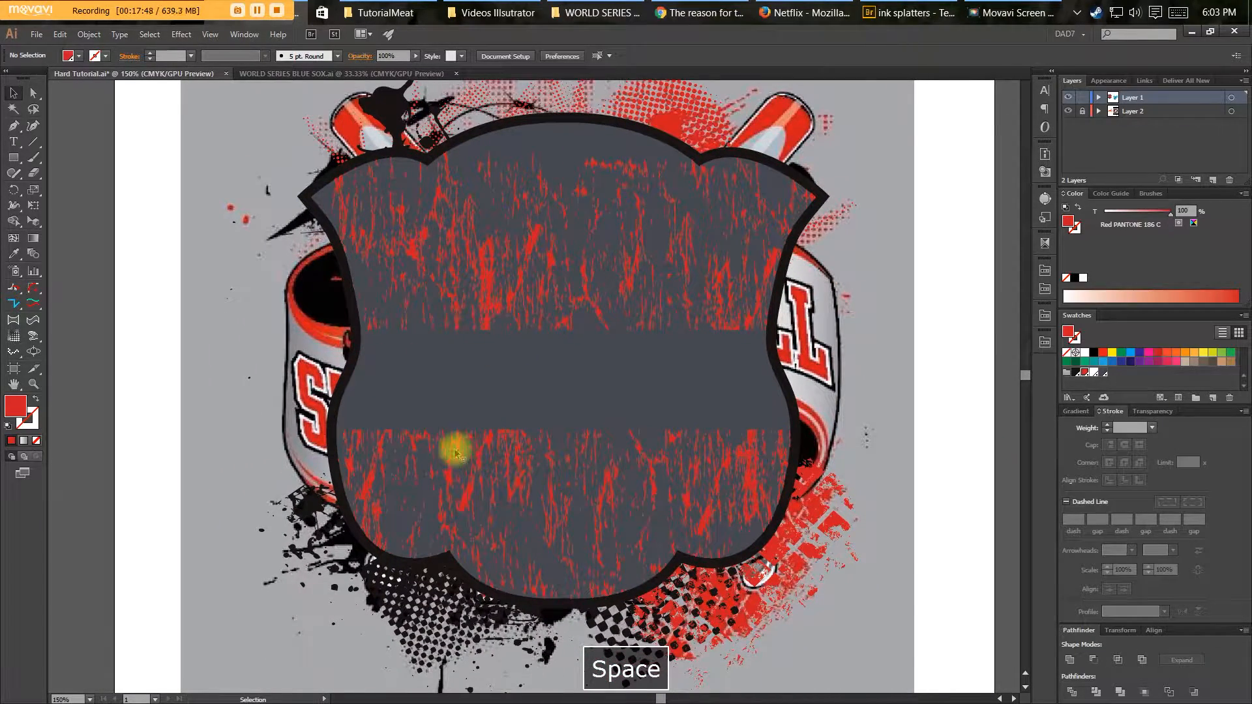
{"action": "key", "text": "ctrl+minus"}
{"action": "left_click_drag", "start_coordinate": [335, 145], "coordinate": [802, 587]}
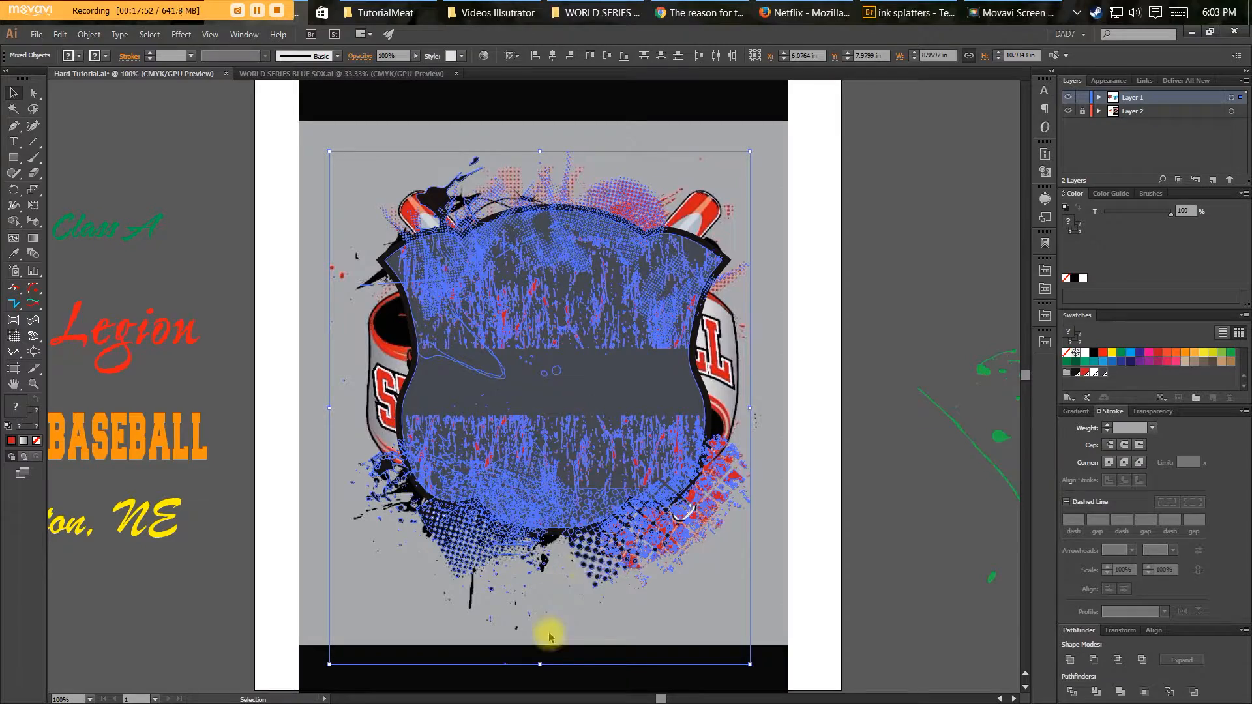
{"action": "key", "text": "a"}
{"action": "left_click_drag", "start_coordinate": [531, 657], "coordinate": [460, 678]}
{"action": "key", "text": "Delete"}
Select all the shield and grunge artwork and hide it to expose the reference design.
{"action": "key", "text": "v"}
{"action": "left_click_drag", "start_coordinate": [333, 123], "coordinate": [807, 611]}
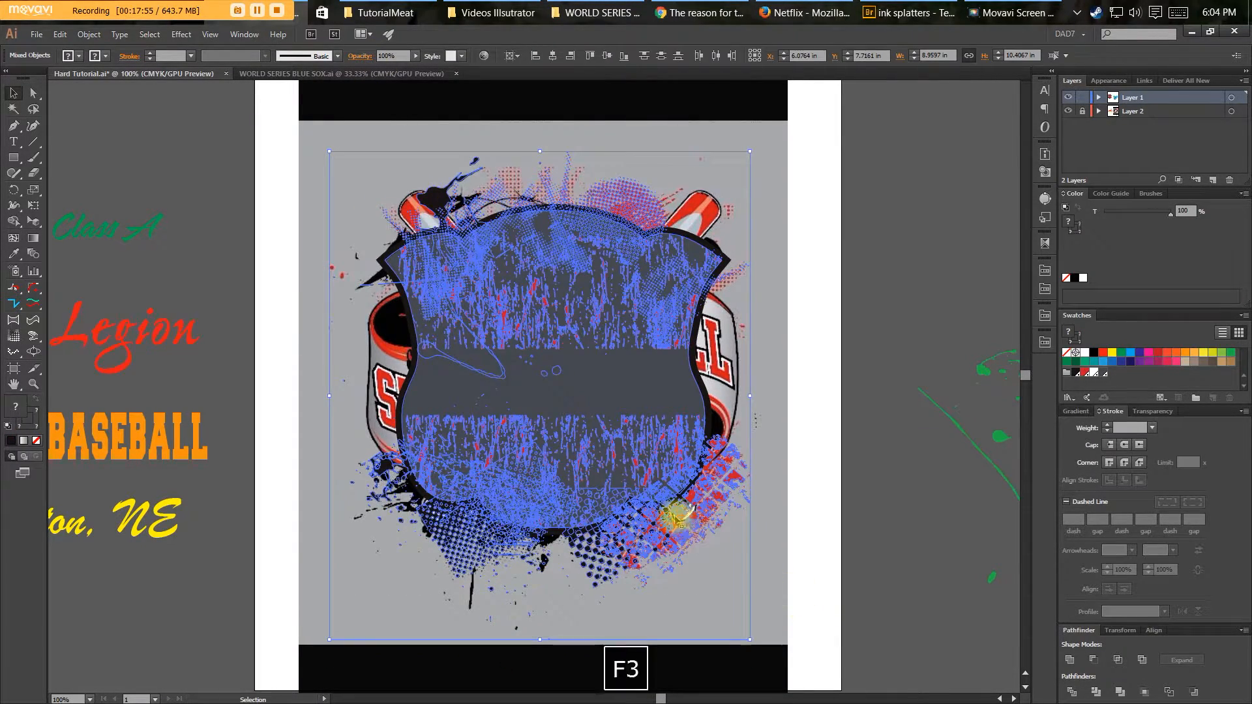
{"action": "key", "text": "F3"}
{"action": "left_click_drag", "start_coordinate": [594, 421], "coordinate": [562, 438]}
{"action": "key", "text": "ctrl+equal"}
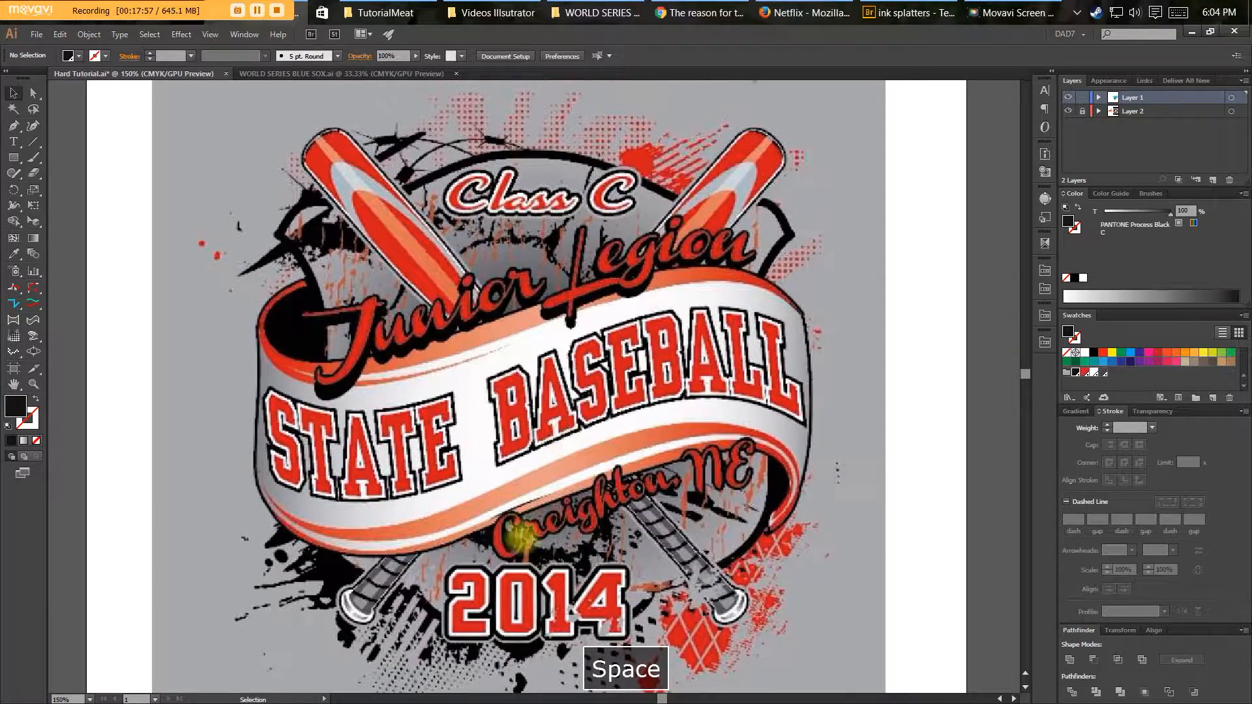
{"action": "left_click_drag", "start_coordinate": [516, 533], "coordinate": [513, 481]}
{"action": "left_click_drag", "start_coordinate": [440, 460], "coordinate": [469, 443]}
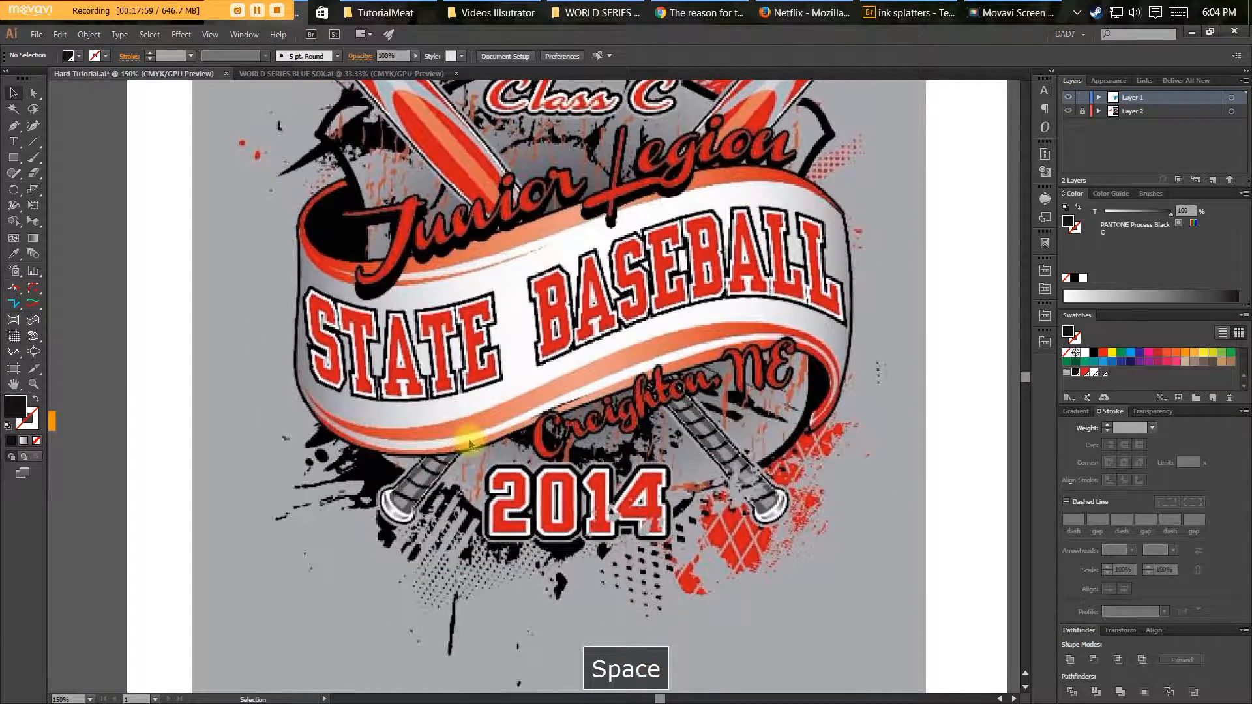
{"action": "mouse_move", "coordinate": [446, 374]}
{"action": "left_mouse_down"}
{"action": "mouse_move", "coordinate": [422, 421]}
{"action": "mouse_move", "coordinate": [397, 364]}
{"action": "mouse_move", "coordinate": [355, 483]}
{"action": "mouse_move", "coordinate": [450, 389]}
{"action": "left_mouse_up"}
{"action": "left_click_drag", "start_coordinate": [415, 495], "coordinate": [172, 484]}
{"action": "left_click_drag", "start_coordinate": [417, 450], "coordinate": [528, 466]}
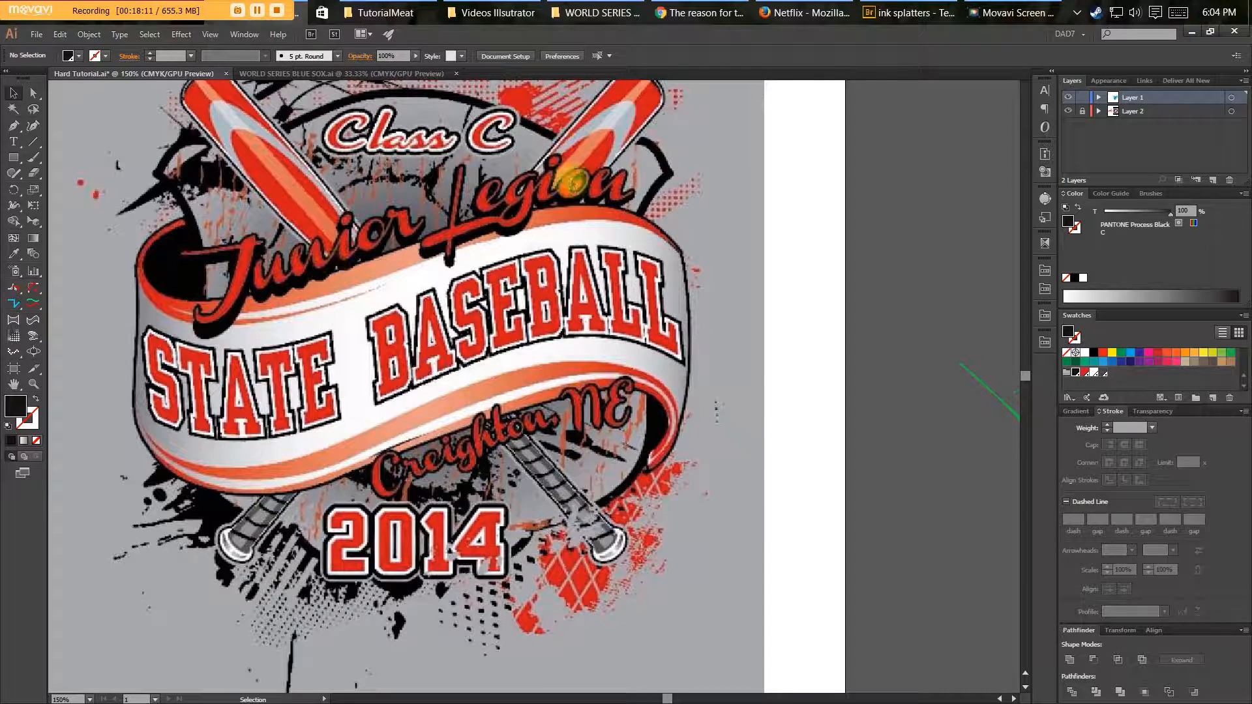
Trace the rounded knob of the bat handle at the reference's lower right with the Pen tool, undoing the last anchor point.
{"action": "key", "text": "ctrl+plus"}
{"action": "key", "text": "ctrl+plus"}
{"action": "key", "text": "space"}
{"action": "left_click_drag", "start_coordinate": [580, 539], "coordinate": [455, 397]}
{"action": "key", "text": "ctrl+plus"}
{"action": "key", "text": "space"}
{"action": "left_click_drag", "start_coordinate": [499, 549], "coordinate": [459, 472]}
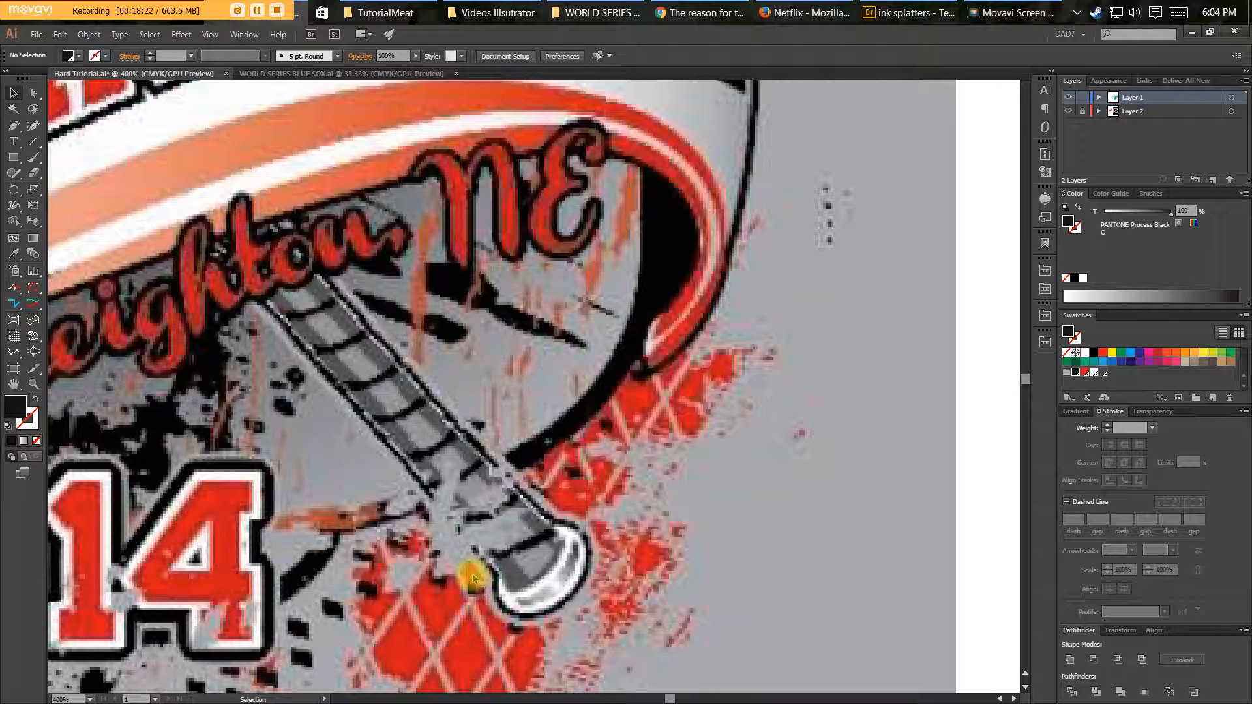
{"action": "key", "text": "p"}
{"action": "left_click", "coordinate": [495, 571]}
{"action": "left_click_drag", "start_coordinate": [527, 614], "coordinate": [551, 616]}
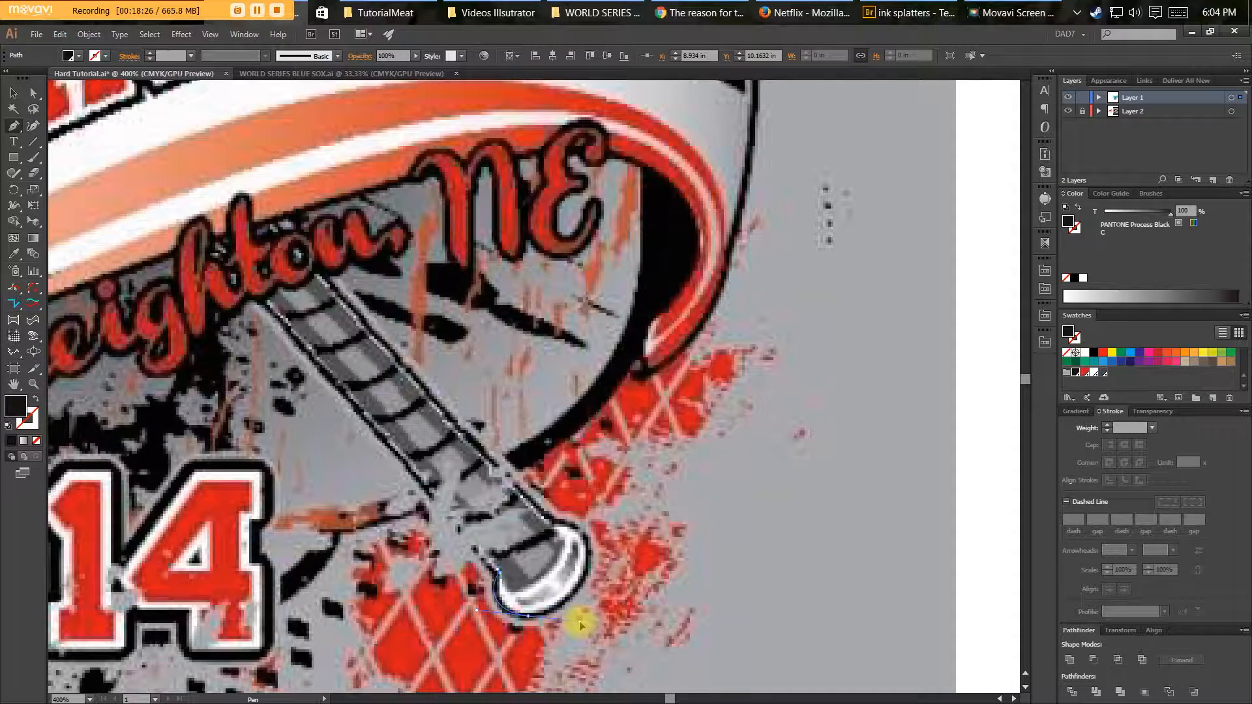
{"action": "left_click_drag", "start_coordinate": [573, 571], "coordinate": [588, 549]}
{"action": "left_click", "coordinate": [533, 526]}
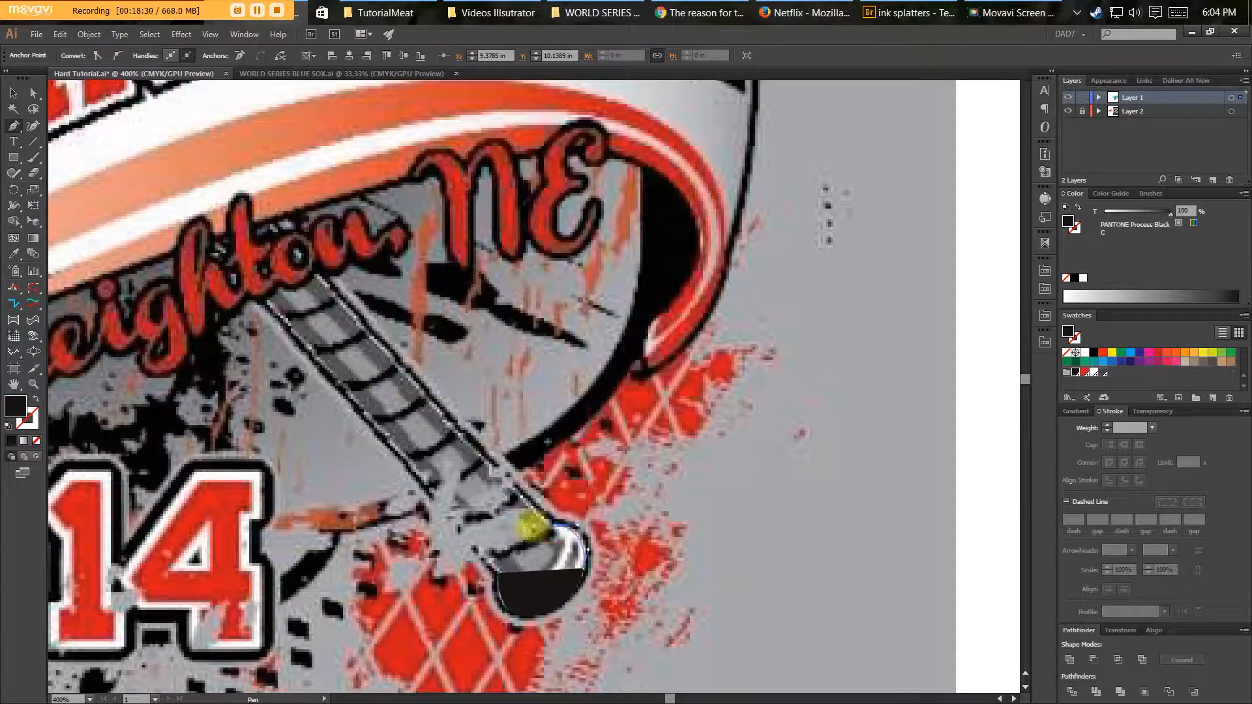
{"action": "left_click", "coordinate": [551, 525]}
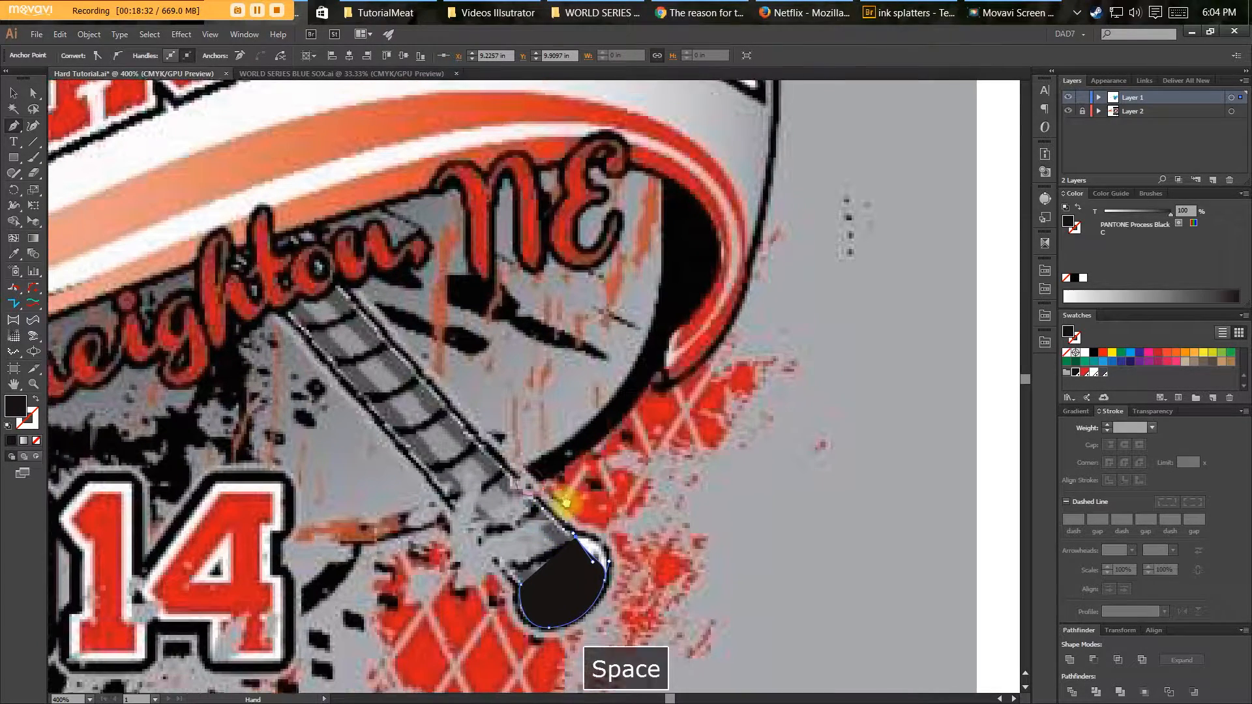
{"action": "key", "text": "ctrl+z"}
Continue the bat outline with the Pen tool from the knob along the handle's upper-right edge to just below the barrel tip.
{"action": "left_click_drag", "start_coordinate": [551, 525], "coordinate": [737, 609]}
{"action": "left_click", "coordinate": [593, 551]}
{"action": "left_click_drag", "start_coordinate": [418, 334], "coordinate": [581, 491]}
{"action": "left_click_drag", "start_coordinate": [769, 611], "coordinate": [590, 507]}
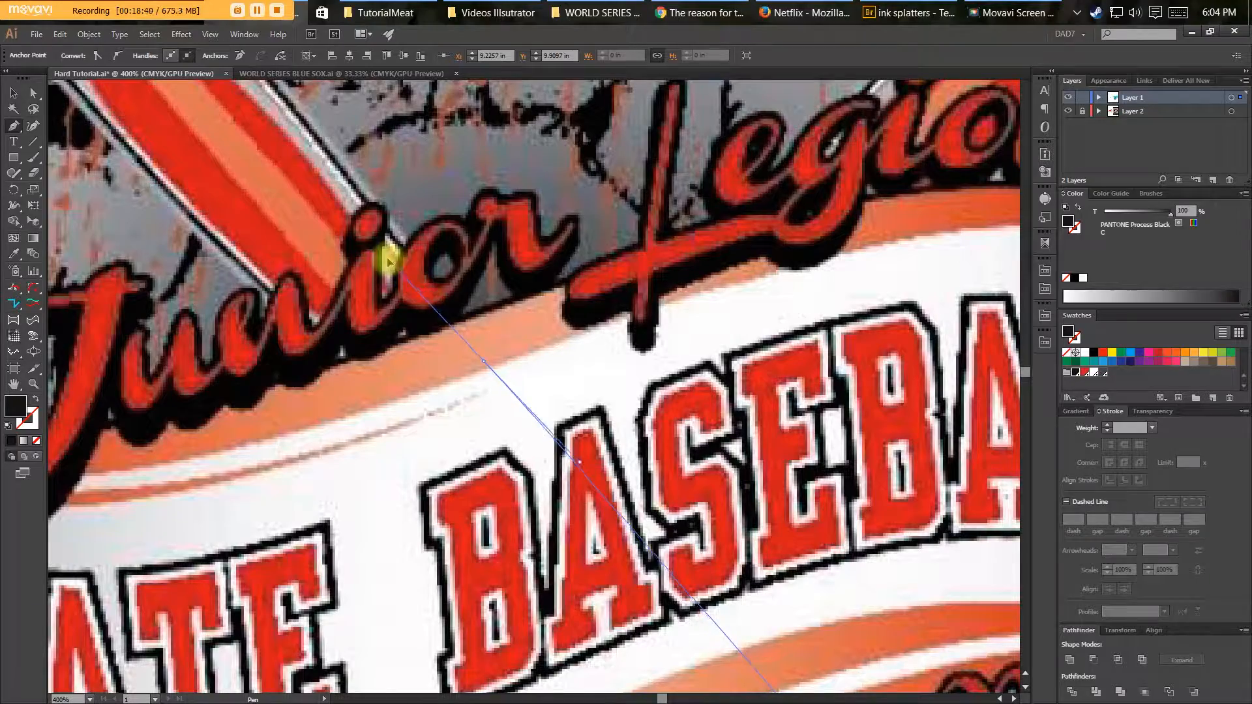
{"action": "left_click_drag", "start_coordinate": [366, 221], "coordinate": [580, 537]}
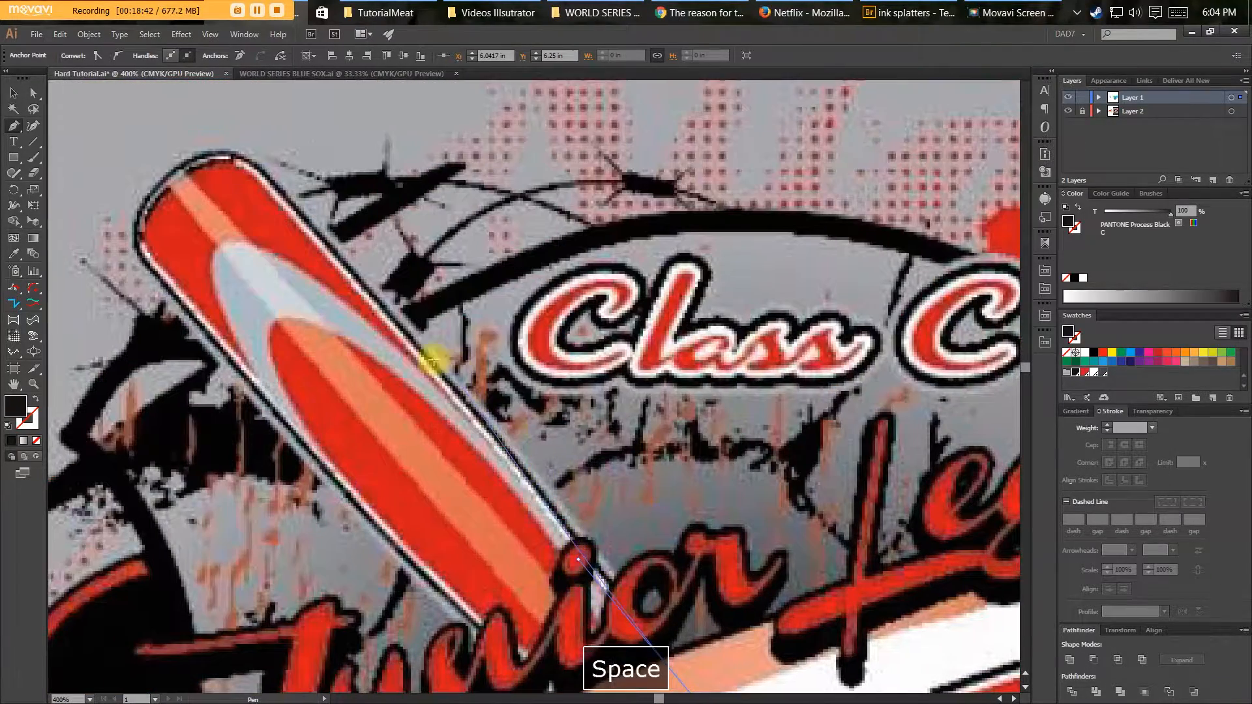
{"action": "left_click", "coordinate": [303, 220]}
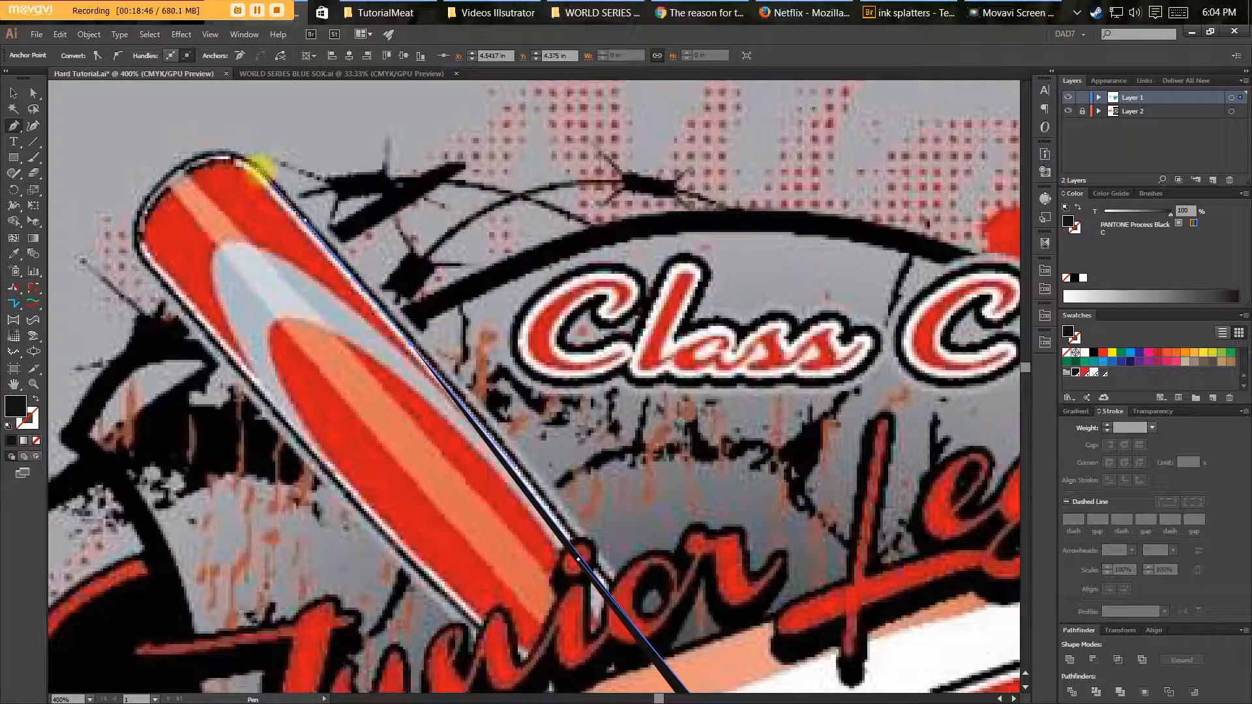
Trace the curved end of the bat barrel with the Pen tool, undoing the first misplaced anchor point at its upper corner.
{"action": "left_click", "coordinate": [248, 156]}
{"action": "key", "text": "ctrl+z"}
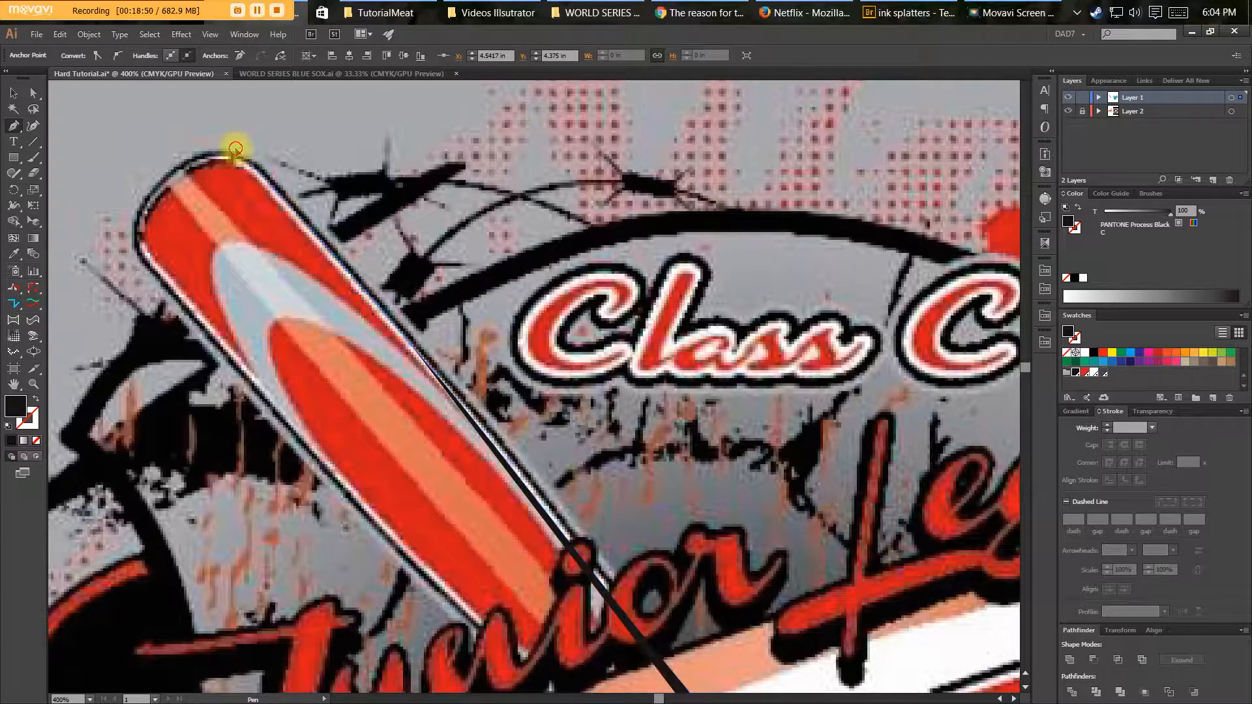
{"action": "left_click", "coordinate": [236, 149]}
{"action": "left_click_drag", "start_coordinate": [167, 177], "coordinate": [128, 212]}
{"action": "left_click", "coordinate": [139, 249]}
Extend the bat outline down the barrel's lower-left edge to below the script lettering, replacing the misplaced curve point.
{"action": "key", "text": "space"}
{"action": "left_click_drag", "start_coordinate": [183, 257], "coordinate": [47, 22]}
{"action": "left_click_drag", "start_coordinate": [285, 333], "coordinate": [303, 365]}
{"action": "key", "text": "ctrl+z"}
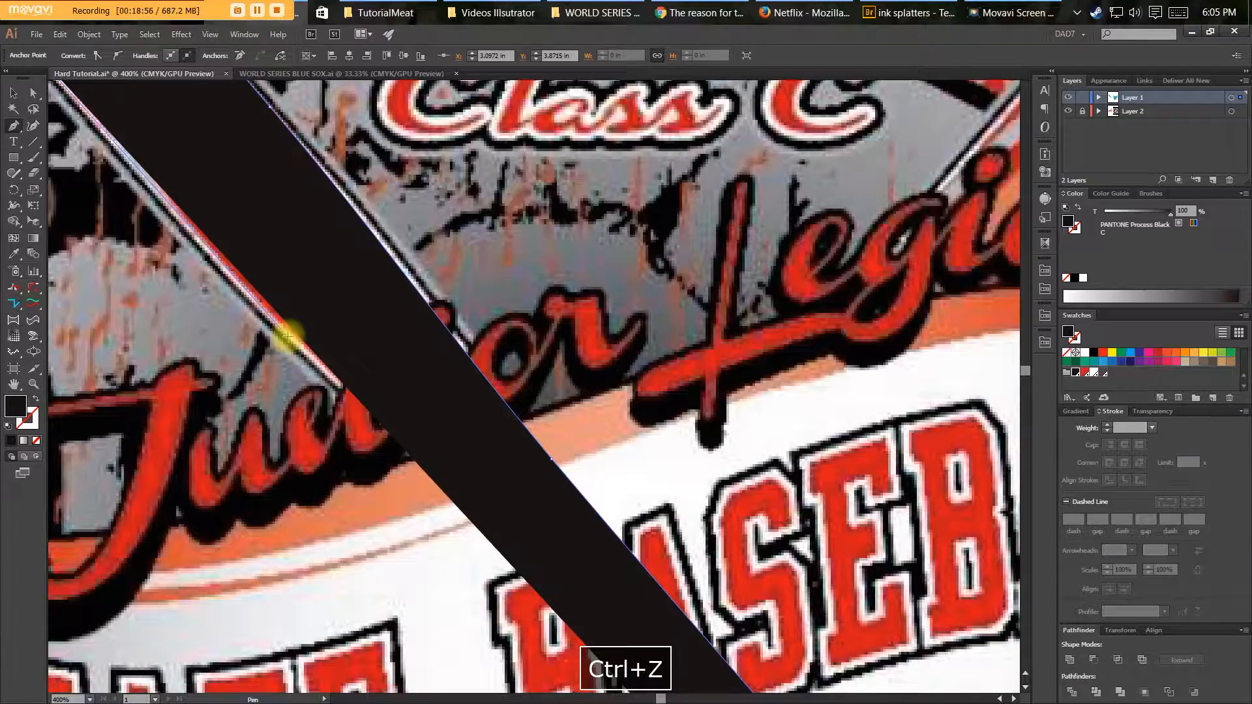
{"action": "left_click", "coordinate": [399, 447]}
{"action": "key", "text": "space"}
{"action": "left_click_drag", "start_coordinate": [400, 447], "coordinate": [202, 106]}
{"action": "left_click_drag", "start_coordinate": [497, 487], "coordinate": [419, 280]}
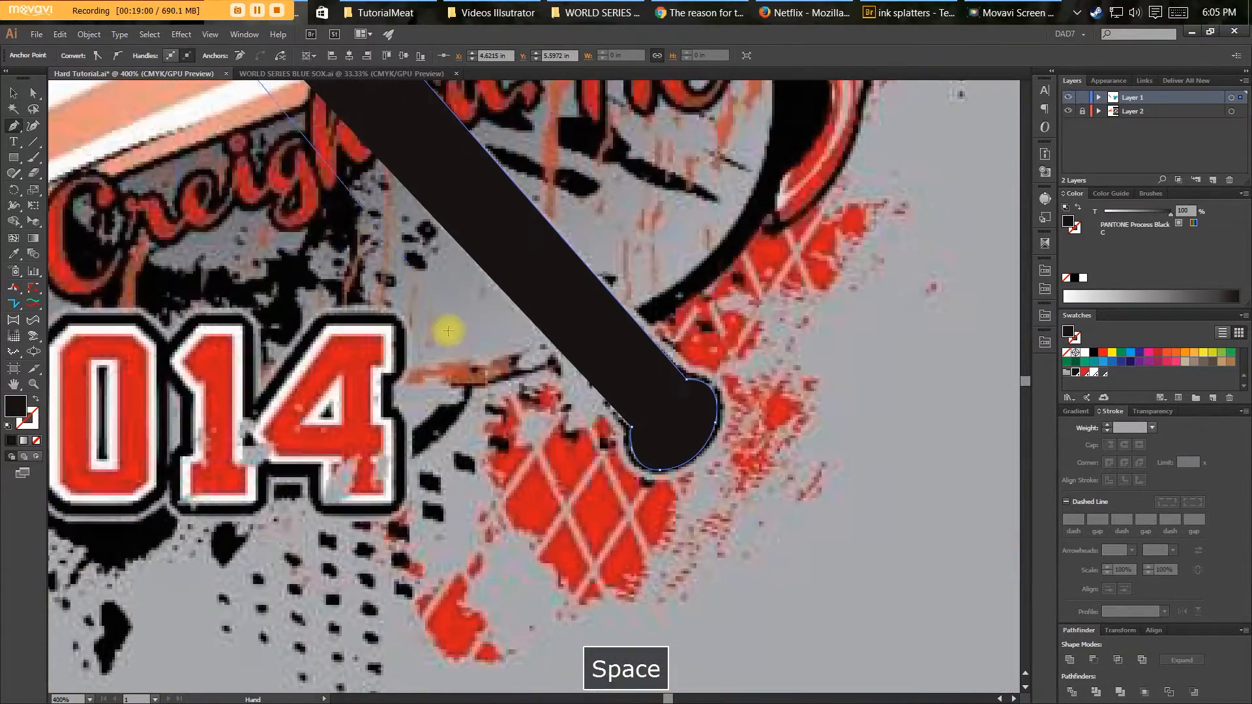
Swap the bat path's fill and stroke, and finish its lower-left edge down the handle, closing the outline at the knob.
{"action": "key", "text": "shift+x"}
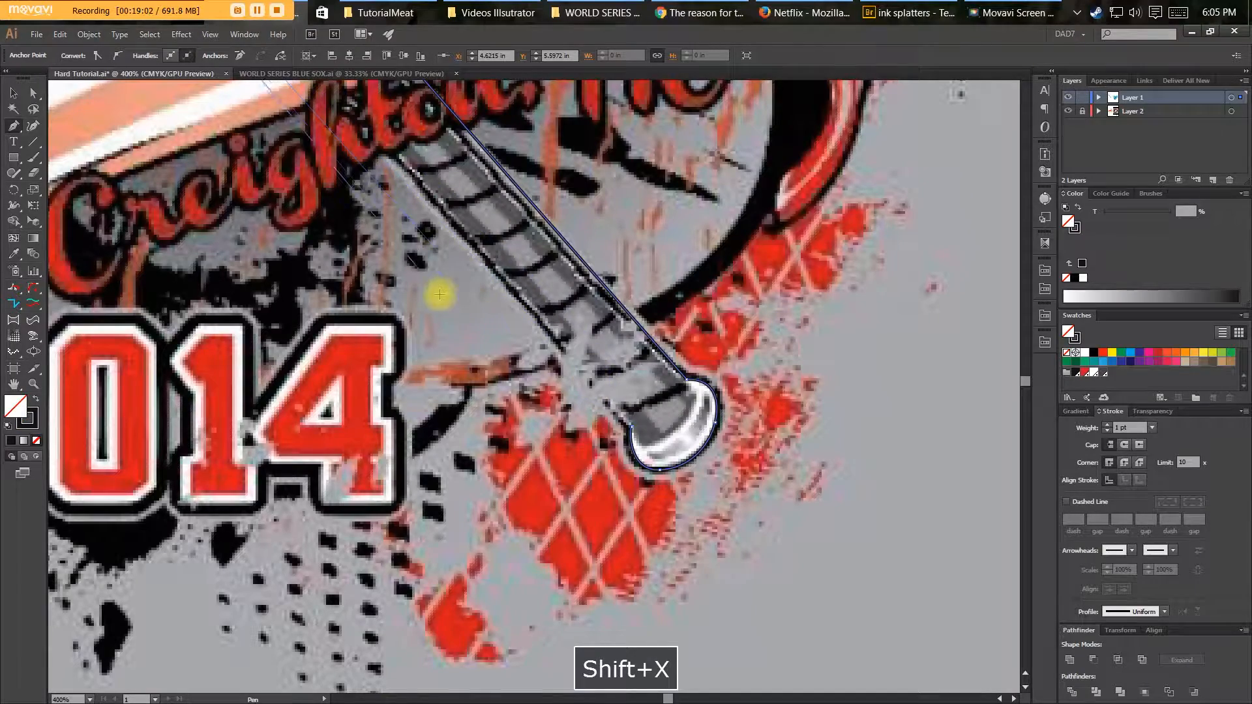
{"action": "key", "text": "space"}
{"action": "left_click_drag", "start_coordinate": [330, 173], "coordinate": [481, 391]}
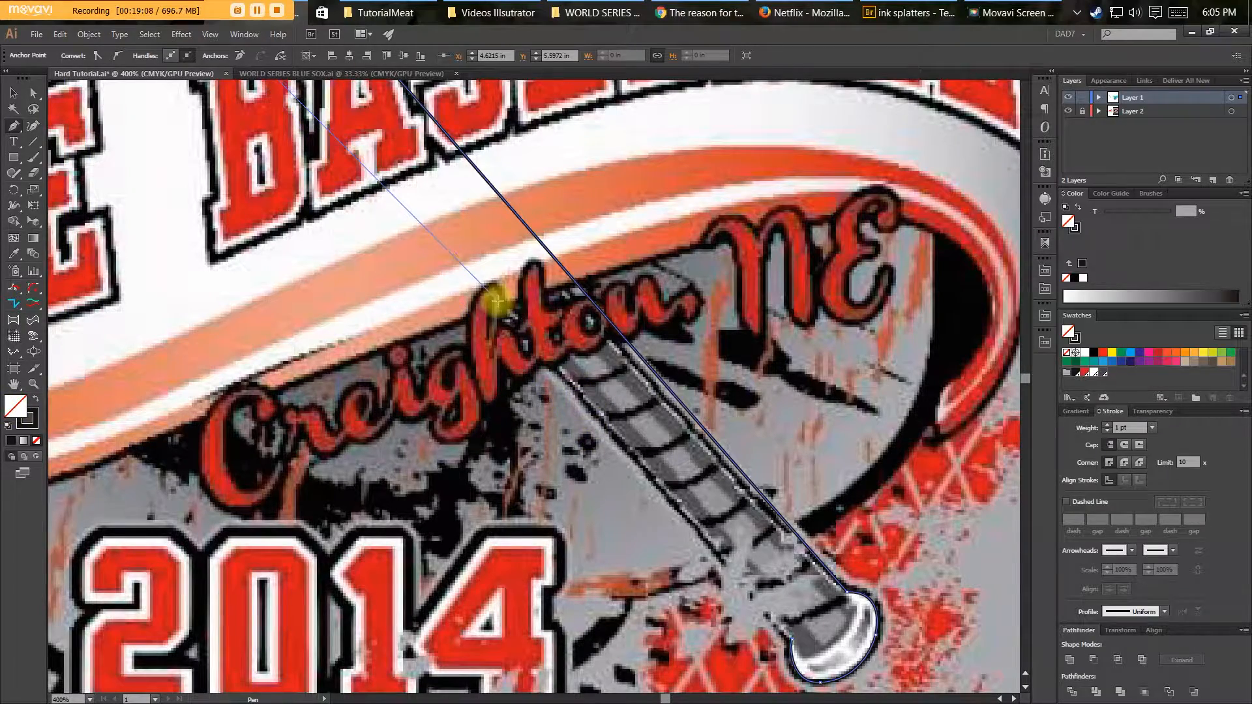
{"action": "left_click_drag", "start_coordinate": [497, 304], "coordinate": [547, 353]}
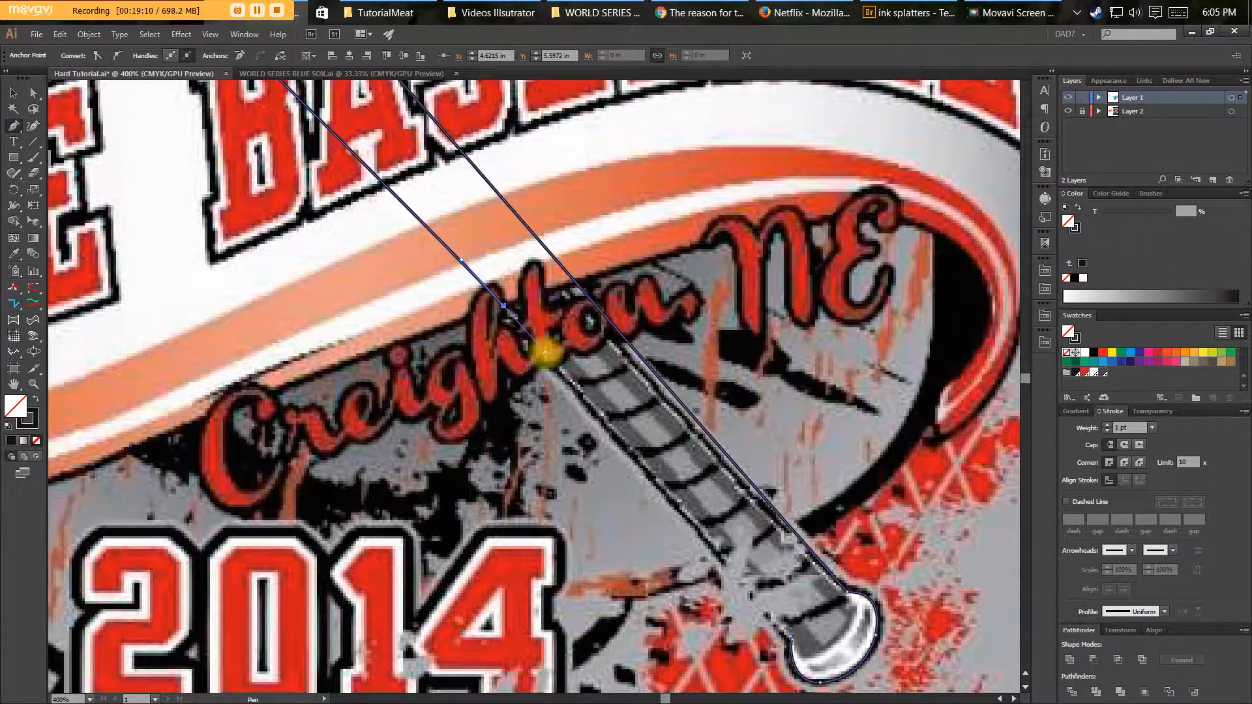
{"action": "left_click", "coordinate": [808, 633]}
{"action": "left_click_drag", "start_coordinate": [808, 634], "coordinate": [815, 676]}
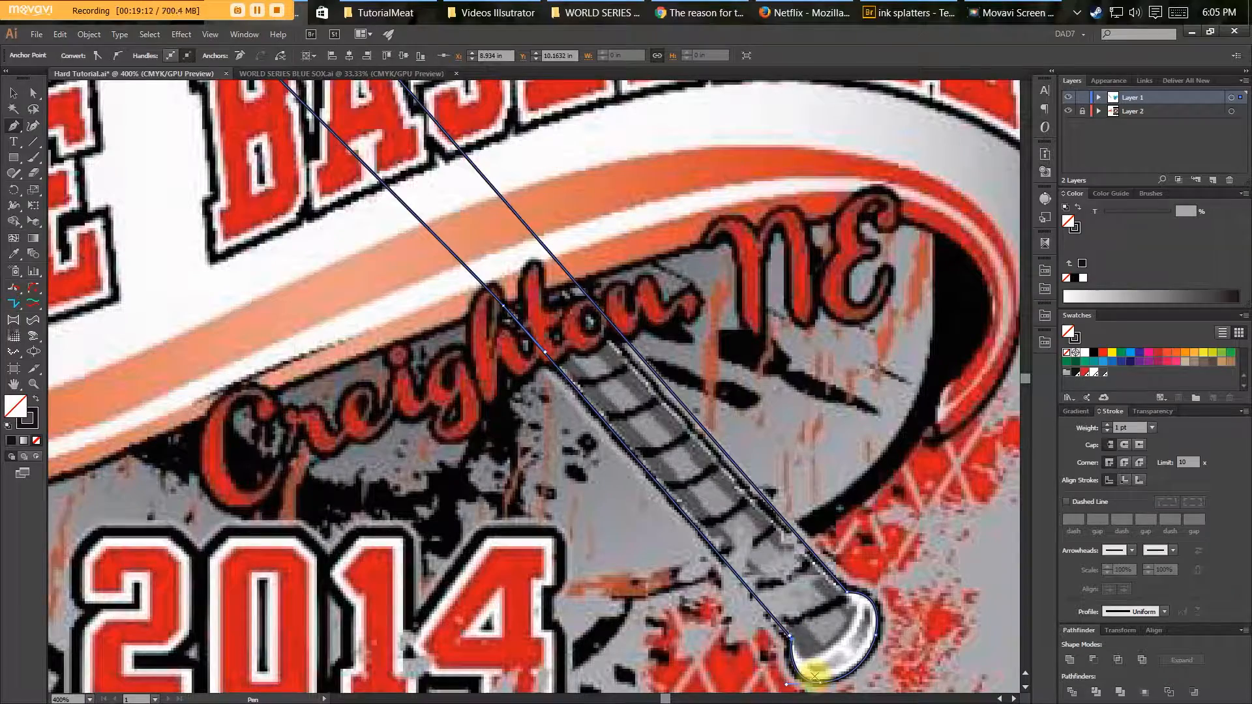
Round the two corners of the bat's barrel tip, about 0.27 in at the upper corner and 0.25 in at the lower one.
{"action": "key", "text": "v"}
{"action": "key", "text": "space"}
{"action": "left_click_drag", "start_coordinate": [653, 493], "coordinate": [906, 681]}
{"action": "left_click_drag", "start_coordinate": [661, 380], "coordinate": [866, 695]}
{"action": "left_click_drag", "start_coordinate": [618, 406], "coordinate": [721, 596]}
{"action": "left_click_drag", "start_coordinate": [366, 263], "coordinate": [475, 404]}
{"action": "key", "text": "a"}
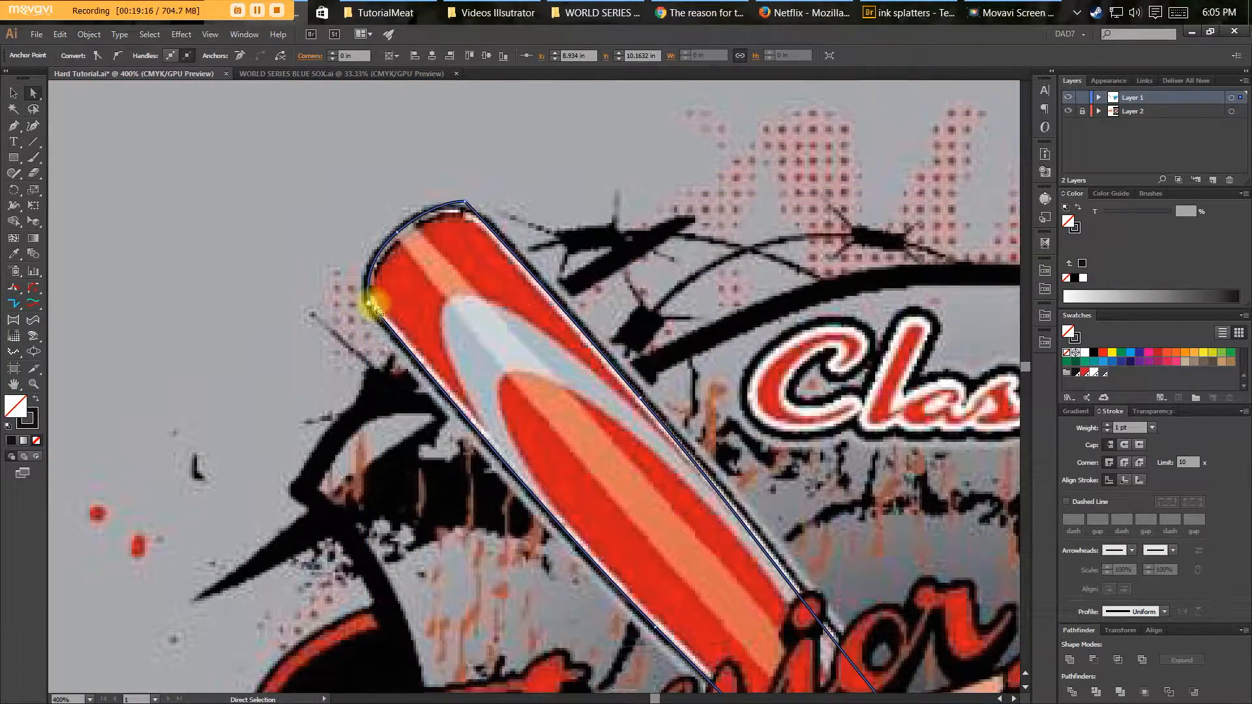
{"action": "left_click", "coordinate": [464, 211], "text": "shift"}
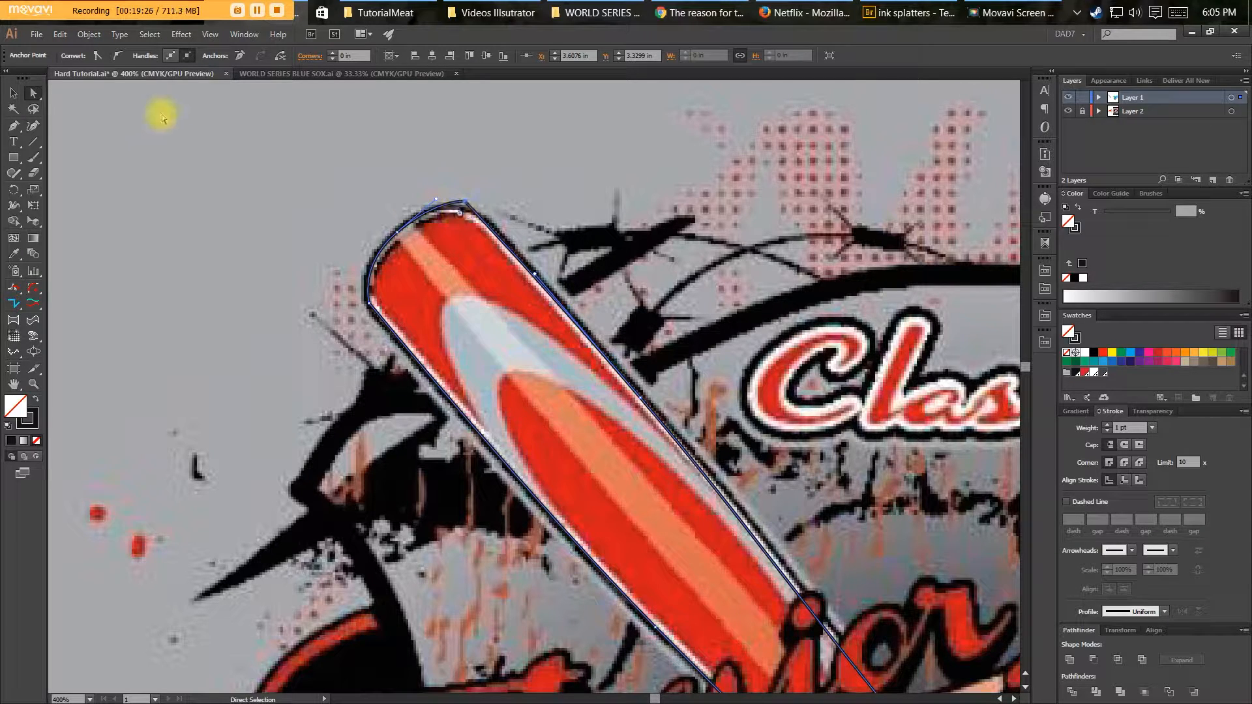
{"action": "left_click_drag", "start_coordinate": [460, 215], "coordinate": [448, 257]}
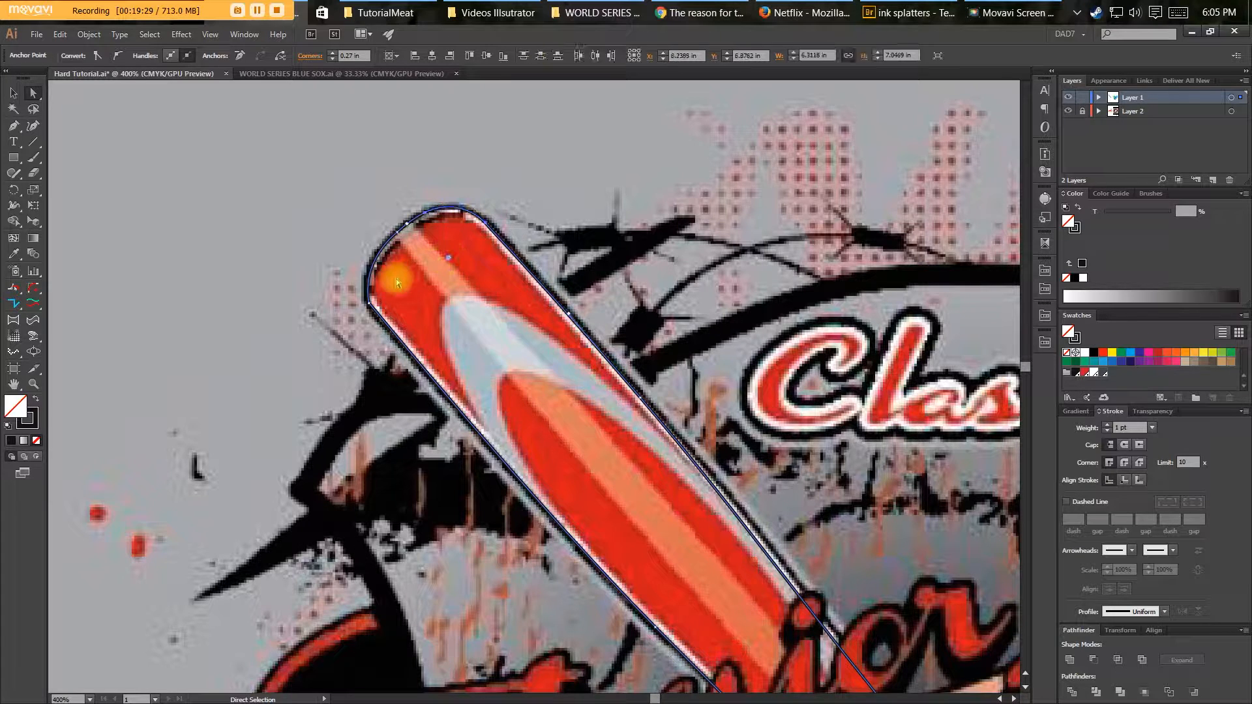
{"action": "left_click", "coordinate": [369, 304]}
{"action": "left_click_drag", "start_coordinate": [381, 299], "coordinate": [415, 264]}
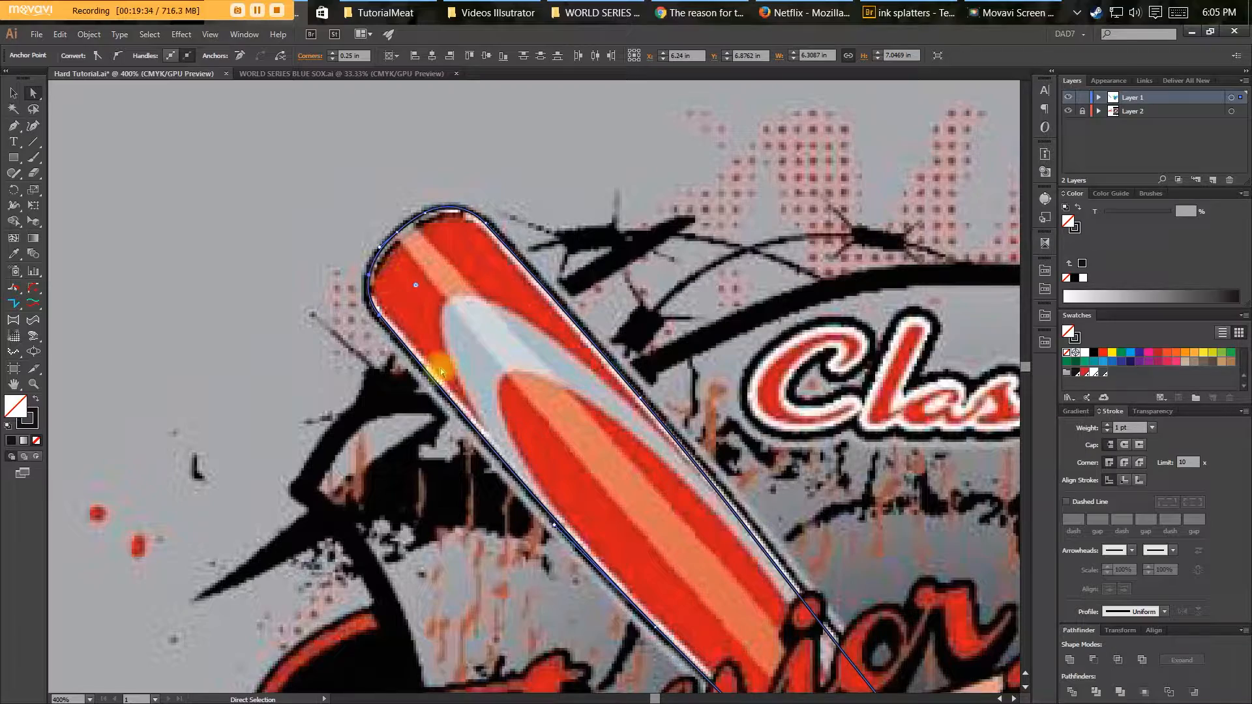
Deselect the bat and trace the inner edge of the knob's white cap with the Pen tool, from one side of the handle to the other.
{"action": "key", "text": "space"}
{"action": "left_click_drag", "start_coordinate": [483, 397], "coordinate": [581, 450]}
{"action": "key", "text": "v"}
{"action": "key", "text": "ctrl+plus"}
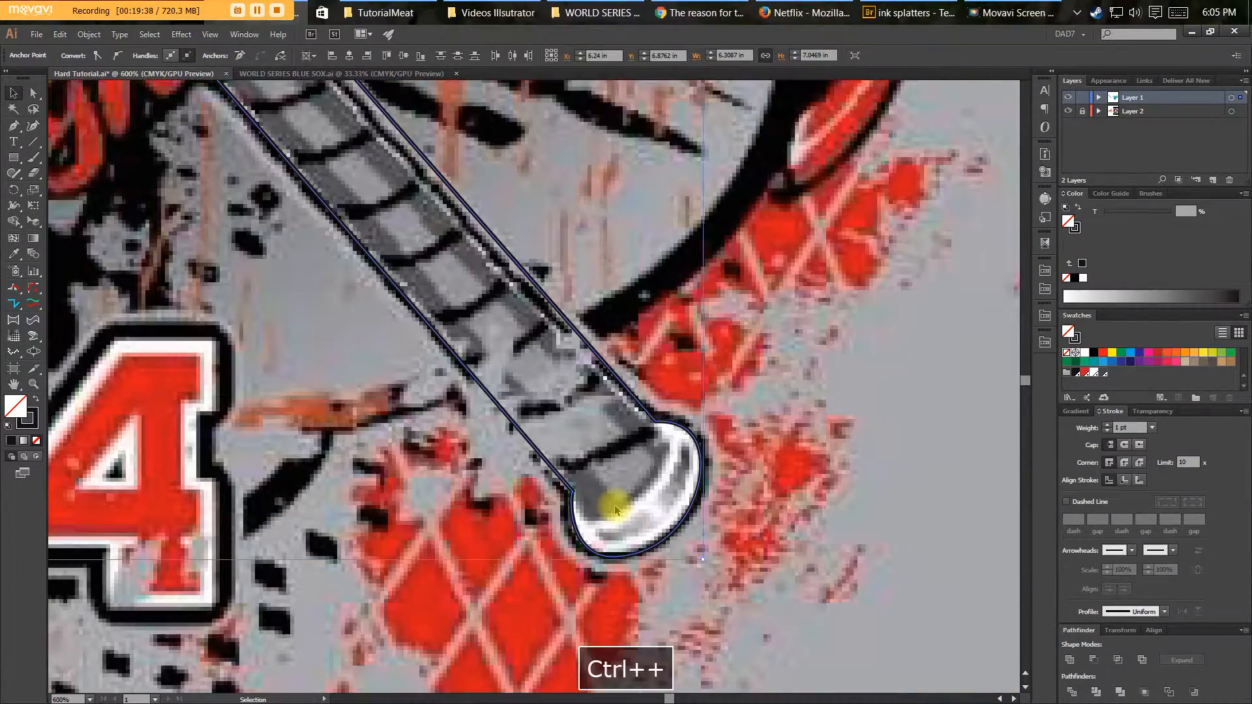
{"action": "key", "text": "space"}
{"action": "left_click_drag", "start_coordinate": [615, 508], "coordinate": [574, 488]}
{"action": "key", "text": "v"}
{"action": "left_click", "coordinate": [435, 519]}
{"action": "key", "text": "p"}
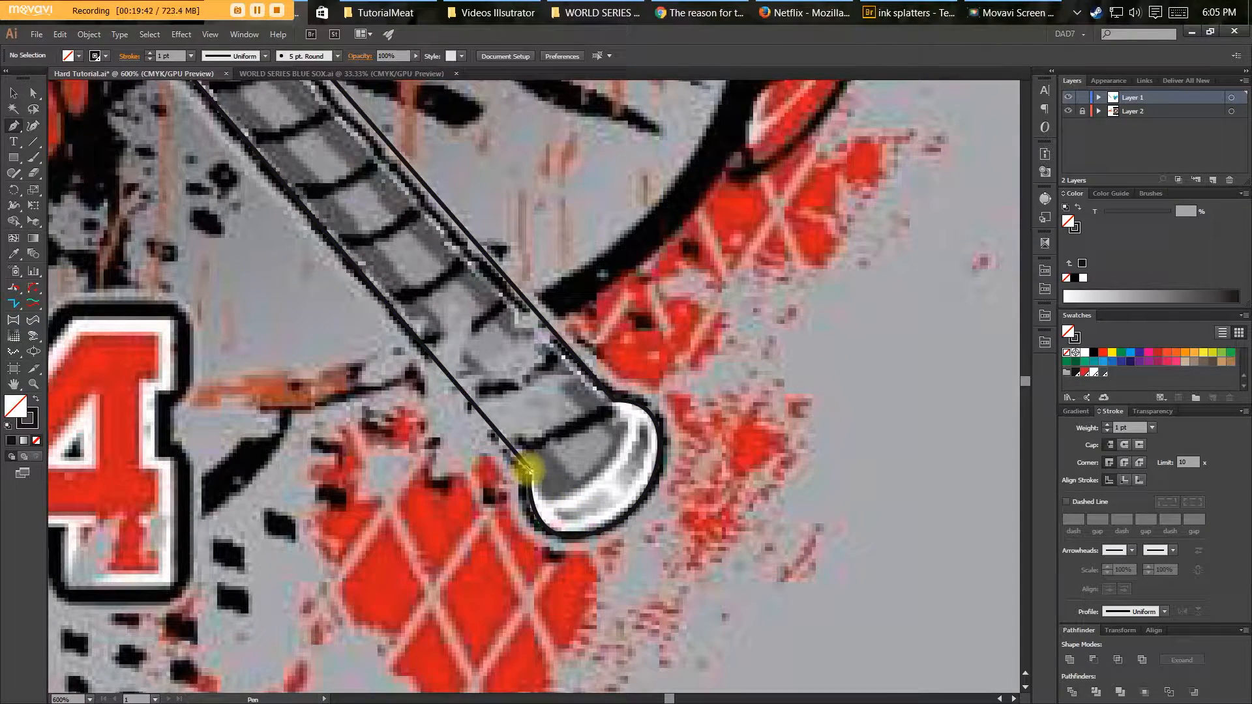
{"action": "left_click", "coordinate": [532, 472]}
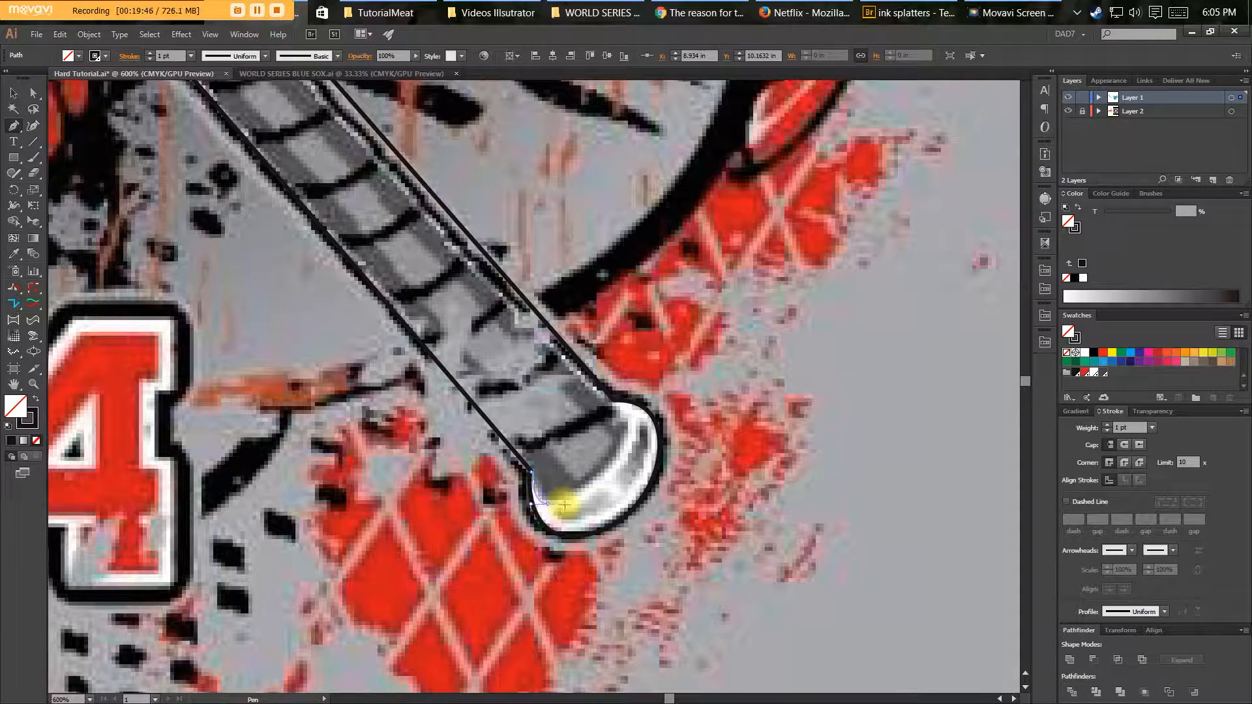
{"action": "left_click_drag", "start_coordinate": [564, 504], "coordinate": [564, 503]}
{"action": "left_click_drag", "start_coordinate": [622, 451], "coordinate": [634, 415]}
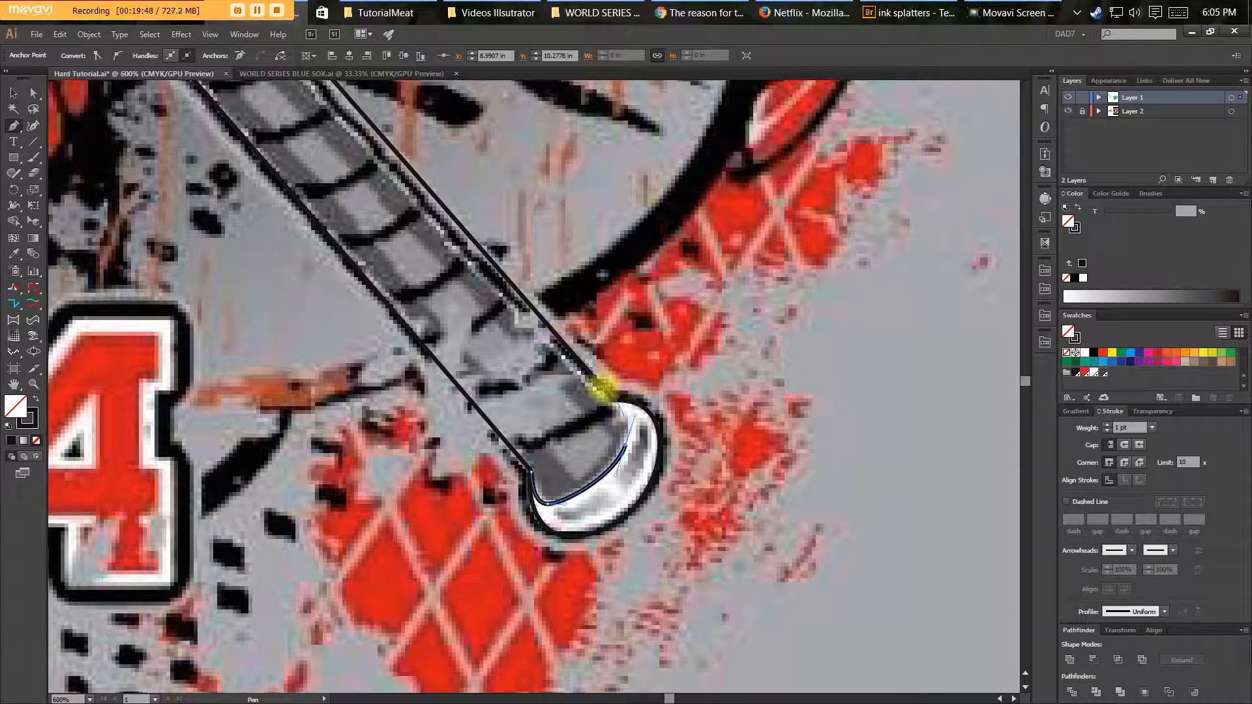
{"action": "left_click", "coordinate": [612, 400]}
Extend the cap path in a wide loop around the outside of the knob and close it at its starting point.
{"action": "left_click", "coordinate": [632, 332]}
{"action": "left_click_drag", "start_coordinate": [785, 351], "coordinate": [802, 382]}
{"action": "left_click_drag", "start_coordinate": [819, 448], "coordinate": [819, 475]}
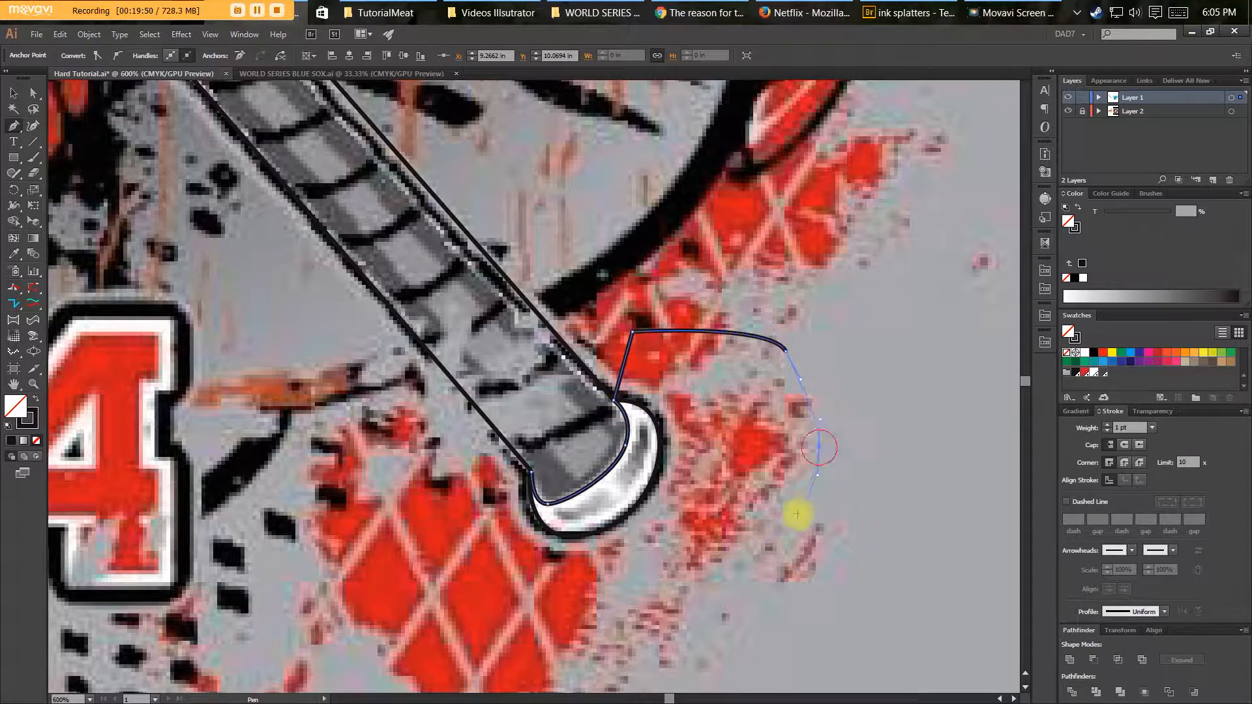
{"action": "left_click_drag", "start_coordinate": [791, 523], "coordinate": [775, 545]}
{"action": "left_click_drag", "start_coordinate": [703, 586], "coordinate": [646, 601]}
{"action": "left_click_drag", "start_coordinate": [559, 595], "coordinate": [480, 542]}
{"action": "left_click", "coordinate": [530, 470]}
{"action": "key", "text": "v"}
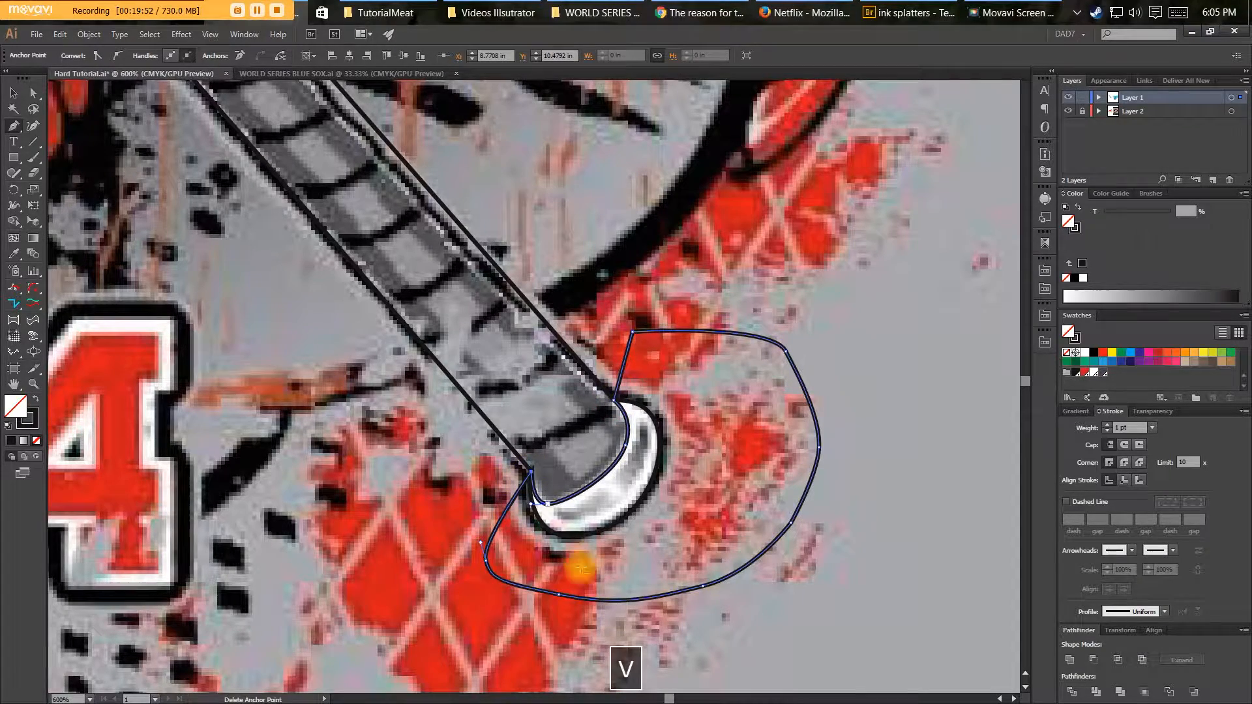
Duplicate the bat outline in place and intersect the copy with the loop around the knob to cut out the cap shape.
{"action": "left_click", "coordinate": [605, 522]}
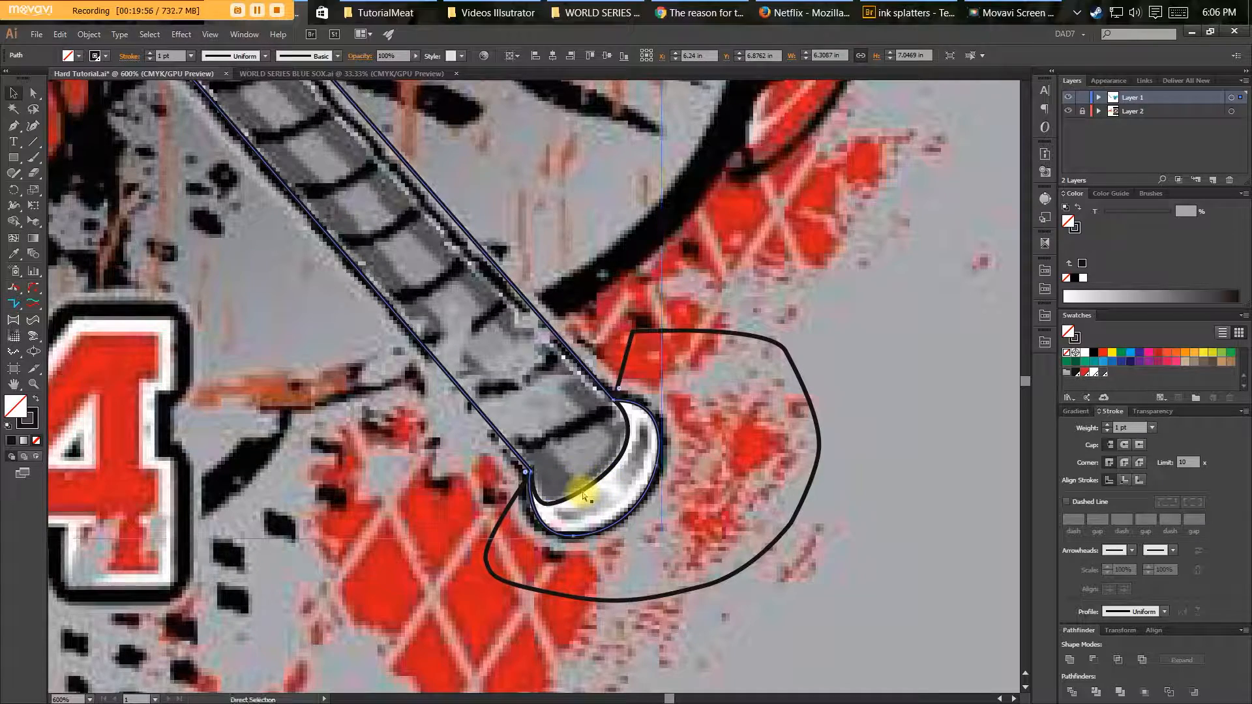
{"action": "key", "text": "space"}
{"action": "left_click_drag", "start_coordinate": [385, 282], "coordinate": [425, 280]}
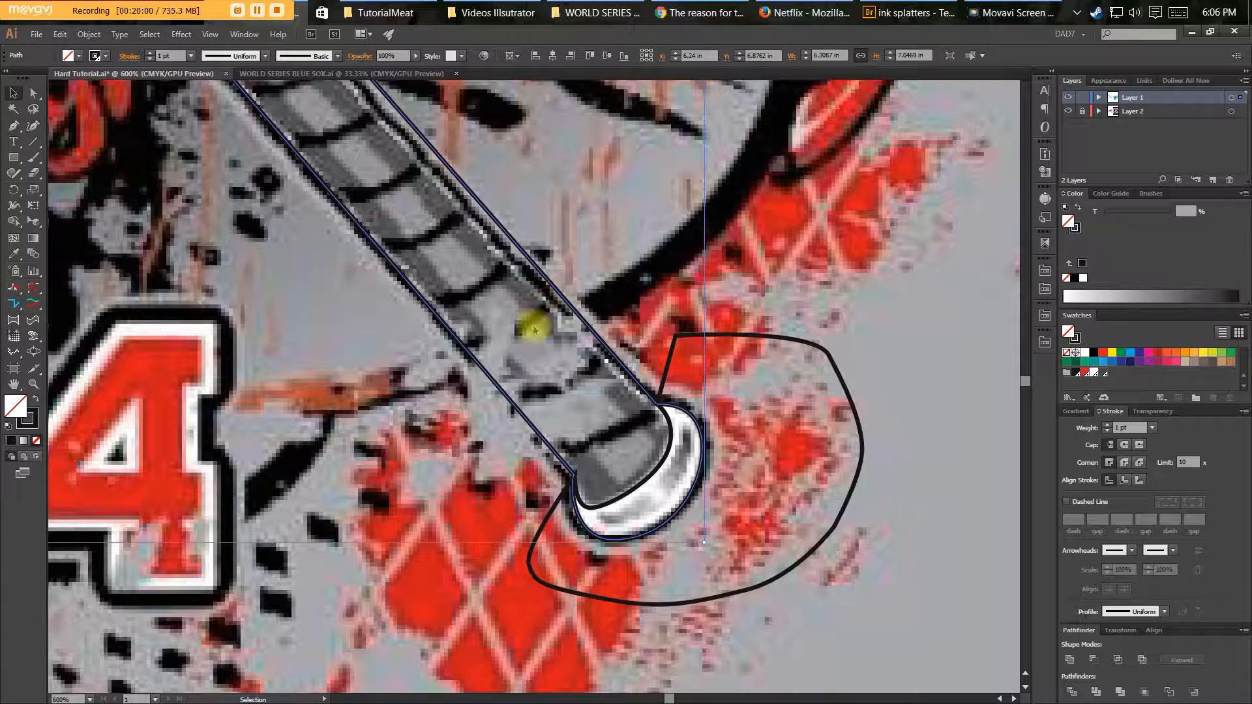
{"action": "key", "text": "a"}
{"action": "key", "text": "ctrl+c"}
{"action": "key", "text": "ctrl+f"}
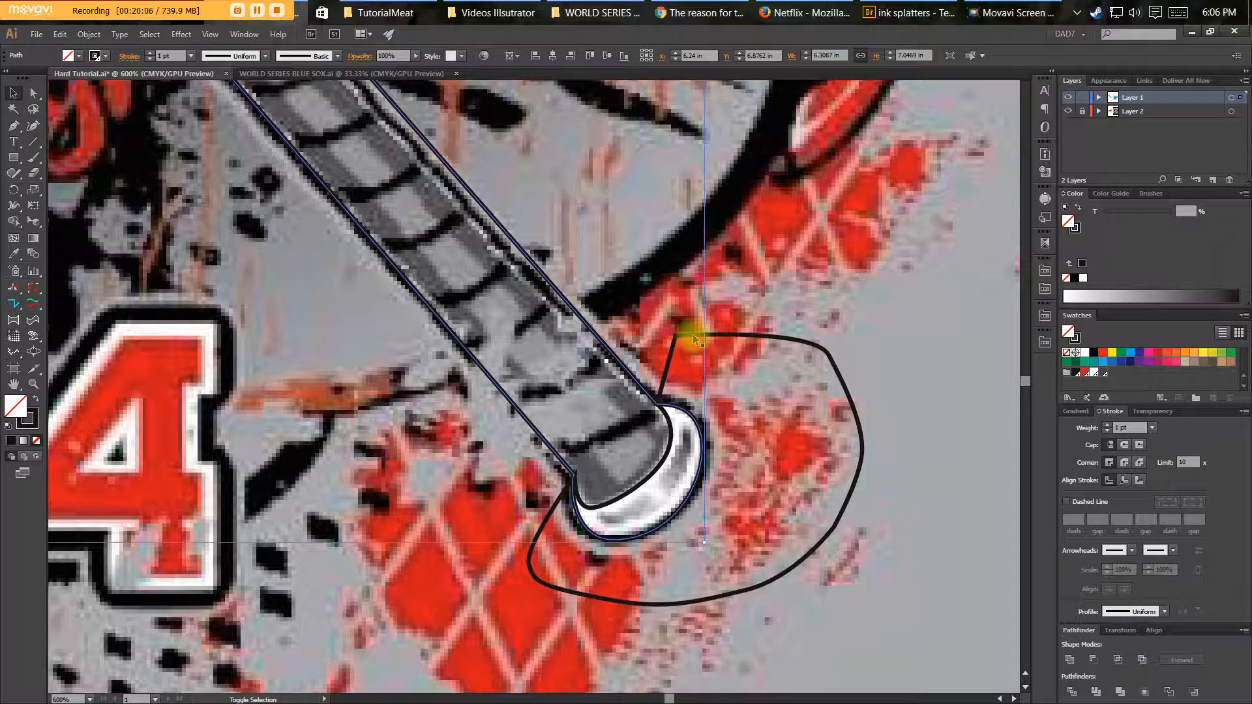
{"action": "left_click", "coordinate": [696, 337], "text": "shift"}
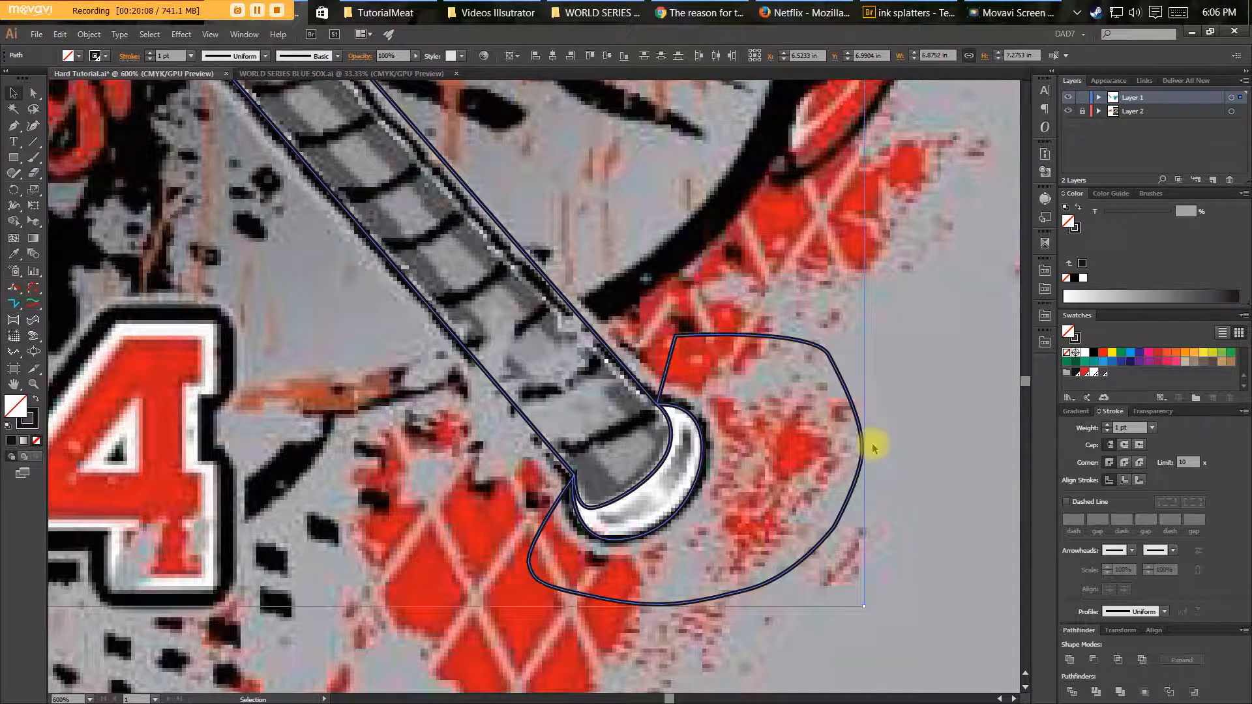
{"action": "left_click", "coordinate": [1119, 660]}
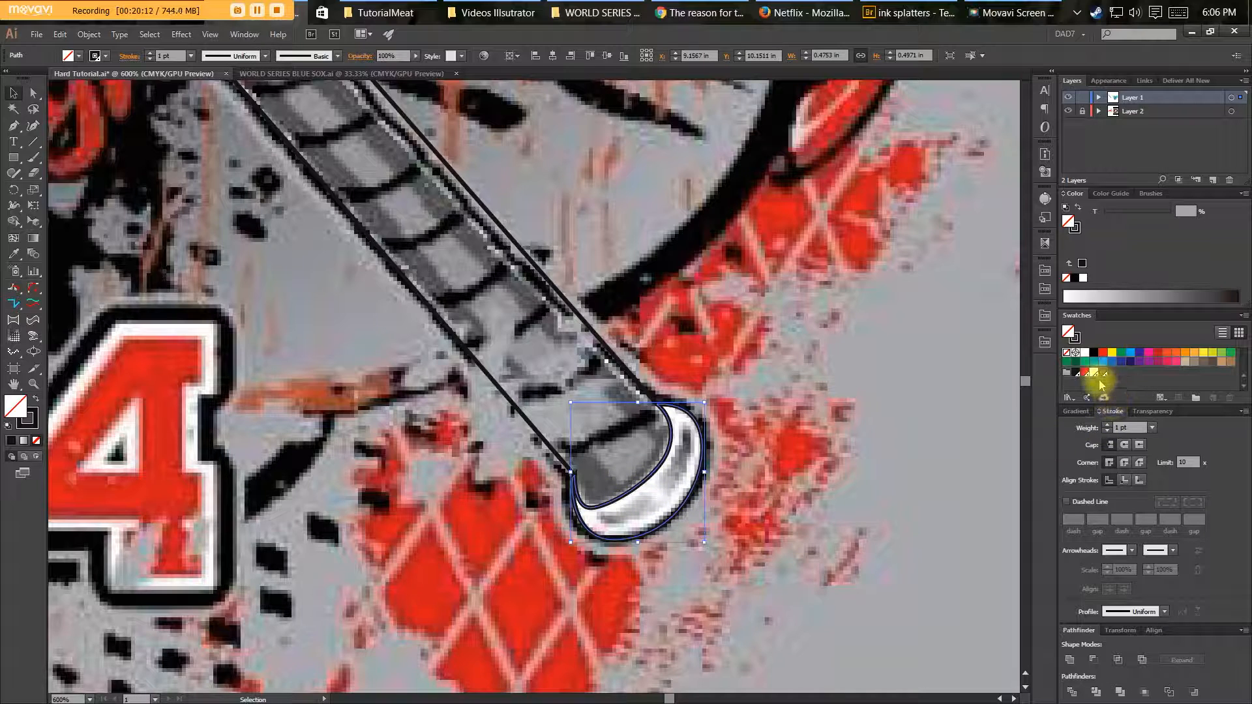
Fill the knob cap shape with PANTONE Trans. White and remove its stroke.
{"action": "left_click", "coordinate": [1095, 375]}
{"action": "key", "text": "v"}
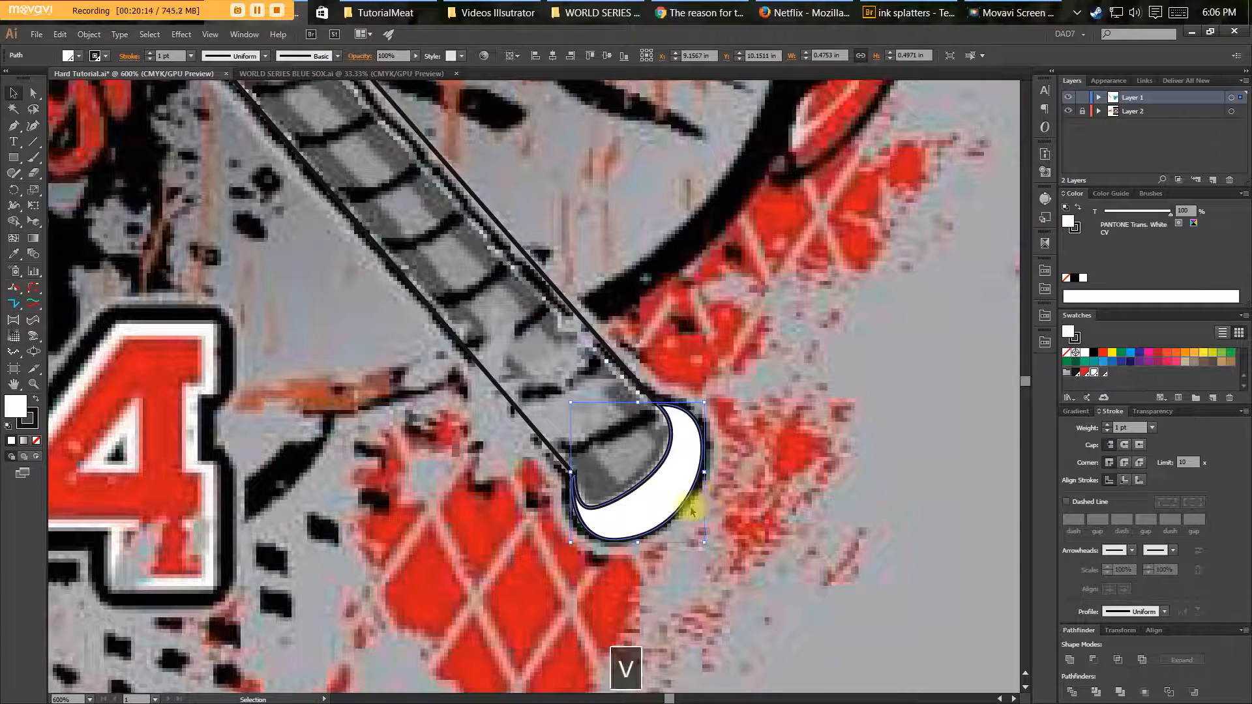
{"action": "key", "text": "slash"}
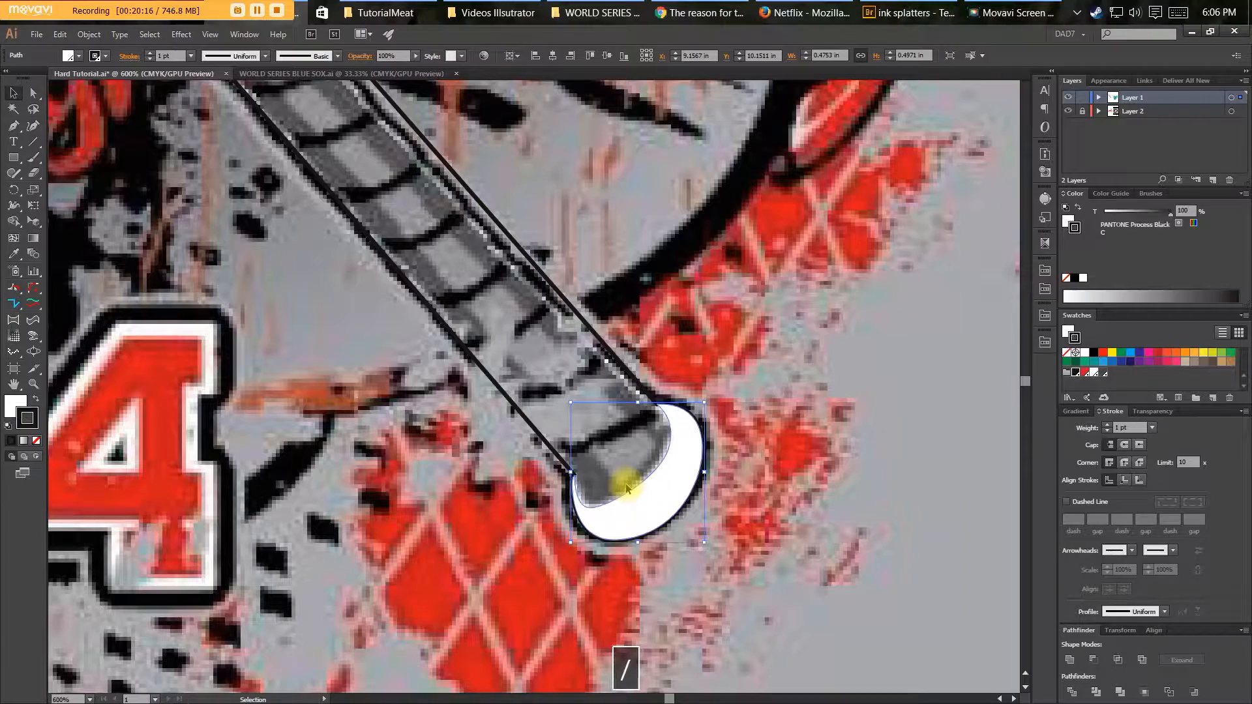
Set the bat outline's stroke weight to 2 pt and align the stroke to the outside of the path.
{"action": "key", "text": "v"}
{"action": "left_click", "coordinate": [589, 328]}
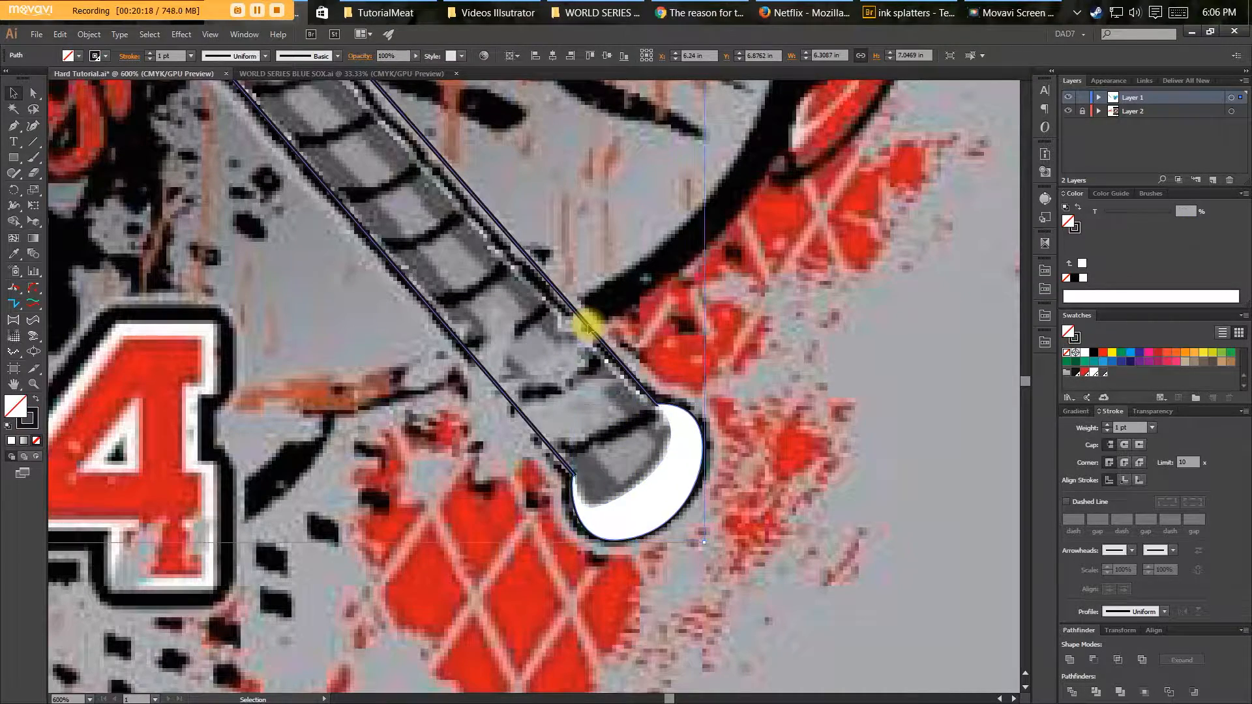
{"action": "left_click", "coordinate": [1106, 426]}
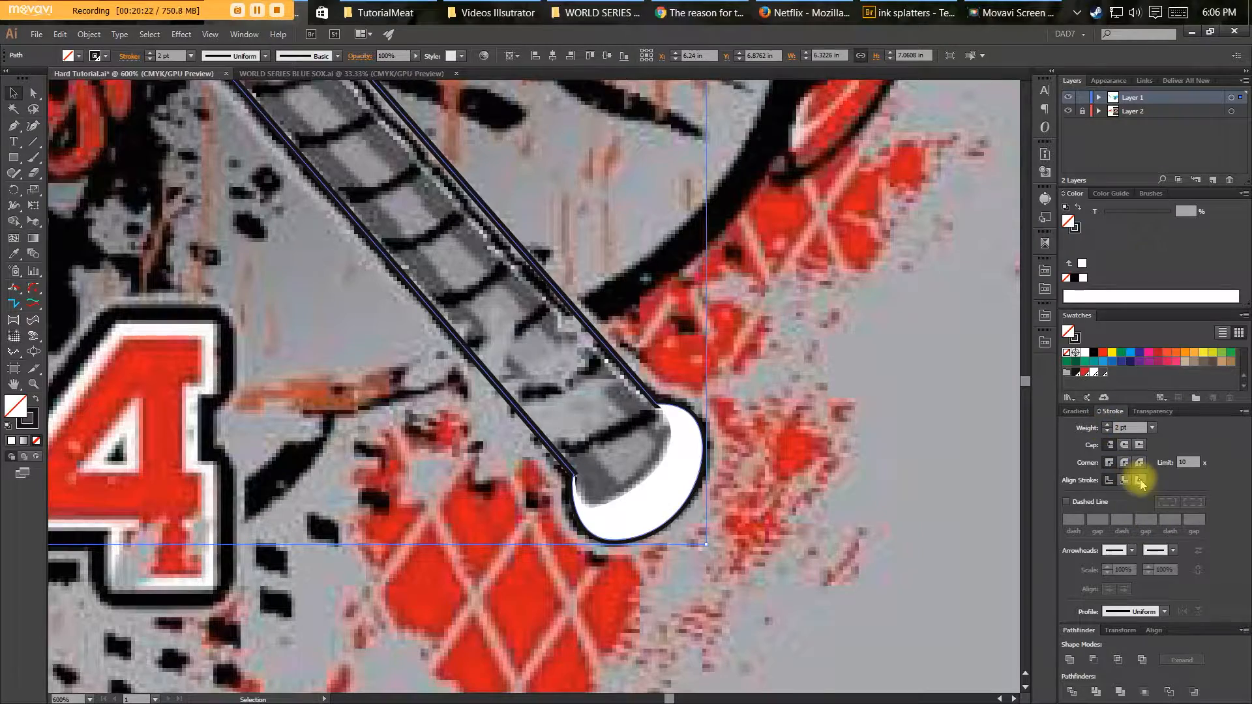
{"action": "left_click", "coordinate": [1140, 481]}
Add an anchor point on the handle's upper-right edge above the script lettering and move it slightly inward to match the reference.
{"action": "key", "text": "space"}
{"action": "left_click_drag", "start_coordinate": [522, 338], "coordinate": [714, 569]}
{"action": "key", "text": "space"}
{"action": "left_click_drag", "start_coordinate": [550, 371], "coordinate": [514, 355]}
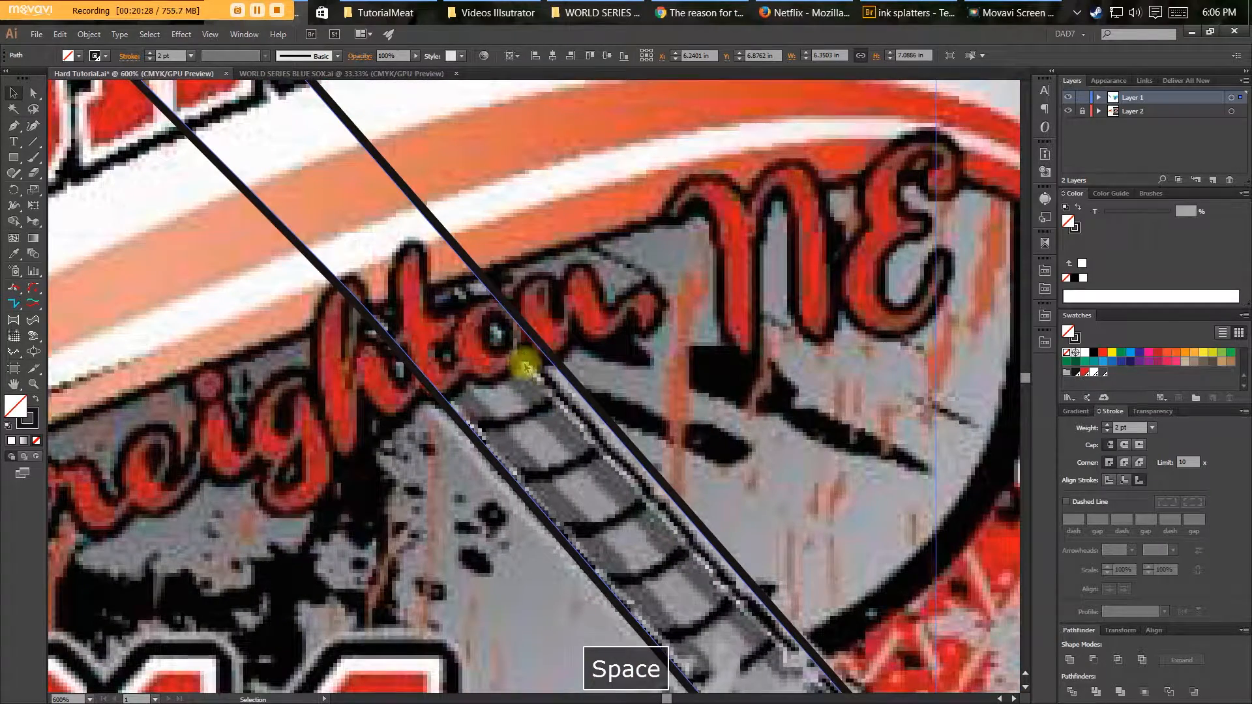
{"action": "key", "text": "equal"}
{"action": "left_click", "coordinate": [441, 235]}
{"action": "key", "text": "a"}
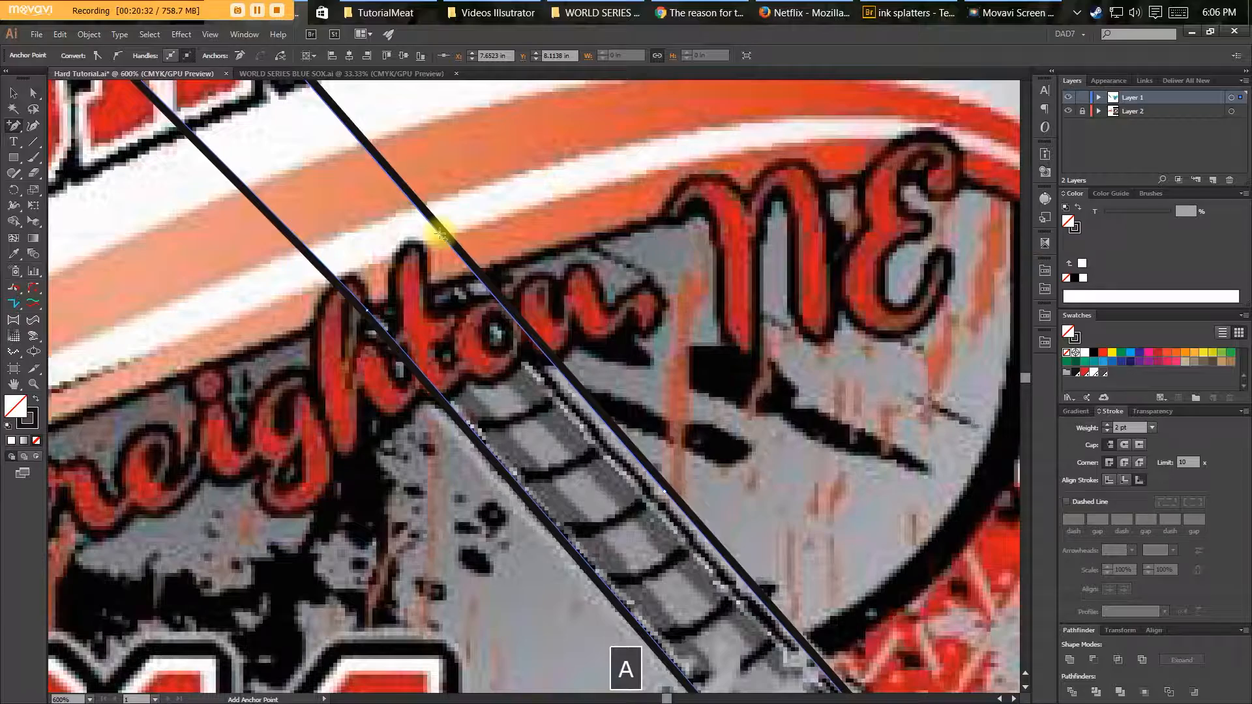
{"action": "mouse_move", "coordinate": [441, 236]}
{"action": "left_mouse_down"}
{"action": "mouse_move", "coordinate": [414, 246]}
{"action": "mouse_move", "coordinate": [442, 229]}
{"action": "mouse_move", "coordinate": [428, 242]}
{"action": "left_mouse_up"}
{"action": "key", "text": "space"}
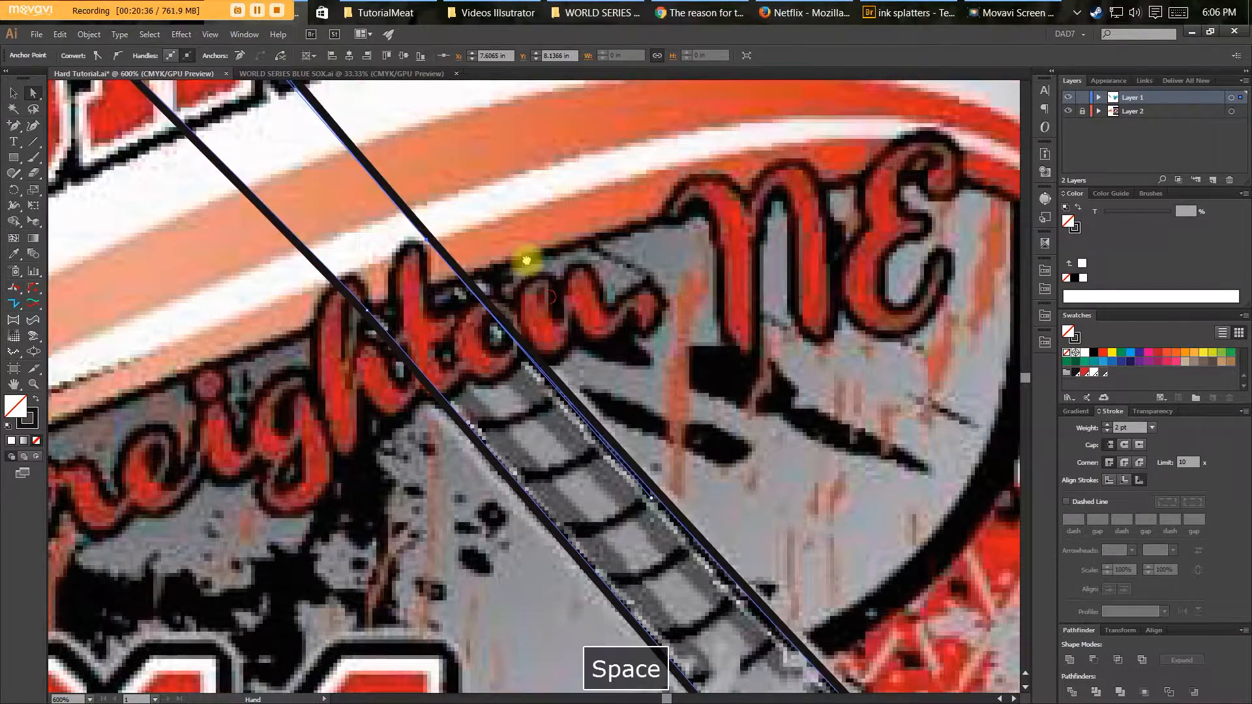
Briefly swap the white knob cap's fill and stroke to expose the reference shading, and paste a copy of the cap in front.
{"action": "left_click_drag", "start_coordinate": [664, 435], "coordinate": [441, 184]}
{"action": "left_click_drag", "start_coordinate": [534, 322], "coordinate": [476, 257]}
{"action": "key", "text": "v"}
{"action": "left_click", "coordinate": [621, 509]}
{"action": "key", "text": "shift+x"}
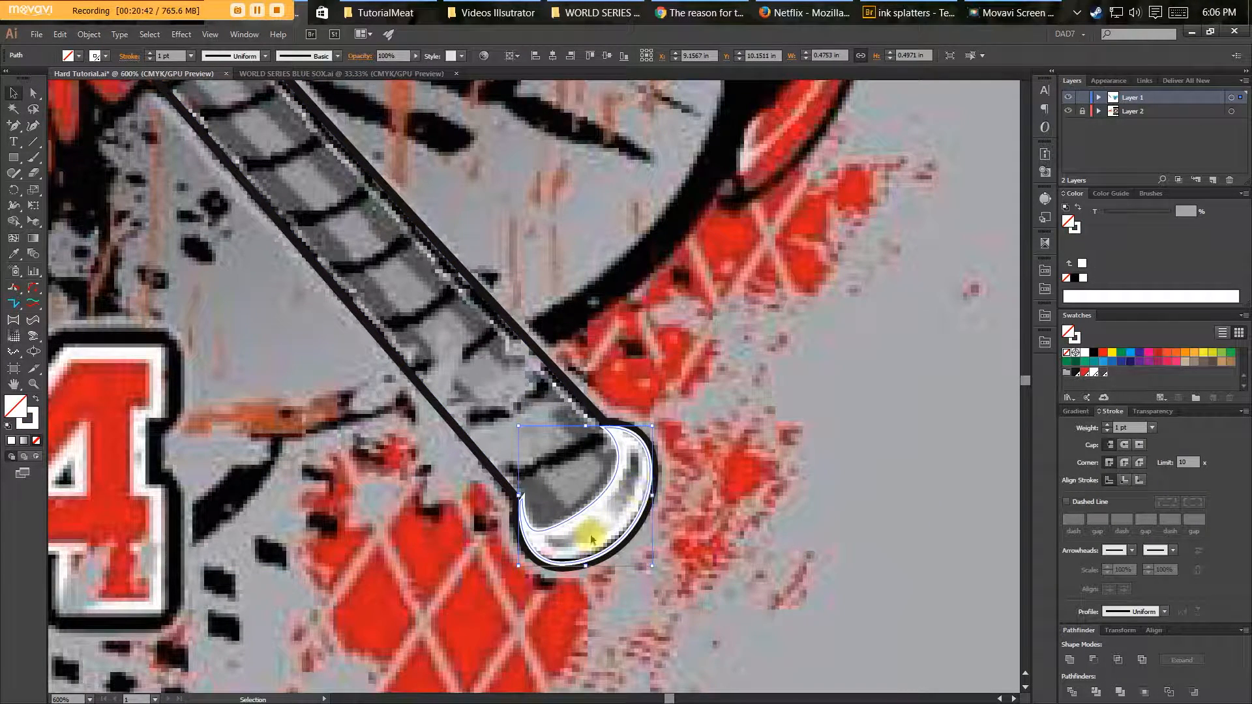
{"action": "key", "text": "shift+x"}
{"action": "left_click_drag", "start_coordinate": [617, 508], "coordinate": [613, 477]}
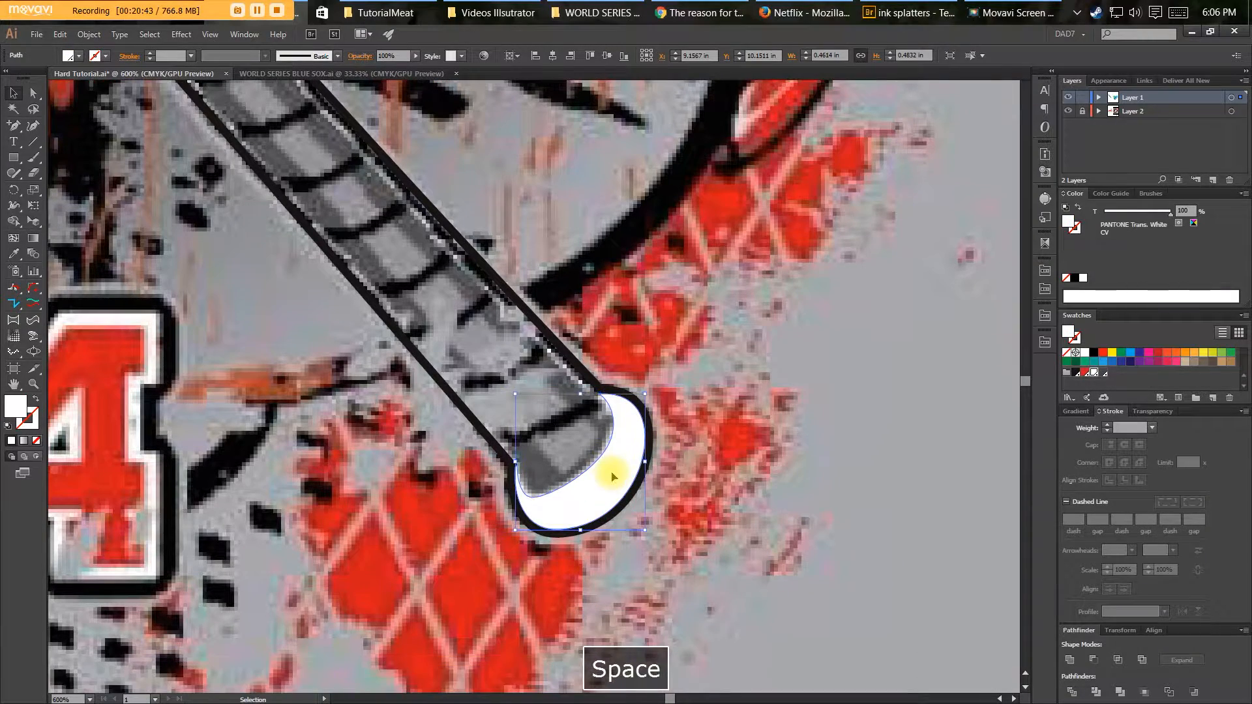
{"action": "key", "text": "ctrl+f"}
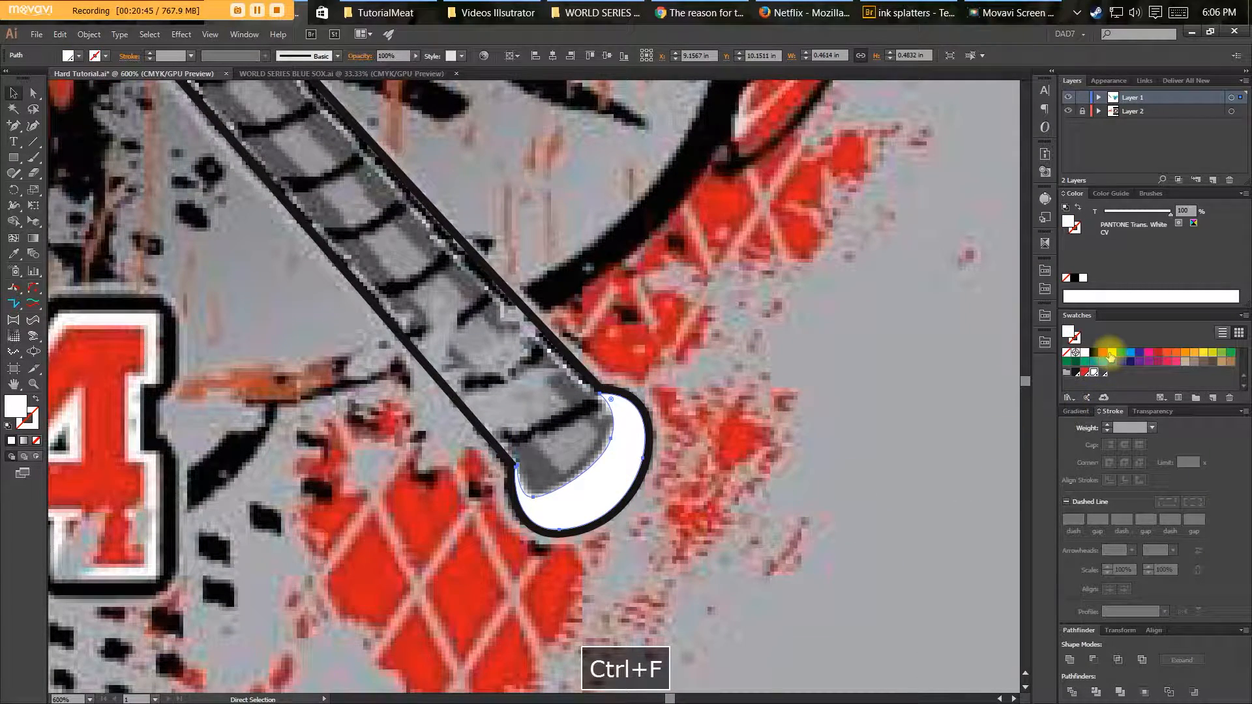
Fill the pasted knob cap copy with yellow and apply an Offset Path effect of -1 pt to it.
{"action": "left_click", "coordinate": [1110, 353]}
{"action": "key", "text": "v"}
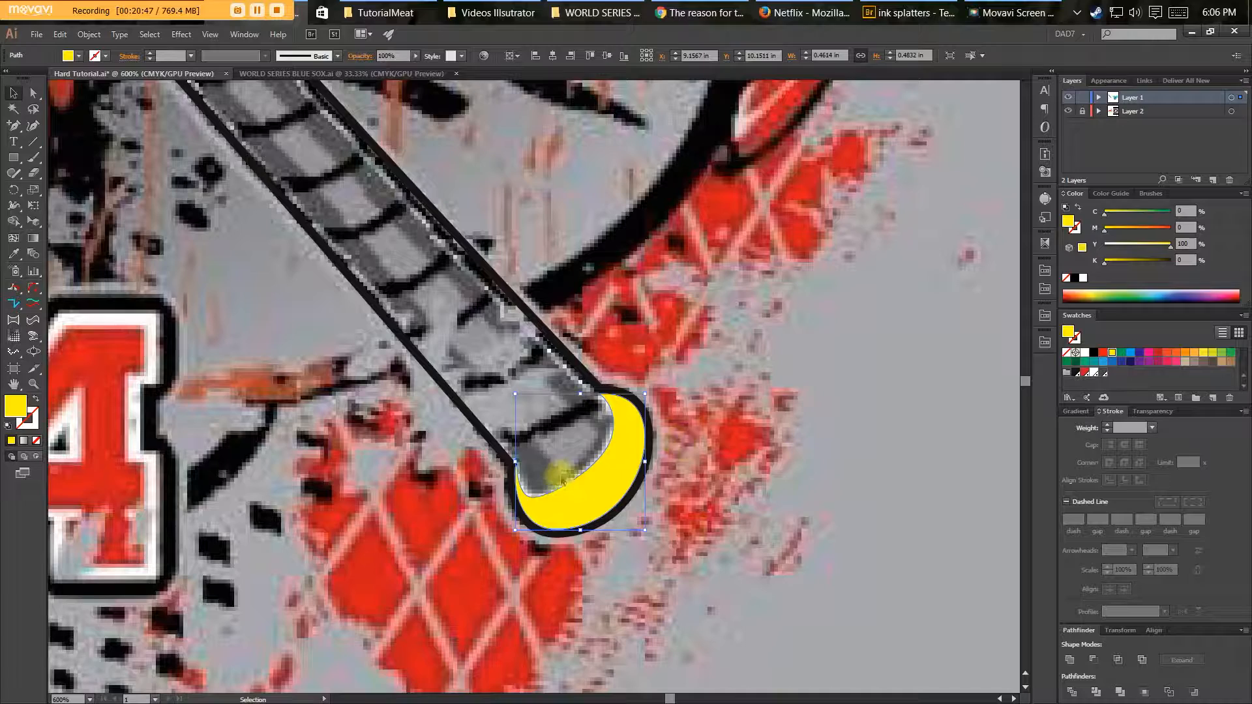
{"action": "left_click", "coordinate": [180, 33]}
{"action": "mouse_move", "coordinate": [222, 194]}
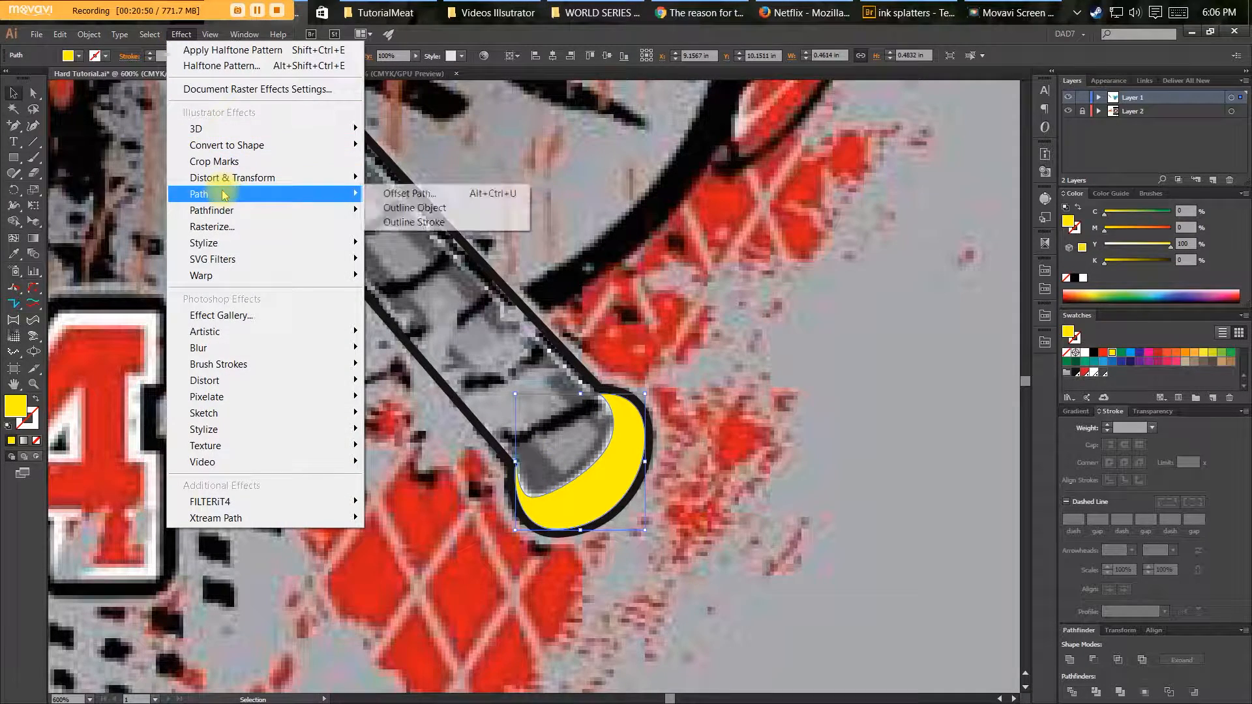
{"action": "left_click", "coordinate": [399, 194]}
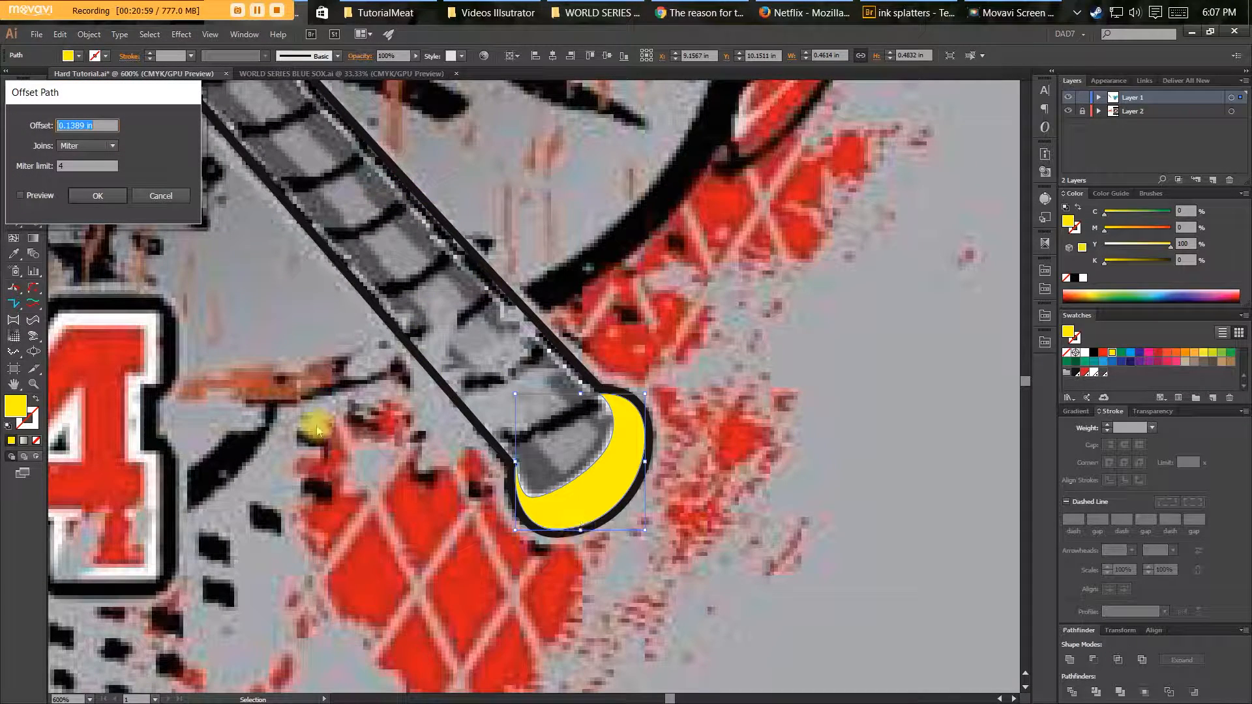
{"action": "type", "text": "-"}
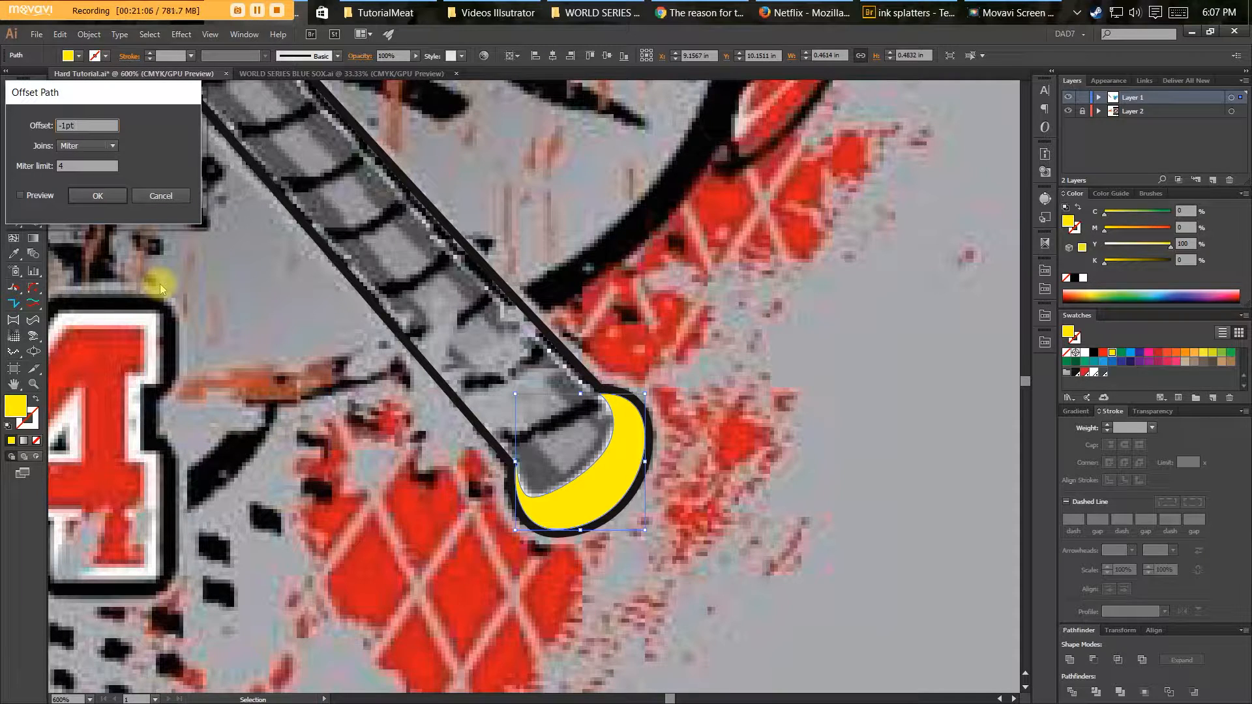
{"action": "type", "text": "1pt"}
{"action": "key", "text": "Return"}
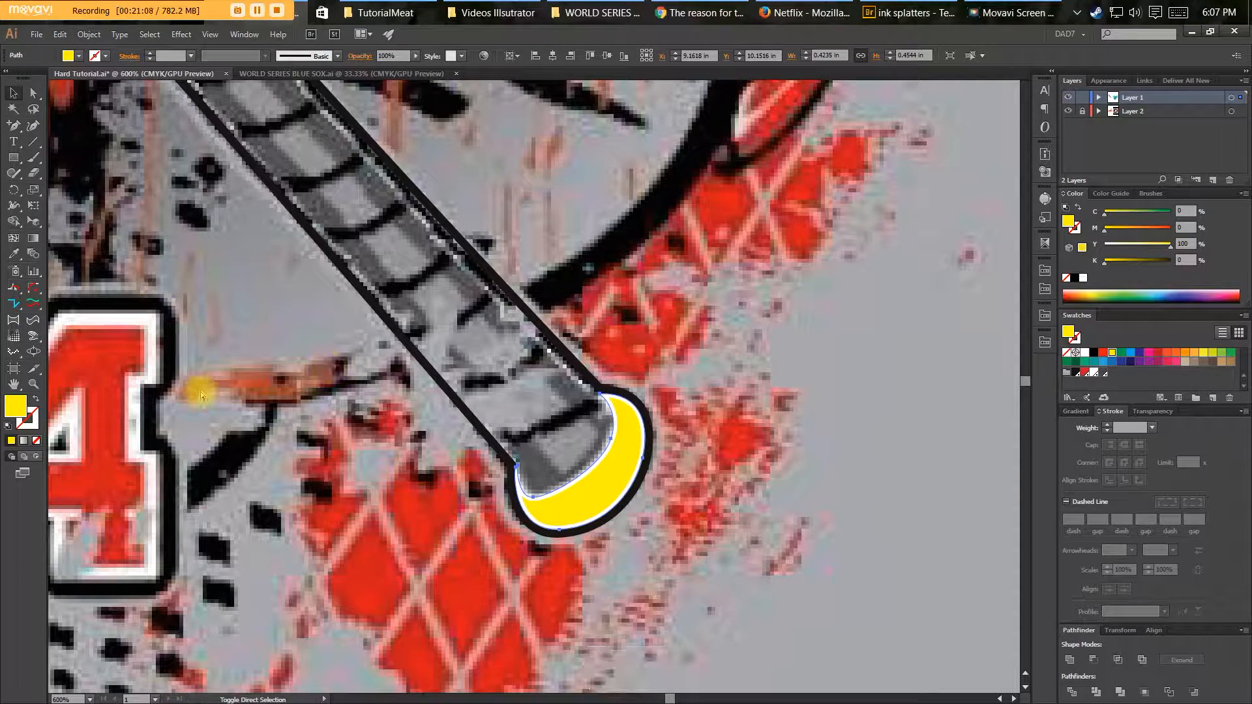
Reapply the same Offset Path effect twice to shrink the yellow cap copy further inside the white cap.
{"action": "left_click", "coordinate": [515, 501]}
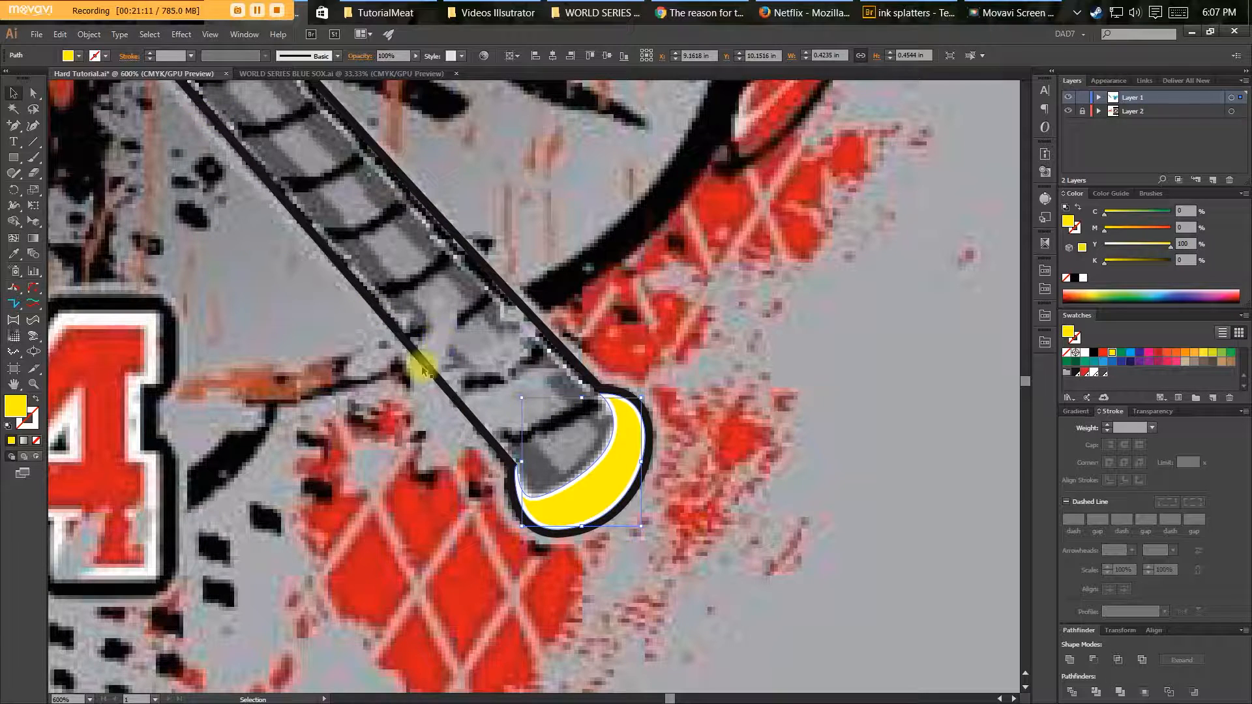
{"action": "left_click", "coordinate": [181, 34]}
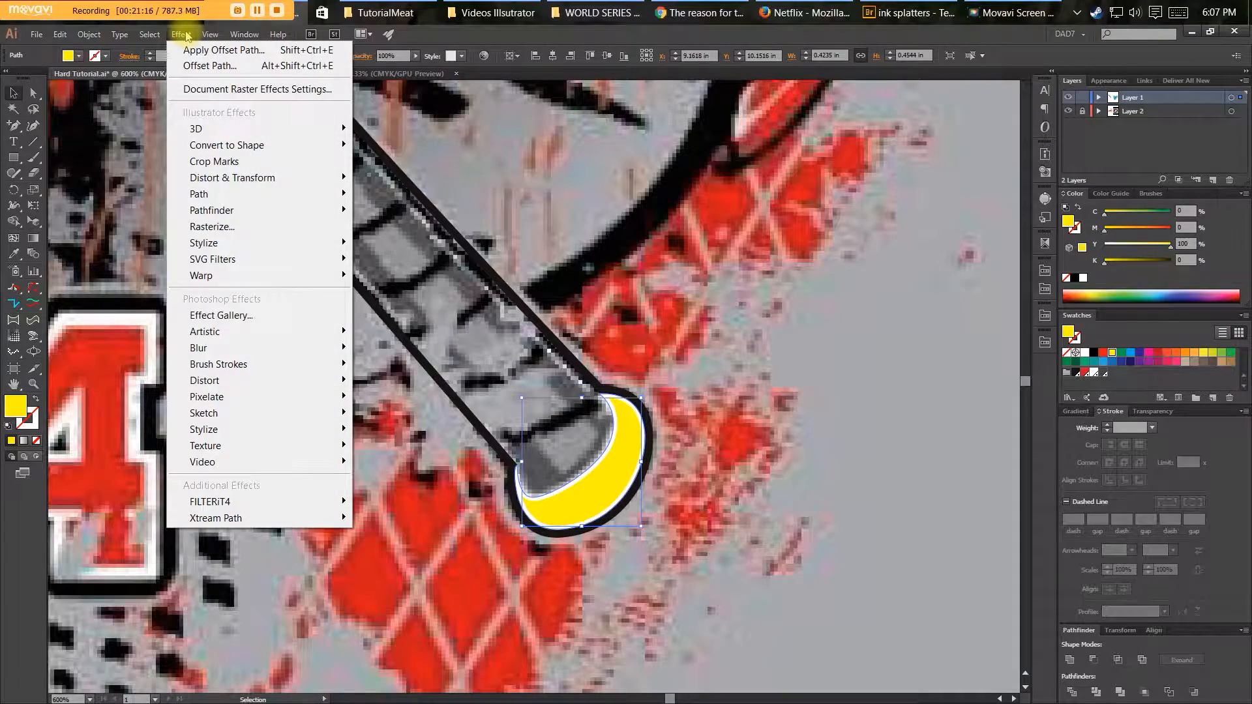
{"action": "key", "text": "ctrl+shift+e"}
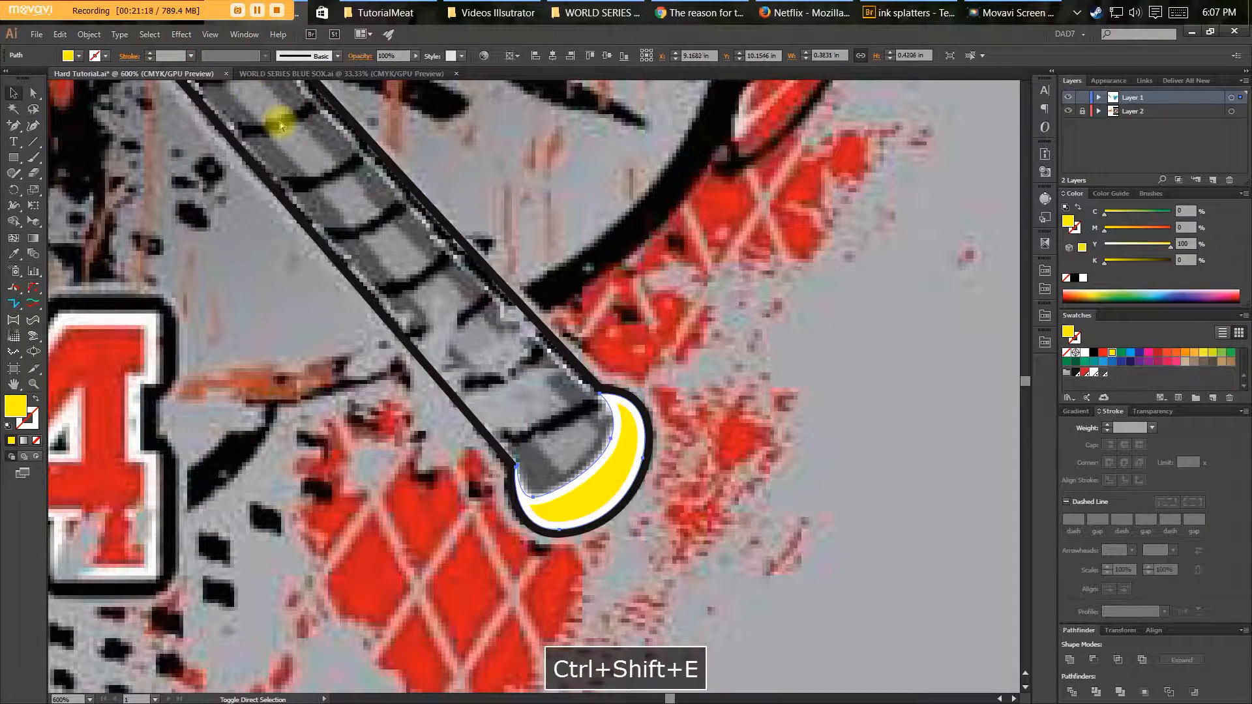
{"action": "key", "text": "ctrl+shift+e"}
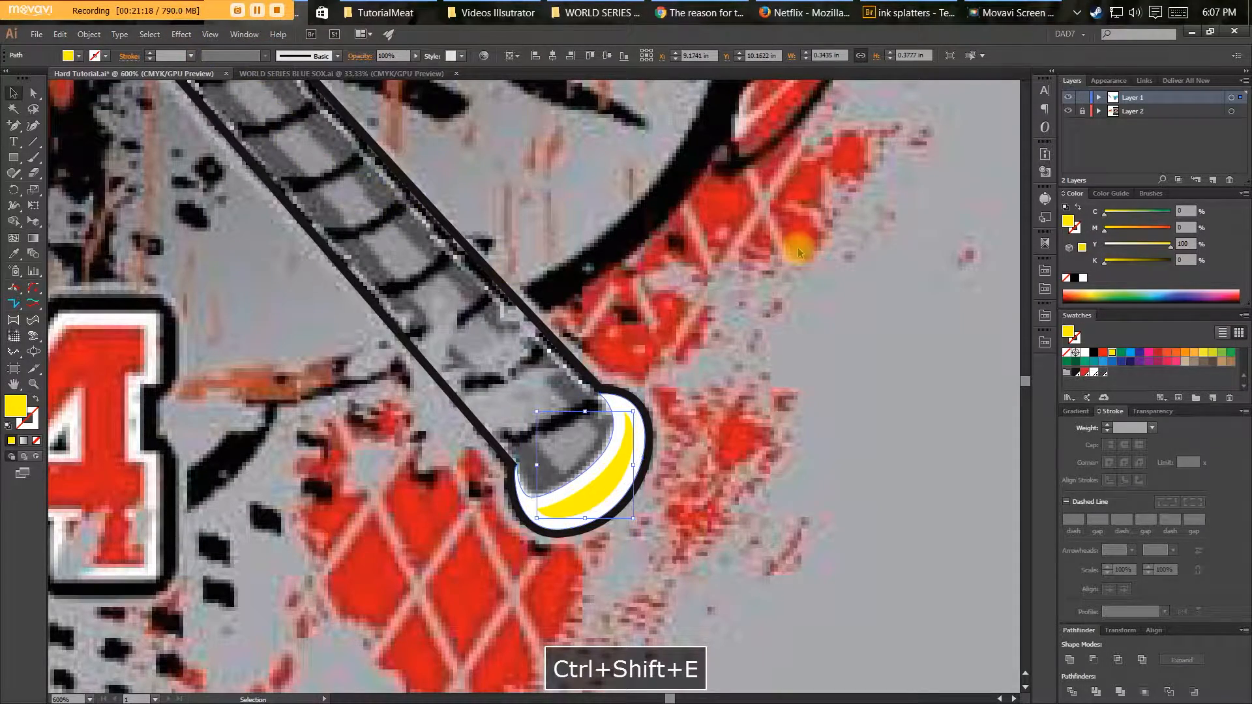
{"action": "left_click", "coordinate": [1106, 80]}
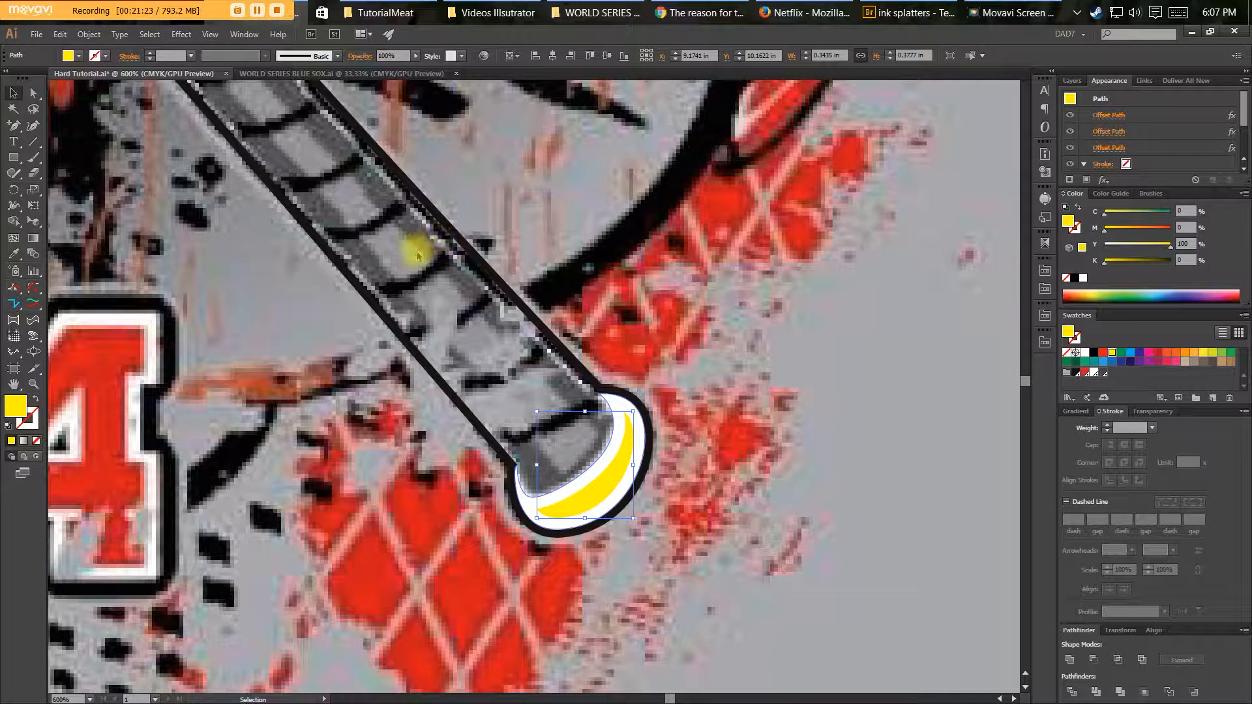
{"action": "key", "text": "ctrl+alt+u"}
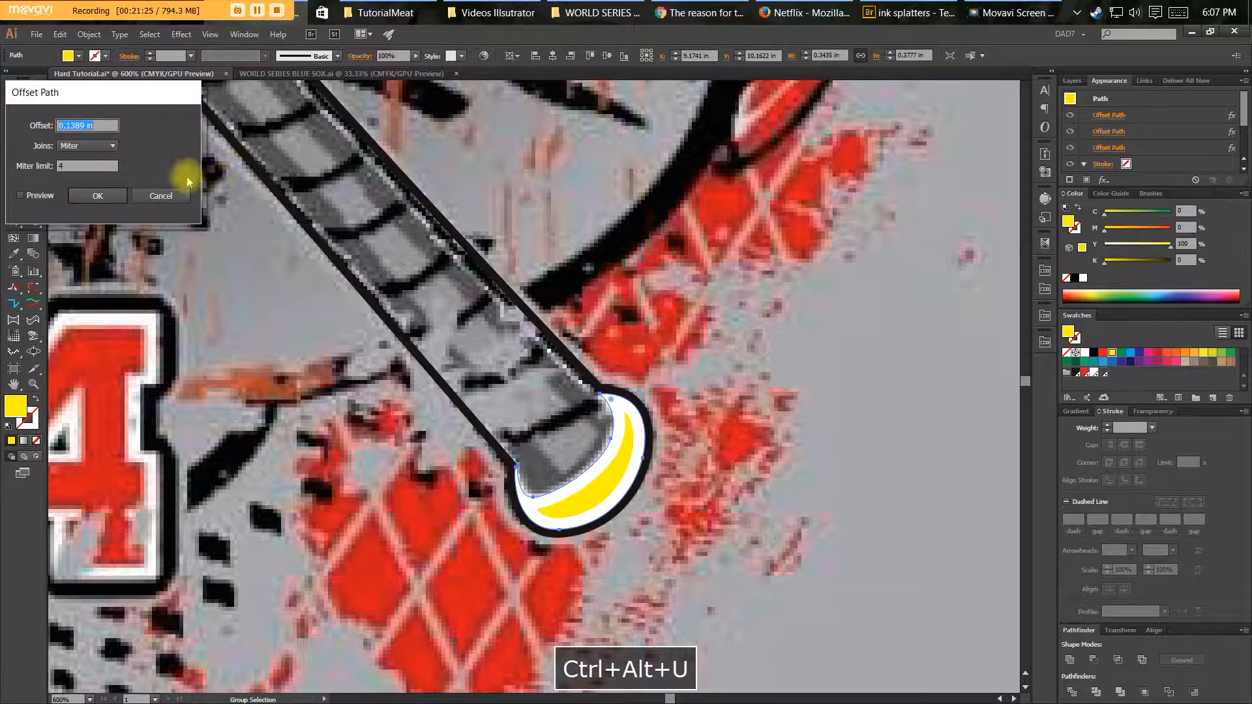
{"action": "left_click_drag", "start_coordinate": [33, 105], "coordinate": [68, 114]}
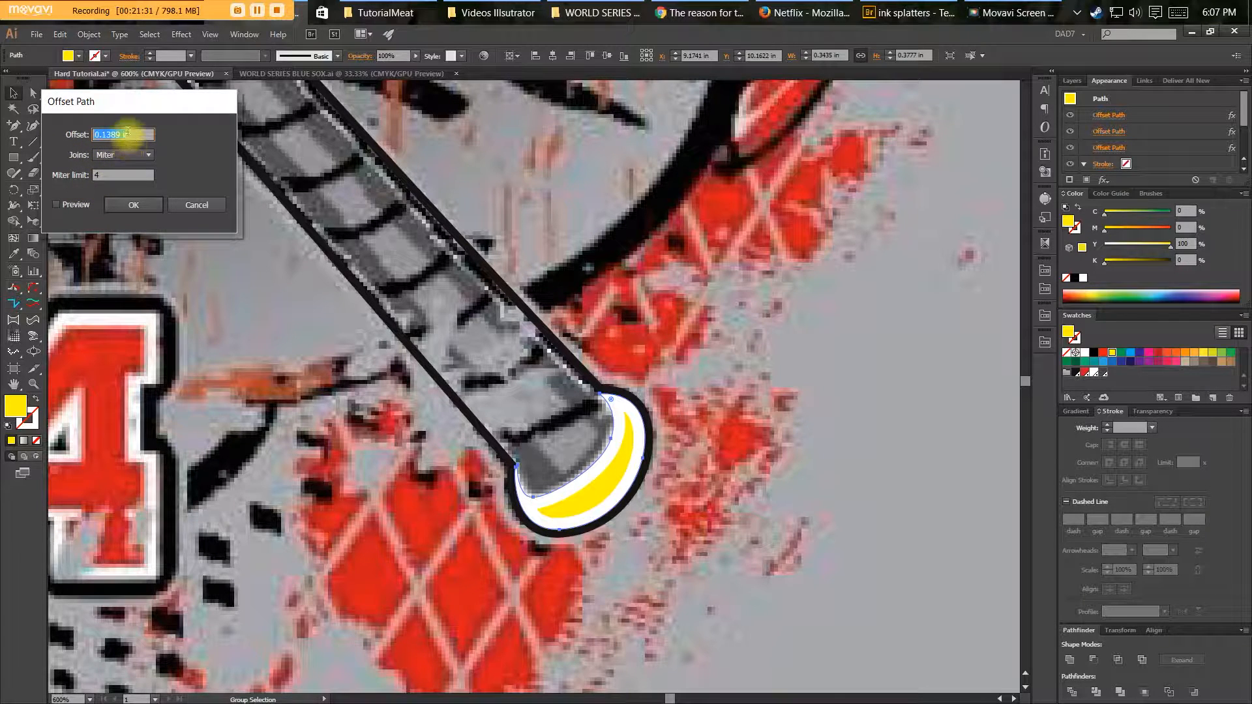
{"action": "left_click", "coordinate": [199, 205]}
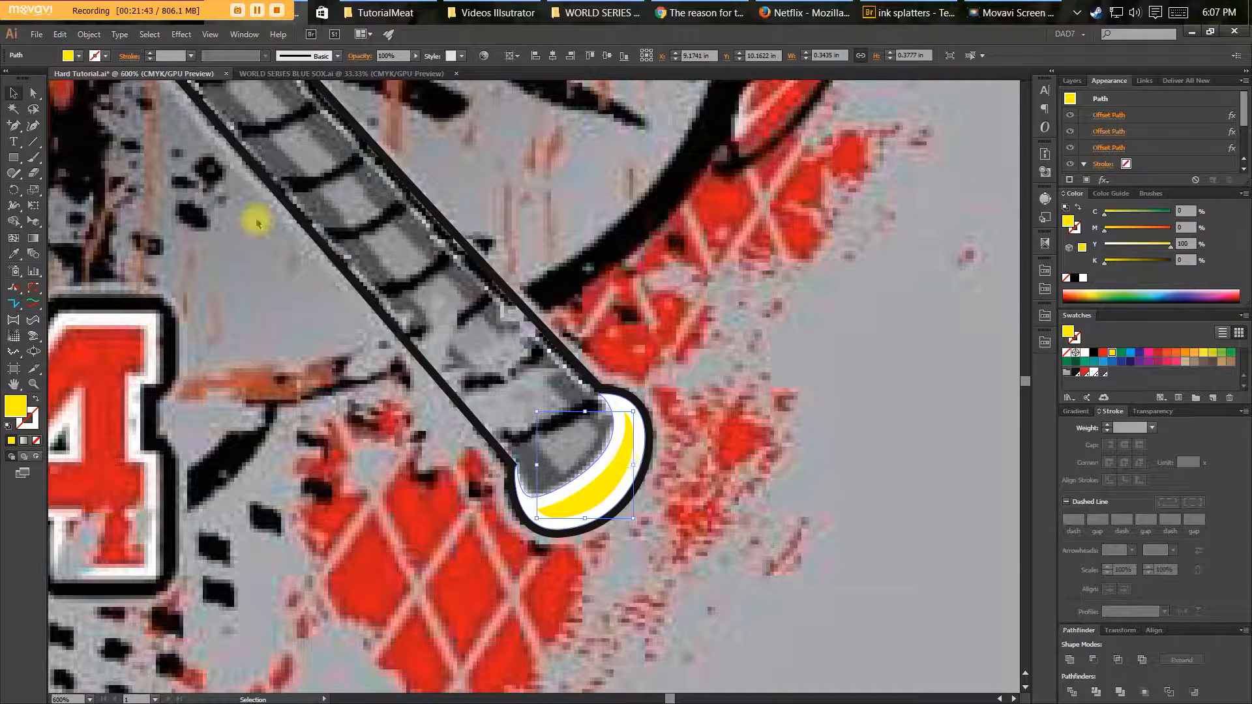
Expand the yellow crescent's appearance and fill it with a linear gradient of PANTONE Process Black ends and a Trans. White middle.
{"action": "left_click", "coordinate": [89, 34]}
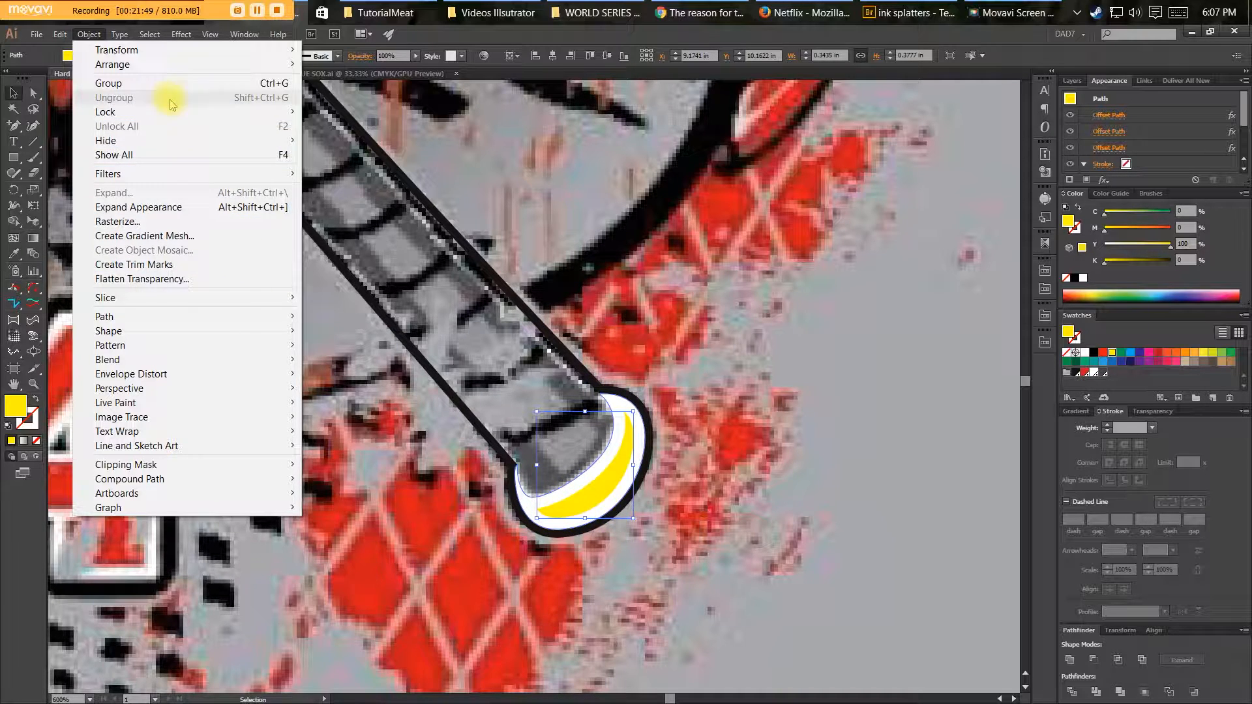
{"action": "left_click", "coordinate": [170, 210]}
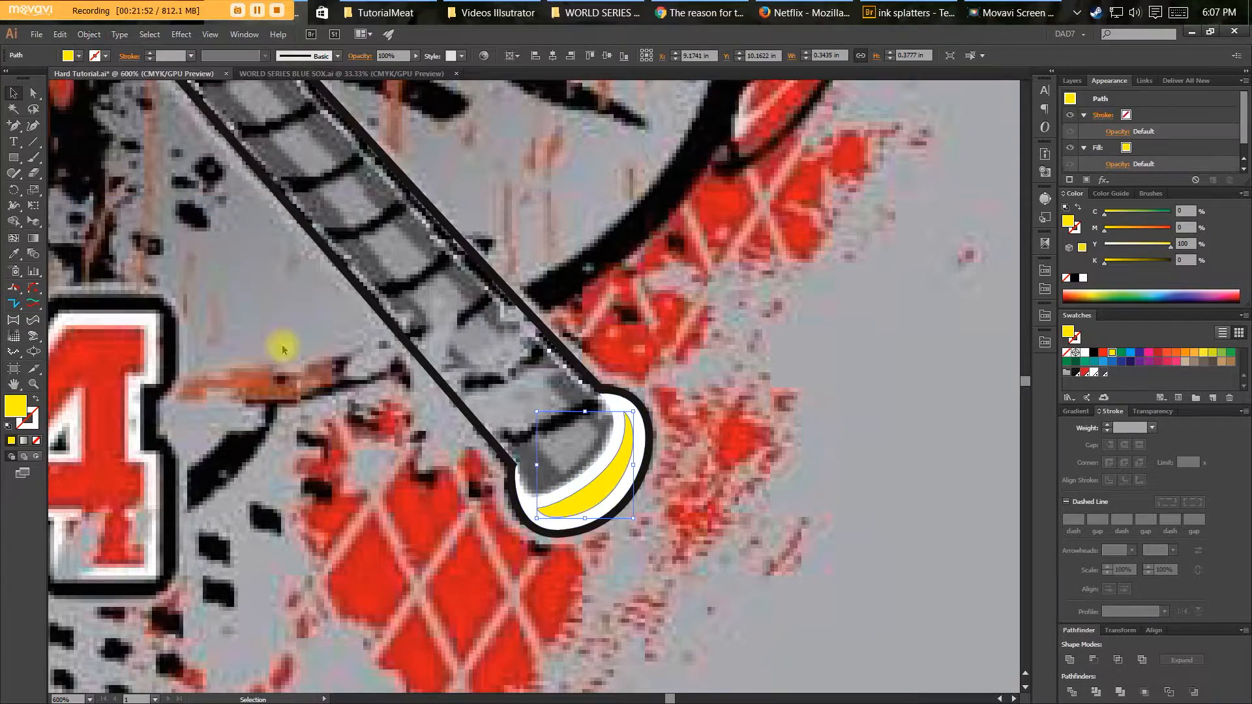
{"action": "left_click", "coordinate": [1076, 411]}
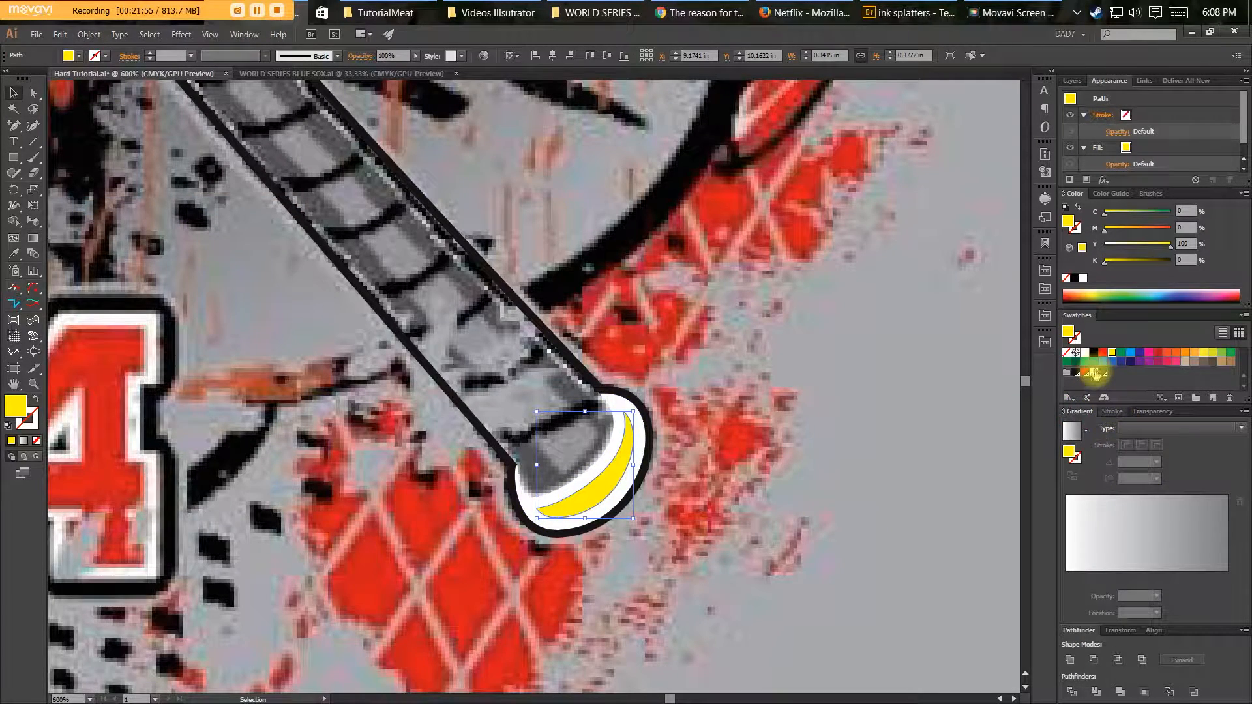
{"action": "left_click", "coordinate": [1070, 578]}
{"action": "left_click", "coordinate": [1077, 376]}
{"action": "left_click_drag", "start_coordinate": [1078, 374], "coordinate": [1227, 578]}
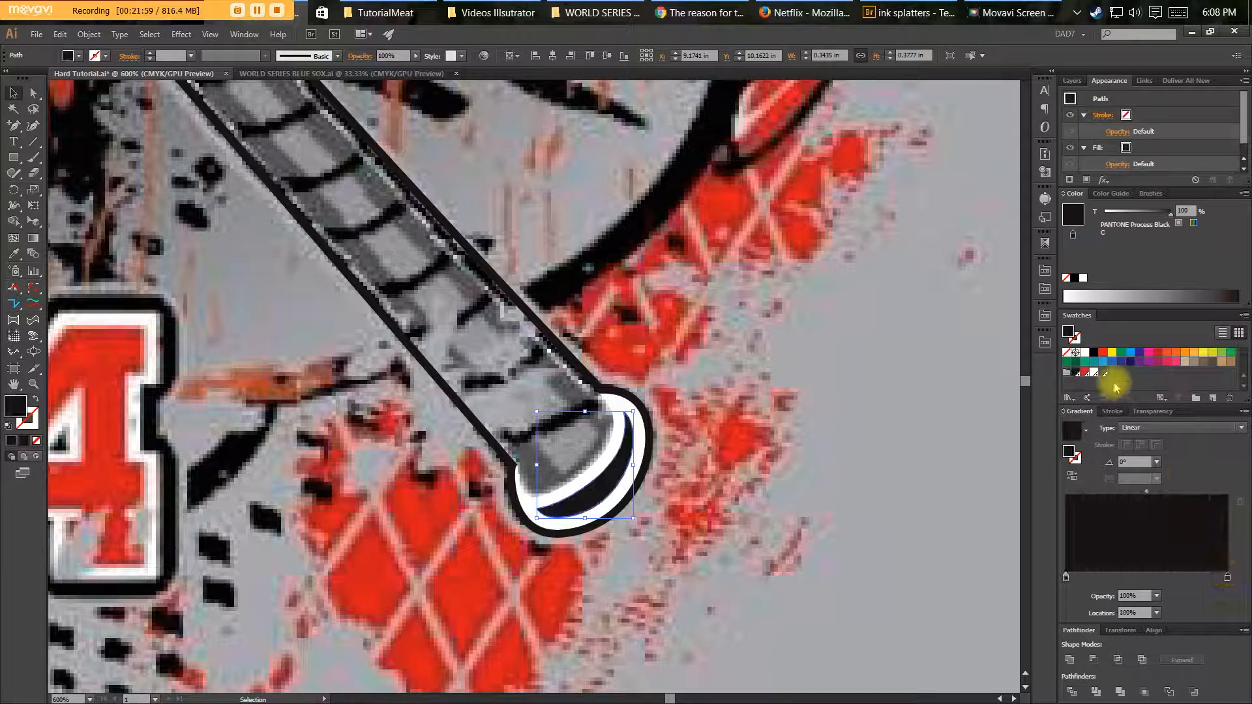
{"action": "left_click_drag", "start_coordinate": [1093, 374], "coordinate": [1149, 566]}
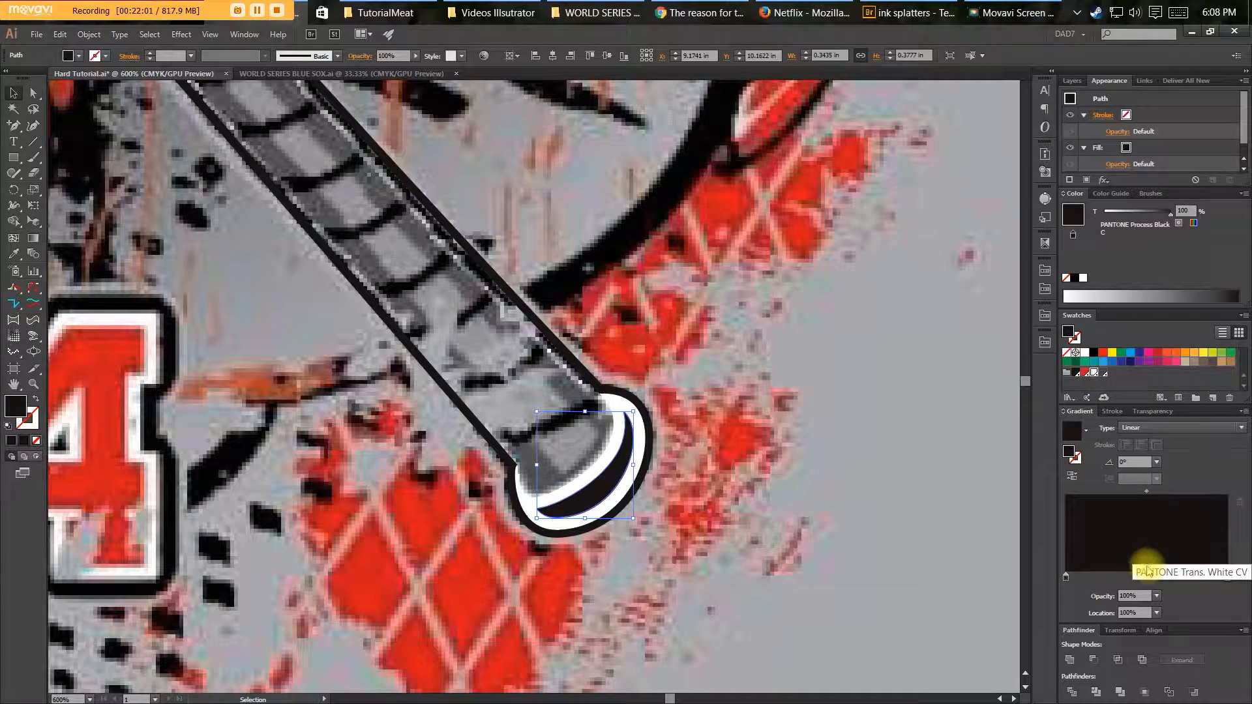
{"action": "left_click_drag", "start_coordinate": [1095, 375], "coordinate": [1145, 574]}
Set the crescent's gradient angle to 40° and extend the gradient slightly past the knob's upper edge, then deselect it.
{"action": "left_click", "coordinate": [1139, 460]}
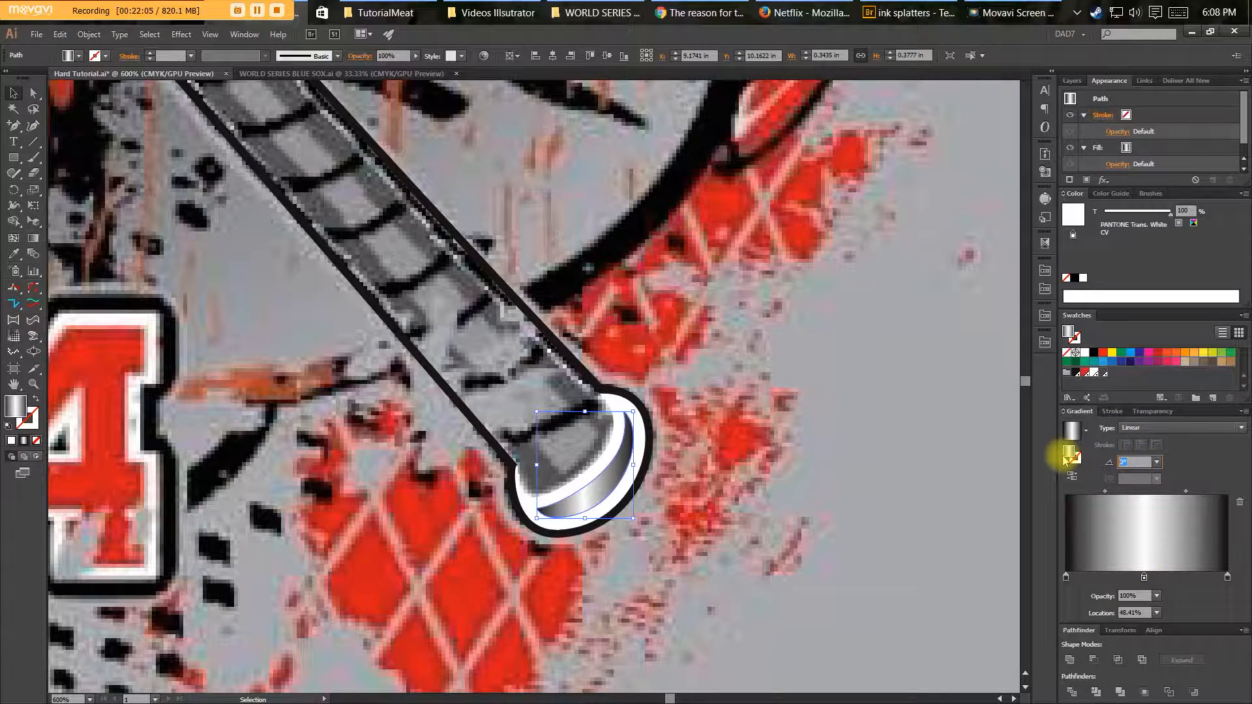
{"action": "key", "text": "Up"}
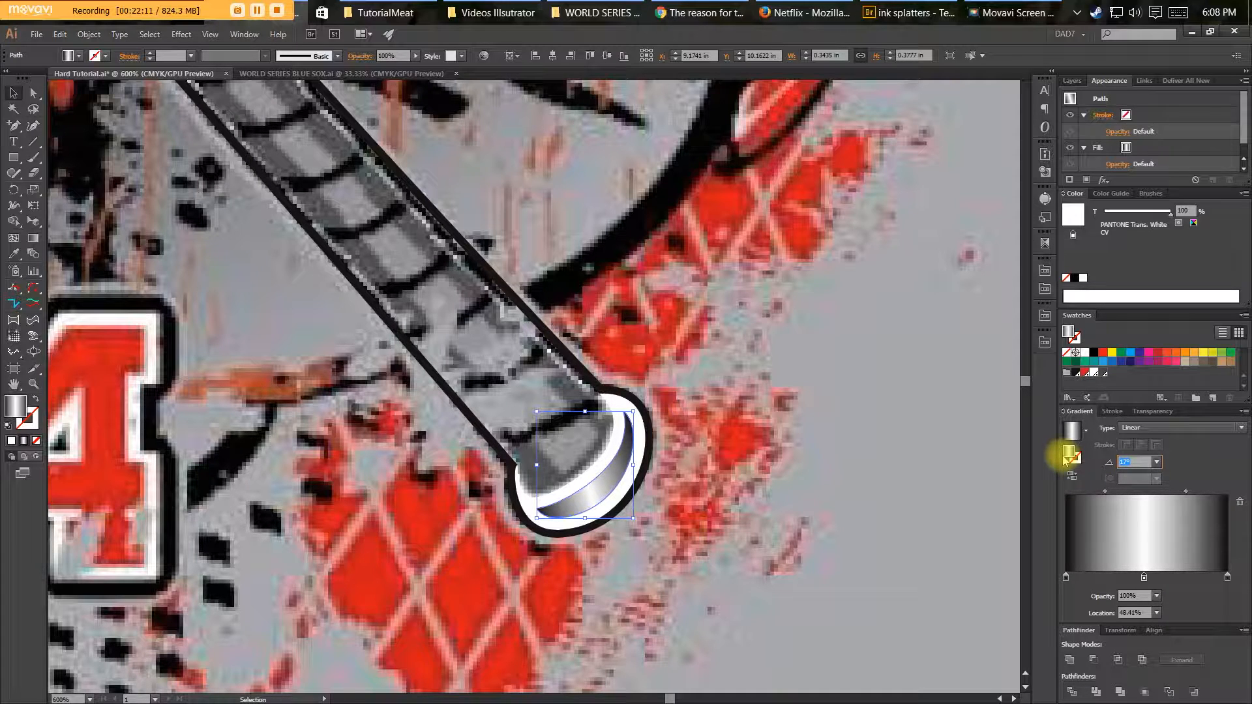
{"action": "key", "text": "shift+Up"}
{"action": "key", "text": "shift+Up"}
{"action": "key", "text": "shift+Up"}
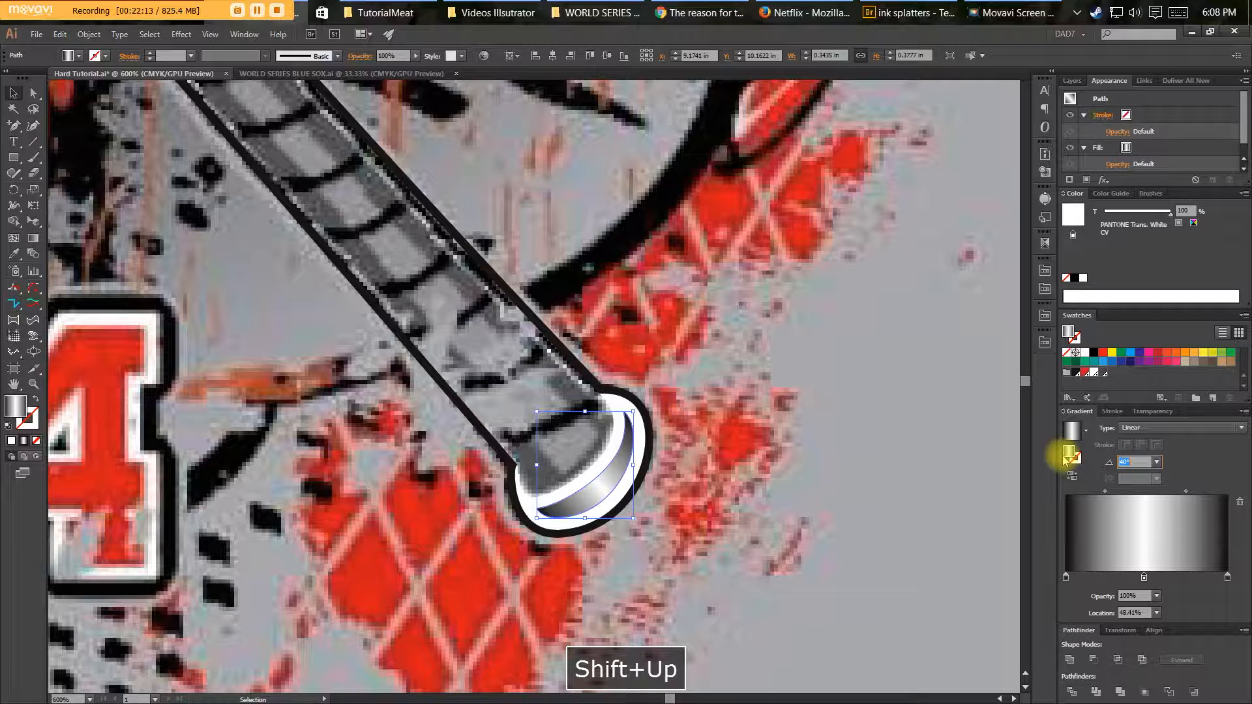
{"action": "key", "text": "shift+Down"}
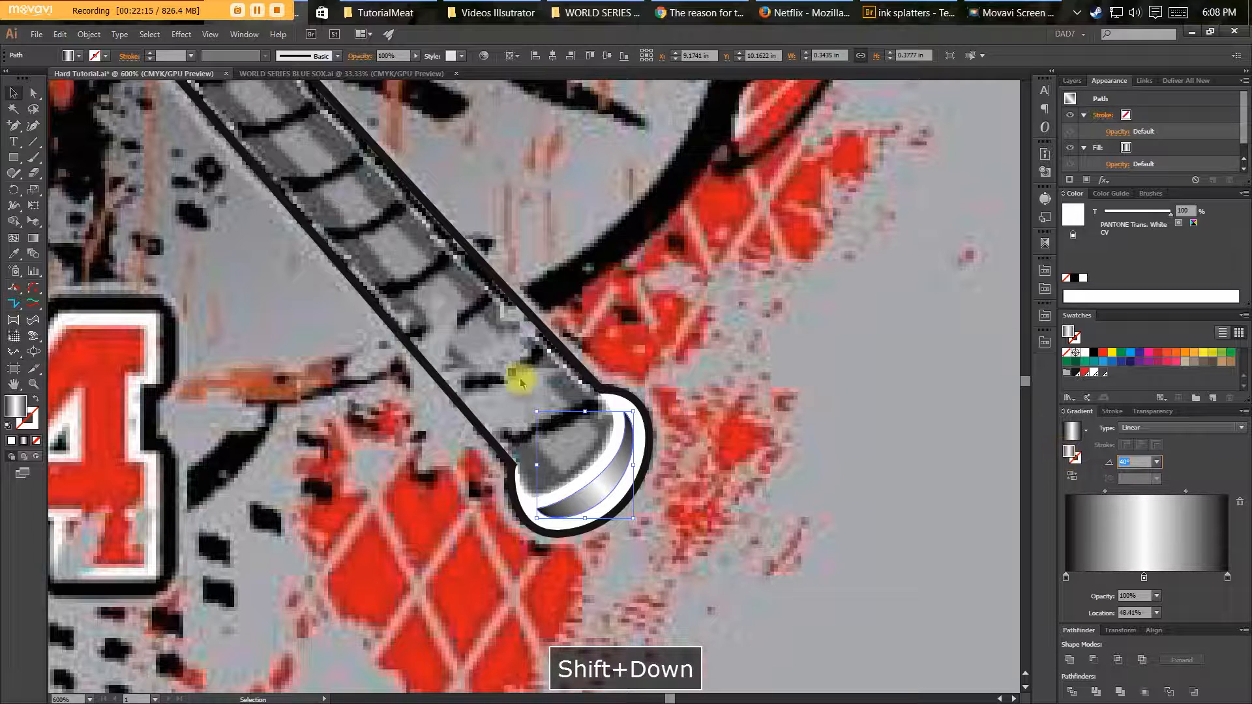
{"action": "key", "text": "Return"}
{"action": "key", "text": "g"}
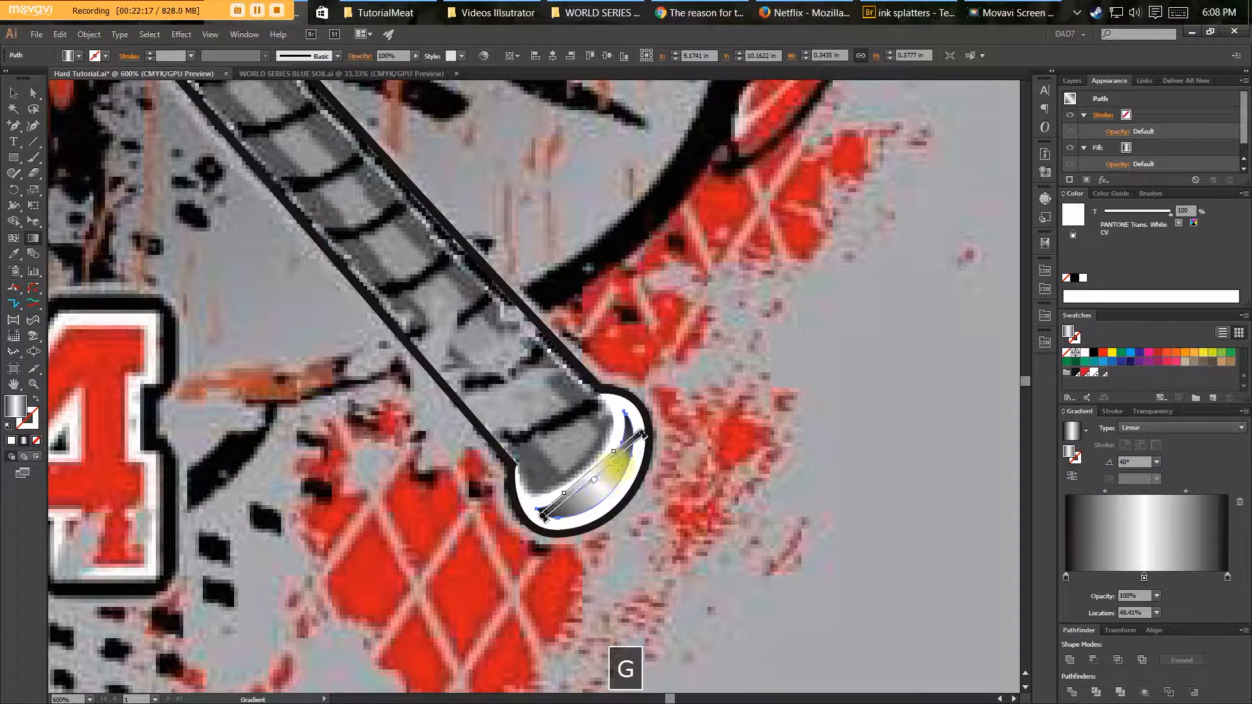
{"action": "left_click_drag", "start_coordinate": [642, 432], "coordinate": [650, 426]}
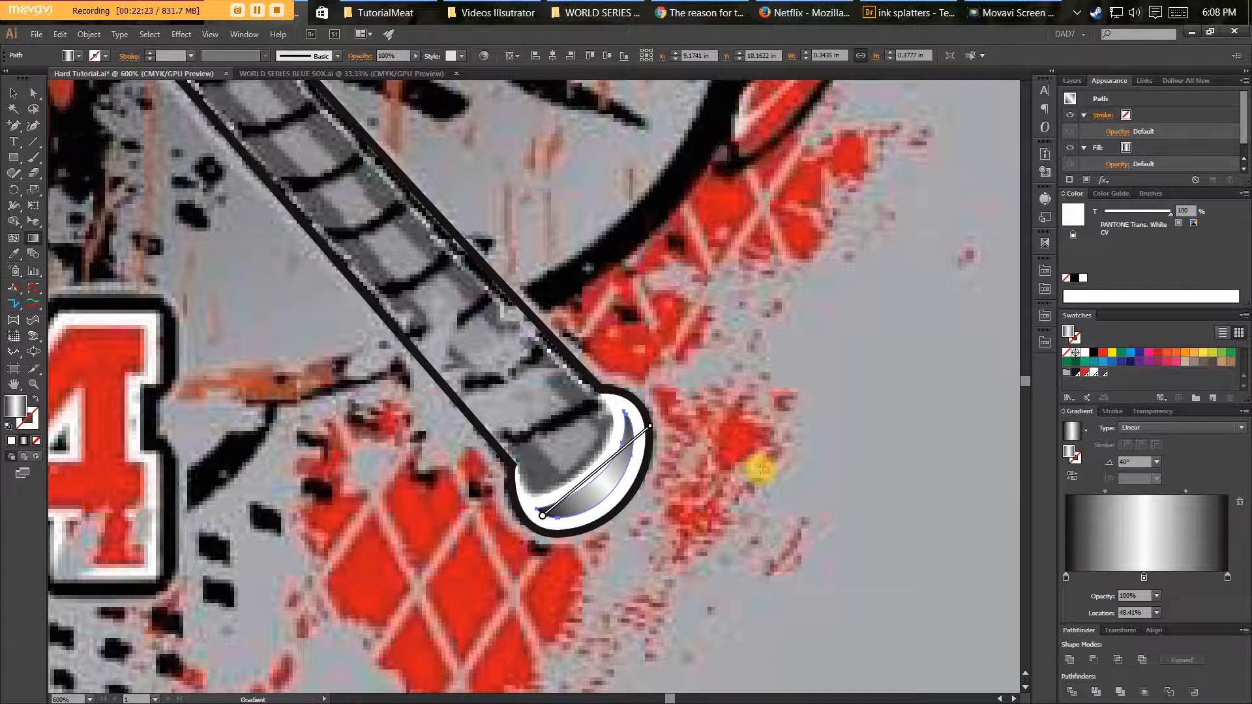
{"action": "key", "text": "v"}
{"action": "left_click", "coordinate": [672, 515]}
Draw a curved two-point path with the Pen tool across the bat handle along the wrap line nearest the knob.
{"action": "left_click_drag", "start_coordinate": [595, 447], "coordinate": [718, 514]}
{"action": "key", "text": "ctrl+minus"}
{"action": "left_click_drag", "start_coordinate": [569, 395], "coordinate": [655, 416]}
{"action": "key", "text": "ctrl+plus"}
{"action": "left_click_drag", "start_coordinate": [619, 378], "coordinate": [479, 332]}
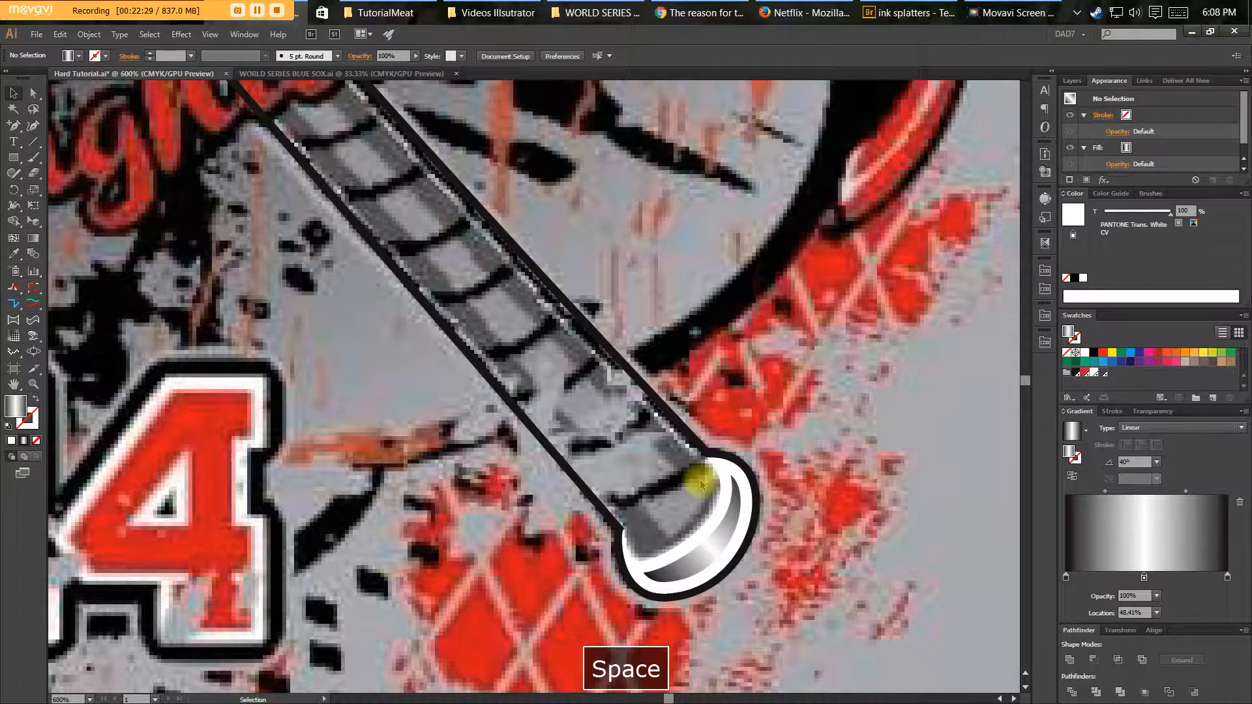
{"action": "key", "text": "p"}
{"action": "left_click", "coordinate": [728, 449]}
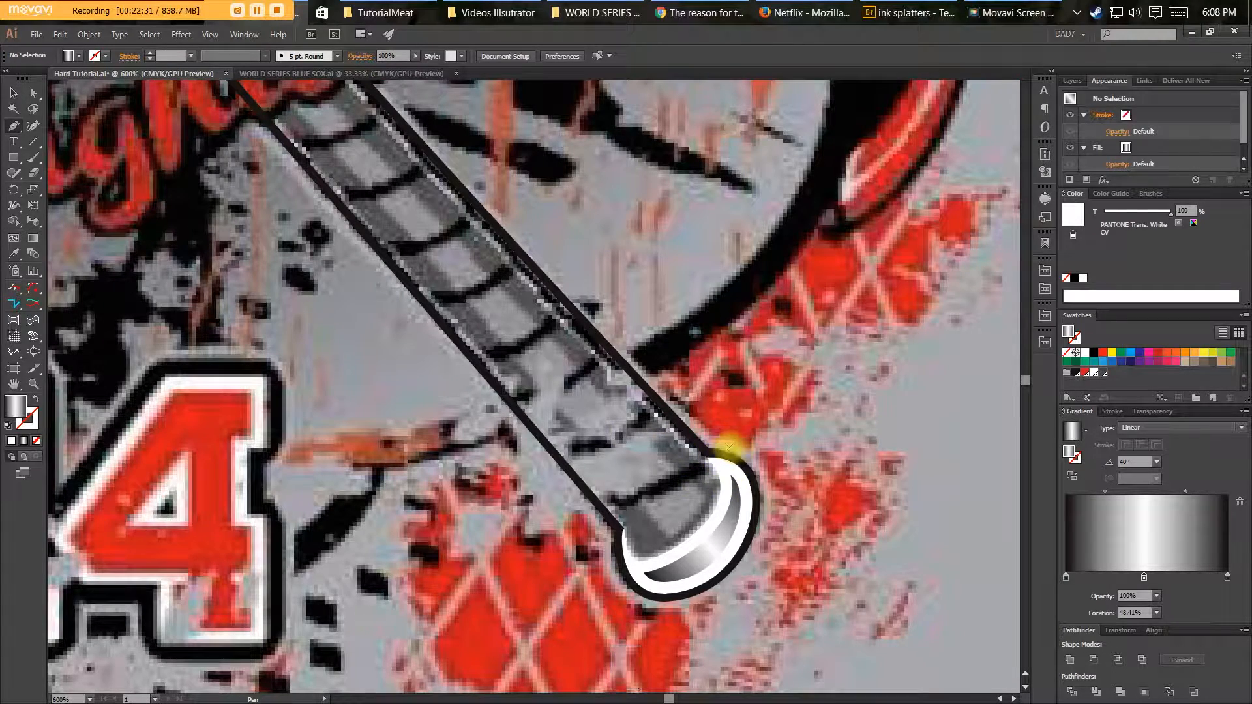
{"action": "left_click_drag", "start_coordinate": [584, 506], "coordinate": [483, 509]}
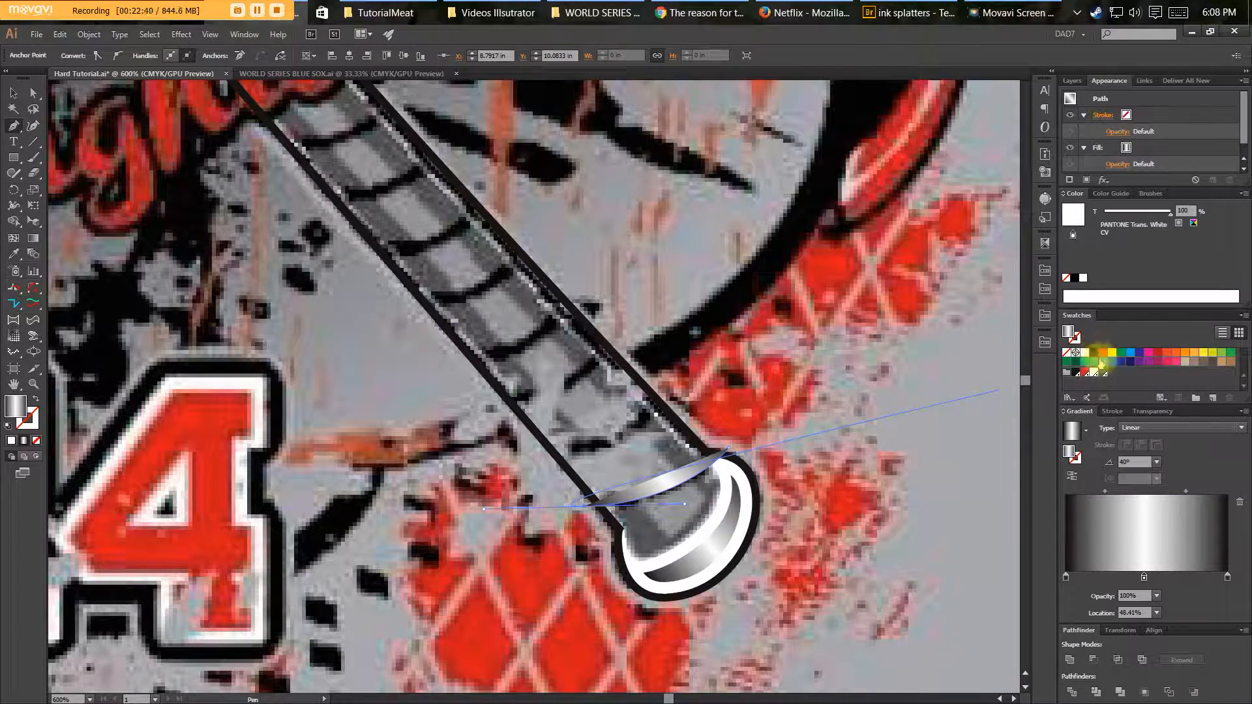
Give the curved wrap line a yellow 4 pt stroke with no fill.
{"action": "left_click", "coordinate": [1112, 353]}
{"action": "key", "text": "shift+x"}
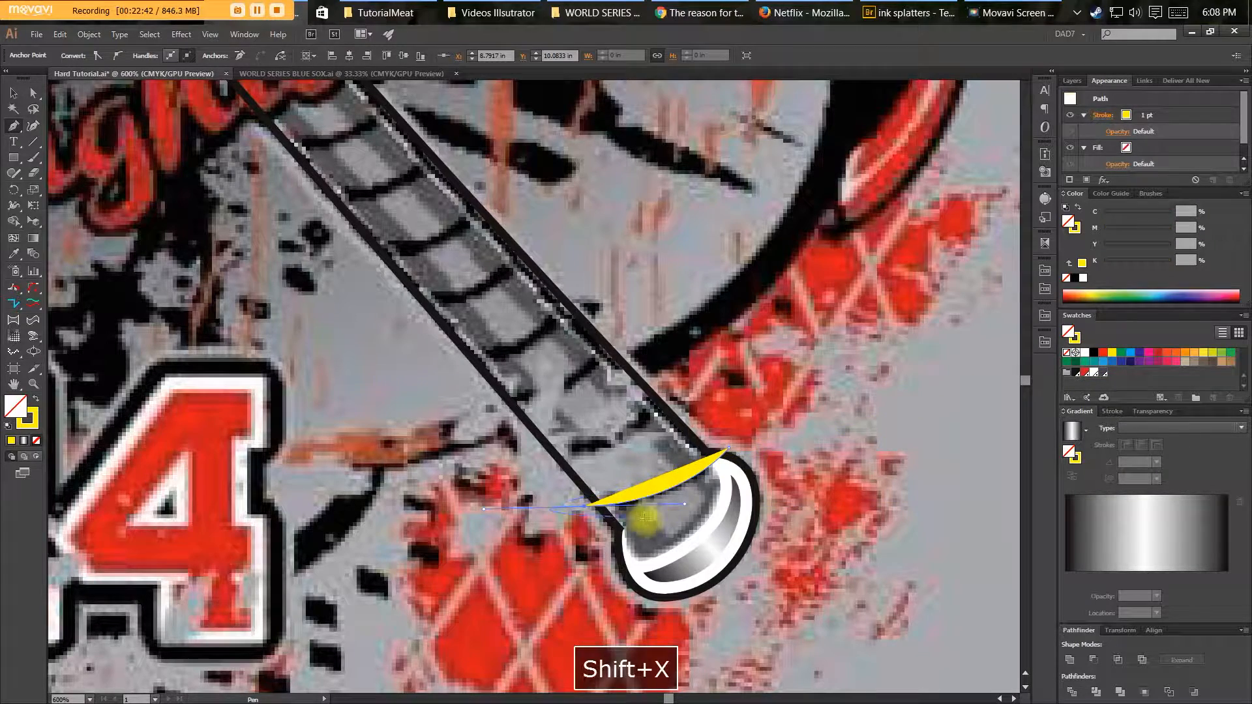
{"action": "left_click", "coordinate": [1111, 412]}
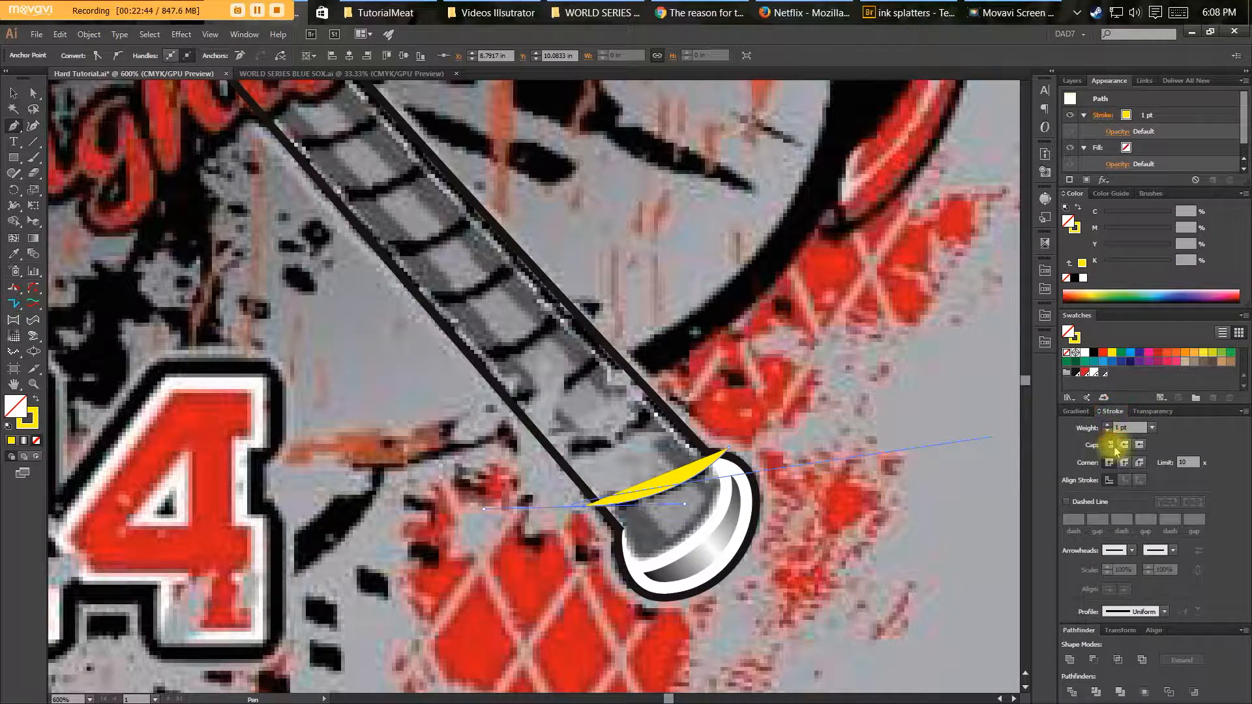
{"action": "left_click", "coordinate": [1109, 425]}
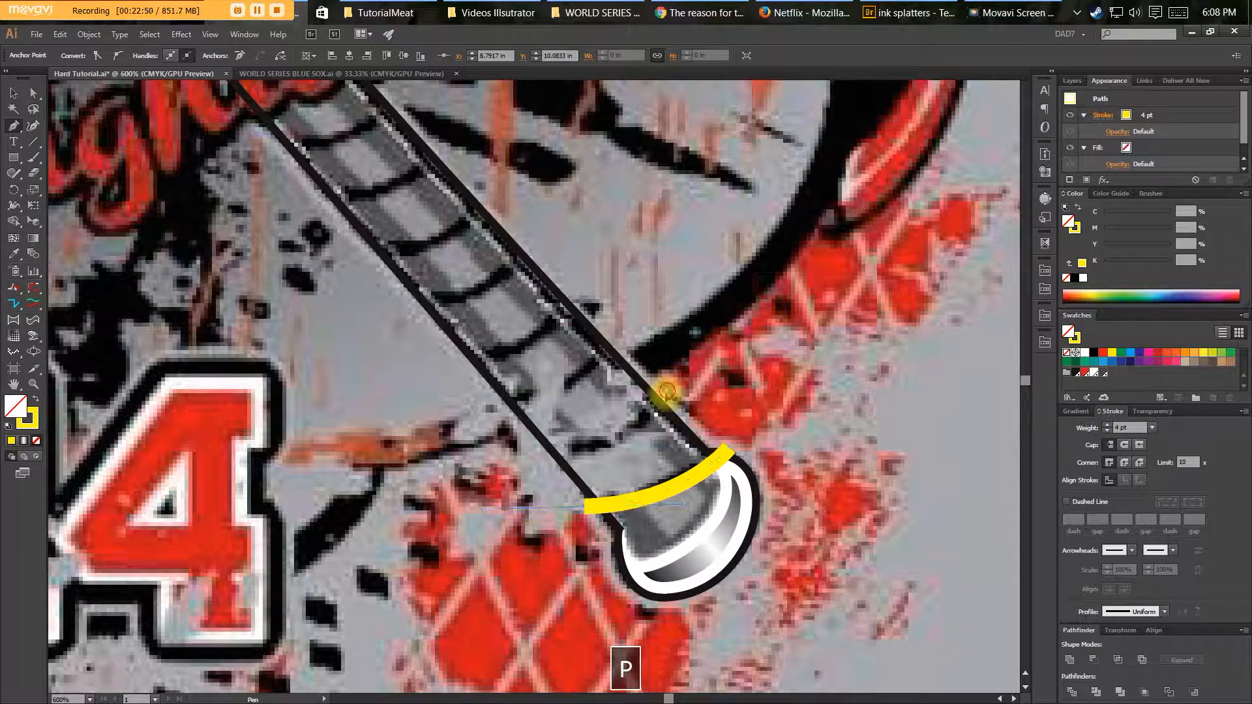
Draw a second, wider curved wrap line across the handle along the next reference band above the first.
{"action": "left_click", "coordinate": [666, 391]}
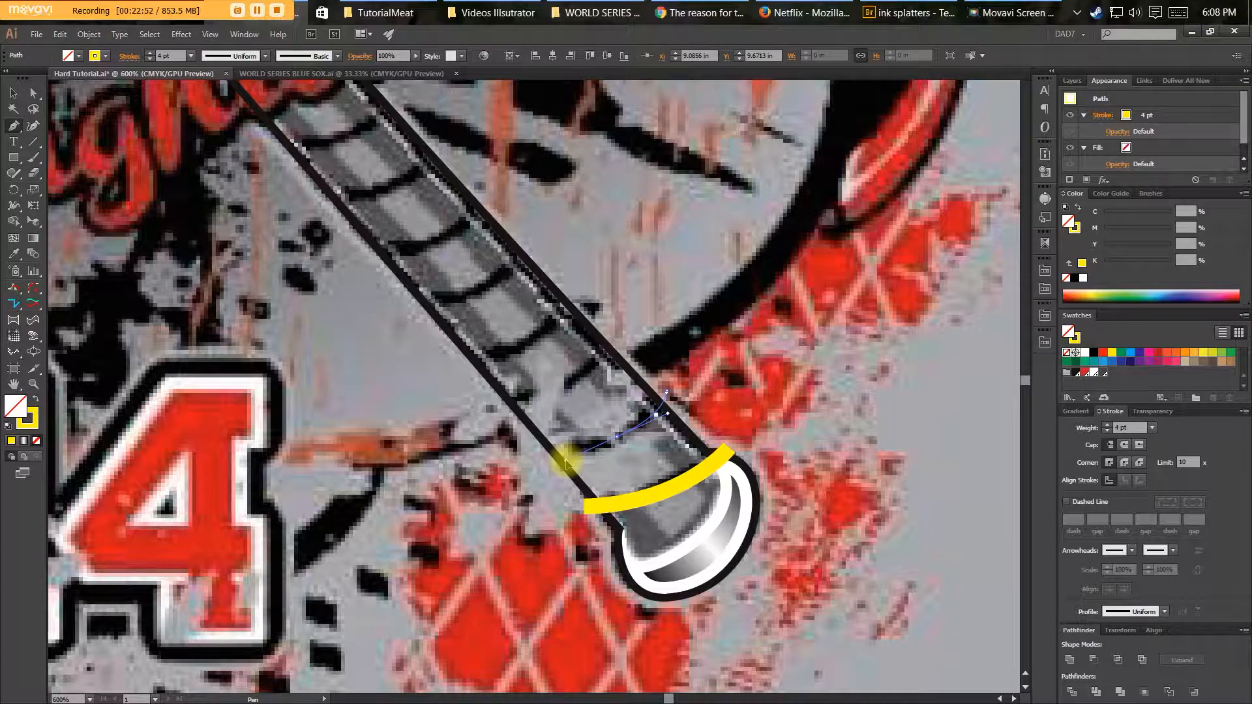
{"action": "left_click_drag", "start_coordinate": [566, 461], "coordinate": [566, 460]}
{"action": "left_click_drag", "start_coordinate": [488, 455], "coordinate": [479, 455]}
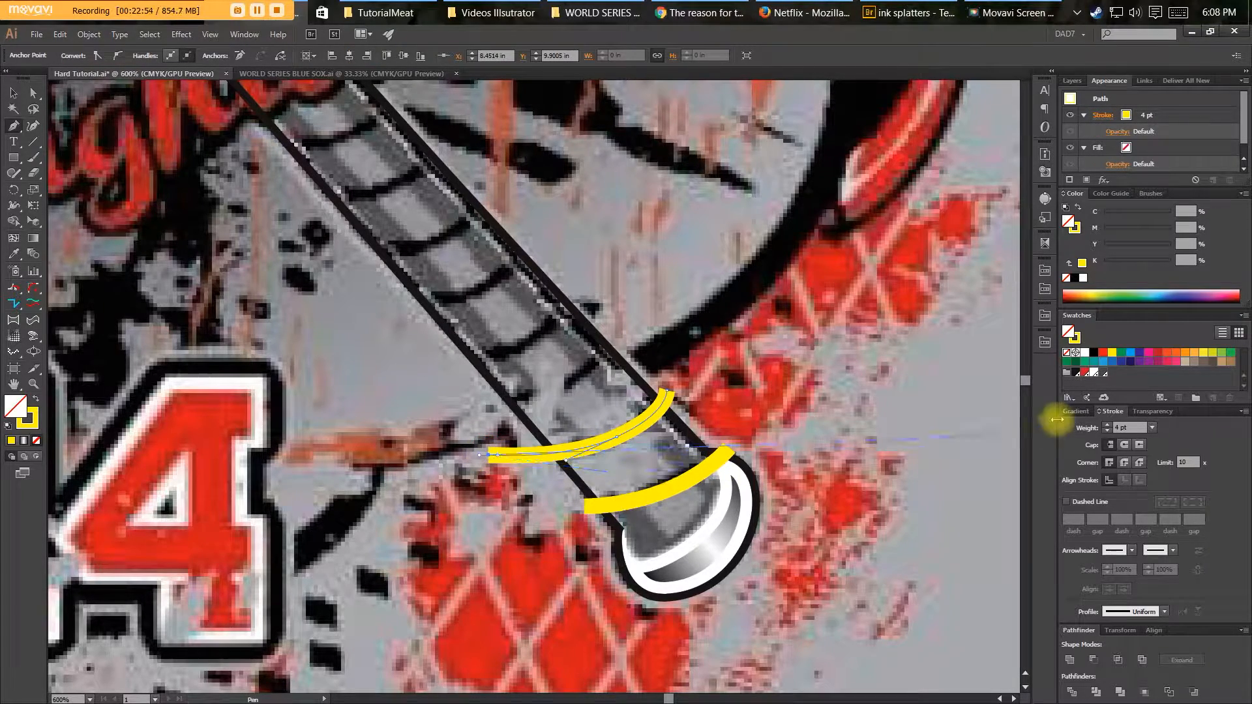
Duplicate the second wrap line seven times up the handle, placing each copy on a reference band as far as the script lettering.
{"action": "key", "text": "v"}
{"action": "left_click_drag", "start_coordinate": [641, 428], "coordinate": [542, 323]}
{"action": "left_click", "coordinate": [526, 352]}
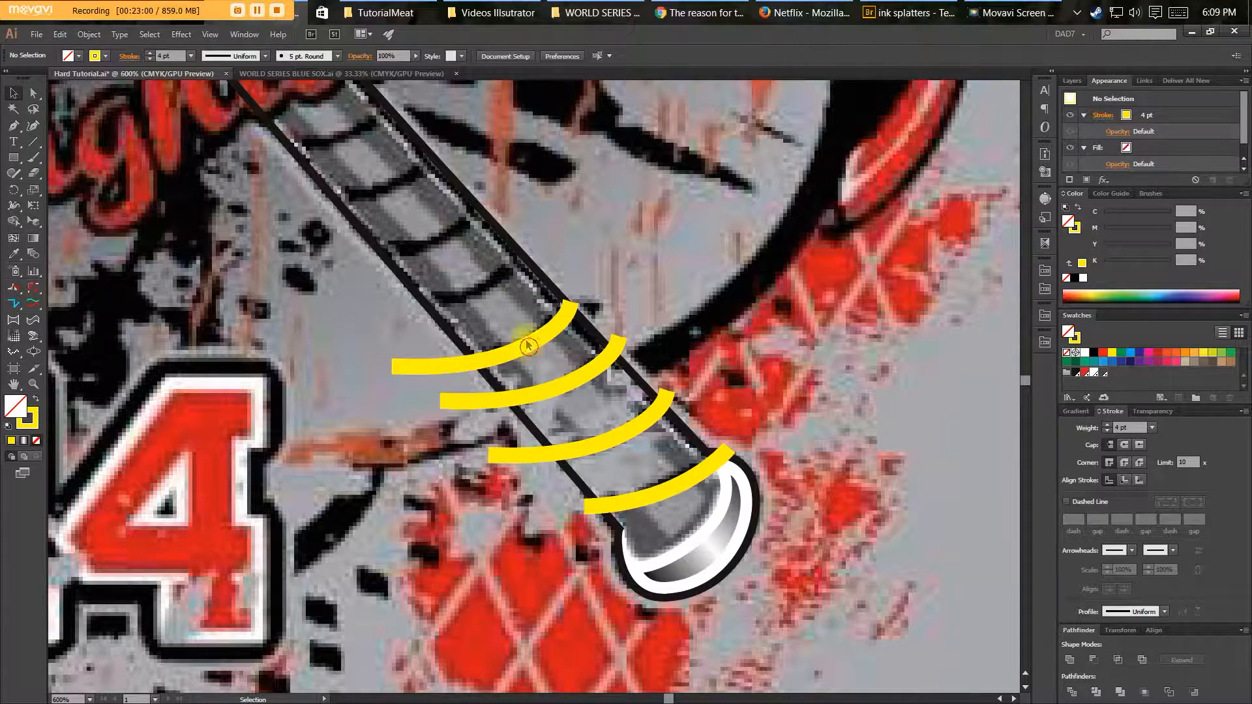
{"action": "left_click", "coordinate": [528, 346]}
{"action": "left_click_drag", "start_coordinate": [528, 342], "coordinate": [420, 203]}
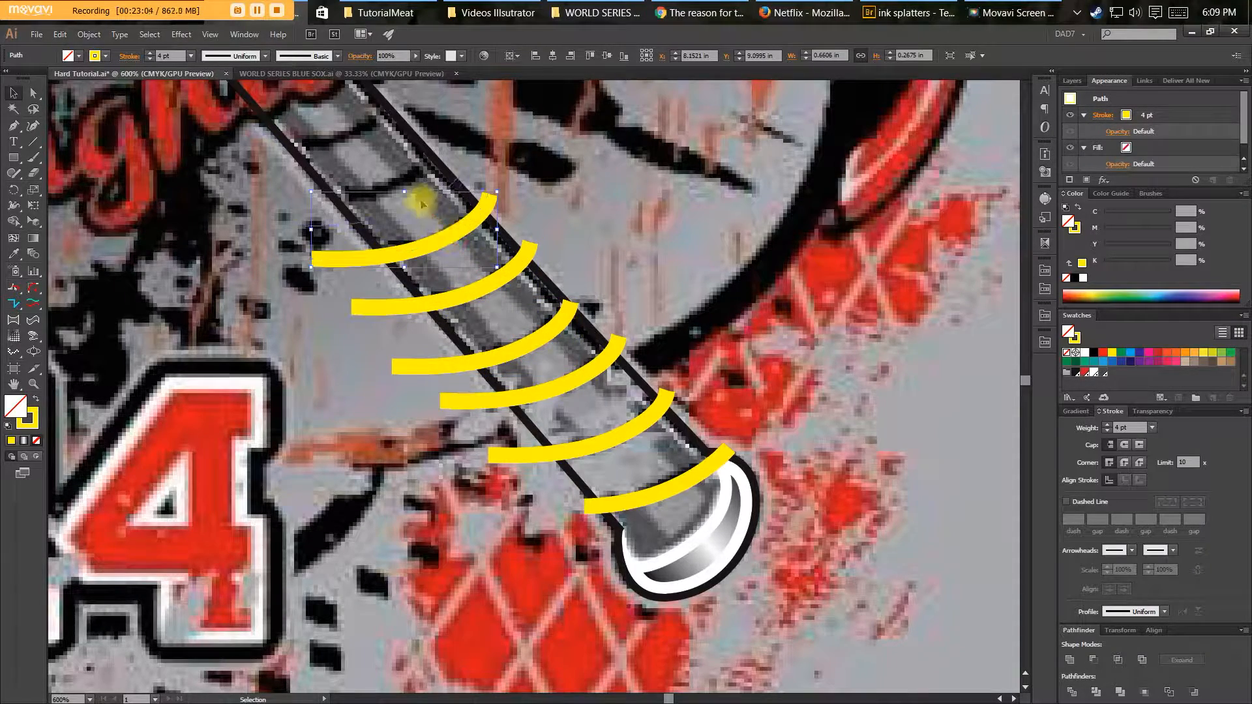
{"action": "left_click_drag", "start_coordinate": [407, 184], "coordinate": [364, 127]}
{"action": "key", "text": "space"}
{"action": "left_click_drag", "start_coordinate": [395, 175], "coordinate": [534, 295]}
{"action": "key", "text": "space"}
{"action": "left_click_drag", "start_coordinate": [650, 362], "coordinate": [348, 162]}
{"action": "left_click_drag", "start_coordinate": [511, 283], "coordinate": [648, 326]}
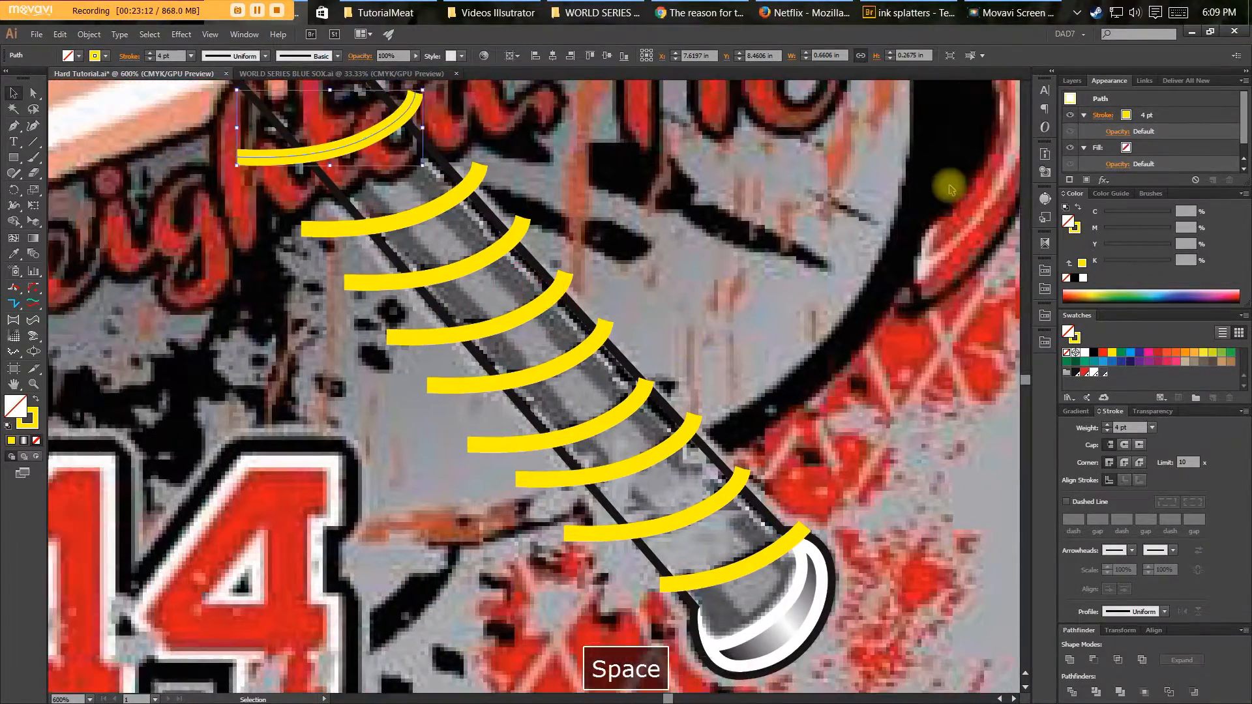
Select all yellow wrap lines by matching stroke color, outline their strokes into filled shapes, and group them.
{"action": "left_click", "coordinate": [981, 58]}
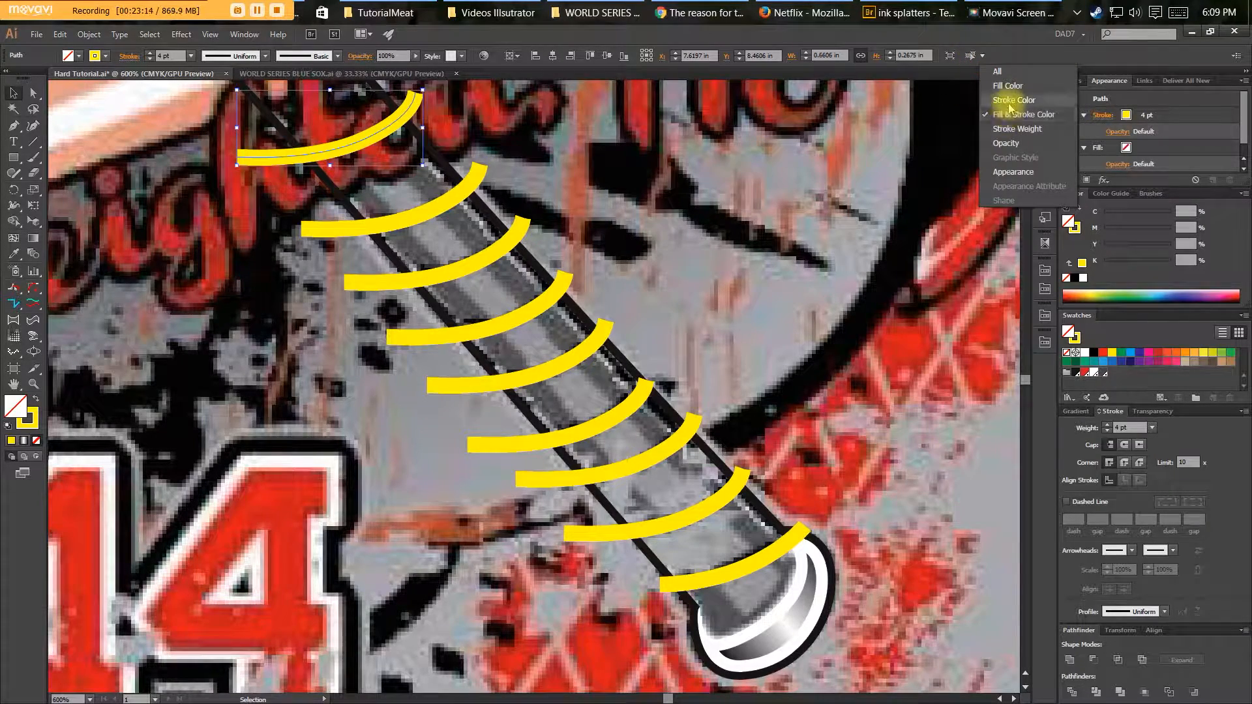
{"action": "left_click", "coordinate": [1002, 102]}
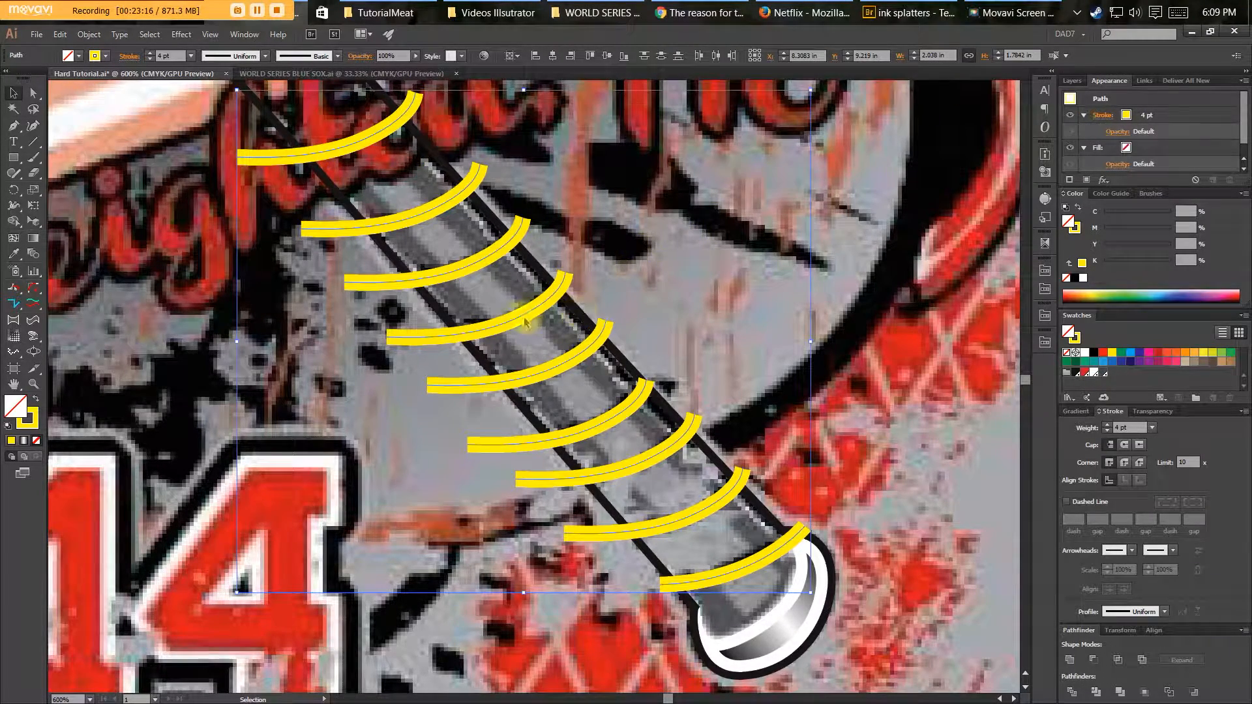
{"action": "key", "text": "ctrl+alt+shift+bracketleft"}
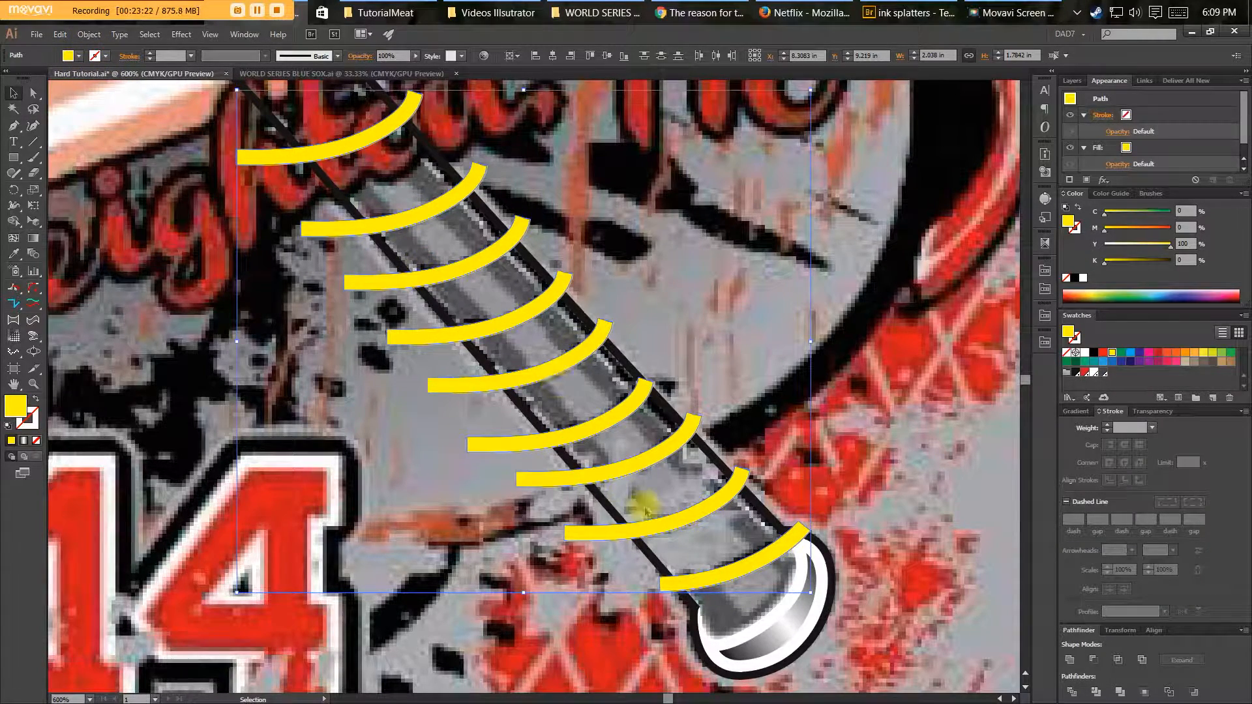
{"action": "key", "text": "ctrl+g"}
{"action": "key", "text": "v"}
Paste a copy of the bat outline in front, intersect it with the wrap lines, and fill the trimmed bands with PANTONE Process Black C.
{"action": "left_click", "coordinate": [663, 406]}
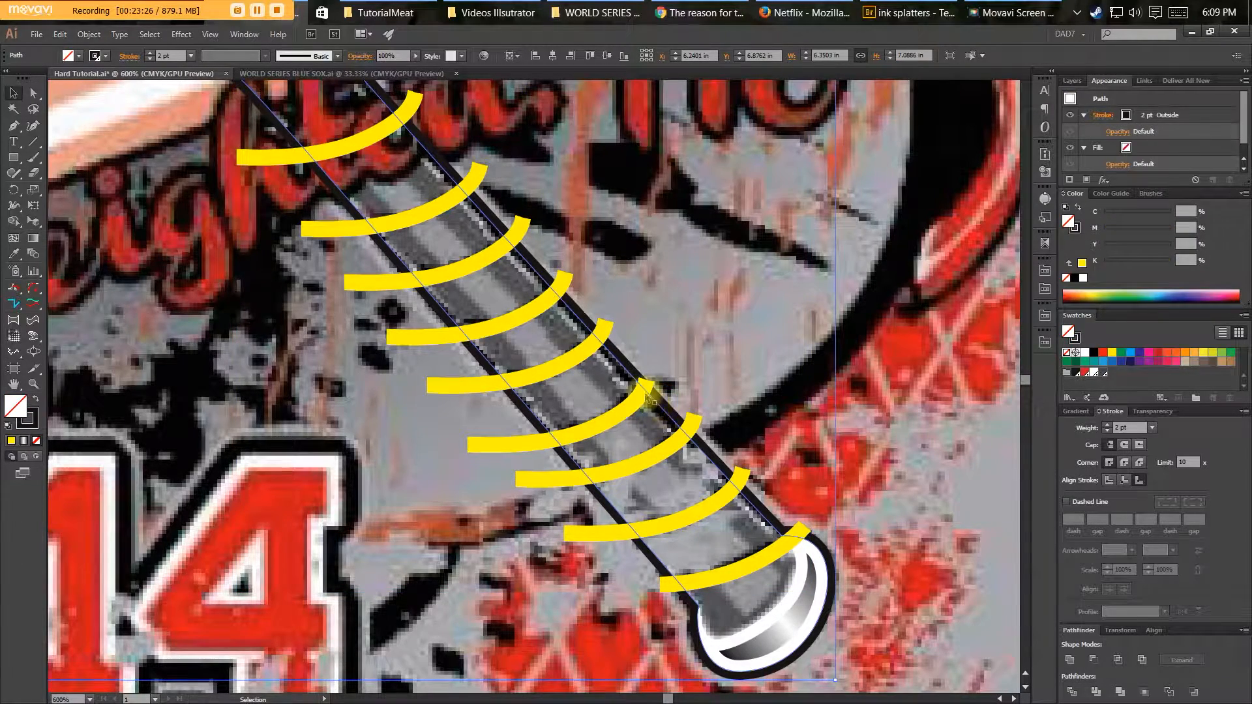
{"action": "key", "text": "ctrl+c"}
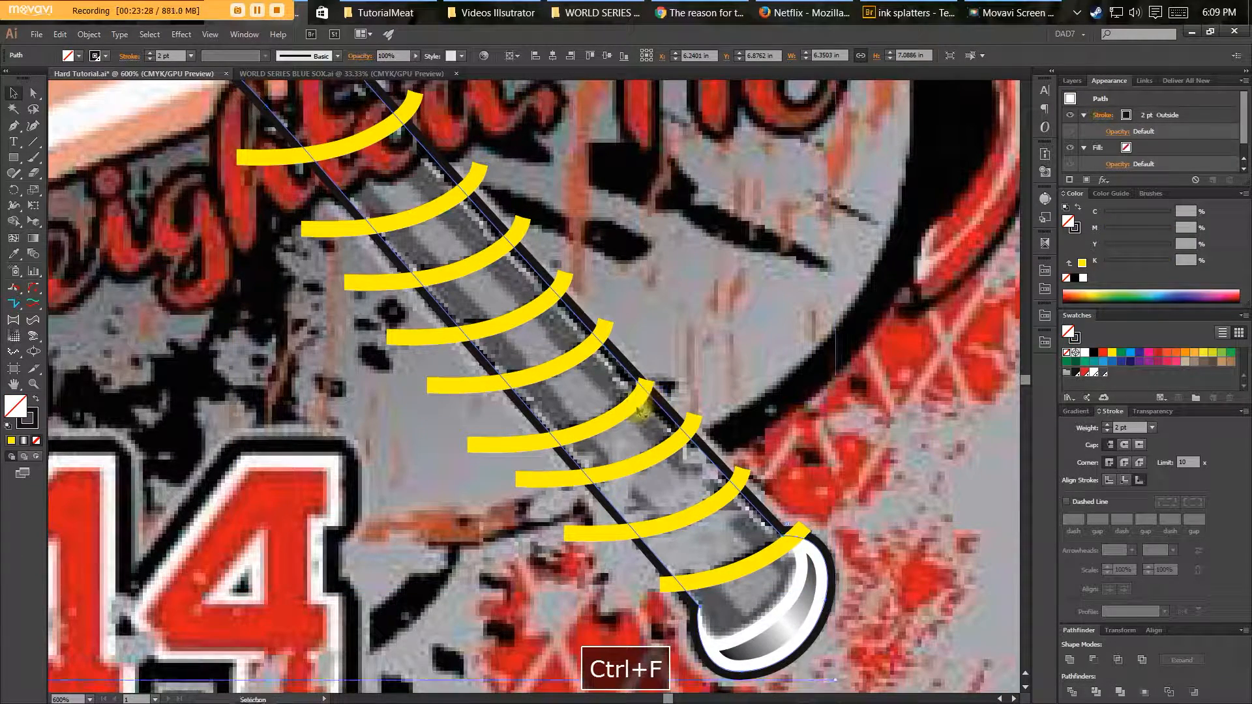
{"action": "left_click", "coordinate": [631, 408], "text": "shift"}
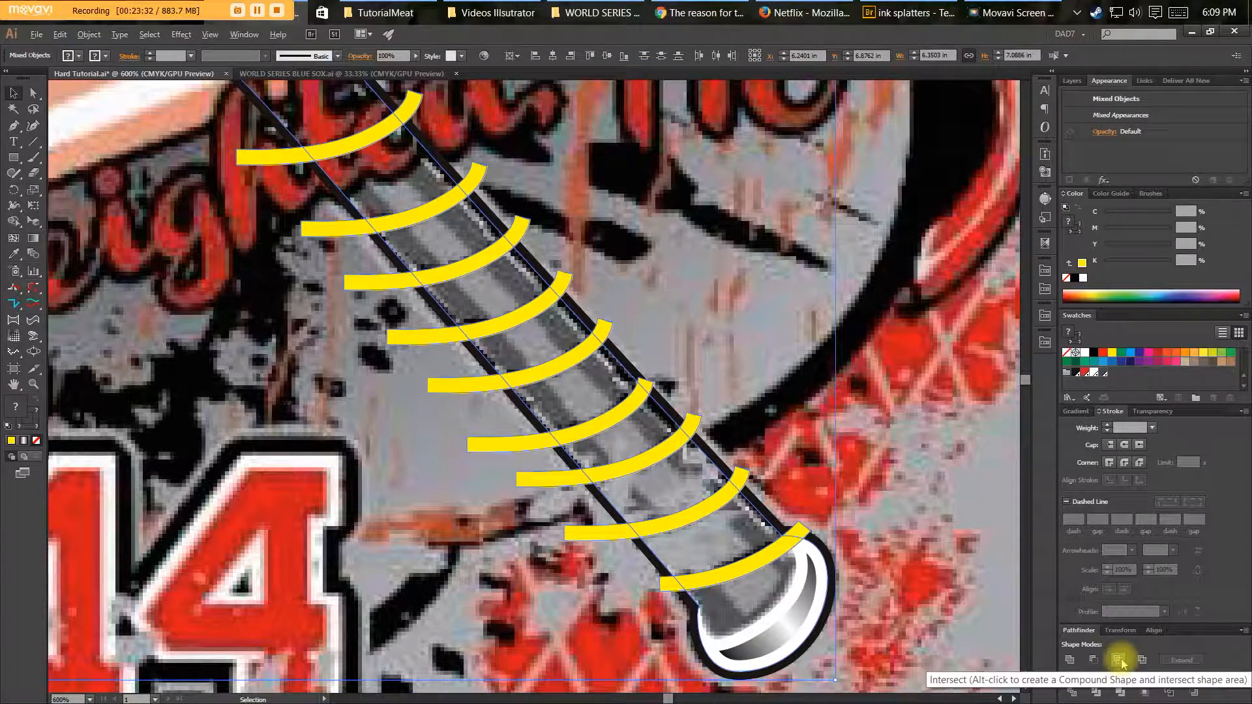
{"action": "left_click", "coordinate": [1118, 660], "text": "alt"}
{"action": "left_click", "coordinate": [1173, 659]}
{"action": "key", "text": "space"}
{"action": "left_click_drag", "start_coordinate": [657, 343], "coordinate": [771, 385]}
{"action": "left_click", "coordinate": [1075, 373]}
Cut the black wrap bands and paste them behind the white knob shape.
{"action": "key", "text": "space"}
{"action": "left_click_drag", "start_coordinate": [825, 442], "coordinate": [675, 326]}
{"action": "left_click_drag", "start_coordinate": [776, 485], "coordinate": [747, 432]}
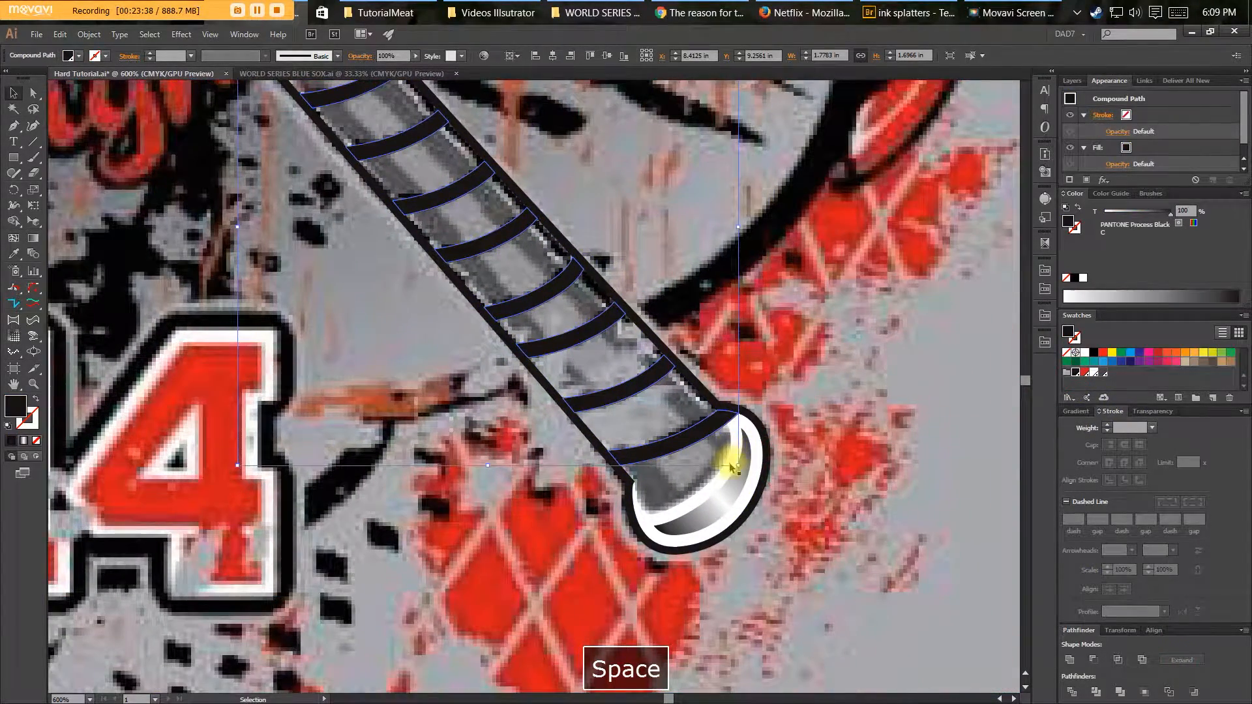
{"action": "key", "text": "ctrl+x"}
{"action": "left_click", "coordinate": [731, 425]}
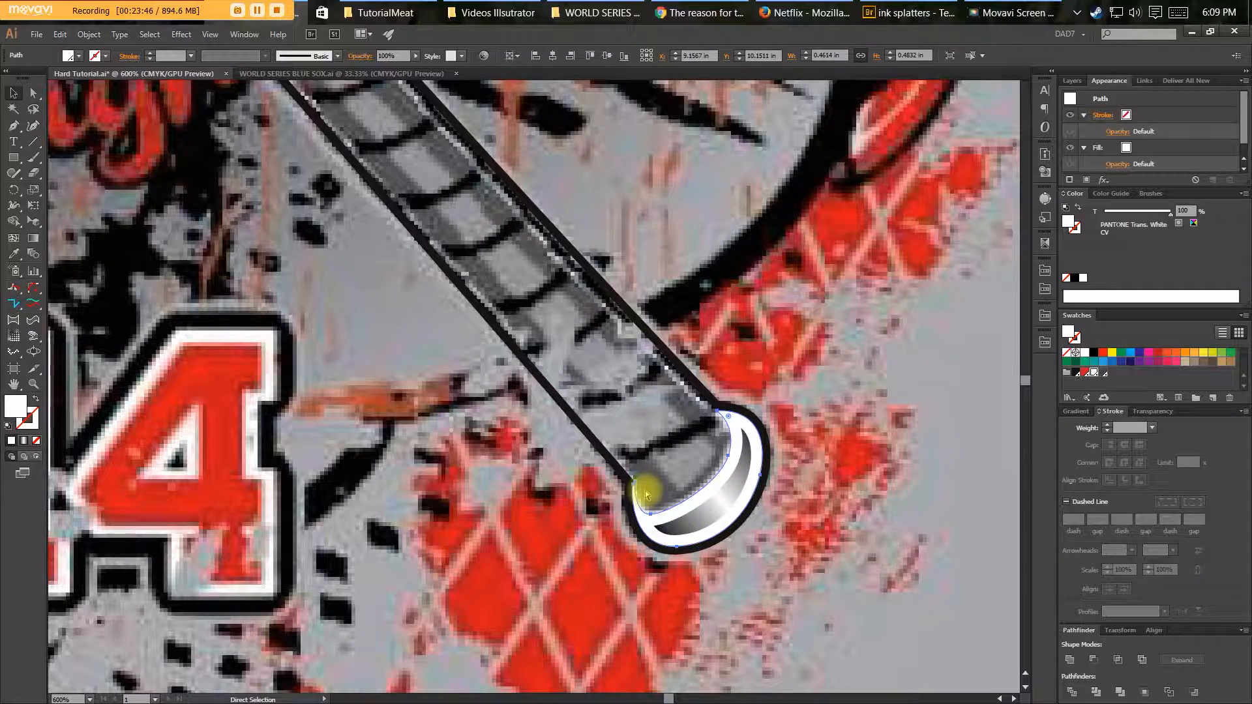
{"action": "key", "text": "ctrl+b"}
{"action": "left_click", "coordinate": [779, 427]}
Draw a closed polygon with the Pen tool around the first bat's barrel, its lower edge curving across the shaft, and fill it with Red PANTONE 186 C.
{"action": "key", "text": "v"}
{"action": "key", "text": "space"}
{"action": "left_click_drag", "start_coordinate": [776, 368], "coordinate": [896, 499]}
{"action": "left_click_drag", "start_coordinate": [725, 373], "coordinate": [857, 492]}
{"action": "left_click_drag", "start_coordinate": [679, 318], "coordinate": [815, 430]}
{"action": "left_click_drag", "start_coordinate": [689, 345], "coordinate": [862, 587]}
{"action": "left_click_drag", "start_coordinate": [645, 316], "coordinate": [880, 590]}
{"action": "left_click_drag", "start_coordinate": [392, 313], "coordinate": [564, 441]}
{"action": "key", "text": "ctrl+minus"}
{"action": "key", "text": "ctrl+minus"}
{"action": "key", "text": "space"}
{"action": "left_click_drag", "start_coordinate": [549, 400], "coordinate": [534, 360]}
{"action": "key", "text": "ctrl+minus"}
{"action": "key", "text": "space"}
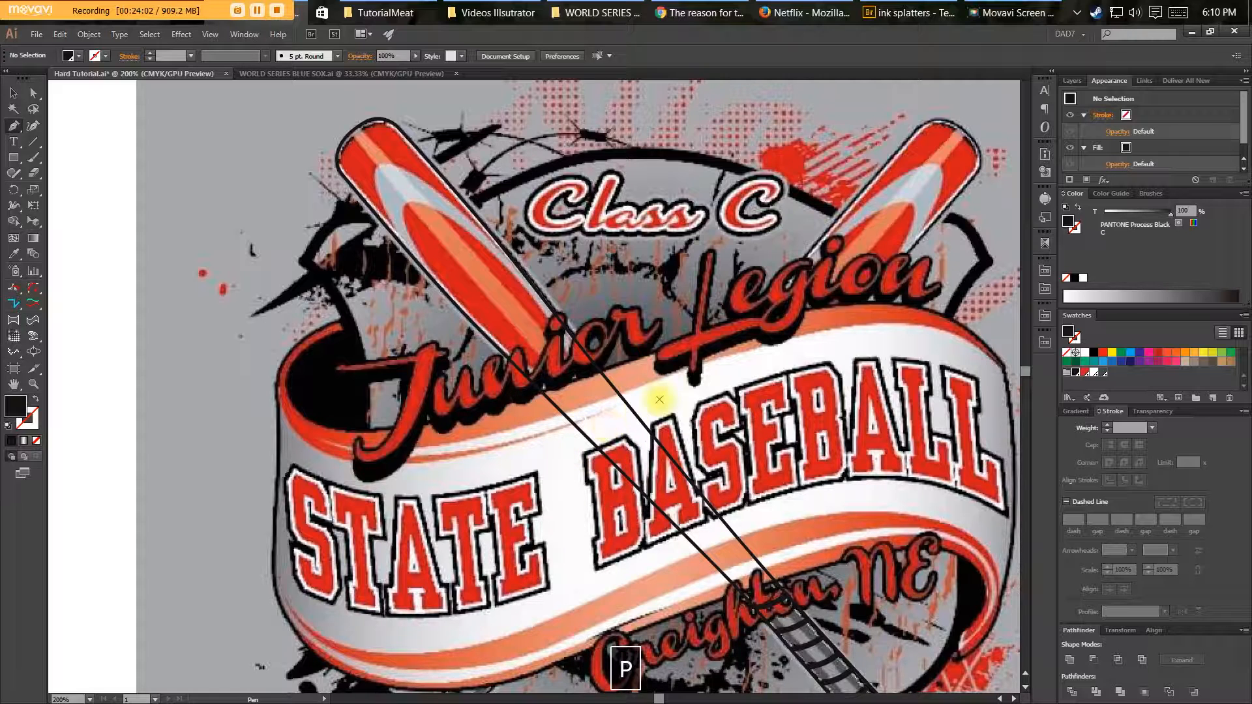
{"action": "left_click_drag", "start_coordinate": [674, 400], "coordinate": [672, 402]}
{"action": "left_click_drag", "start_coordinate": [508, 487], "coordinate": [461, 463]}
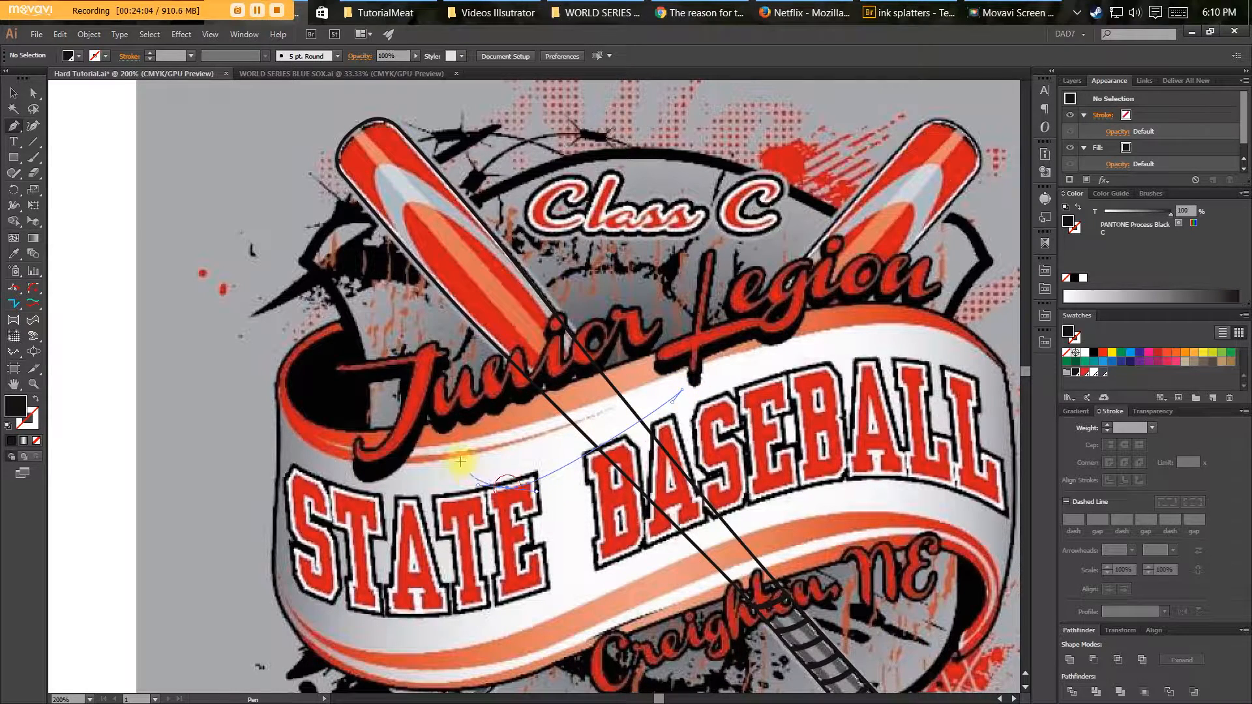
{"action": "left_click_drag", "start_coordinate": [250, 165], "coordinate": [250, 151]}
{"action": "left_click", "coordinate": [296, 91]}
{"action": "left_click", "coordinate": [509, 145]}
{"action": "left_click", "coordinate": [637, 290]}
{"action": "left_click", "coordinate": [647, 321]}
{"action": "left_click", "coordinate": [682, 421]}
{"action": "key", "text": "v"}
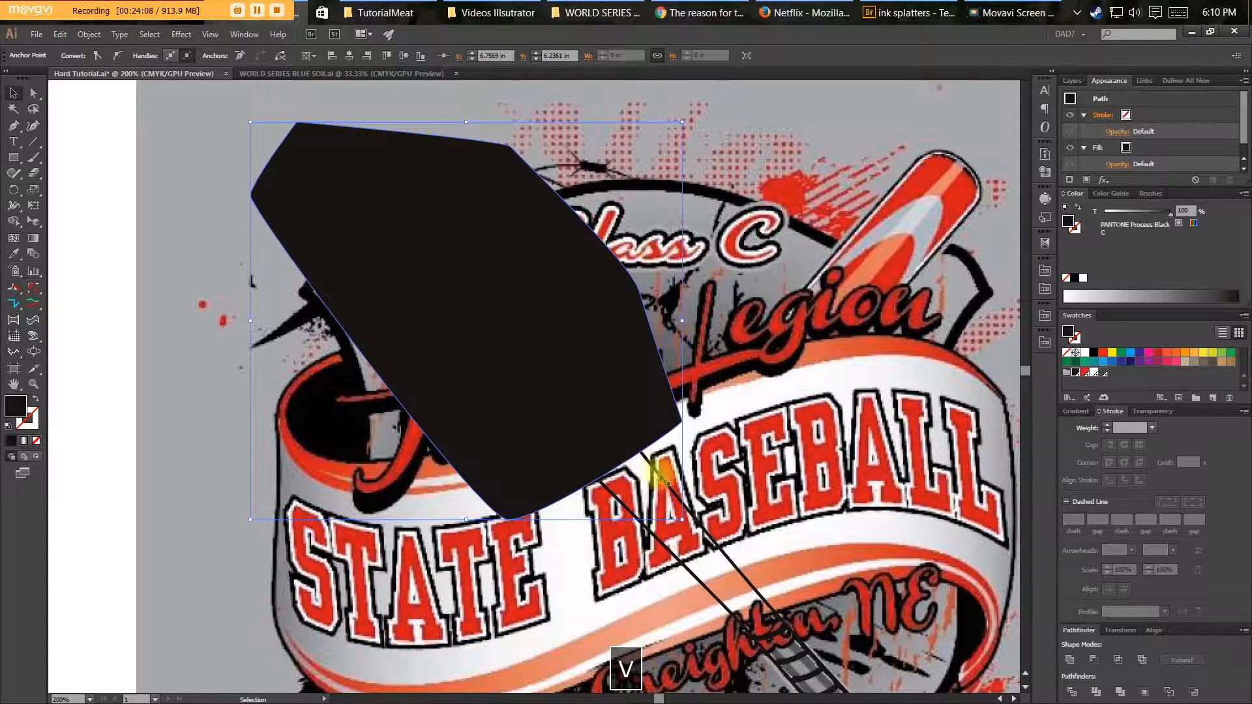
{"action": "left_click", "coordinate": [1085, 373]}
{"action": "key", "text": "v"}
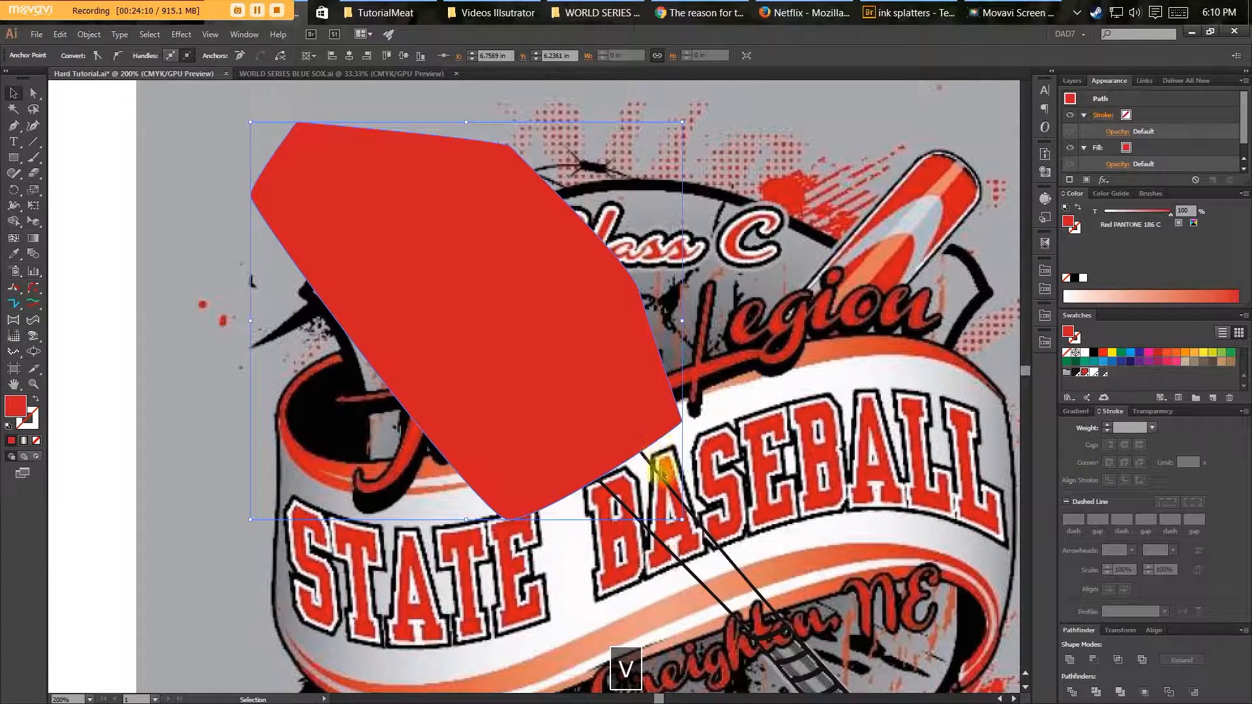
Paste a copy of the bat outline in front and intersect it with the red polygon to trim it to the barrel.
{"action": "key", "text": "a"}
{"action": "left_click", "coordinate": [659, 478]}
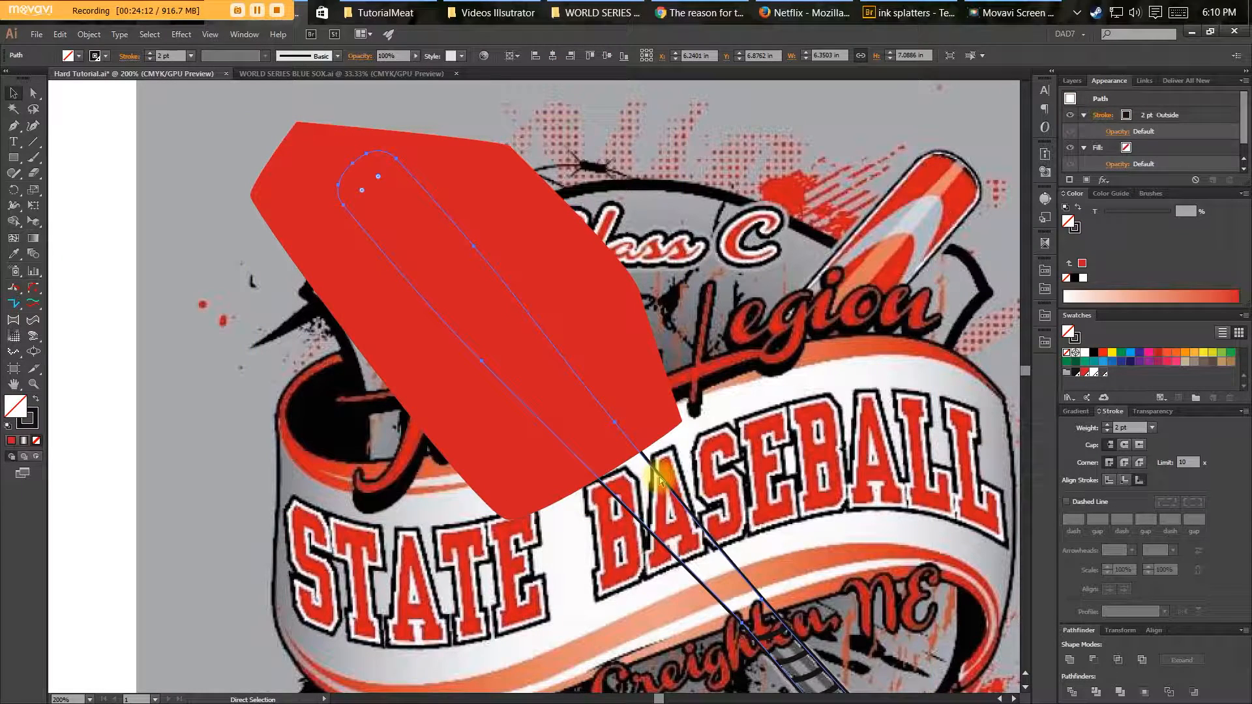
{"action": "key", "text": "ctrl+c"}
{"action": "key", "text": "ctrl+f"}
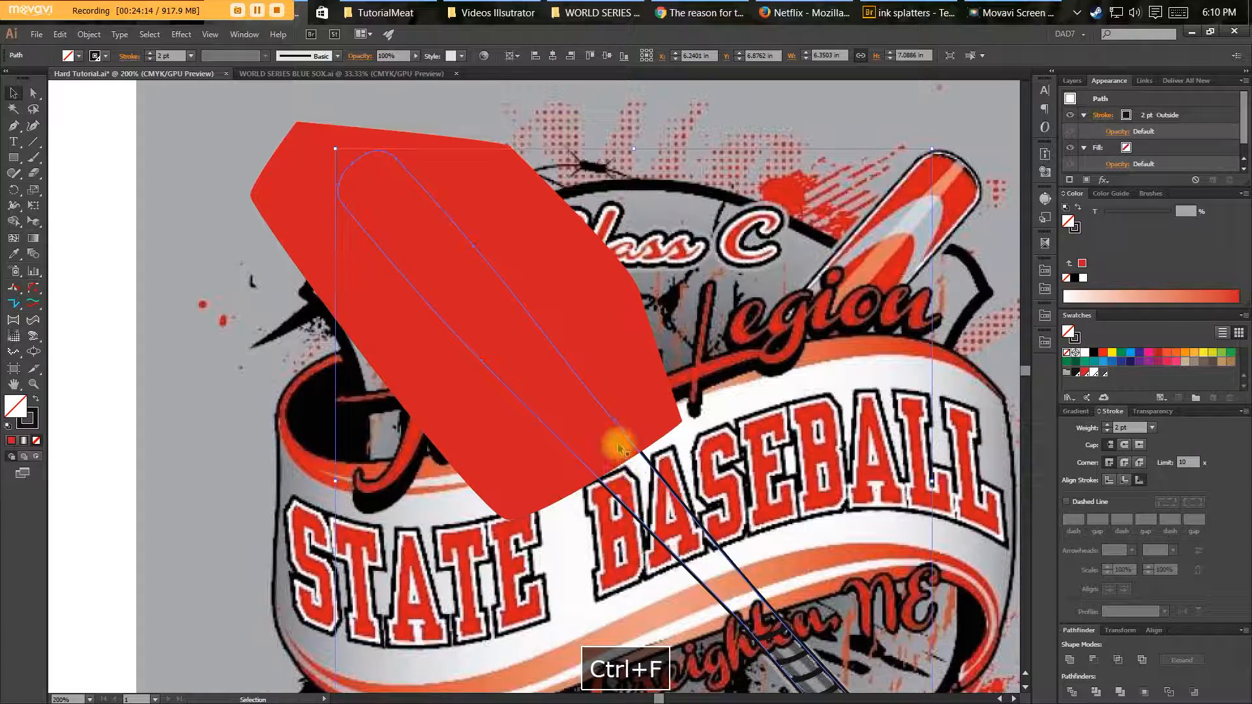
{"action": "left_click", "coordinate": [467, 369], "text": "shift"}
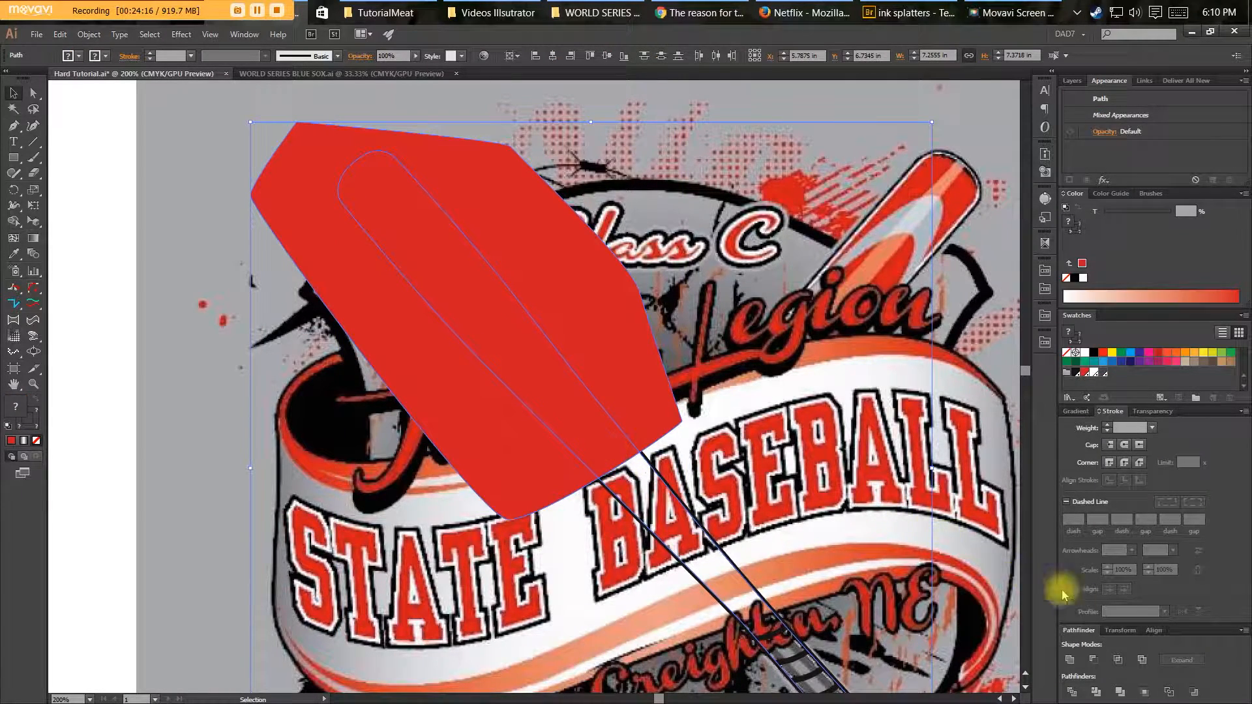
{"action": "left_click", "coordinate": [1117, 661]}
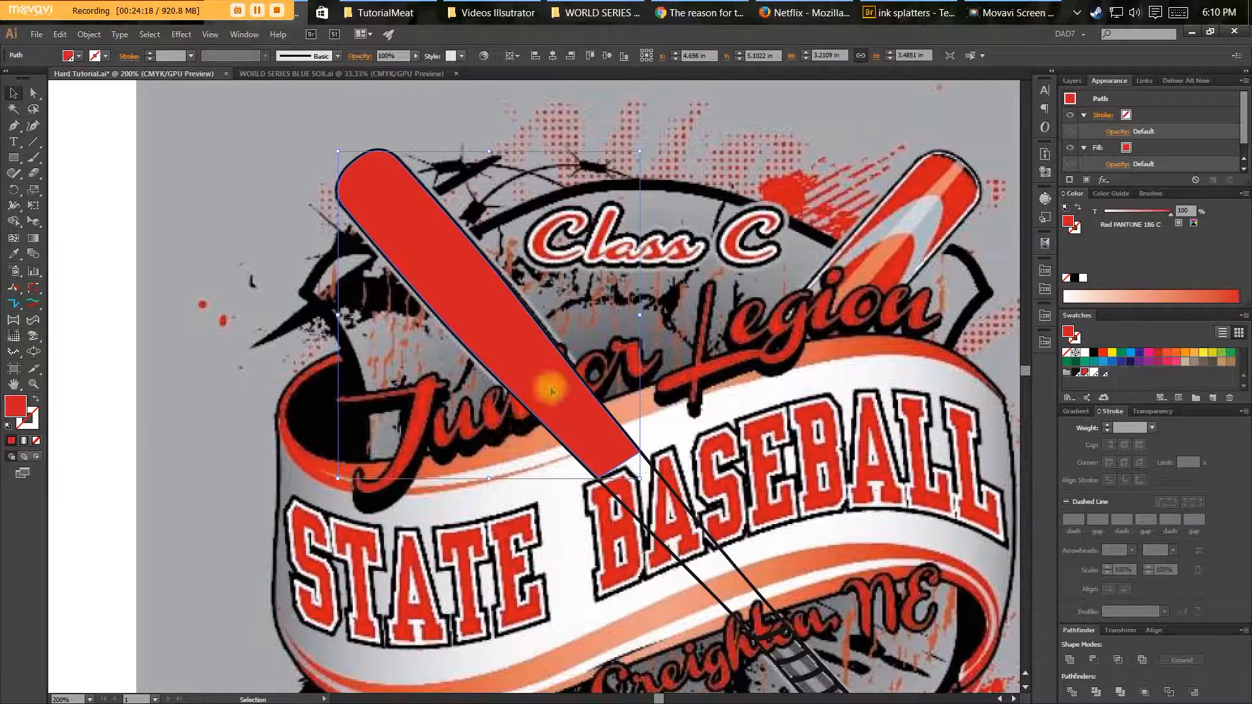
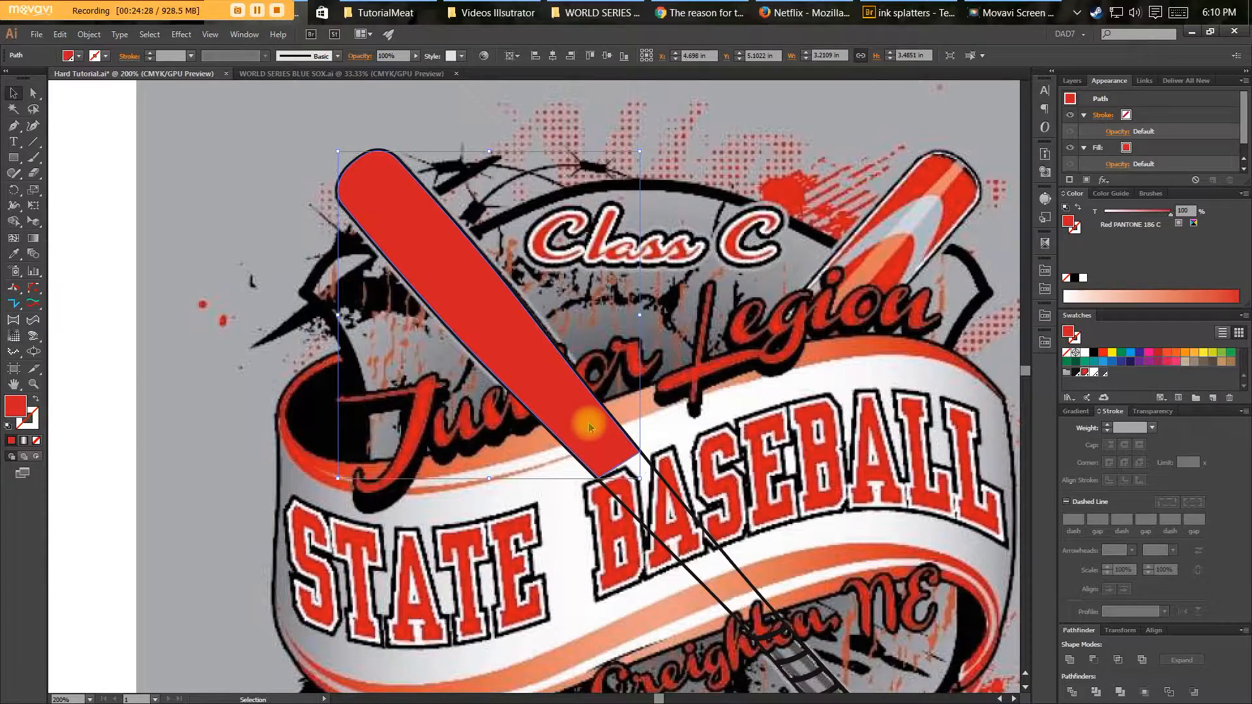
Swap the red barrel shape's fill and stroke so only a red outline with no fill remains.
{"action": "key", "text": "shift+x"}
{"action": "key", "text": "shift+x"}
{"action": "key", "text": "shift+x"}
Draw a narrow ellipse about 3.26 by 0.53 in, rotate it diagonally, and place its upper tip on the barrel's inner red shape.
{"action": "key", "text": "ctrl+="}
{"action": "key", "text": "space"}
{"action": "left_click_drag", "start_coordinate": [430, 300], "coordinate": [525, 393]}
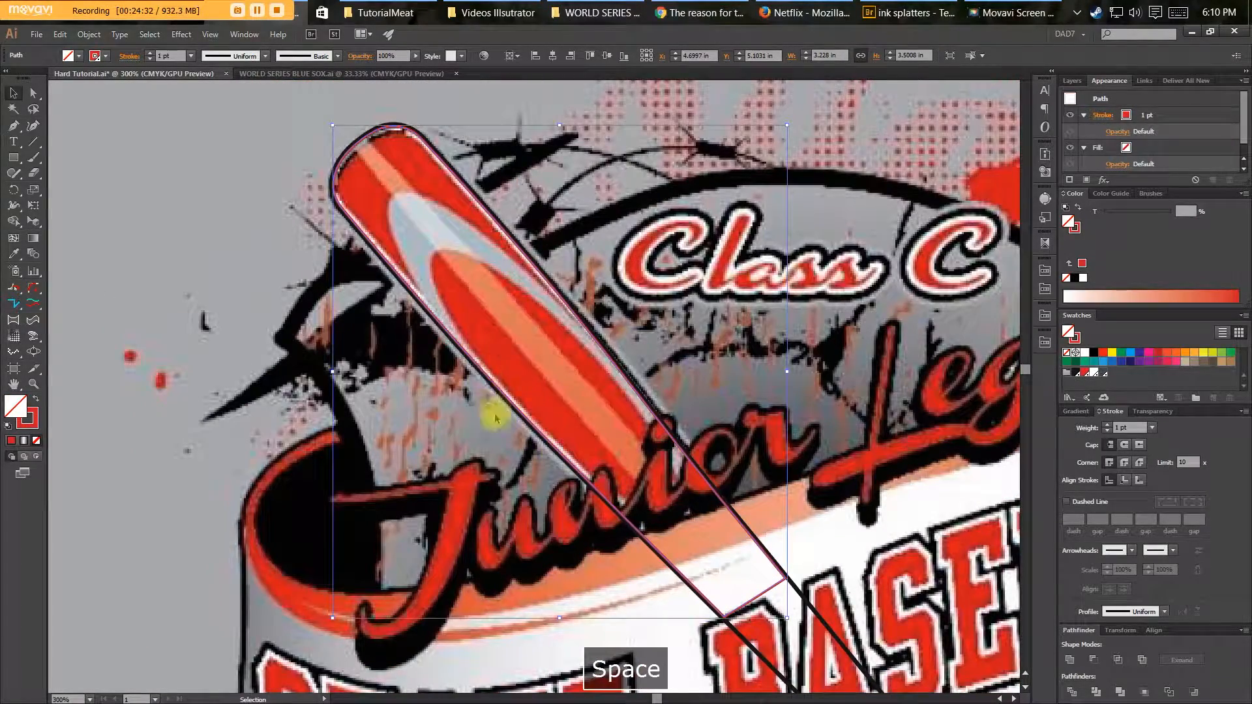
{"action": "key", "text": "space"}
{"action": "left_click_drag", "start_coordinate": [587, 392], "coordinate": [573, 411]}
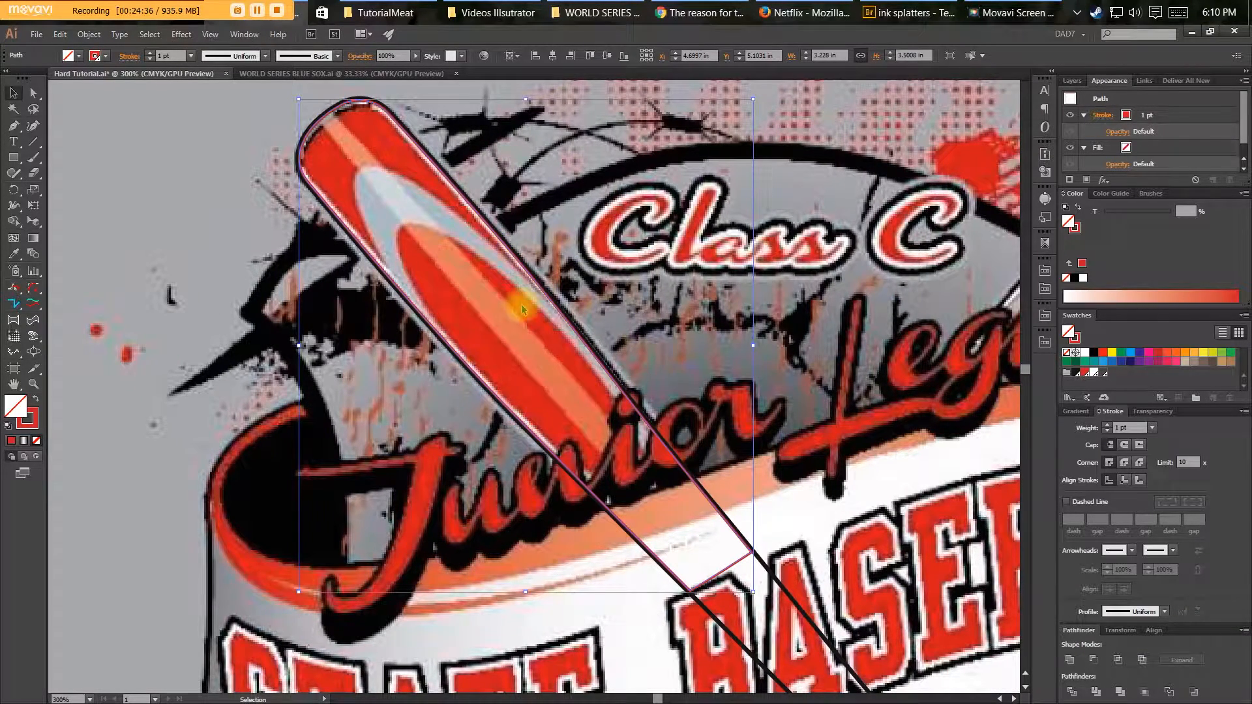
{"action": "key", "text": "l"}
{"action": "left_click_drag", "start_coordinate": [352, 225], "coordinate": [698, 463]}
{"action": "key", "text": "r"}
{"action": "key", "text": "v"}
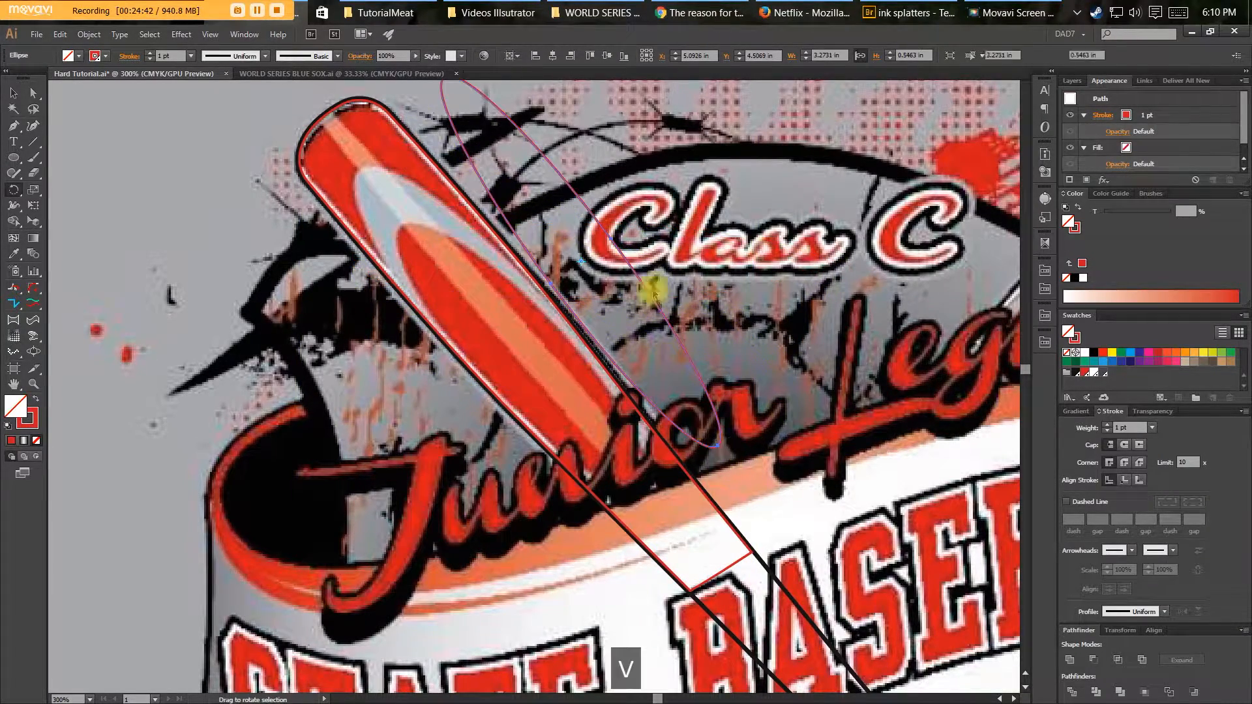
{"action": "left_click_drag", "start_coordinate": [633, 273], "coordinate": [587, 418]}
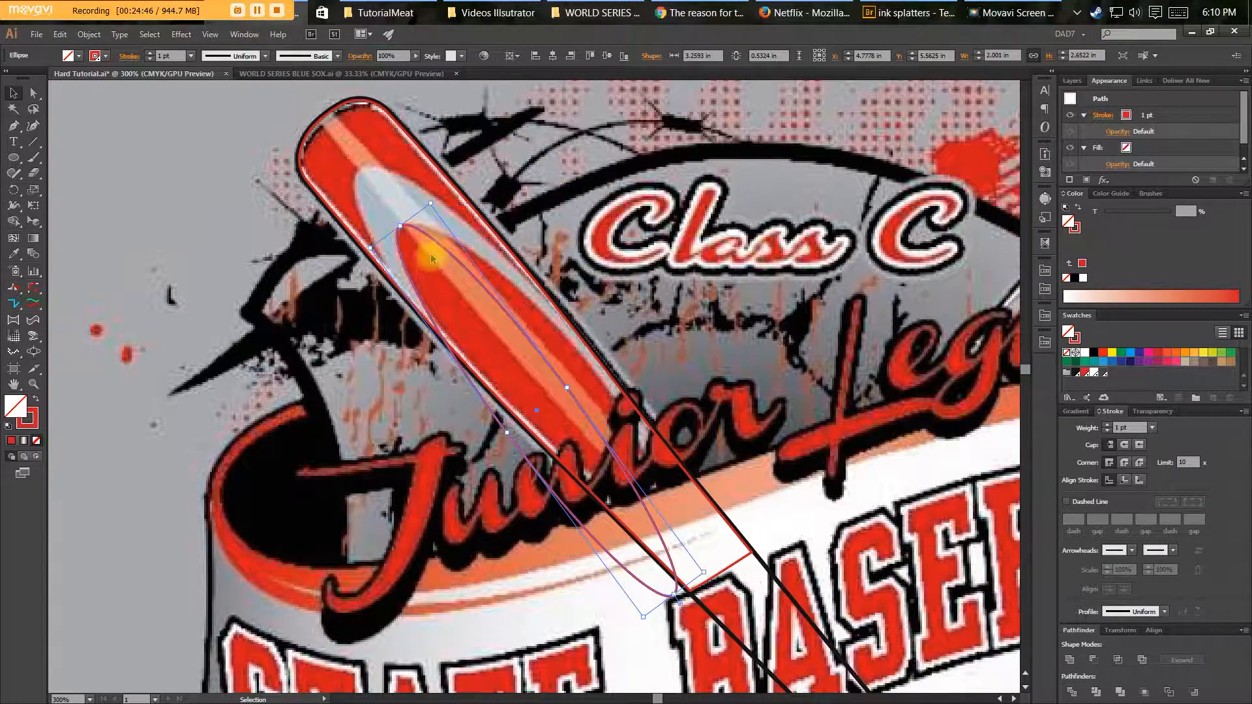
Rotate the ellipse about its upper tip to follow the bat, and widen it to about 0.6 in to match the inner red shape.
{"action": "key", "text": "r"}
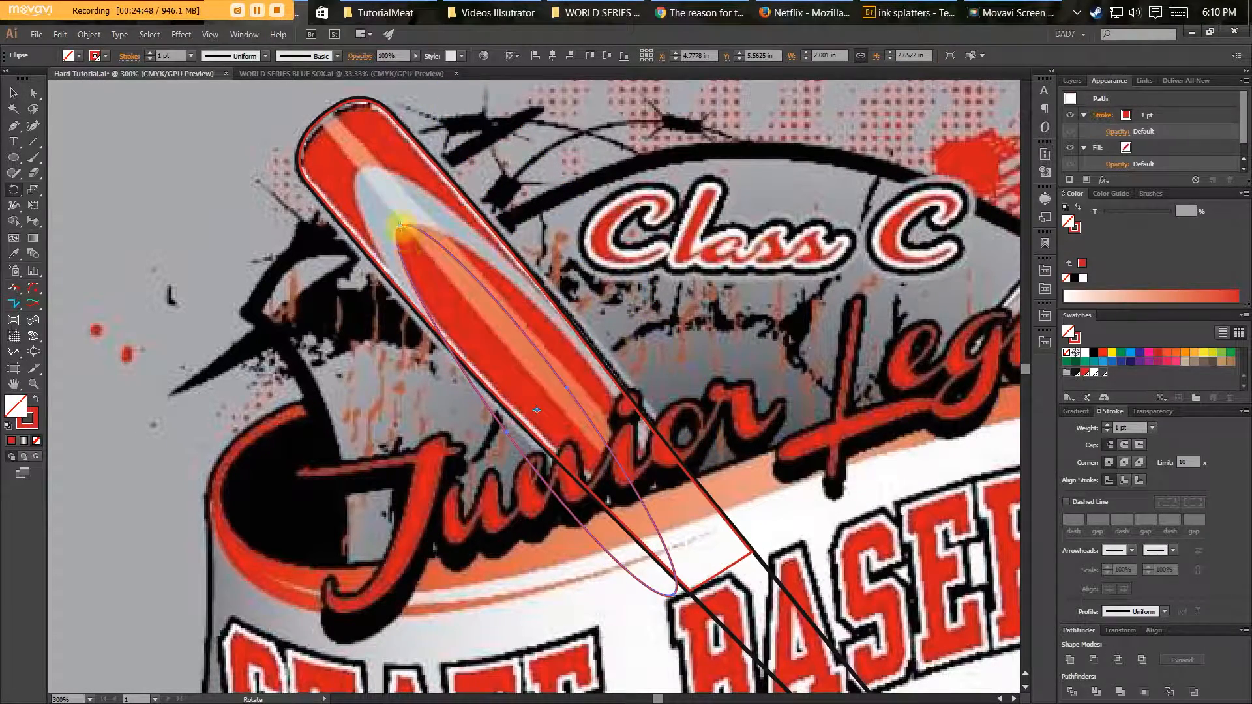
{"action": "left_click_drag", "start_coordinate": [678, 590], "coordinate": [720, 564]}
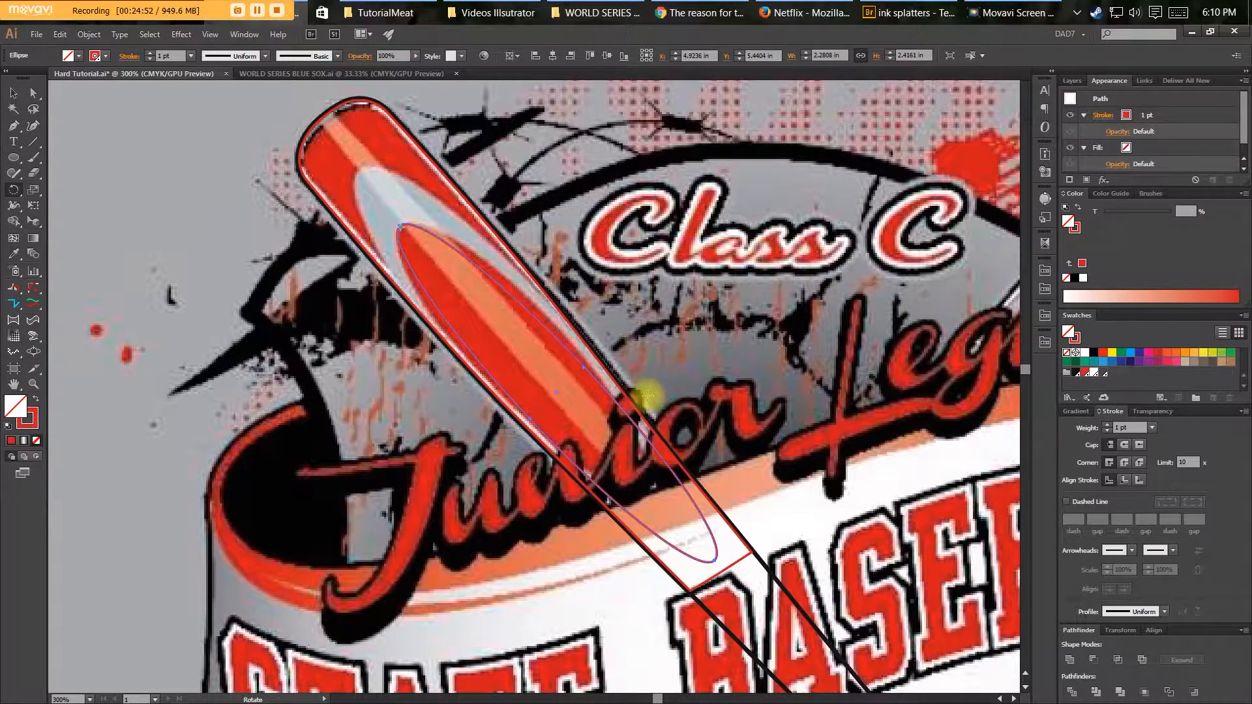
{"action": "key", "text": "v"}
{"action": "left_click_drag", "start_coordinate": [586, 368], "coordinate": [589, 364]}
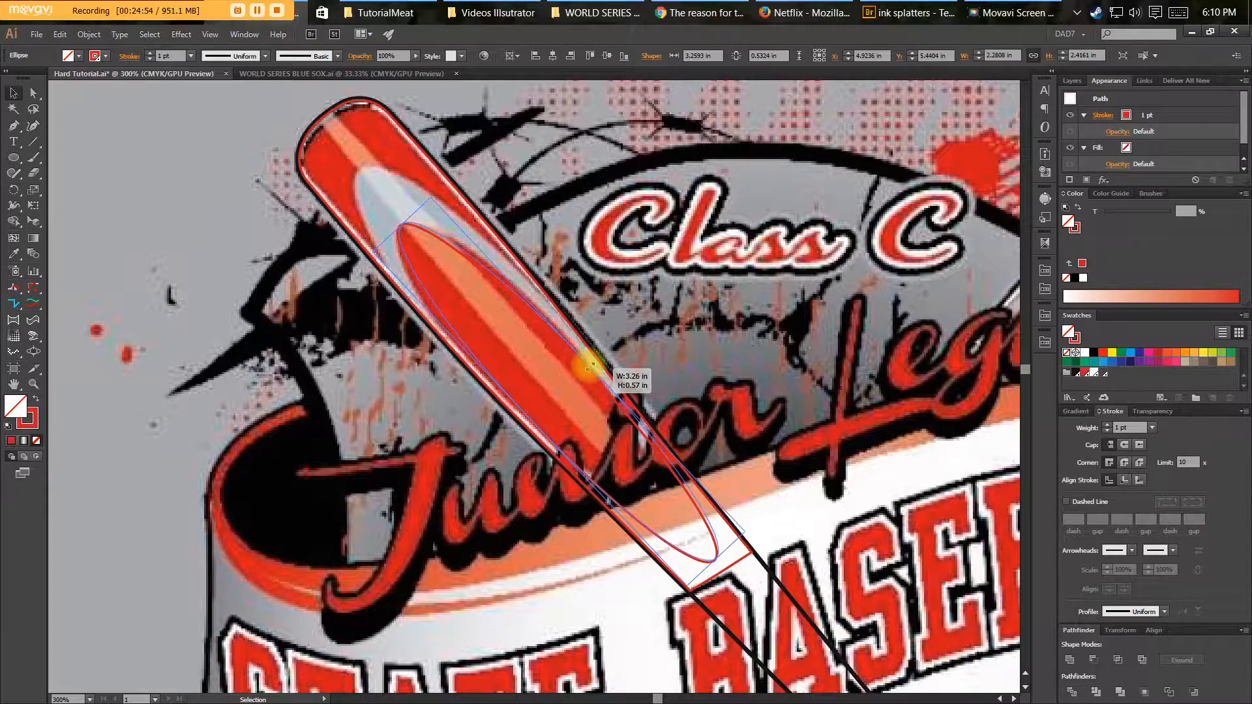
{"action": "left_click_drag", "start_coordinate": [530, 420], "coordinate": [528, 423]}
Duplicate the ellipse in place and enlarge the copy to about 3.73 by 0.84 in to match the outer edge of the gray band.
{"action": "key", "text": "a"}
{"action": "key", "text": "ctrl+c"}
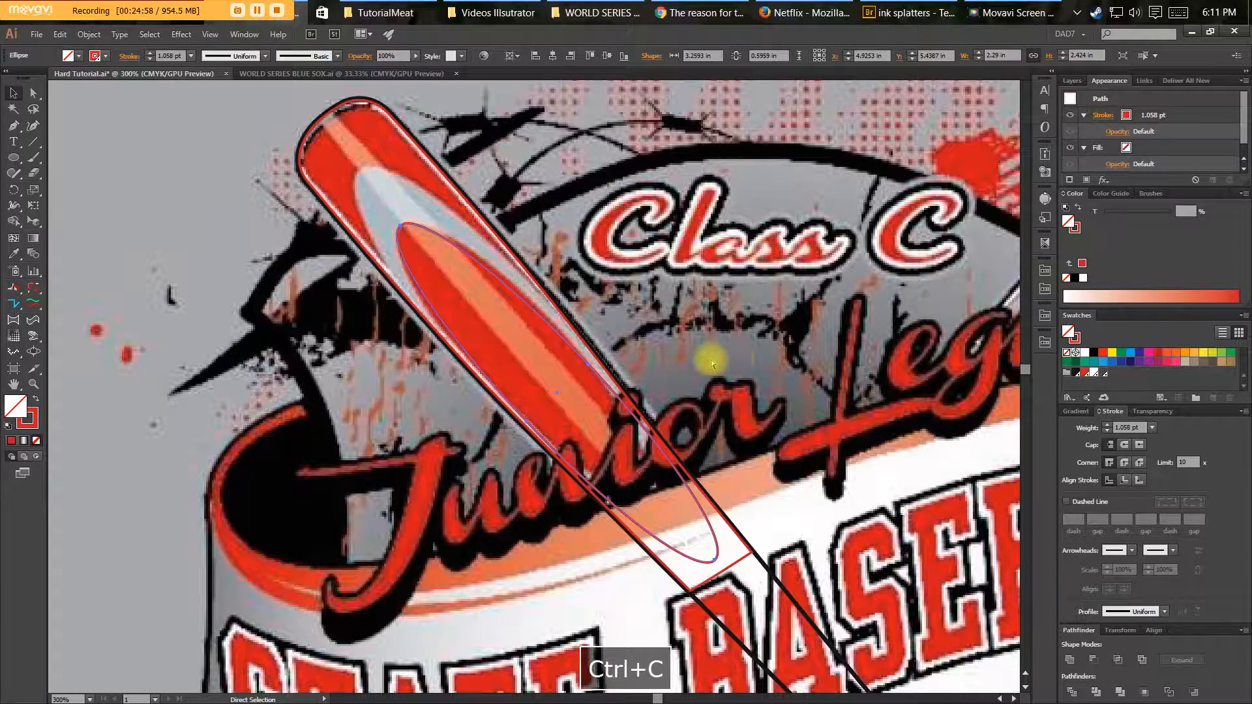
{"action": "key", "text": "v"}
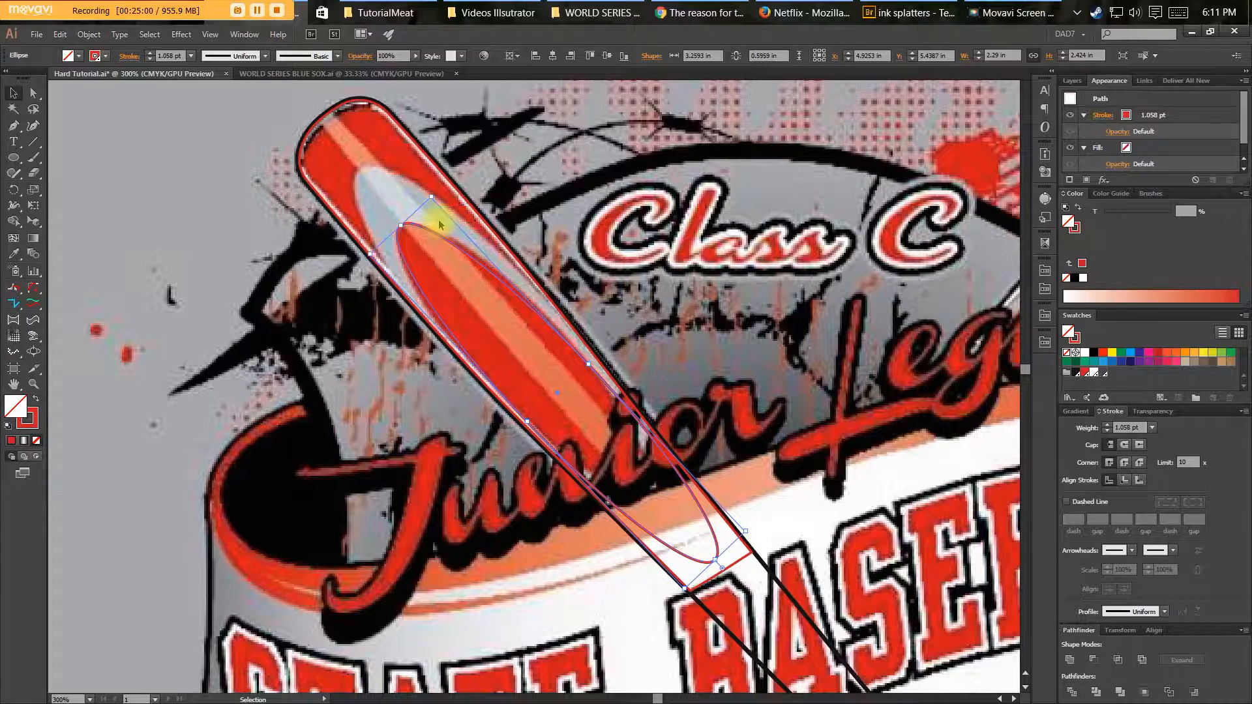
{"action": "left_click_drag", "start_coordinate": [400, 224], "coordinate": [354, 177]}
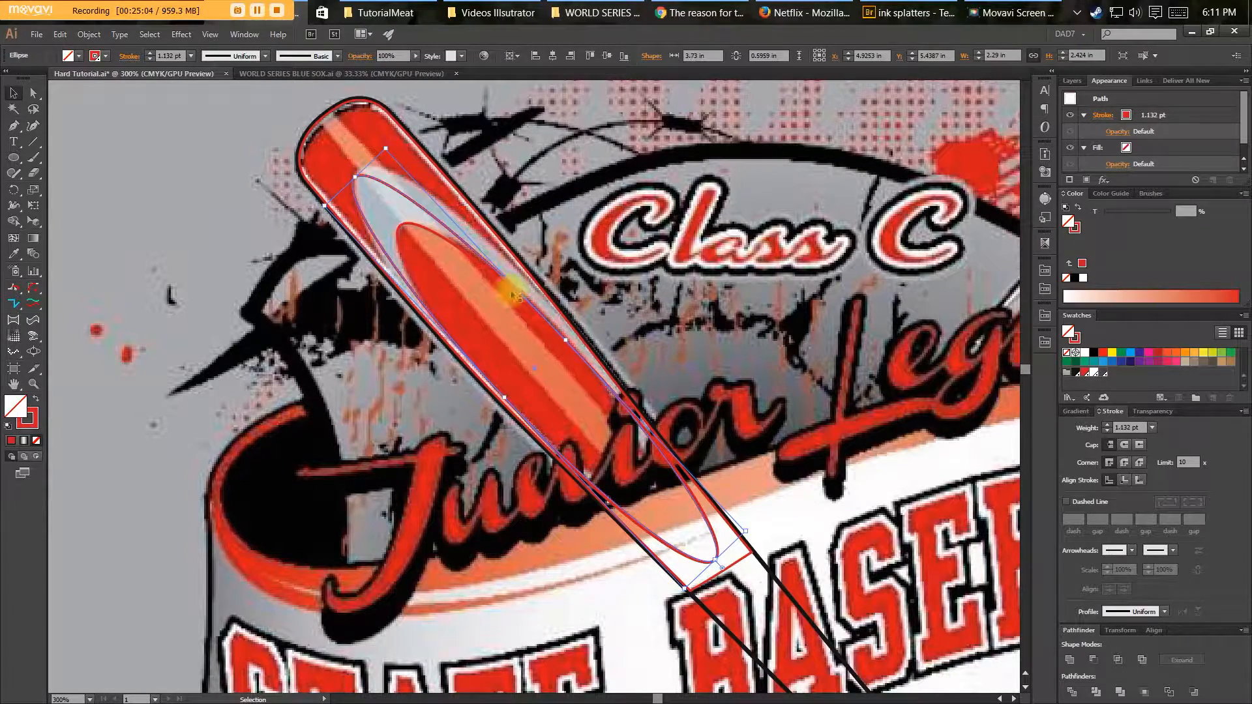
{"action": "left_click_drag", "start_coordinate": [567, 338], "coordinate": [582, 323]}
{"action": "left_click_drag", "start_coordinate": [506, 399], "coordinate": [497, 404]}
Subtract the inner ellipse from the outer one and fill the resulting crescent band with CHARCOAL COOL GREY 10.
{"action": "key", "text": "v"}
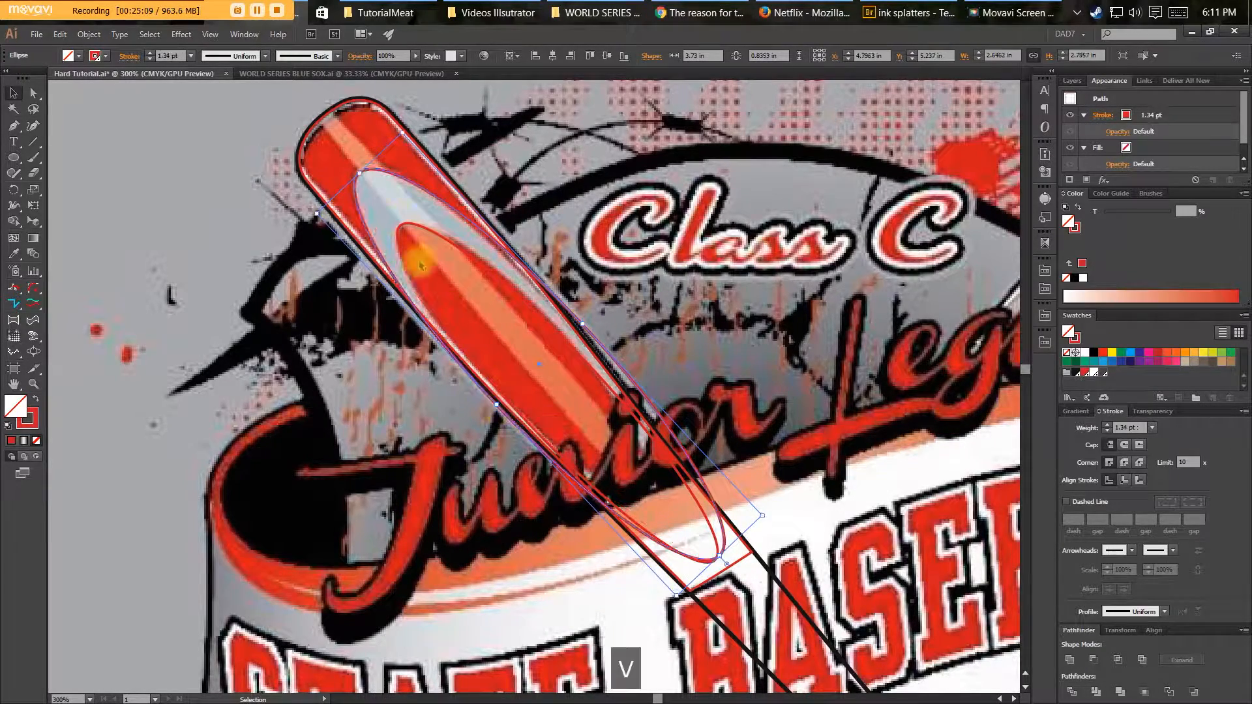
{"action": "left_click", "coordinate": [399, 227]}
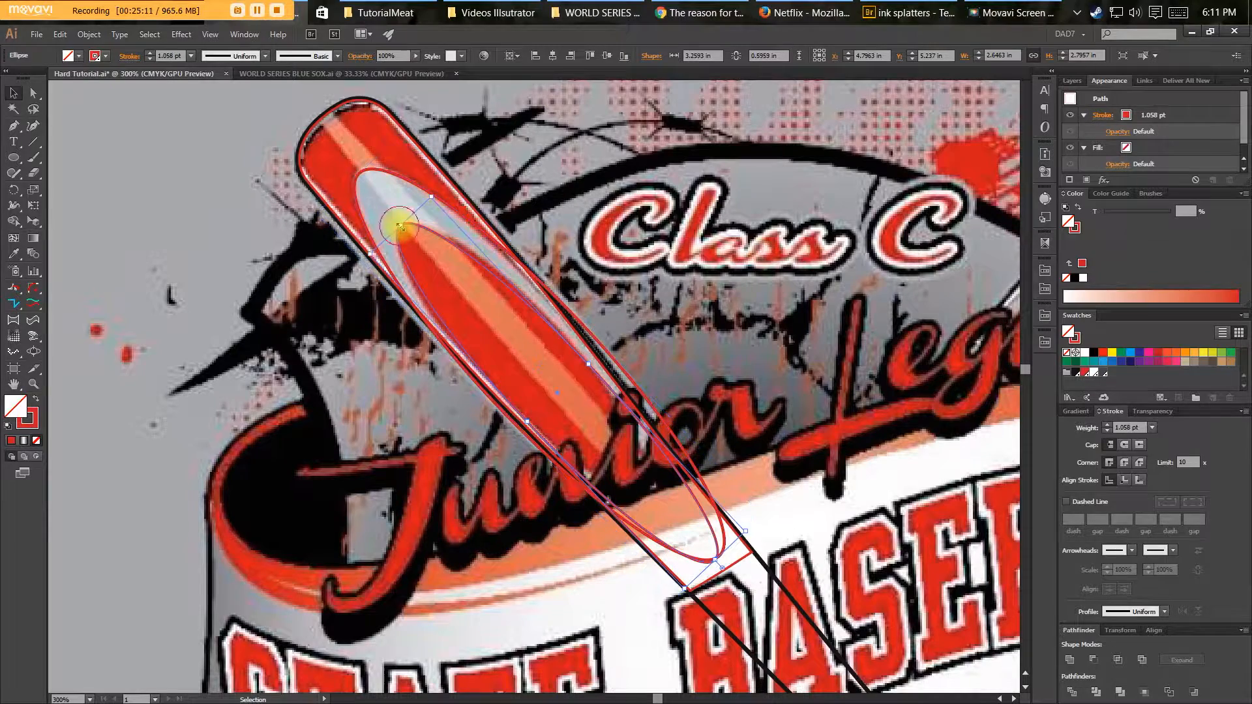
{"action": "left_click", "coordinate": [382, 173], "text": "shift"}
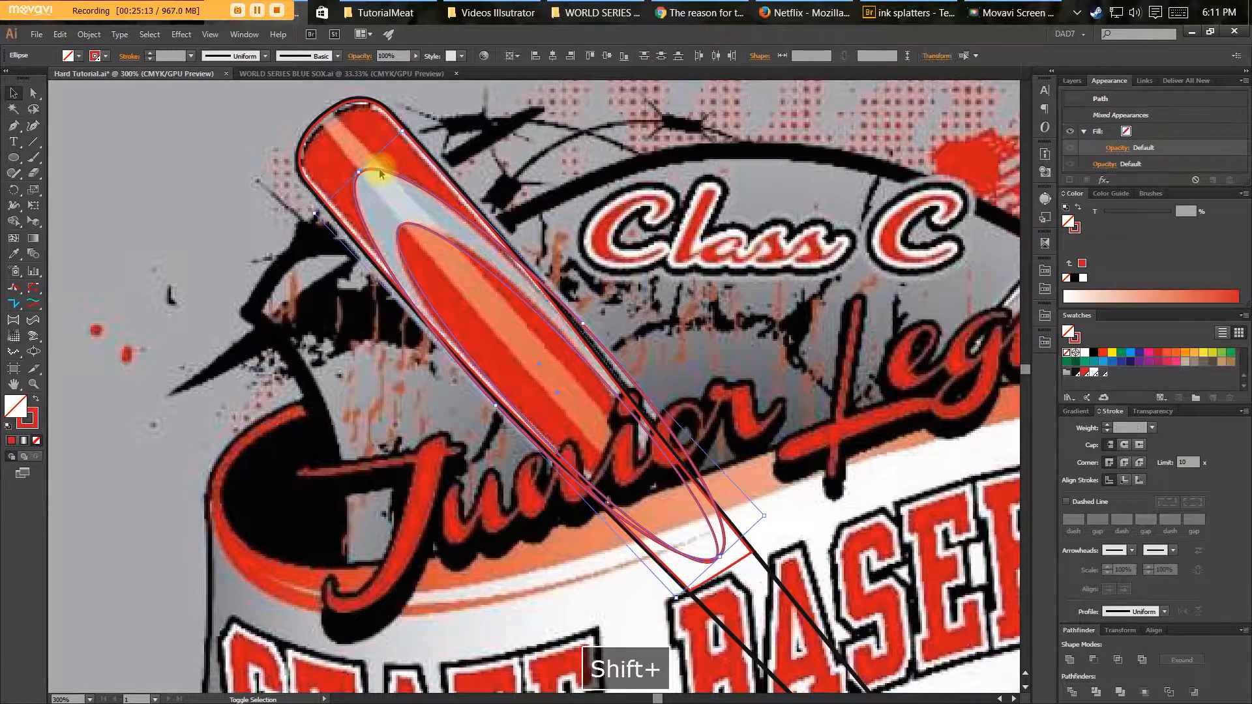
{"action": "left_click", "coordinate": [1093, 661]}
{"action": "key", "text": "v"}
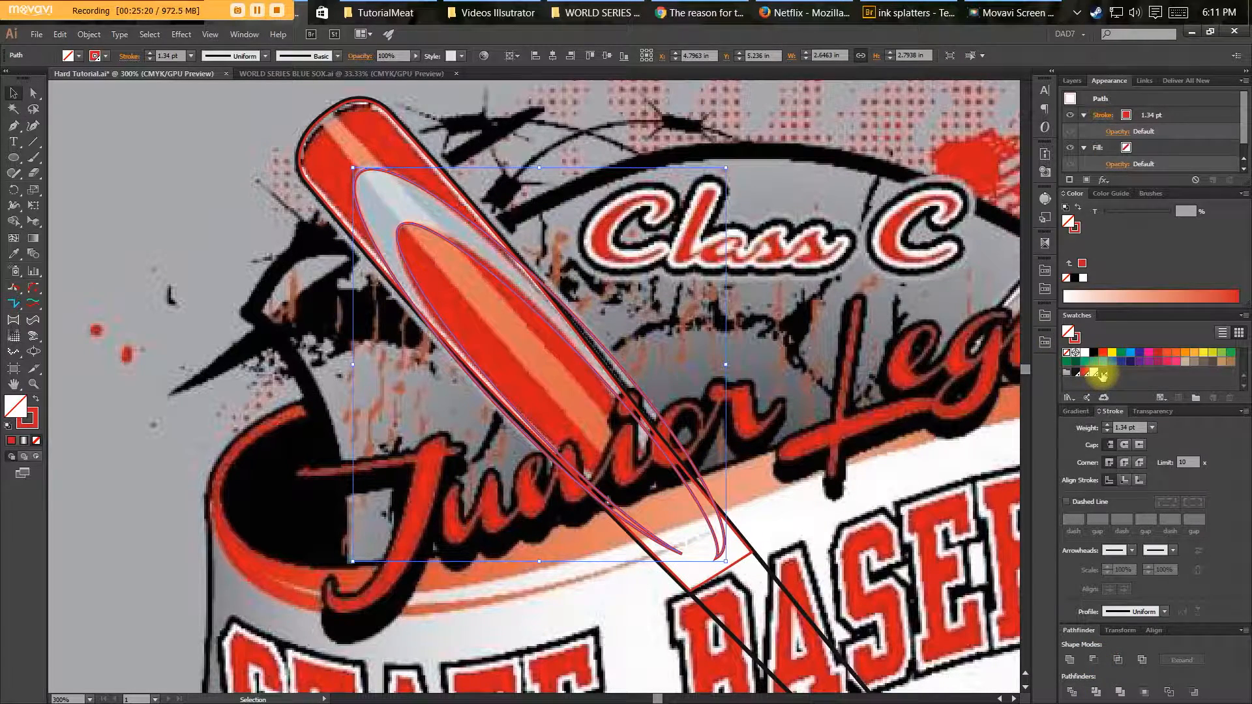
{"action": "key", "text": "shift+x"}
{"action": "left_click", "coordinate": [1102, 374]}
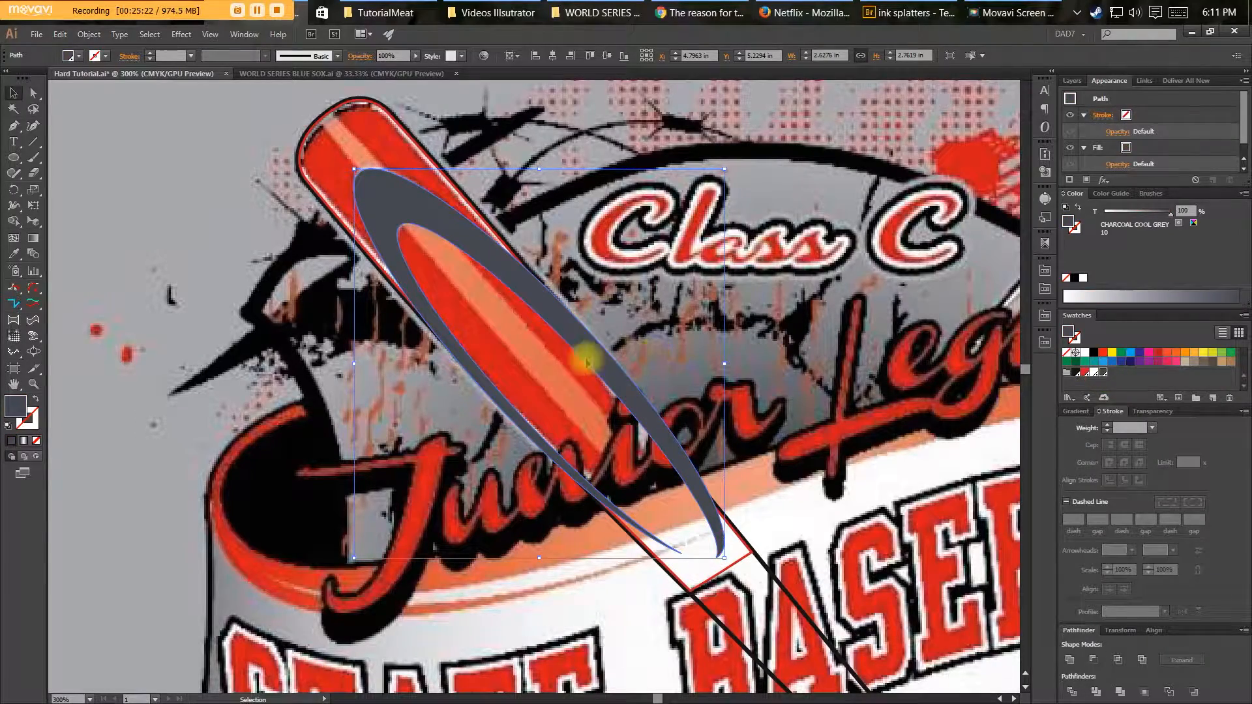
Draw a closed, narrow tapered stripe with the Pen tool along the bat's highlight, from the barrel tip to the barrel's lower end.
{"action": "key", "text": "space"}
{"action": "left_click_drag", "start_coordinate": [573, 418], "coordinate": [619, 428]}
{"action": "key", "text": "p"}
{"action": "left_click_drag", "start_coordinate": [313, 129], "coordinate": [436, 330]}
{"action": "left_click", "coordinate": [321, 131]}
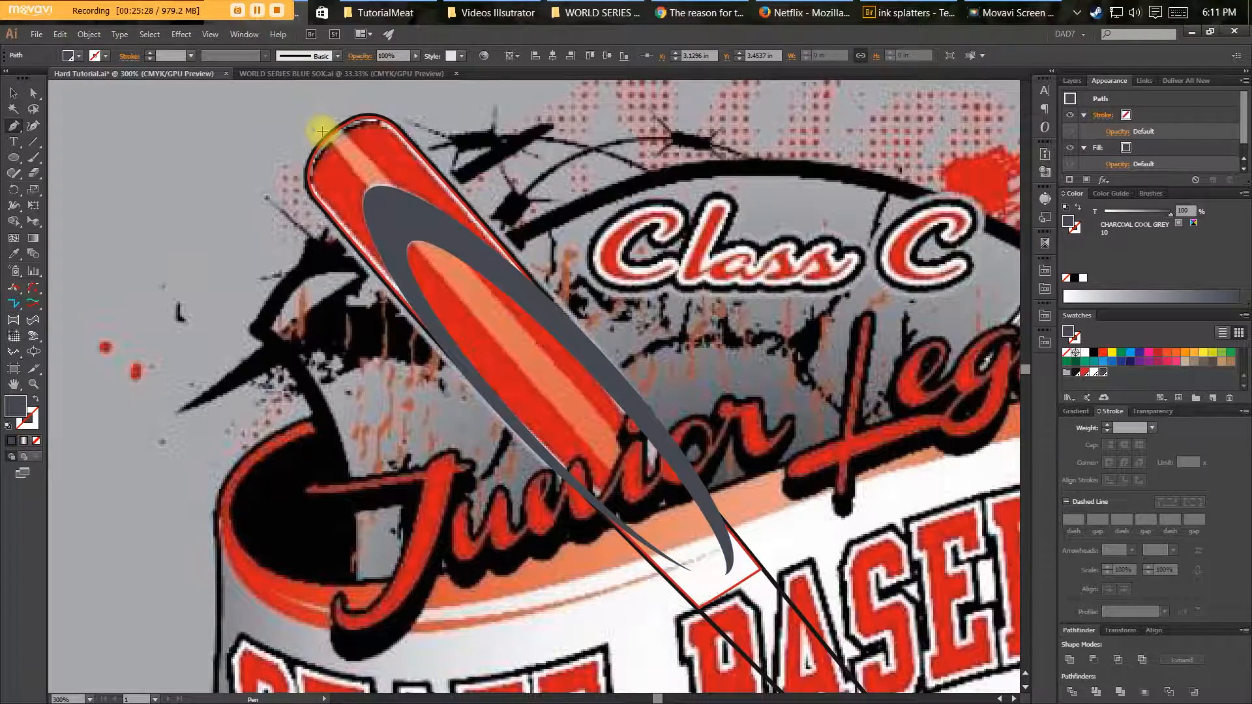
{"action": "left_click", "coordinate": [702, 581]}
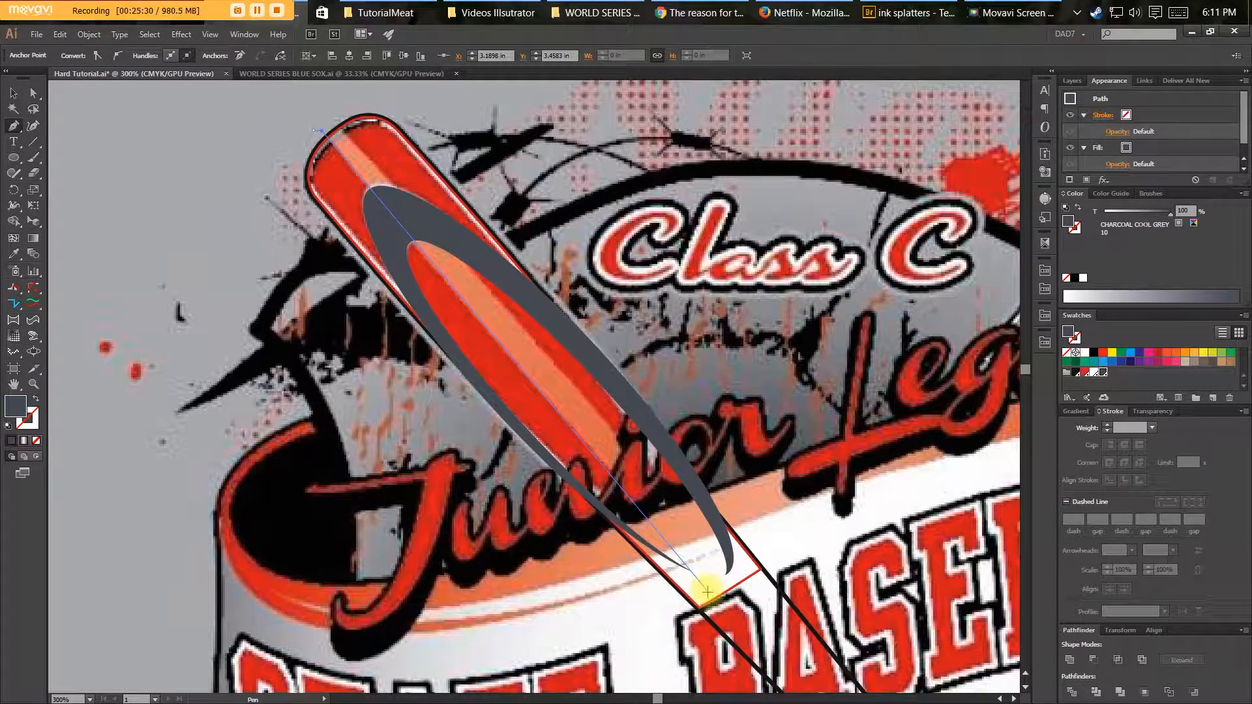
{"action": "left_click", "coordinate": [707, 592]}
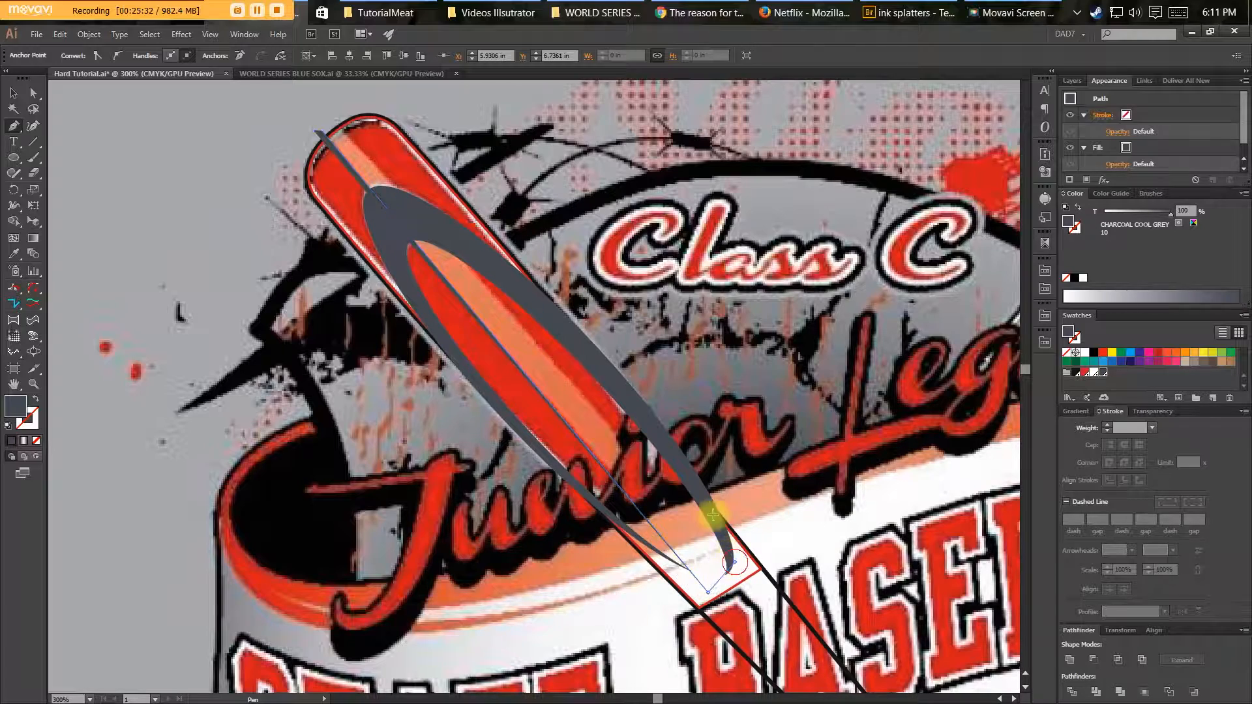
{"action": "left_click", "coordinate": [734, 562]}
{"action": "left_click", "coordinate": [326, 111]}
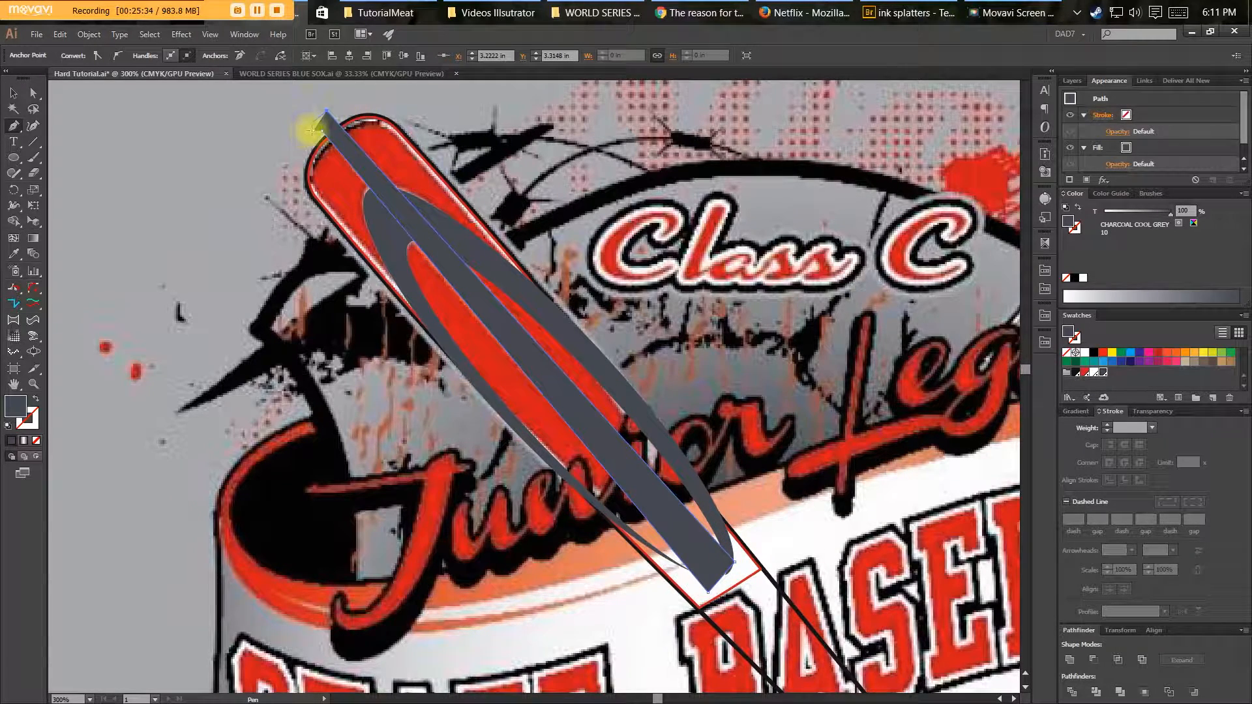
{"action": "key", "text": "v"}
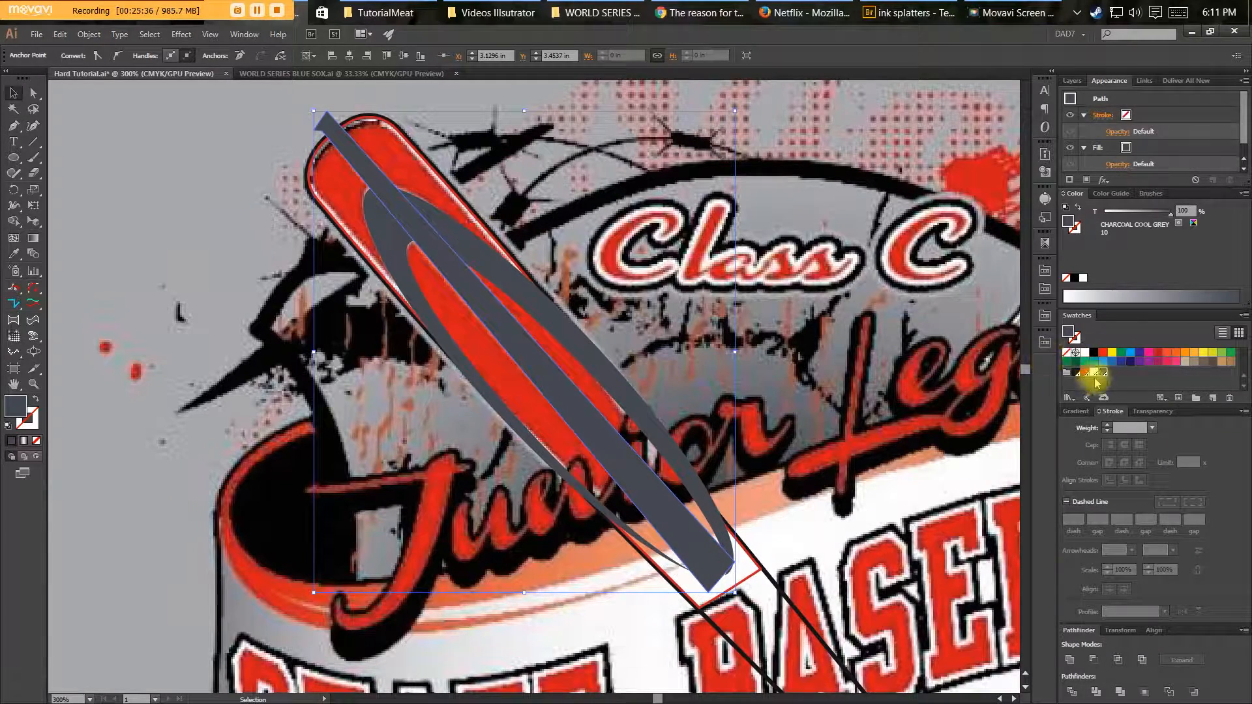
Duplicate the barrel's inner red outline in place and intersect it with the stripe to trim the stripe to the barrel.
{"action": "left_click", "coordinate": [445, 185]}
{"action": "key", "text": "a"}
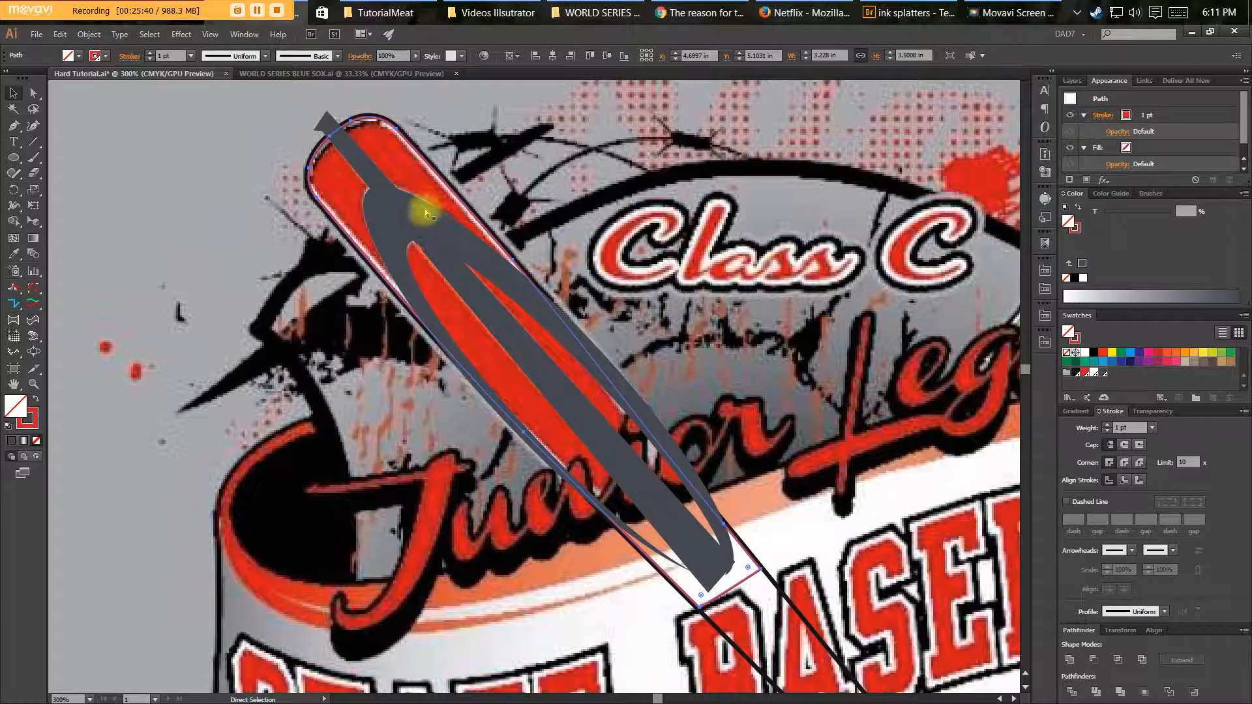
{"action": "key", "text": "ctrl+c"}
{"action": "key", "text": "ctrl+f"}
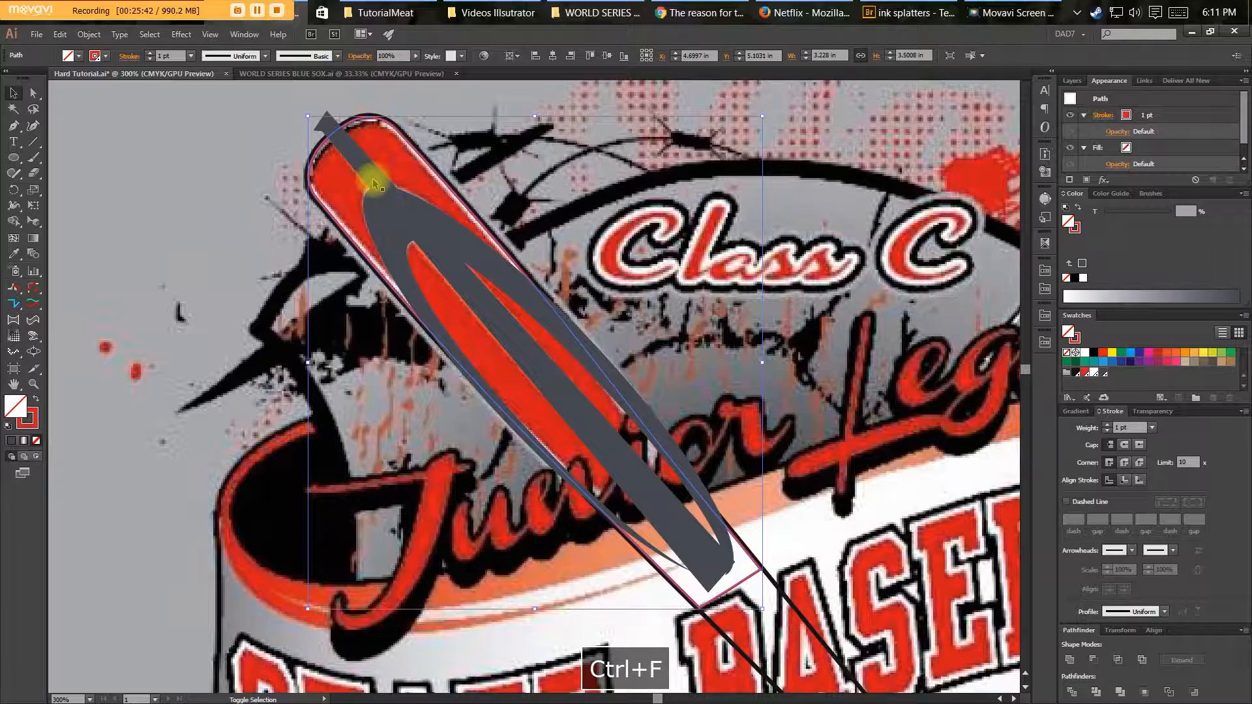
{"action": "left_click", "coordinate": [365, 192], "text": "shift"}
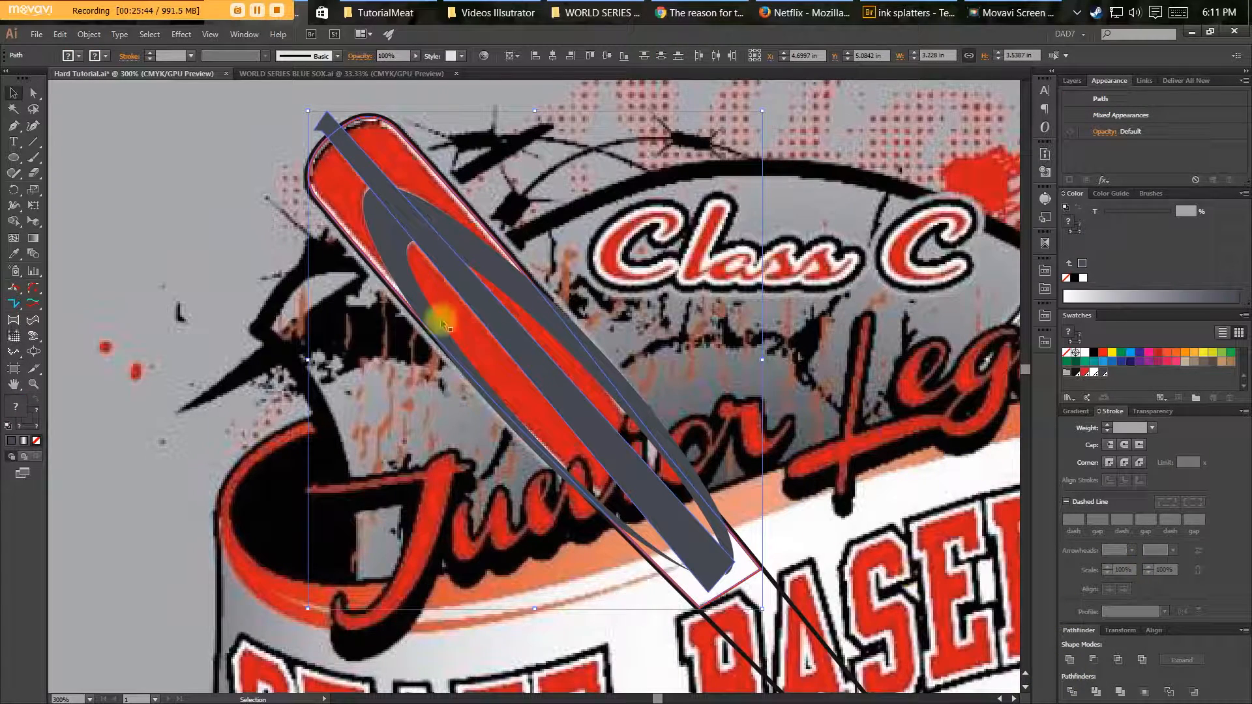
{"action": "left_click", "coordinate": [1118, 660]}
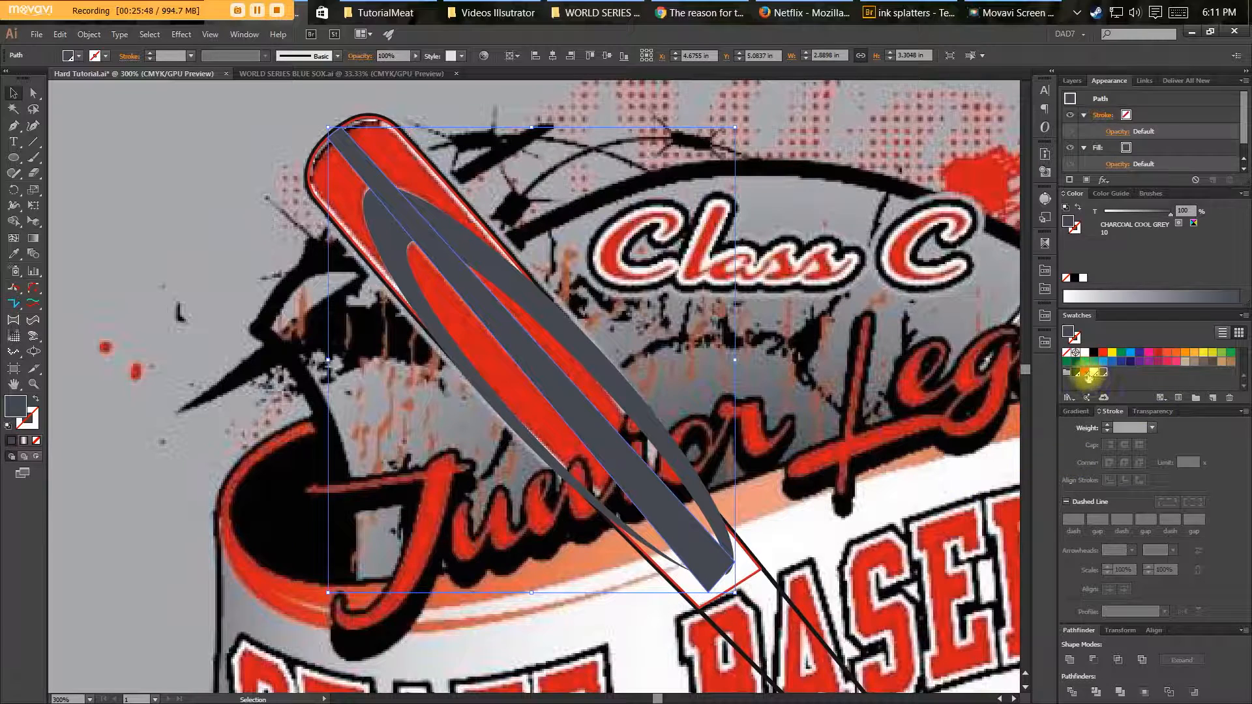
Fill the trimmed highlight stripe with Red PANTONE 186 C at 35% tint.
{"action": "left_click", "coordinate": [1086, 374]}
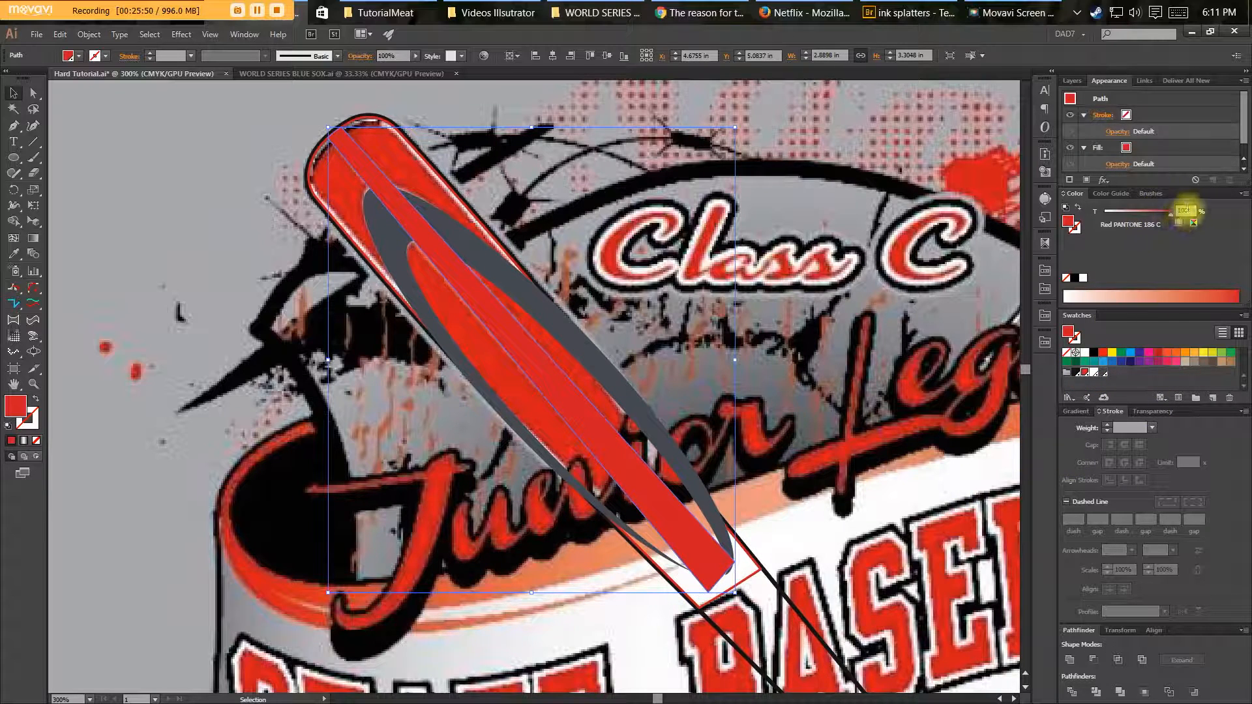
{"action": "type", "text": "35"}
{"action": "key", "text": "Return"}
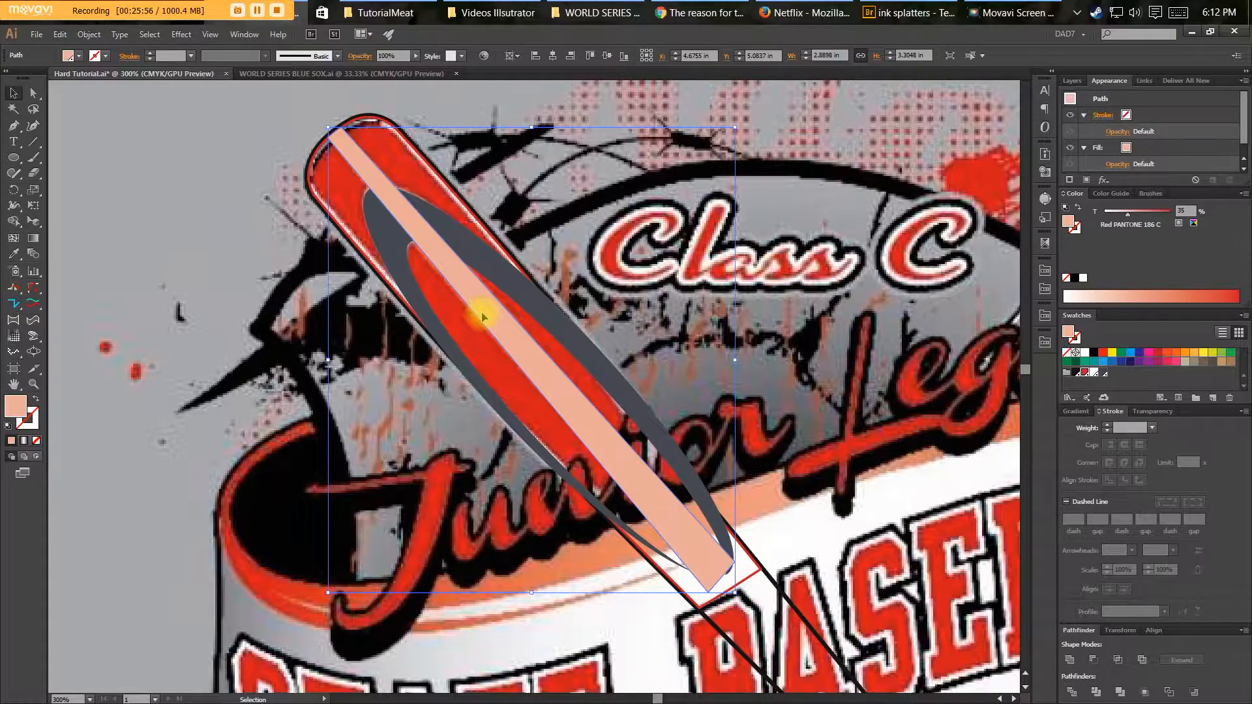
{"action": "left_click_drag", "start_coordinate": [624, 260], "coordinate": [653, 273]}
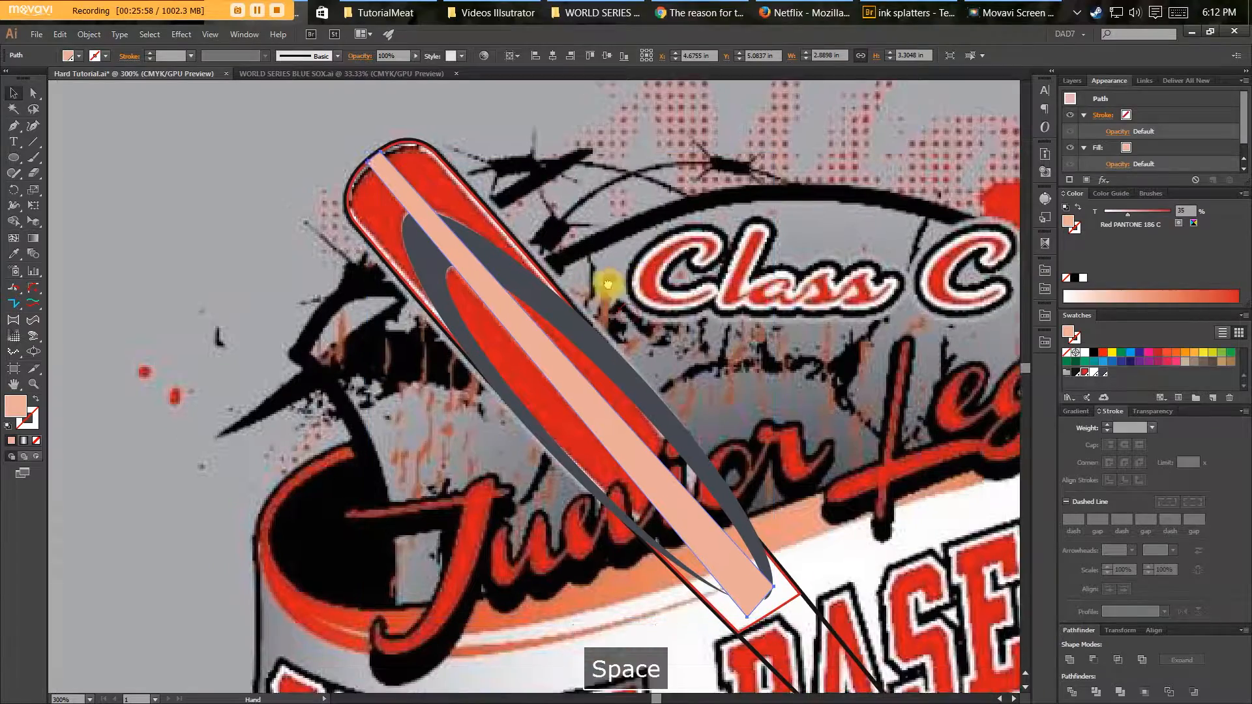
{"action": "key", "text": "v"}
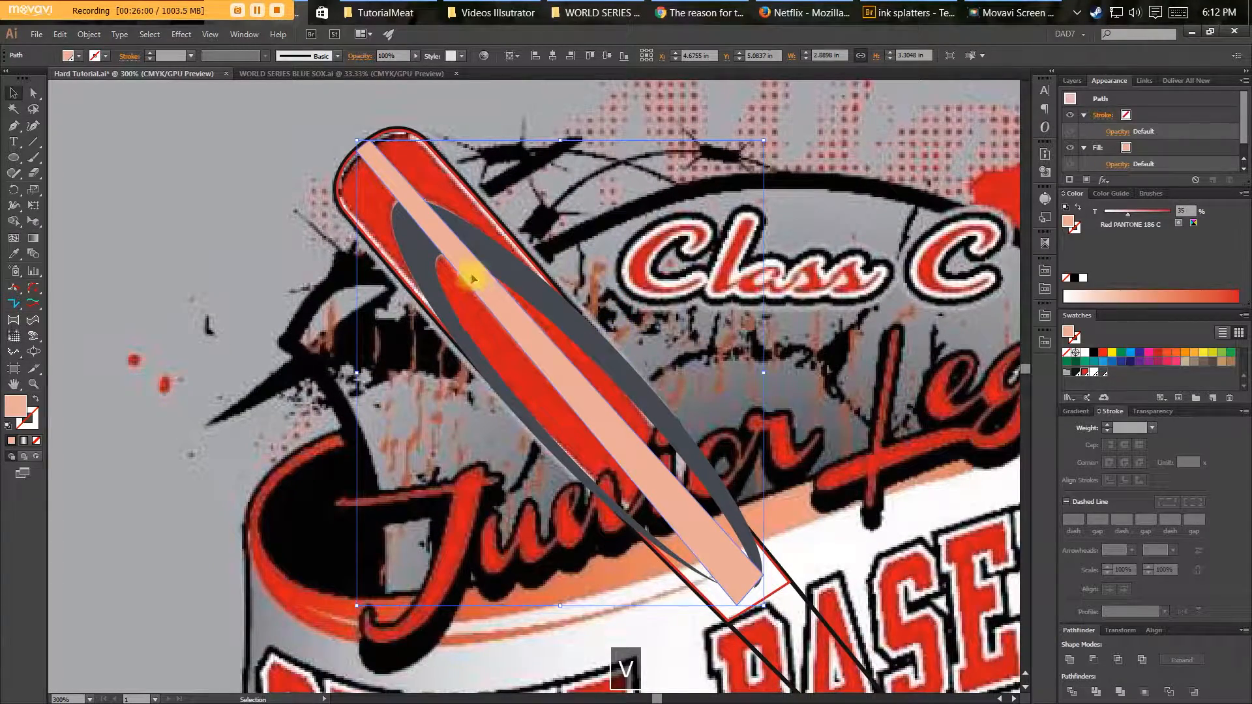
Duplicate both the charcoal crescent band and the highlight stripe in place.
{"action": "left_click", "coordinate": [480, 252]}
{"action": "left_click_drag", "start_coordinate": [729, 308], "coordinate": [358, 272]}
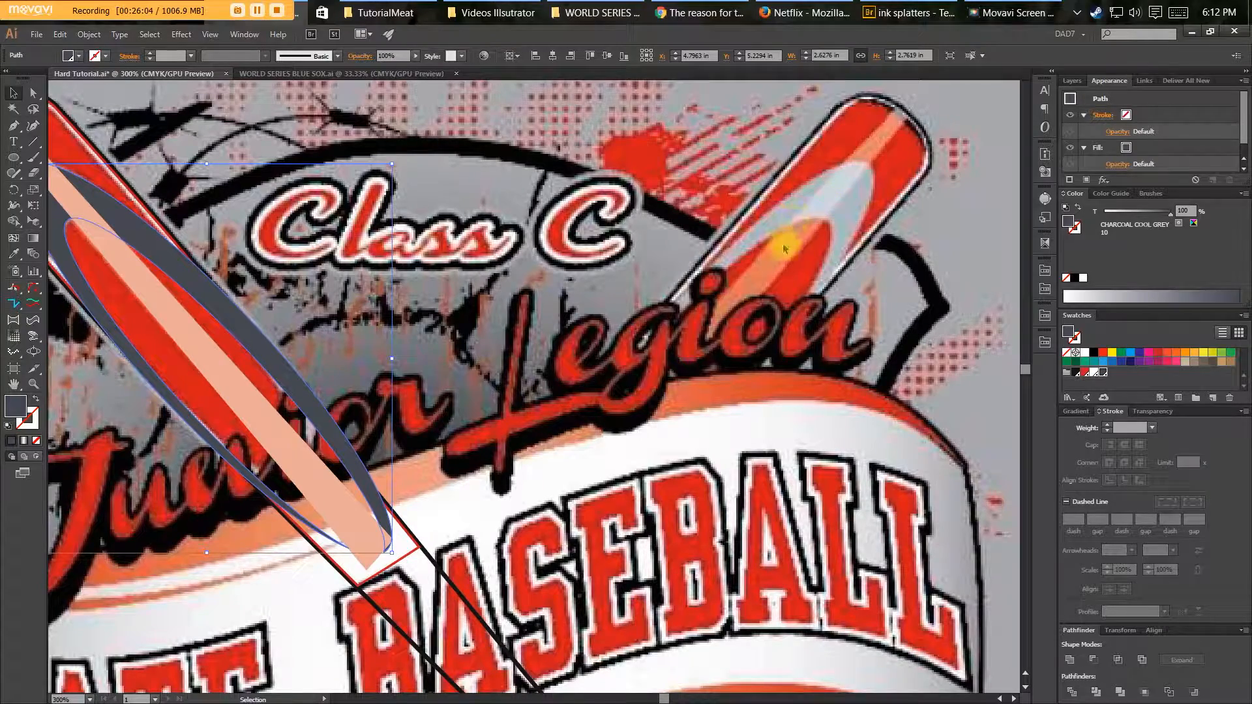
{"action": "left_click_drag", "start_coordinate": [115, 212], "coordinate": [487, 252]}
{"action": "key", "text": "v"}
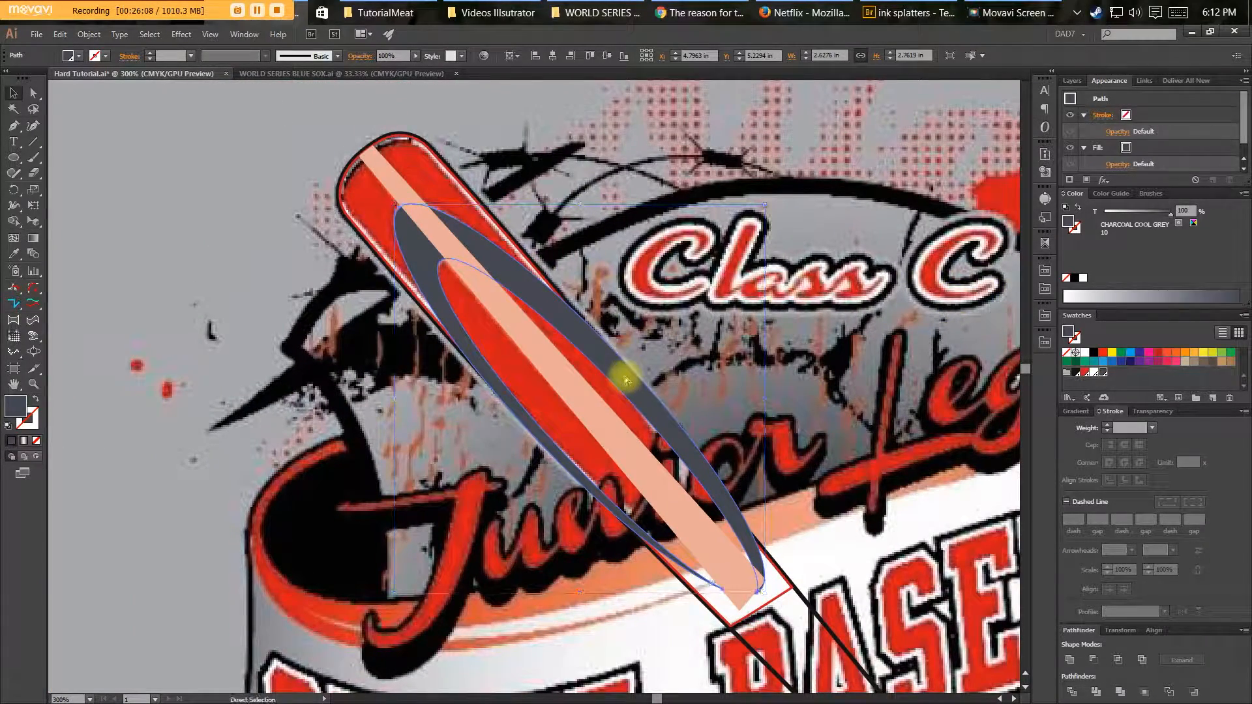
{"action": "key", "text": "ctrl+c"}
{"action": "key", "text": "ctrl+f"}
{"action": "left_click", "coordinate": [553, 386]}
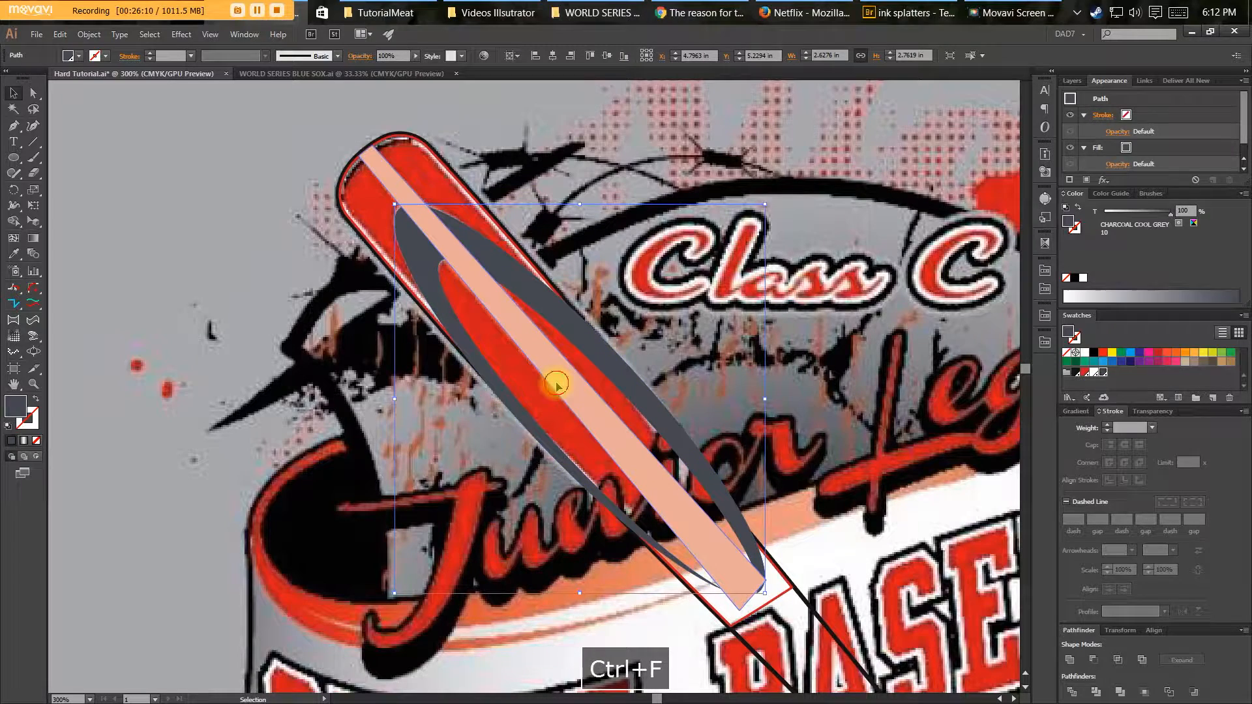
{"action": "key", "text": "ctrl+c"}
{"action": "key", "text": "ctrl+f"}
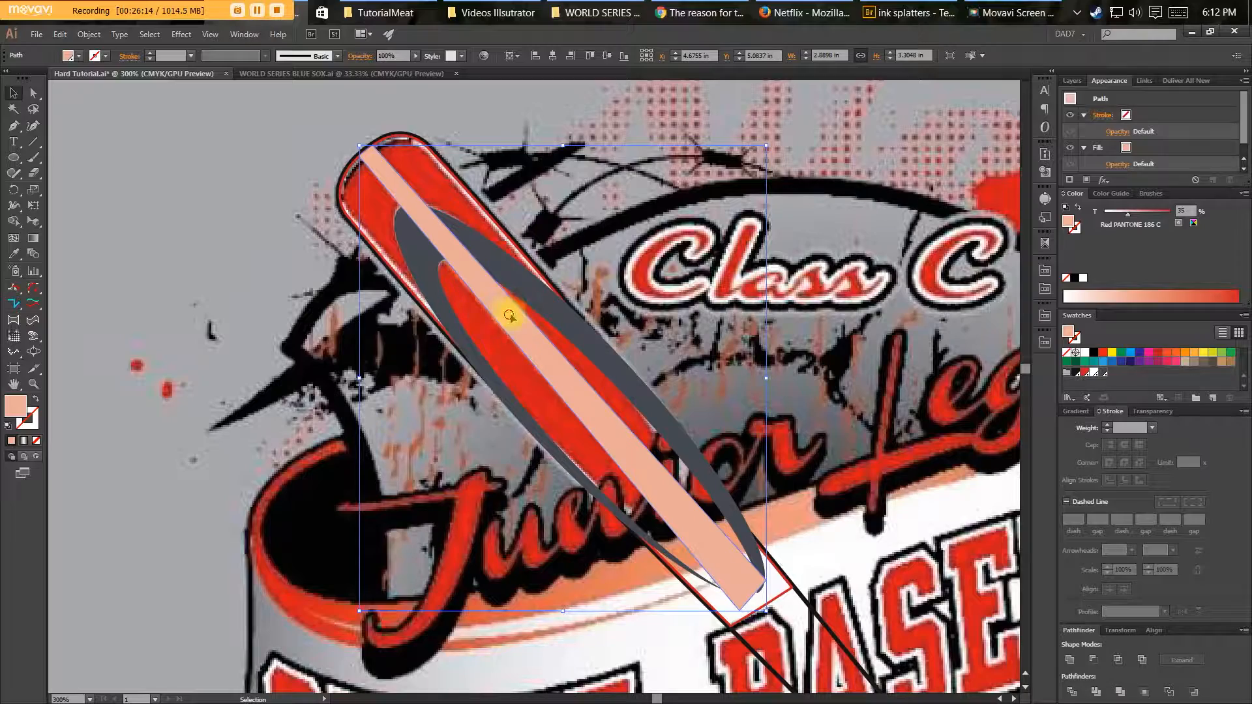
{"action": "left_click_drag", "start_coordinate": [509, 316], "coordinate": [616, 278]}
{"action": "left_click_drag", "start_coordinate": [500, 265], "coordinate": [412, 283]}
{"action": "key", "text": "ctrl+z"}
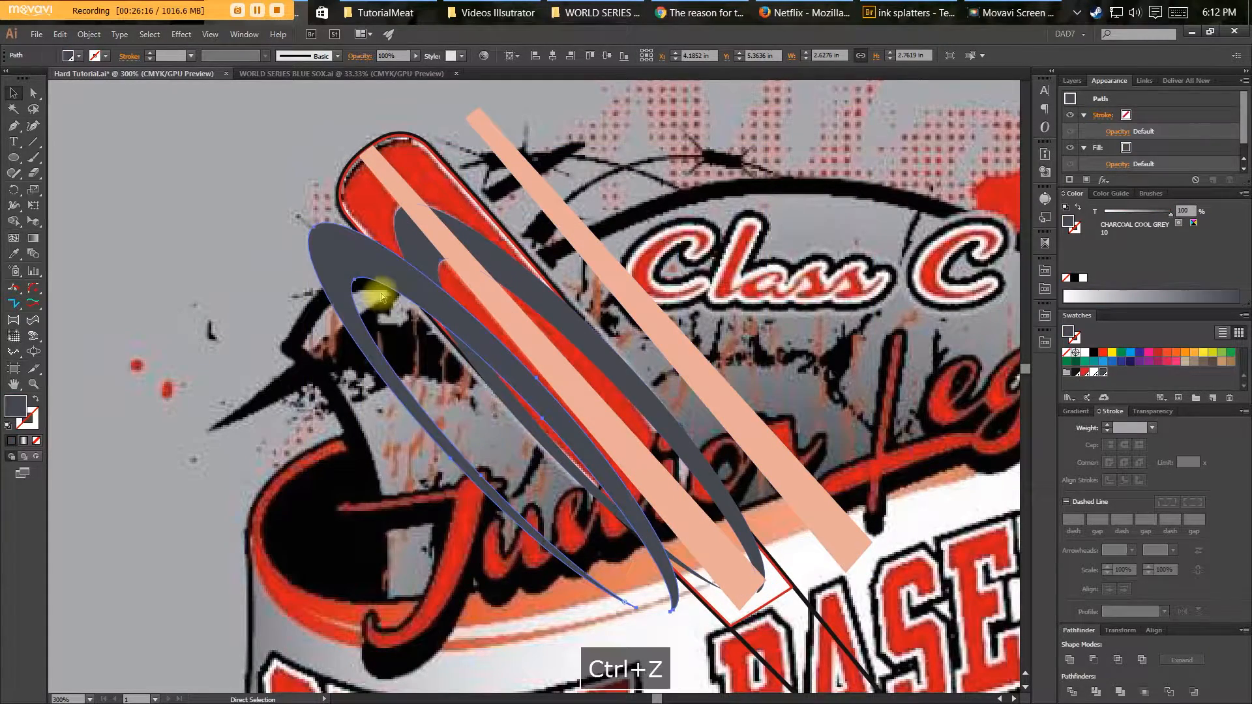
{"action": "key", "text": "ctrl+z"}
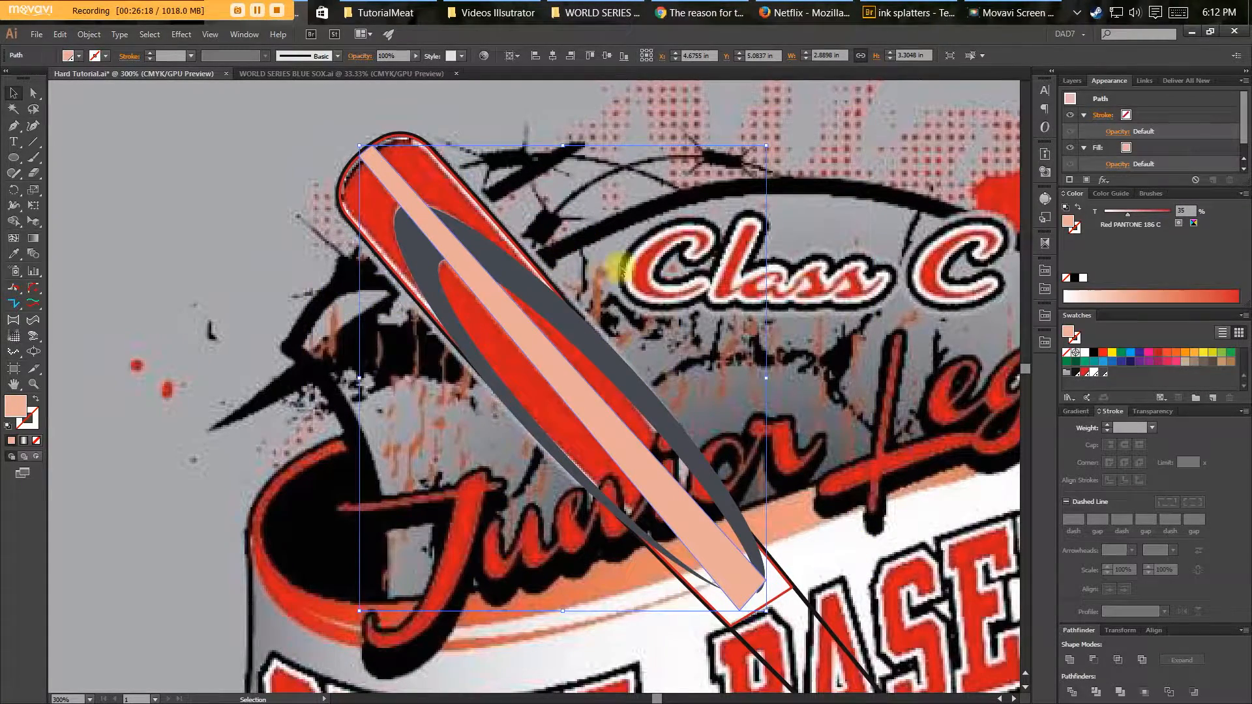
Intersect the copied stripe with the copied band and fill the overlap with PANTONE Process Black C at 35% tint.
{"action": "left_click", "coordinate": [504, 279], "text": "shift"}
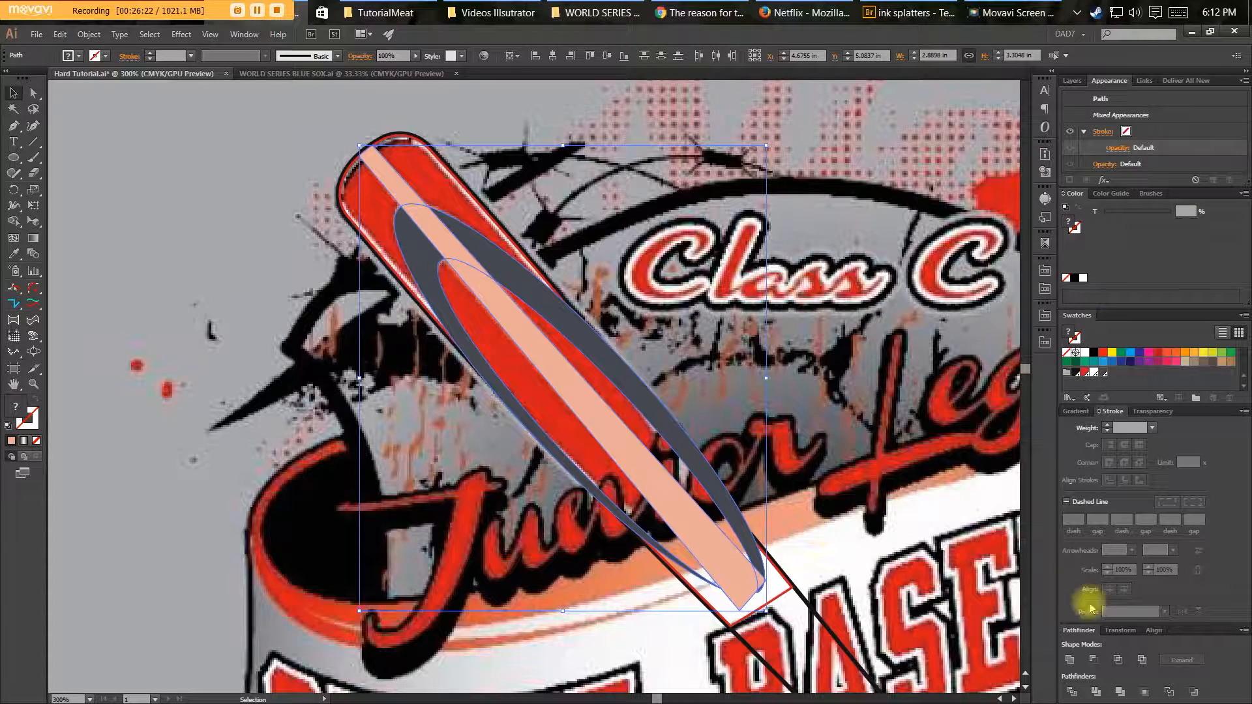
{"action": "left_click", "coordinate": [1118, 660]}
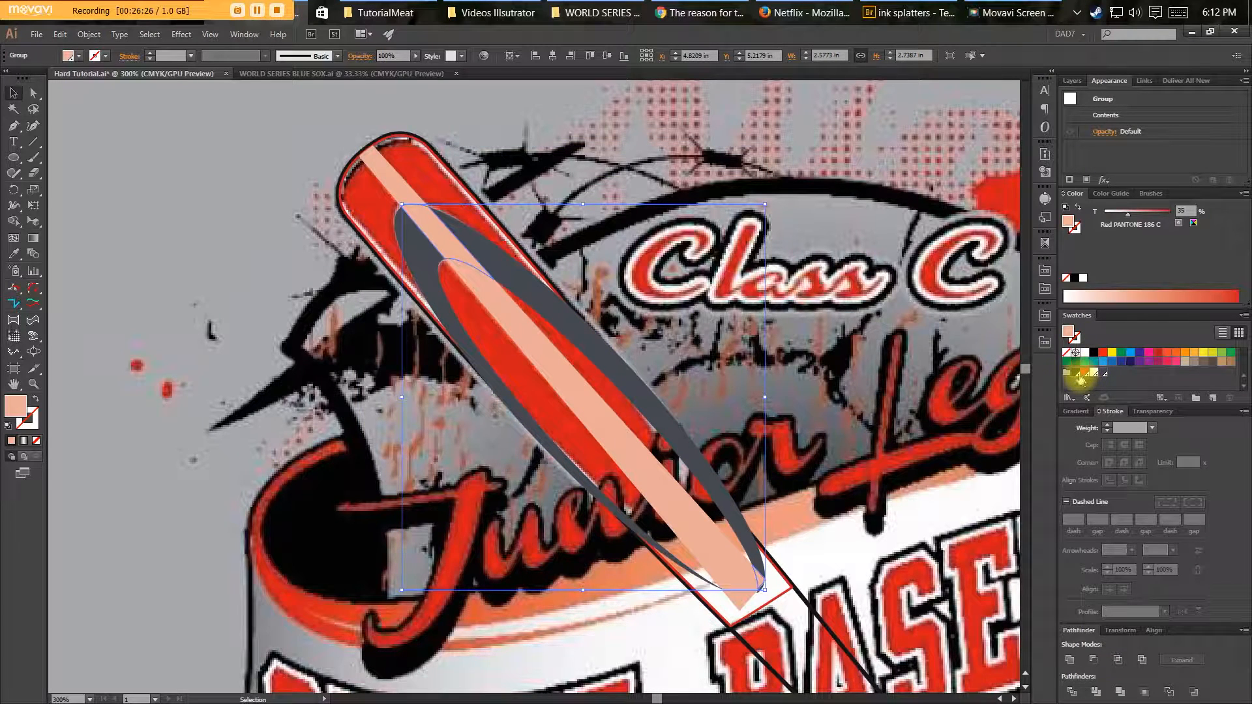
{"action": "left_click", "coordinate": [1077, 374]}
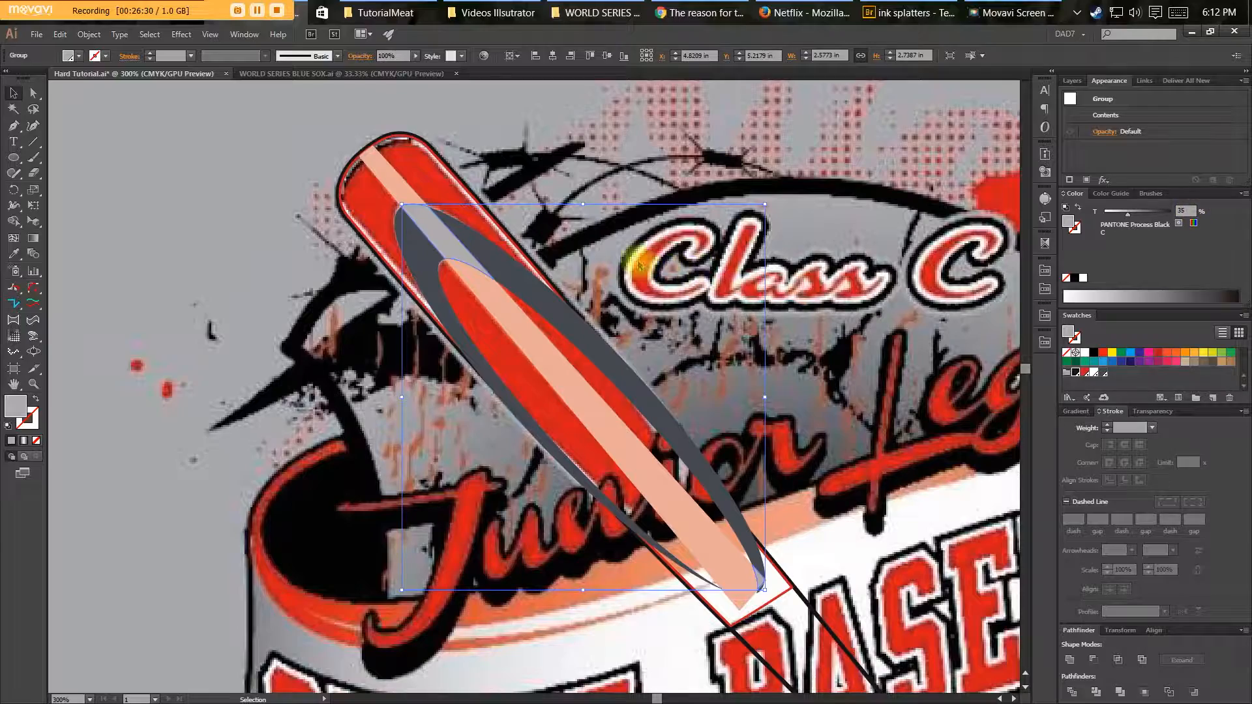
{"action": "left_click", "coordinate": [640, 266]}
{"action": "key", "text": "space"}
{"action": "left_click_drag", "start_coordinate": [638, 264], "coordinate": [567, 258]}
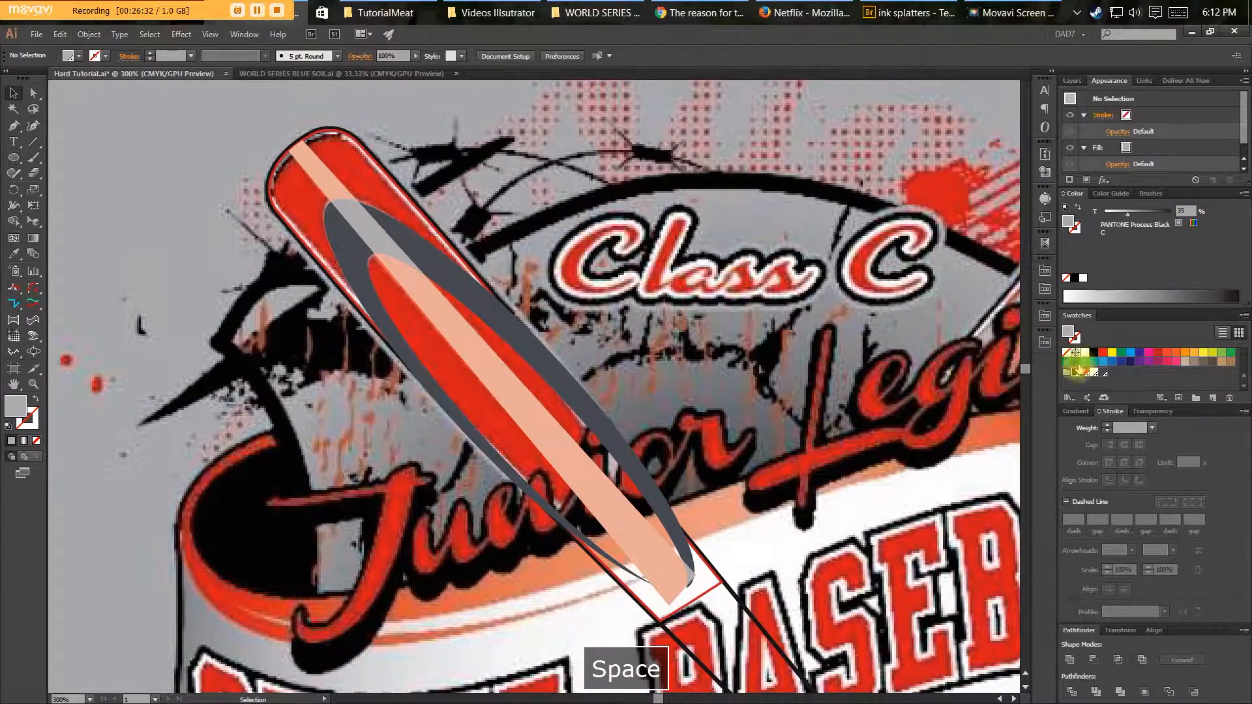
Swap the fill and stroke of the barrel's inner outline to make it a solid Red PANTONE 186 C shape.
{"action": "key", "text": "space"}
{"action": "left_click_drag", "start_coordinate": [588, 320], "coordinate": [691, 336]}
{"action": "left_click_drag", "start_coordinate": [584, 331], "coordinate": [588, 320]}
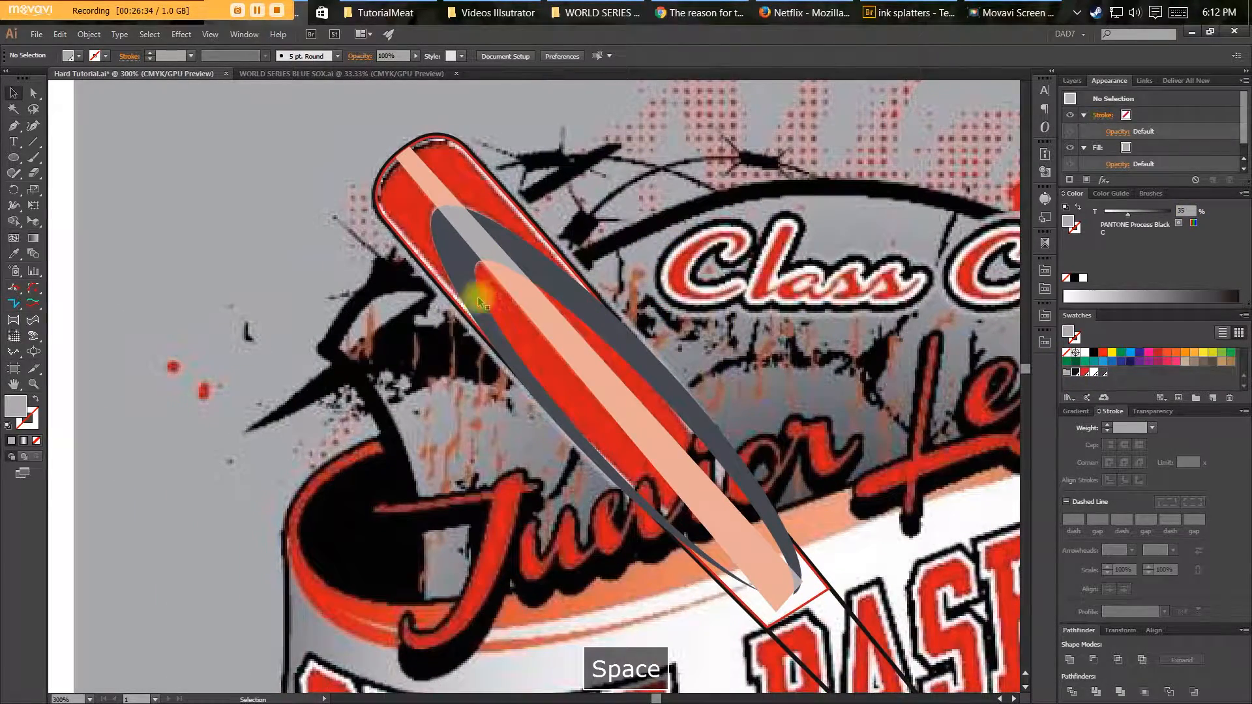
{"action": "left_click", "coordinate": [450, 300]}
{"action": "key", "text": "shift+x"}
Draw a closed tapered stripe about 2.0 by 2.26 in with the Pen tool along the bat's handle, starting at the knob.
{"action": "key", "text": "space"}
{"action": "mouse_move", "coordinate": [815, 556]}
{"action": "left_mouse_down"}
{"action": "mouse_move", "coordinate": [705, 389]}
{"action": "mouse_move", "coordinate": [582, 285]}
{"action": "left_mouse_up"}
{"action": "key", "text": "ctrl+minus"}
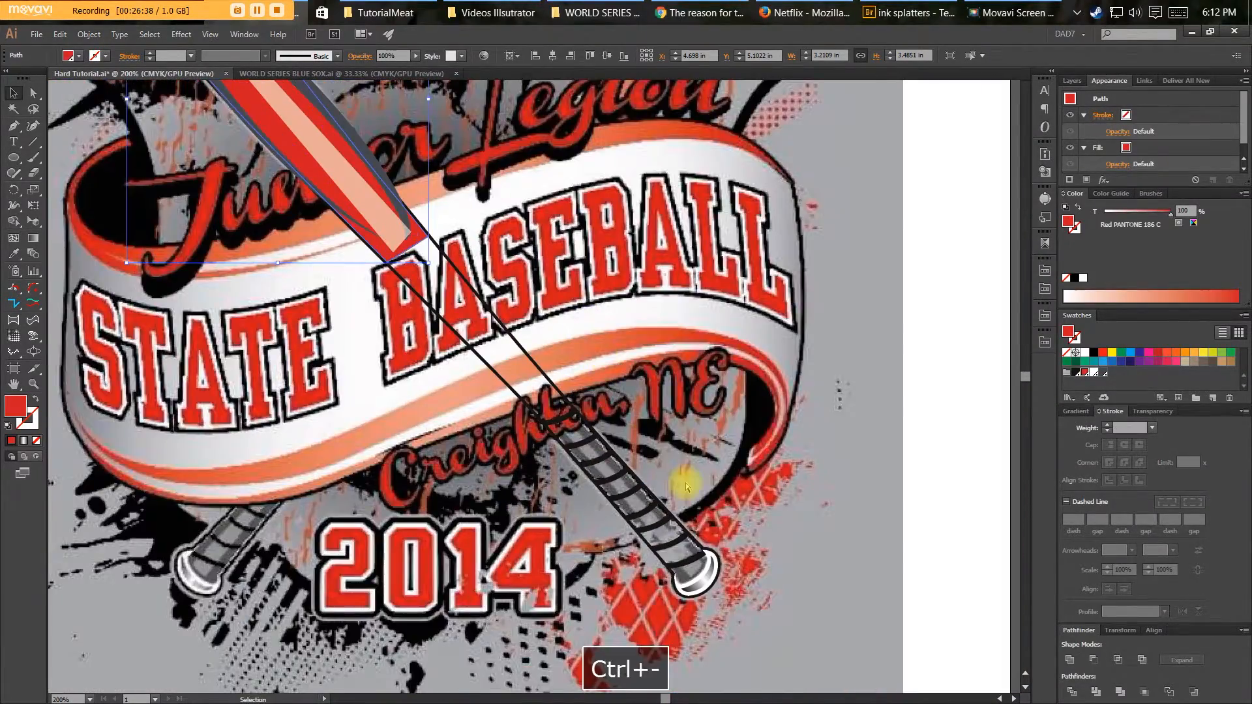
{"action": "key", "text": "ctrl+equal"}
{"action": "key", "text": "space"}
{"action": "left_click_drag", "start_coordinate": [684, 483], "coordinate": [618, 416]}
{"action": "key", "text": "v"}
{"action": "key", "text": "p"}
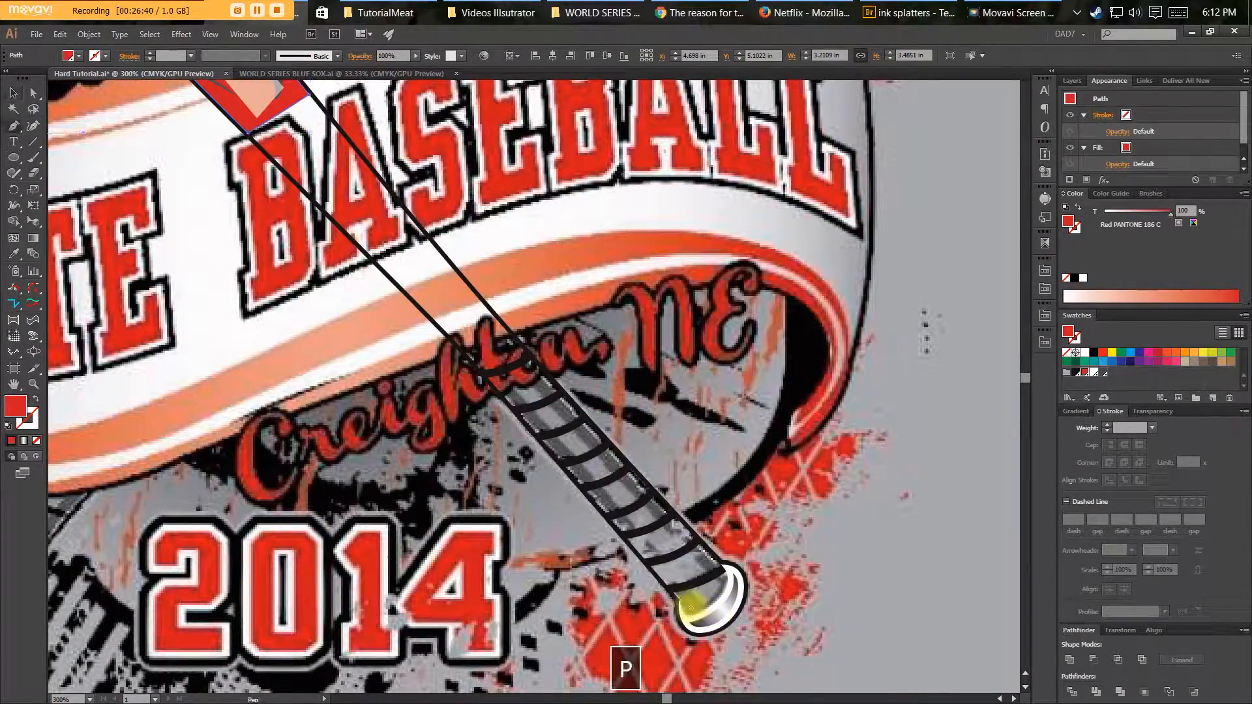
{"action": "left_click", "coordinate": [702, 606]}
{"action": "left_click", "coordinate": [722, 583]}
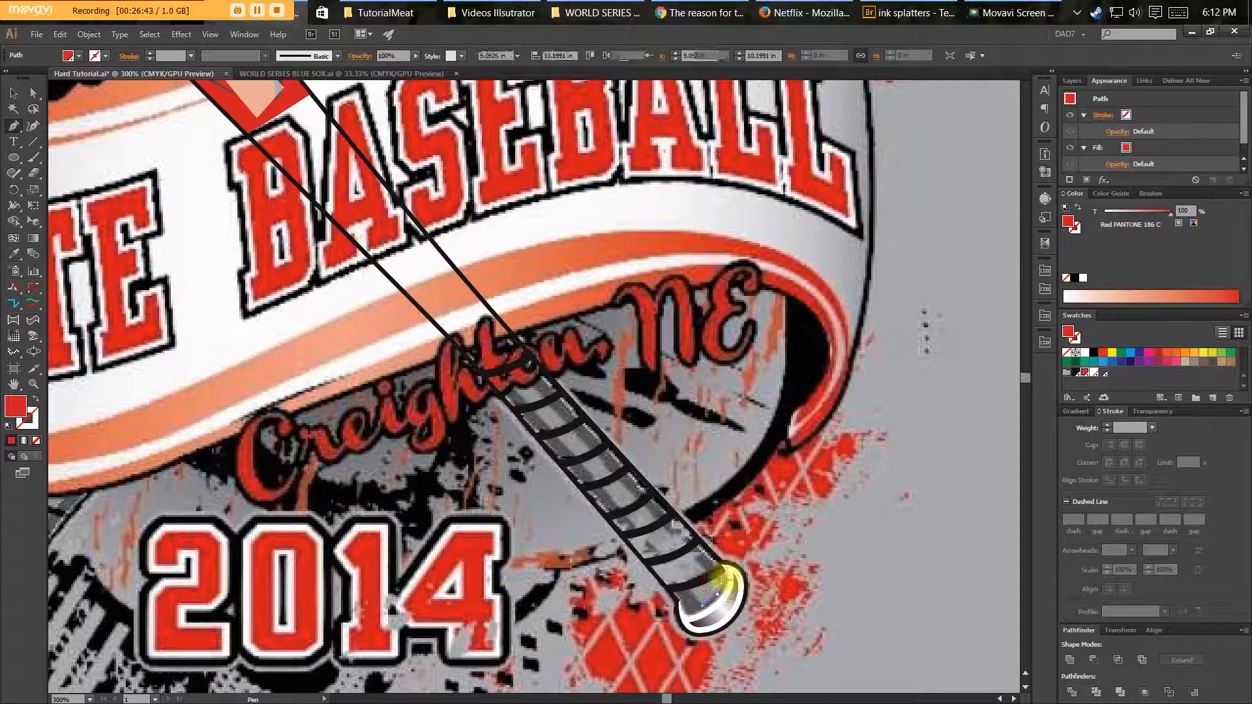
{"action": "left_click", "coordinate": [440, 287]}
{"action": "left_click", "coordinate": [696, 605]}
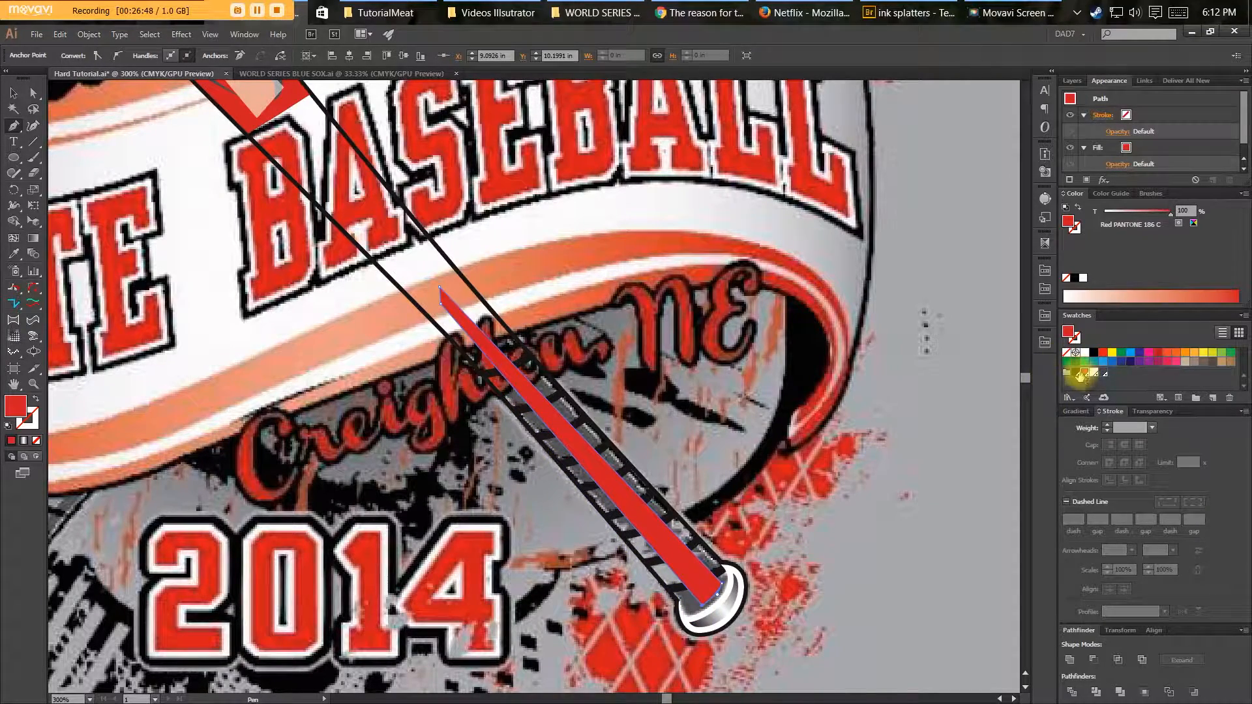
Fill the handle stripe with PANTONE Process Black C and try to lower its tint.
{"action": "left_click", "coordinate": [1079, 374]}
{"action": "double_click", "coordinate": [1185, 210]}
{"action": "type", "text": "3"}
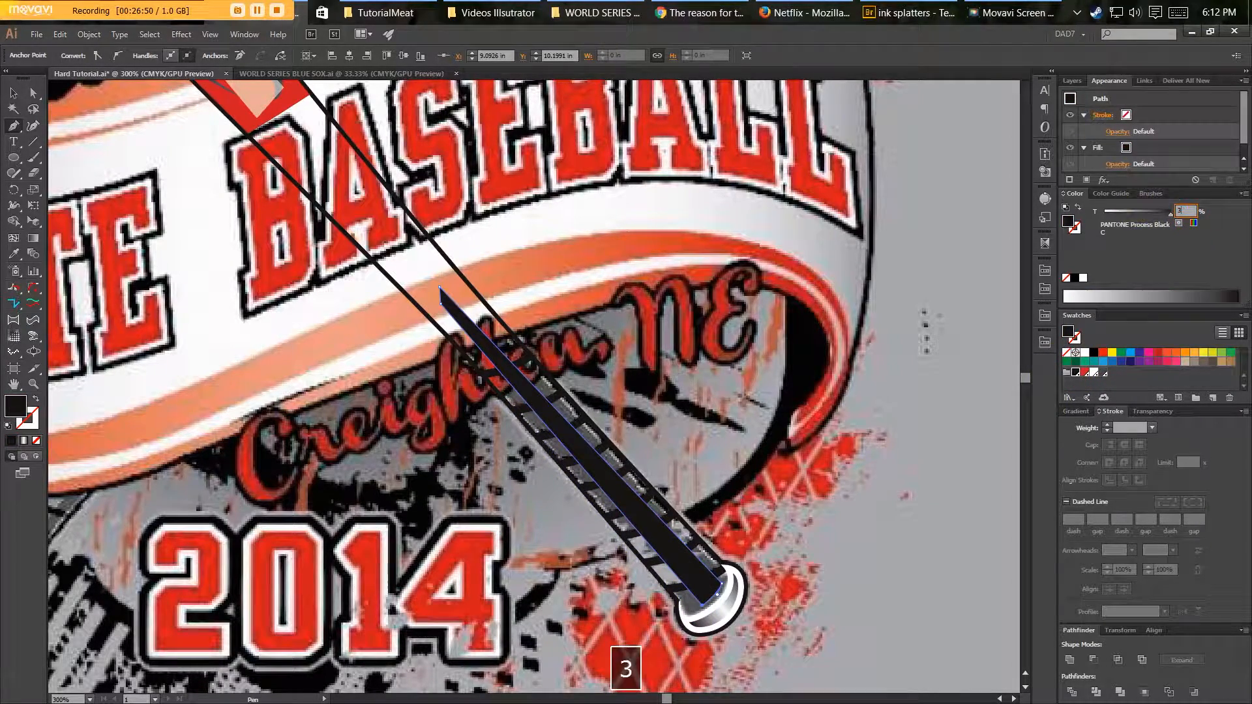
{"action": "key", "text": "Return"}
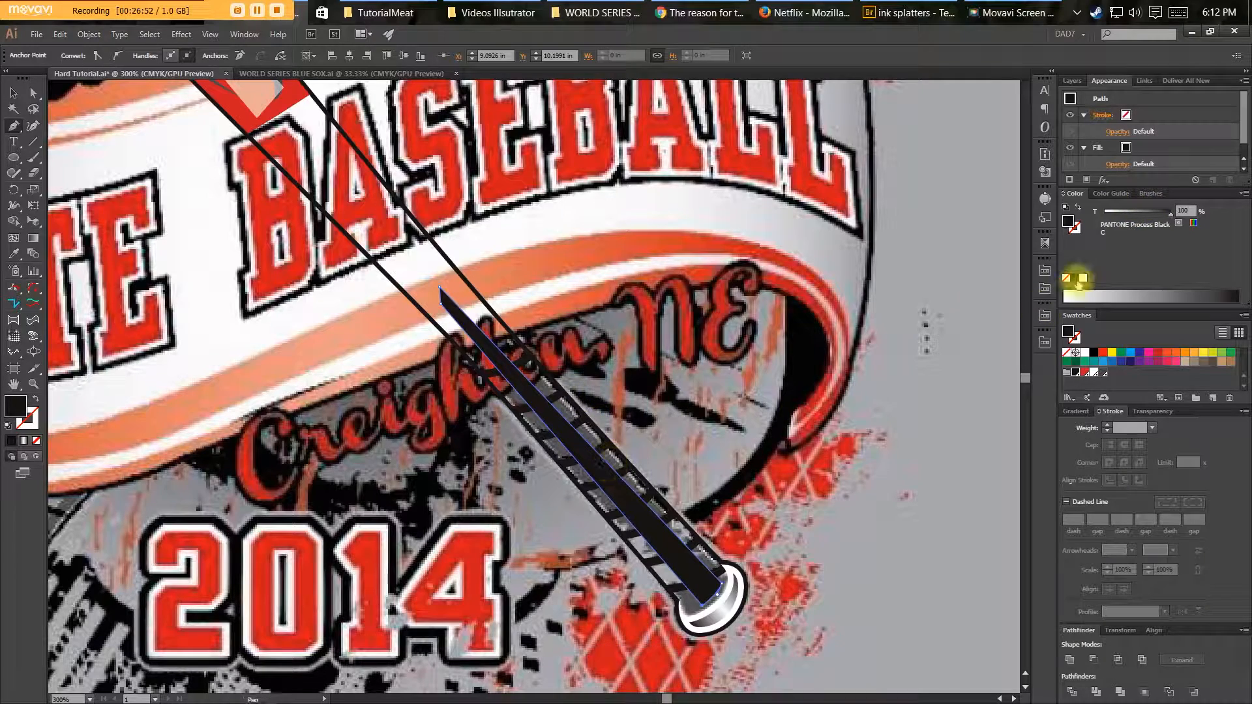
{"action": "double_click", "coordinate": [1184, 210]}
{"action": "type", "text": "3"}
{"action": "key", "text": "Return"}
{"action": "key", "text": "v"}
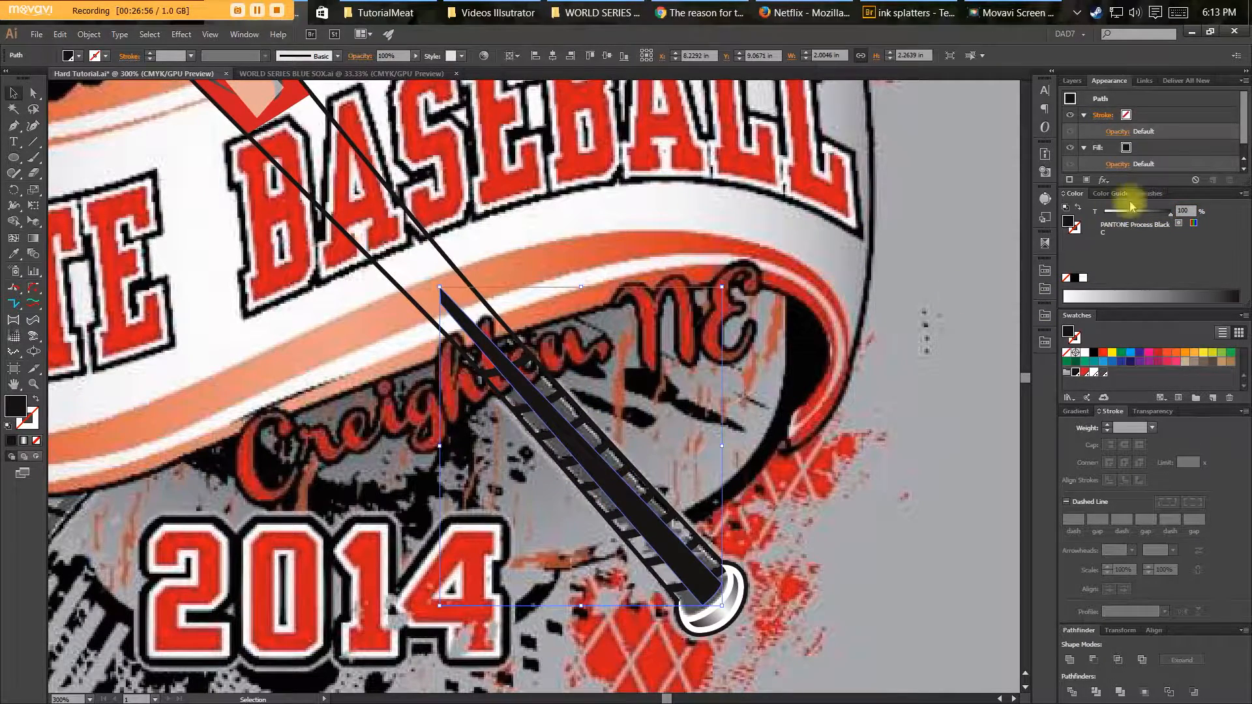
{"action": "double_click", "coordinate": [1186, 211]}
{"action": "type", "text": "3"}
{"action": "key", "text": "Return"}
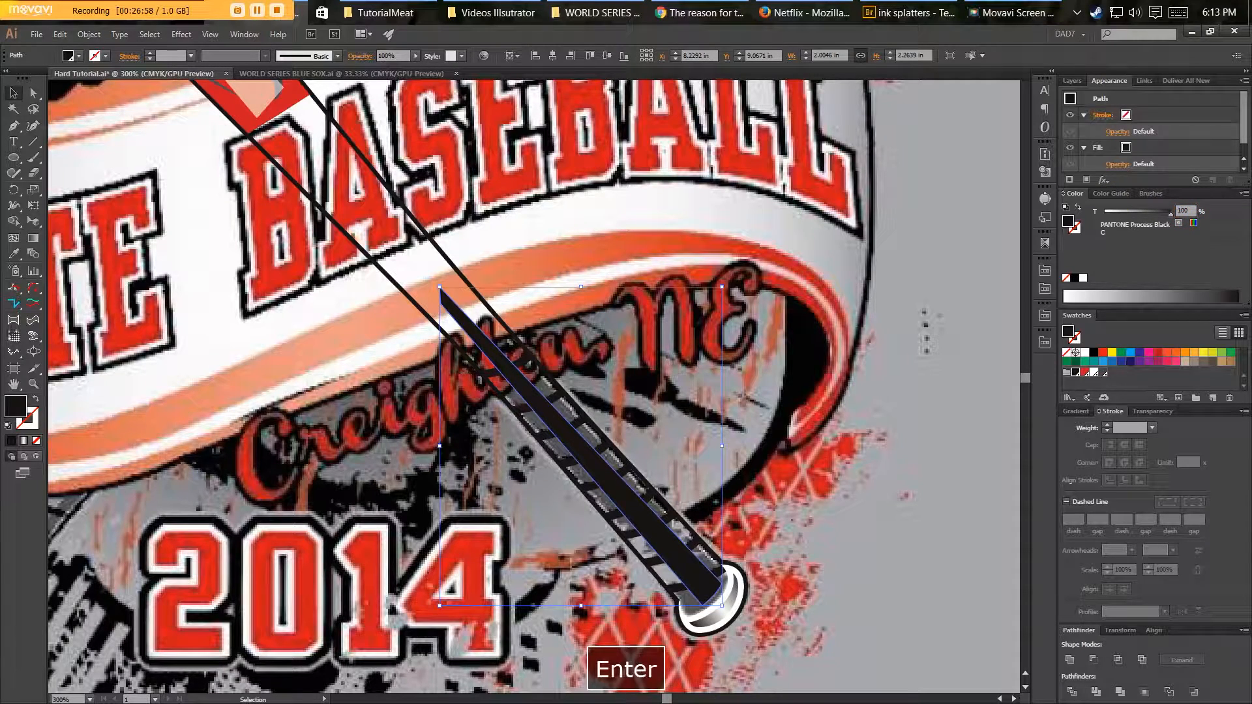
Try to set the handle stripe's PANTONE Process Black C fill to a 35% tint.
{"action": "key", "text": "v"}
{"action": "left_click", "coordinate": [682, 360]}
{"action": "key", "text": "Num_Lock"}
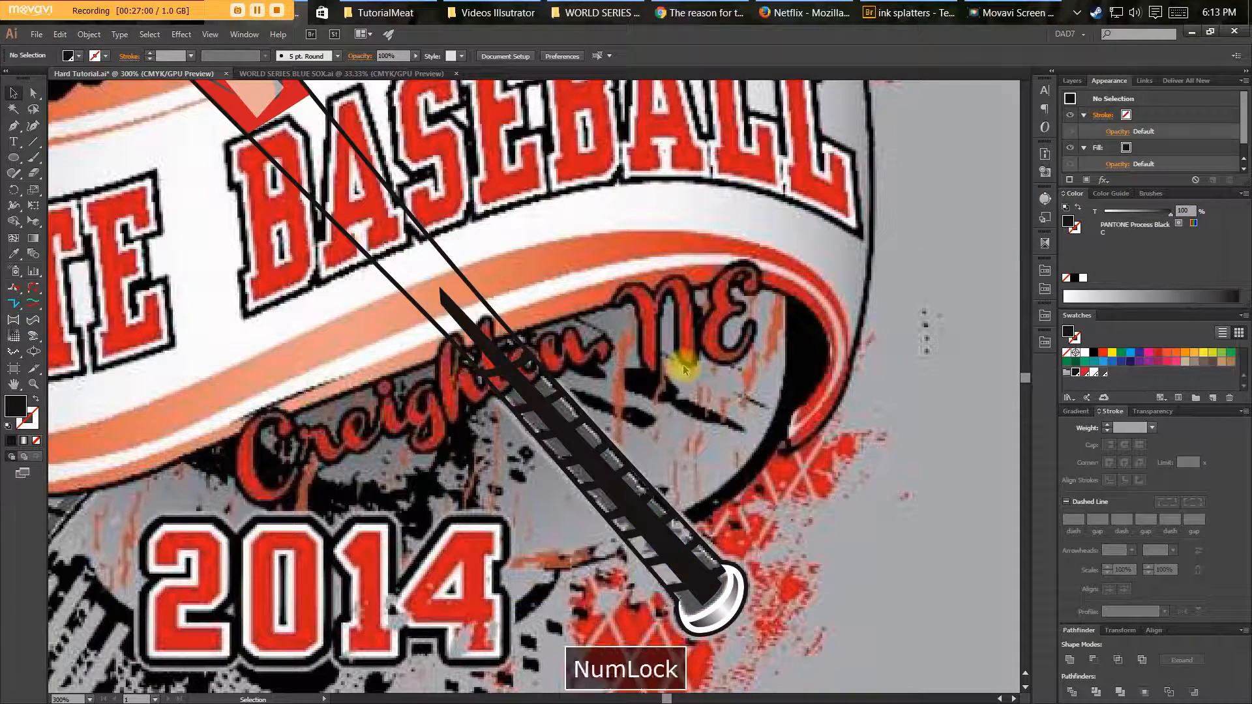
{"action": "double_click", "coordinate": [1183, 211]}
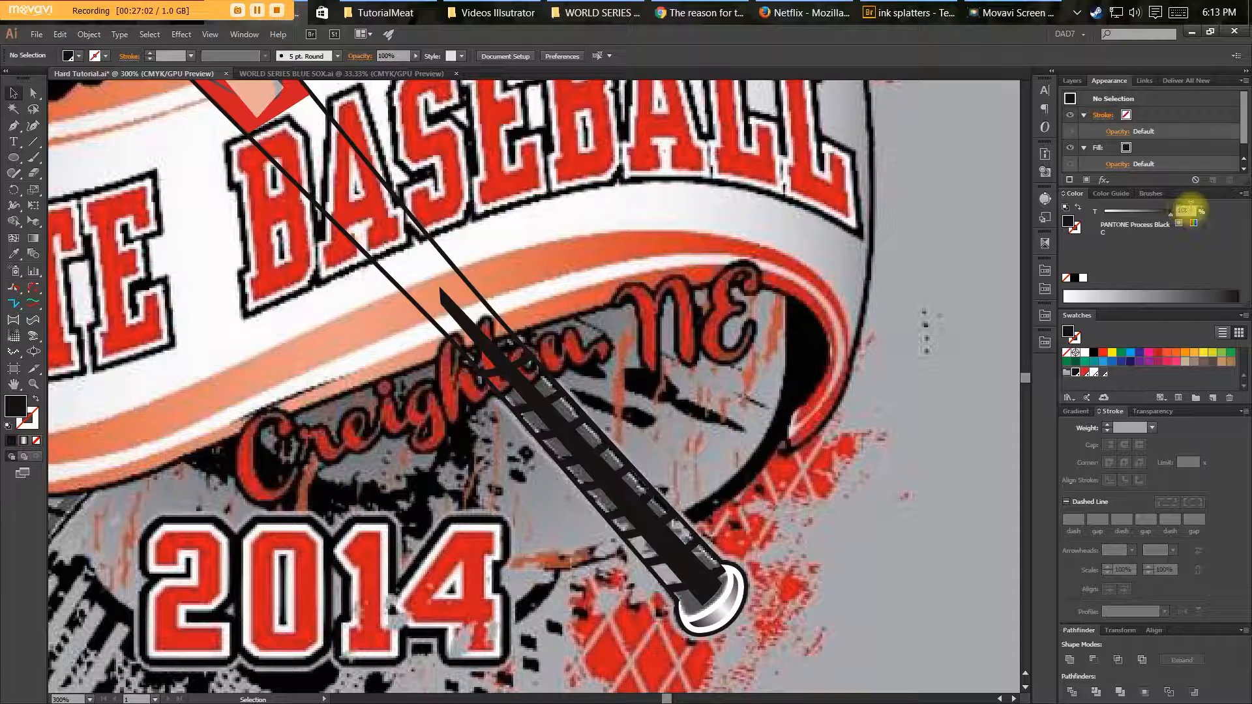
{"action": "key", "text": "Clear"}
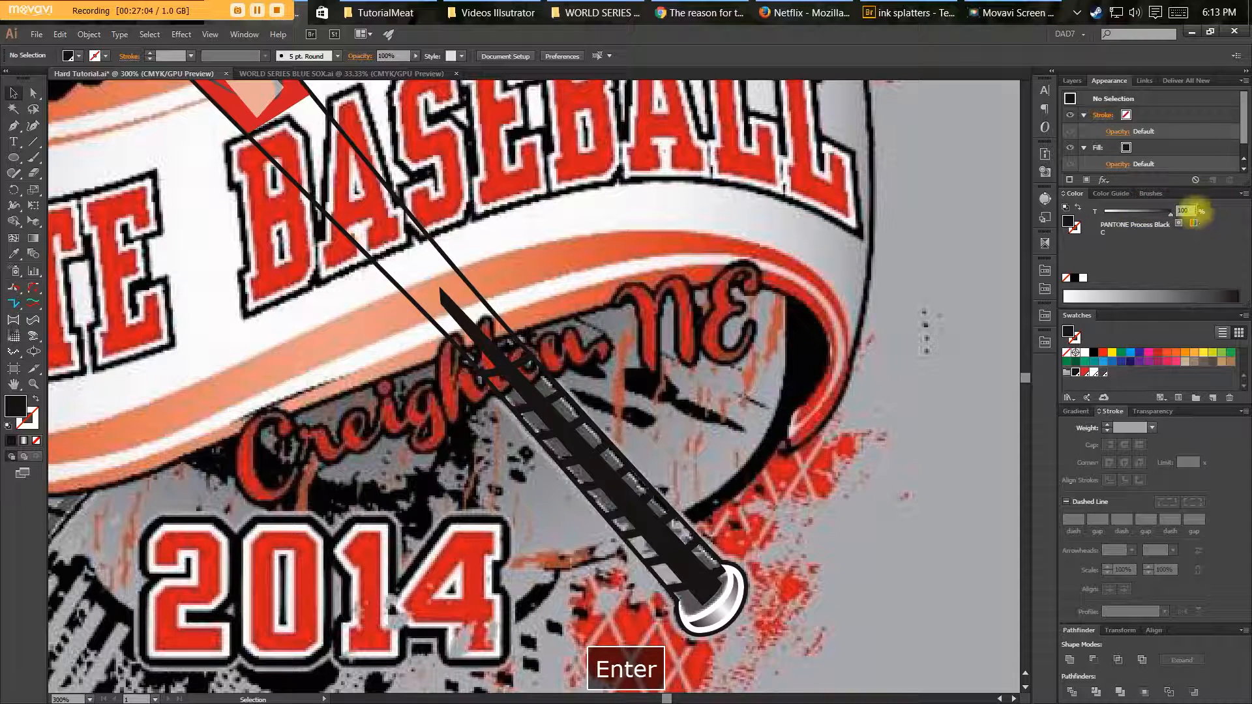
{"action": "left_click_drag", "start_coordinate": [1193, 212], "coordinate": [992, 213]}
{"action": "type", "text": "35"}
{"action": "key", "text": "Return"}
{"action": "key", "text": "v"}
{"action": "left_click", "coordinate": [595, 471]}
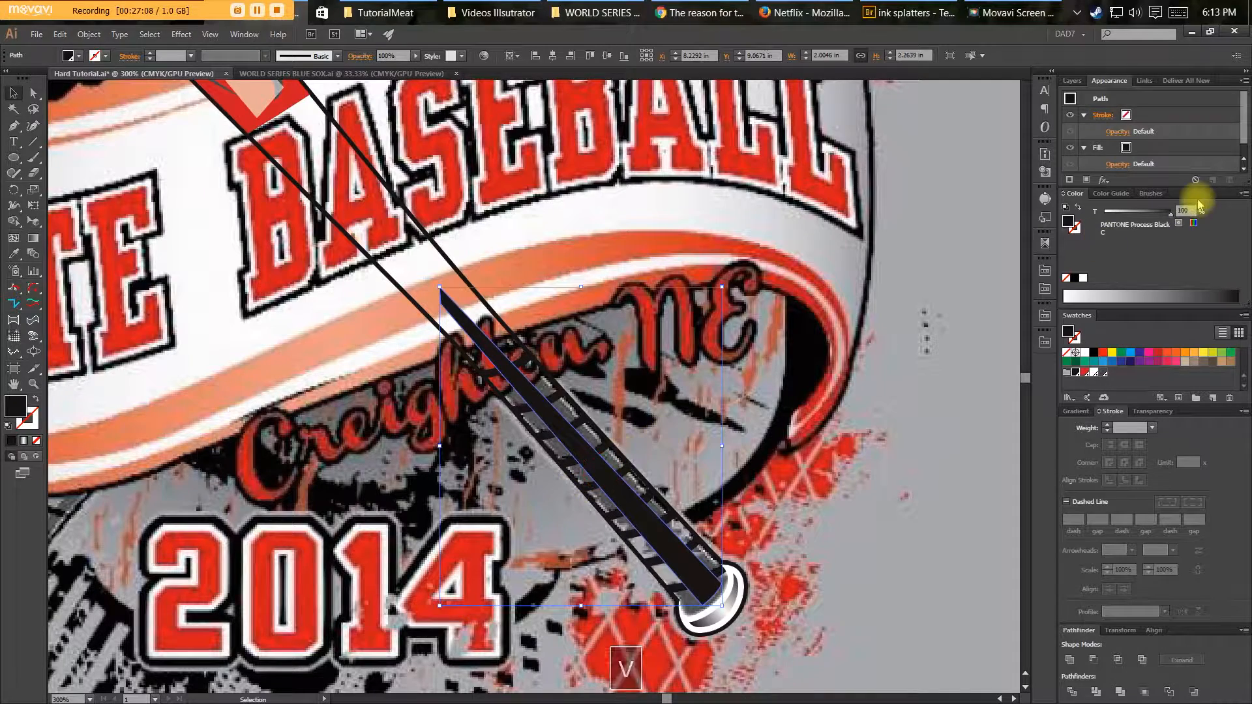
{"action": "left_click_drag", "start_coordinate": [1193, 211], "coordinate": [1131, 207]}
{"action": "key", "text": "Return"}
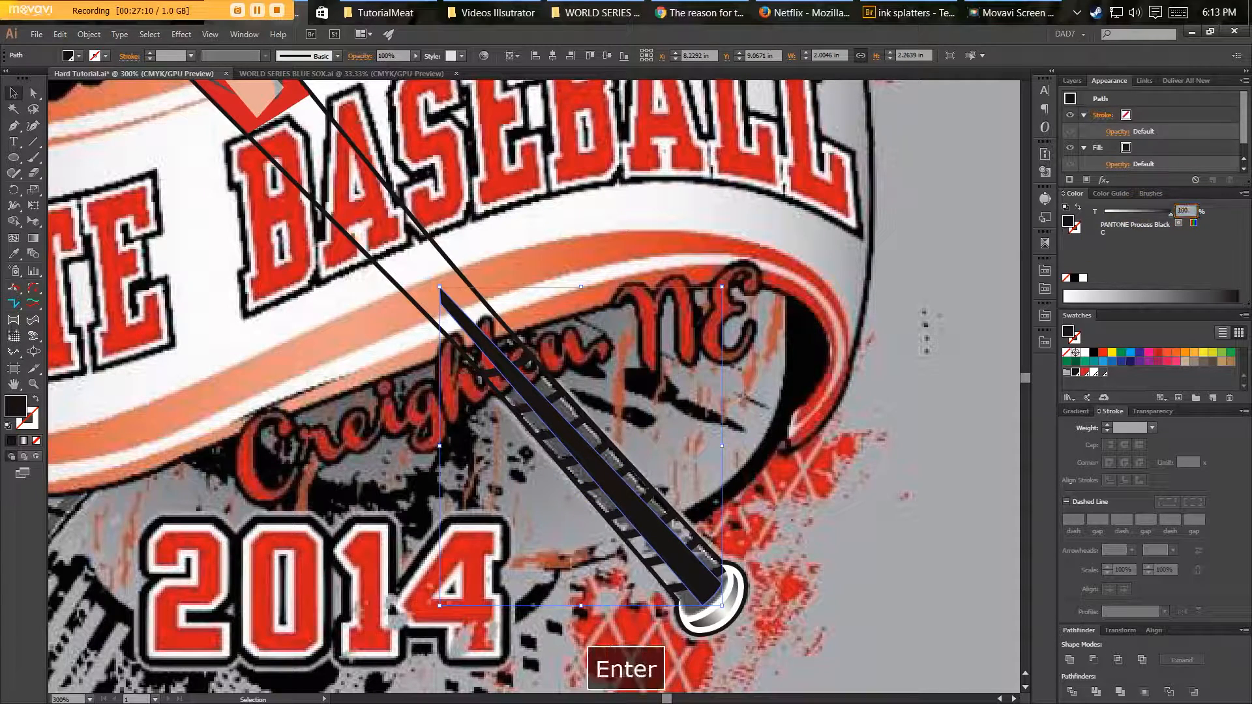
Reselect the handle stripe and lower its PANTONE Process Black C tint to 34%.
{"action": "left_click", "coordinate": [750, 360]}
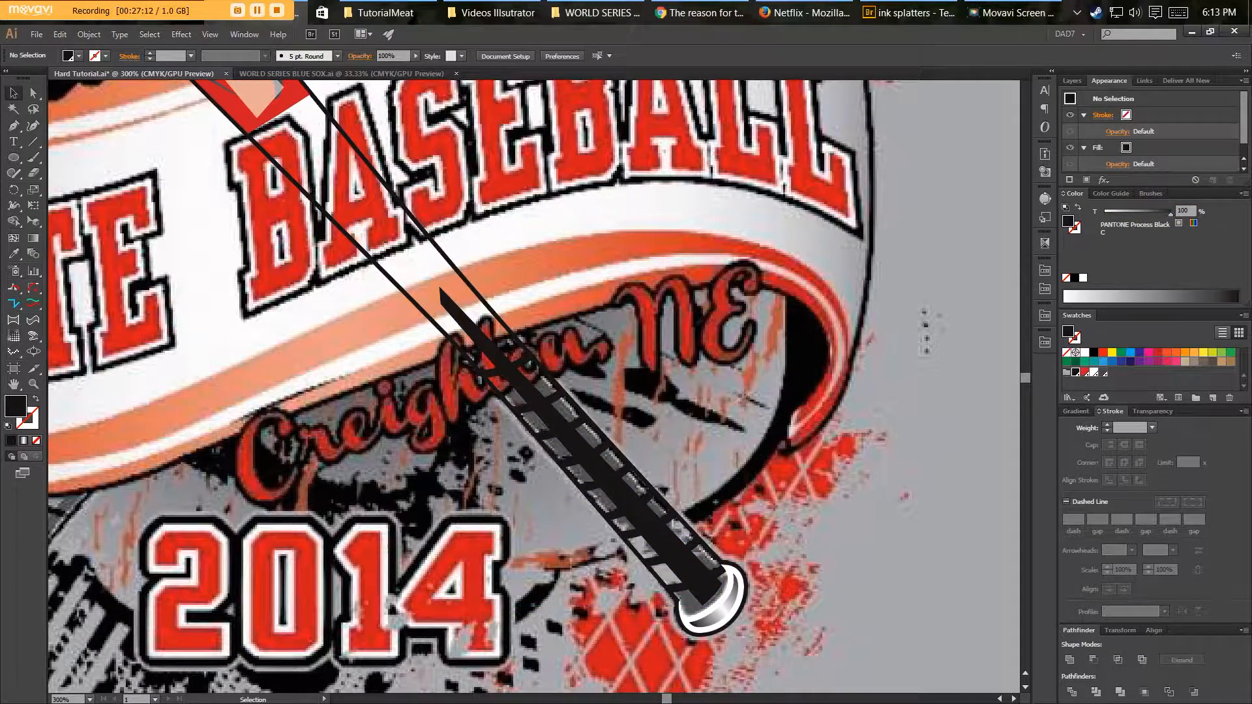
{"action": "left_click", "coordinate": [612, 483]}
{"action": "left_click_drag", "start_coordinate": [1170, 215], "coordinate": [1141, 219]}
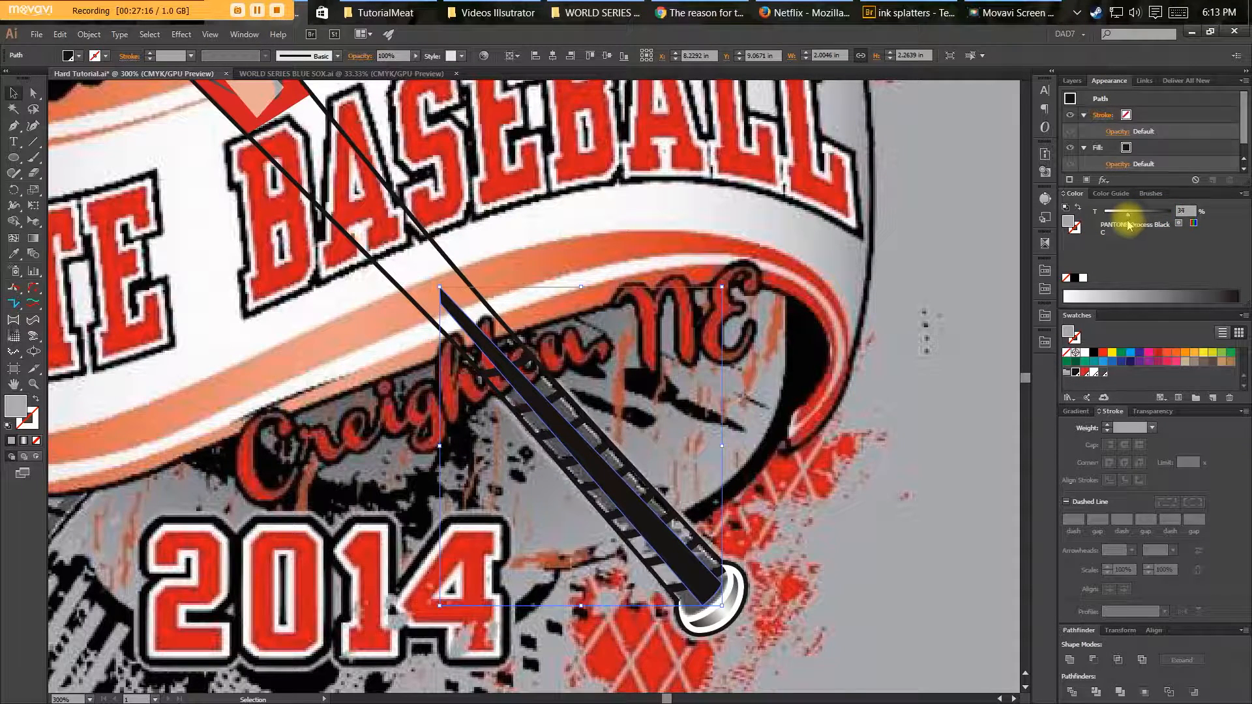
{"action": "key", "text": "v"}
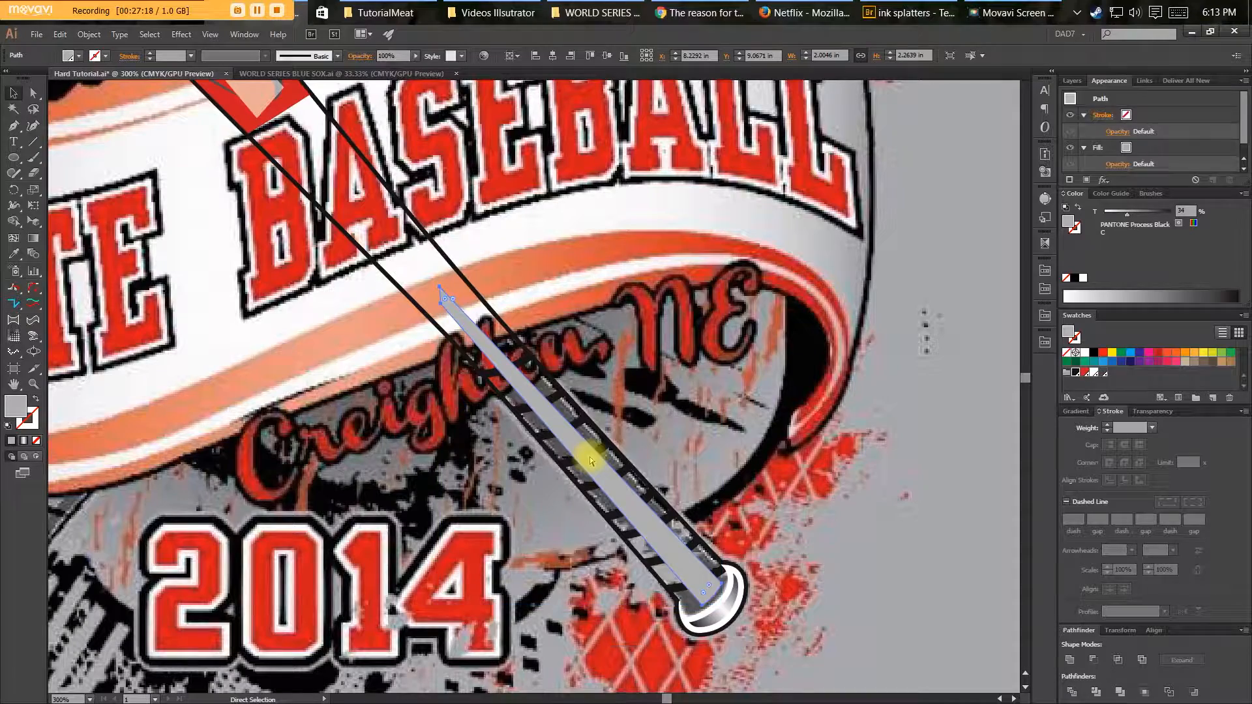
Cut the grey handle stripe and paste it directly behind the black grip bands.
{"action": "key", "text": "ctrl+x"}
{"action": "left_click", "coordinate": [584, 461]}
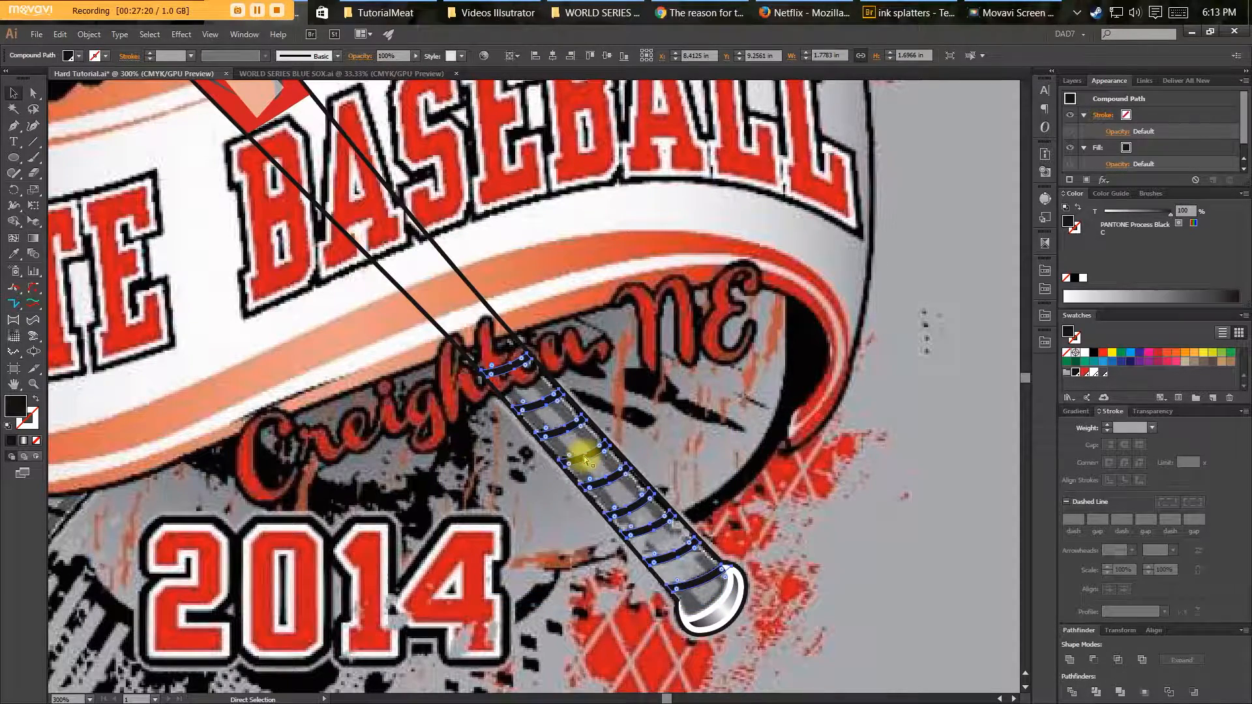
{"action": "key", "text": "ctrl+b"}
{"action": "key", "text": "v"}
{"action": "key", "text": "space"}
{"action": "left_click_drag", "start_coordinate": [637, 441], "coordinate": [674, 414]}
{"action": "left_click", "coordinate": [89, 34]}
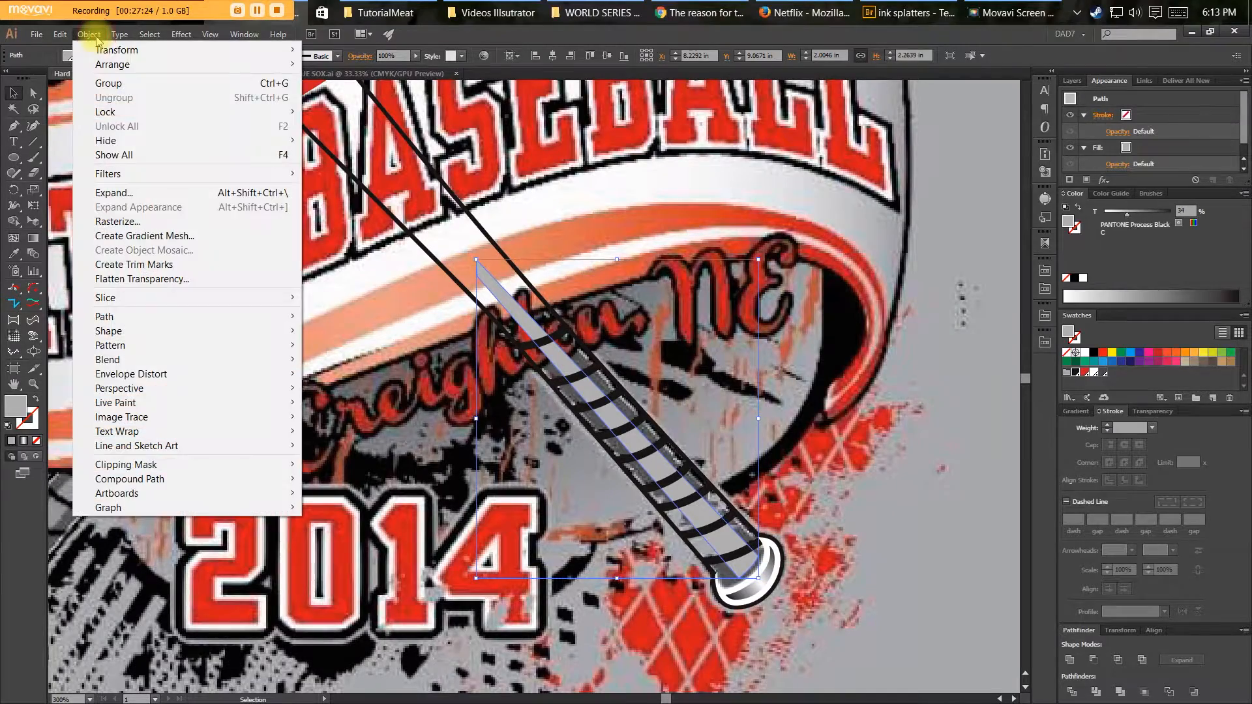
{"action": "left_click", "coordinate": [60, 35]}
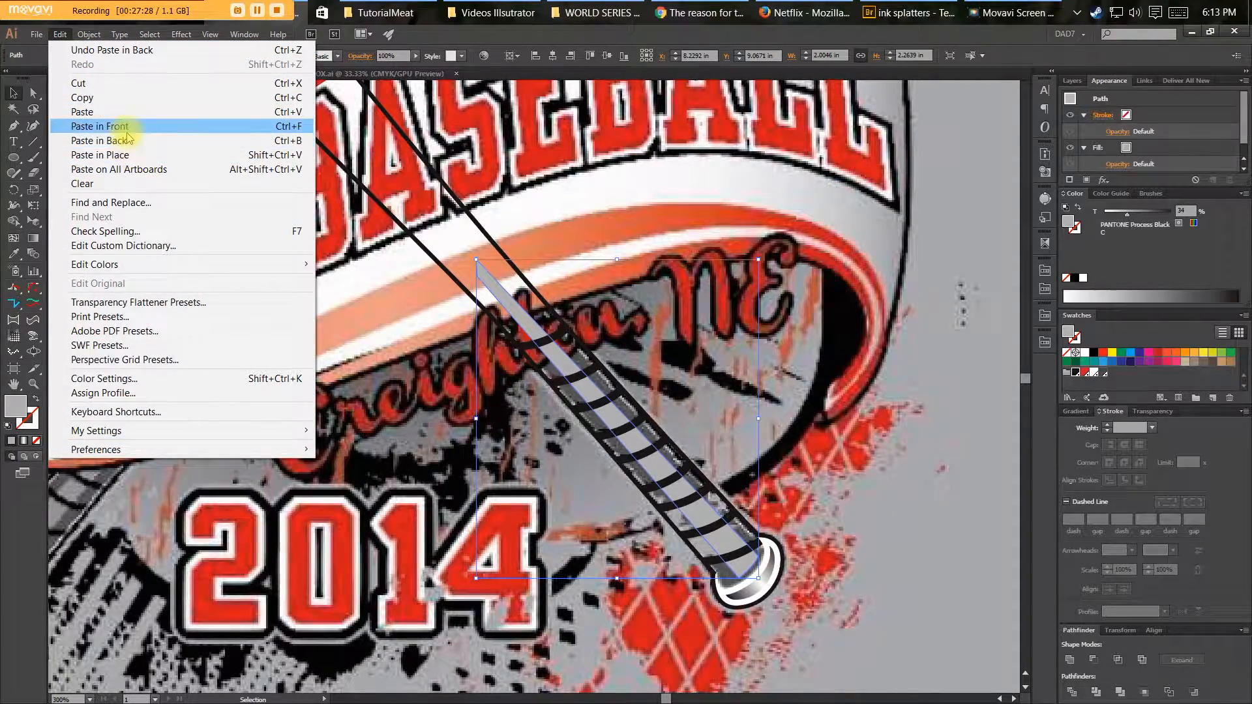
{"action": "left_click", "coordinate": [486, 34]}
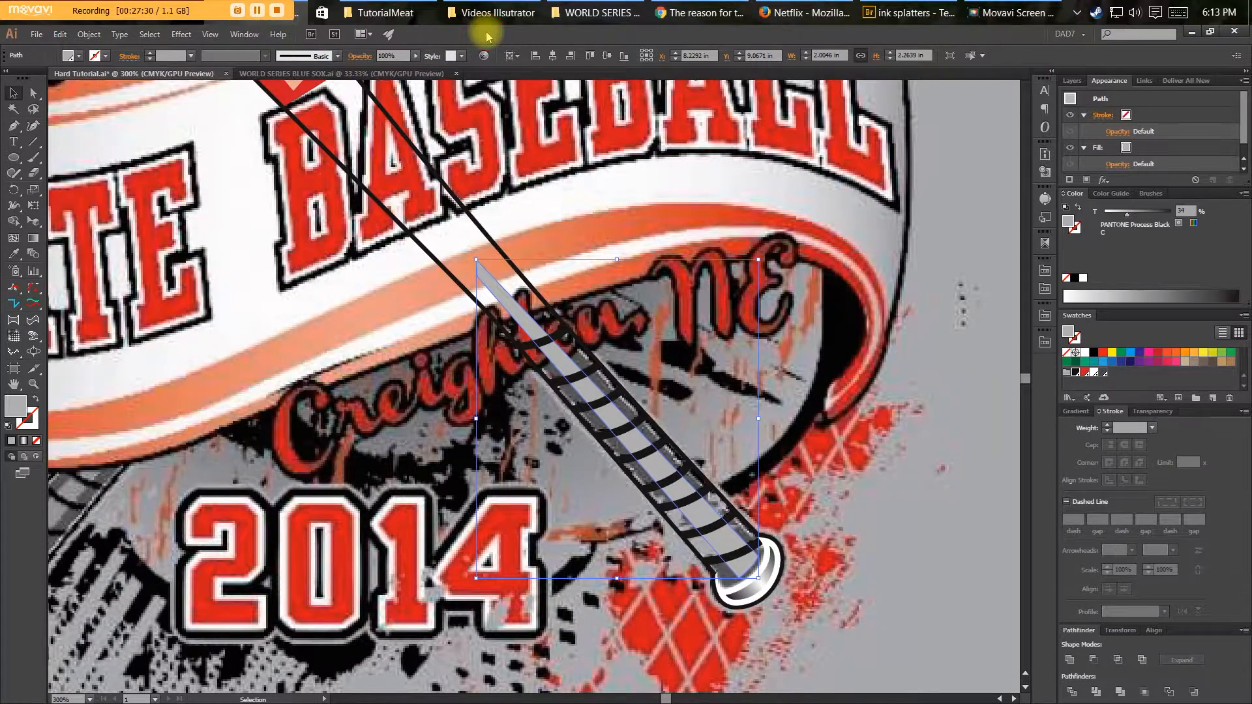
{"action": "left_click", "coordinate": [707, 380]}
{"action": "key", "text": "v"}
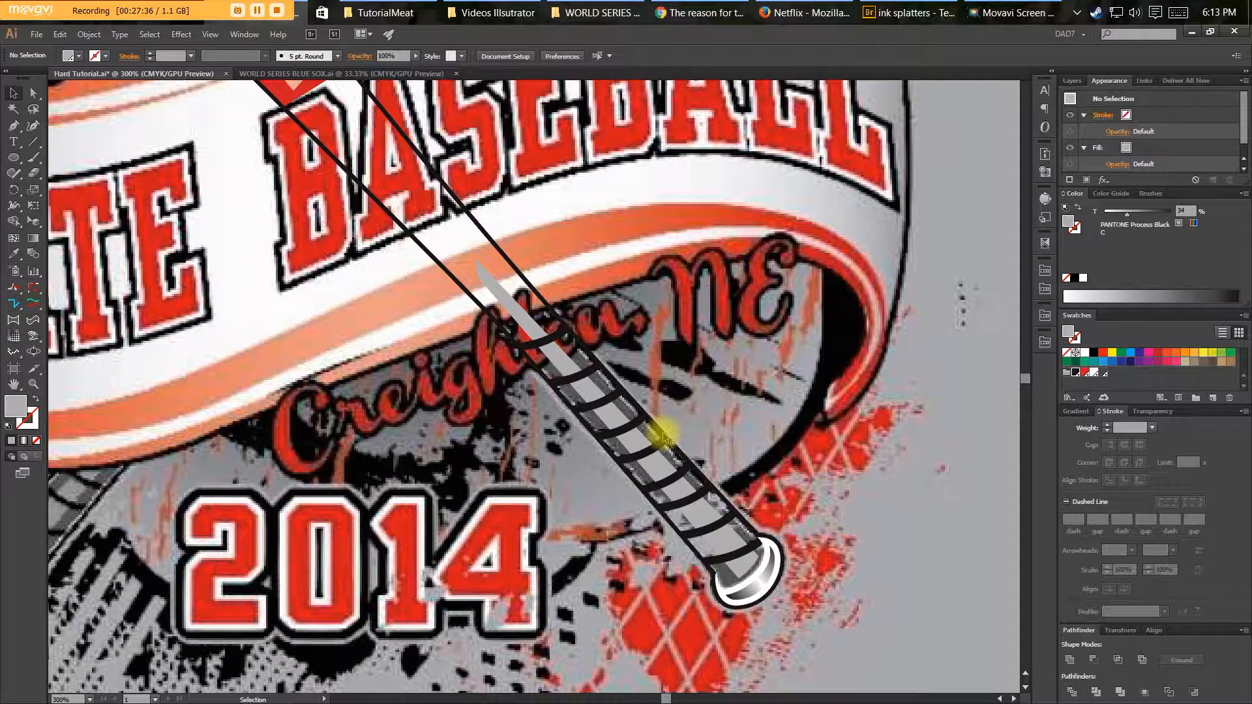
Fill the bat's main outline with CHARCOAL COOL GREY 10.
{"action": "left_click", "coordinate": [671, 450]}
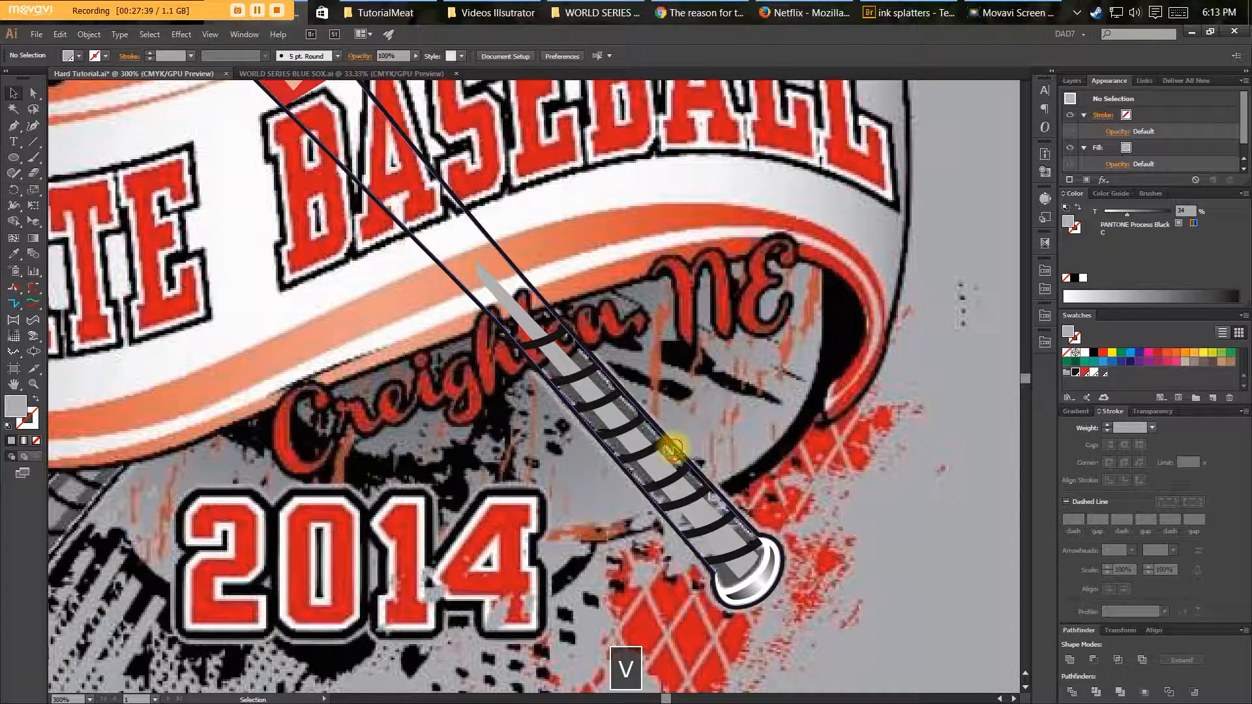
{"action": "left_click", "coordinate": [1103, 374]}
{"action": "key", "text": "v"}
{"action": "left_click", "coordinate": [880, 416]}
Select all the artwork of the bat and check its objects within Layer 1.
{"action": "key", "text": "space"}
{"action": "left_click_drag", "start_coordinate": [729, 411], "coordinate": [916, 561]}
{"action": "key", "text": "ctrl+minus"}
{"action": "key", "text": "ctrl+minus"}
{"action": "key", "text": "v"}
{"action": "key", "text": "space"}
{"action": "key", "text": "v"}
{"action": "left_click_drag", "start_coordinate": [282, 92], "coordinate": [897, 647]}
{"action": "key", "text": "space"}
{"action": "left_click_drag", "start_coordinate": [810, 547], "coordinate": [774, 565]}
{"action": "left_click_drag", "start_coordinate": [527, 507], "coordinate": [521, 448]}
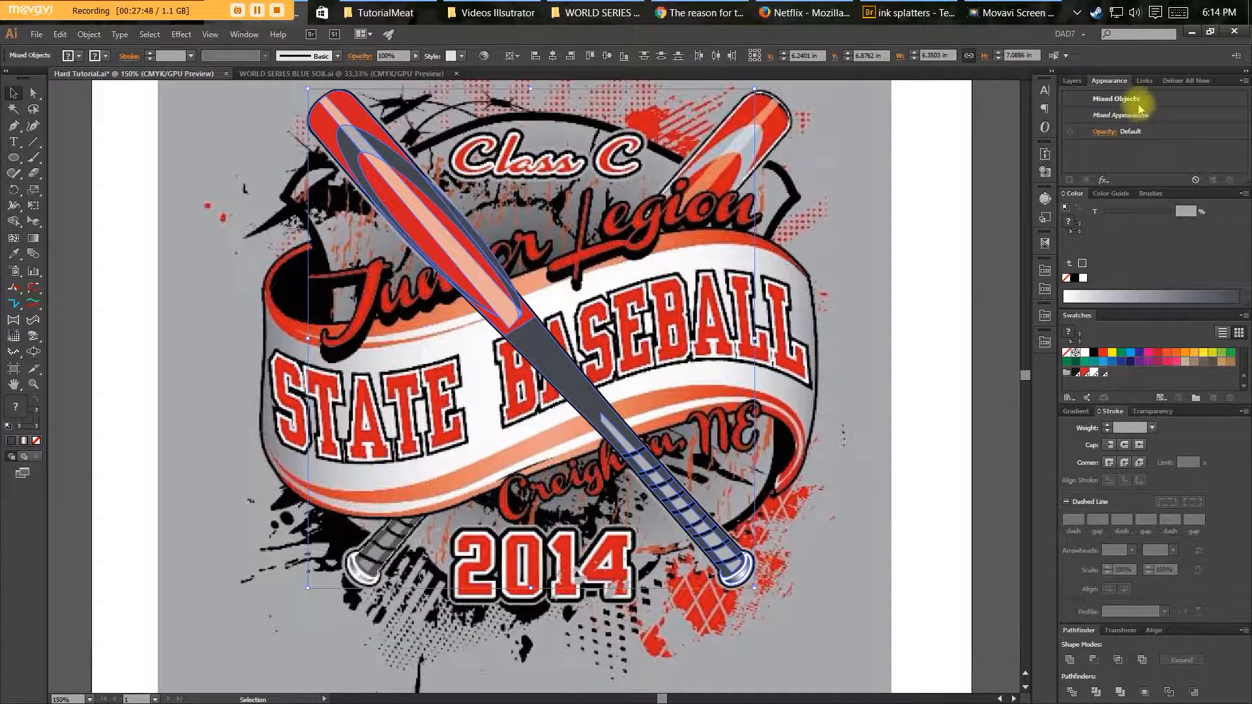
{"action": "left_click", "coordinate": [1073, 81]}
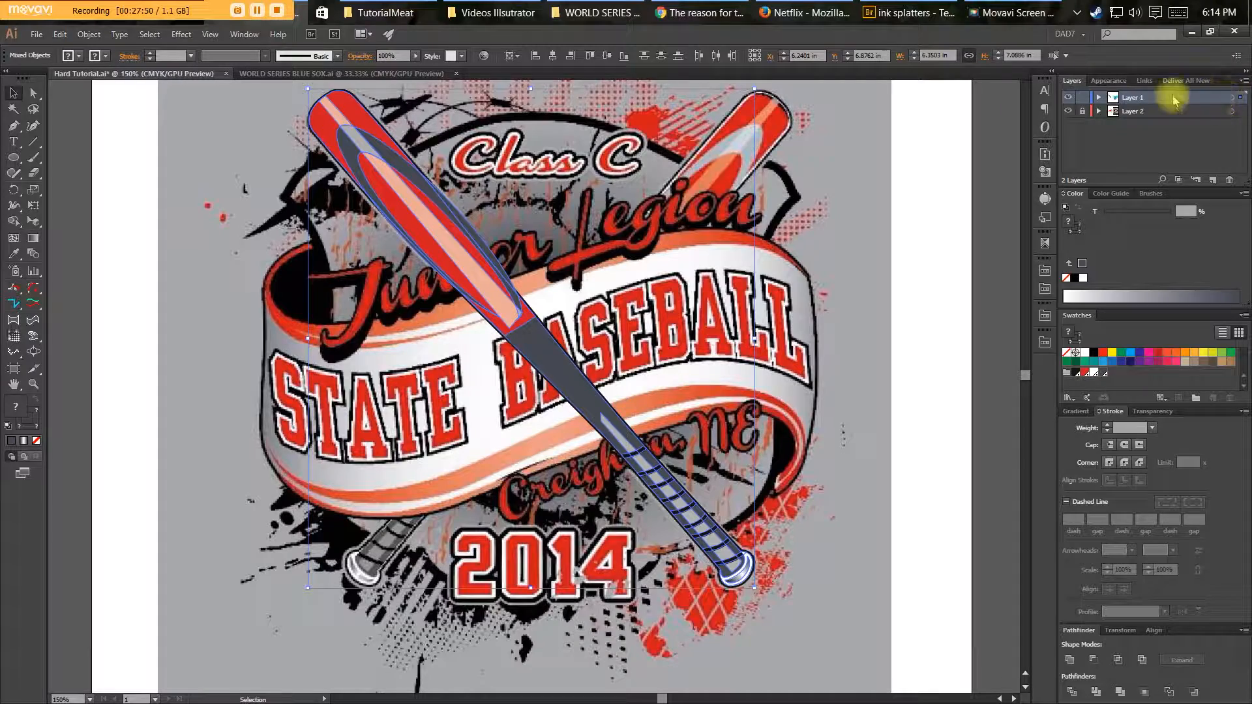
{"action": "left_click", "coordinate": [1099, 97]}
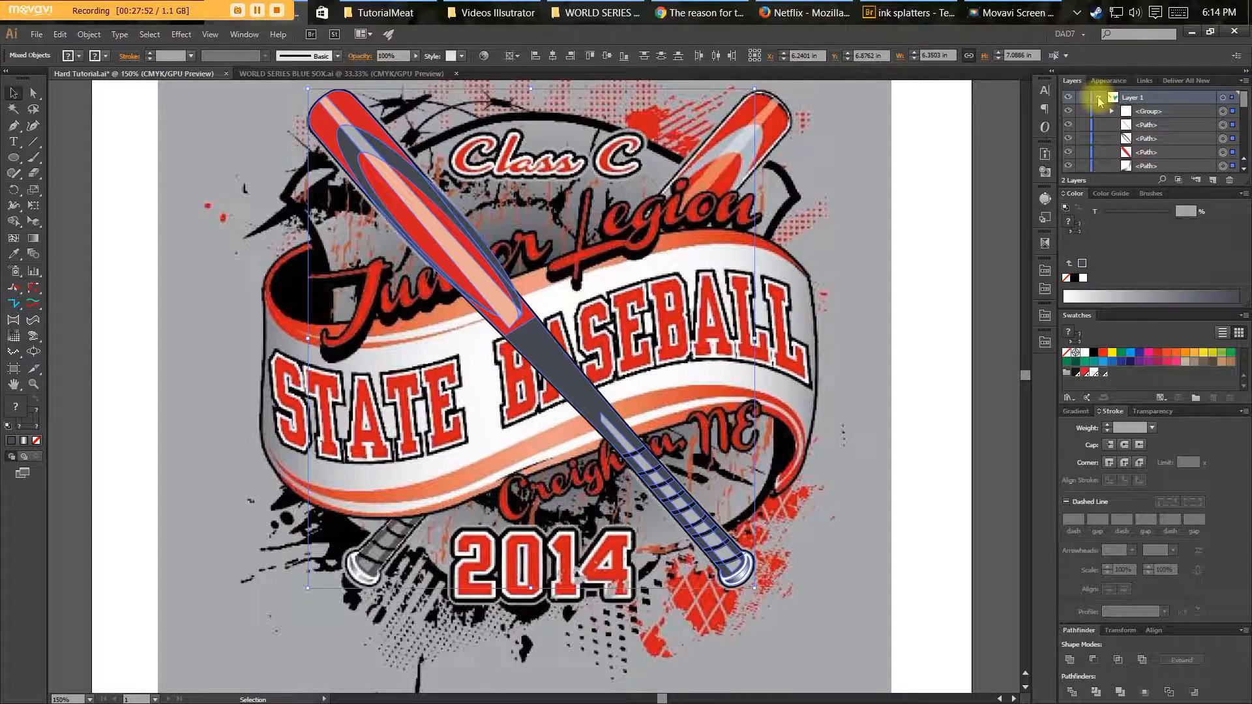
{"action": "left_click", "coordinate": [1099, 98]}
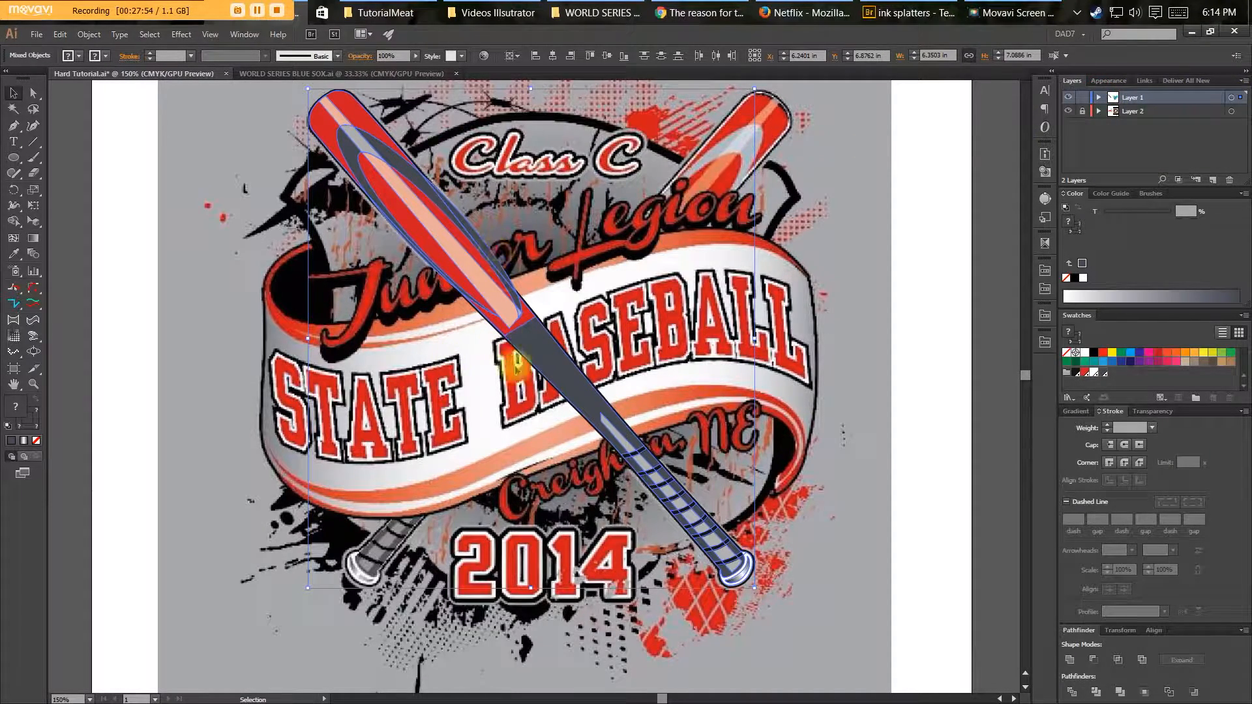
{"action": "left_click_drag", "start_coordinate": [442, 414], "coordinate": [447, 449]}
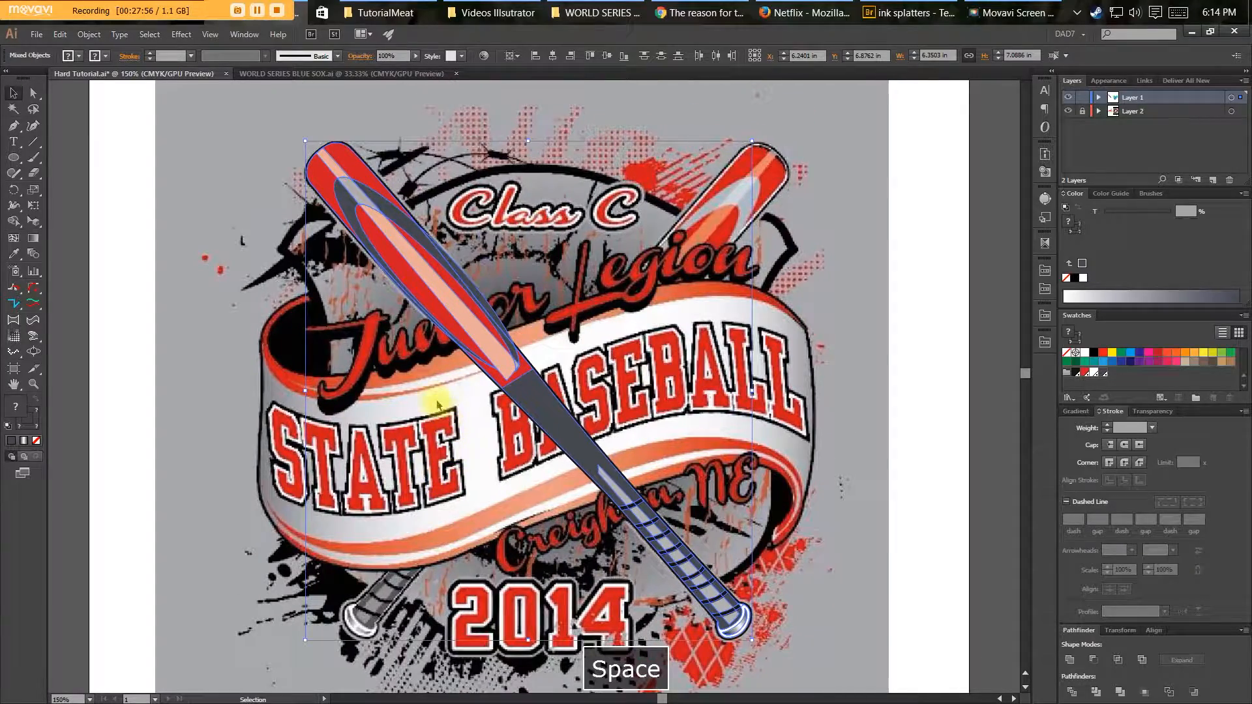
{"action": "left_click", "coordinate": [642, 351]}
Duplicate the 2 pt outside stroke of the bat's main outline and place the copy below the fill.
{"action": "left_click_drag", "start_coordinate": [558, 448], "coordinate": [587, 407]}
{"action": "left_click_drag", "start_coordinate": [570, 428], "coordinate": [750, 429]}
{"action": "left_click_drag", "start_coordinate": [615, 427], "coordinate": [456, 388]}
{"action": "left_click_drag", "start_coordinate": [743, 455], "coordinate": [523, 310]}
{"action": "key", "text": "v"}
{"action": "left_click", "coordinate": [489, 378]}
{"action": "left_click_drag", "start_coordinate": [676, 464], "coordinate": [625, 367]}
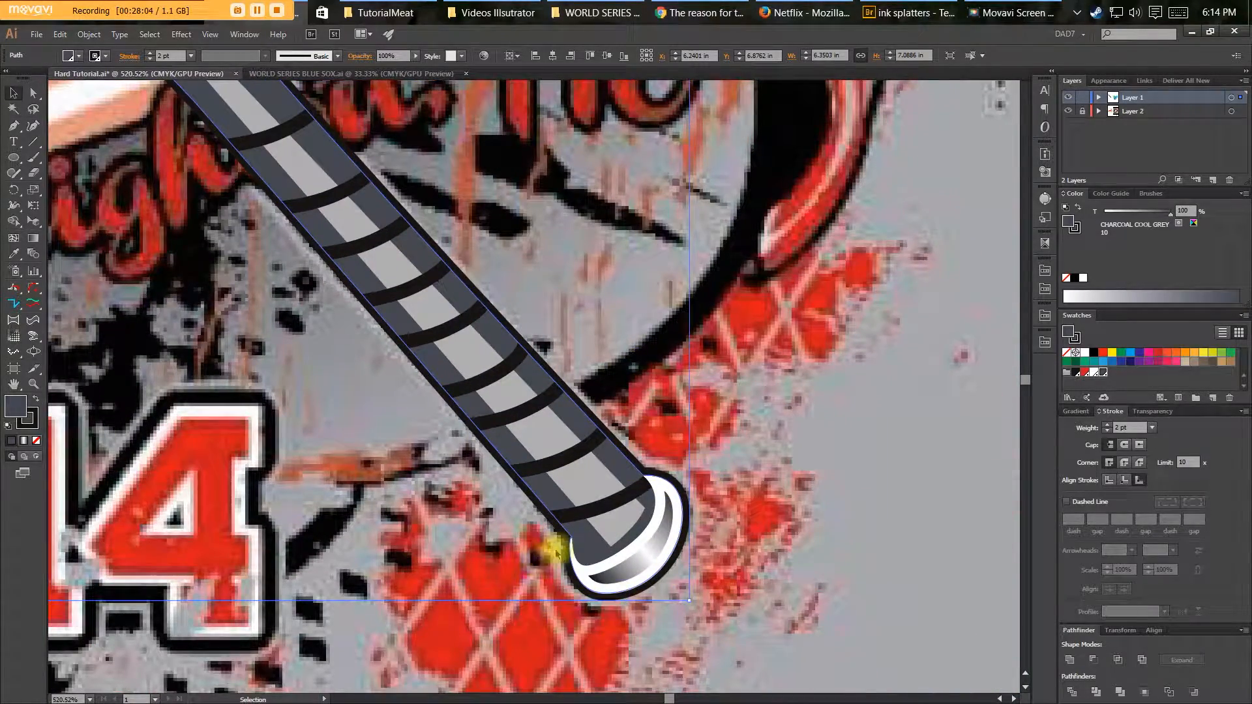
{"action": "left_click_drag", "start_coordinate": [690, 497], "coordinate": [785, 526]}
{"action": "key", "text": "ctrl+minus"}
{"action": "key", "text": "ctrl+minus"}
{"action": "left_click_drag", "start_coordinate": [638, 447], "coordinate": [677, 504]}
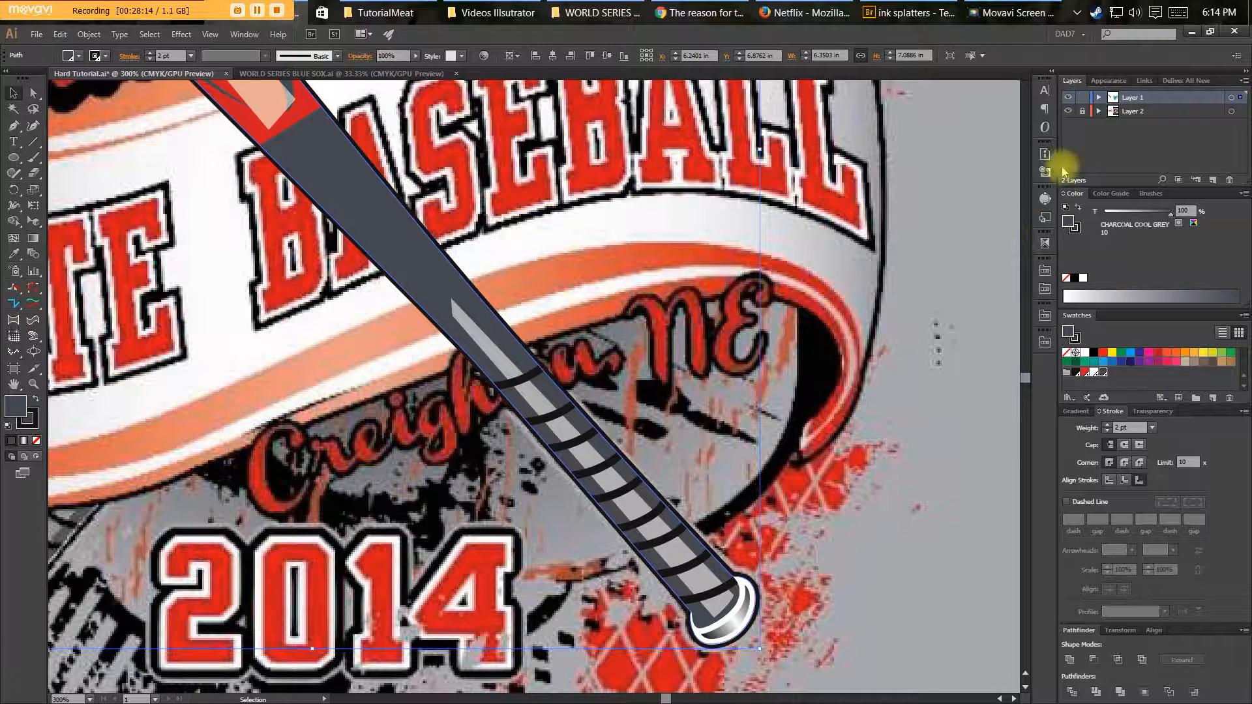
{"action": "left_click", "coordinate": [1108, 81]}
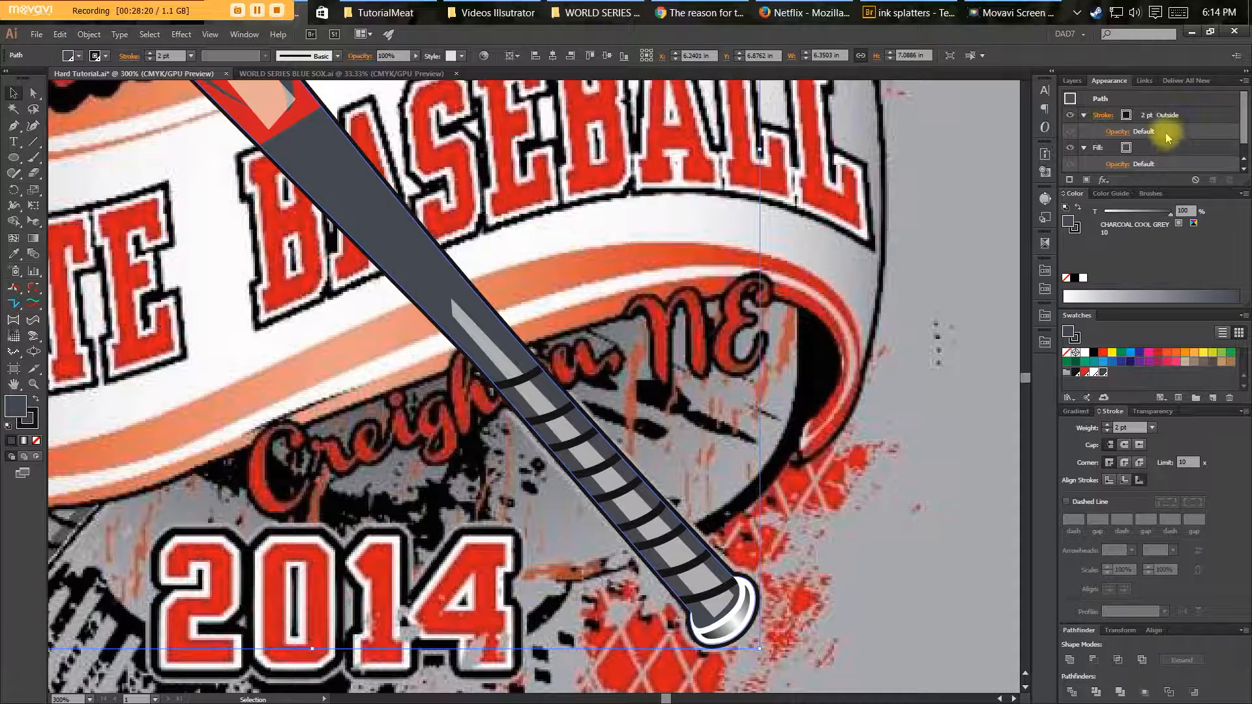
{"action": "left_click", "coordinate": [1170, 116]}
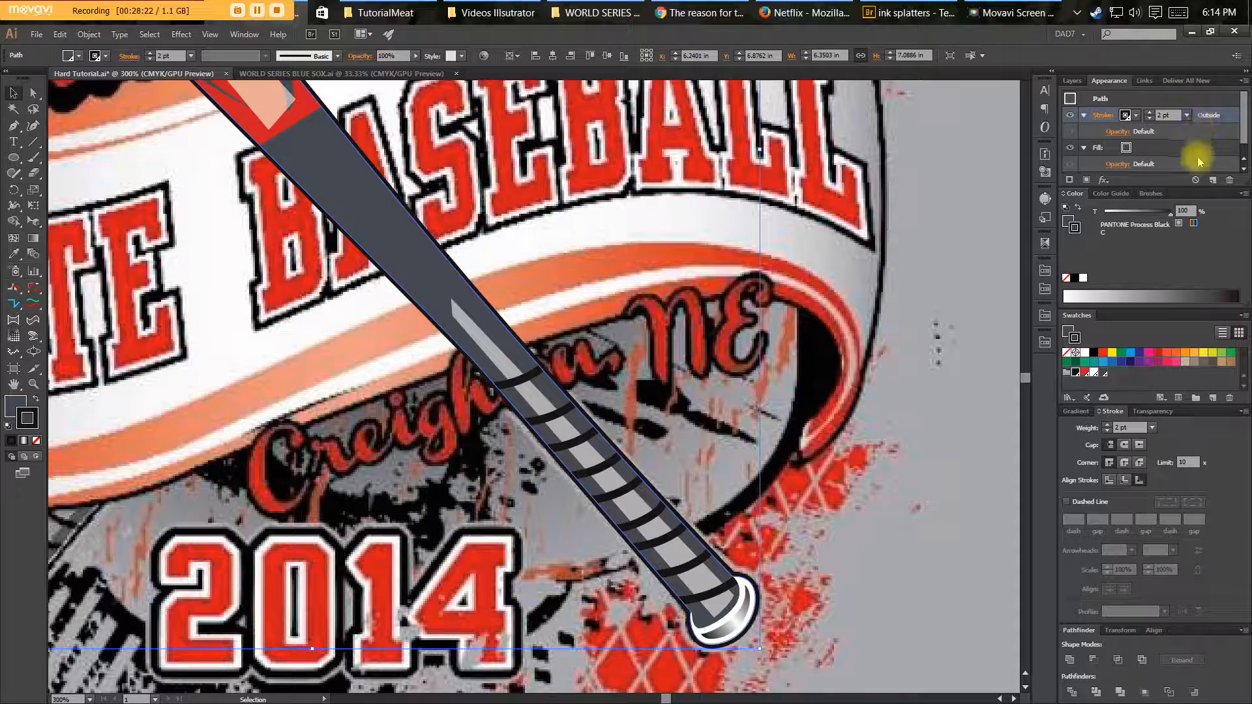
{"action": "left_click", "coordinate": [1212, 182]}
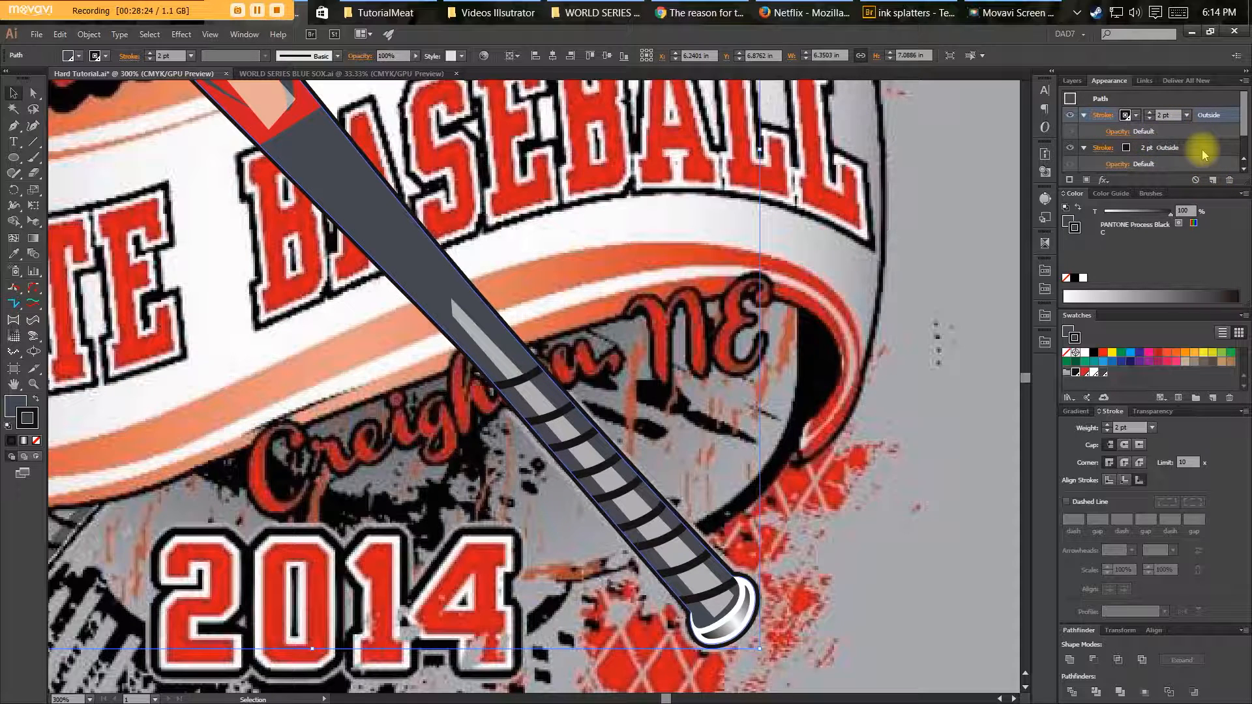
{"action": "scroll", "coordinate": [1186, 157], "scroll_direction": "down", "scroll_amount": 1}
{"action": "mouse_move", "coordinate": [1164, 118]}
{"action": "left_mouse_down"}
{"action": "mouse_move", "coordinate": [1173, 154]}
{"action": "mouse_move", "coordinate": [1193, 163]}
{"action": "left_mouse_up"}
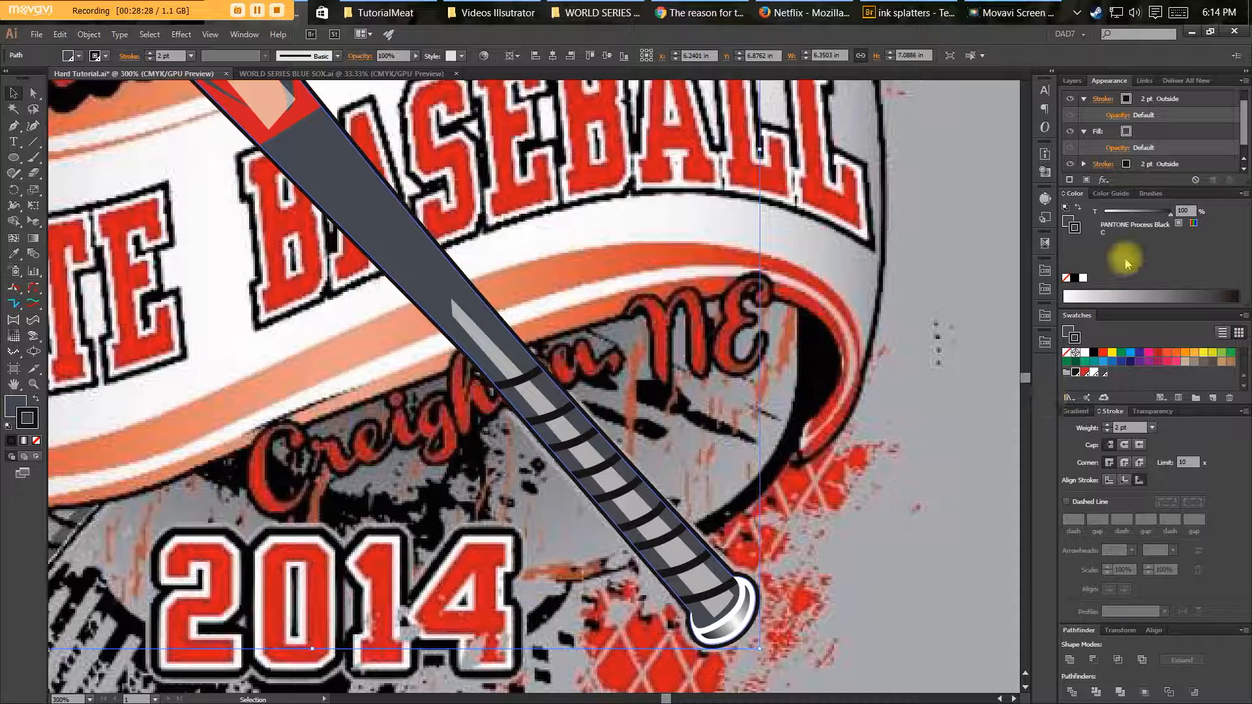
Widen the bat outline's lower stroke to 4 pt and colour it CHARCOAL COOL GREY 10.
{"action": "left_click", "coordinate": [1193, 163]}
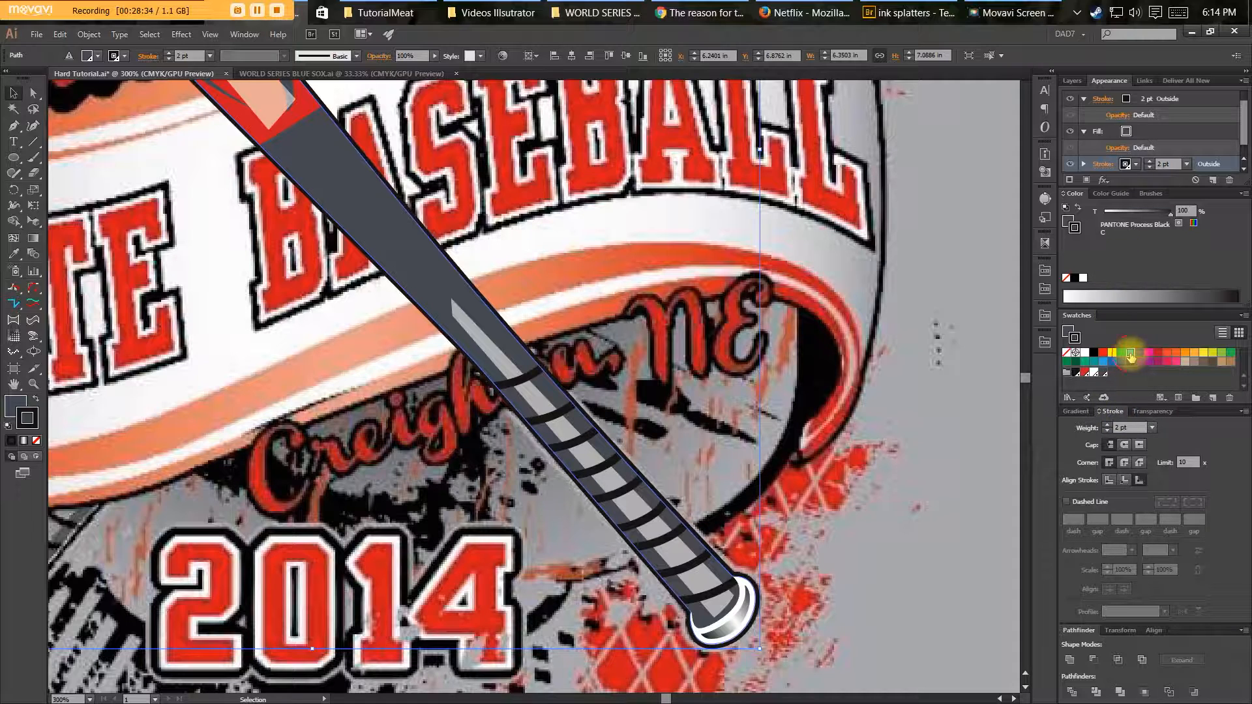
{"action": "left_click", "coordinate": [1130, 353]}
{"action": "left_click", "coordinate": [1107, 425]}
{"action": "left_click", "coordinate": [1107, 425]}
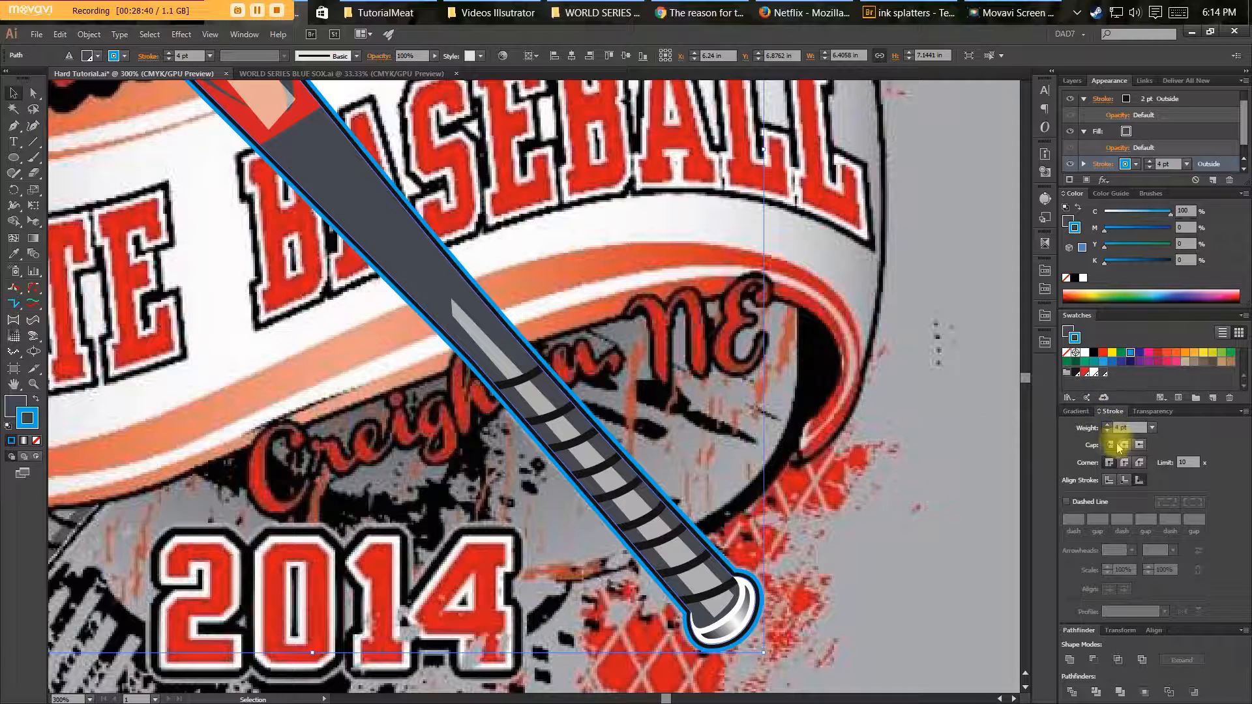
{"action": "left_click", "coordinate": [1103, 374]}
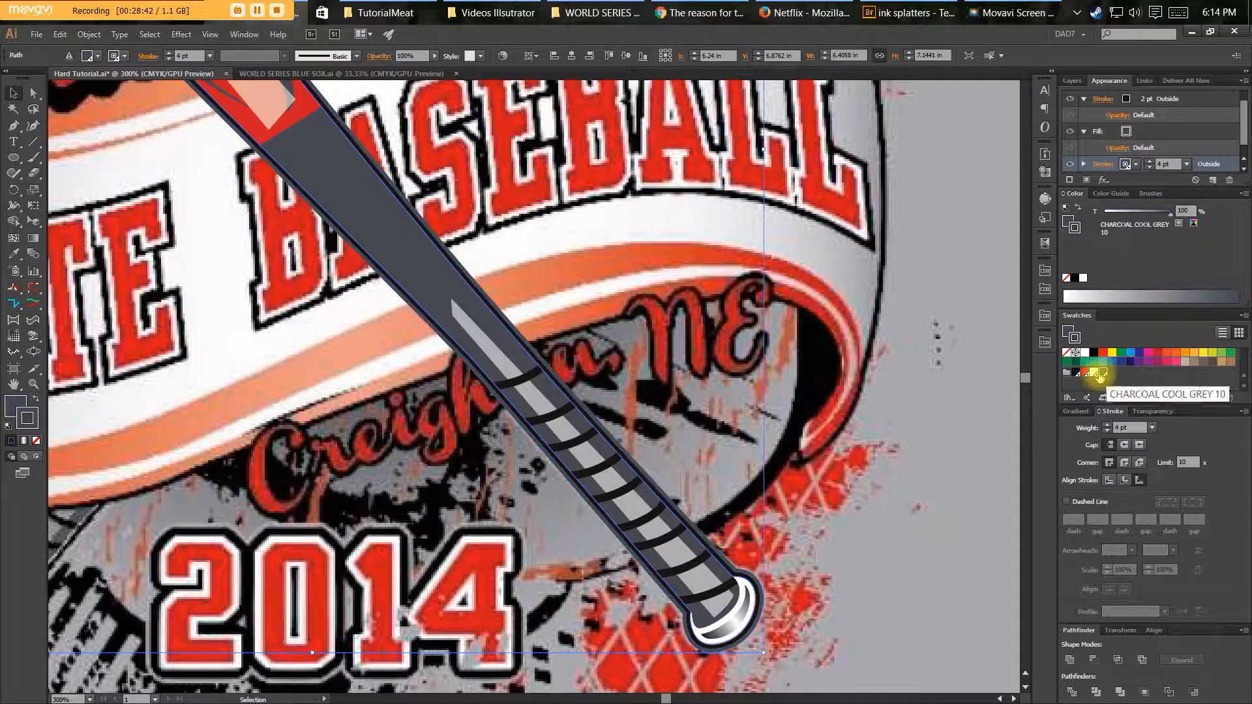
{"action": "left_click", "coordinate": [876, 467]}
Inspect the bat's double outline up close and within the whole design.
{"action": "key", "text": "space"}
{"action": "left_click_drag", "start_coordinate": [668, 297], "coordinate": [779, 350]}
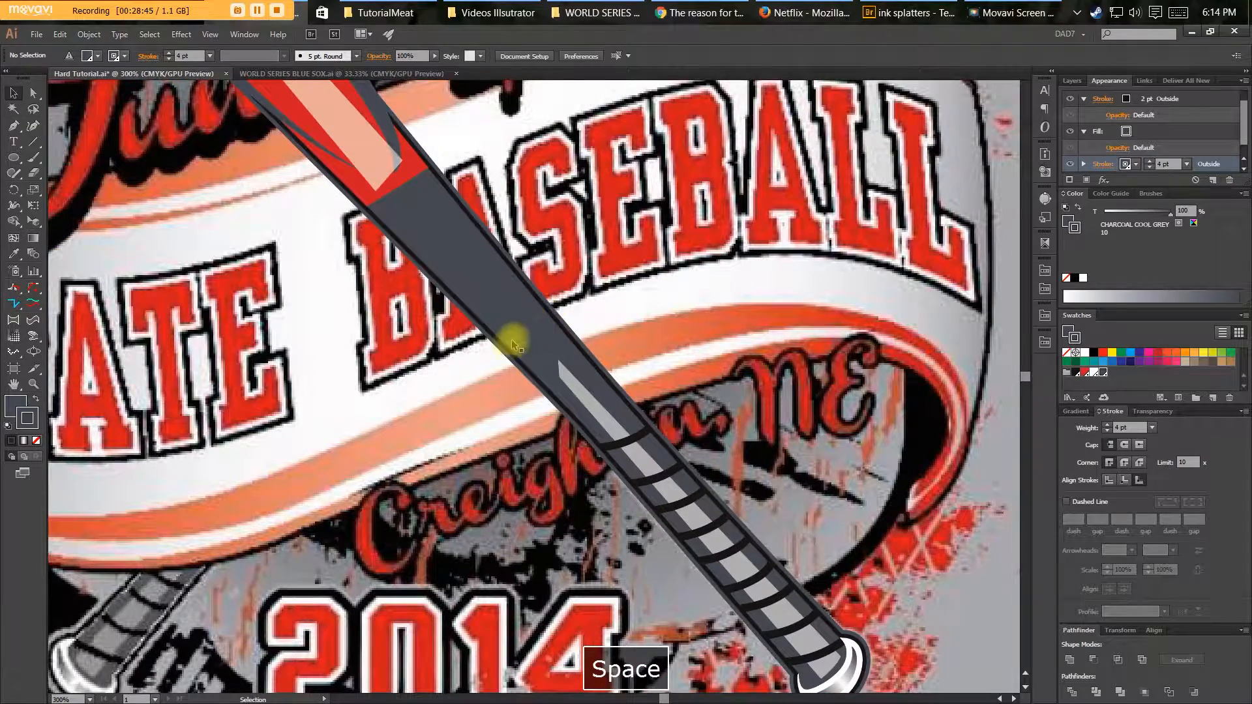
{"action": "left_click", "coordinate": [1144, 146]}
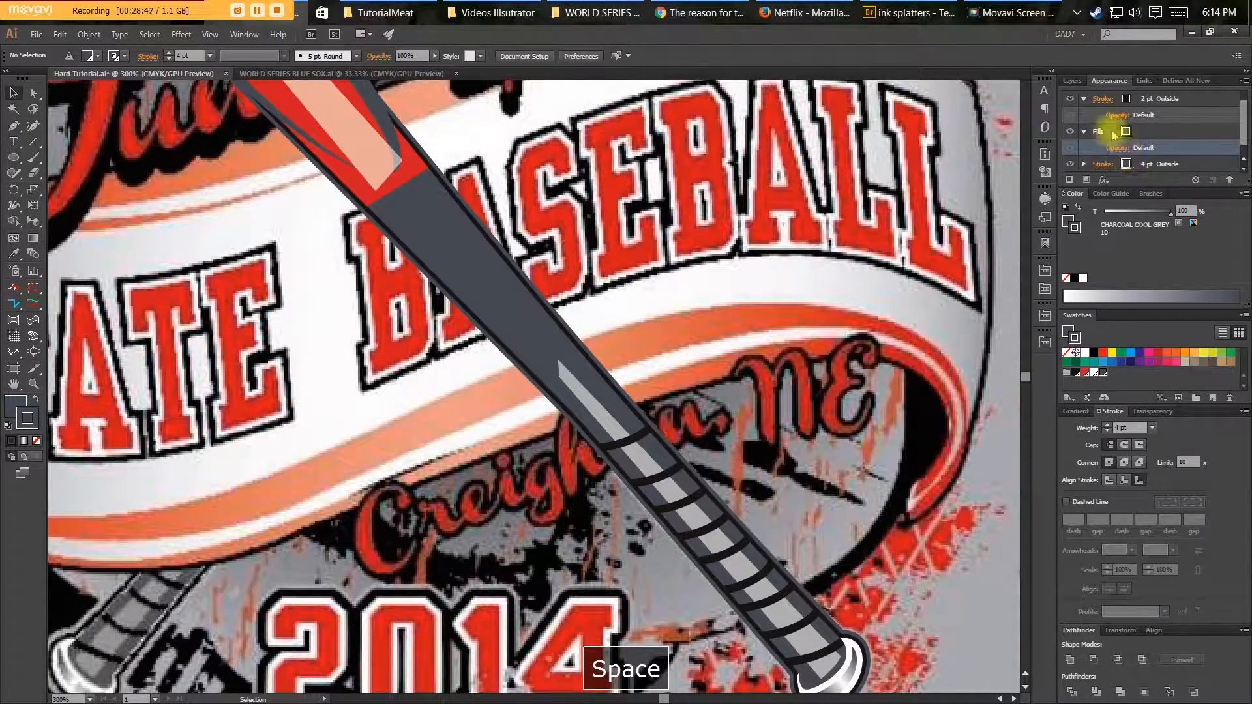
{"action": "key", "text": "space"}
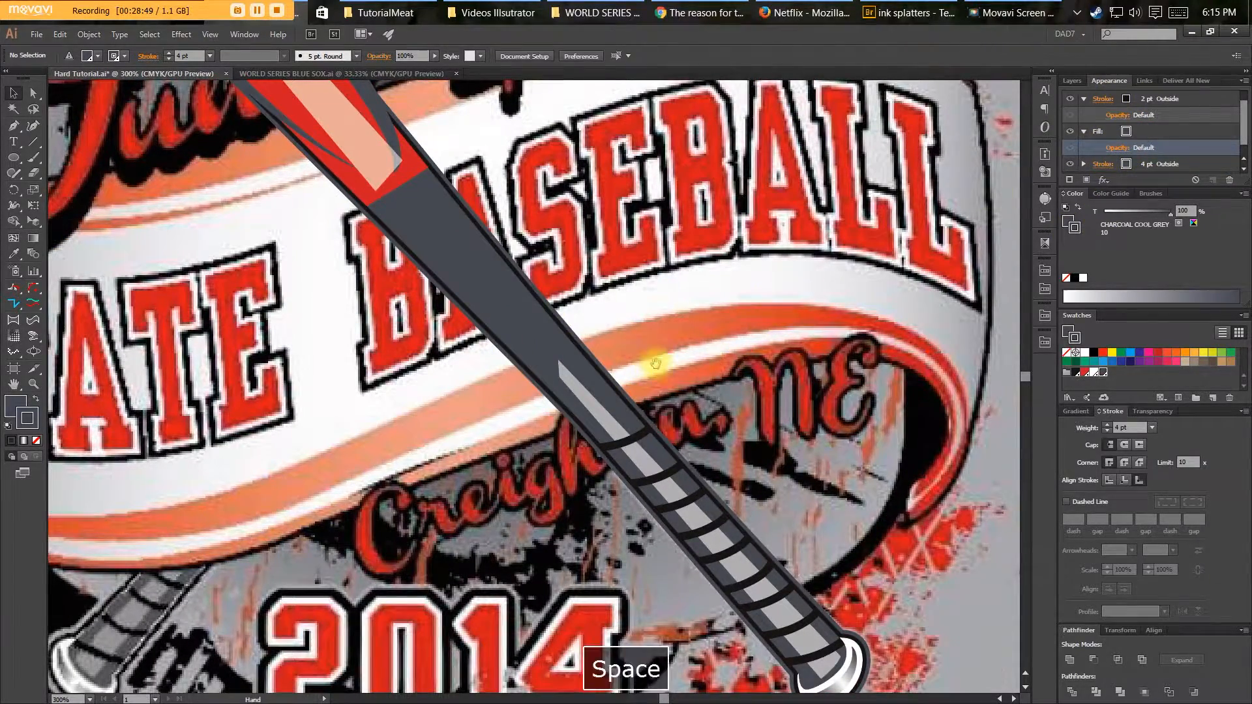
{"action": "left_click_drag", "start_coordinate": [638, 344], "coordinate": [721, 409]}
{"action": "key", "text": "ctrl+minus"}
{"action": "key", "text": "ctrl+minus"}
{"action": "key", "text": "v"}
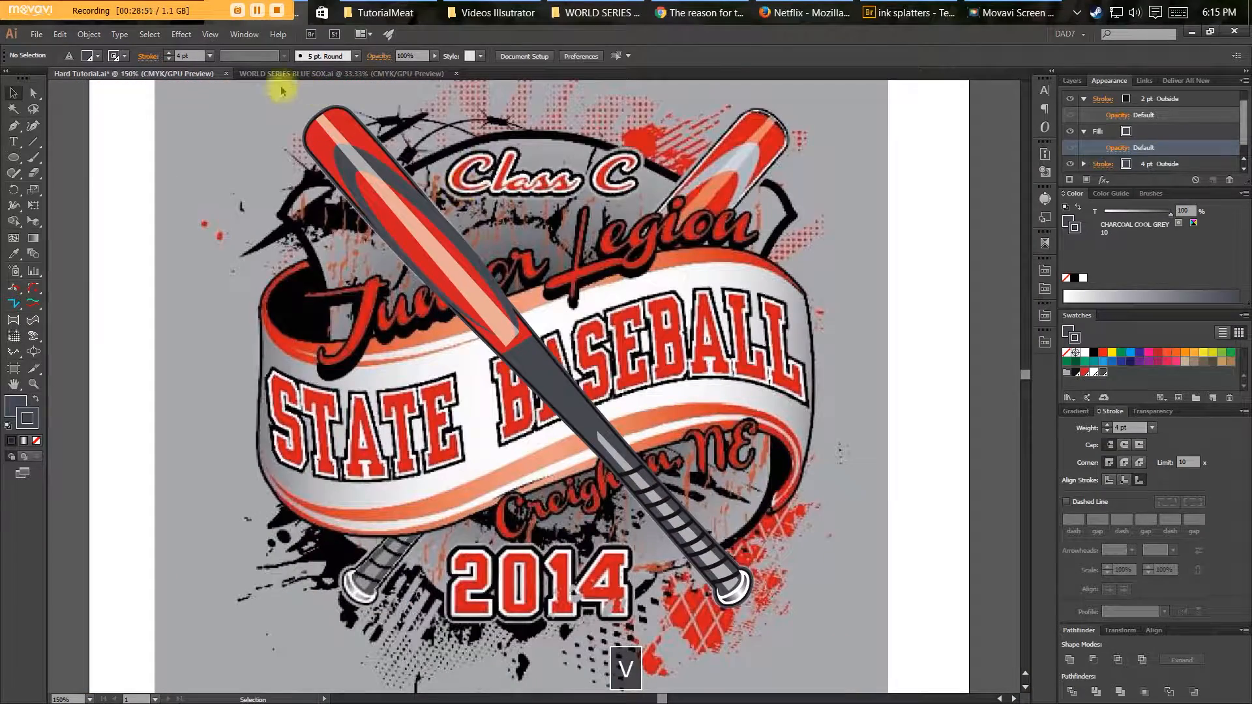
Group all the parts of the red and grey bat.
{"action": "left_click", "coordinate": [729, 592]}
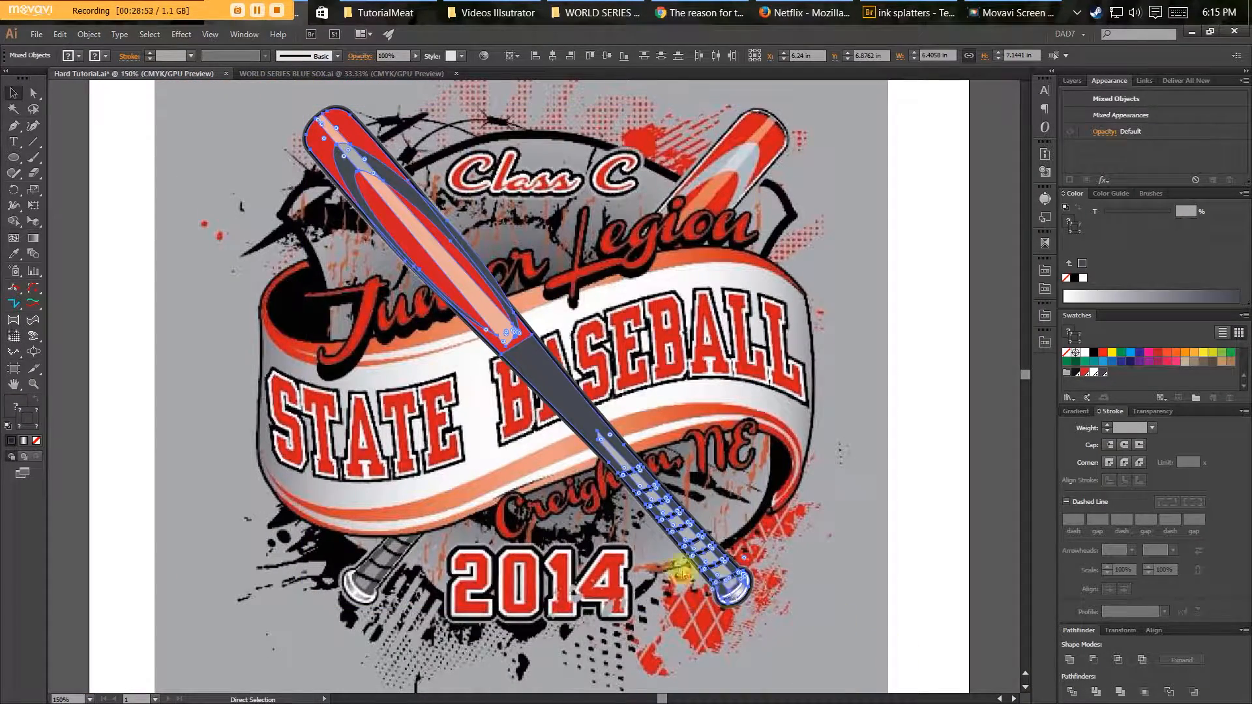
{"action": "key", "text": "ctrl+g"}
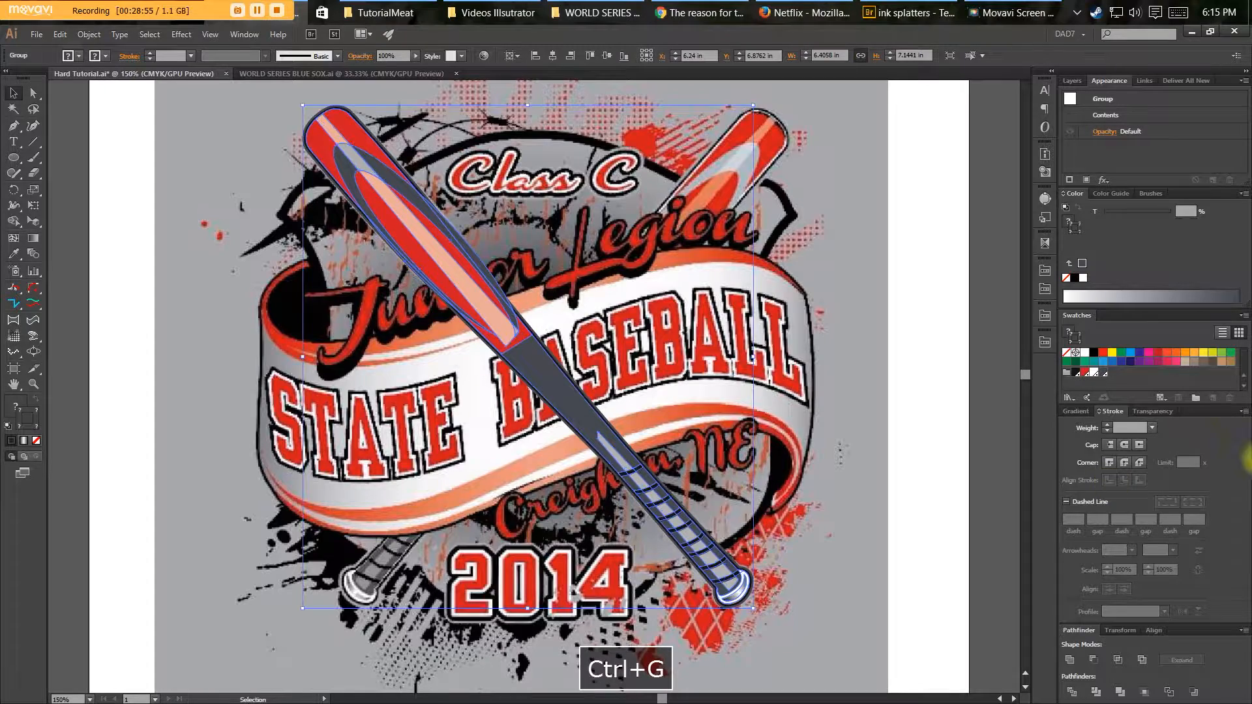
{"action": "key", "text": "F9"}
{"action": "left_click", "coordinate": [573, 373]}
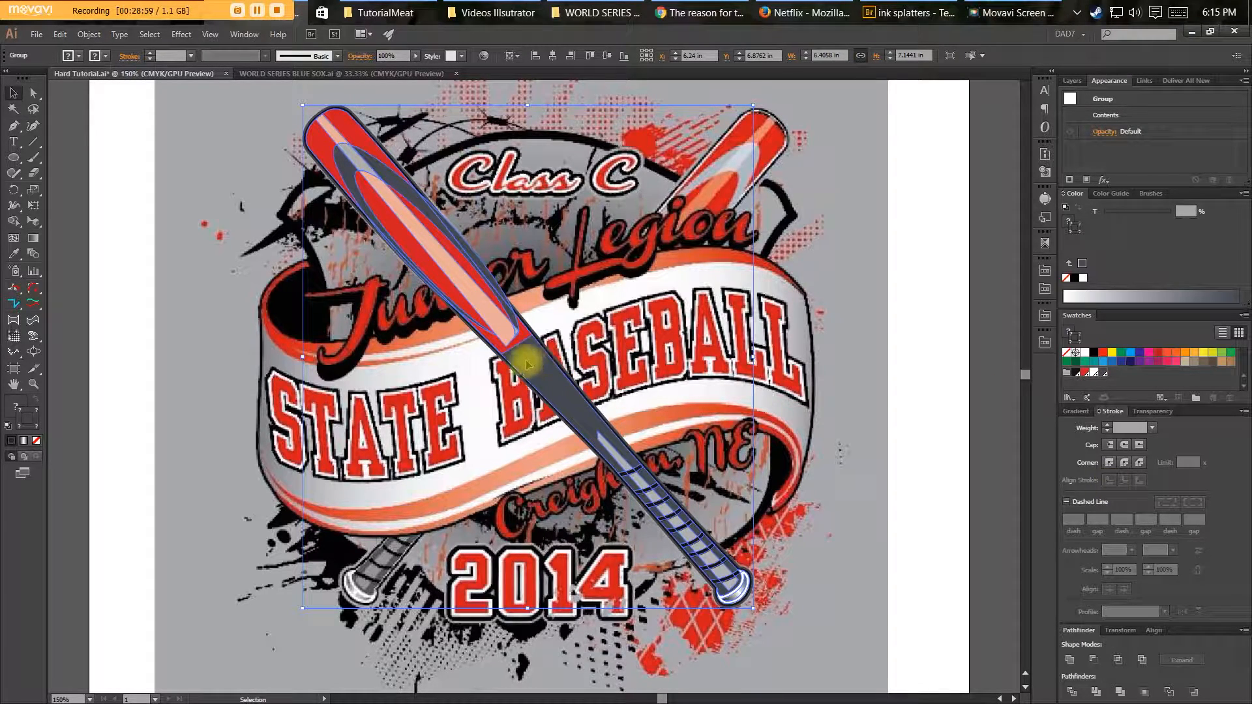
Duplicate the bat group in place and reflect the copy across the vertical axis to cross the original.
{"action": "key", "text": "a"}
{"action": "key", "text": "ctrl+c"}
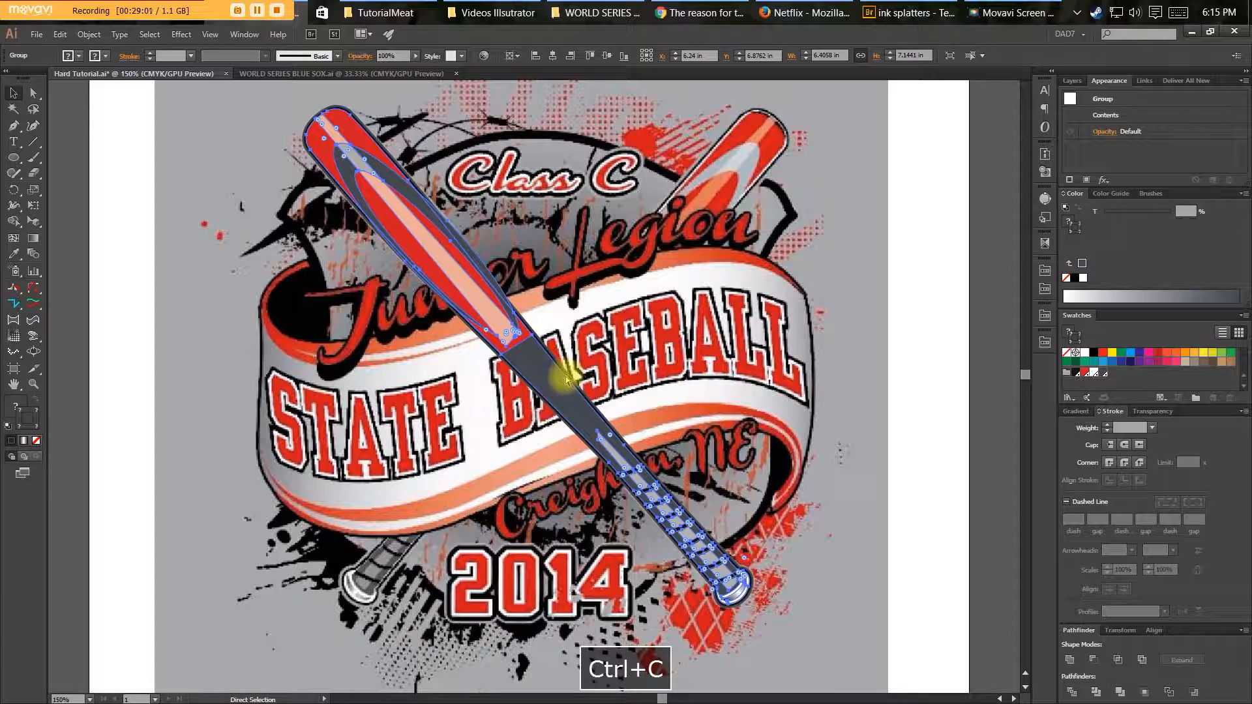
{"action": "key", "text": "ctrl+f"}
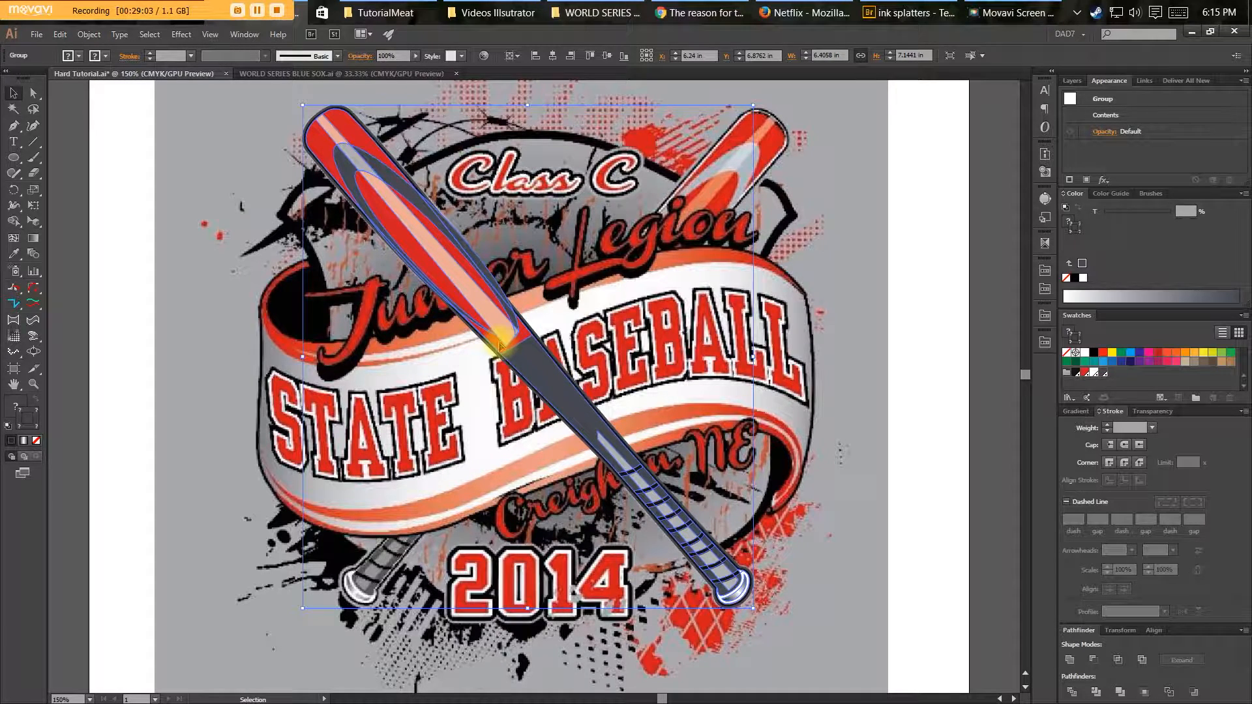
{"action": "left_click", "coordinate": [89, 34]}
{"action": "mouse_move", "coordinate": [111, 55]}
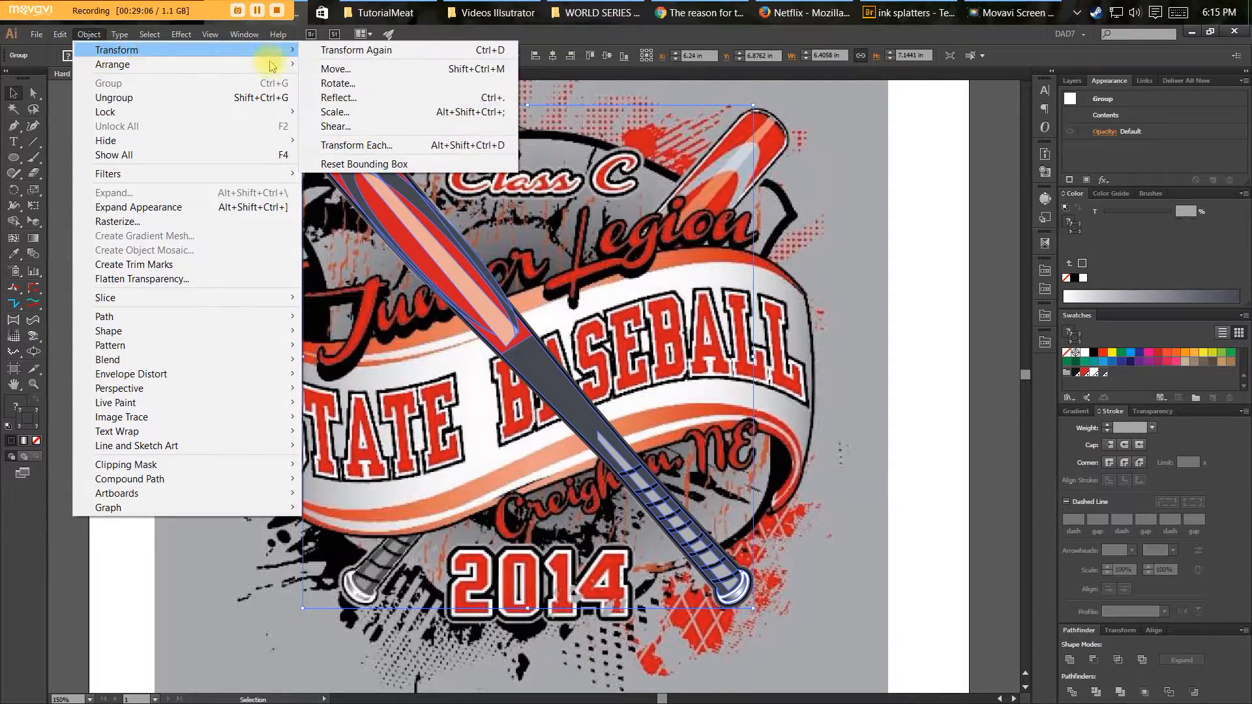
{"action": "left_click", "coordinate": [349, 94]}
{"action": "left_click", "coordinate": [107, 289]}
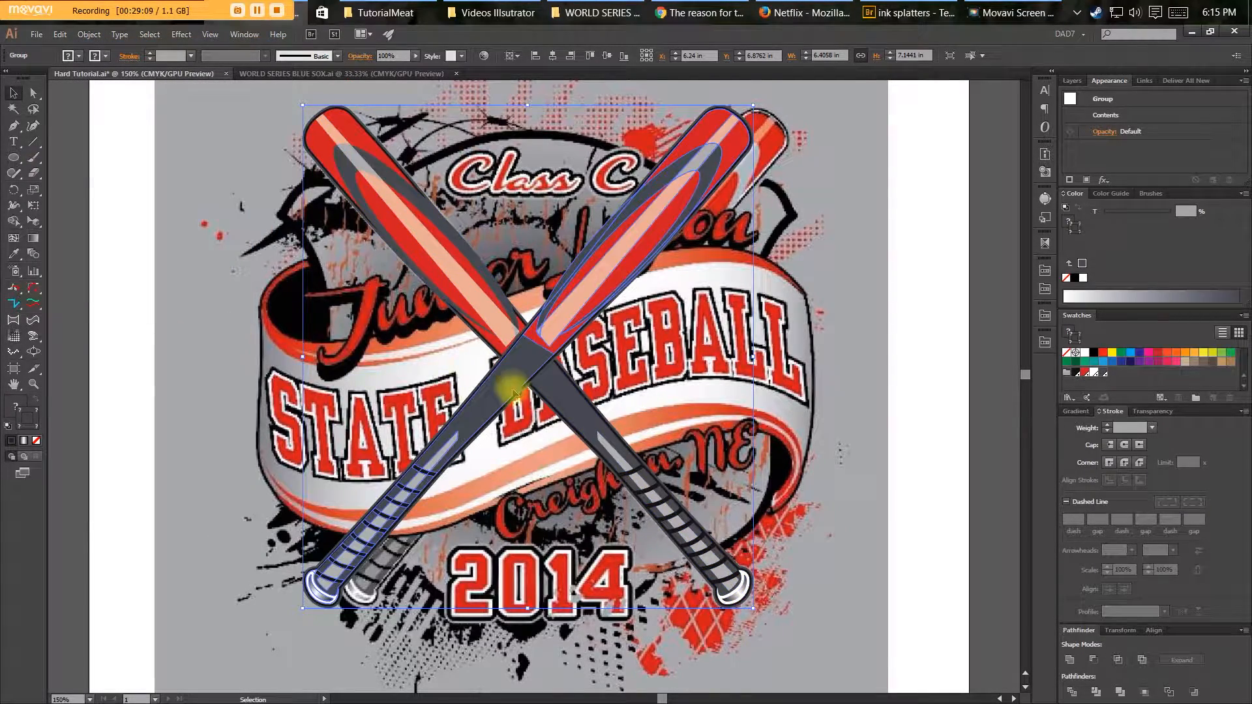
Nudge the mirrored bat to the right until it lines up with the second bat in the reference image.
{"action": "key", "text": "Right"}
{"action": "key", "text": "Right"}
{"action": "key", "text": "Right"}
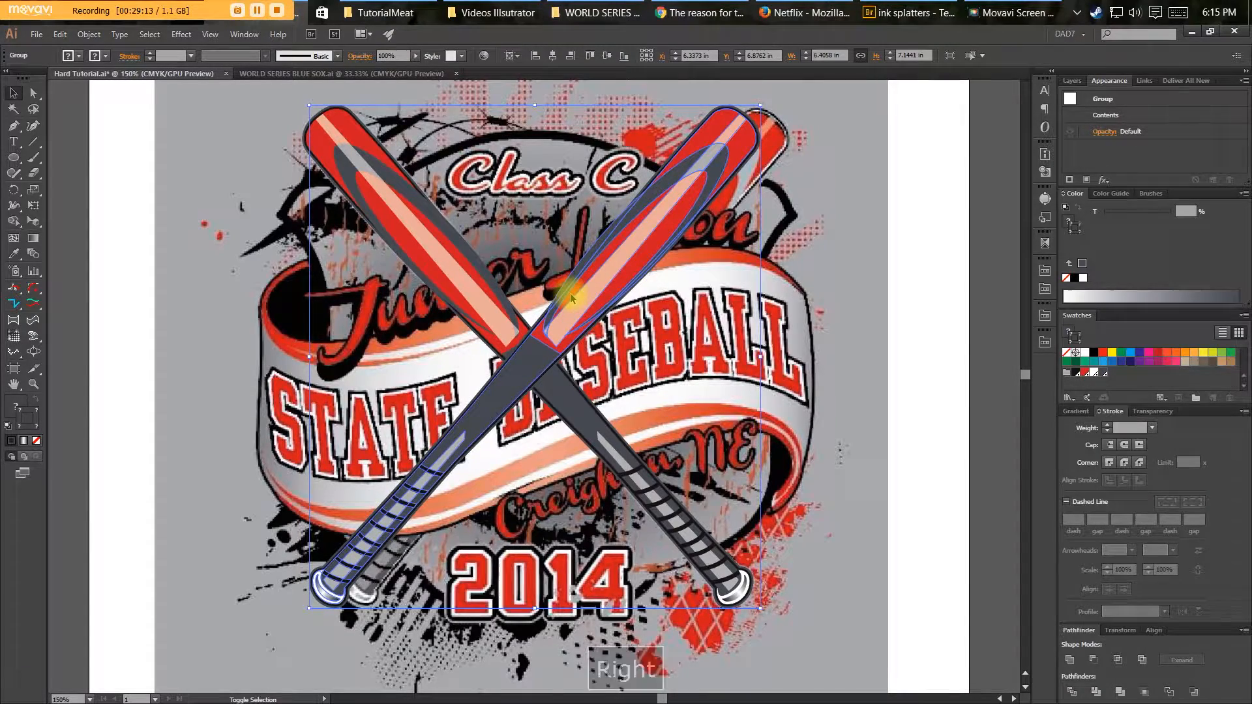
{"action": "key", "text": "shift+Right"}
{"action": "key", "text": "shift+Right"}
{"action": "key", "text": "shift+Right"}
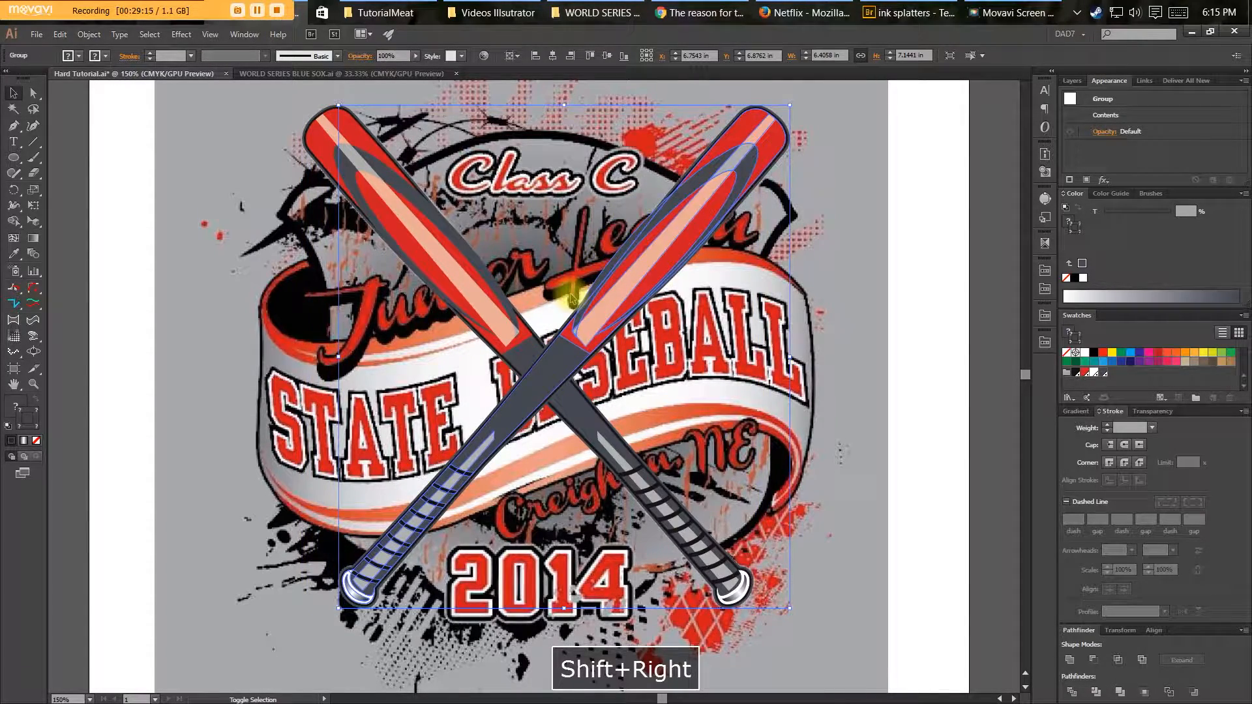
Group the two crossed bats and hide them to uncover the banner in the reference image.
{"action": "key", "text": "v"}
{"action": "left_click", "coordinate": [618, 360]}
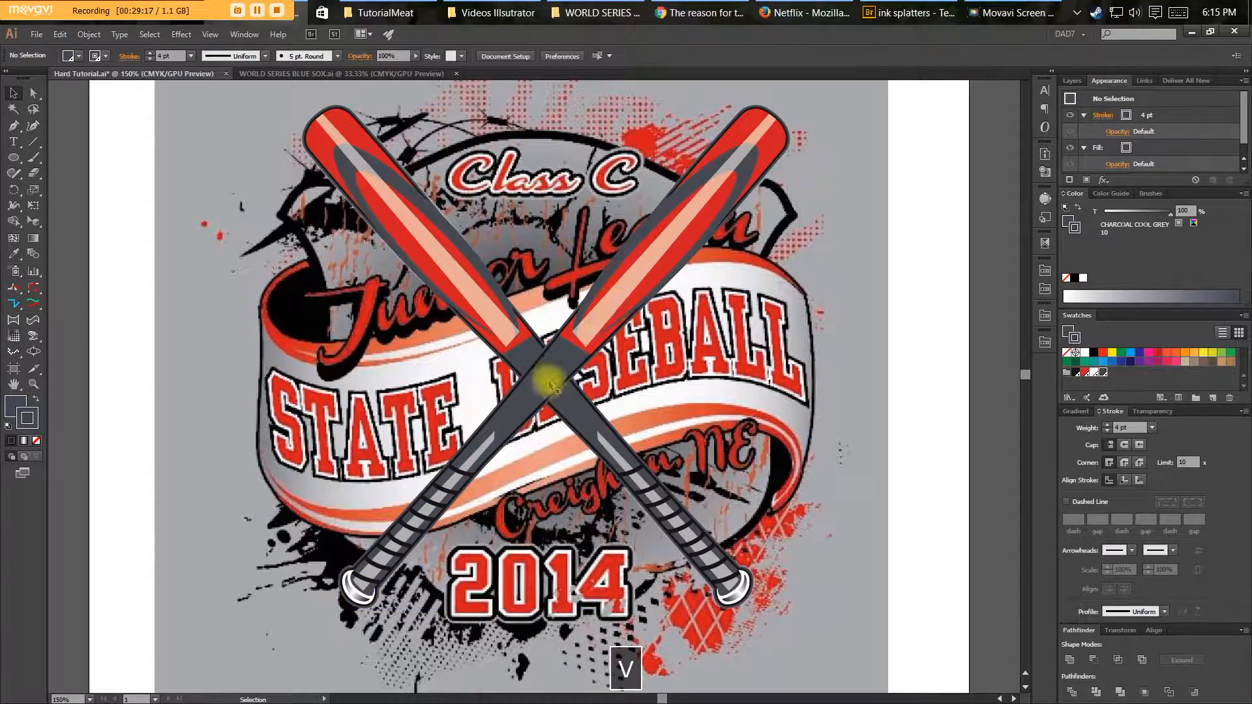
{"action": "left_click", "coordinate": [593, 403]}
{"action": "key", "text": "ctrl+g"}
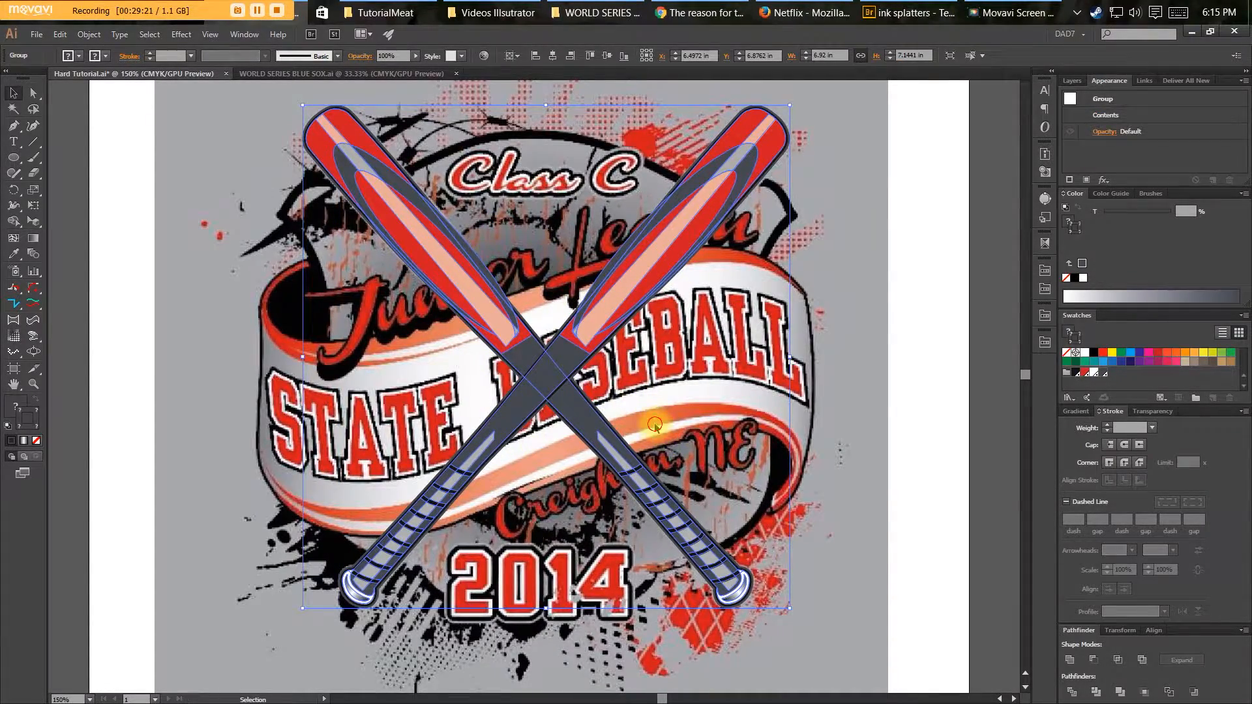
{"action": "left_click", "coordinate": [655, 423]}
{"action": "key", "text": "space"}
{"action": "left_click_drag", "start_coordinate": [744, 431], "coordinate": [682, 418]}
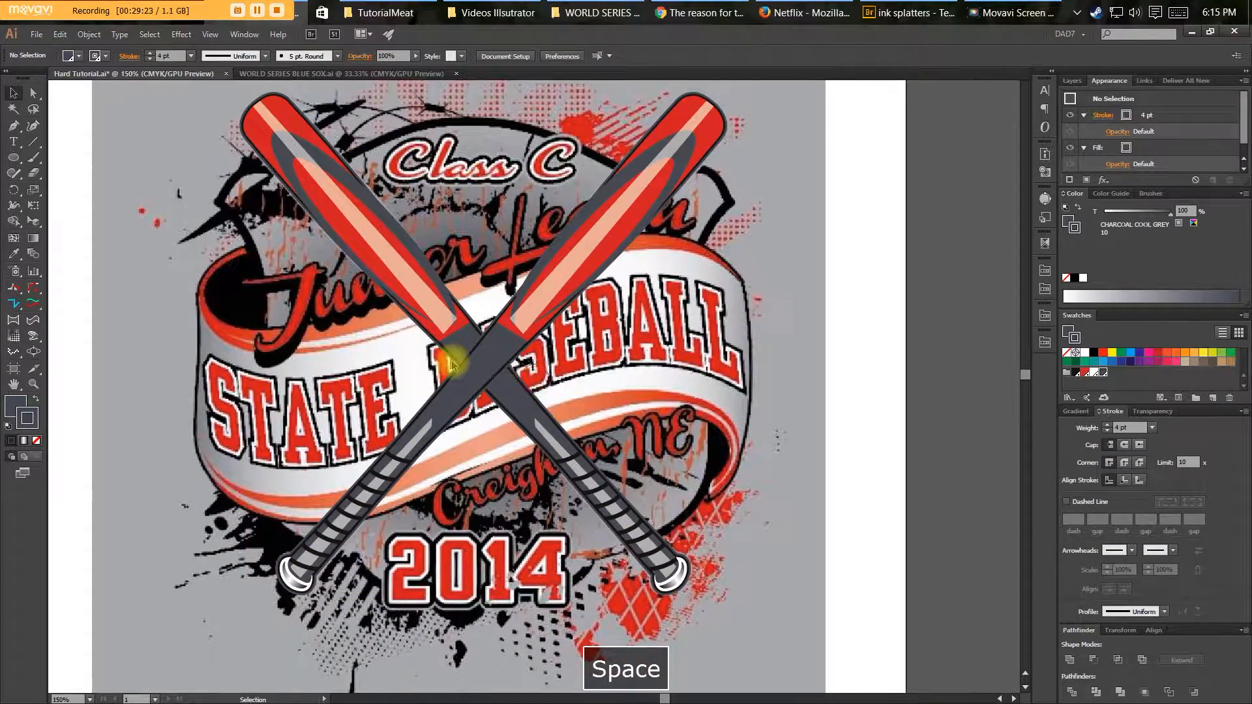
{"action": "left_click", "coordinate": [483, 378]}
{"action": "key", "text": "F3"}
Start a Pen path at the tip of the banner's upper-left fold and trace down its left edge to the lower-left curve.
{"action": "key", "text": "space"}
{"action": "left_click_drag", "start_coordinate": [553, 377], "coordinate": [618, 386]}
{"action": "key", "text": "ctrl+plus"}
{"action": "key", "text": "space"}
{"action": "key", "text": "ctrl+plus"}
{"action": "key", "text": "space"}
{"action": "left_click_drag", "start_coordinate": [390, 346], "coordinate": [482, 420]}
{"action": "key", "text": "space"}
{"action": "key", "text": "ctrl+minus"}
{"action": "key", "text": "ctrl+minus"}
{"action": "key", "text": "ctrl+plus"}
{"action": "key", "text": "ctrl+plus"}
{"action": "key", "text": "space"}
{"action": "left_click_drag", "start_coordinate": [561, 488], "coordinate": [611, 507]}
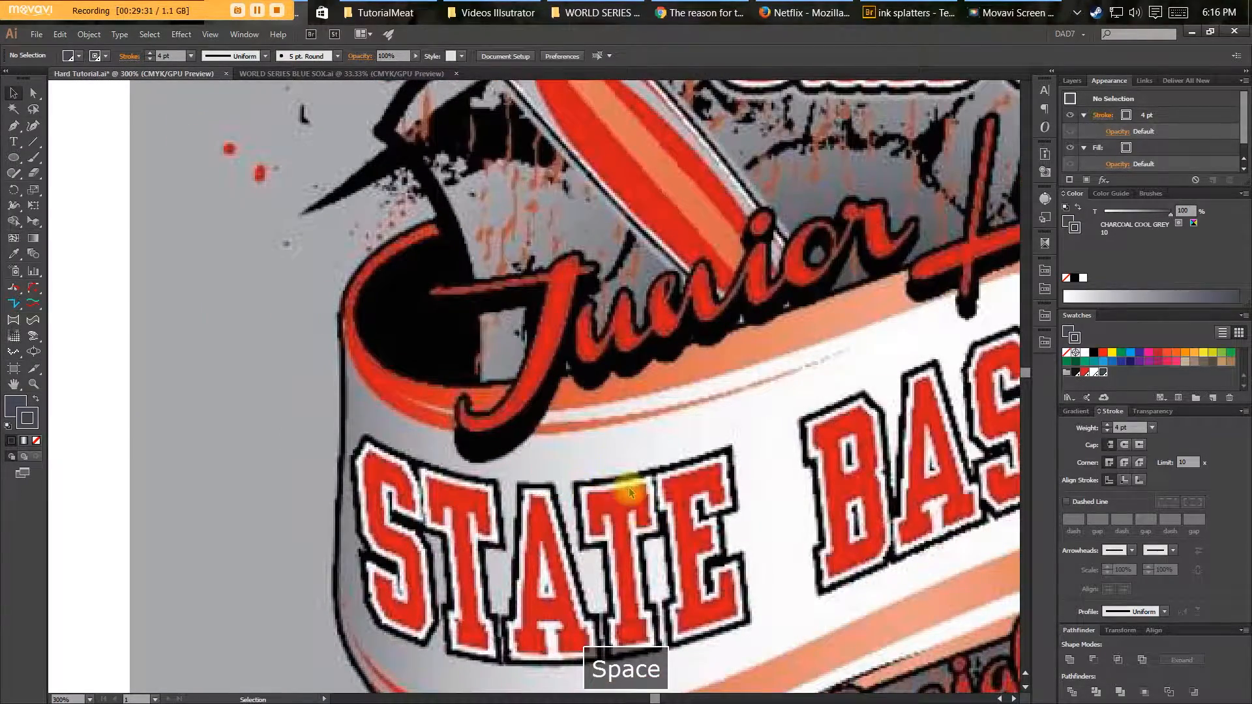
{"action": "key", "text": "p"}
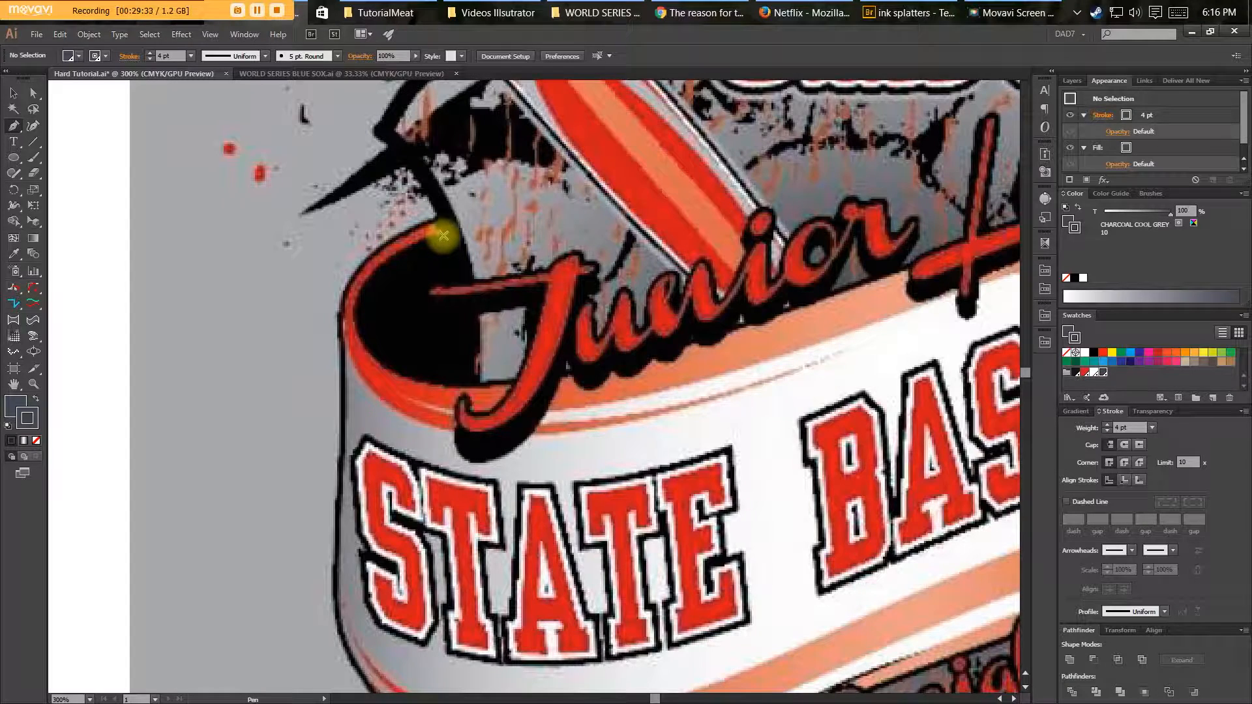
{"action": "left_click", "coordinate": [441, 237]}
{"action": "left_click", "coordinate": [436, 220]}
{"action": "left_click_drag", "start_coordinate": [341, 321], "coordinate": [341, 394]}
{"action": "left_click_drag", "start_coordinate": [339, 538], "coordinate": [329, 619]}
{"action": "left_click_drag", "start_coordinate": [355, 662], "coordinate": [350, 470]}
Continue the path along the banner's lower edge, past the Creighton lettering, to the top of the lower-right fold.
{"action": "left_click_drag", "start_coordinate": [405, 535], "coordinate": [470, 571]}
{"action": "left_click_drag", "start_coordinate": [661, 571], "coordinate": [766, 543]}
{"action": "left_click_drag", "start_coordinate": [766, 542], "coordinate": [221, 615]}
{"action": "left_click_drag", "start_coordinate": [435, 519], "coordinate": [568, 480]}
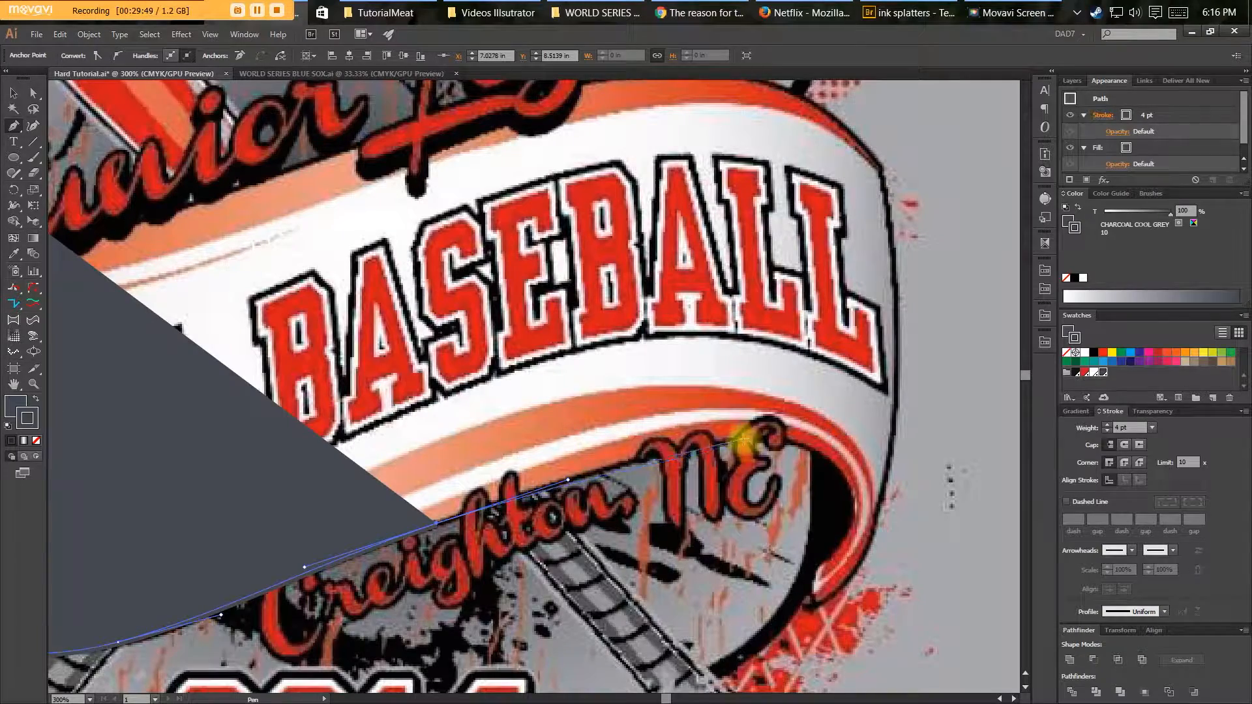
{"action": "key", "text": "ctrl+z"}
{"action": "left_click_drag", "start_coordinate": [443, 519], "coordinate": [627, 452]}
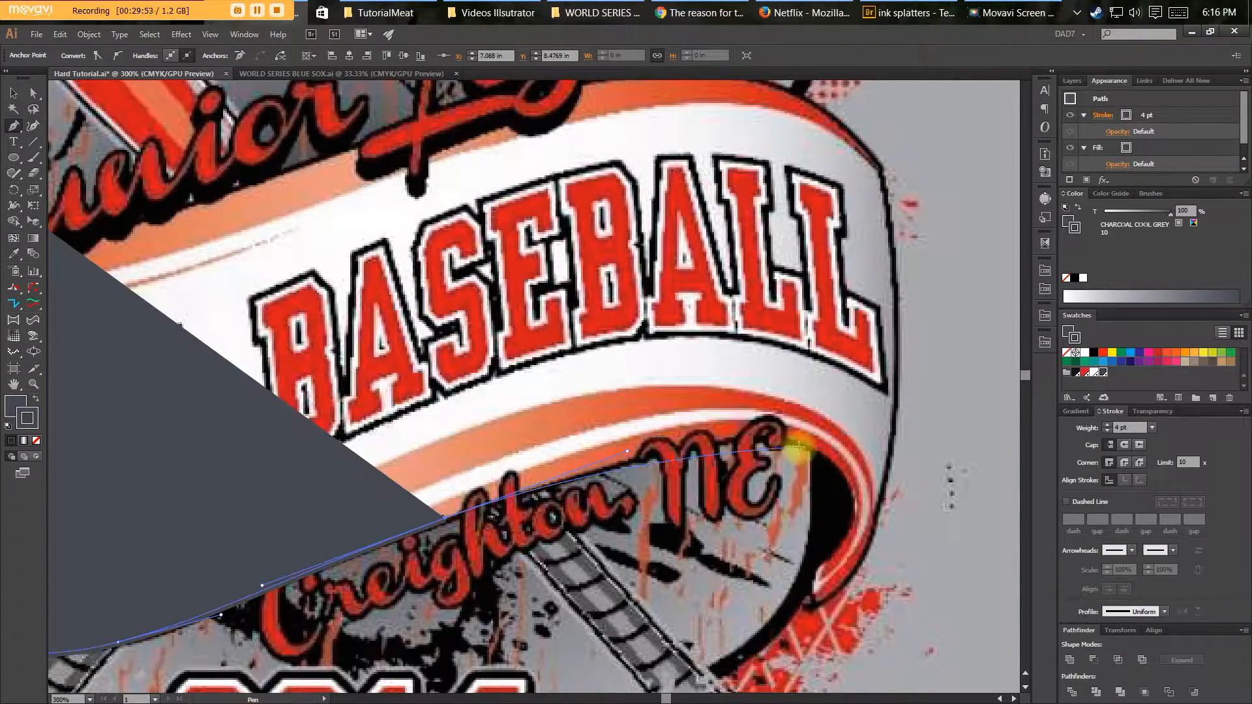
{"action": "left_click", "coordinate": [798, 448]}
{"action": "key", "text": "ctrl+z"}
{"action": "left_click_drag", "start_coordinate": [799, 443], "coordinate": [858, 459]}
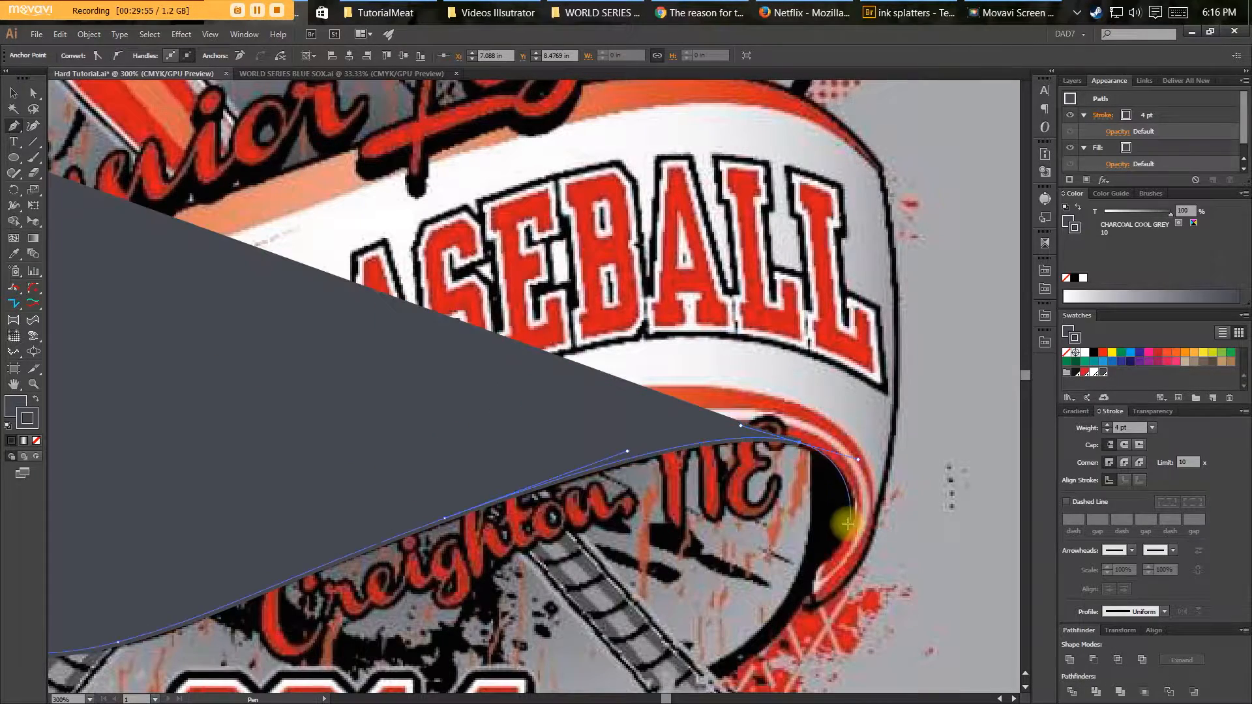
Trace around the lower-right fold and its tip, and clear the path's fill and stroke.
{"action": "left_click_drag", "start_coordinate": [846, 536], "coordinate": [830, 559]}
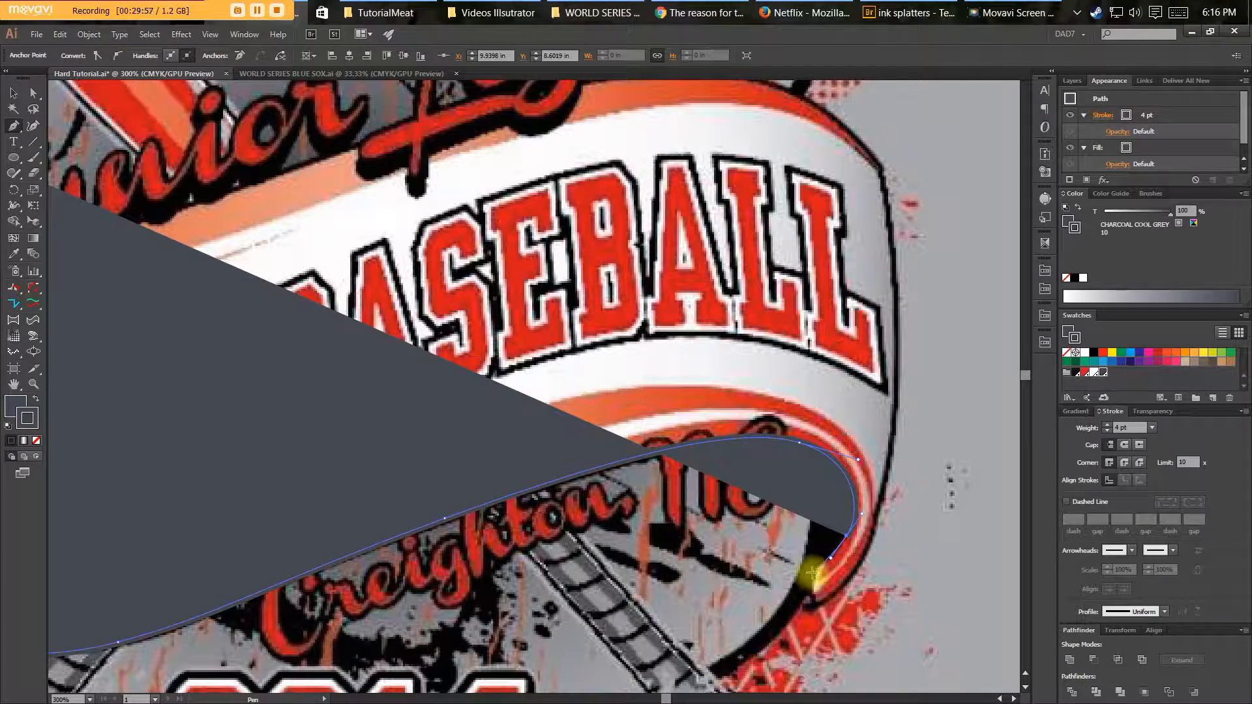
{"action": "left_click", "coordinate": [782, 577]}
{"action": "left_click", "coordinate": [759, 618]}
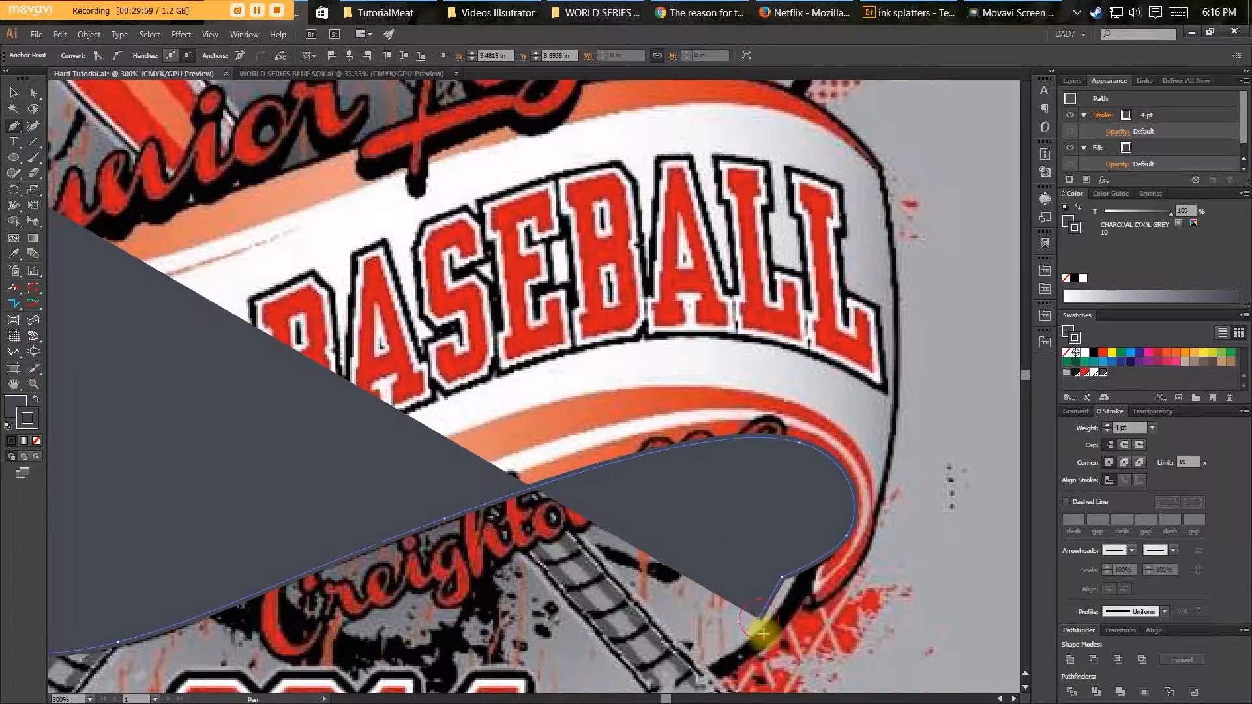
{"action": "left_click", "coordinate": [762, 633]}
{"action": "left_click_drag", "start_coordinate": [831, 594], "coordinate": [857, 571]}
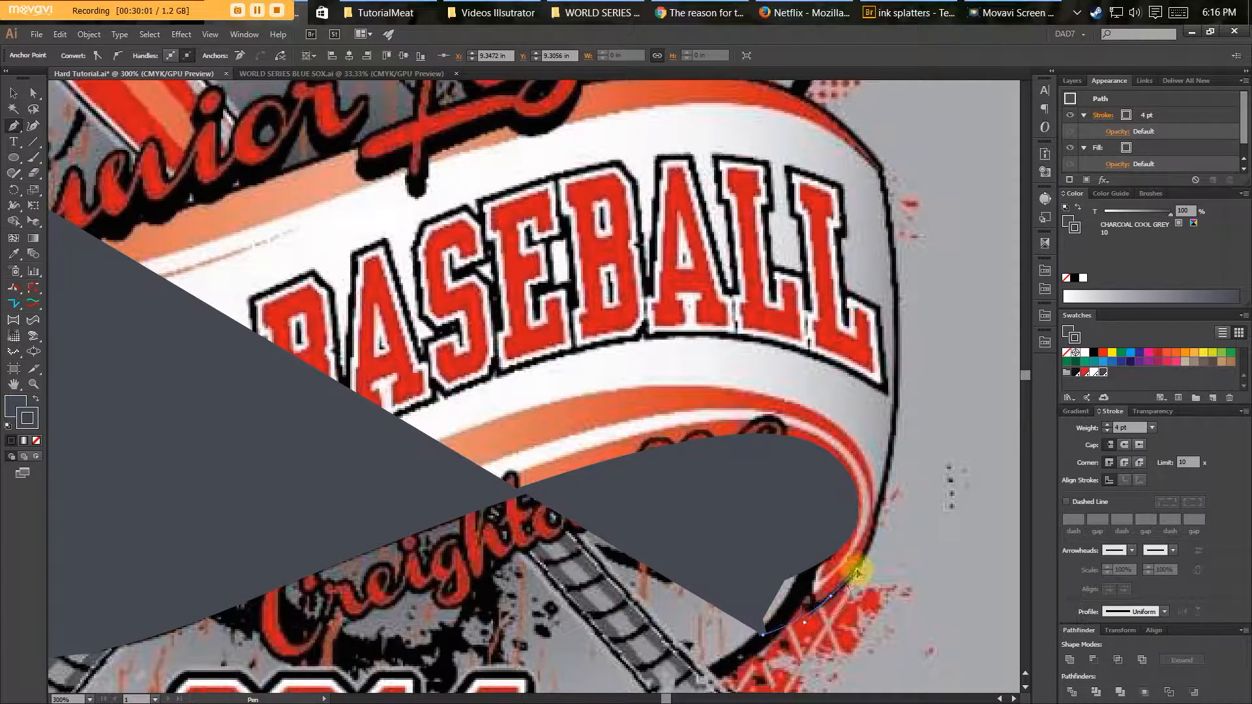
{"action": "left_click", "coordinate": [1195, 181]}
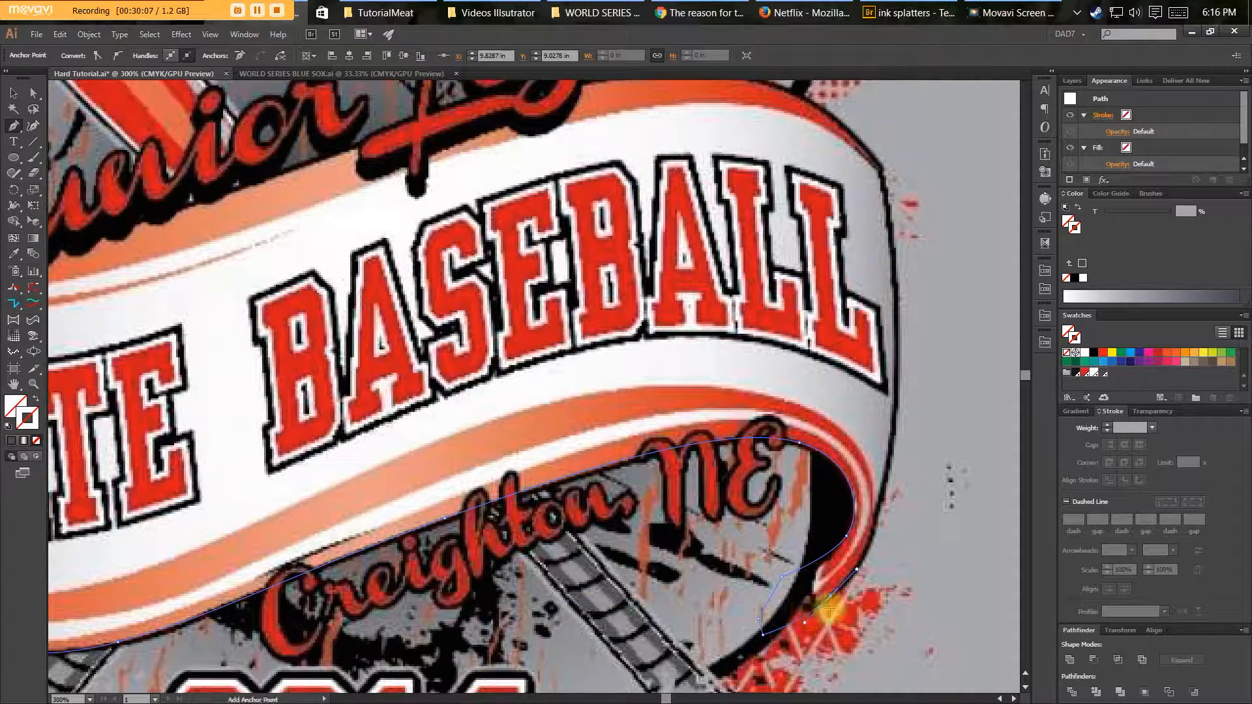
Trace the banner's right edge and upper edge back around the upper-left fold, closing the path at its starting tip.
{"action": "left_click_drag", "start_coordinate": [888, 458], "coordinate": [895, 369]}
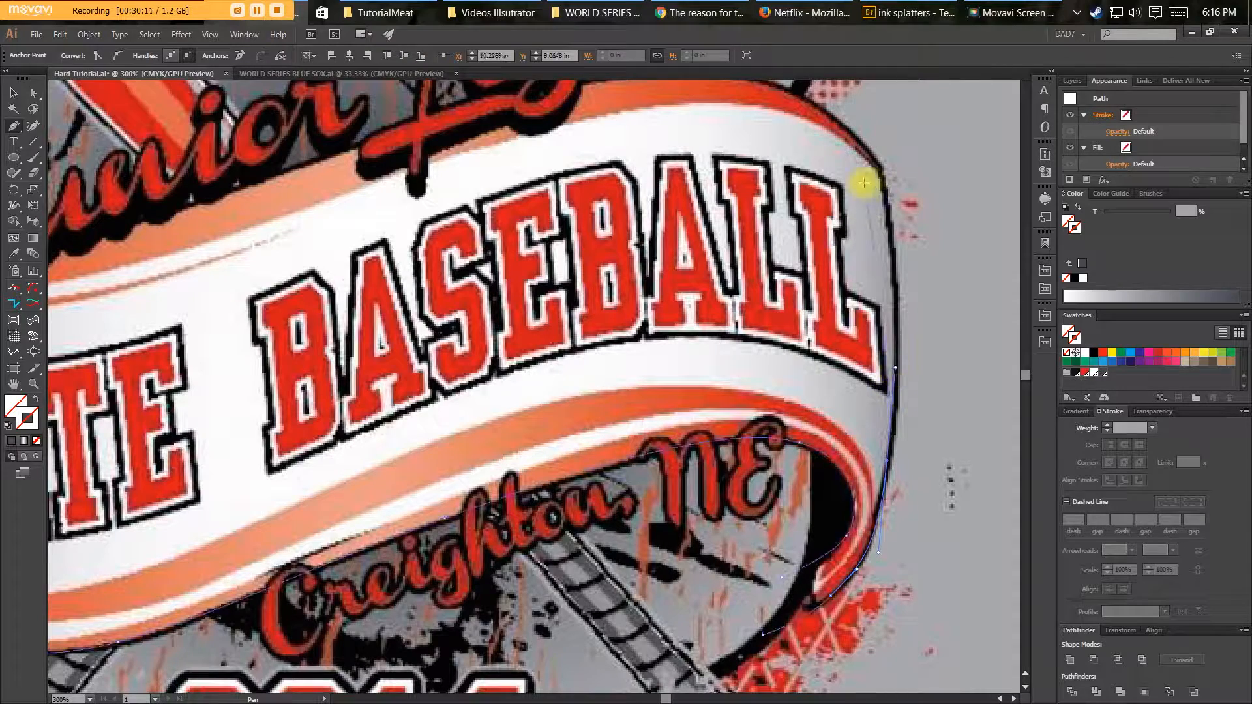
{"action": "left_click_drag", "start_coordinate": [883, 166], "coordinate": [942, 345]}
{"action": "key", "text": "space"}
{"action": "left_click_drag", "start_coordinate": [763, 274], "coordinate": [1025, 251]}
{"action": "key", "text": "space"}
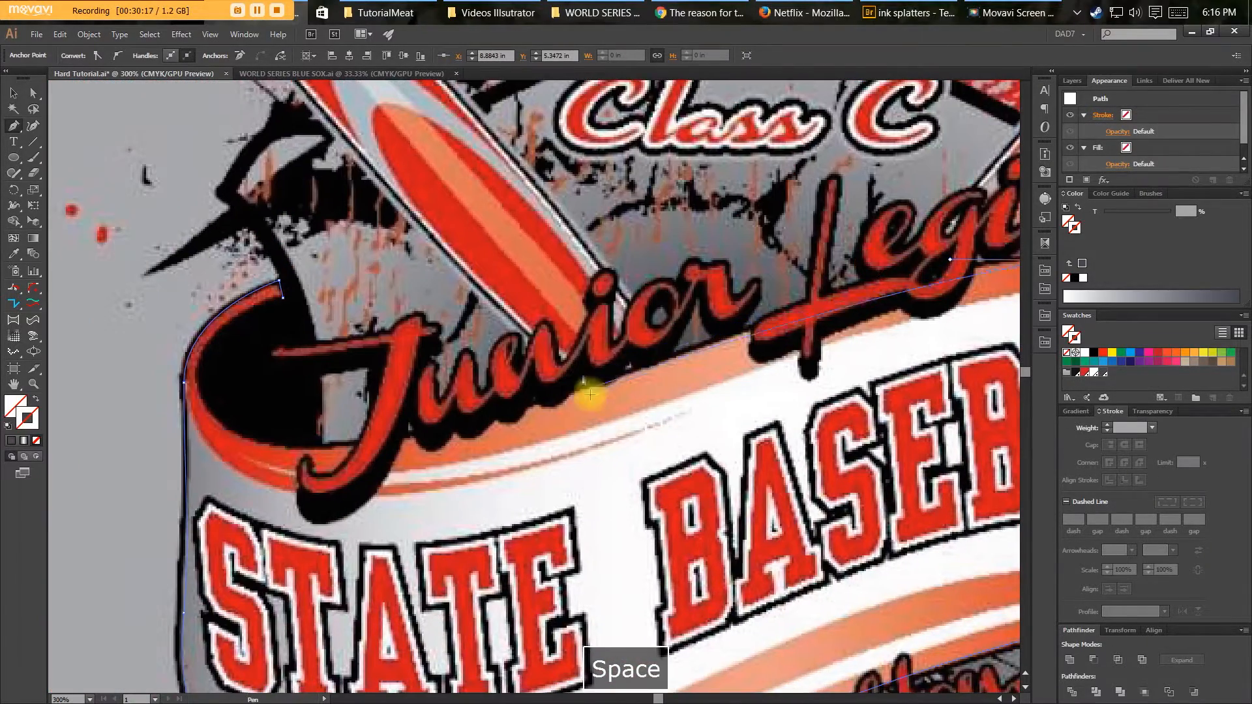
{"action": "left_click_drag", "start_coordinate": [562, 401], "coordinate": [455, 446]}
{"action": "left_click_drag", "start_coordinate": [235, 435], "coordinate": [191, 399]}
{"action": "left_click", "coordinate": [183, 390]}
{"action": "left_click_drag", "start_coordinate": [282, 298], "coordinate": [385, 260]}
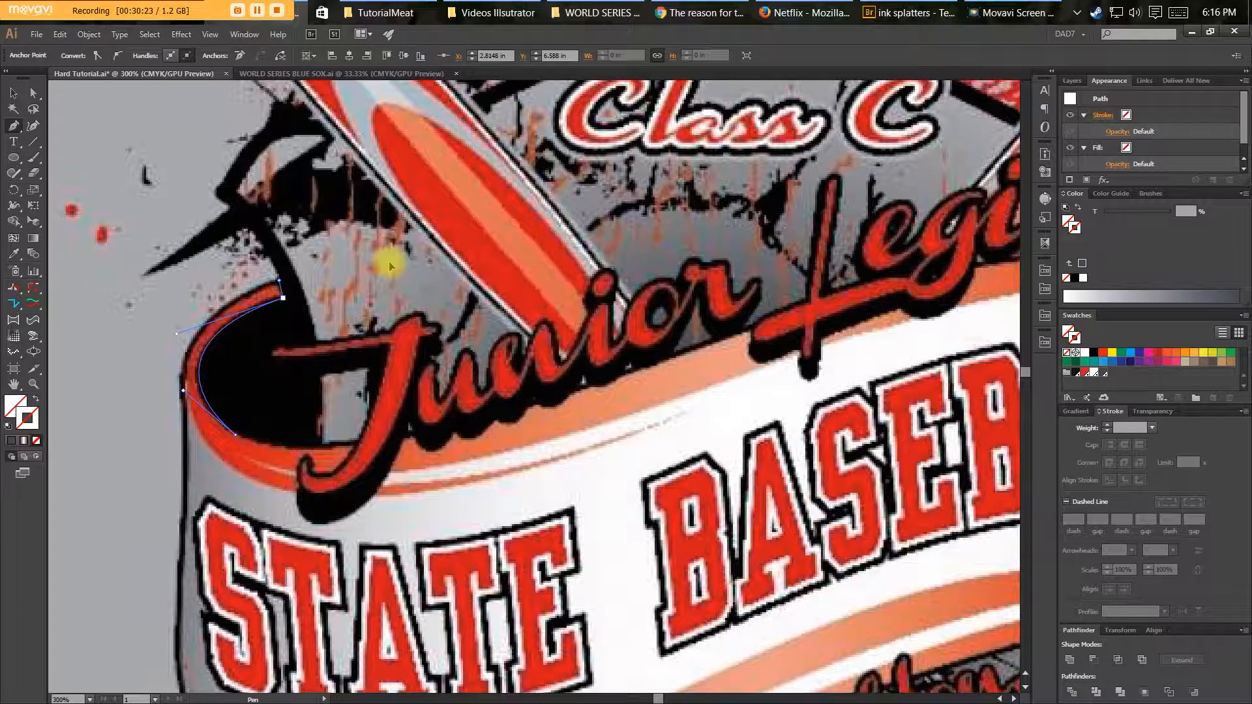
Extend the tip of the banner's upper-left fold to the right by moving its end anchor point, and deselect the path.
{"action": "key", "text": "a"}
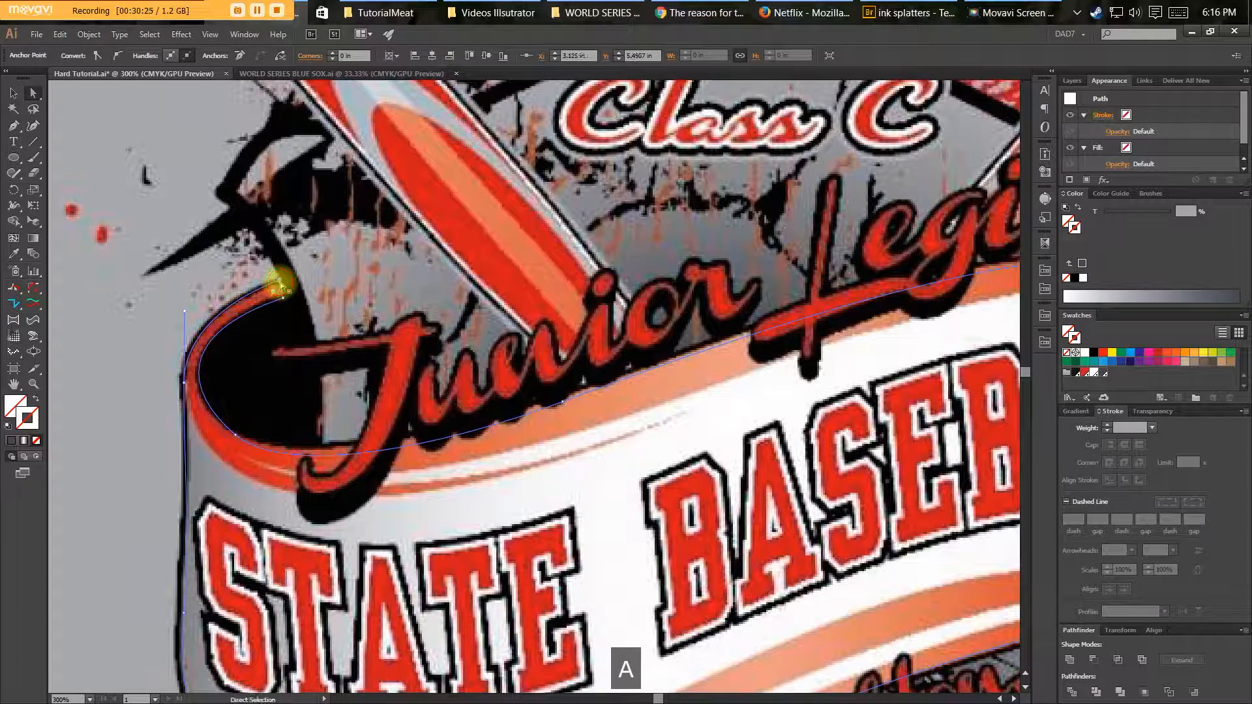
{"action": "key", "text": "equal"}
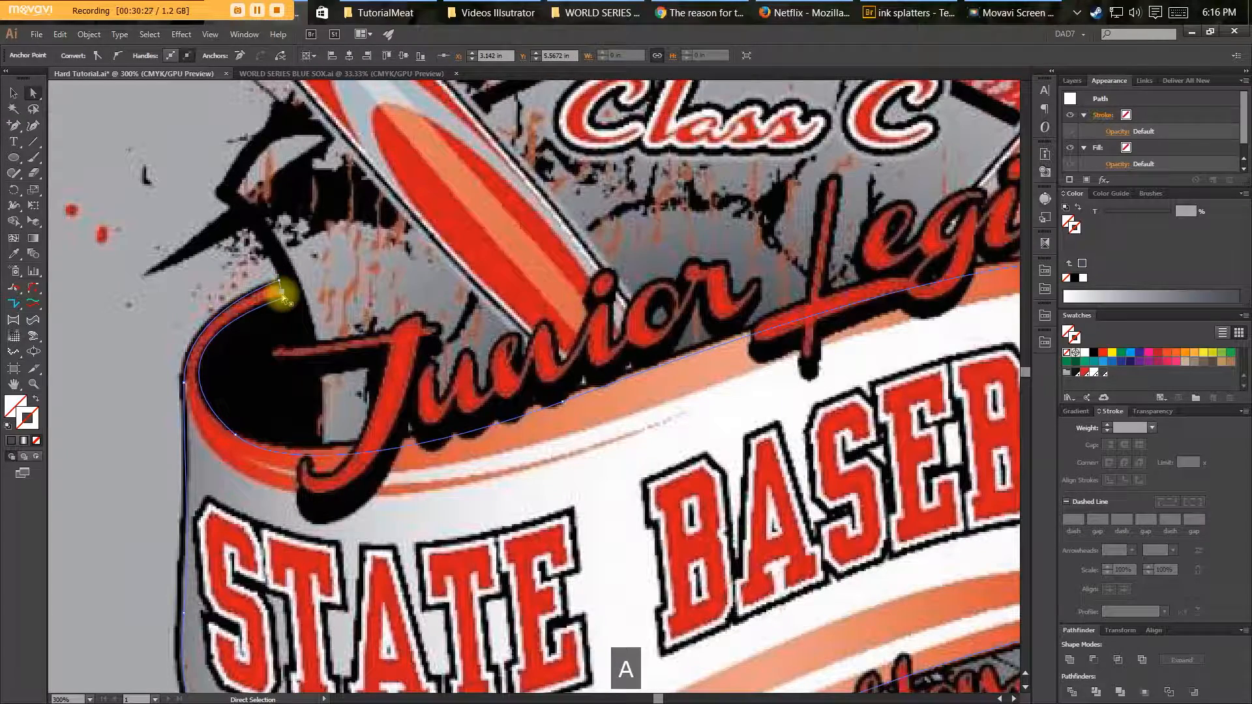
{"action": "left_click_drag", "start_coordinate": [282, 295], "coordinate": [357, 262]}
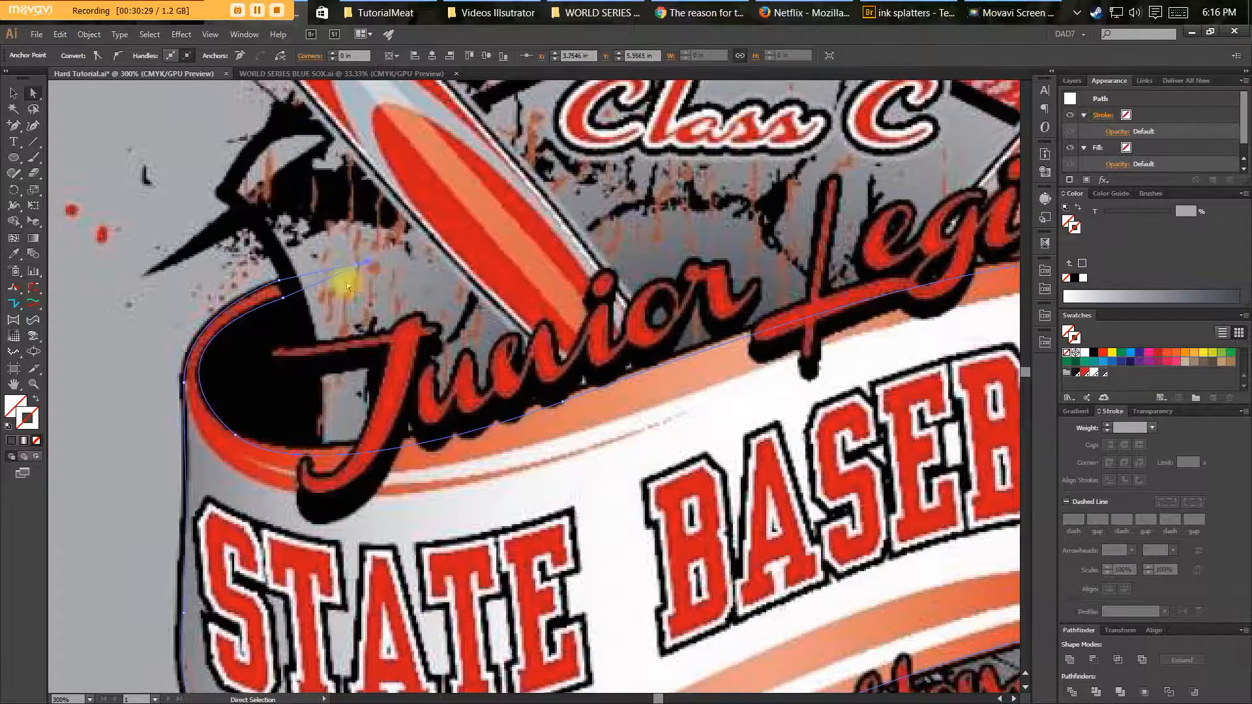
{"action": "key", "text": "v"}
{"action": "key", "text": "ctrl+minus"}
{"action": "key", "text": "ctrl+minus"}
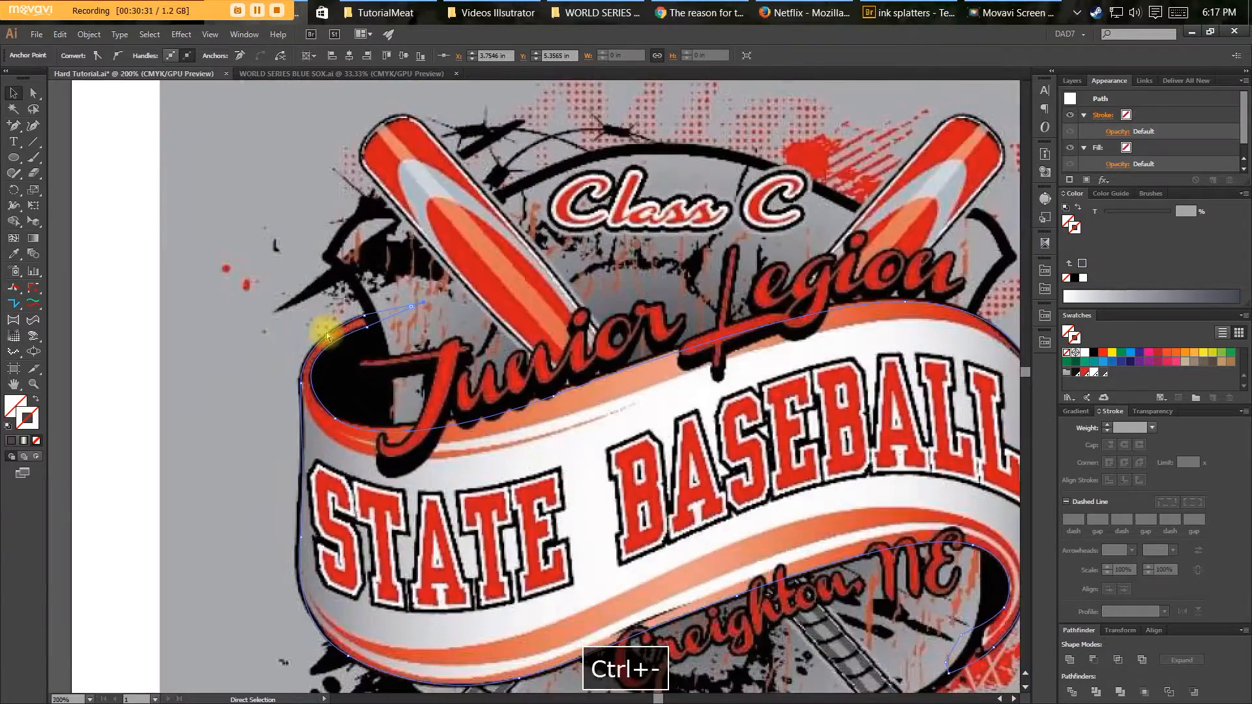
{"action": "left_click", "coordinate": [226, 366]}
{"action": "key", "text": "space"}
{"action": "left_click_drag", "start_coordinate": [418, 438], "coordinate": [382, 434]}
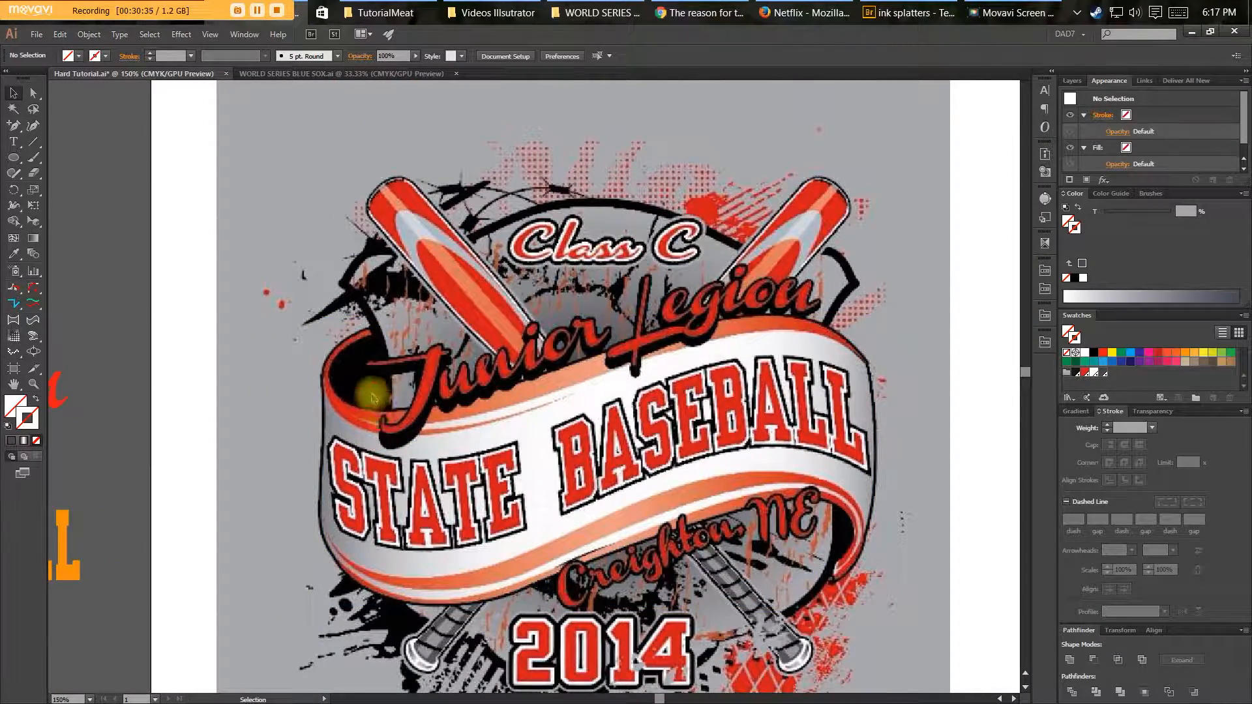
Apply the bright blue swatch to the banner path and swap it from stroke to fill.
{"action": "left_click", "coordinate": [358, 421]}
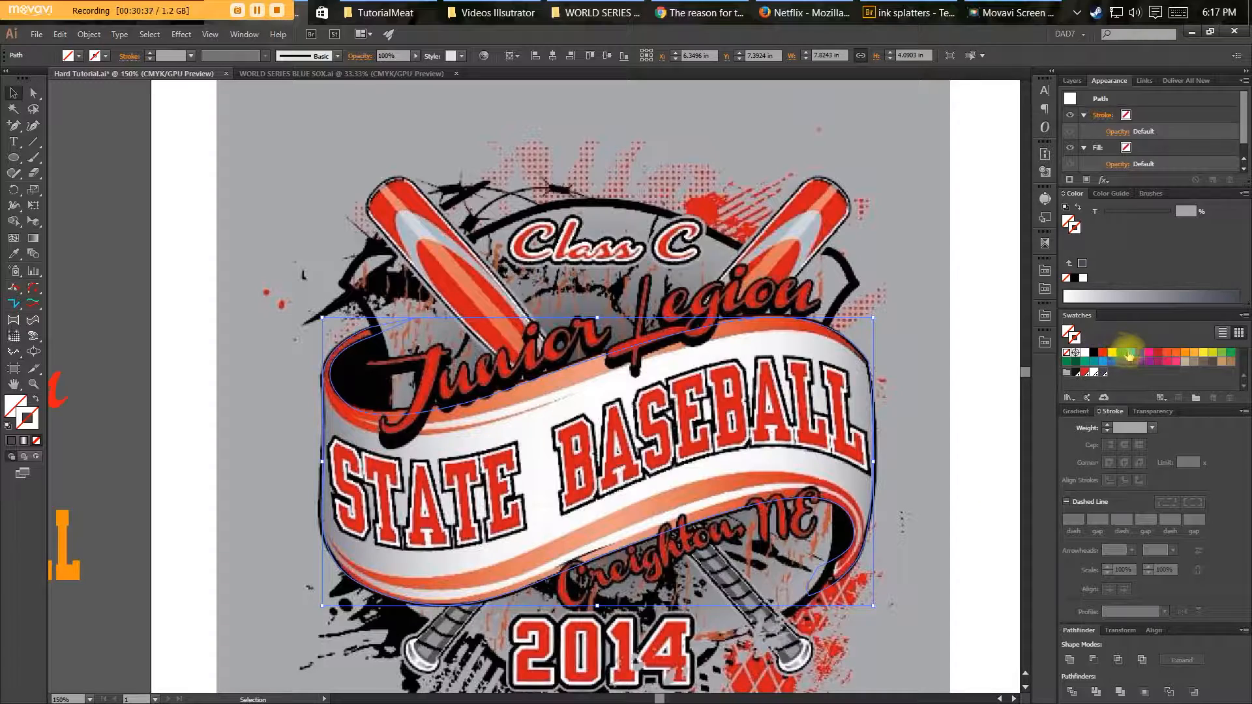
{"action": "left_click", "coordinate": [1128, 353]}
{"action": "key", "text": "v"}
{"action": "left_click", "coordinate": [335, 430]}
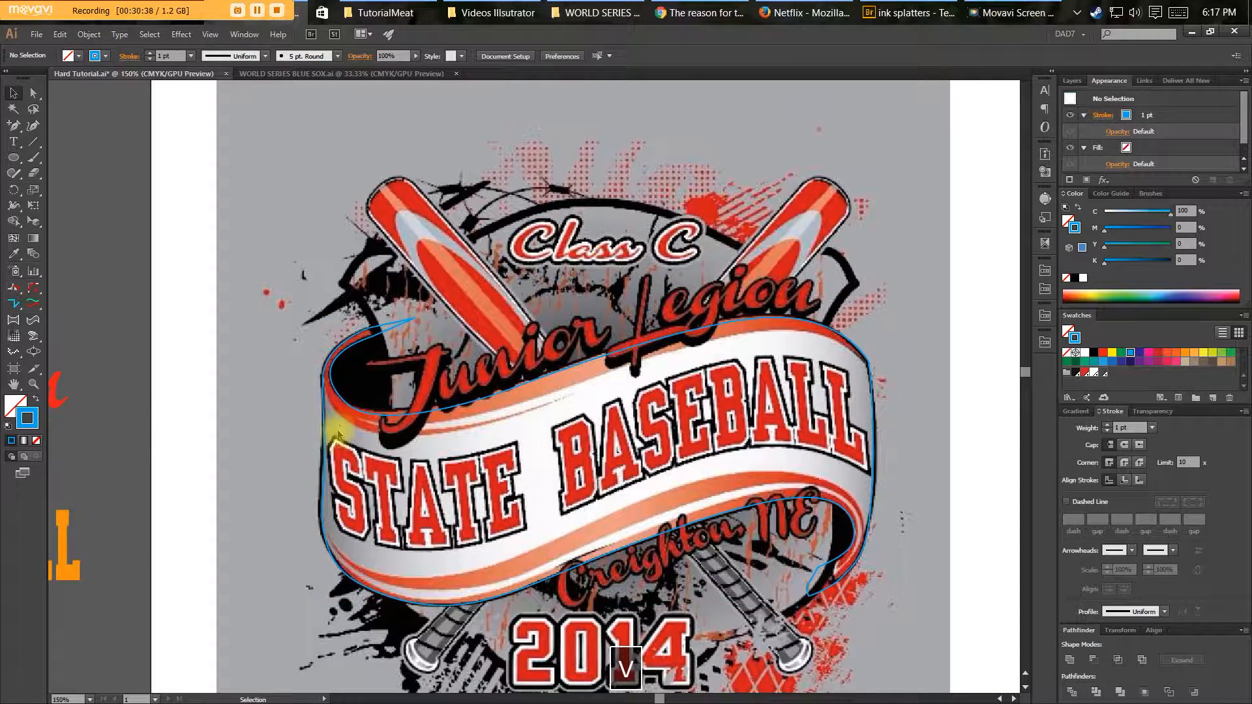
{"action": "left_click", "coordinate": [367, 413]}
{"action": "key", "text": "shift+x"}
{"action": "key", "text": "v"}
{"action": "left_click", "coordinate": [274, 418]}
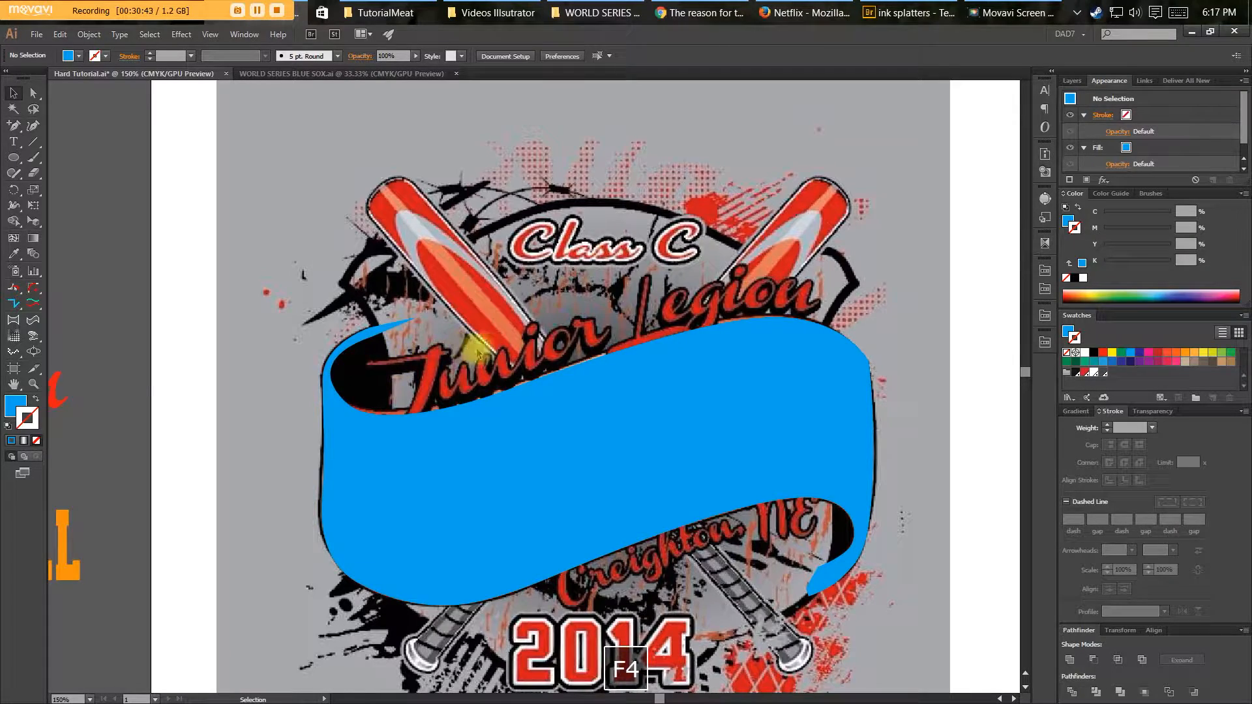
Temporarily reveal the hidden artwork to copy the dark shield shape, and undo the reveal.
{"action": "key", "text": "F4"}
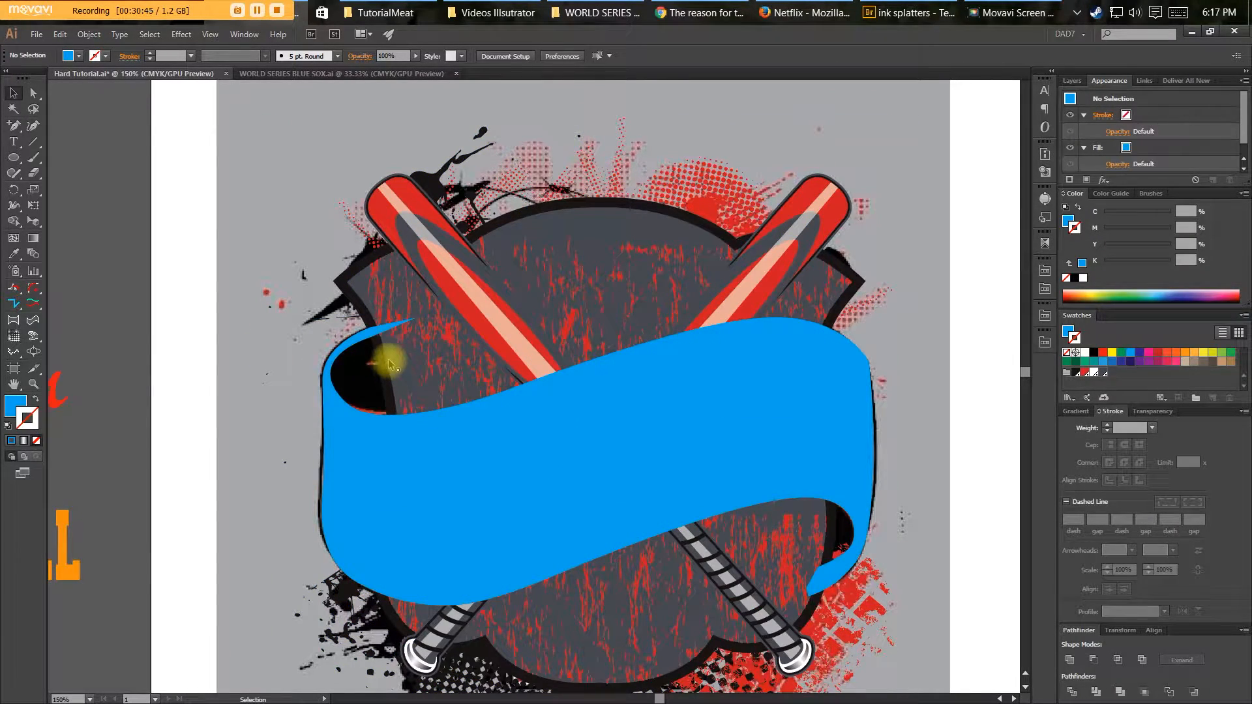
{"action": "left_click", "coordinate": [388, 362]}
{"action": "key", "text": "ctrl+c"}
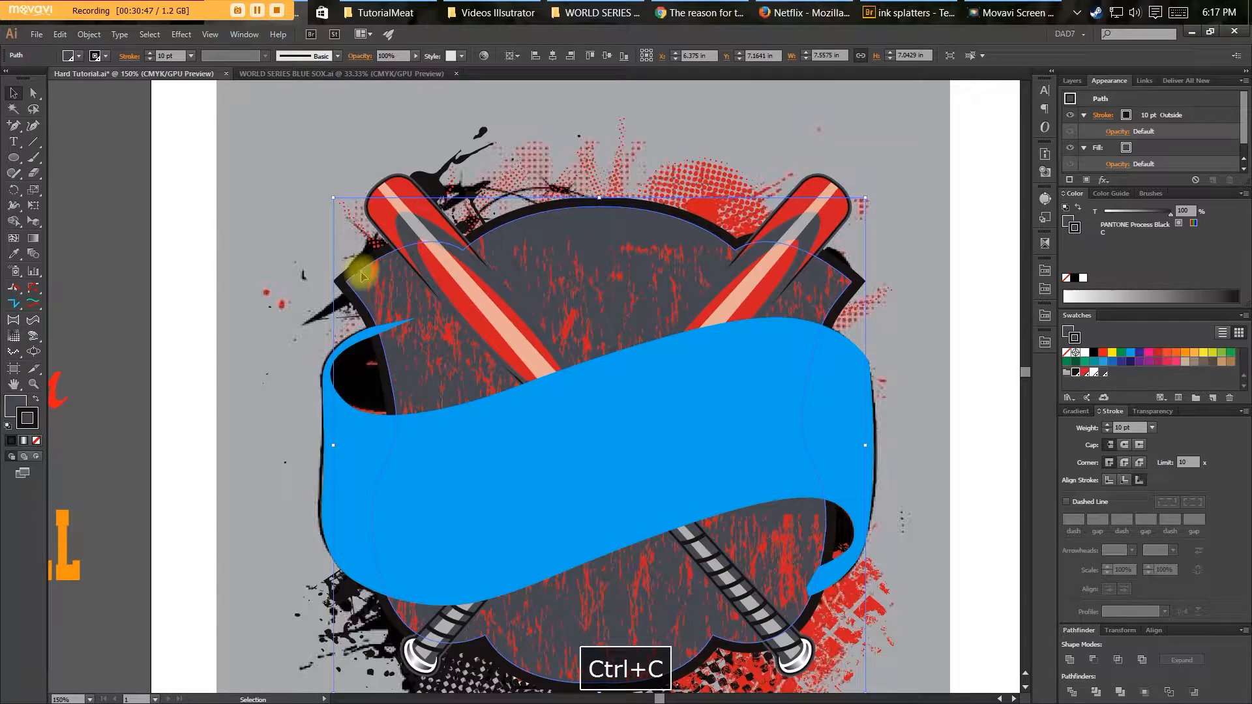
{"action": "key", "text": "ctrl+z"}
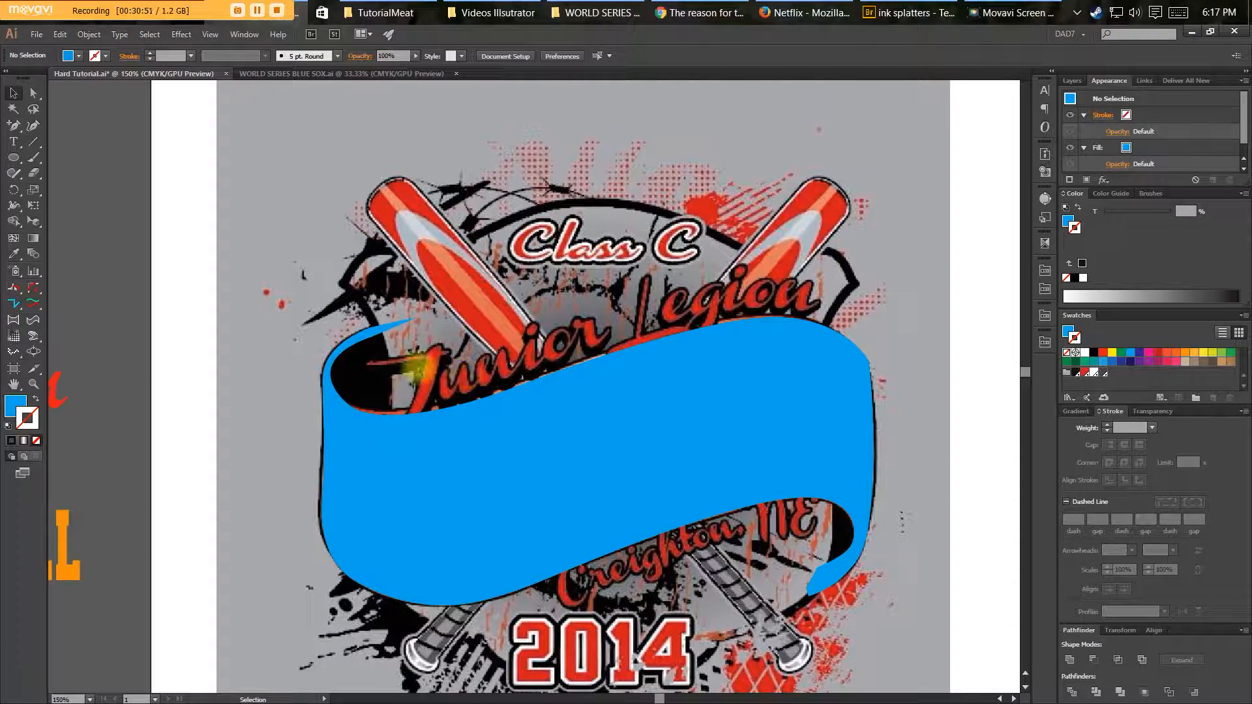
Paste the dark shield in front of the banner and merge it with its outlined stroke into one shape.
{"action": "key", "text": "ctrl+f"}
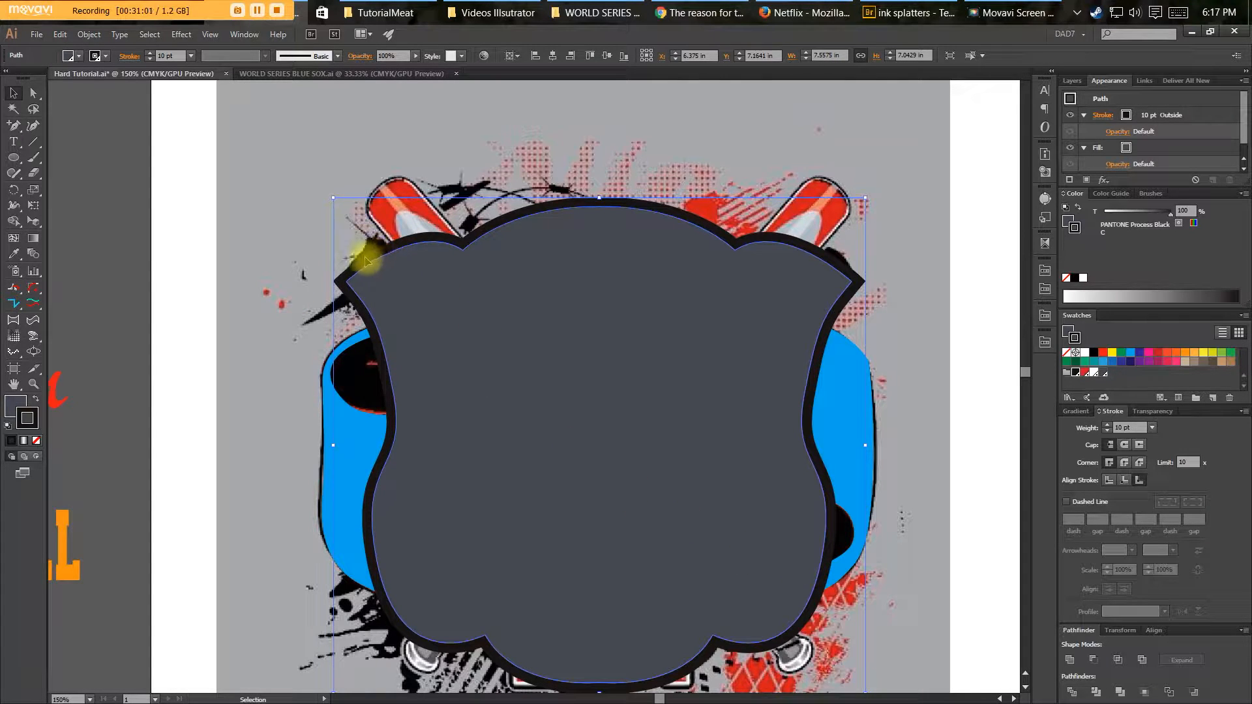
{"action": "left_click", "coordinate": [89, 34]}
{"action": "mouse_move", "coordinate": [196, 317]}
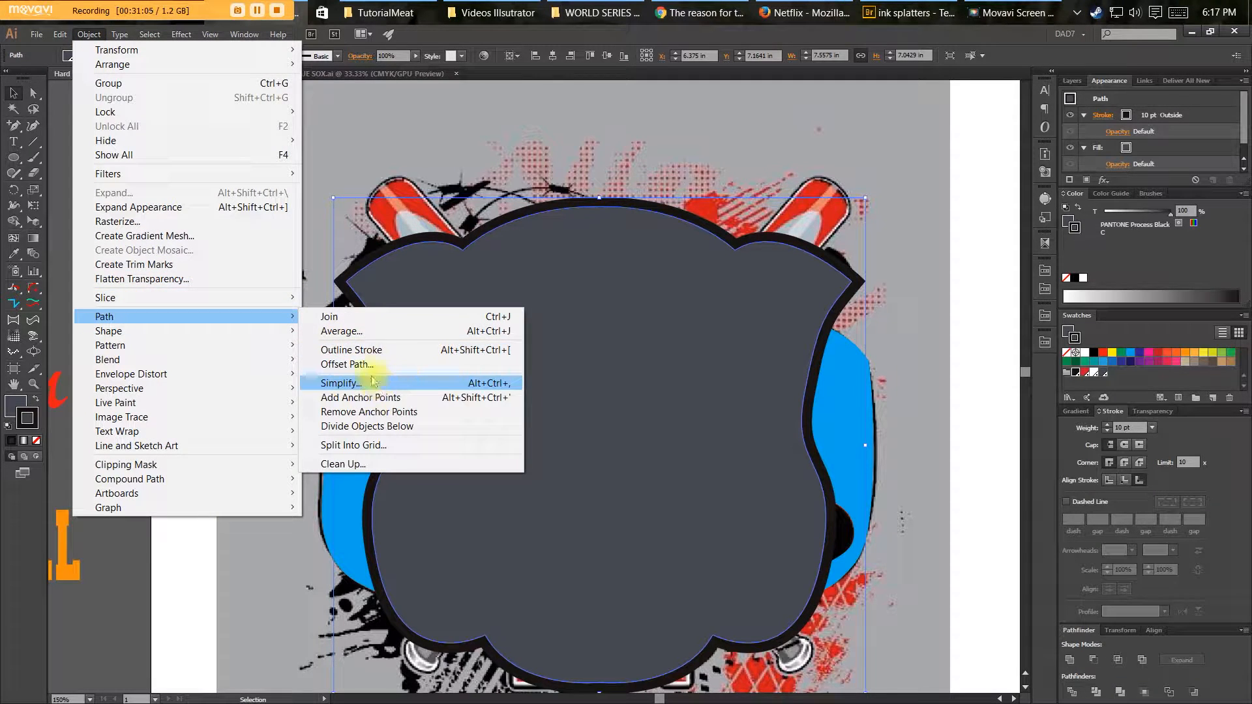
{"action": "left_click", "coordinate": [374, 351]}
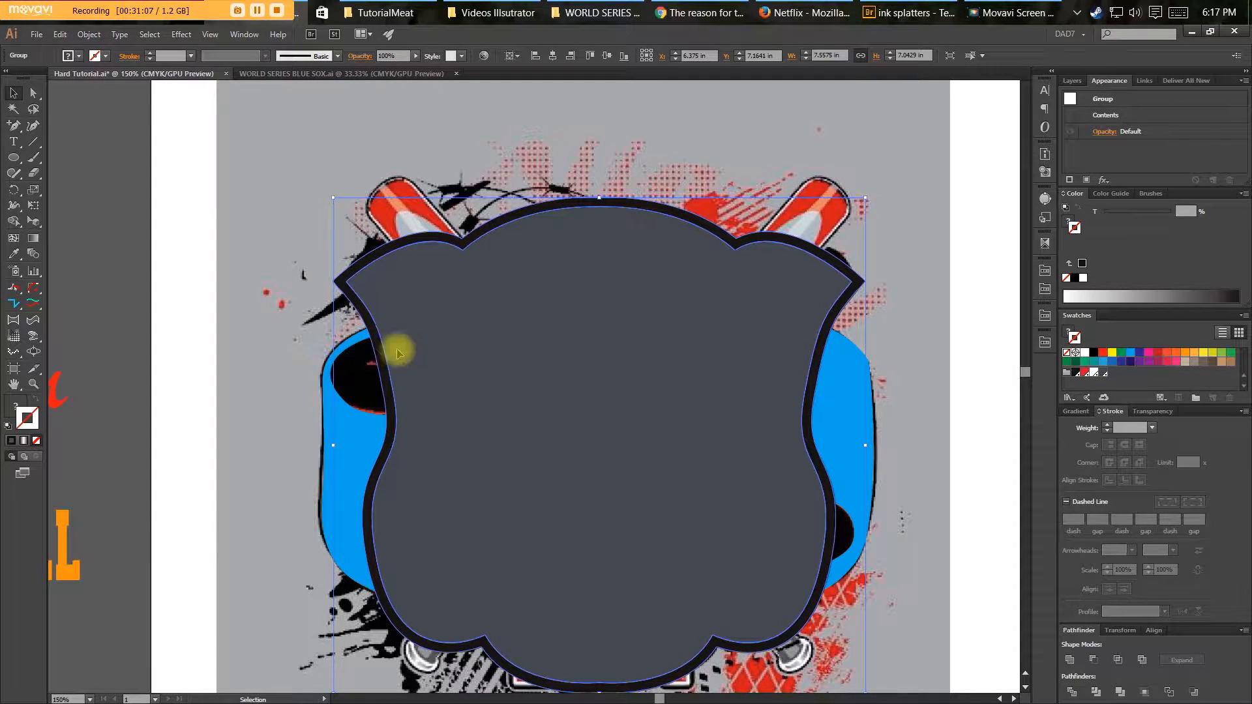
{"action": "left_click", "coordinate": [1067, 660]}
{"action": "key", "text": "v"}
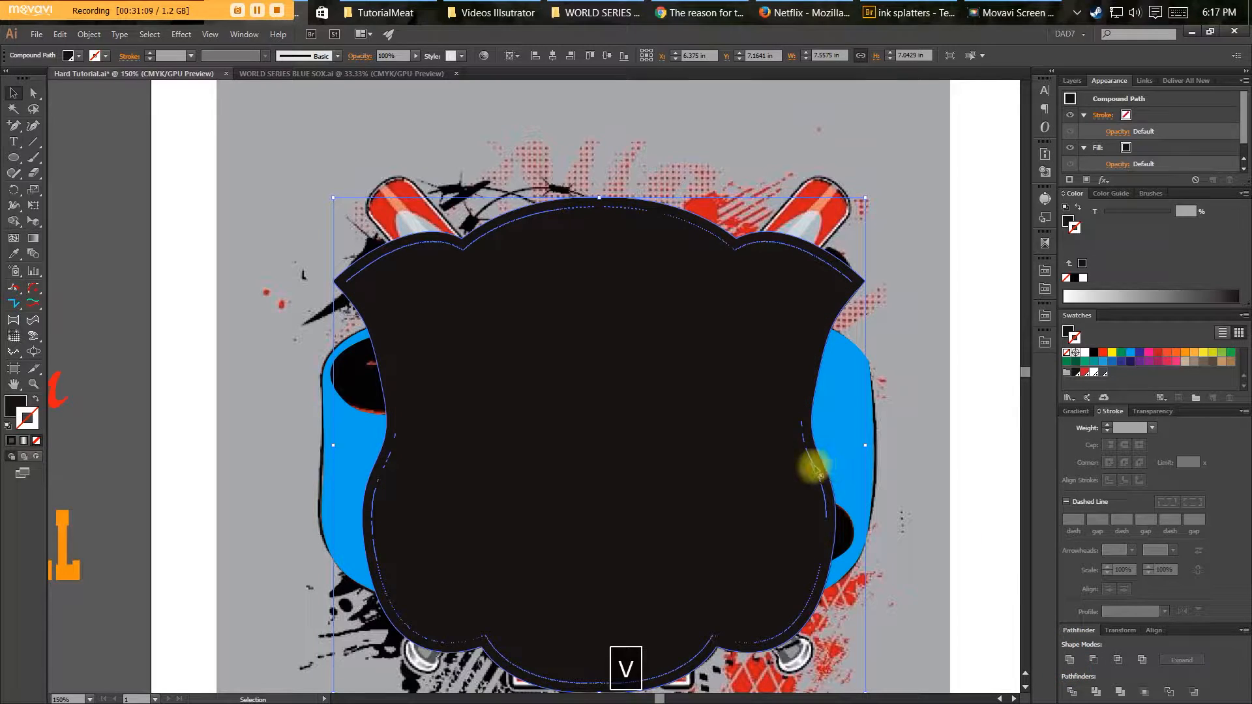
Erase rectangular areas of the shield so only its upper-left and lower-right pieces are left, and group them.
{"action": "key", "text": "shift+e"}
{"action": "mouse_move", "coordinate": [345, 360]}
{"action": "left_mouse_down"}
{"action": "mouse_move", "coordinate": [885, 533]}
{"action": "mouse_move", "coordinate": [860, 528]}
{"action": "mouse_move", "coordinate": [873, 536]}
{"action": "left_mouse_up"}
{"action": "mouse_move", "coordinate": [285, 475]}
{"action": "left_mouse_down"}
{"action": "mouse_move", "coordinate": [707, 701]}
{"action": "mouse_move", "coordinate": [663, 700]}
{"action": "left_mouse_up"}
{"action": "left_click_drag", "start_coordinate": [911, 424], "coordinate": [506, 166]}
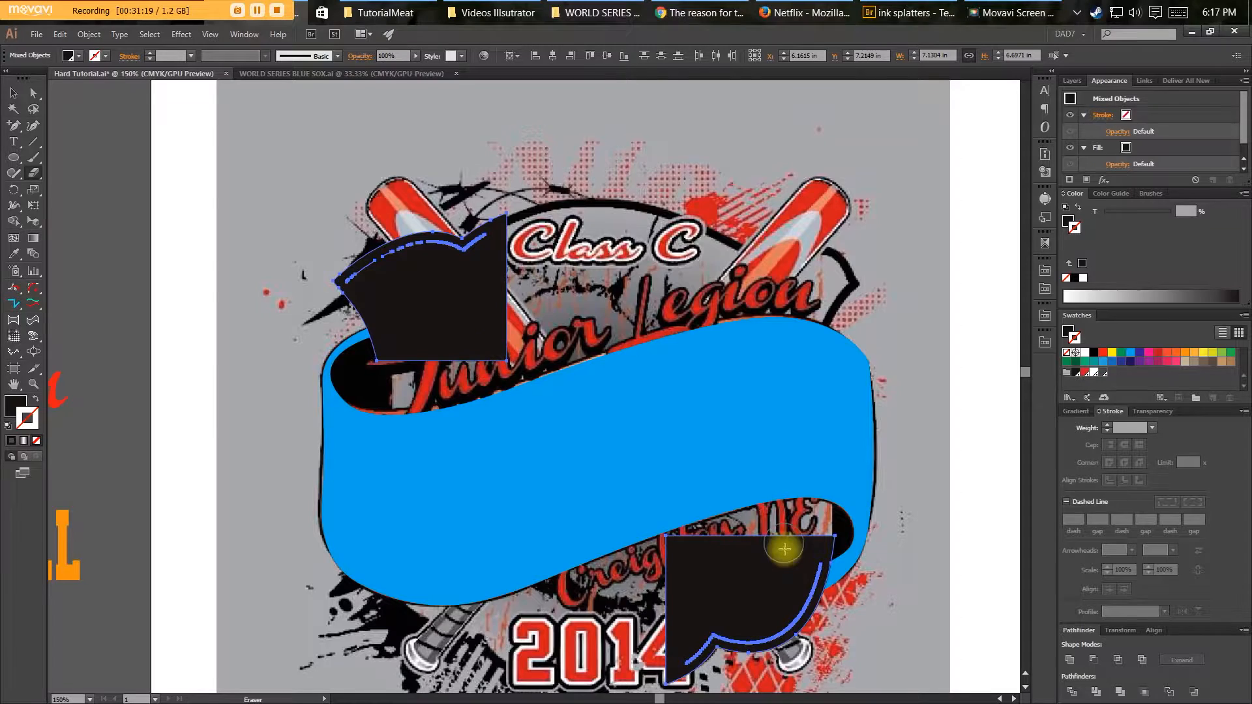
{"action": "key", "text": "ctrl+g"}
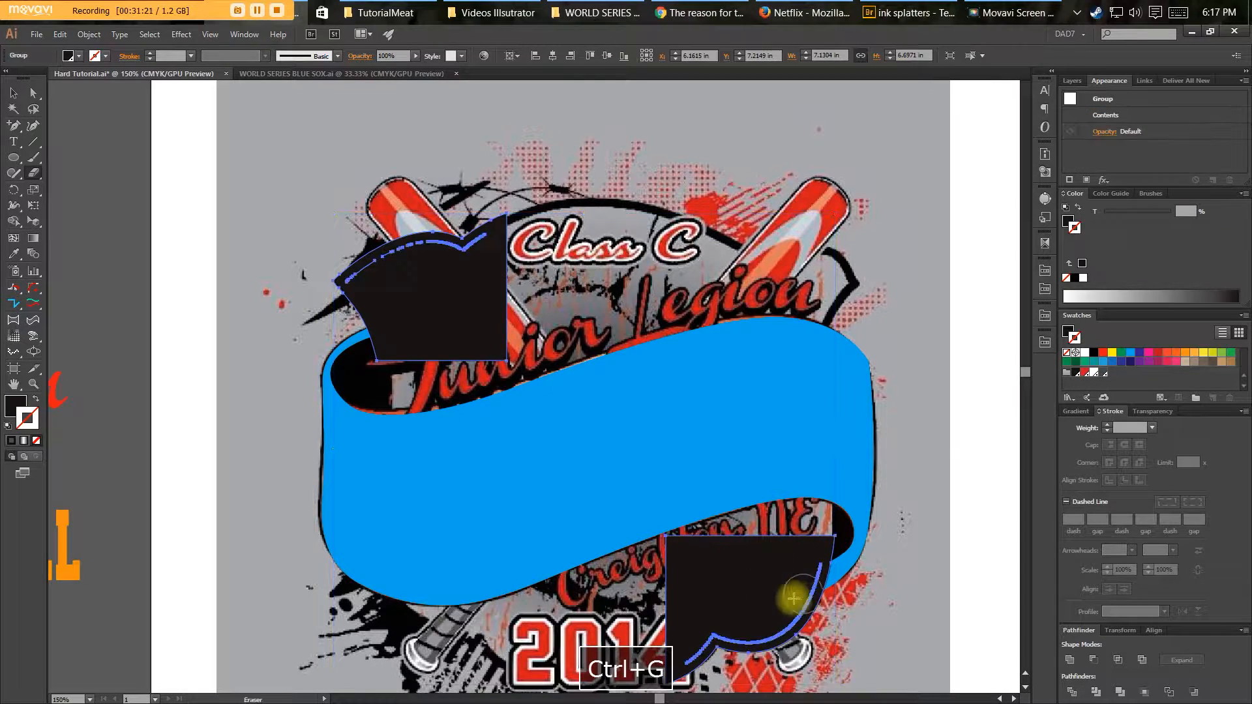
Unite the two grouped shield pieces to clean up the leftover path segments inside them.
{"action": "left_click", "coordinate": [783, 626], "text": "ctrl"}
{"action": "left_click", "coordinate": [783, 635], "text": "ctrl"}
{"action": "left_click", "coordinate": [774, 595], "text": "ctrl"}
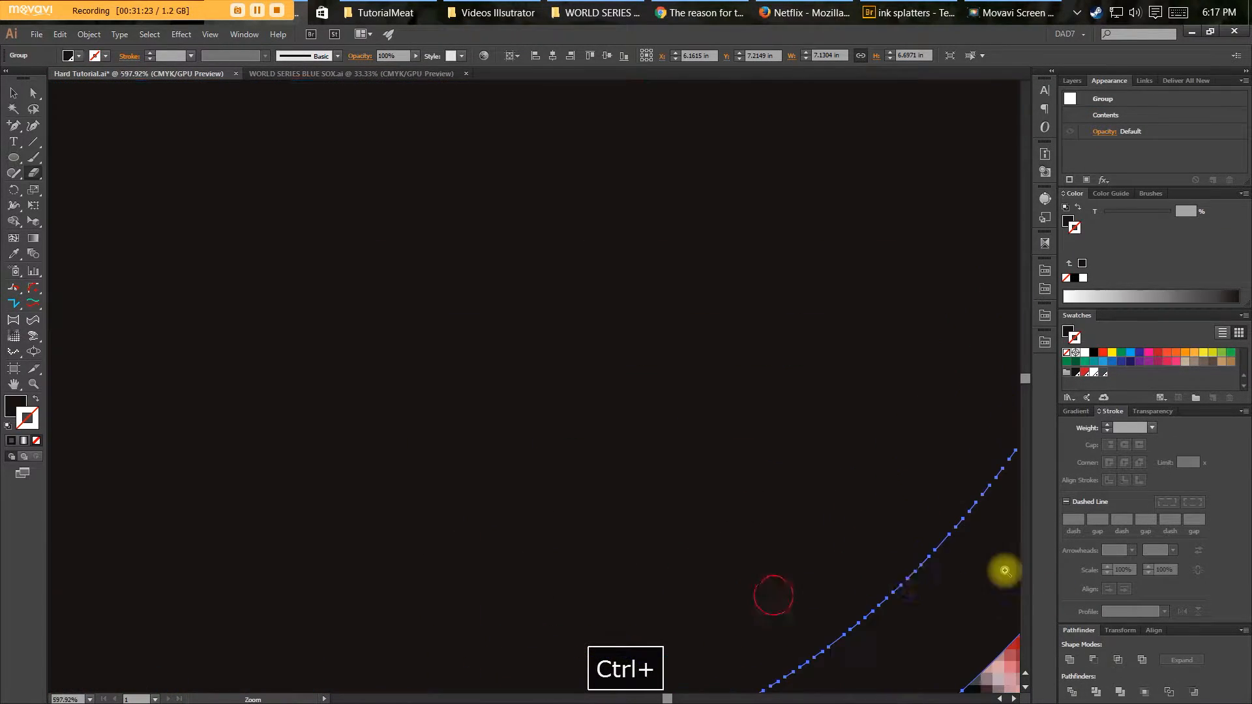
{"action": "left_click", "coordinate": [548, 502], "text": "ctrl"}
{"action": "left_click_drag", "start_coordinate": [693, 504], "coordinate": [86, 540]}
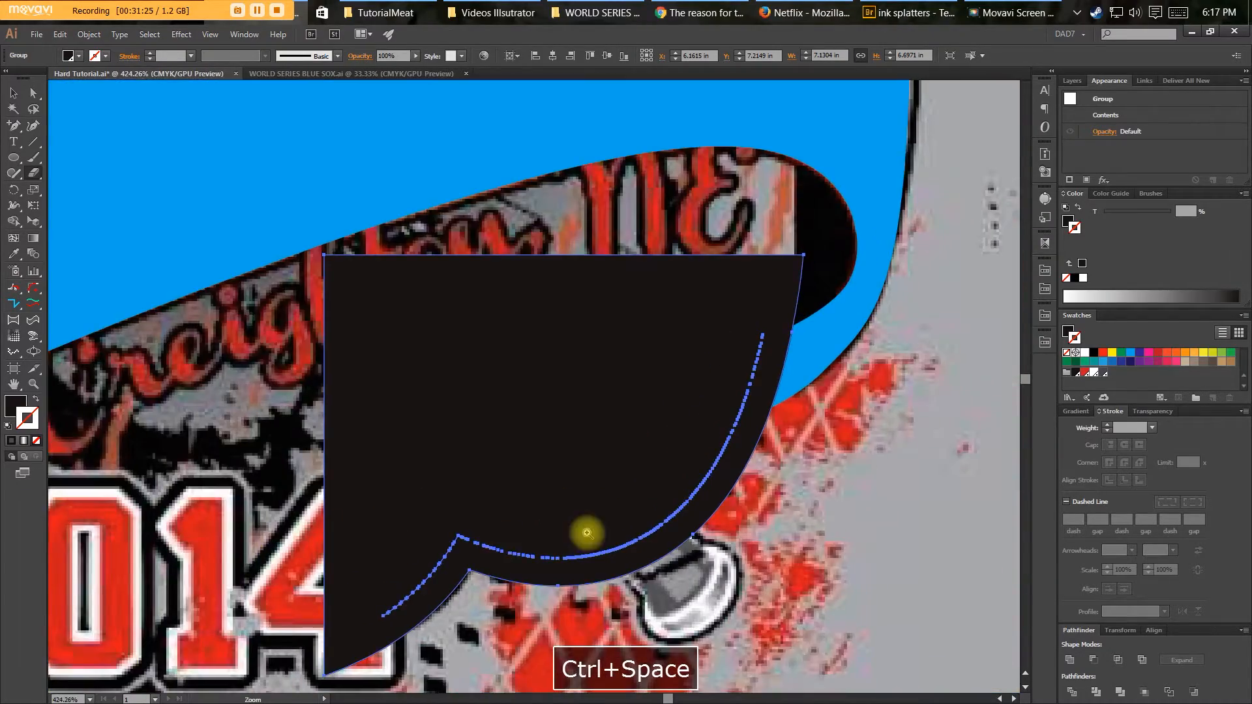
{"action": "left_click_drag", "start_coordinate": [587, 532], "coordinate": [202, 528]}
{"action": "left_click_drag", "start_coordinate": [693, 564], "coordinate": [900, 569]}
{"action": "left_click_drag", "start_coordinate": [571, 515], "coordinate": [1188, 568]}
{"action": "left_click", "coordinate": [1067, 662]}
{"action": "key", "text": "v"}
Subtract the two shield pieces from the blue banner to trim its fold ends along the shield outline, and deselect.
{"action": "left_click_drag", "start_coordinate": [846, 544], "coordinate": [704, 683]}
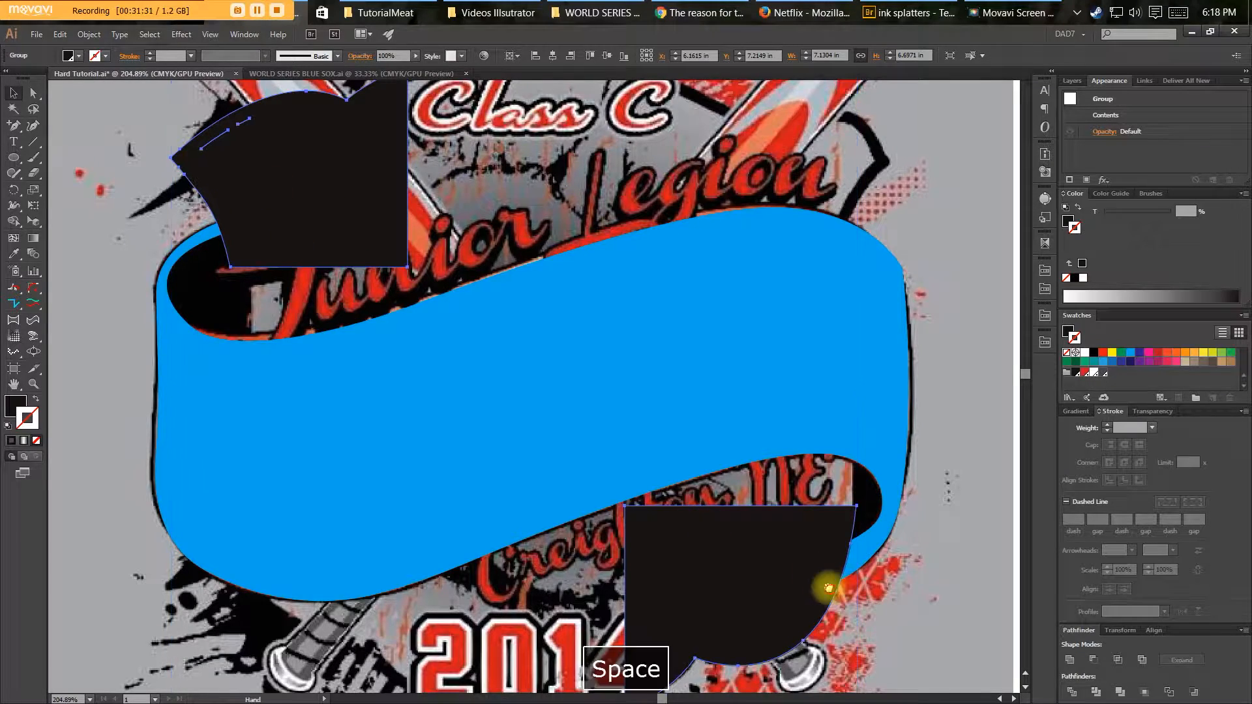
{"action": "left_click_drag", "start_coordinate": [824, 586], "coordinate": [751, 565]}
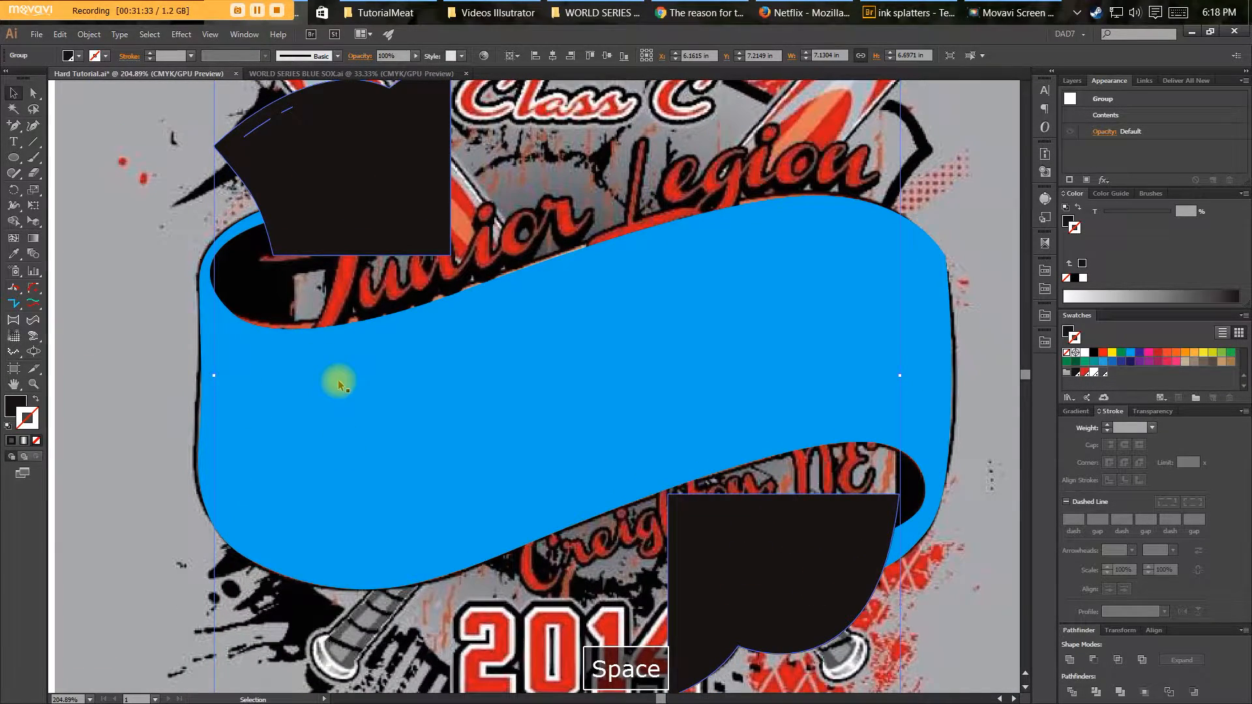
{"action": "left_click_drag", "start_coordinate": [357, 389], "coordinate": [316, 405]}
{"action": "key", "text": "v"}
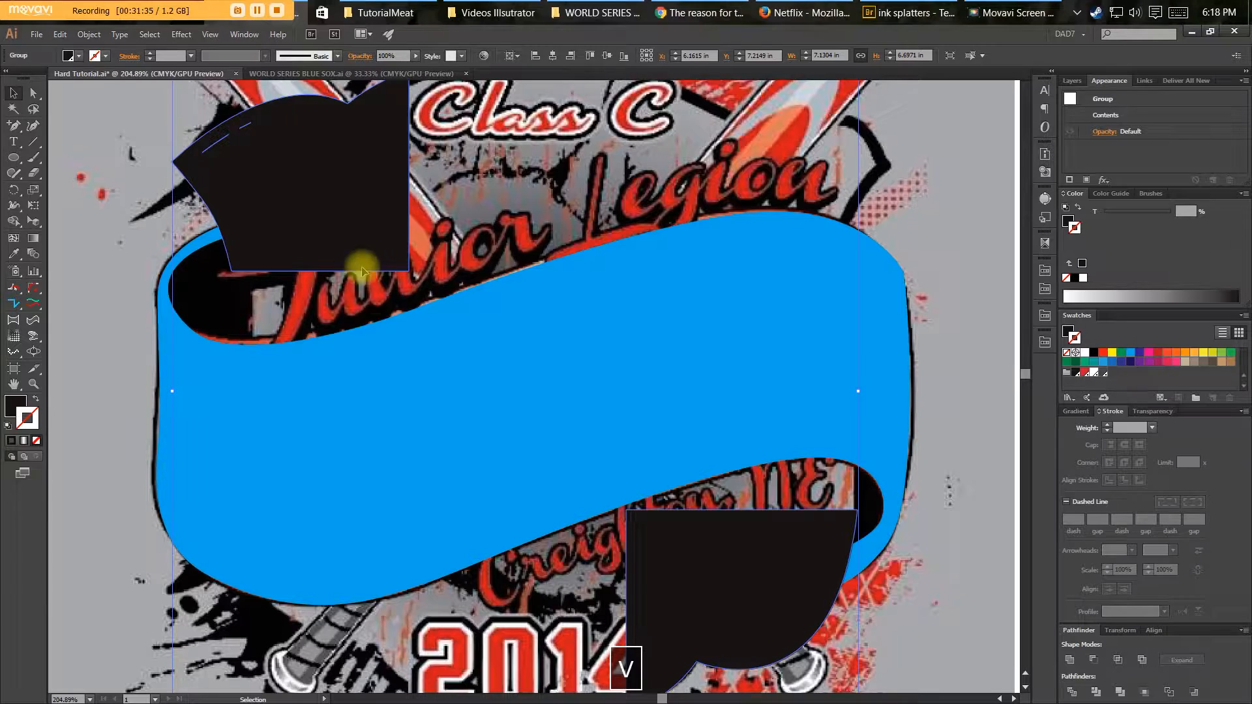
{"action": "left_click", "coordinate": [526, 459], "text": "shift"}
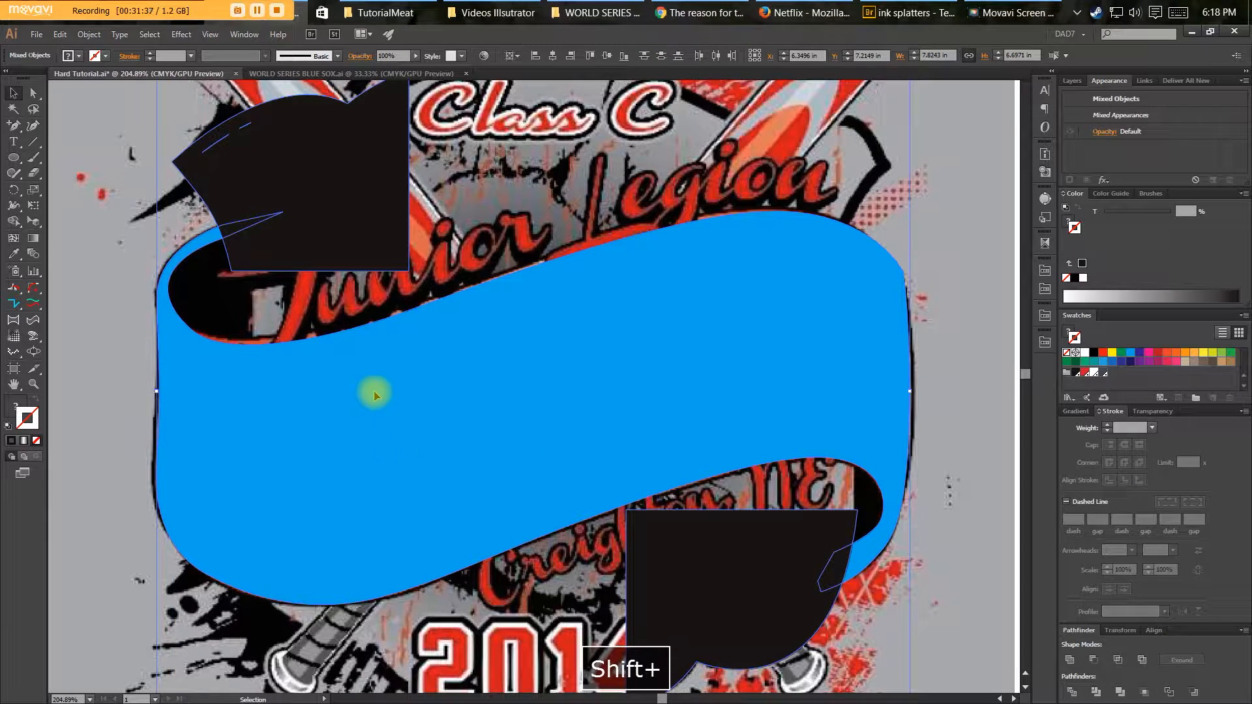
{"action": "left_click", "coordinate": [1094, 661]}
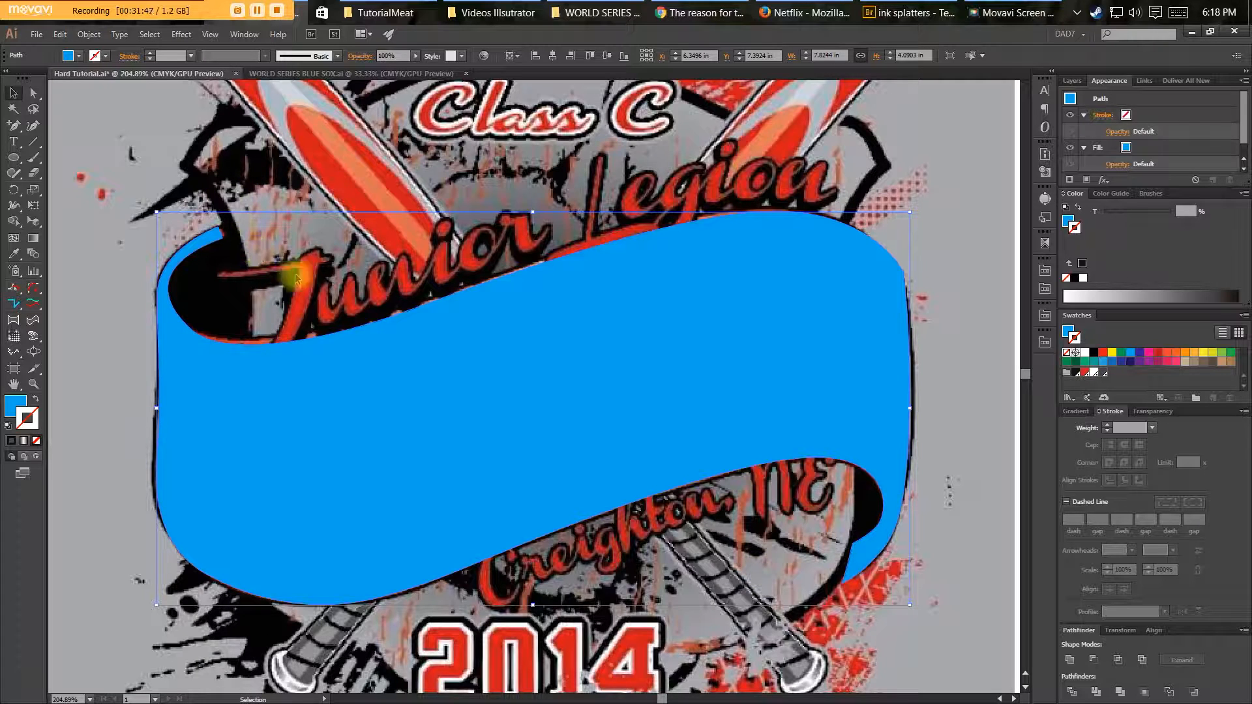
{"action": "left_click", "coordinate": [646, 577]}
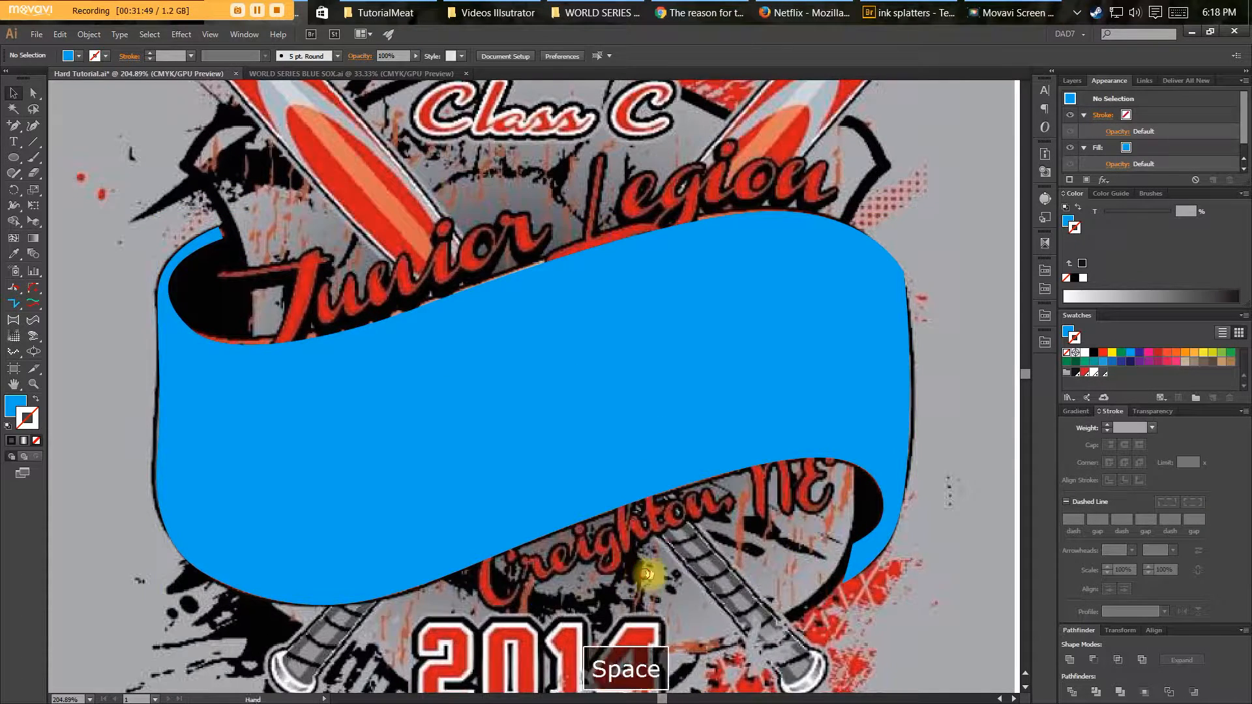
Swap the trimmed banner's blue fill to a stroke and deselect it.
{"action": "left_click_drag", "start_coordinate": [648, 573], "coordinate": [783, 582]}
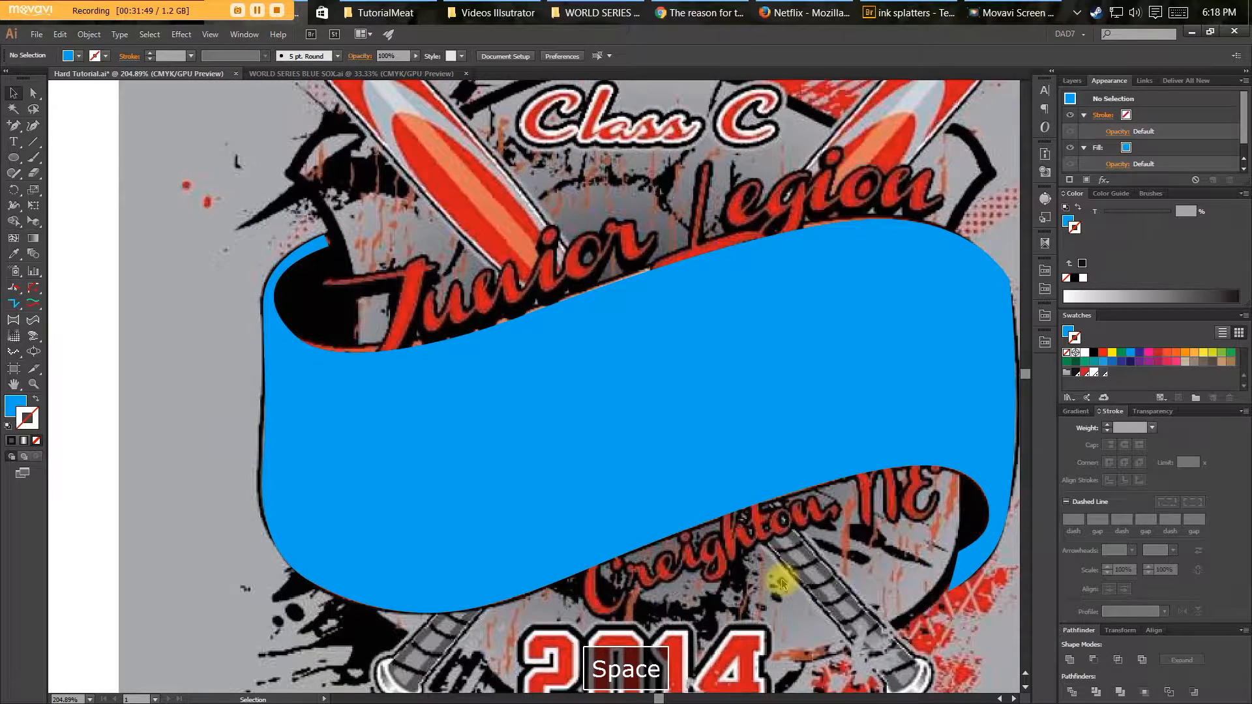
{"action": "left_click", "coordinate": [678, 451]}
{"action": "key", "text": "shift+x"}
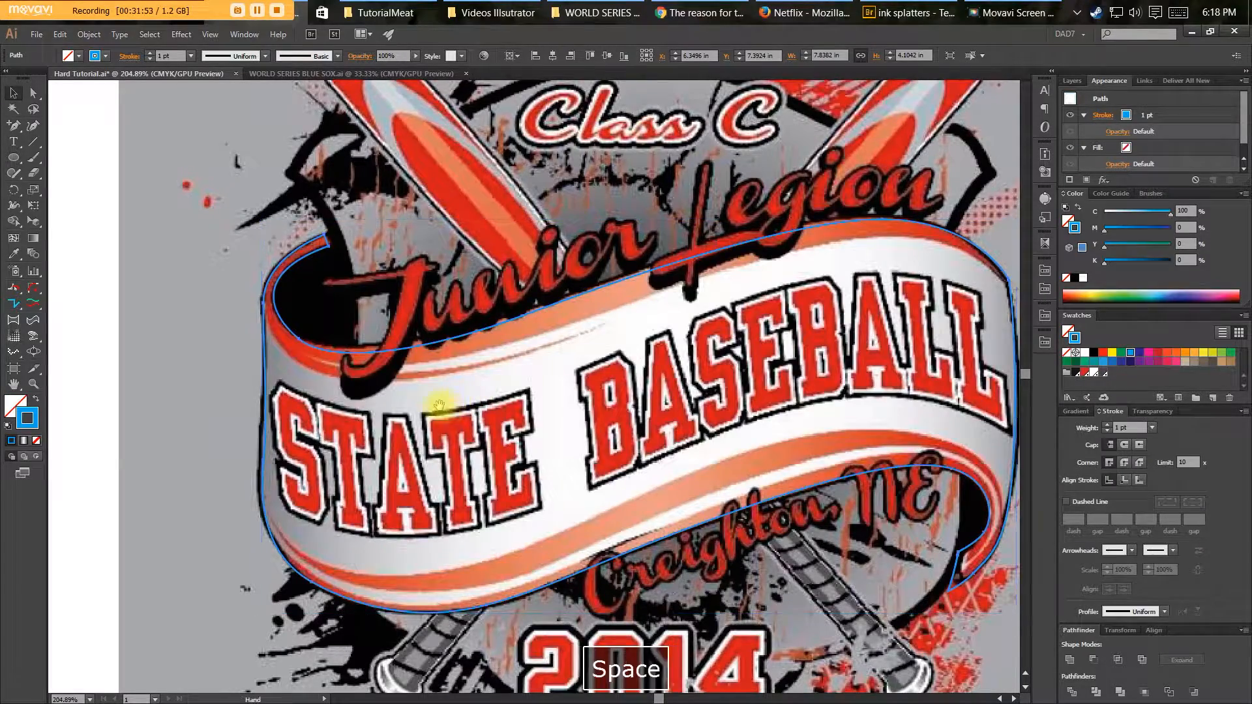
{"action": "left_click_drag", "start_coordinate": [339, 403], "coordinate": [403, 422]}
{"action": "key", "text": "ctrl+plus"}
{"action": "left_click_drag", "start_coordinate": [269, 389], "coordinate": [283, 393]}
{"action": "key", "text": "v"}
{"action": "left_click", "coordinate": [183, 300]}
Trace the upper stripe's lower edge from outside the banner's left side to its pointed tip, and curve back along the white gap.
{"action": "key", "text": "p"}
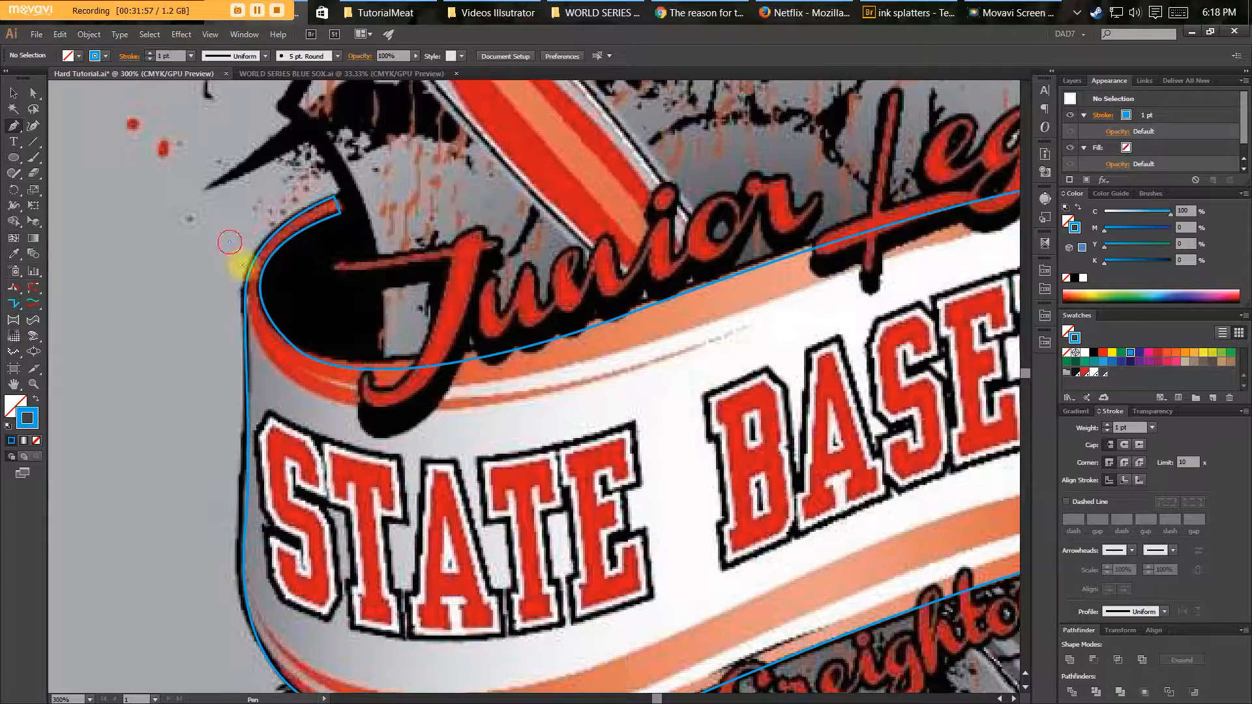
{"action": "left_click", "coordinate": [229, 242]}
{"action": "left_click_drag", "start_coordinate": [316, 396], "coordinate": [393, 434]}
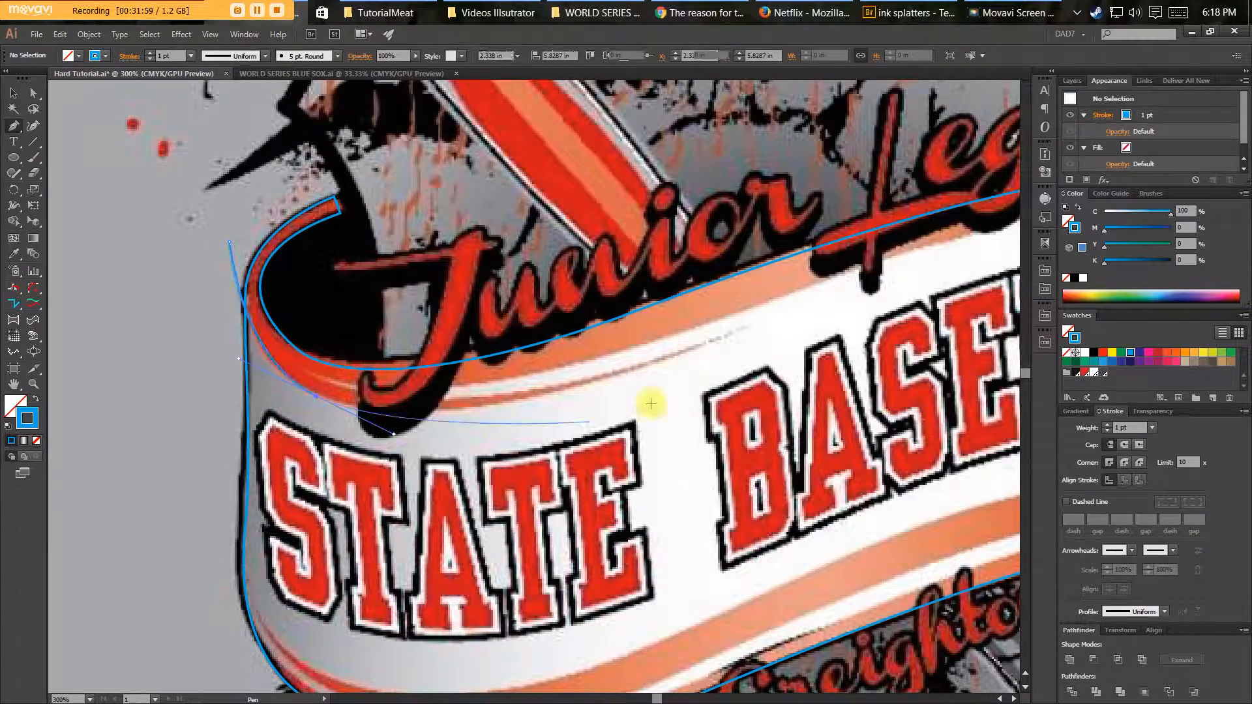
{"action": "left_click_drag", "start_coordinate": [753, 326], "coordinate": [926, 246]}
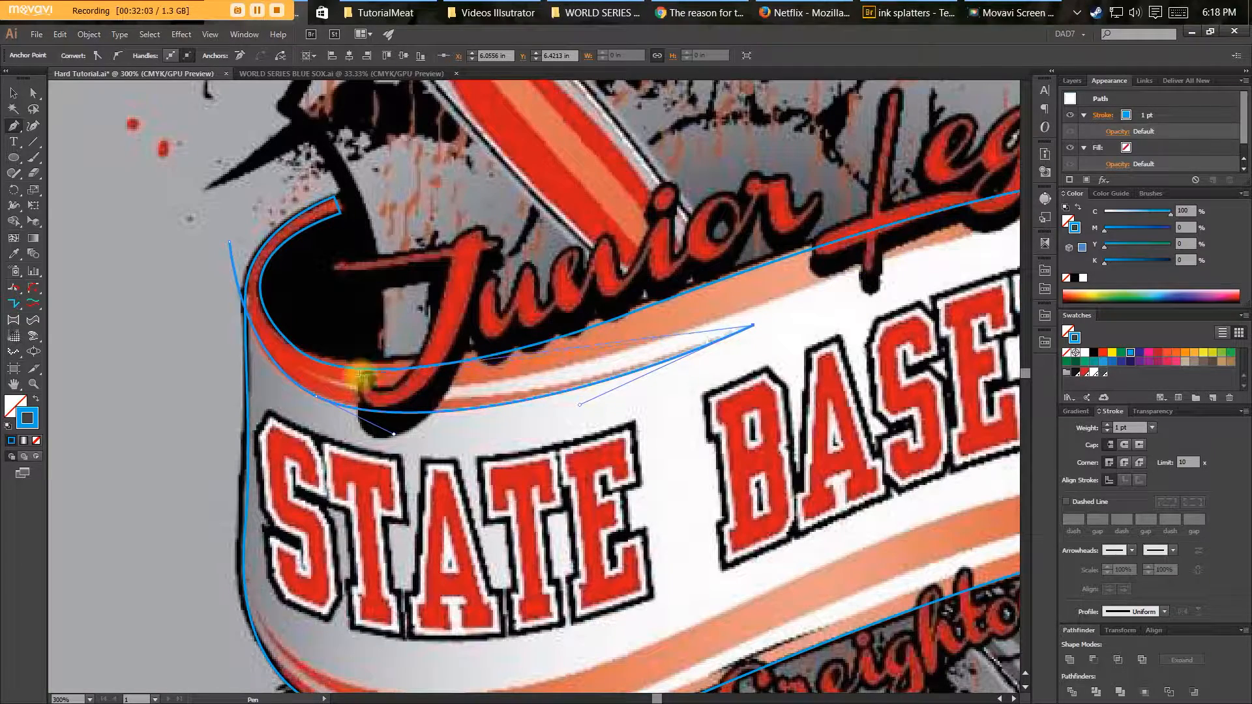
{"action": "key", "text": "ctrl+z"}
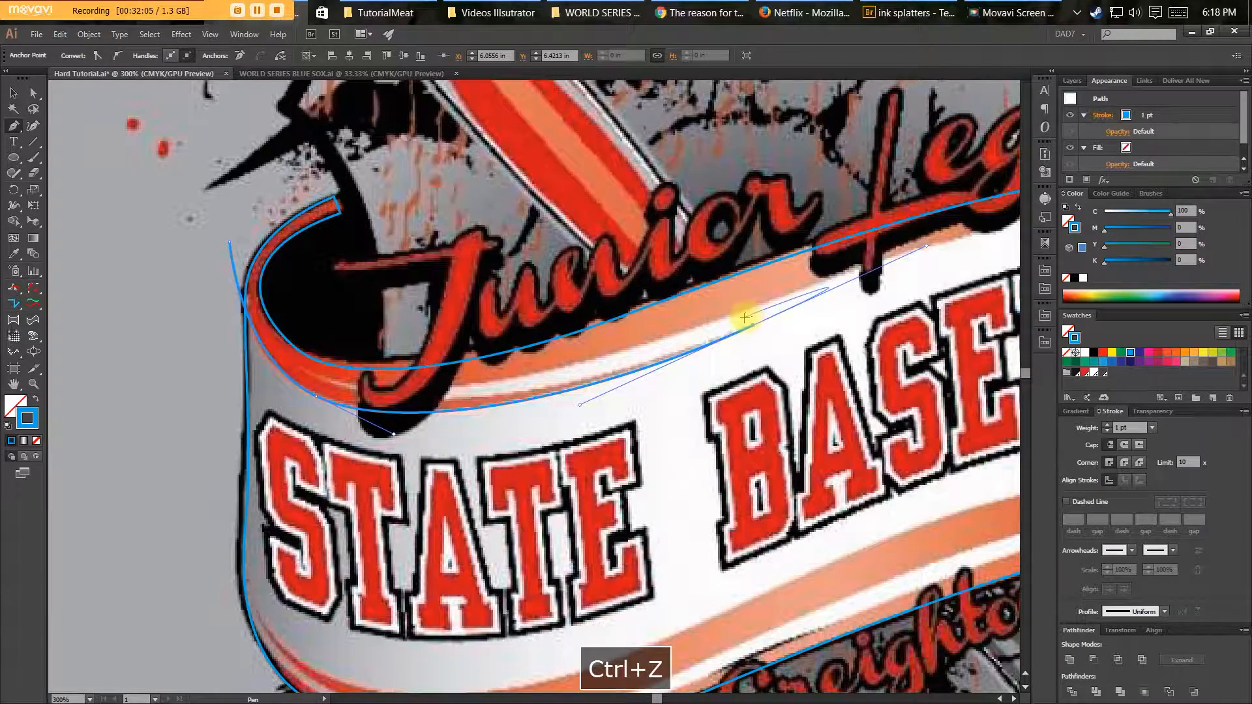
{"action": "left_click_drag", "start_coordinate": [236, 352], "coordinate": [128, 290]}
{"action": "key", "text": "ctrl+z"}
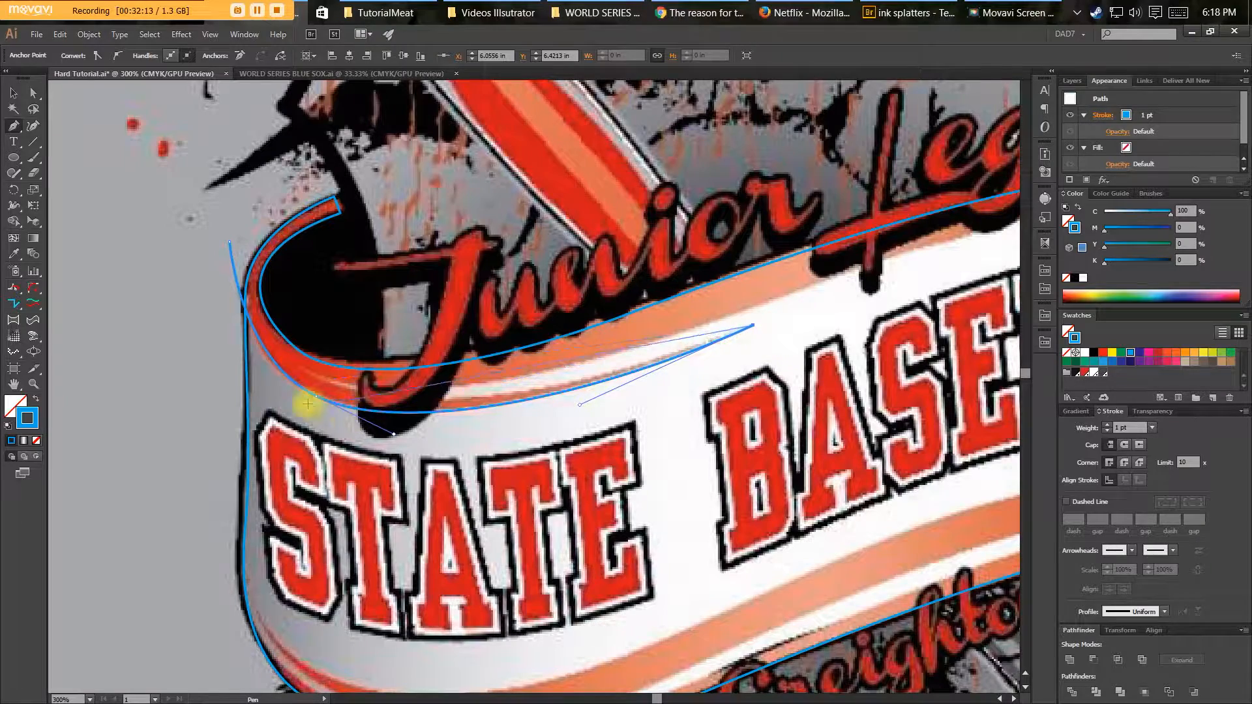
{"action": "left_click_drag", "start_coordinate": [305, 370], "coordinate": [165, 285]}
{"action": "left_click", "coordinate": [305, 370]}
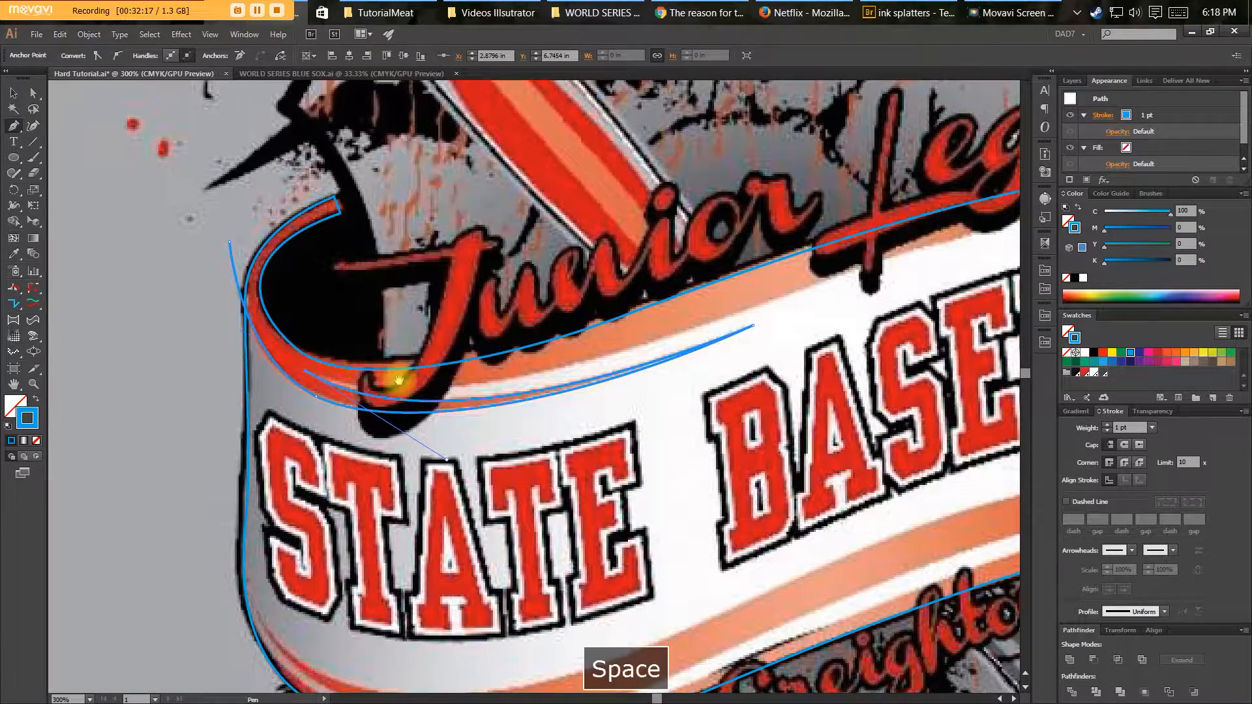
Continue the upper stripe path past the banner's right side, close it above the banner, and swap its stroke to fill.
{"action": "key", "text": "space"}
{"action": "left_click_drag", "start_coordinate": [404, 383], "coordinate": [208, 352]}
{"action": "left_click_drag", "start_coordinate": [503, 301], "coordinate": [389, 294]}
{"action": "key", "text": "space"}
{"action": "left_click_drag", "start_coordinate": [552, 266], "coordinate": [684, 241]}
{"action": "left_click_drag", "start_coordinate": [826, 351], "coordinate": [880, 428]}
{"action": "left_click_drag", "start_coordinate": [562, 174], "coordinate": [997, 274]}
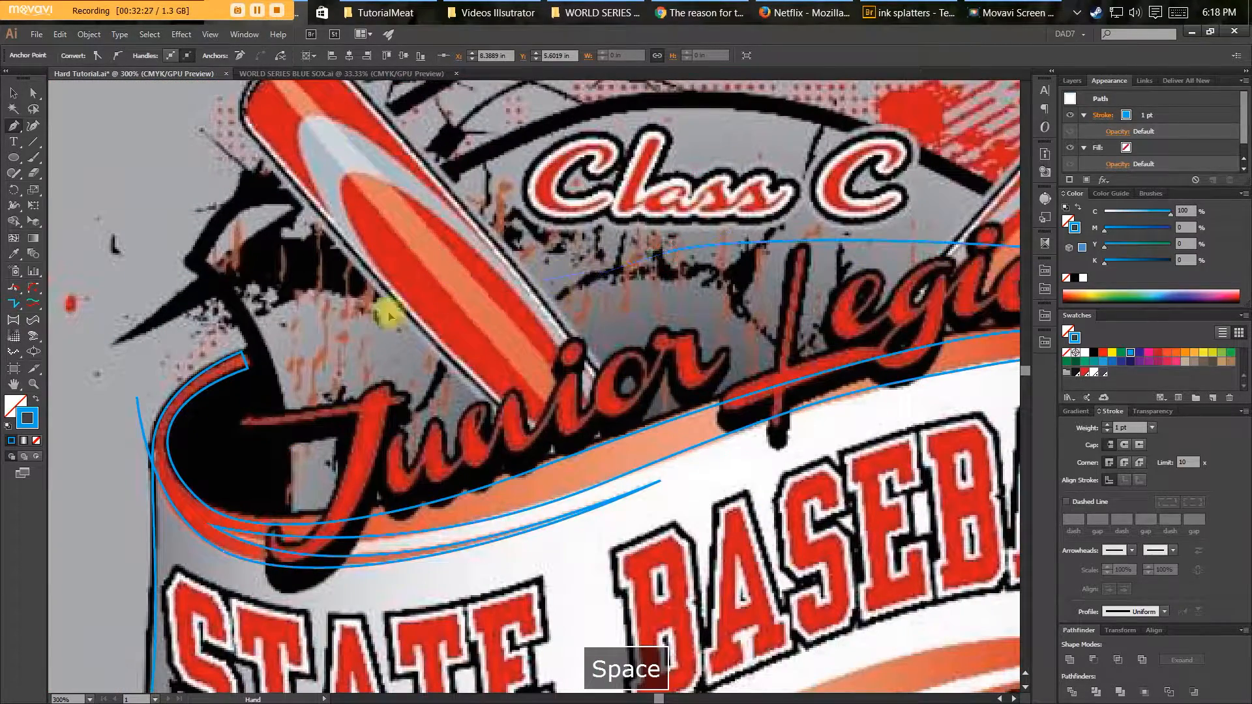
{"action": "left_click", "coordinate": [136, 397]}
{"action": "key", "text": "v"}
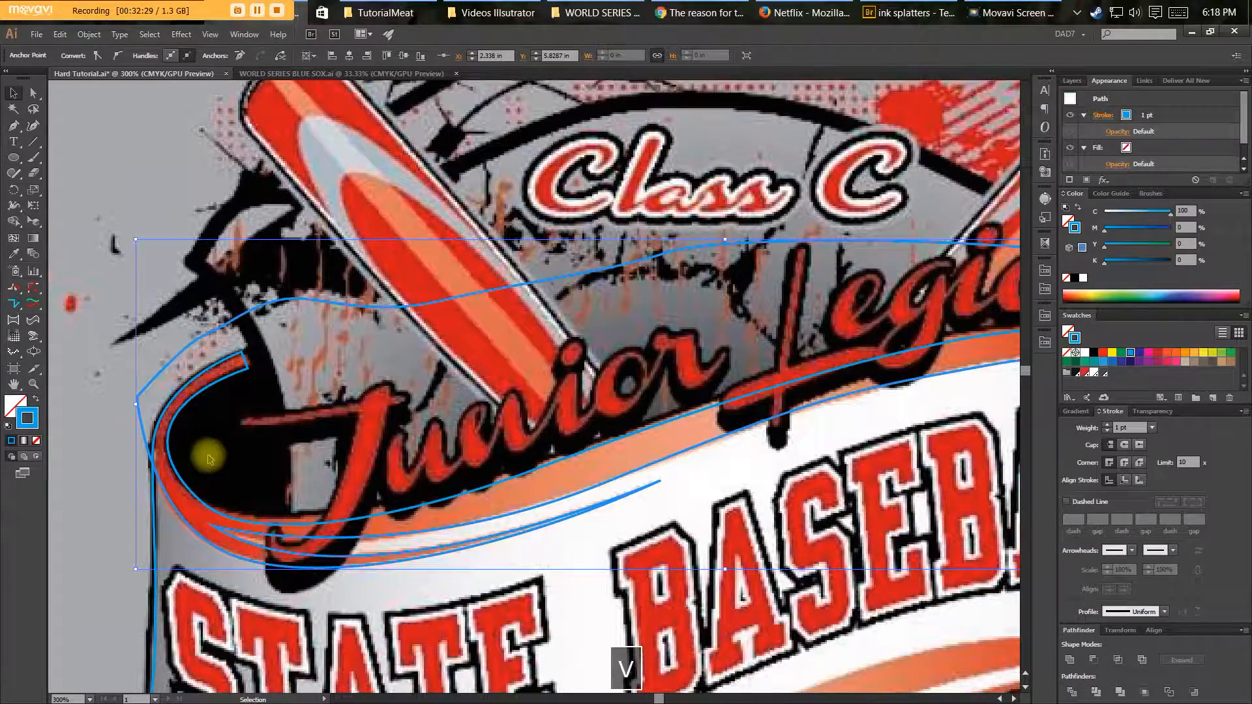
{"action": "key", "text": "shift+x"}
Trace the wide lower stripe's upper edge from the banner's left side around the lower-right fold, and swap the path's fill to stroke.
{"action": "left_click_drag", "start_coordinate": [493, 487], "coordinate": [303, 199]}
{"action": "left_click_drag", "start_coordinate": [299, 564], "coordinate": [470, 449]}
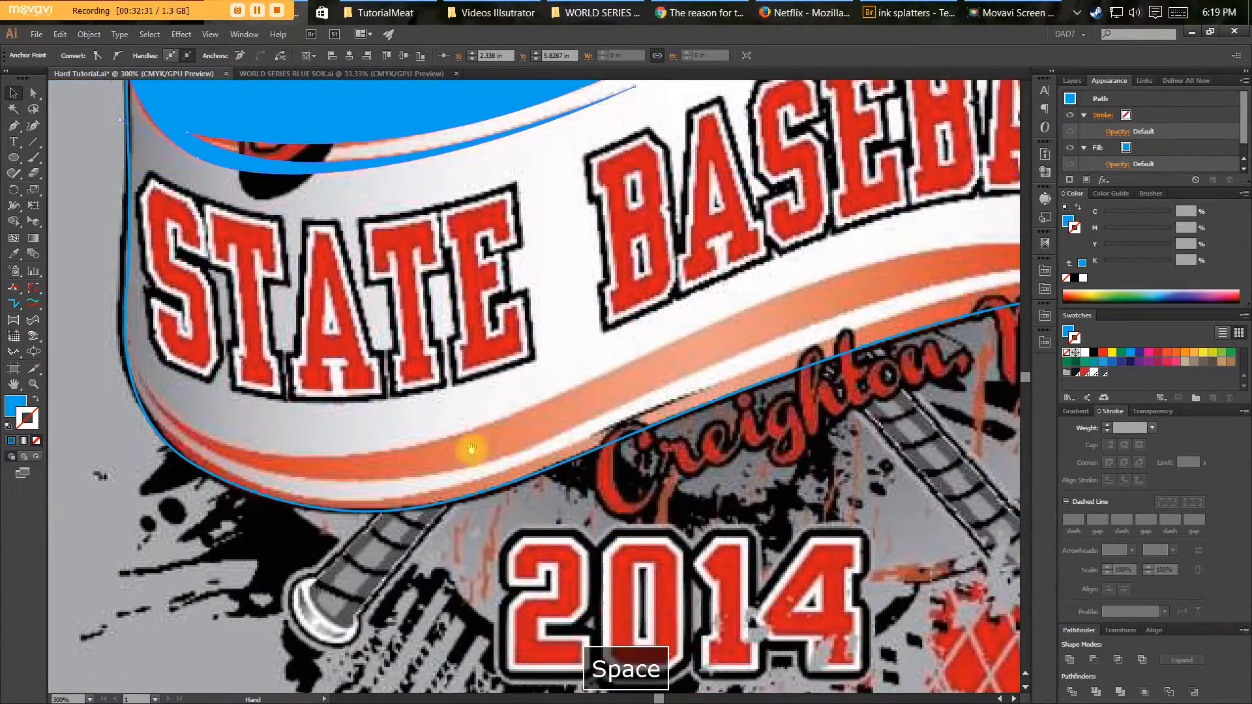
{"action": "key", "text": "p"}
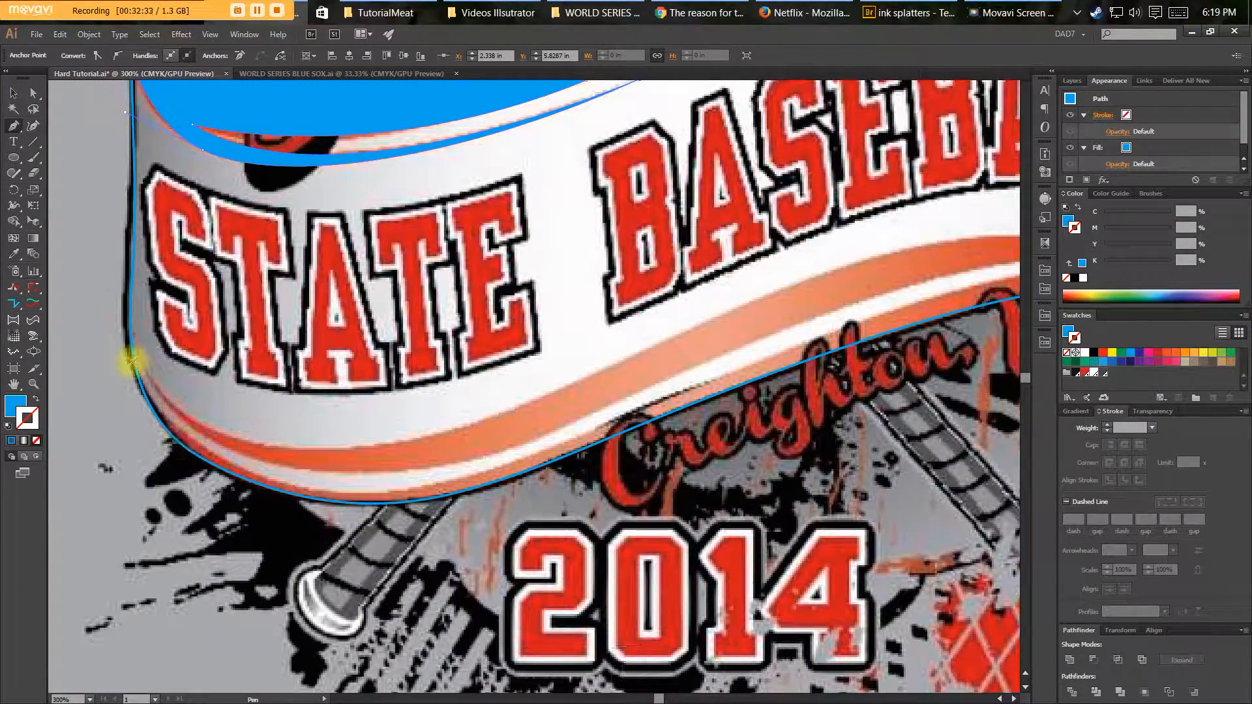
{"action": "left_click_drag", "start_coordinate": [326, 448], "coordinate": [458, 438]}
{"action": "left_click_drag", "start_coordinate": [597, 347], "coordinate": [447, 366]}
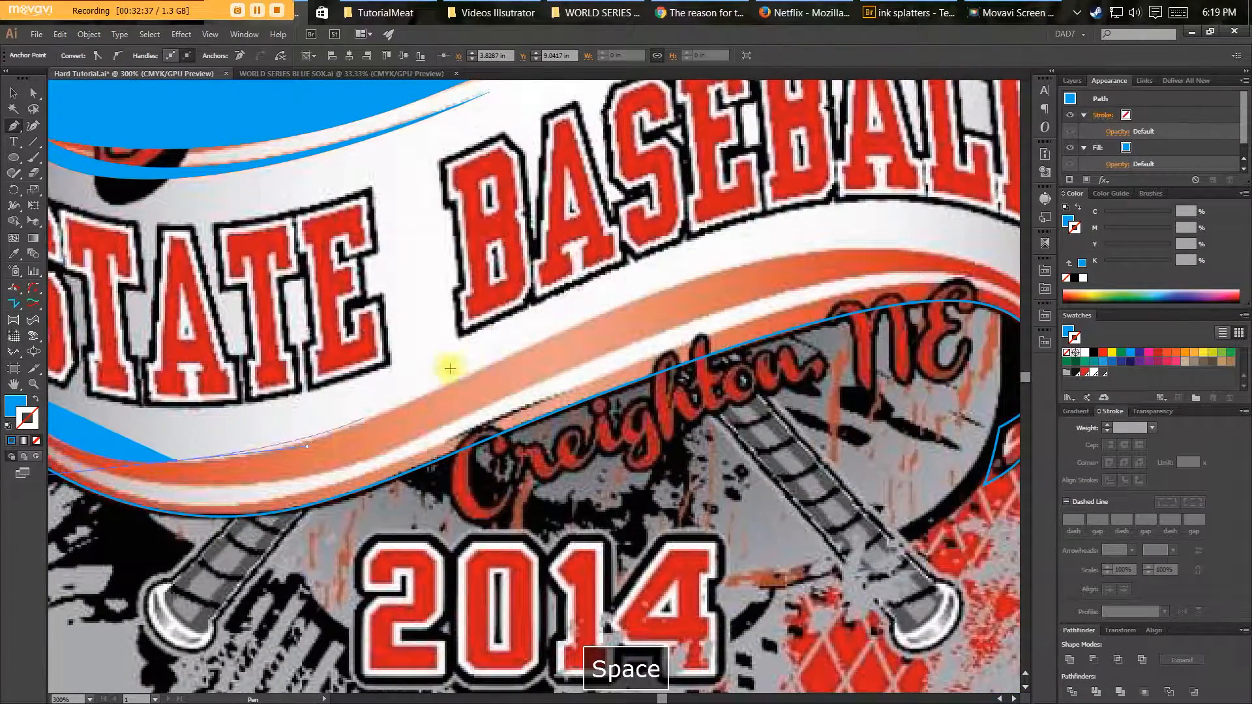
{"action": "left_click_drag", "start_coordinate": [549, 340], "coordinate": [723, 263]}
{"action": "left_click_drag", "start_coordinate": [722, 264], "coordinate": [545, 306]}
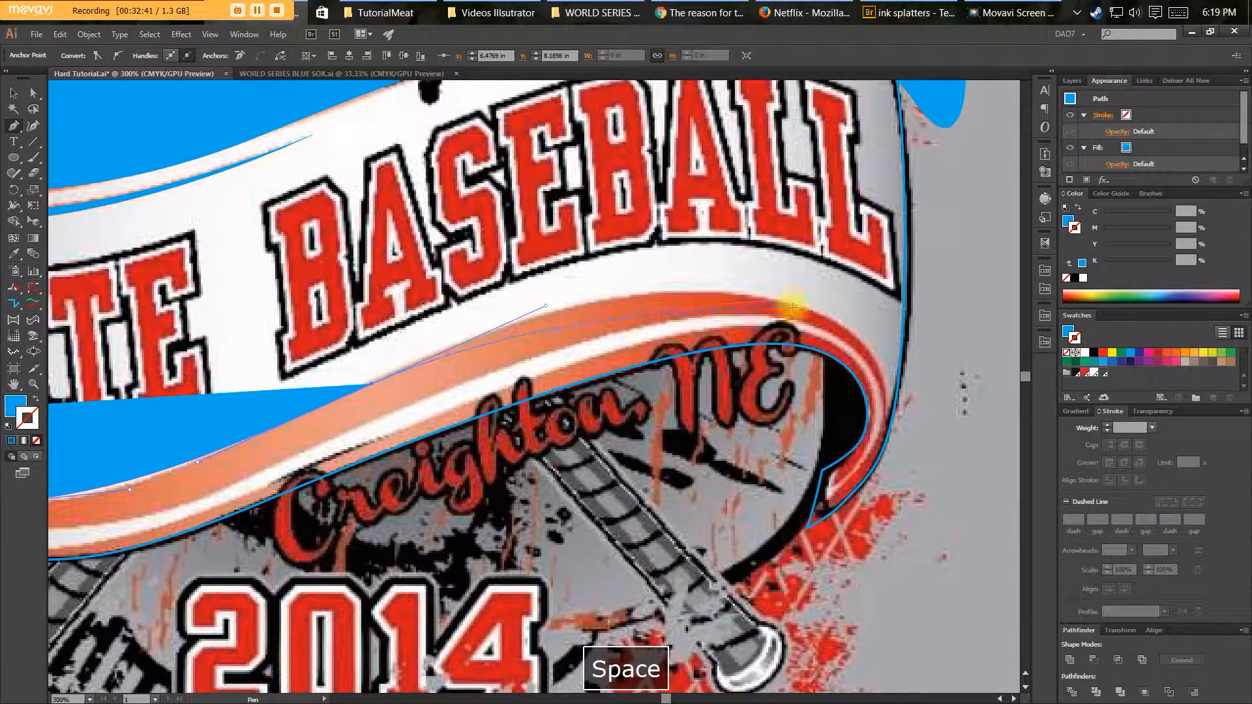
{"action": "left_click_drag", "start_coordinate": [802, 303], "coordinate": [940, 346]}
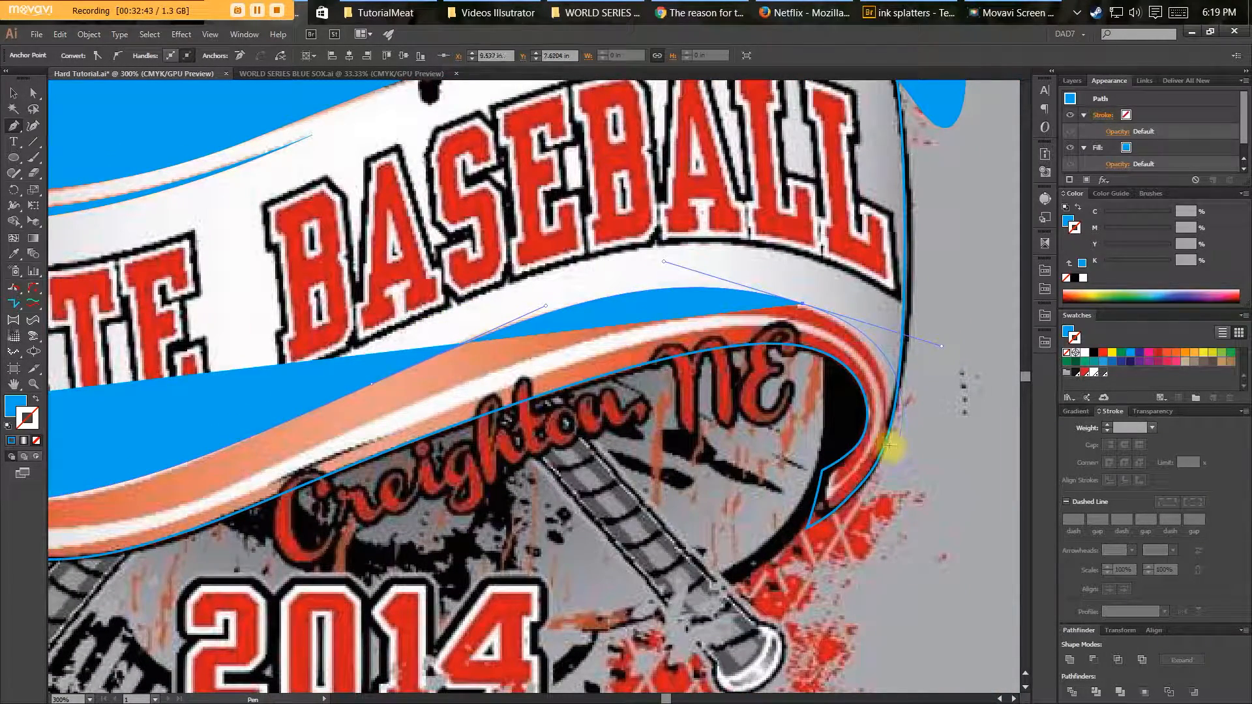
{"action": "mouse_move", "coordinate": [869, 501]}
{"action": "left_mouse_down"}
{"action": "mouse_move", "coordinate": [777, 551]}
{"action": "mouse_move", "coordinate": [779, 535]}
{"action": "mouse_move", "coordinate": [841, 501]}
{"action": "mouse_move", "coordinate": [880, 450]}
{"action": "mouse_move", "coordinate": [880, 389]}
{"action": "left_mouse_up"}
{"action": "key", "text": "shift+x"}
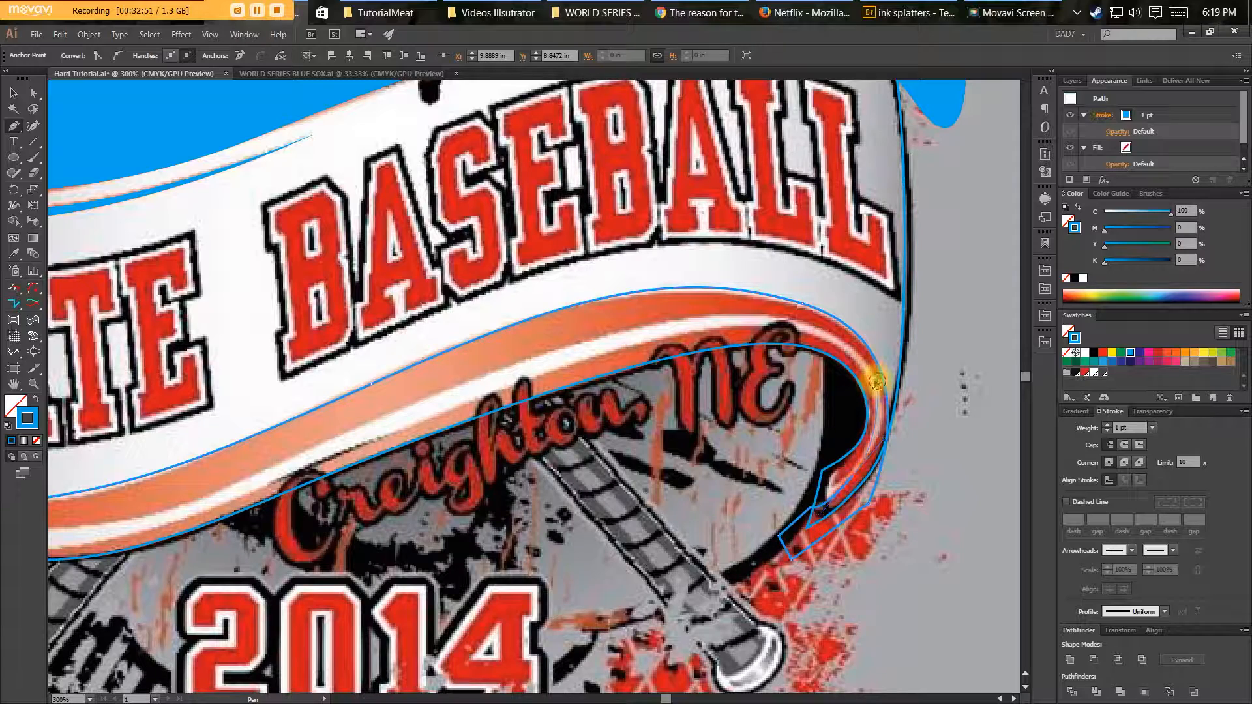
Trace the wide lower stripe's bottom edge back to the starting point, close the path, and swap its stroke to fill.
{"action": "left_click_drag", "start_coordinate": [706, 317], "coordinate": [888, 286]}
{"action": "key", "text": "space"}
{"action": "left_click_drag", "start_coordinate": [519, 459], "coordinate": [371, 505]}
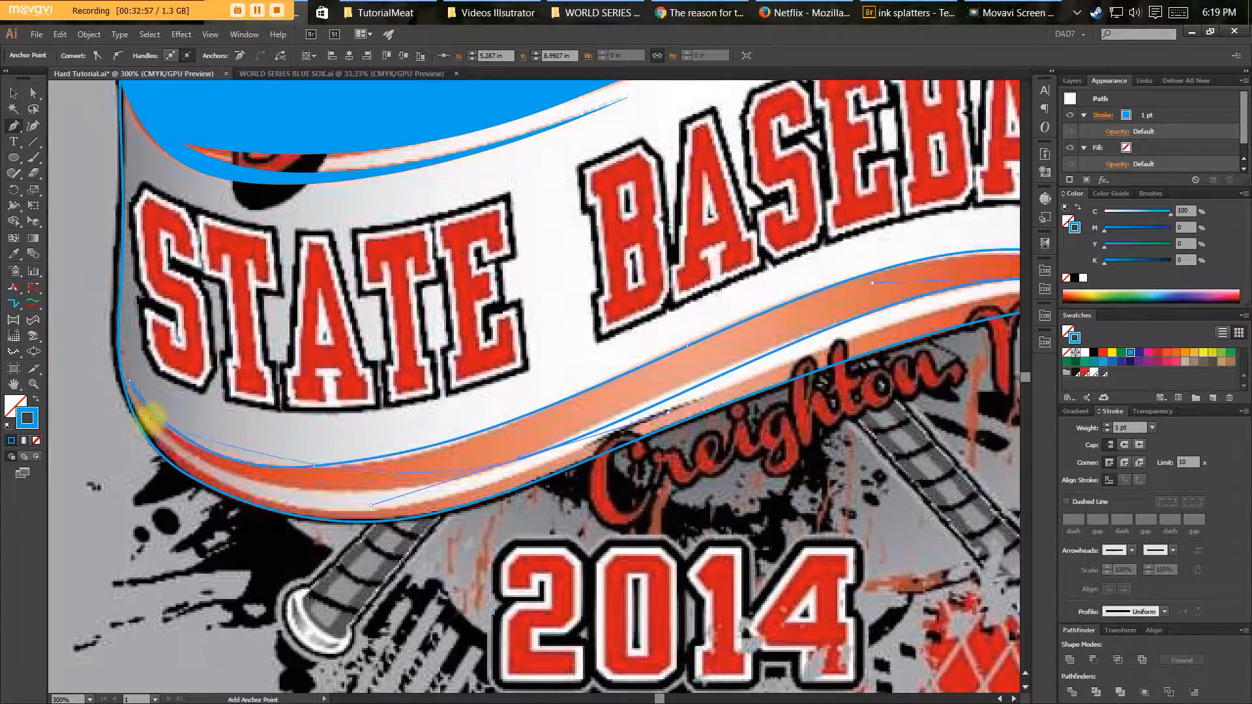
{"action": "left_click", "coordinate": [130, 382]}
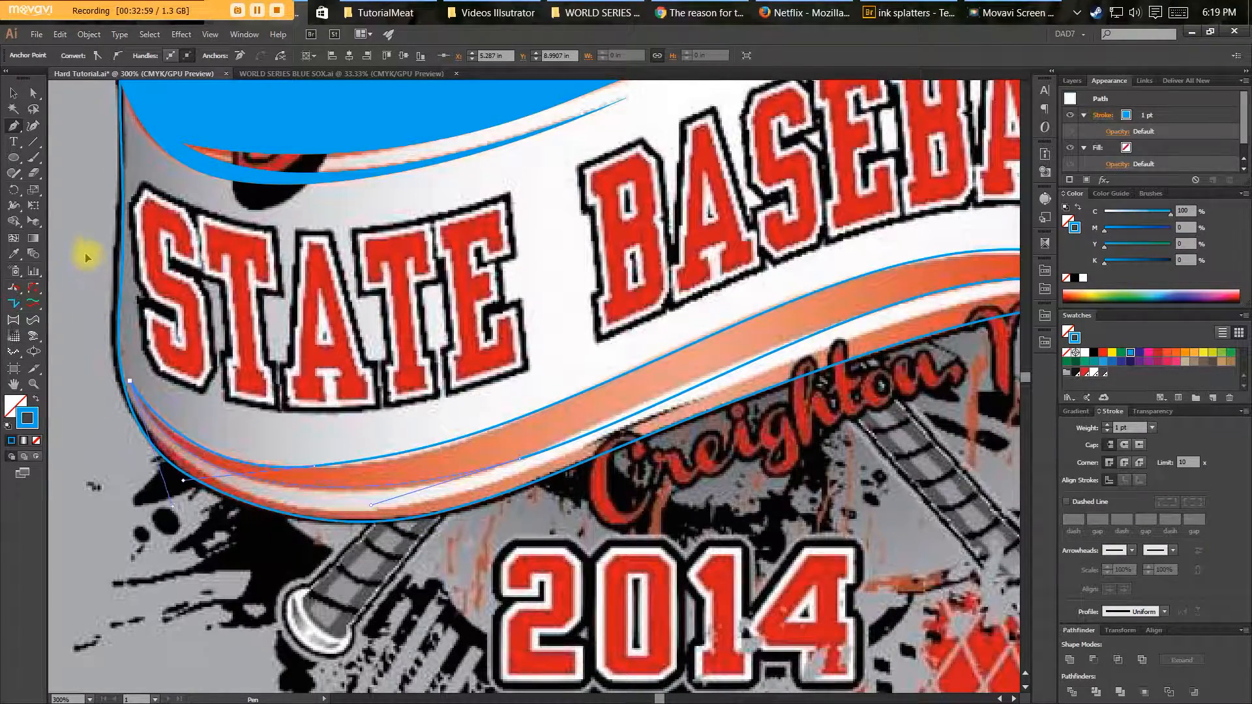
{"action": "key", "text": "space"}
{"action": "left_click_drag", "start_coordinate": [290, 437], "coordinate": [404, 384]}
{"action": "key", "text": "shift+x"}
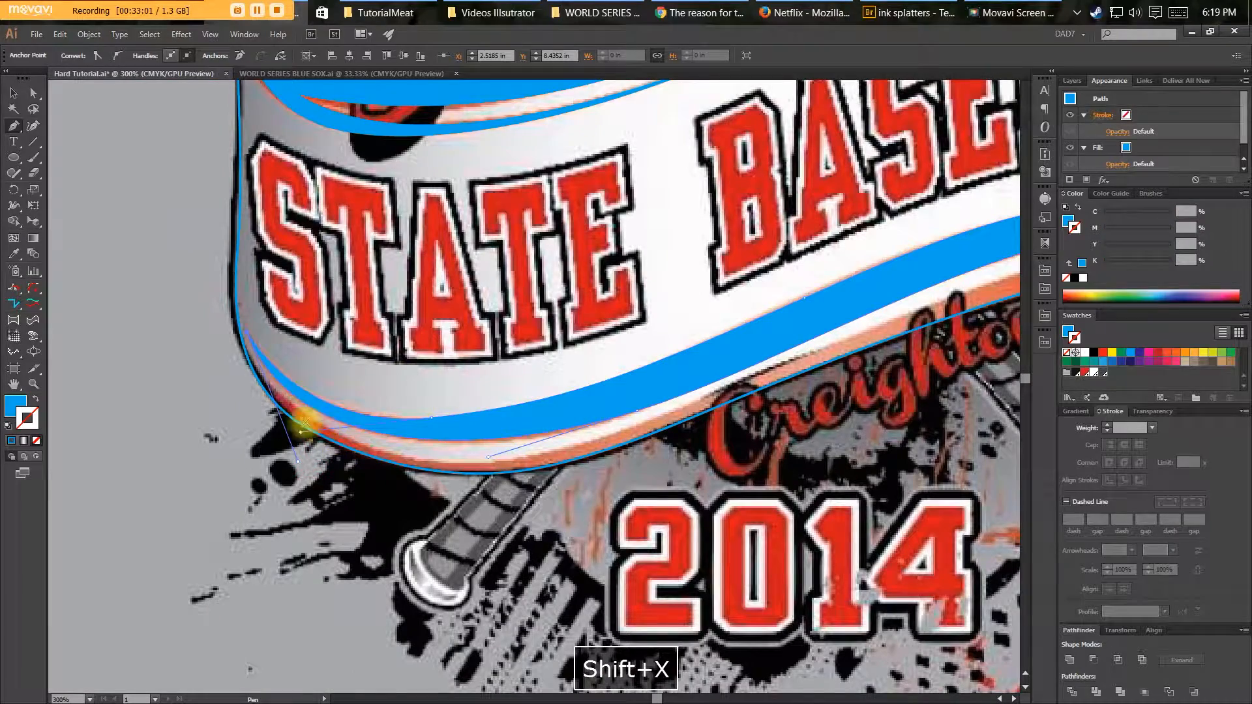
Trace the narrow bottom stripe's upper edge from outside the banner's left side along the white gap and around the lower-right fold.
{"action": "left_click", "coordinate": [230, 363]}
{"action": "left_click_drag", "start_coordinate": [329, 447], "coordinate": [344, 438]}
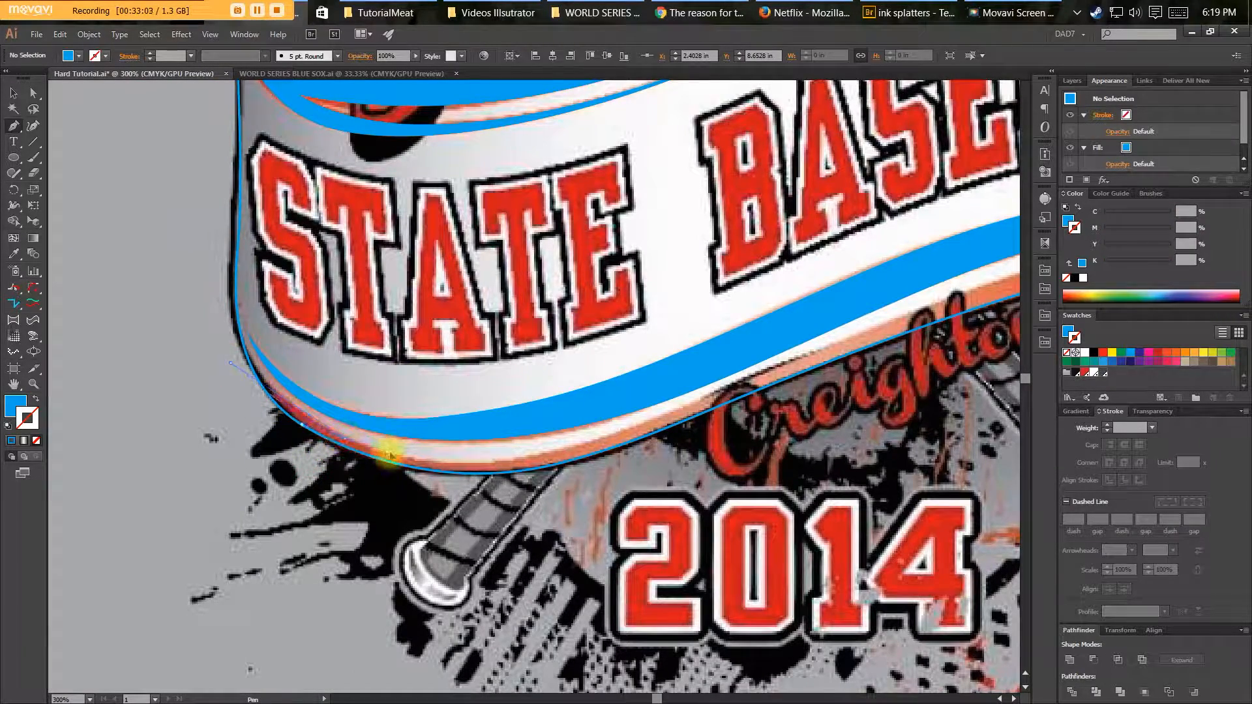
{"action": "left_click", "coordinate": [400, 471]}
{"action": "left_click_drag", "start_coordinate": [695, 402], "coordinate": [442, 464]}
{"action": "key", "text": "space"}
{"action": "left_click_drag", "start_coordinate": [783, 371], "coordinate": [888, 356]}
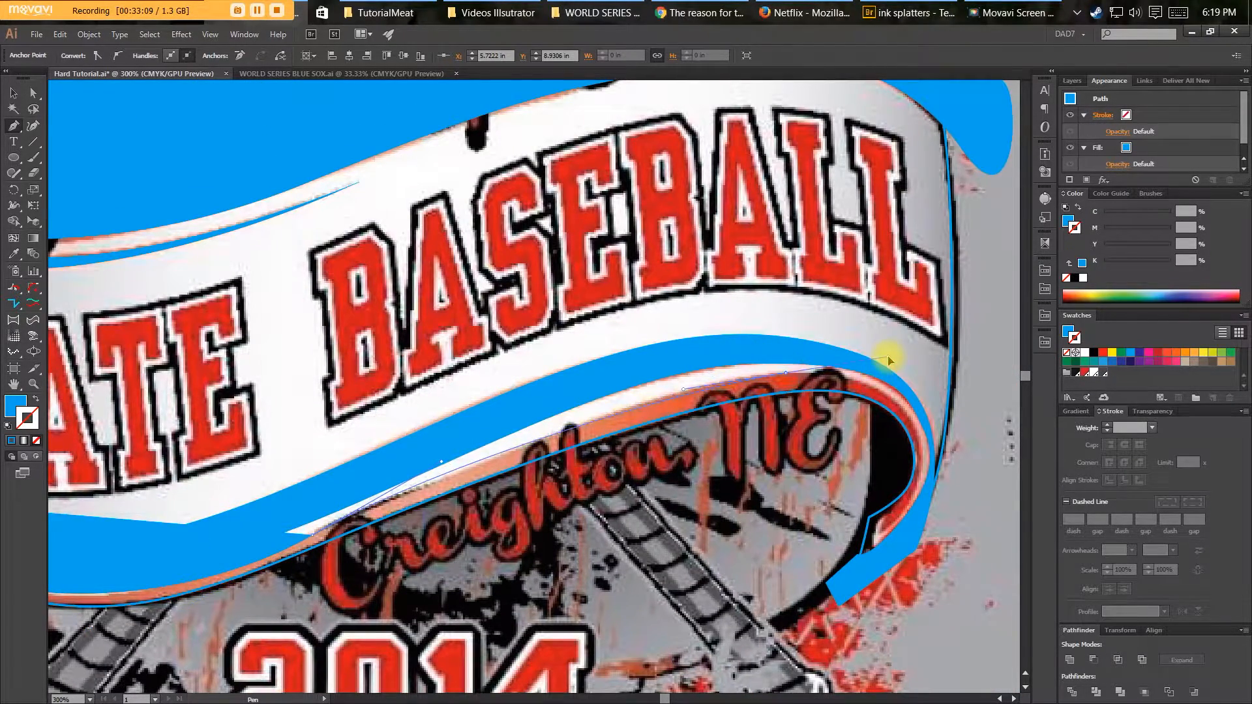
{"action": "left_click", "coordinate": [924, 468]}
{"action": "left_click_drag", "start_coordinate": [844, 548], "coordinate": [787, 569]}
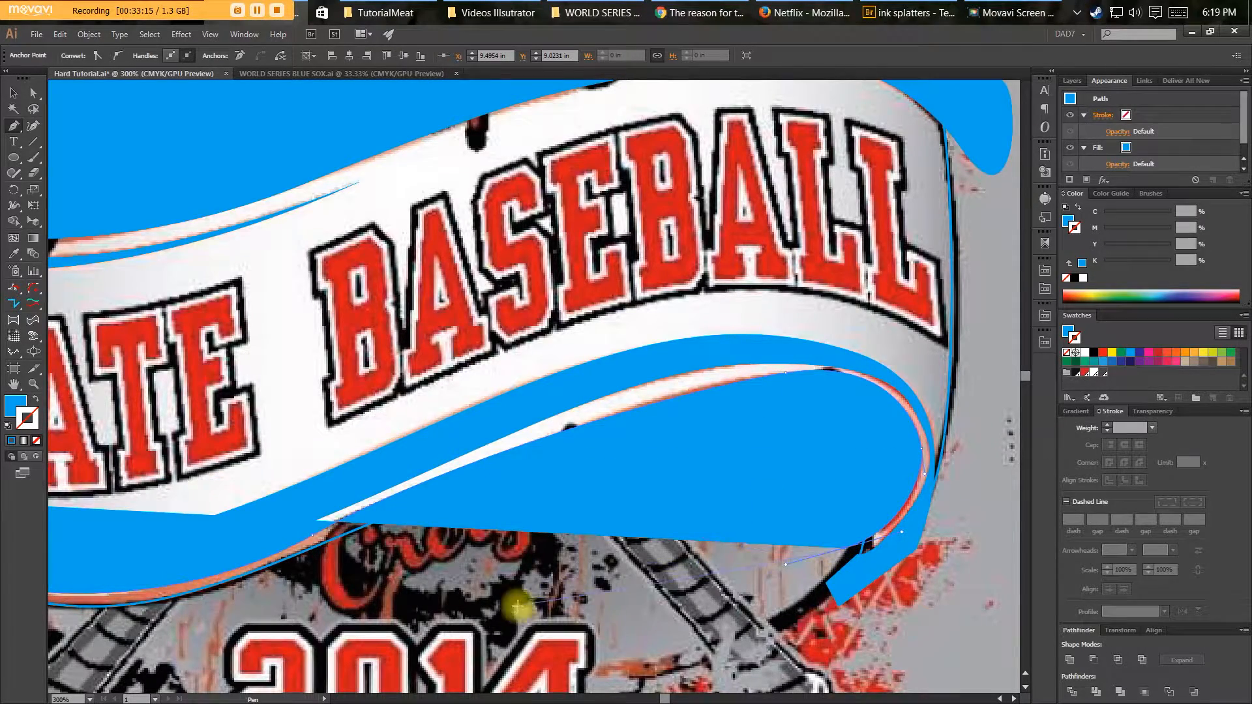
Carry the narrow bottom stripe's path back beneath the banner and close it at its starting point outside the left side.
{"action": "key", "text": "space"}
{"action": "left_click_drag", "start_coordinate": [215, 671], "coordinate": [532, 585]}
{"action": "left_click", "coordinate": [519, 587]}
{"action": "left_click_drag", "start_coordinate": [310, 601], "coordinate": [286, 594]}
{"action": "left_click_drag", "start_coordinate": [233, 544], "coordinate": [206, 525]}
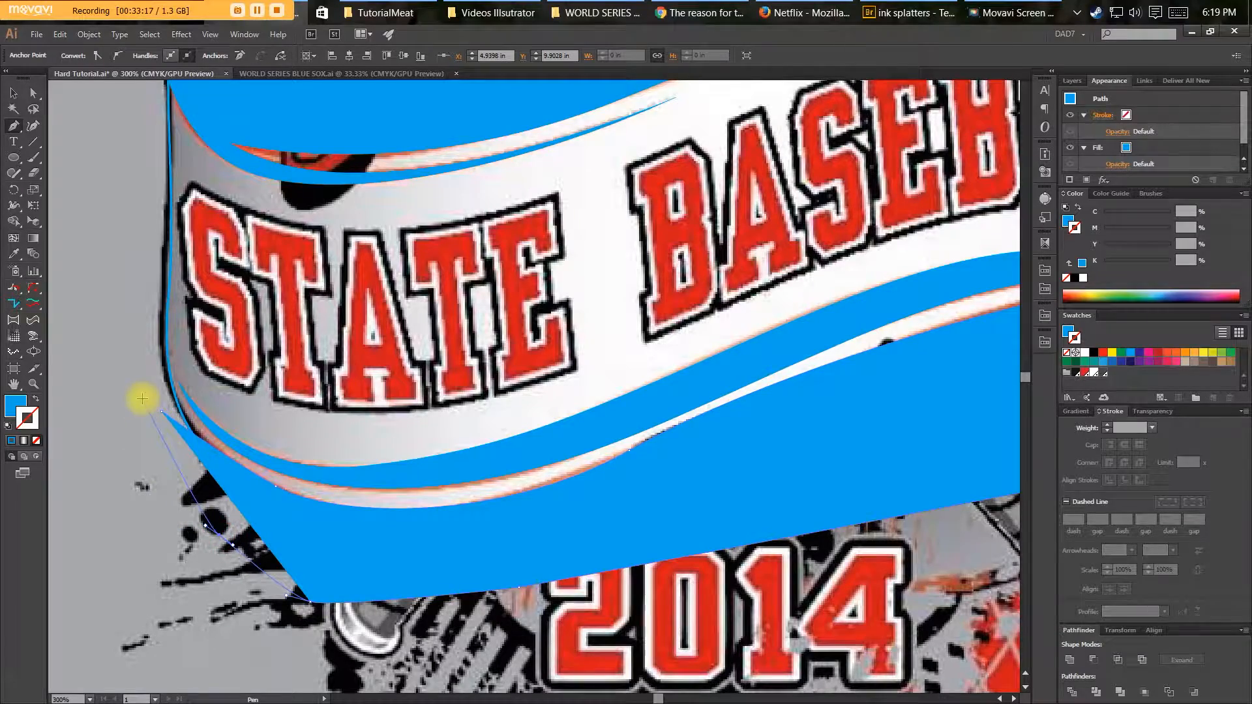
{"action": "left_click", "coordinate": [158, 413]}
{"action": "key", "text": "v"}
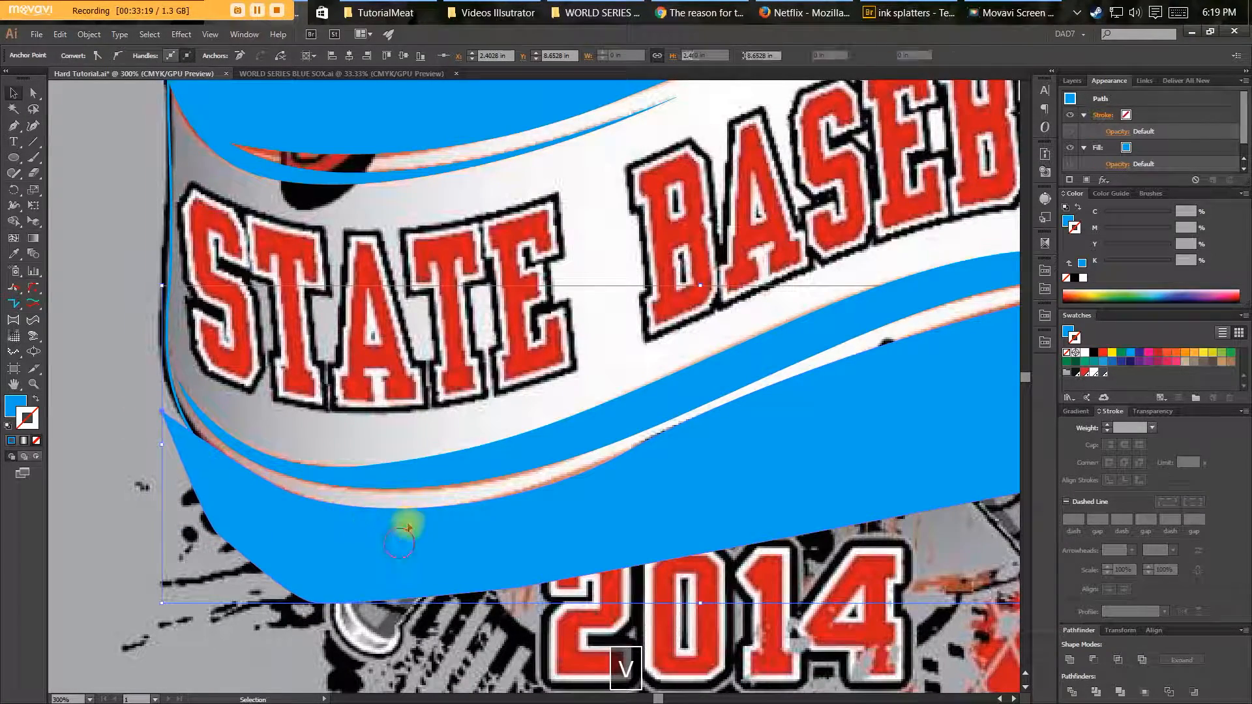
Group the three blue stripe shapes: the upper stripe, the wide lower stripe and the narrow bottom stripe.
{"action": "left_click", "coordinate": [425, 522], "text": "shift"}
{"action": "left_click_drag", "start_coordinate": [504, 373], "coordinate": [413, 483]}
{"action": "key", "text": "ctrl+minus"}
{"action": "left_click", "coordinate": [443, 246], "text": "shift"}
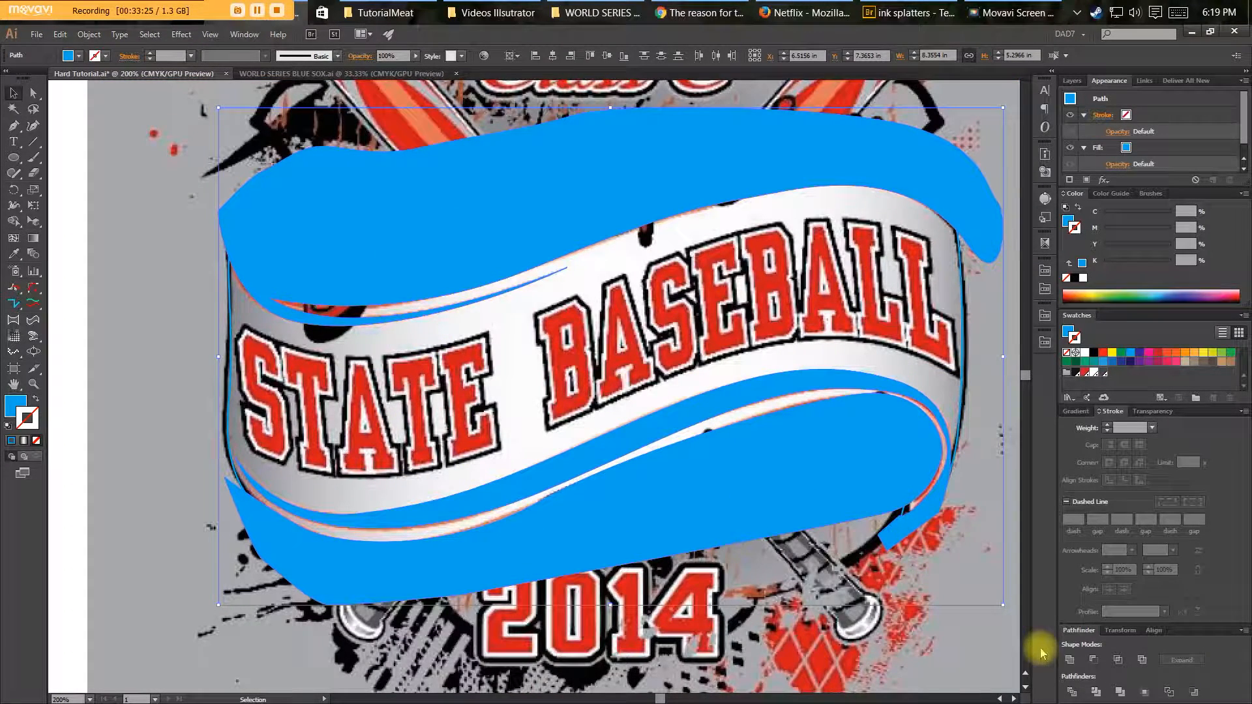
{"action": "key", "text": "ctrl+g"}
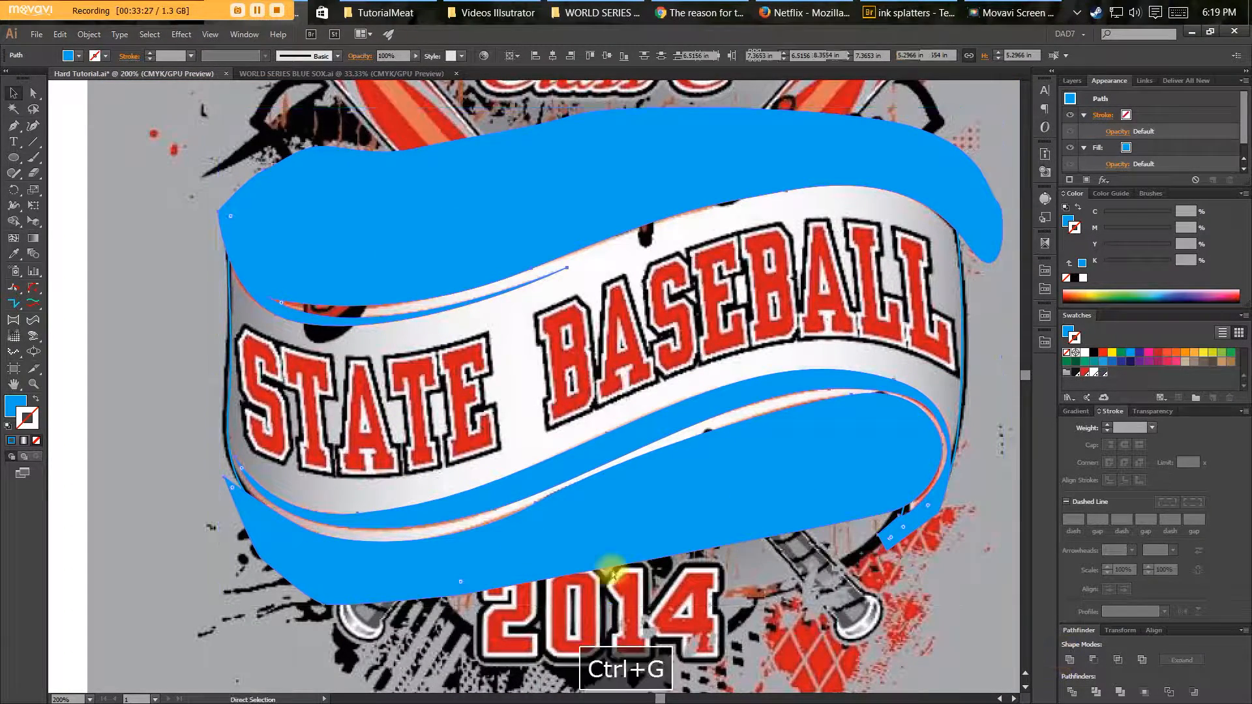
{"action": "key", "text": "v"}
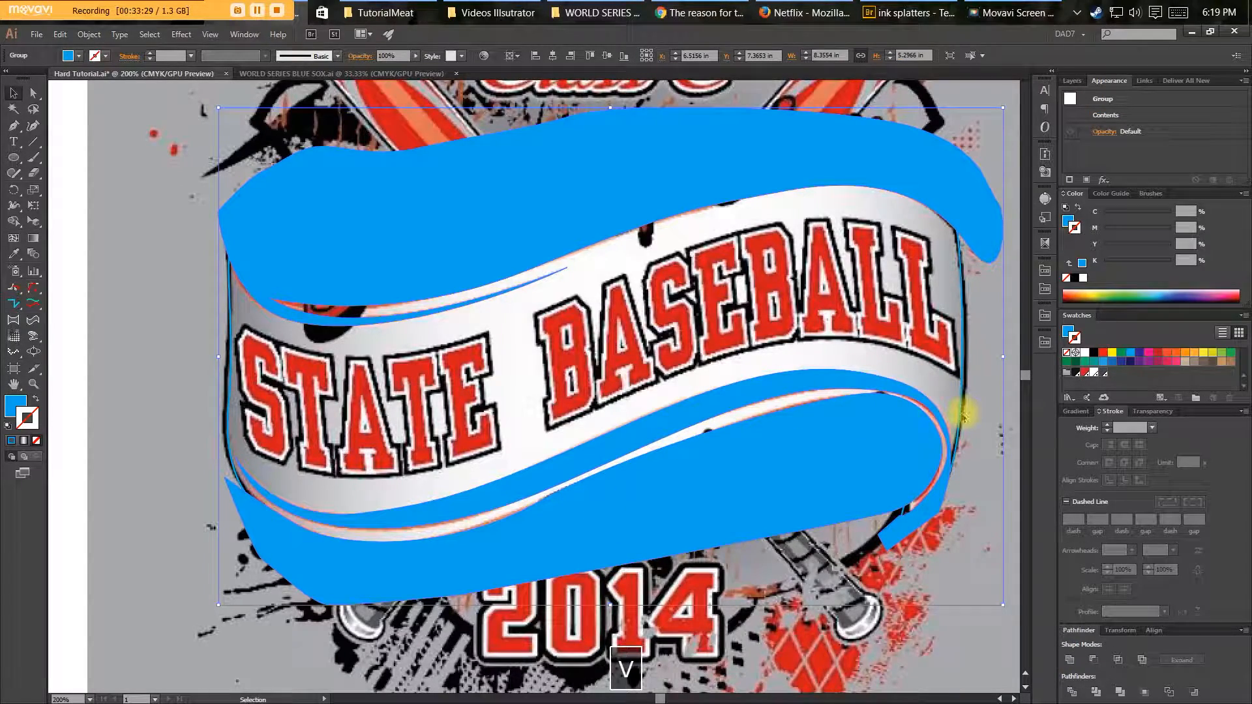
Paste a copy of the banner outline in front, intersect it with the stripe group, and expand the result into a compound path.
{"action": "left_click", "coordinate": [962, 415]}
{"action": "key", "text": "space"}
{"action": "left_click_drag", "start_coordinate": [660, 282], "coordinate": [597, 295]}
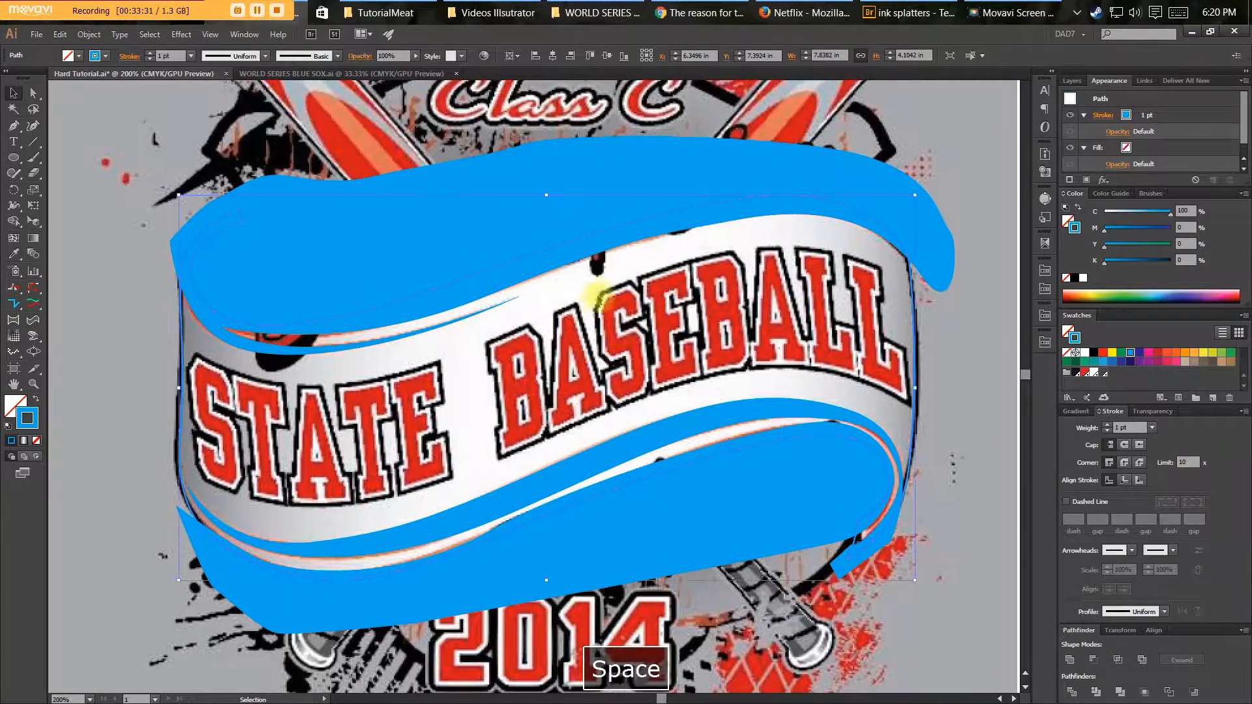
{"action": "key", "text": "ctrl+f"}
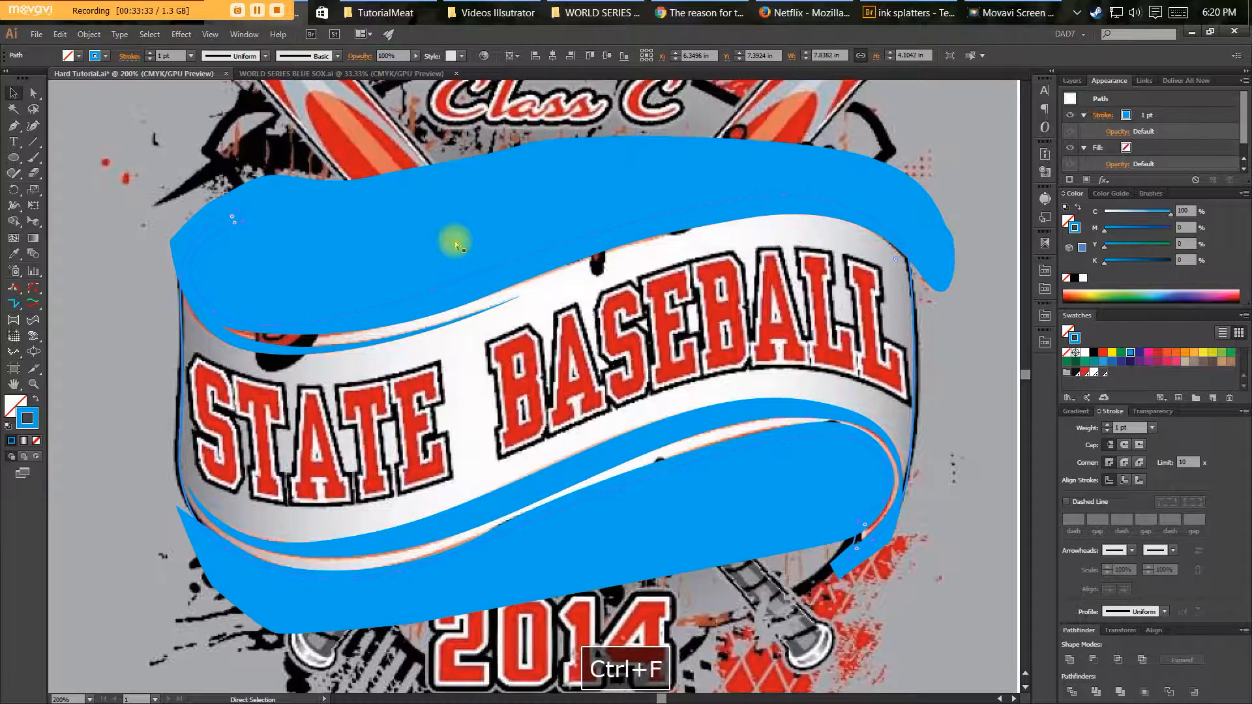
{"action": "left_click", "coordinate": [447, 237], "text": "shift"}
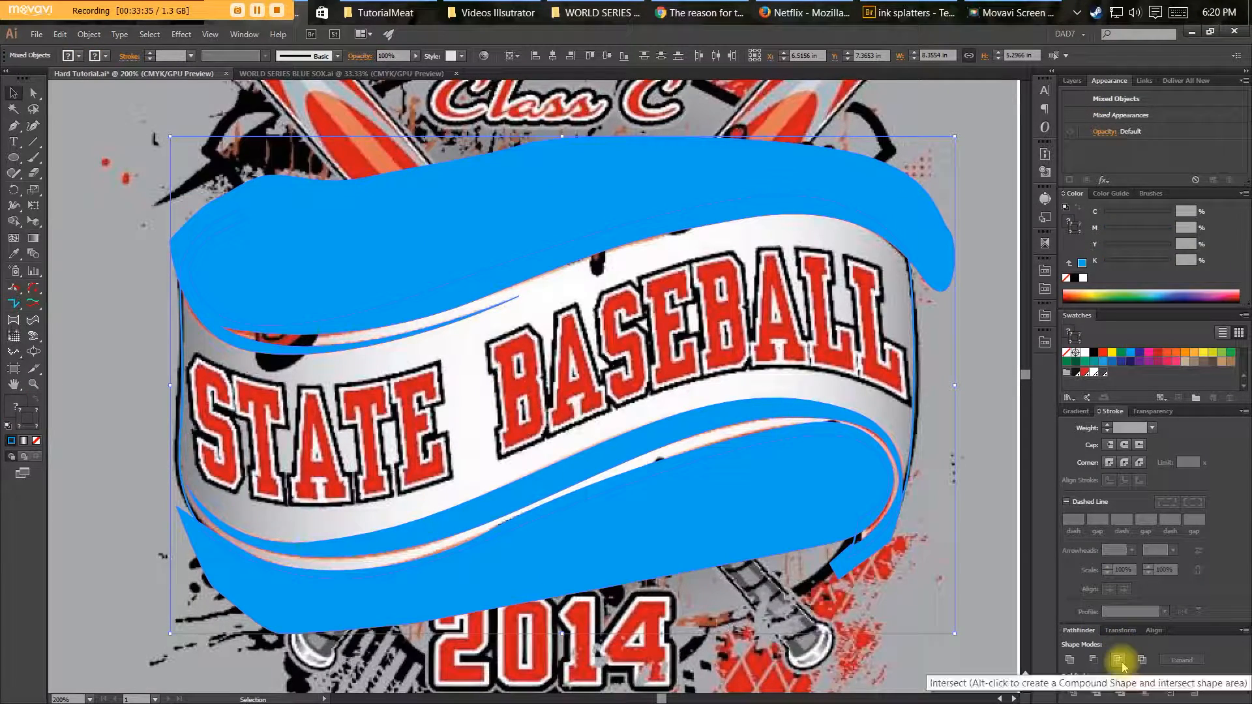
{"action": "left_click", "coordinate": [1119, 659]}
{"action": "key", "text": "alt"}
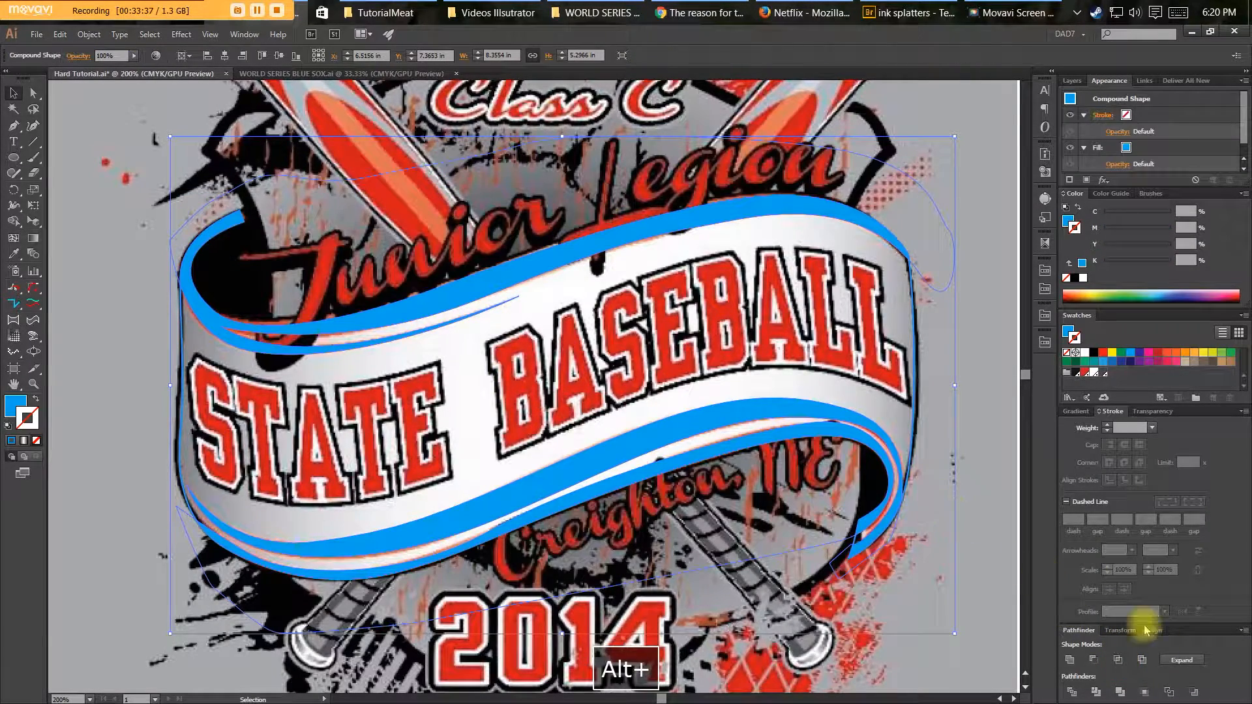
{"action": "key", "text": "v"}
{"action": "left_click_drag", "start_coordinate": [699, 475], "coordinate": [740, 486]}
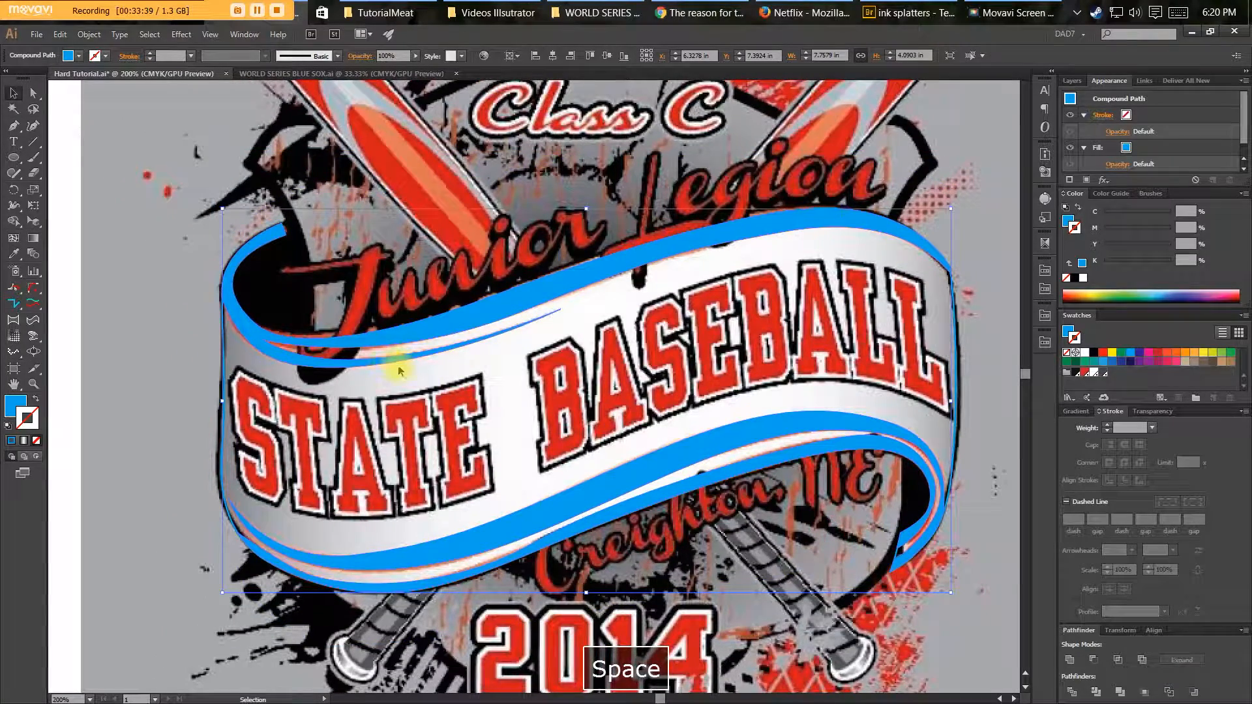
{"action": "key", "text": "Delete"}
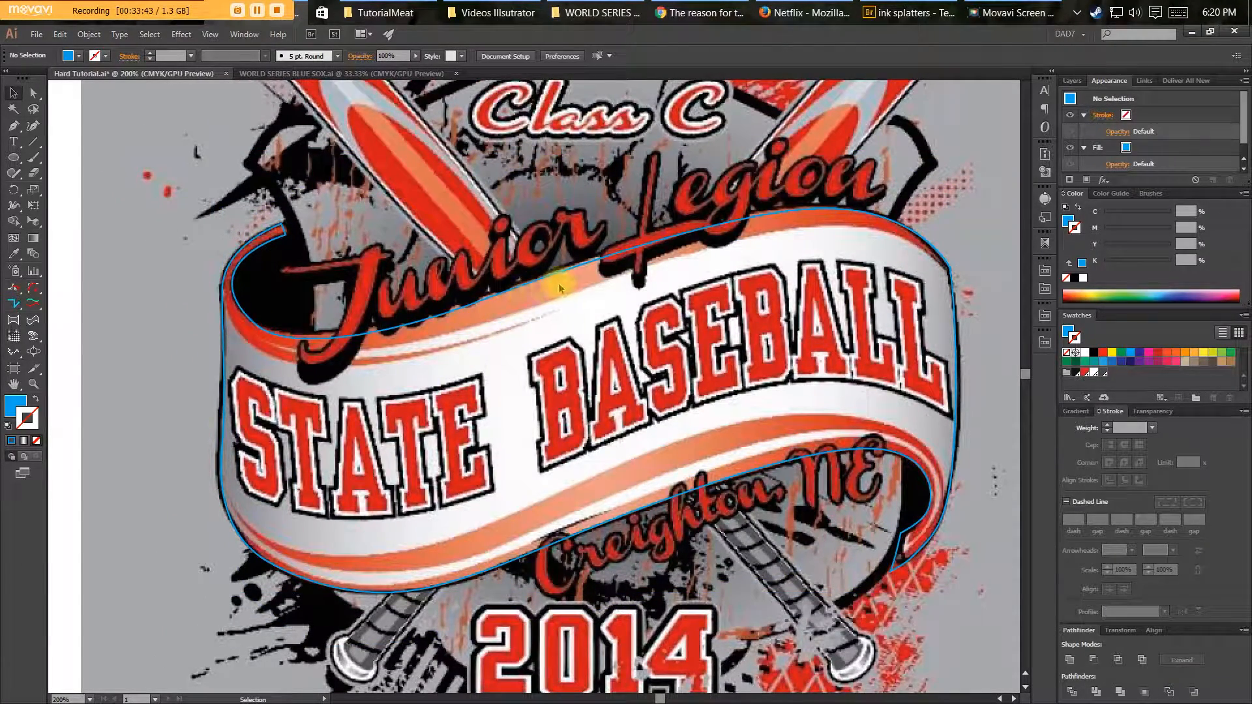
{"action": "key", "text": "ctrl+z"}
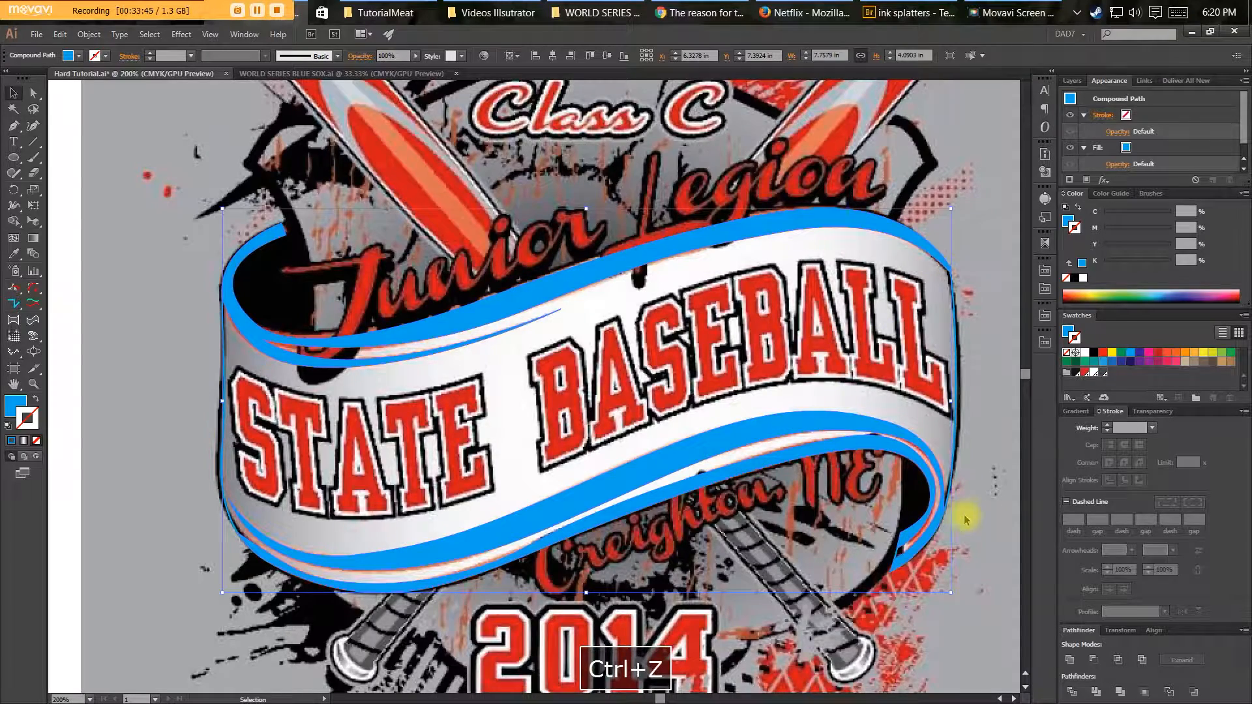
{"action": "left_click", "coordinate": [1085, 411]}
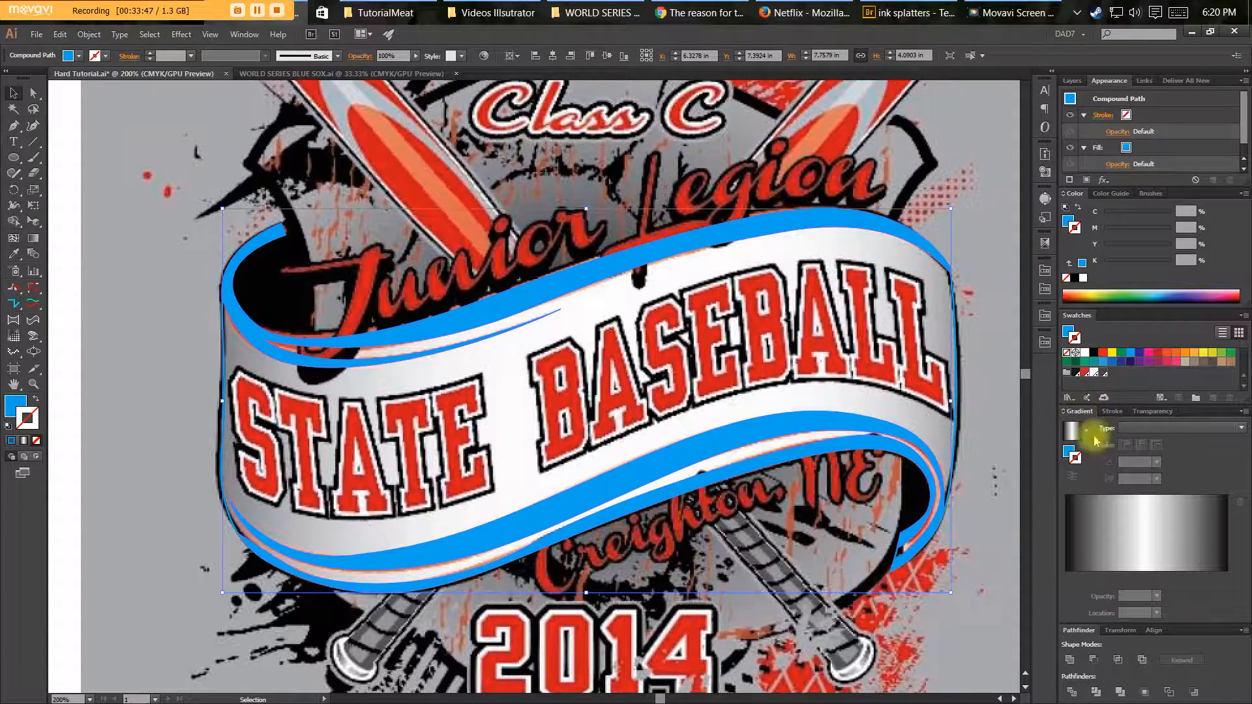
{"action": "left_click", "coordinate": [1130, 530]}
{"action": "key", "text": "ctrl+z"}
{"action": "key", "text": "v"}
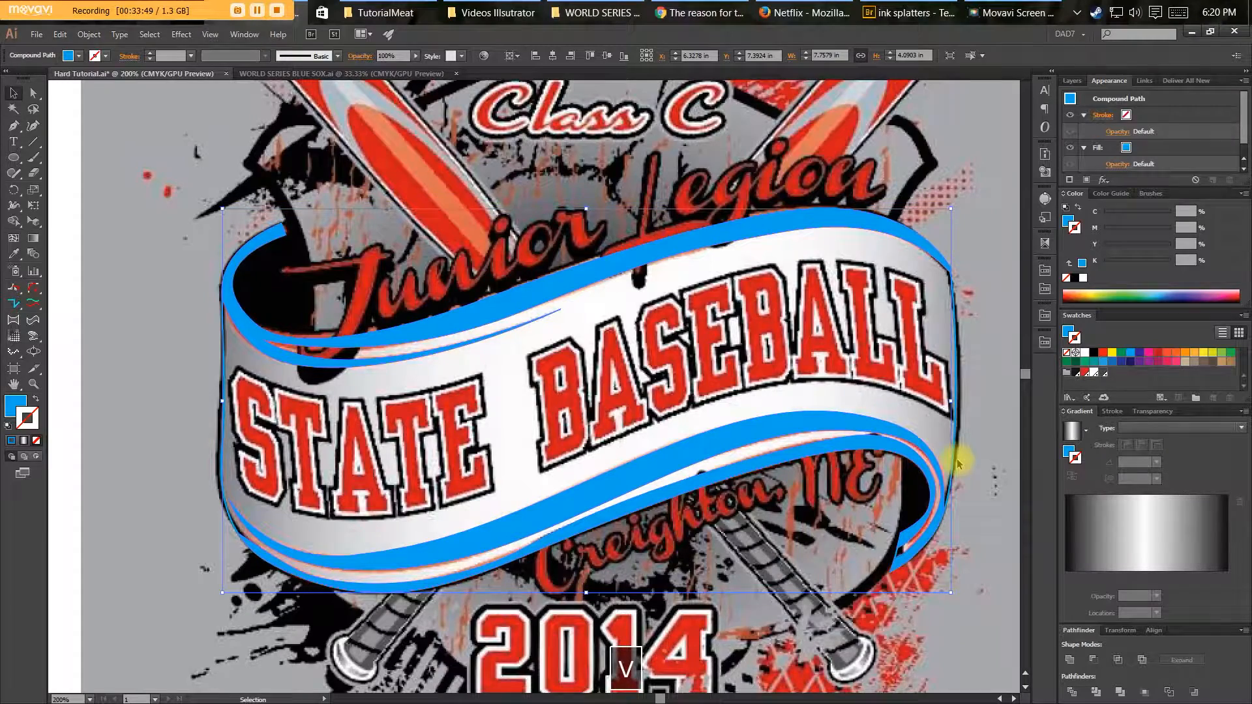
Fill the banner outline with the black-to-white linear gradient and remove its stroke.
{"action": "left_click", "coordinate": [963, 449]}
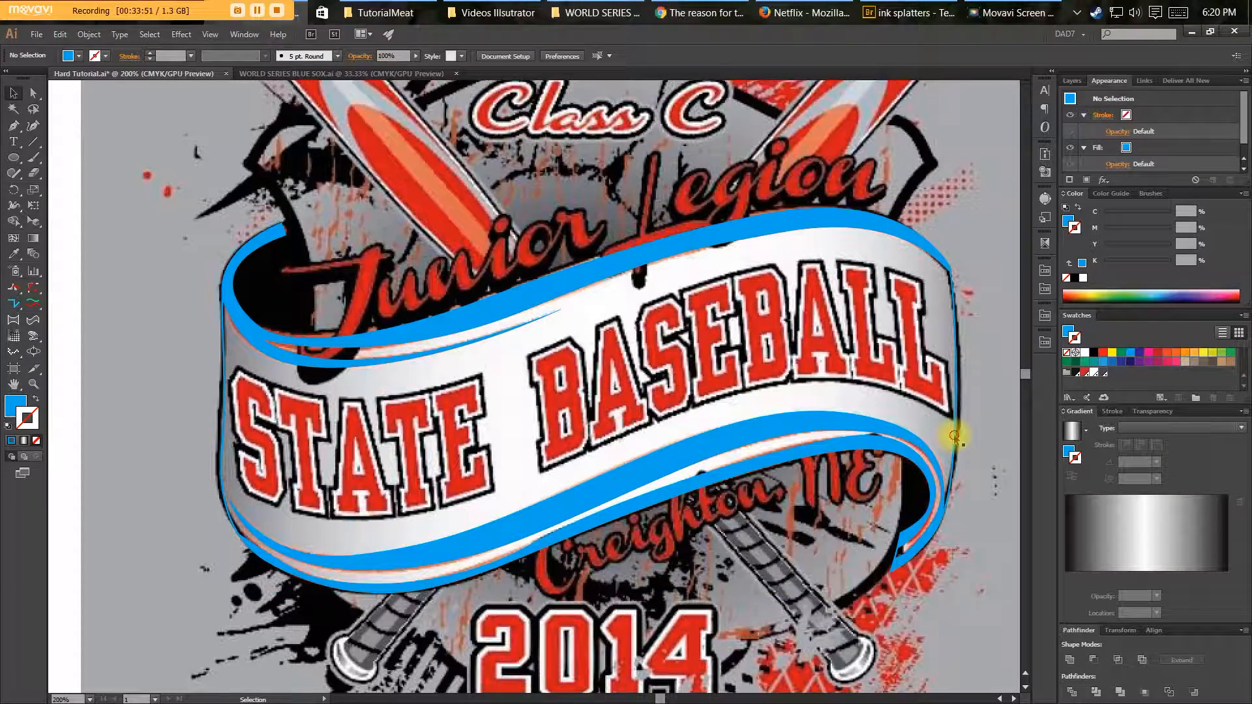
{"action": "left_click", "coordinate": [955, 438]}
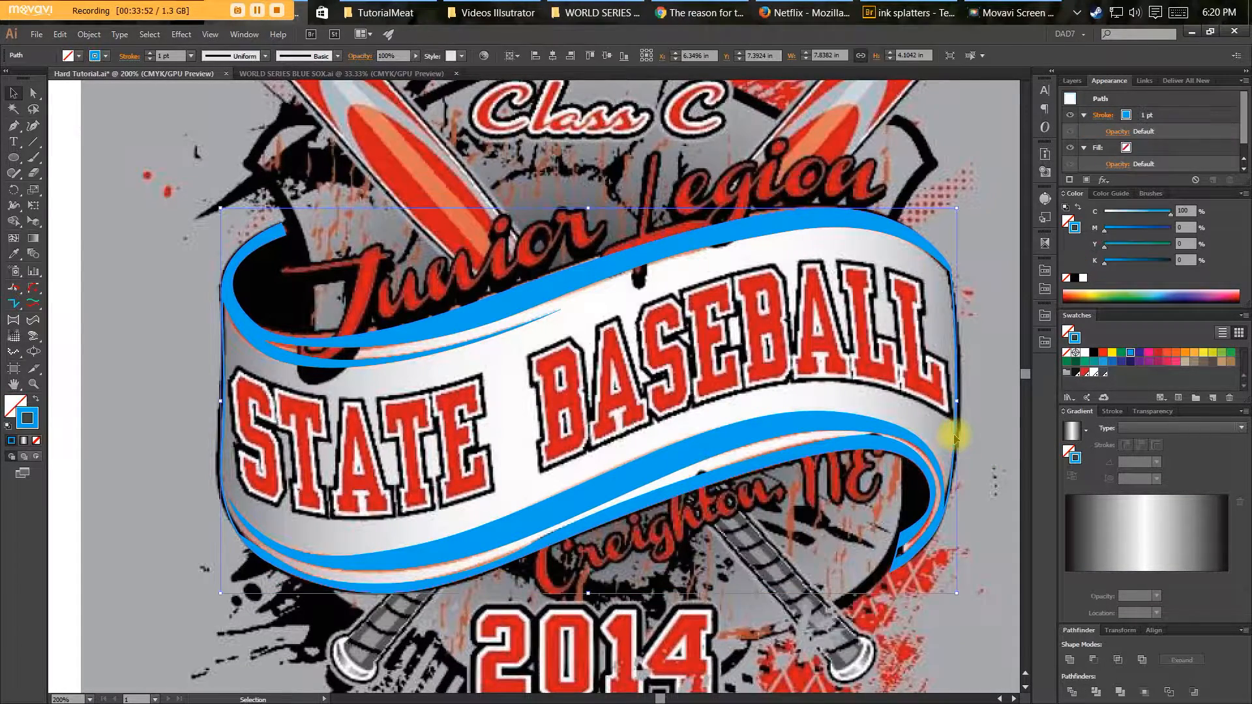
{"action": "key", "text": "shift+x"}
{"action": "left_click", "coordinate": [1140, 545]}
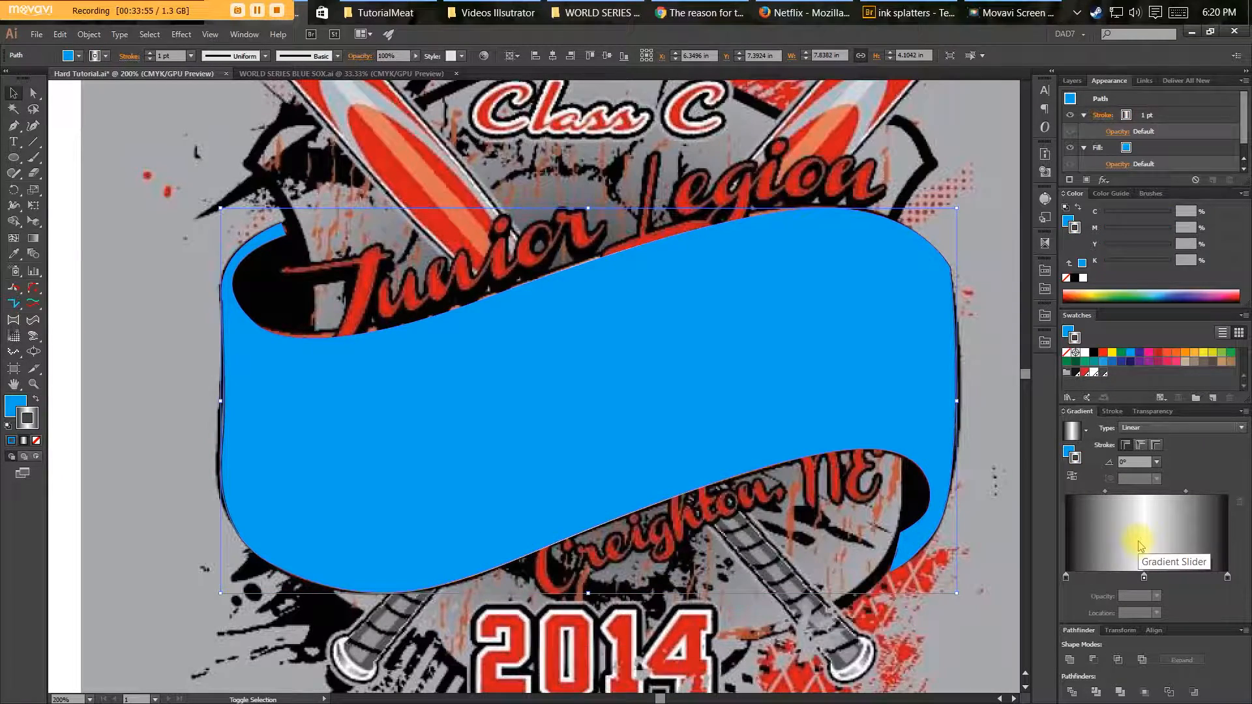
{"action": "key", "text": "shift+x"}
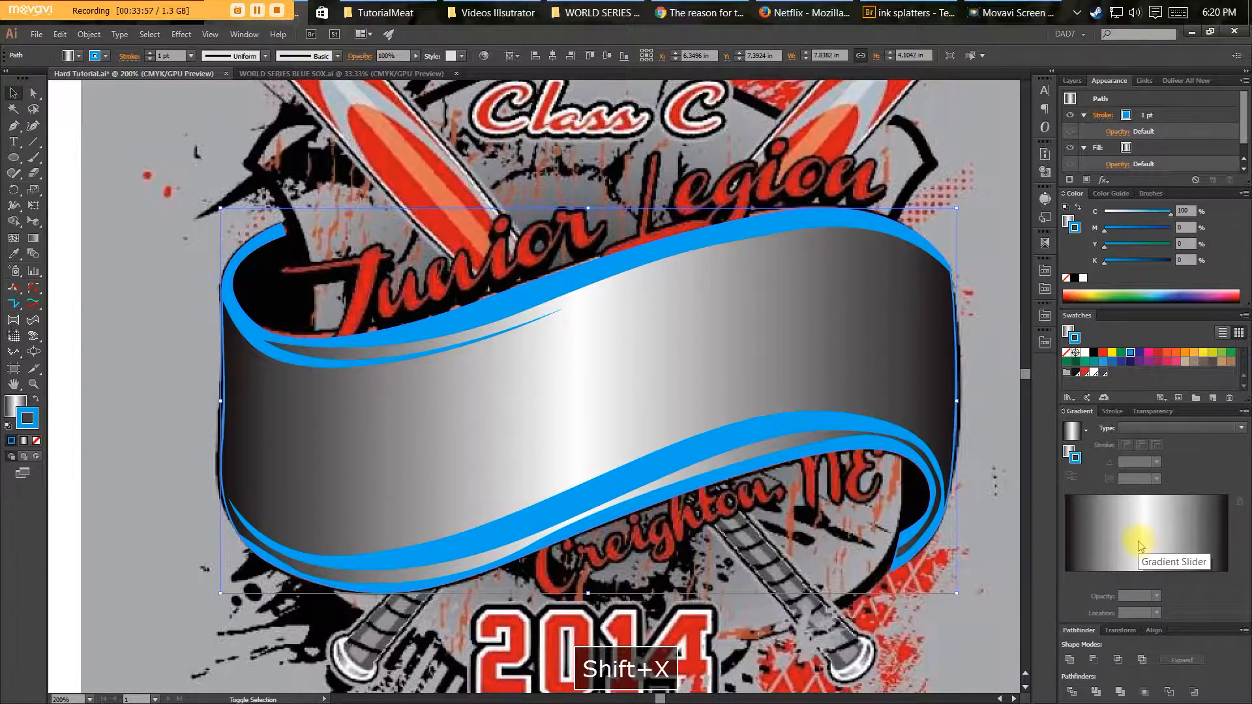
{"action": "key", "text": "/"}
{"action": "key", "text": "x"}
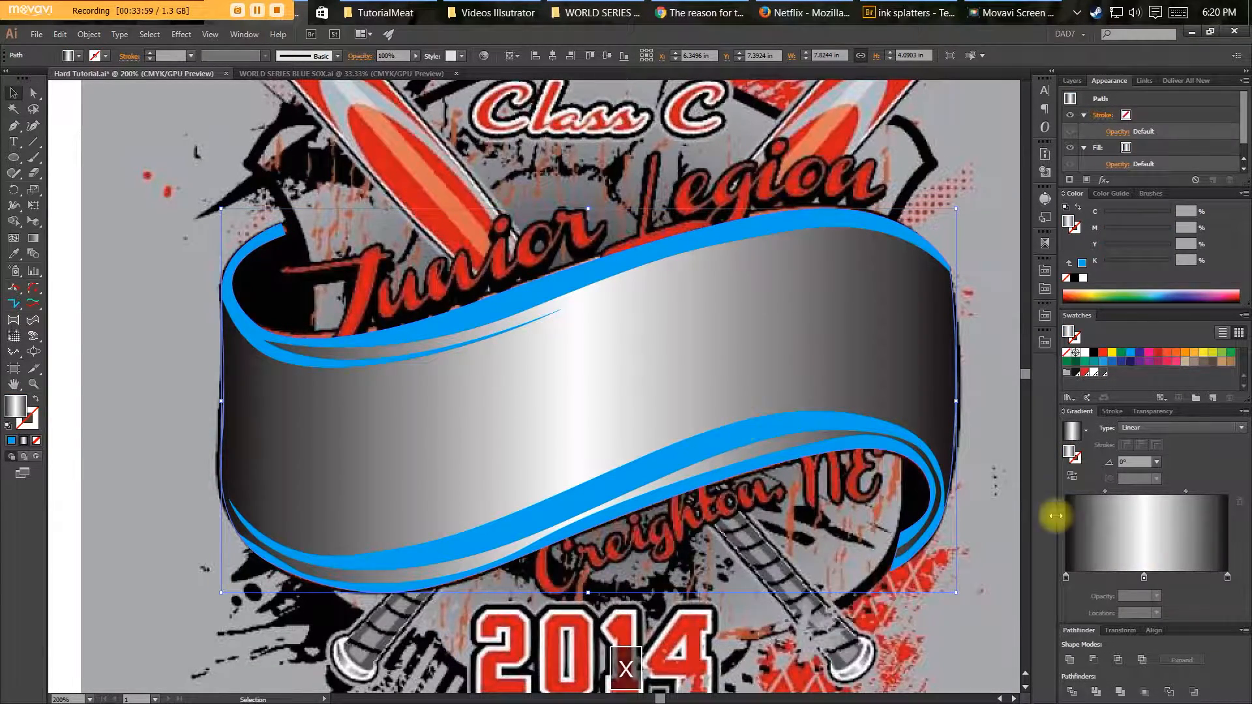
Widen the banner gradient's center with a second white stop at 69.44%, and tint the black end stops to 46% and 55%.
{"action": "left_click_drag", "start_coordinate": [1142, 578], "coordinate": [1178, 573]}
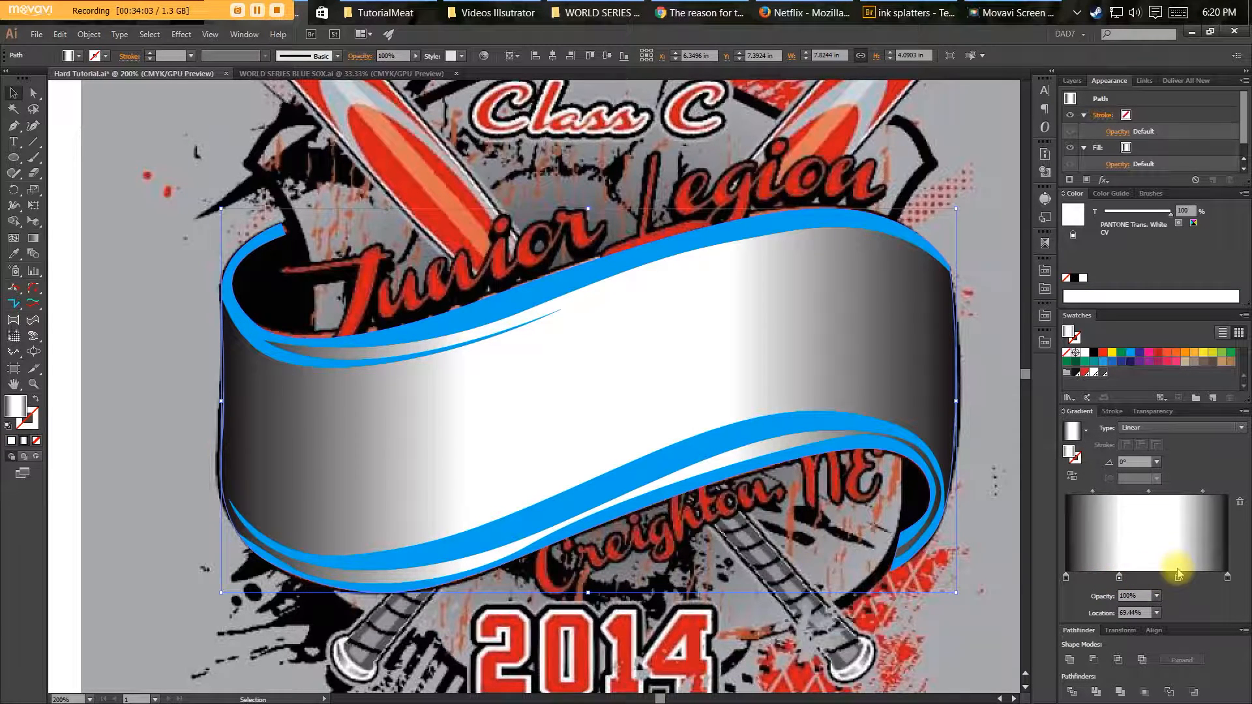
{"action": "left_click", "coordinate": [1065, 576]}
{"action": "left_click_drag", "start_coordinate": [1164, 217], "coordinate": [1138, 217]}
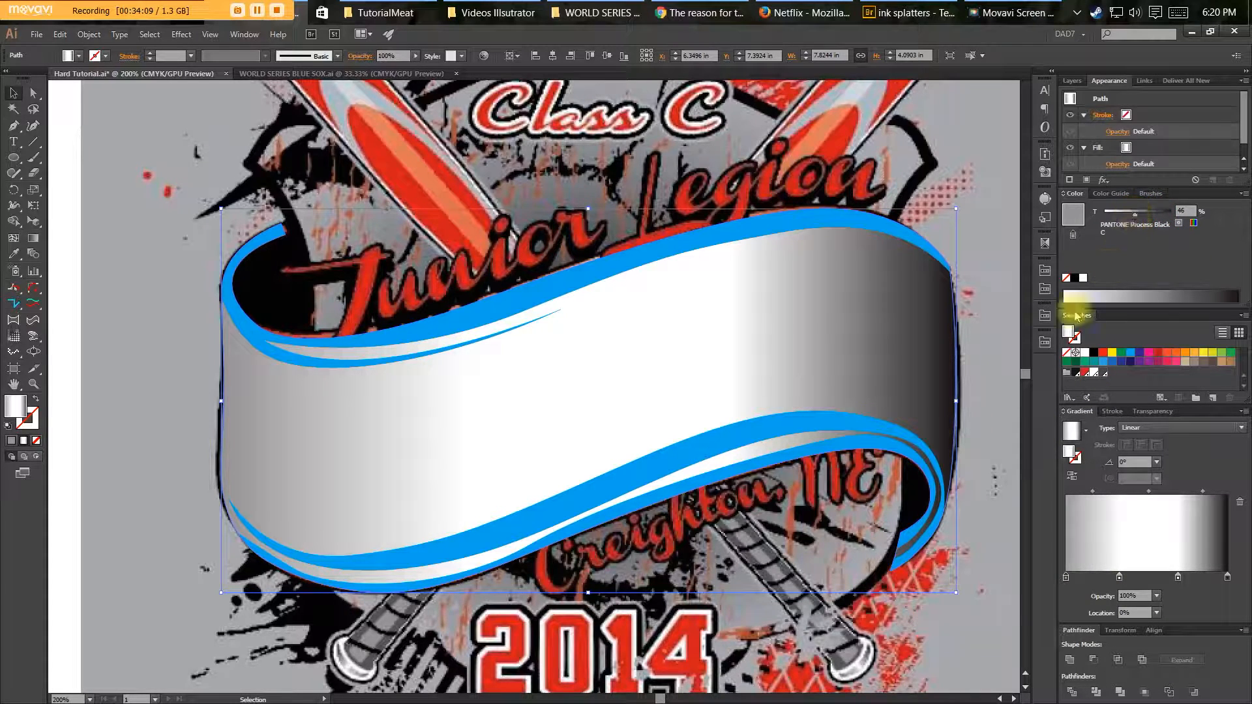
{"action": "left_click", "coordinate": [1227, 578]}
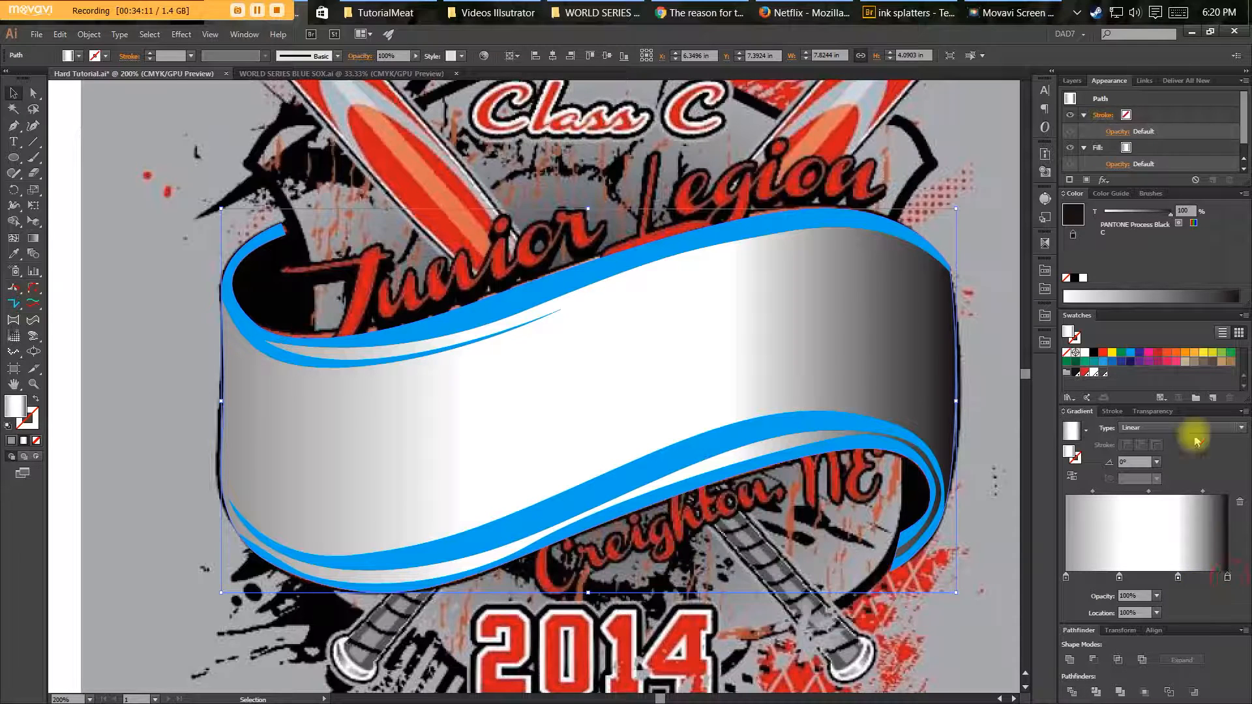
{"action": "left_click_drag", "start_coordinate": [1165, 226], "coordinate": [1141, 215]}
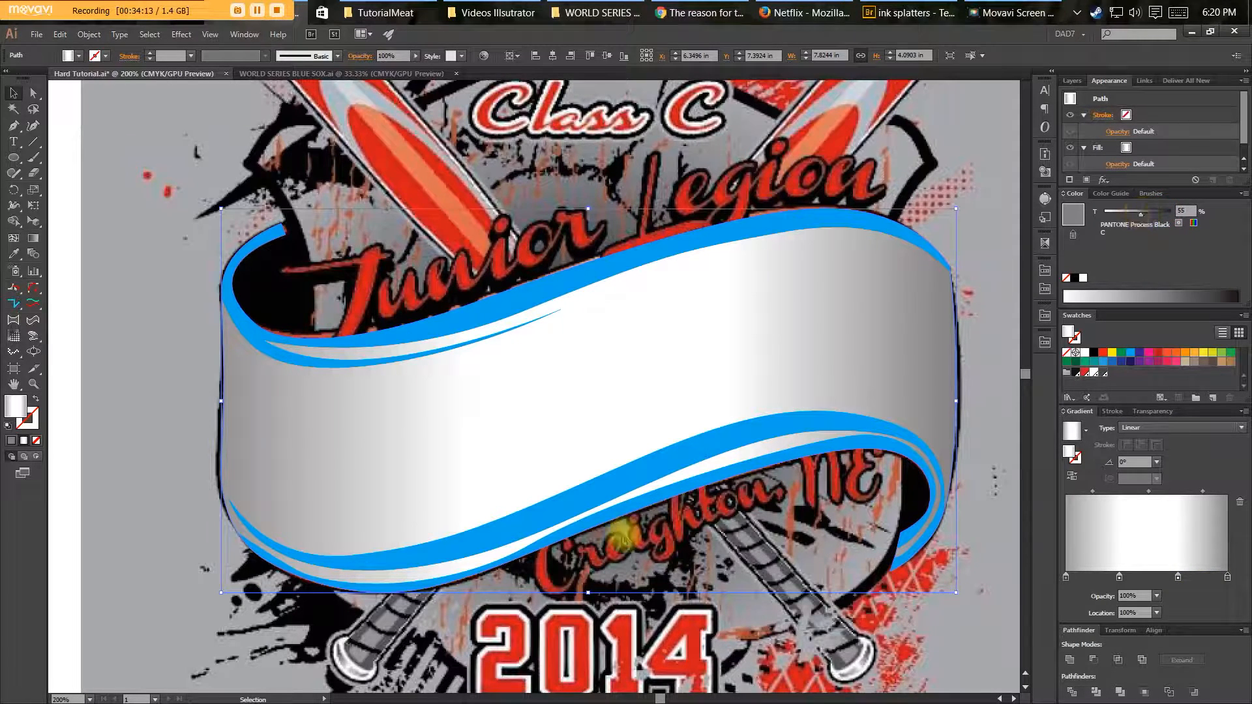
Apply the banner's gradient to the clipped stripes and recolor both end stops with Red PANTONE 186 C.
{"action": "key", "text": "v"}
{"action": "left_click", "coordinate": [606, 499]}
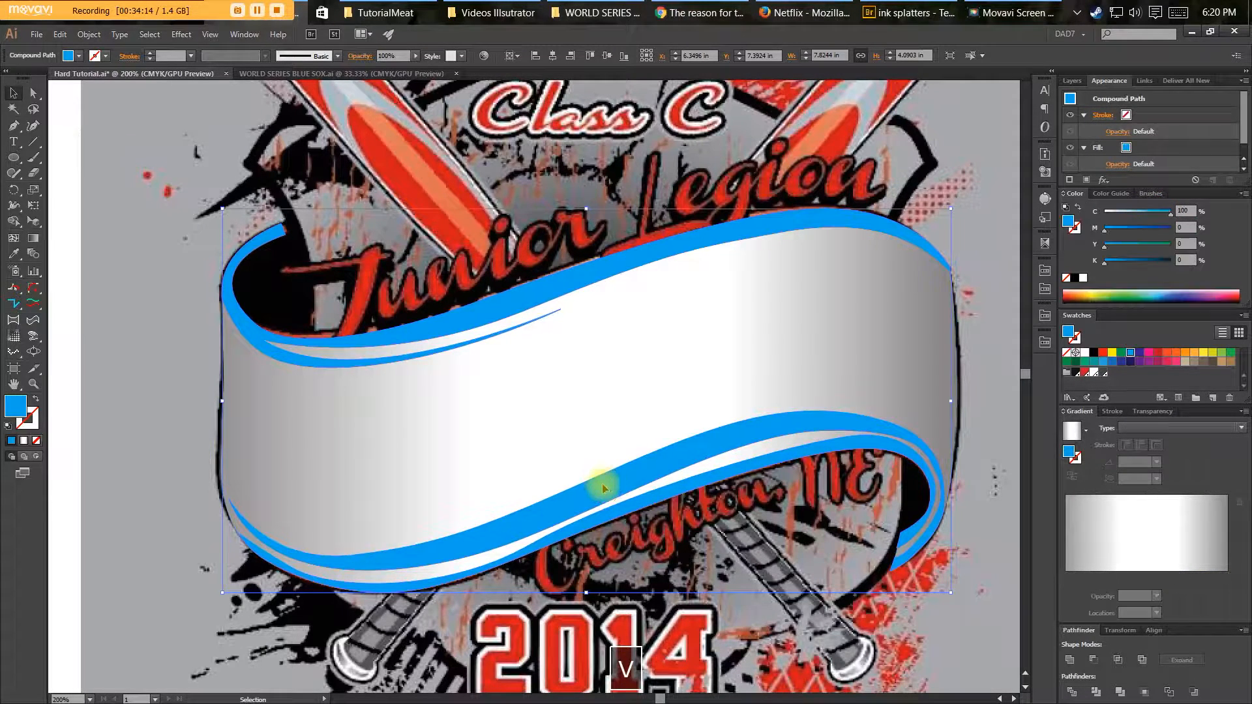
{"action": "left_click", "coordinate": [1118, 559]}
{"action": "left_click_drag", "start_coordinate": [1089, 375], "coordinate": [1065, 577]}
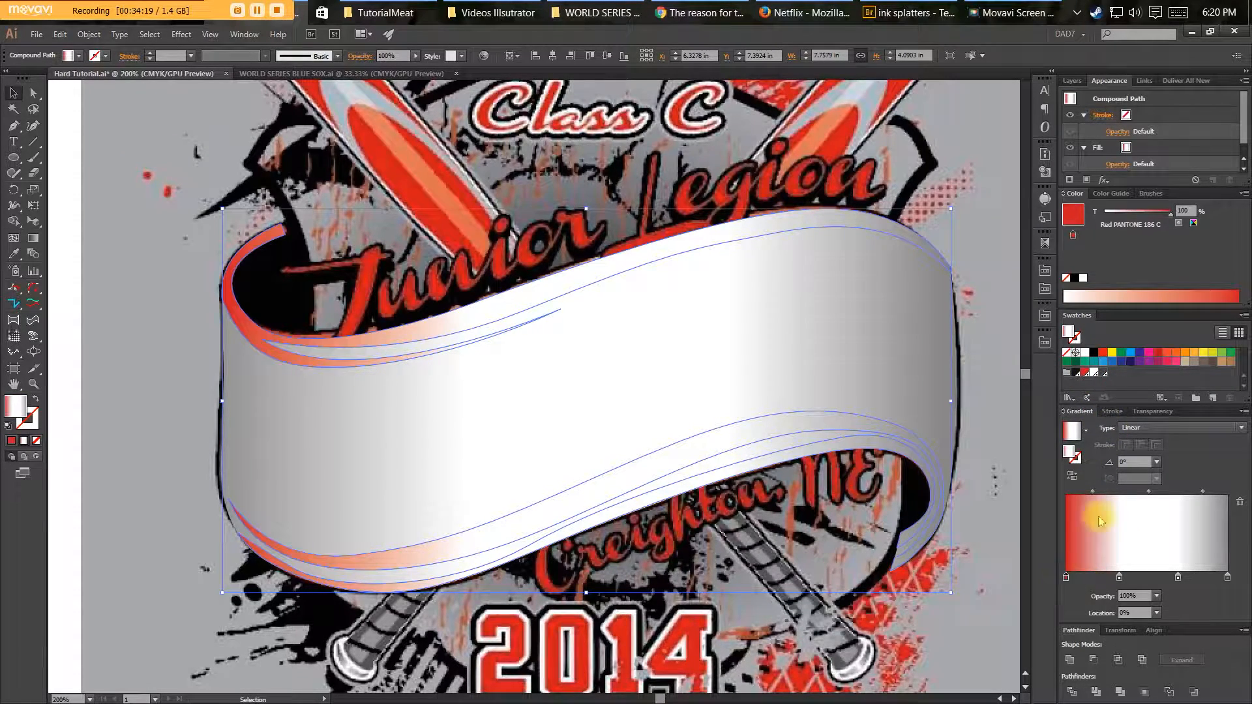
{"action": "left_click_drag", "start_coordinate": [1087, 377], "coordinate": [1227, 577]}
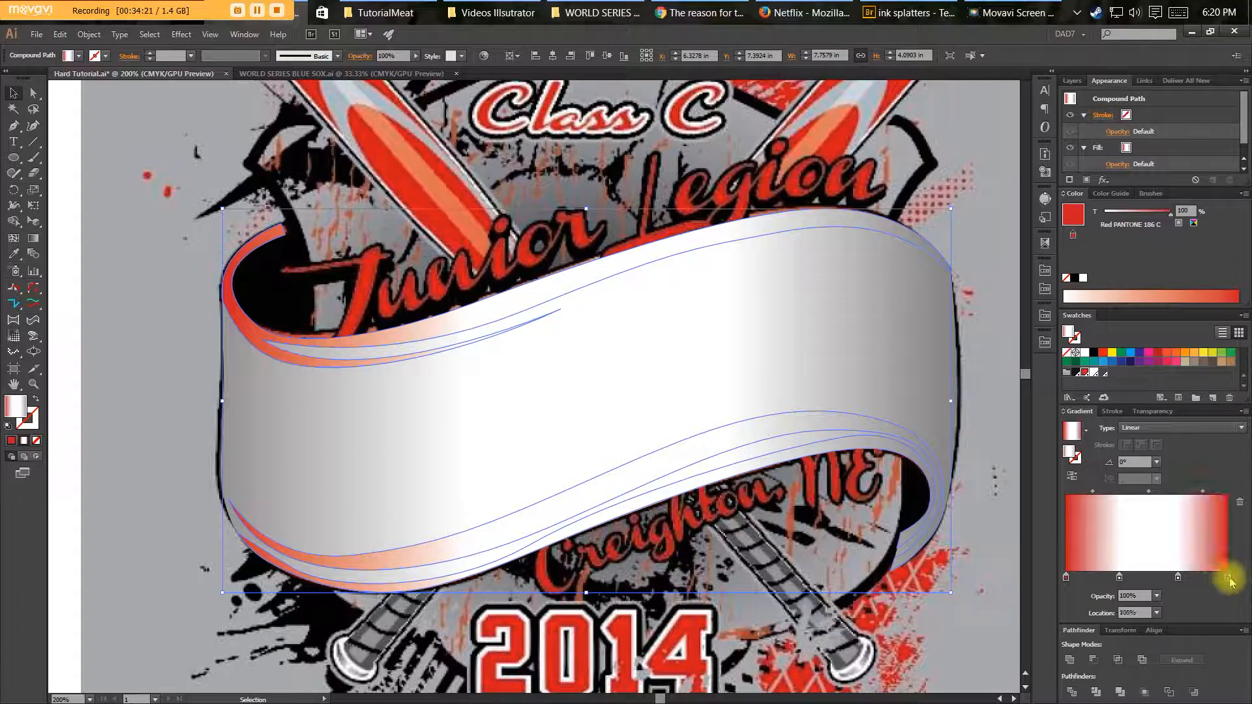
Make the stripes' middle gradient stop a 32% tint of Red PANTONE 186 C at 52.38%, removing the other white stop.
{"action": "left_click_drag", "start_coordinate": [1084, 376], "coordinate": [1120, 581]}
{"action": "left_click_drag", "start_coordinate": [1161, 222], "coordinate": [1124, 214]}
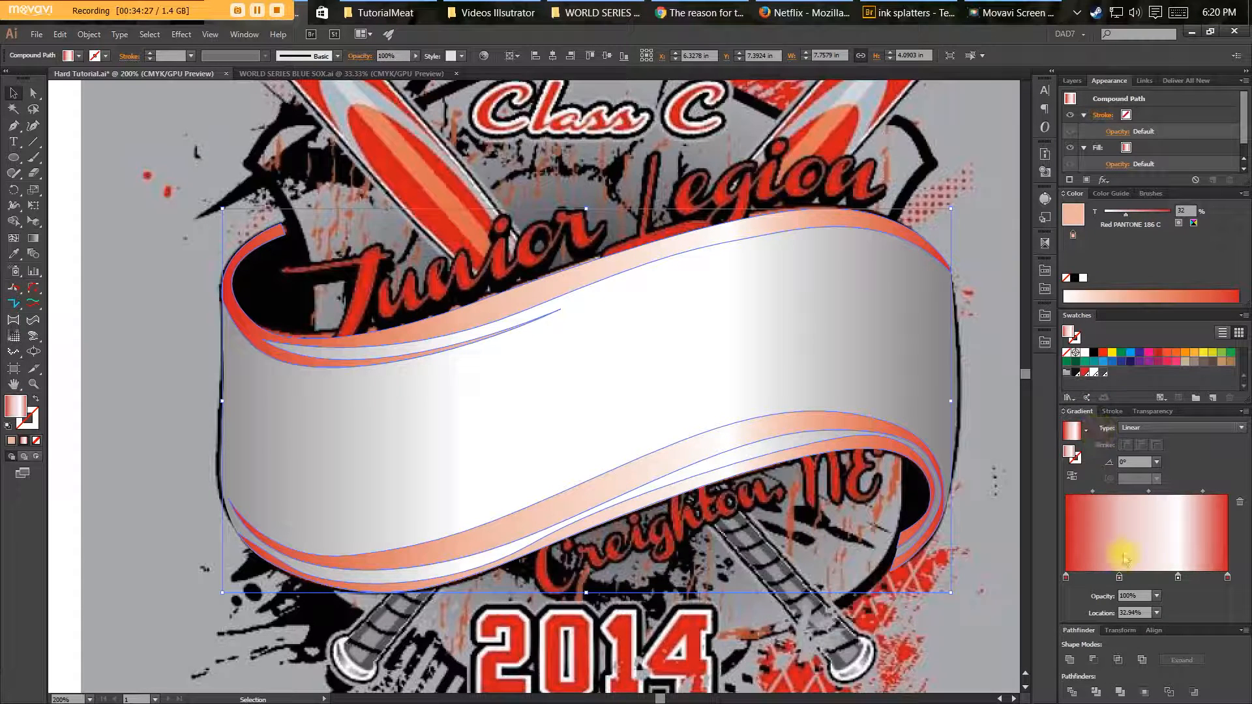
{"action": "double_click", "coordinate": [1178, 577]}
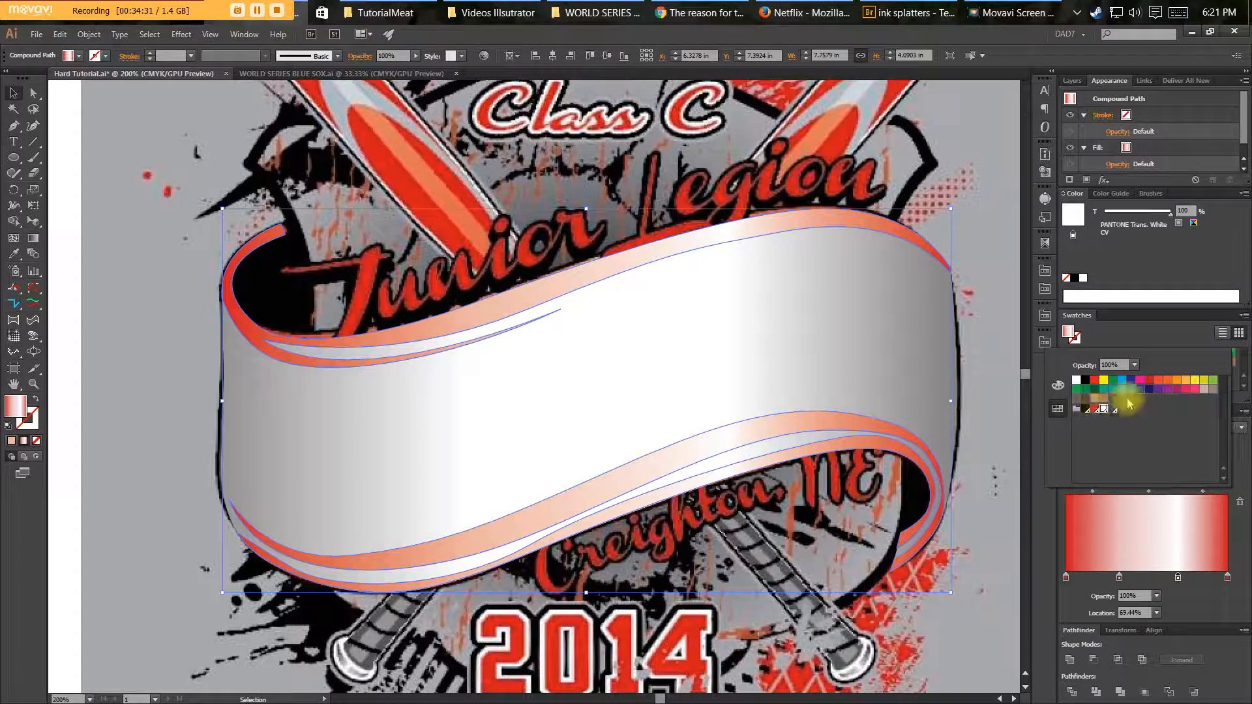
{"action": "left_click", "coordinate": [1178, 582]}
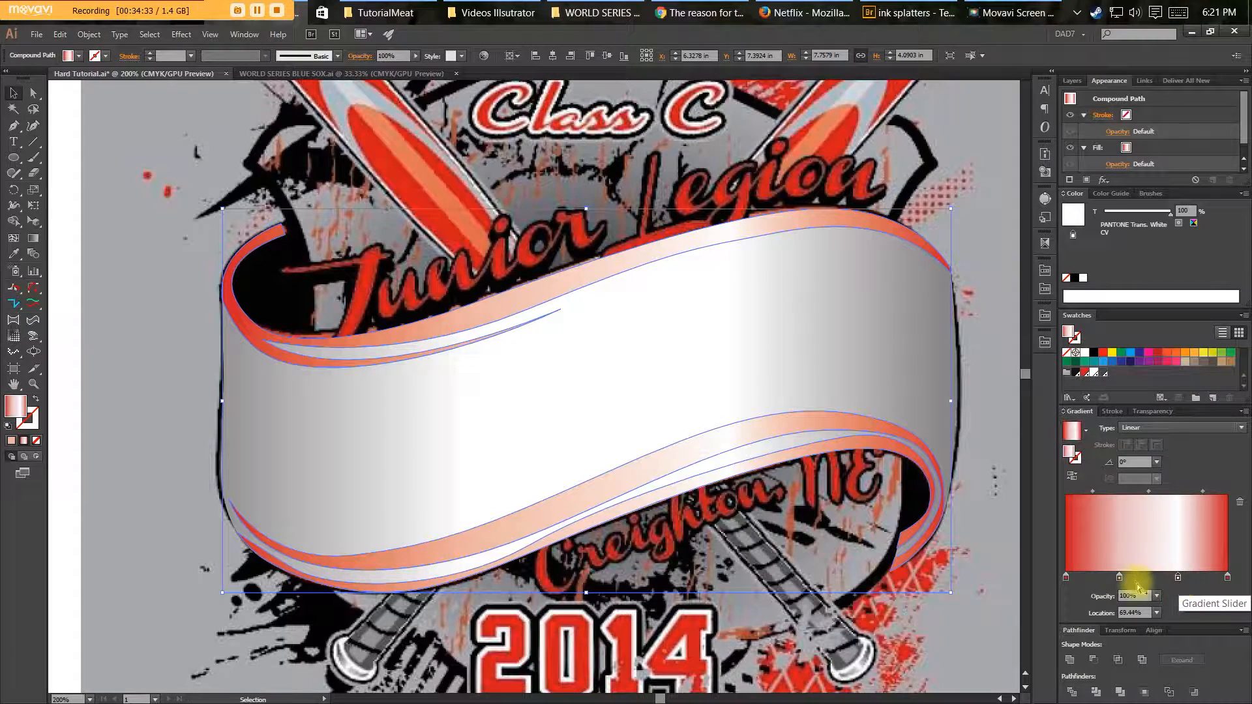
{"action": "left_click_drag", "start_coordinate": [1178, 582], "coordinate": [1174, 603]}
{"action": "left_click_drag", "start_coordinate": [1119, 578], "coordinate": [1153, 578]}
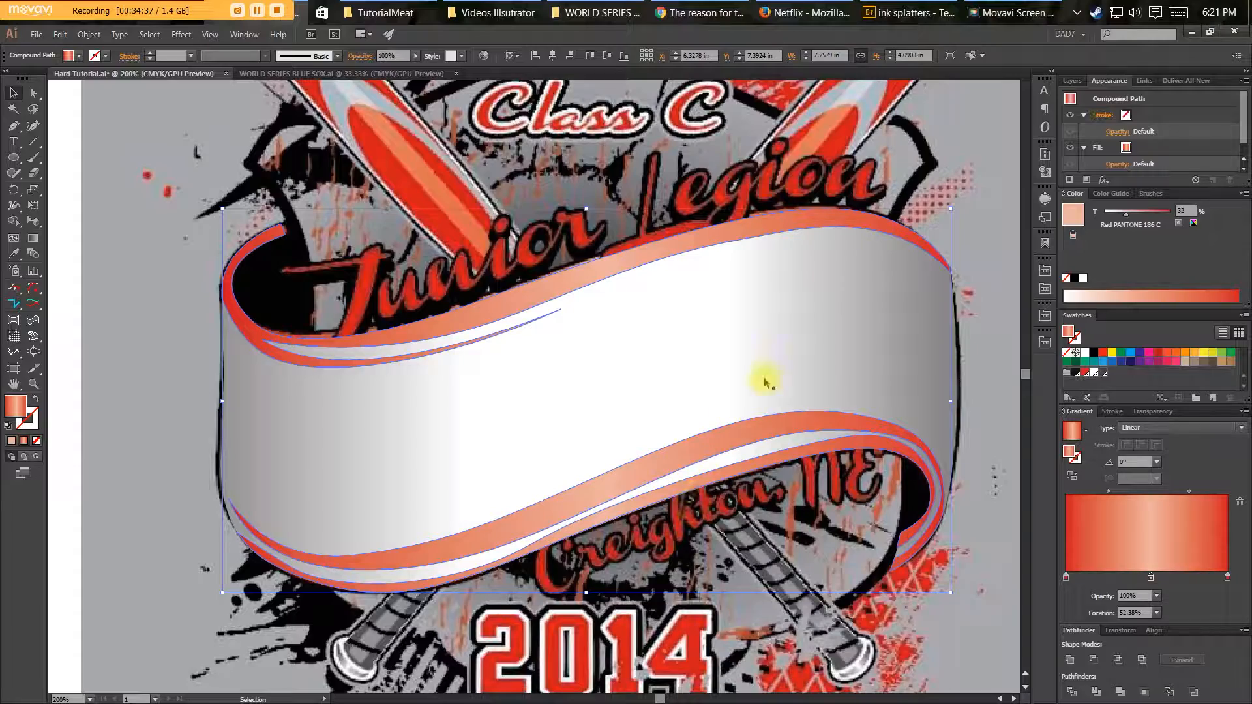
{"action": "left_click", "coordinate": [982, 393]}
Reshape the outer lower stripe above the Creighton lettering by adjusting its anchor point's curve handle.
{"action": "key", "text": "ctrl+minus"}
{"action": "key", "text": "ctrl+minus"}
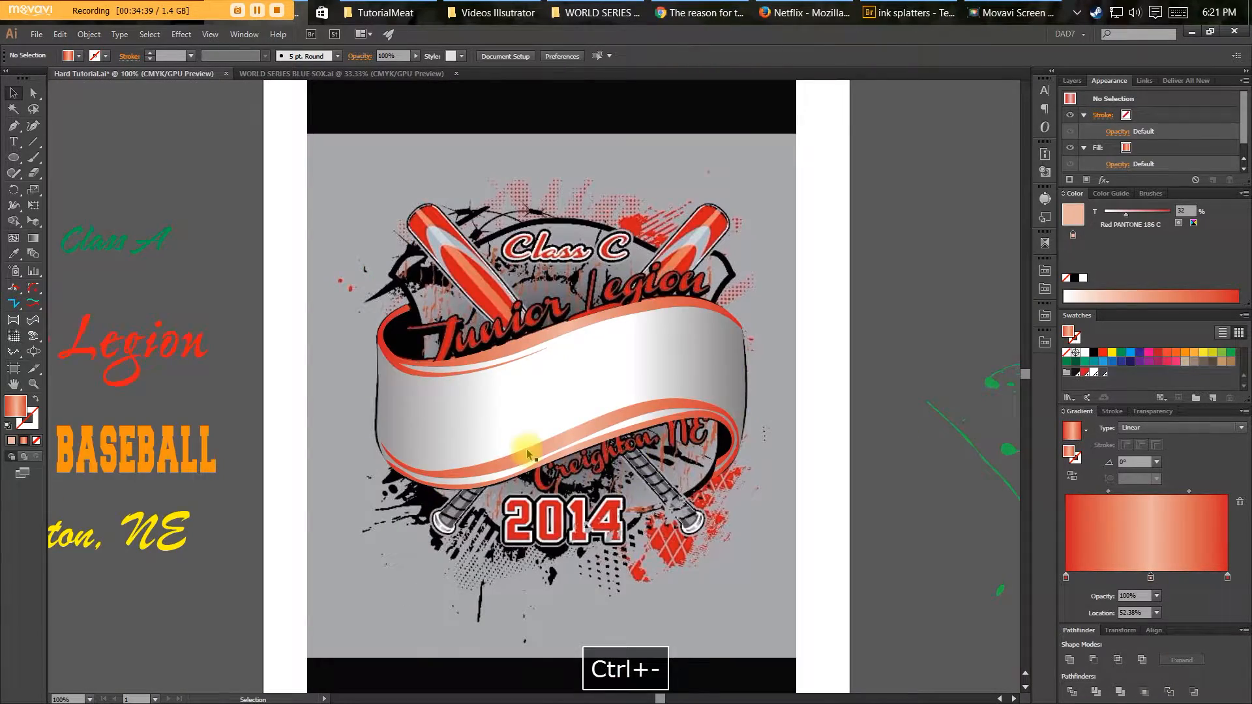
{"action": "left_click_drag", "start_coordinate": [539, 448], "coordinate": [766, 411]}
{"action": "left_click", "coordinate": [601, 456]}
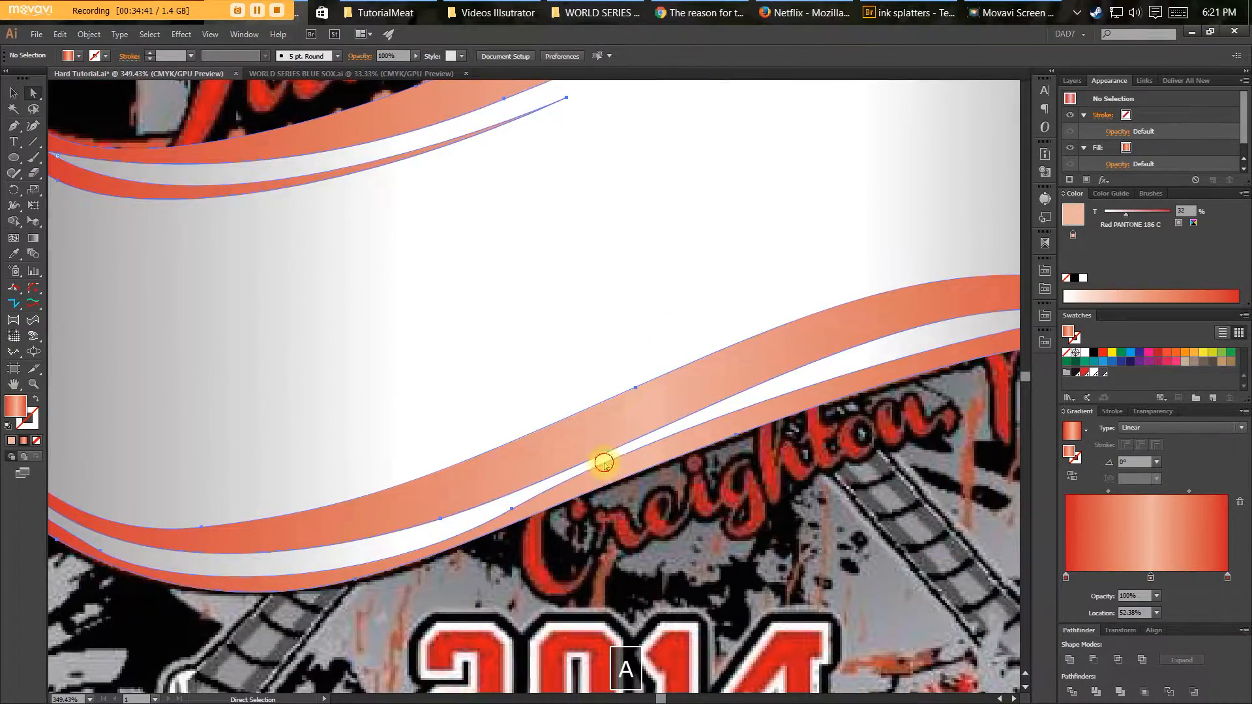
{"action": "left_click", "coordinate": [508, 511]}
{"action": "left_click", "coordinate": [662, 425]}
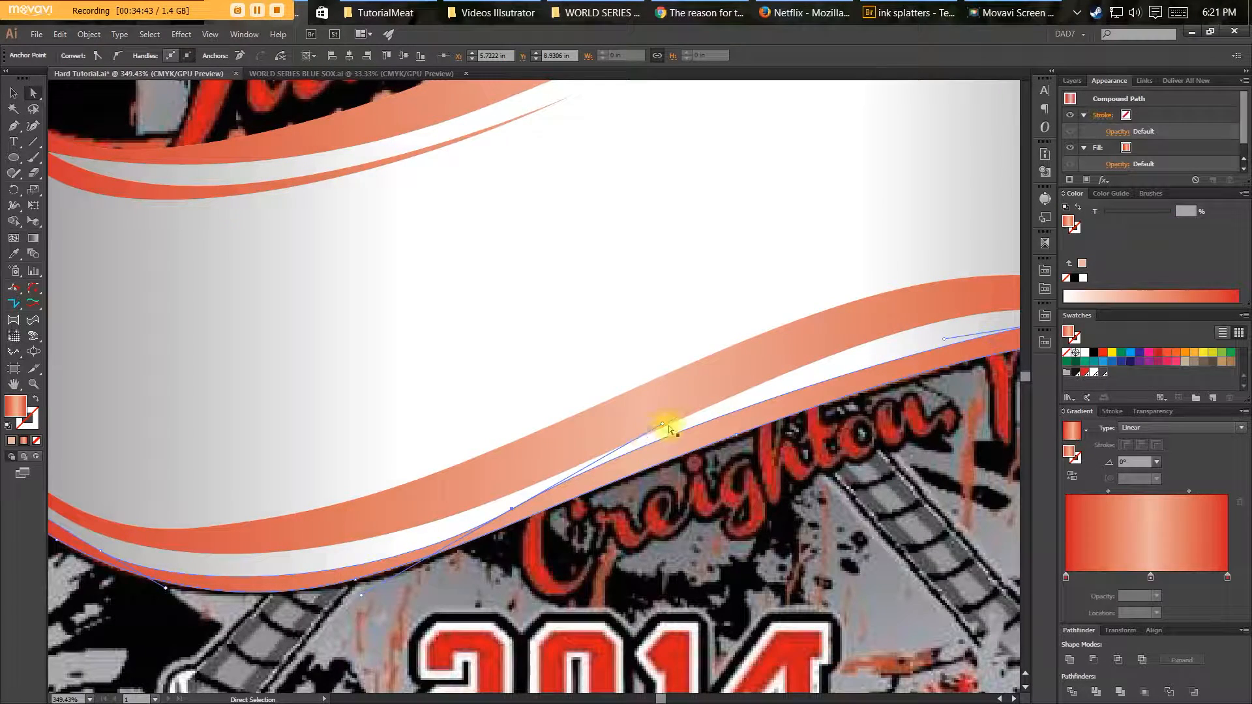
{"action": "left_click_drag", "start_coordinate": [662, 423], "coordinate": [665, 445]}
{"action": "key", "text": "ctrl+minus"}
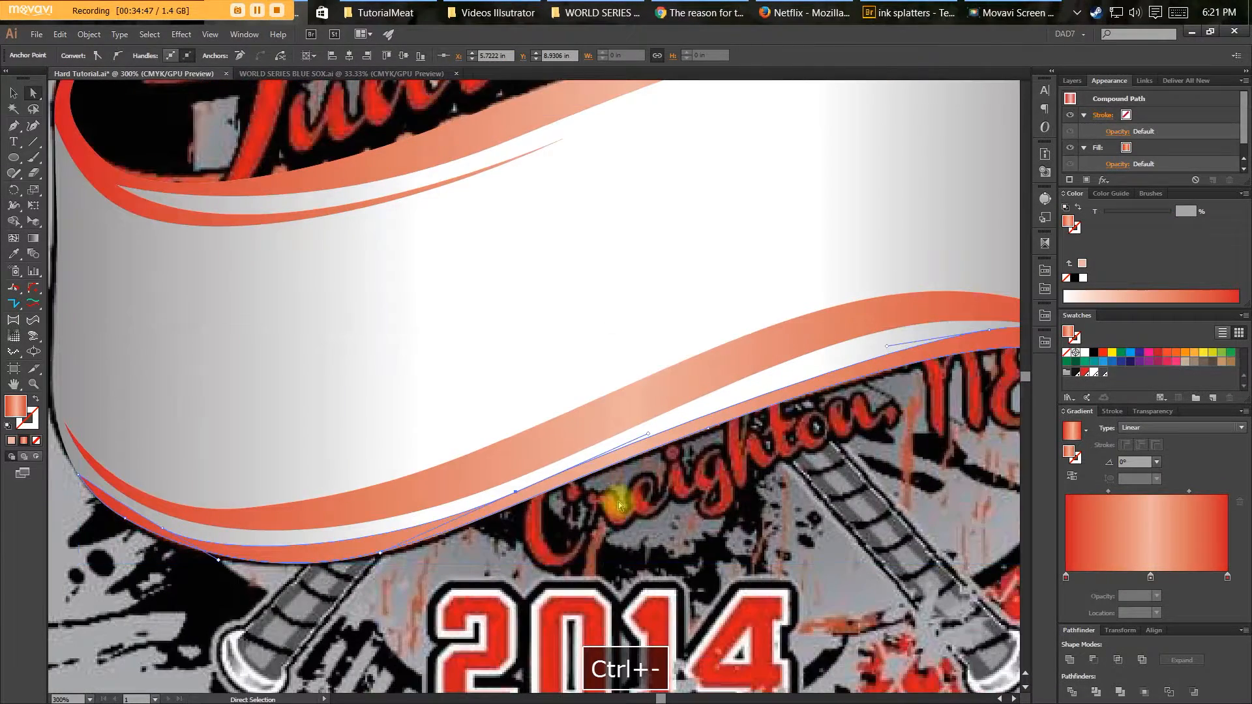
{"action": "left_click_drag", "start_coordinate": [886, 350], "coordinate": [845, 346]}
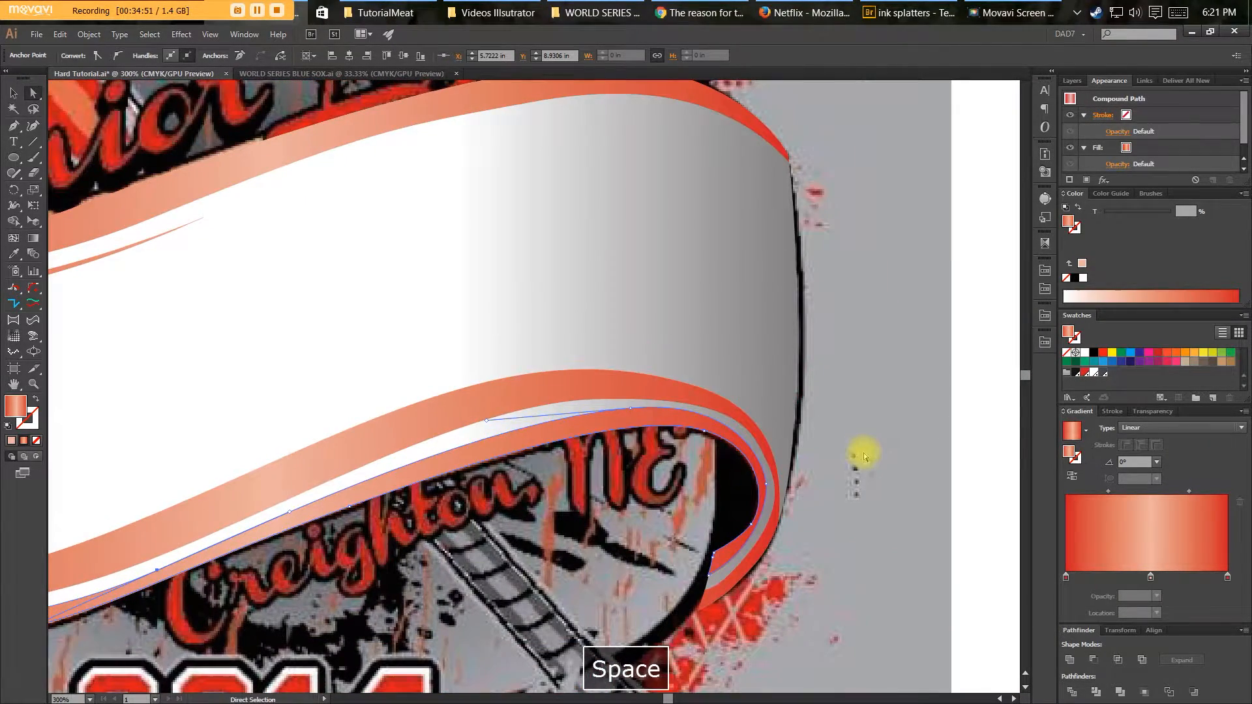
{"action": "left_click", "coordinate": [863, 456]}
{"action": "key", "text": "ctrl+minus"}
{"action": "key", "text": "ctrl+minus"}
{"action": "key", "text": "space"}
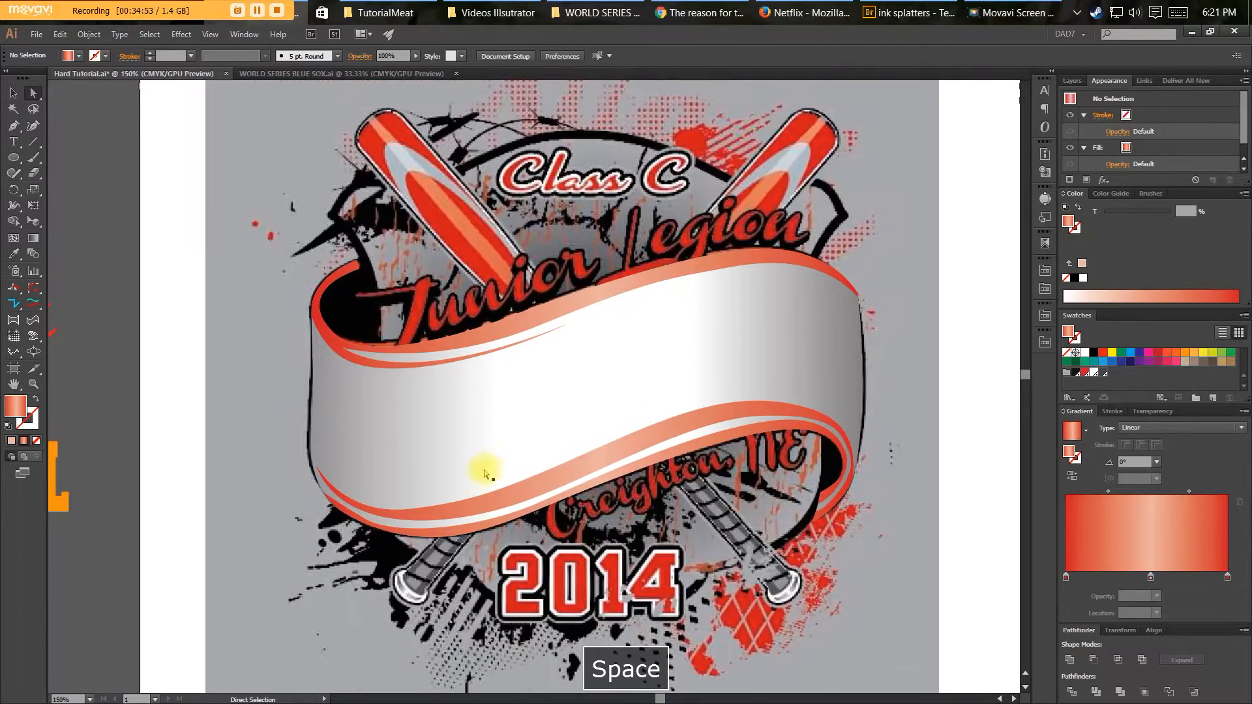
Examine the stripe edges around the banner's lower-left curl and the overall banner shape.
{"action": "left_click", "coordinate": [378, 515], "text": "ctrl"}
{"action": "left_click_drag", "start_coordinate": [413, 495], "coordinate": [295, 506]}
{"action": "key", "text": "ctrl+minus"}
{"action": "key", "text": "v"}
{"action": "key", "text": "space"}
{"action": "left_click_drag", "start_coordinate": [443, 501], "coordinate": [511, 523]}
{"action": "key", "text": "ctrl+minus"}
{"action": "key", "text": "v"}
{"action": "key", "text": "space"}
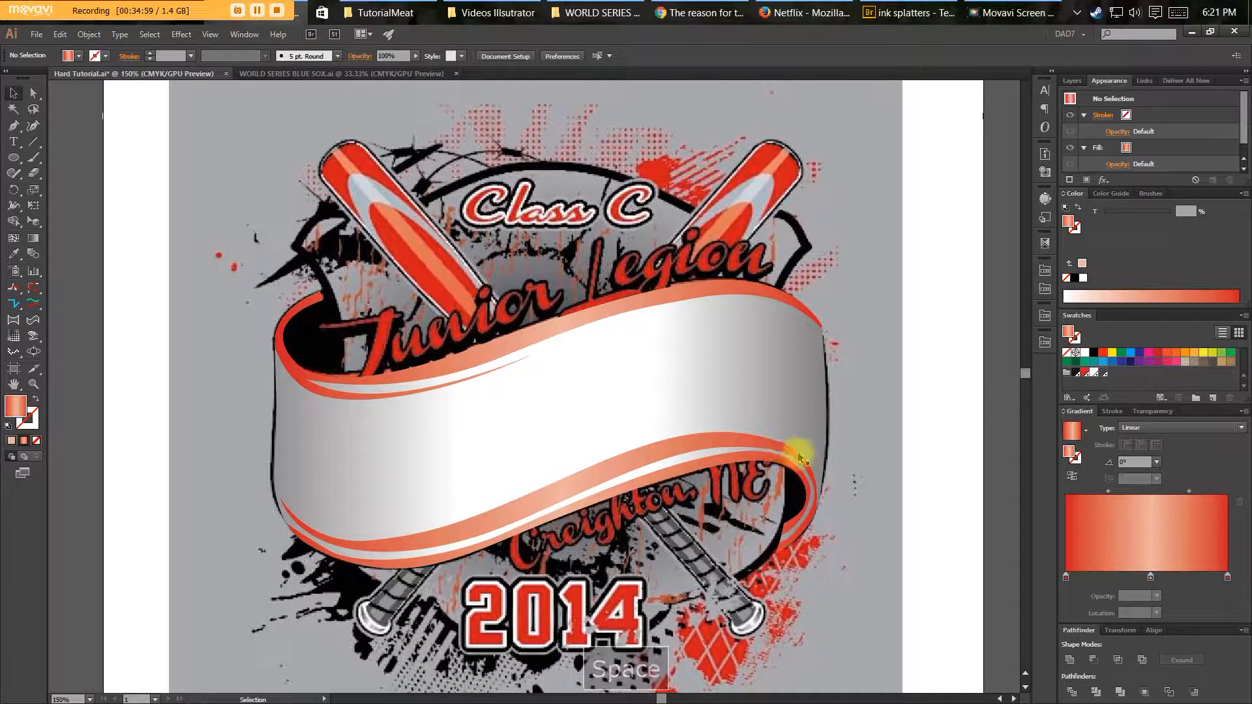
Give the banner outline a 3 pt PANTONE Process Black C stroke aligned to the outside.
{"action": "key", "text": "v"}
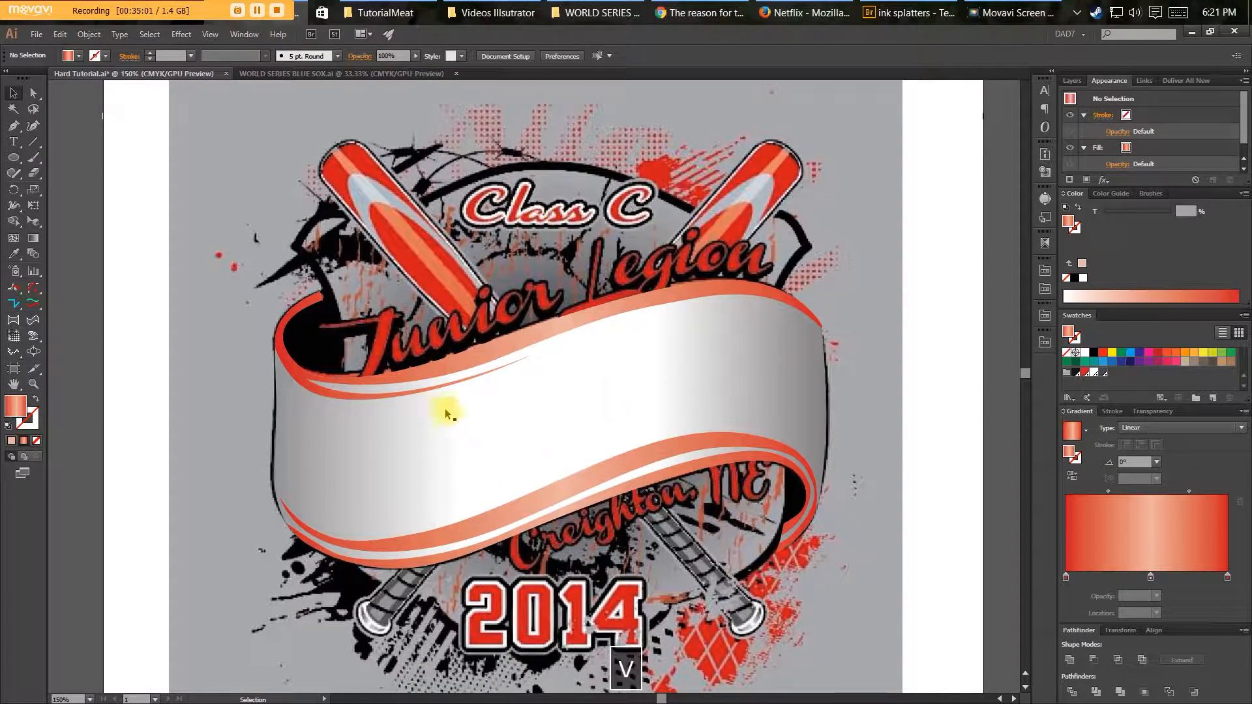
{"action": "left_click_drag", "start_coordinate": [229, 285], "coordinate": [279, 419]}
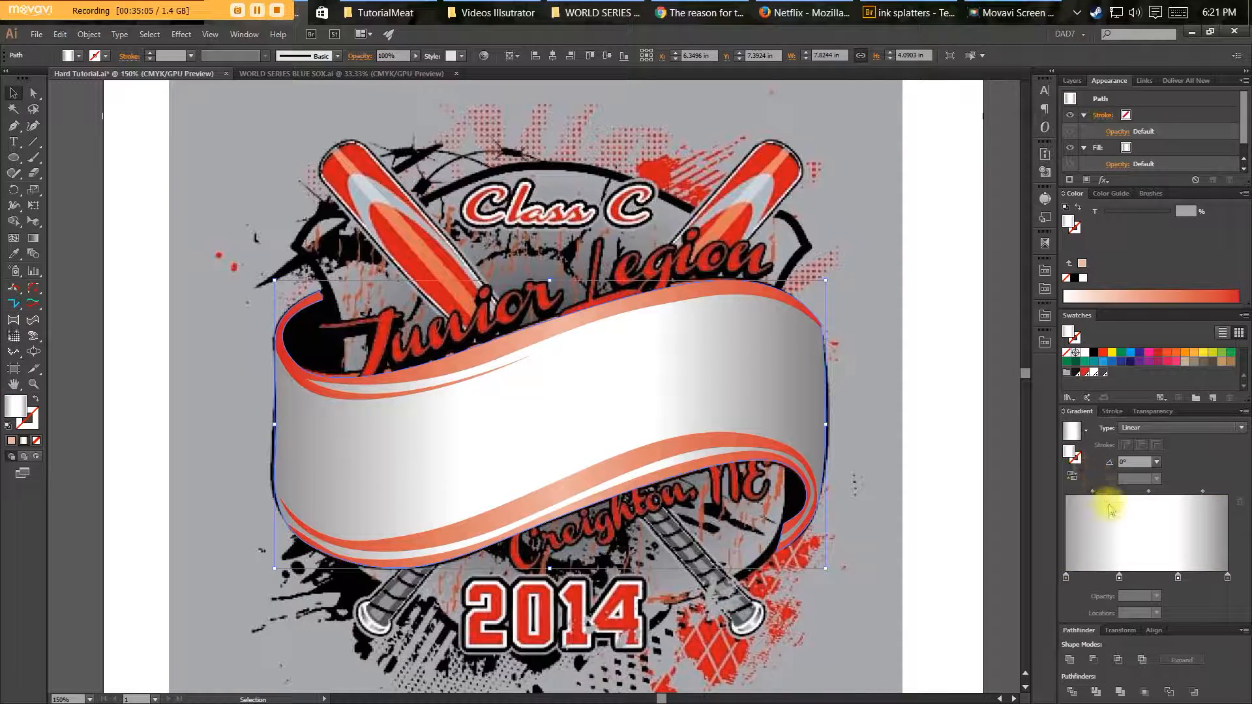
{"action": "key", "text": "x"}
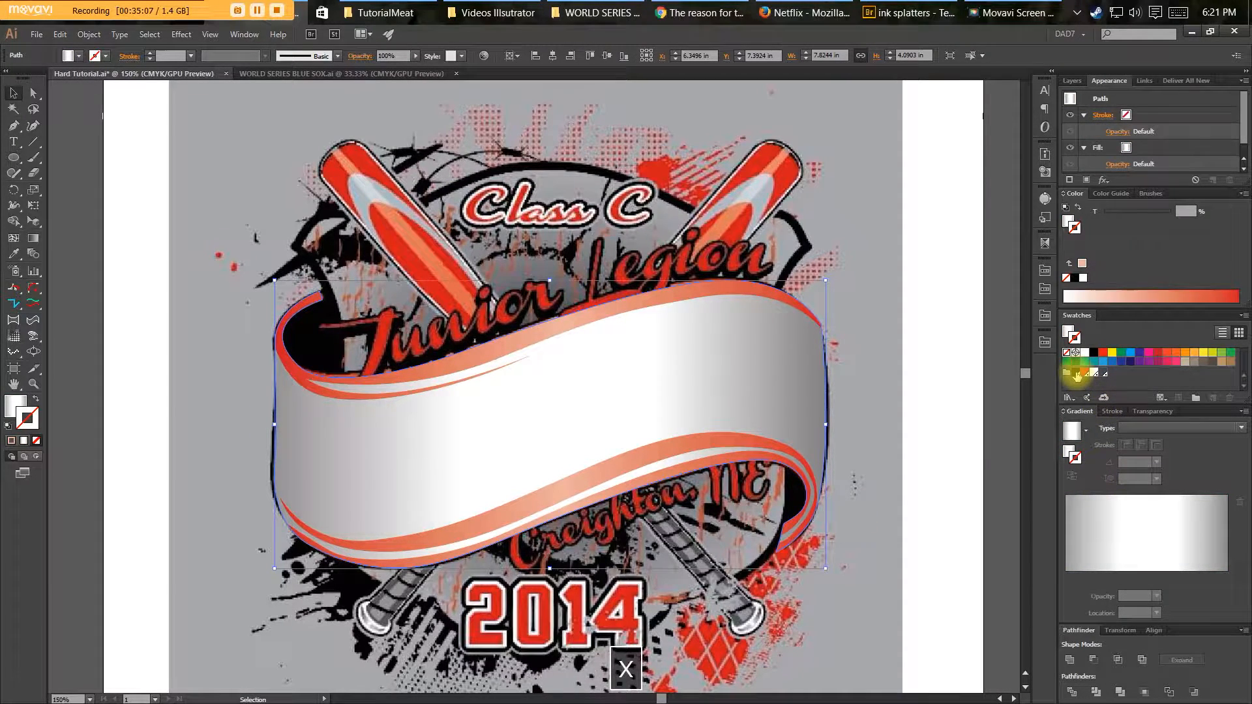
{"action": "left_click", "coordinate": [1076, 376]}
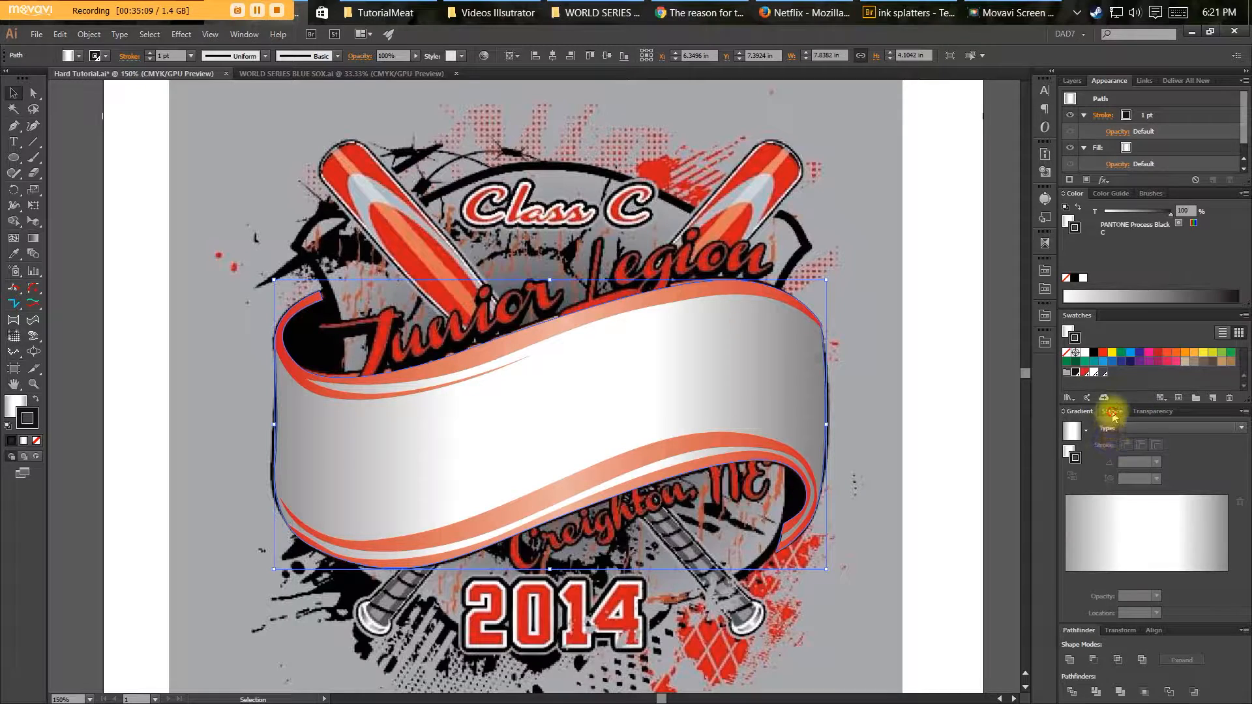
{"action": "left_click", "coordinate": [1112, 411]}
{"action": "left_click", "coordinate": [1107, 425]}
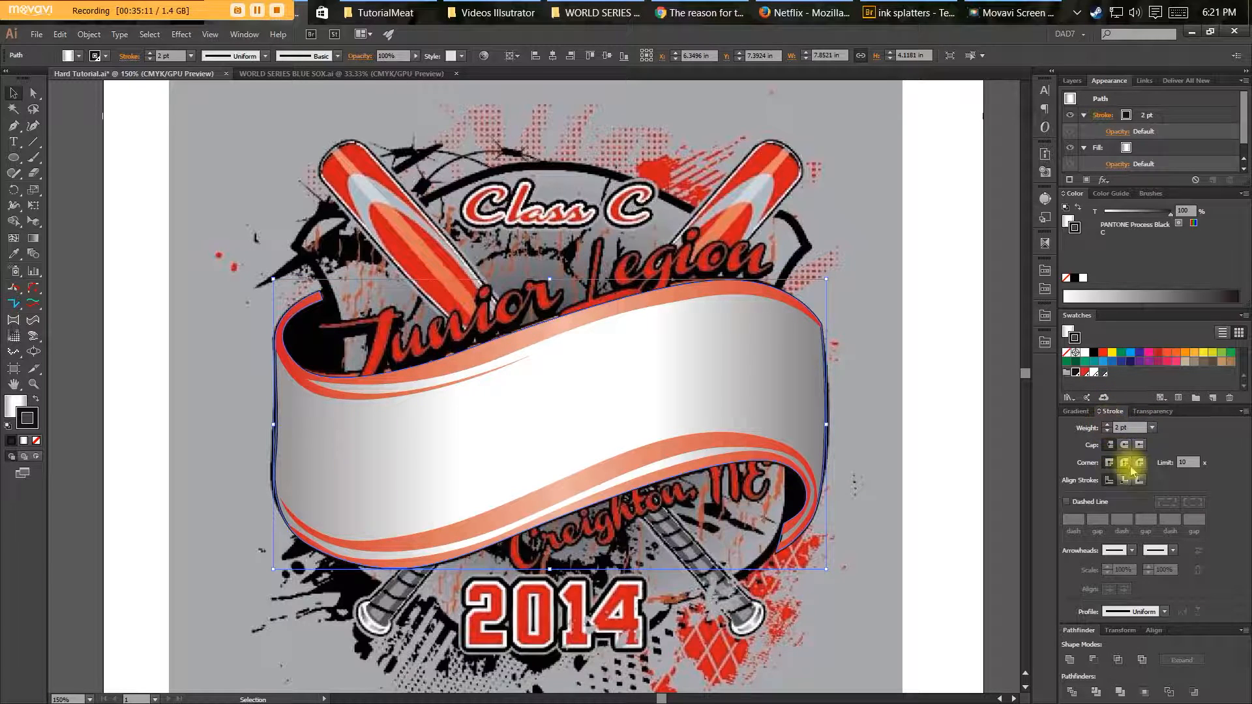
{"action": "left_click", "coordinate": [1139, 480]}
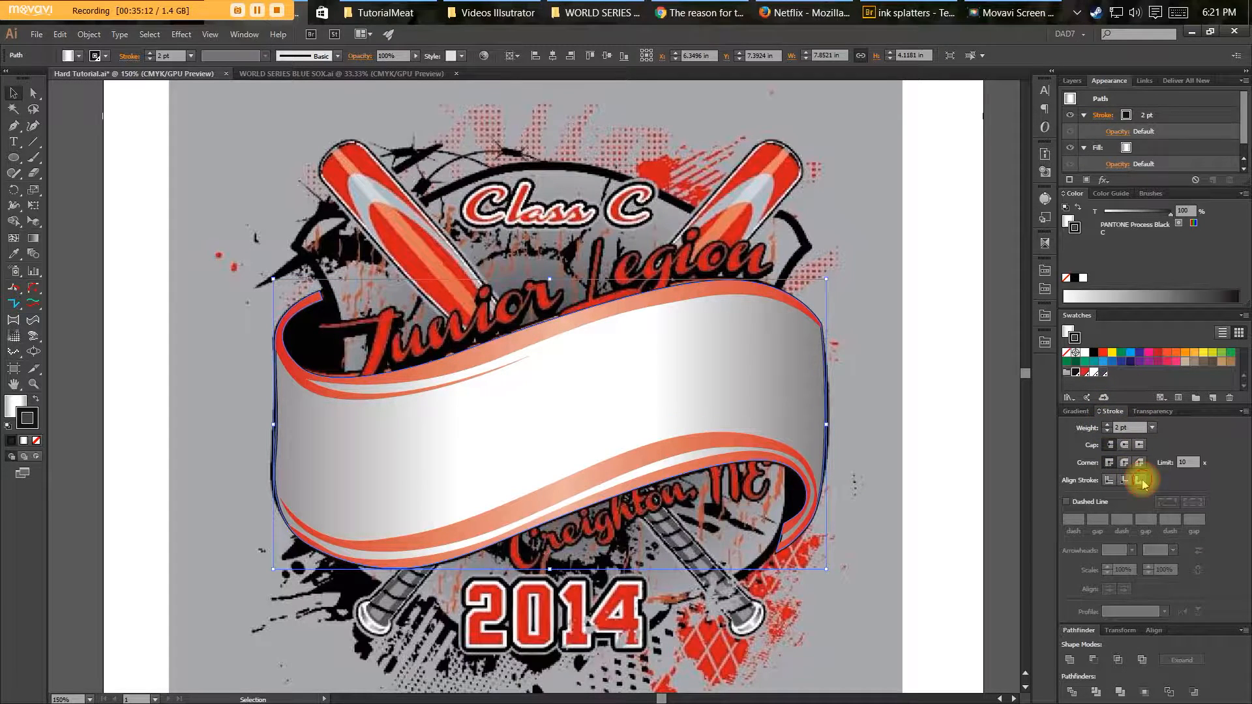
{"action": "left_click", "coordinate": [1106, 425]}
{"action": "left_click", "coordinate": [902, 419]}
Group the banner with its stripes and hide the group.
{"action": "key", "text": "space"}
{"action": "left_click_drag", "start_coordinate": [319, 340], "coordinate": [399, 355]}
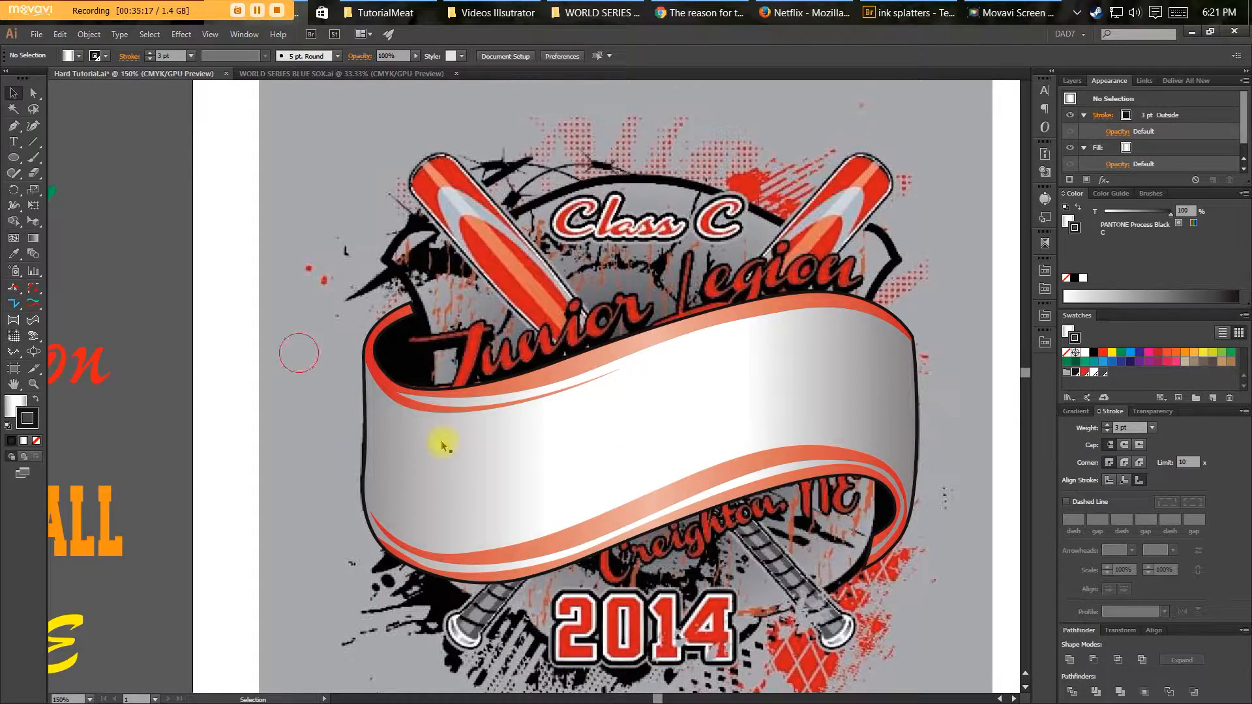
{"action": "left_click_drag", "start_coordinate": [442, 442], "coordinate": [454, 409]}
{"action": "left_click", "coordinate": [448, 444]}
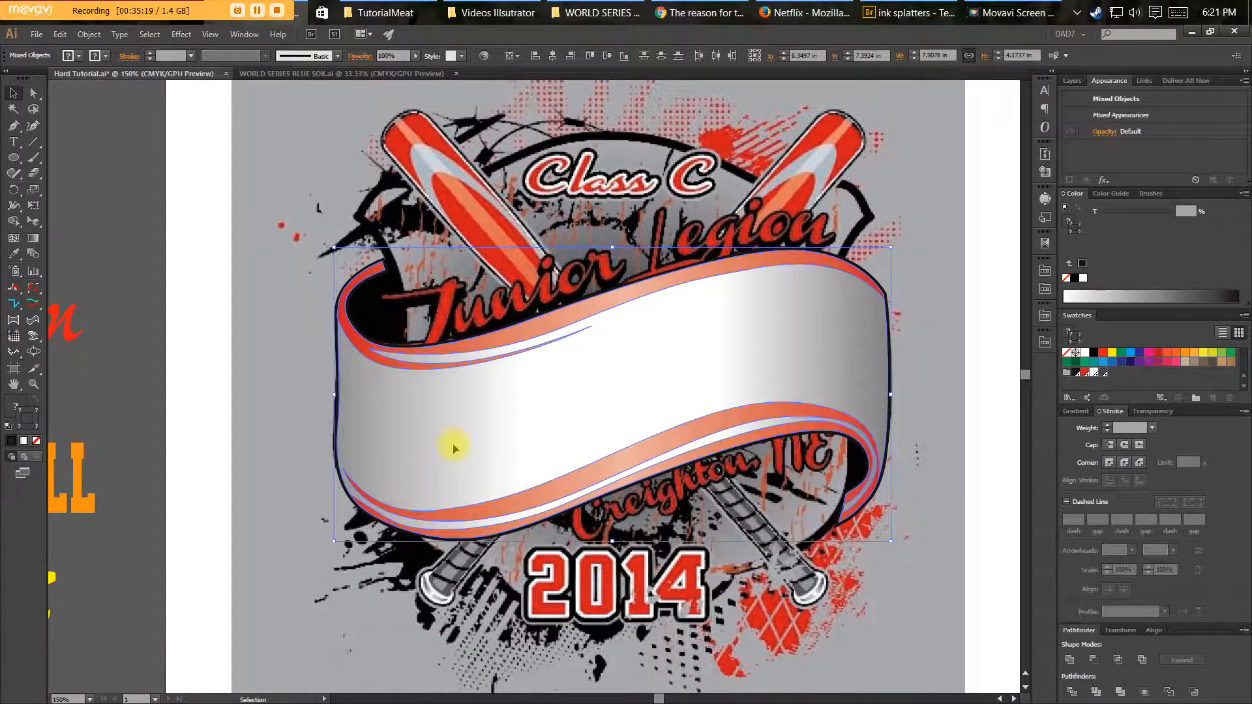
{"action": "key", "text": "ctrl+g"}
{"action": "key", "text": "F3"}
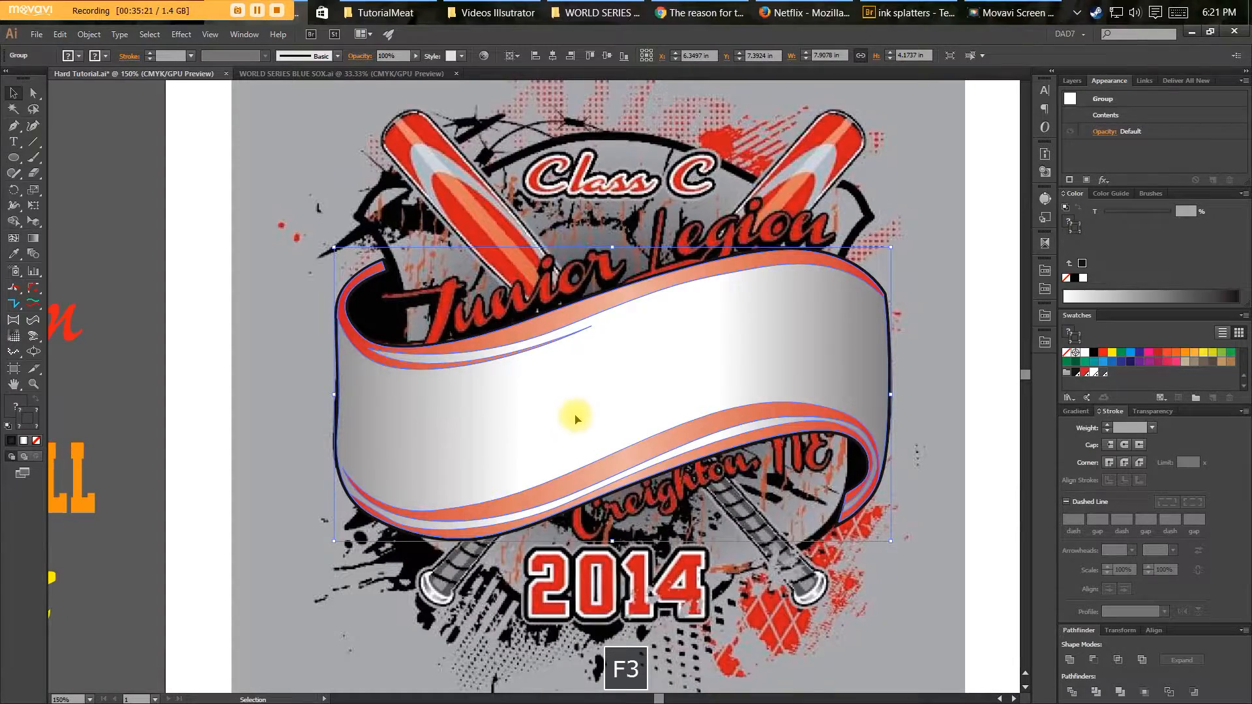
Compare with the reference design, and show all hidden artwork again with nothing left selected.
{"action": "key", "text": "space"}
{"action": "left_click_drag", "start_coordinate": [624, 522], "coordinate": [607, 583]}
{"action": "key", "text": "space"}
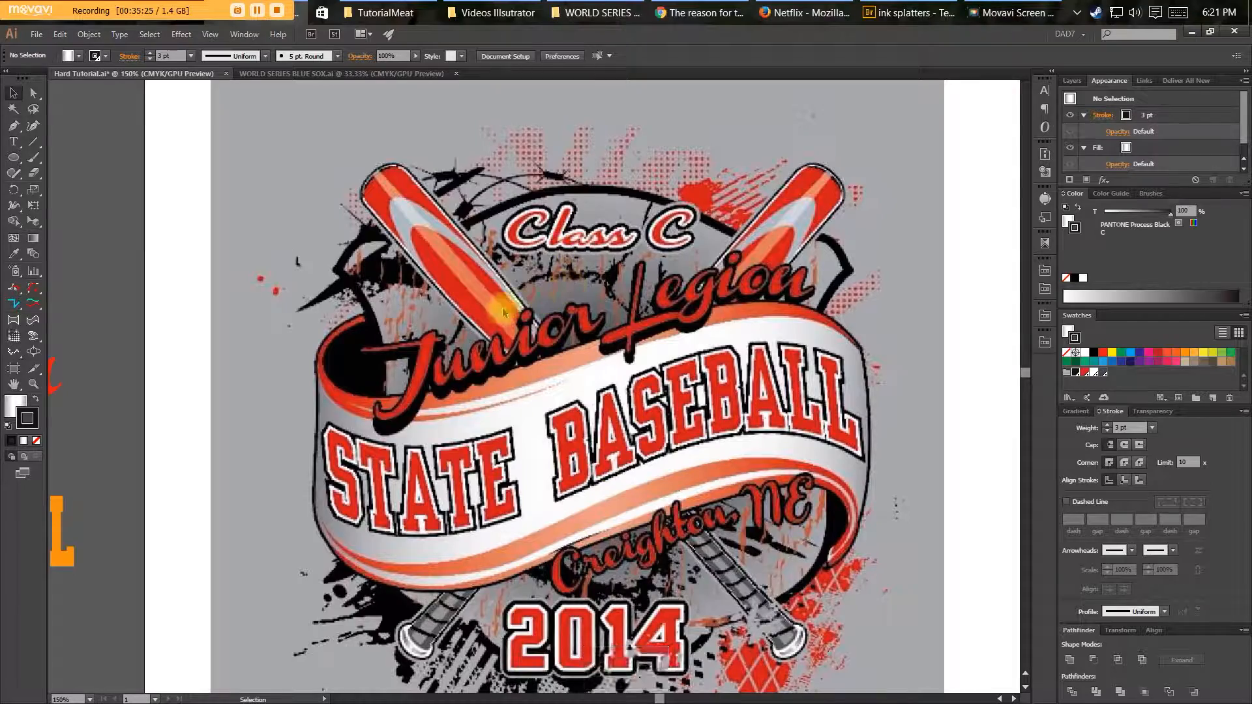
{"action": "key", "text": "space"}
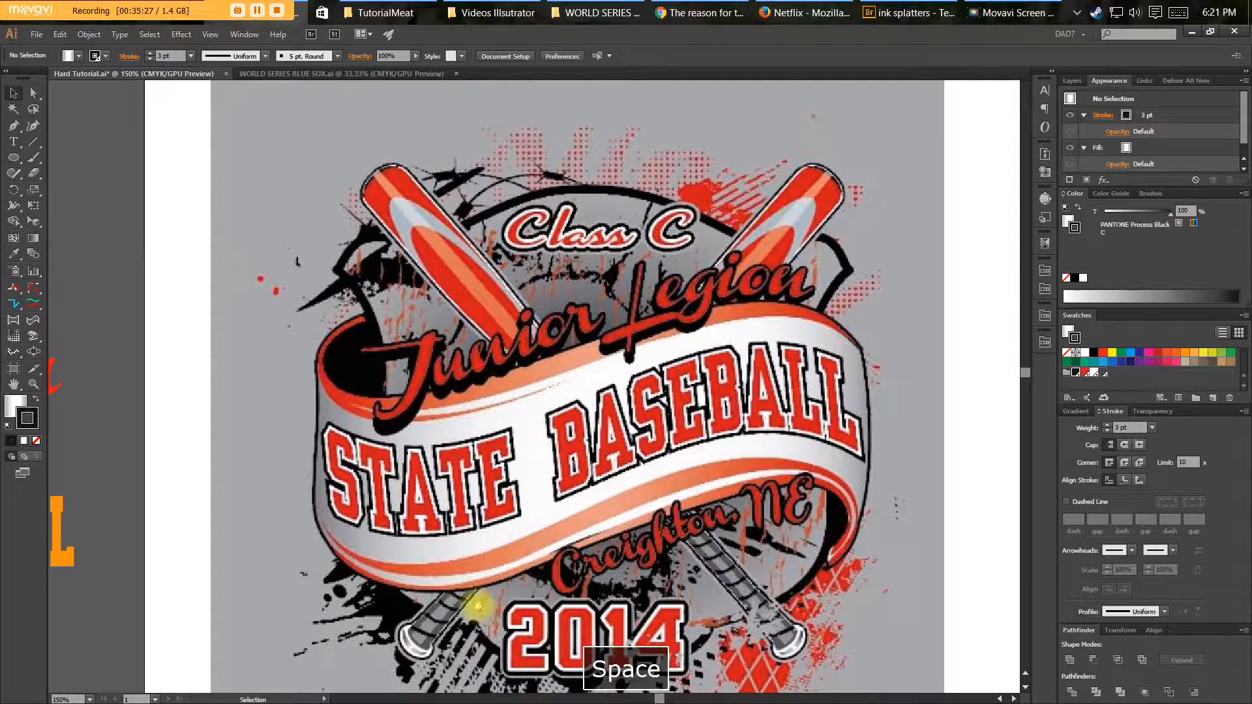
{"action": "left_click_drag", "start_coordinate": [478, 605], "coordinate": [466, 549]}
{"action": "left_click_drag", "start_coordinate": [566, 521], "coordinate": [531, 512]}
{"action": "key", "text": "F4"}
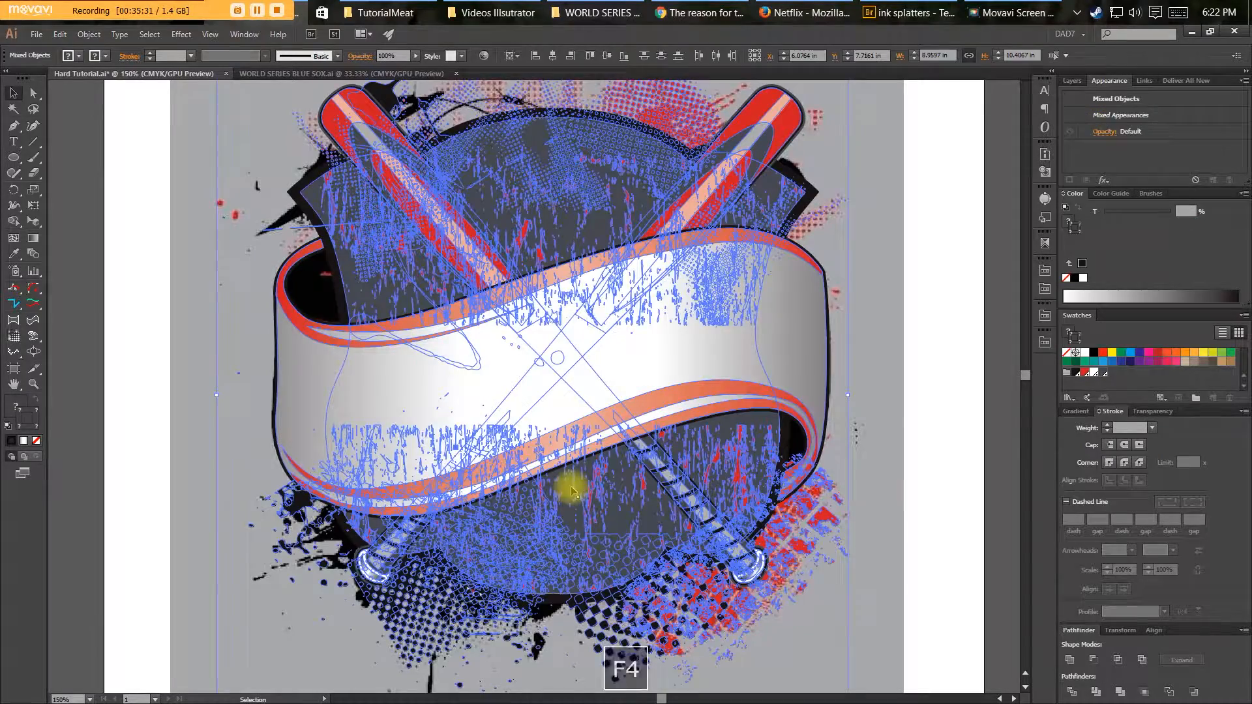
{"action": "left_click", "coordinate": [897, 465]}
{"action": "key", "text": "space"}
{"action": "left_click_drag", "start_coordinate": [883, 422], "coordinate": [894, 499]}
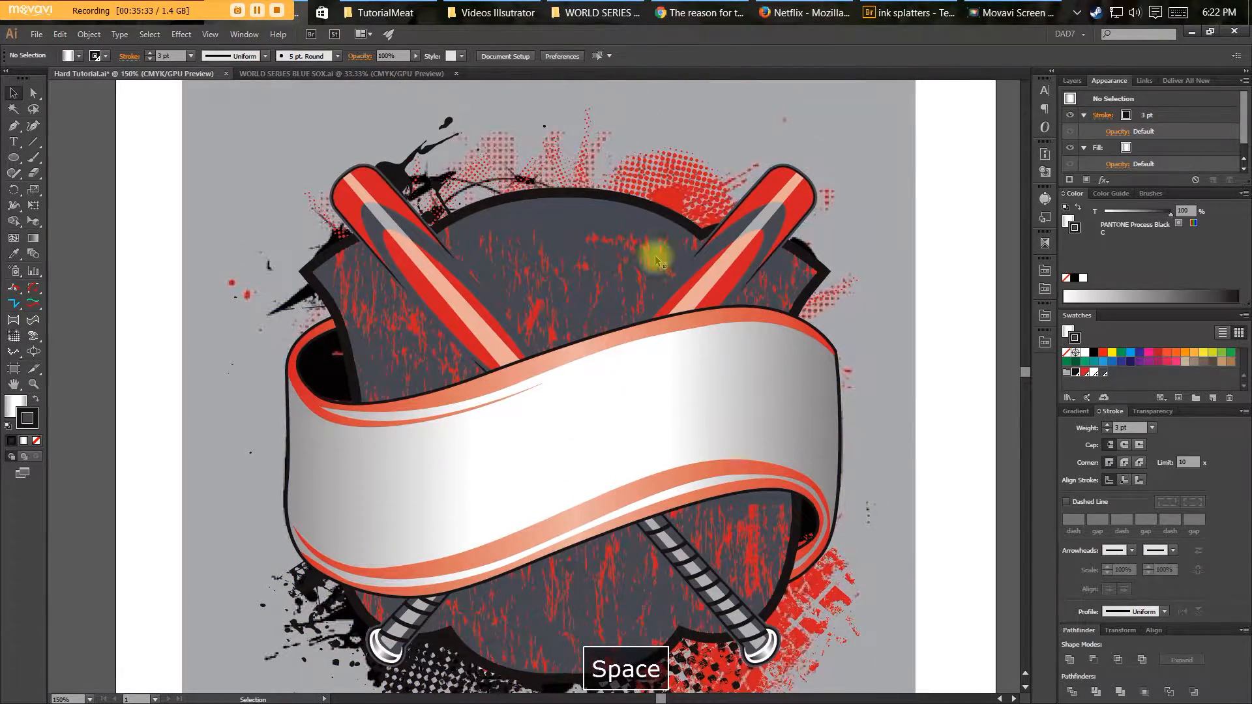
Place the green ink splatter over the shield, and cut and paste it directly in front of the shield shape, behind the bats and banner.
{"action": "left_click", "coordinate": [602, 224]}
{"action": "left_click", "coordinate": [908, 332]}
{"action": "key", "text": "space"}
{"action": "left_click_drag", "start_coordinate": [984, 389], "coordinate": [516, 365]}
{"action": "left_click_drag", "start_coordinate": [815, 416], "coordinate": [763, 318]}
{"action": "left_click_drag", "start_coordinate": [752, 436], "coordinate": [251, 344]}
{"action": "key", "text": "space"}
{"action": "left_click_drag", "start_coordinate": [357, 343], "coordinate": [713, 273]}
{"action": "key", "text": "ctrl+x"}
{"action": "left_click", "coordinate": [624, 108]}
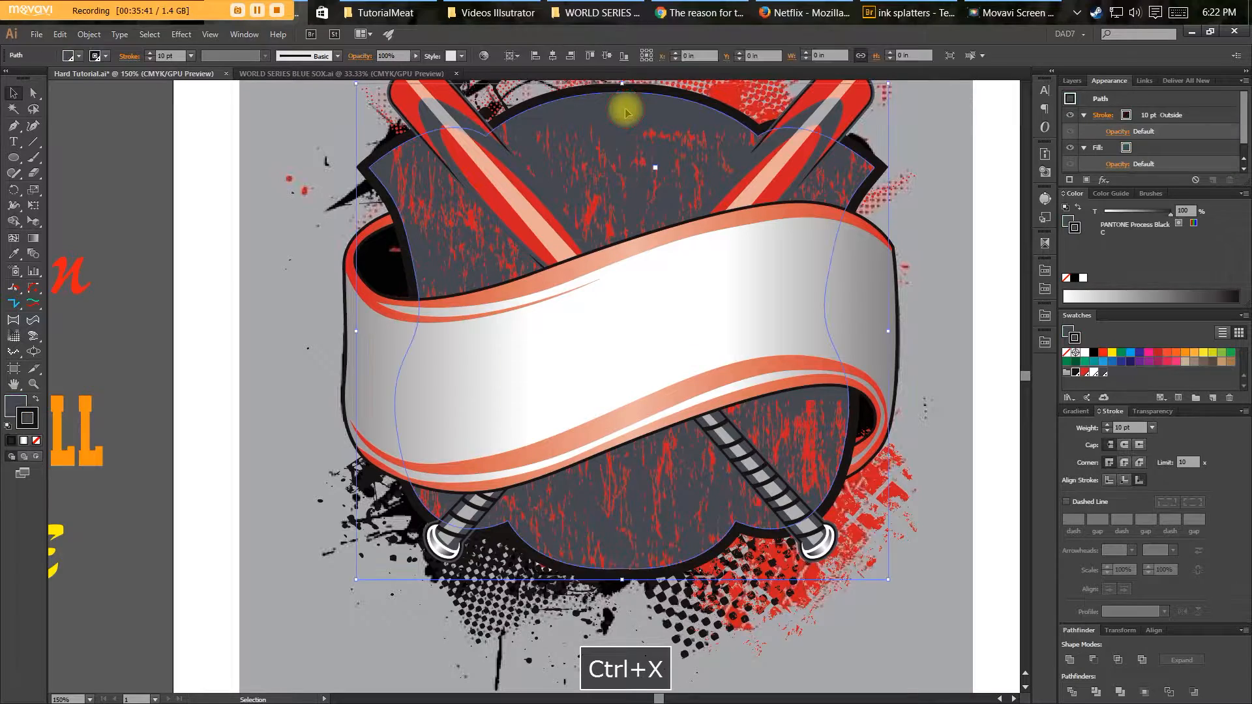
{"action": "key", "text": "ctrl+f"}
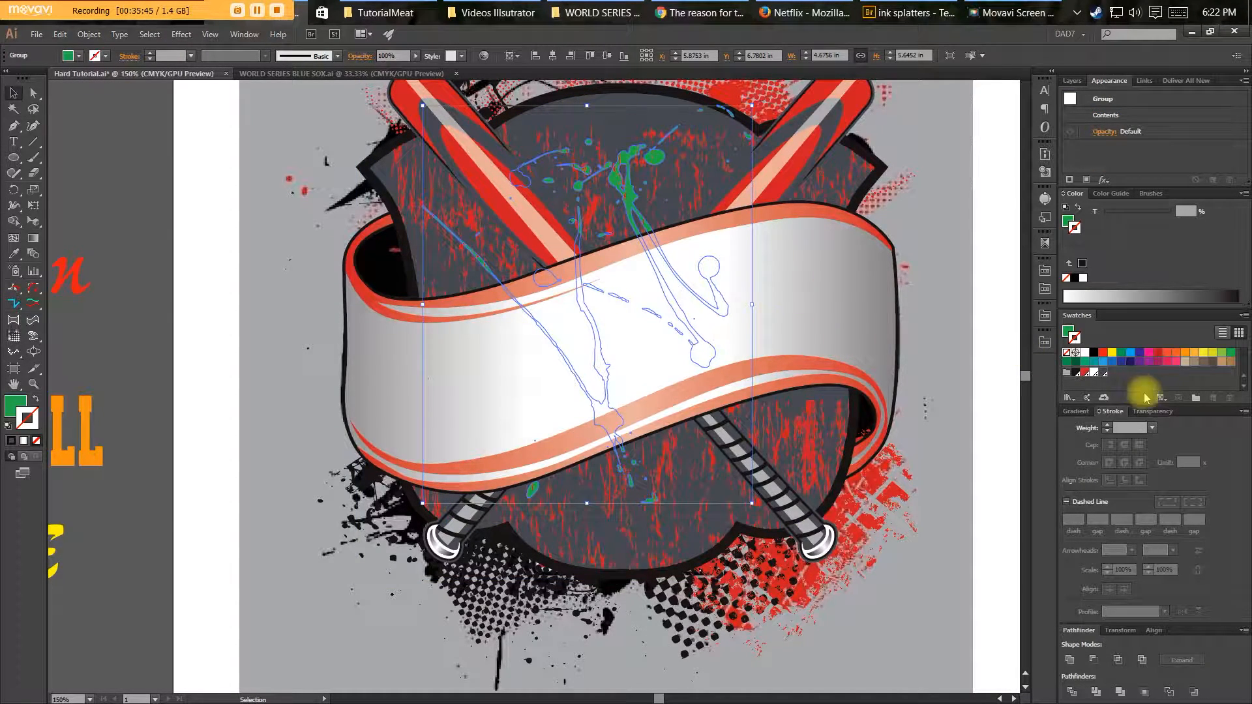
Fill the green splatter with PANTONE Process Black C and leave it without a stroke.
{"action": "key", "text": "v"}
{"action": "left_click_drag", "start_coordinate": [586, 279], "coordinate": [567, 299]}
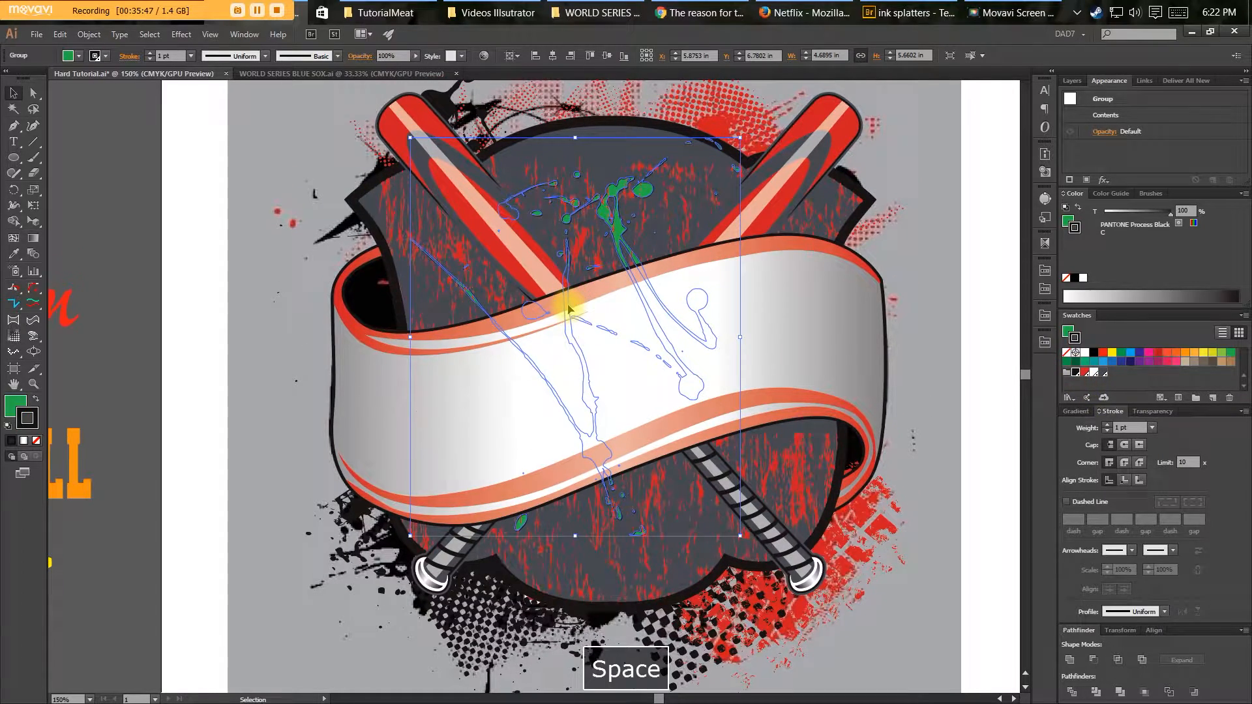
{"action": "key", "text": "shift+x"}
{"action": "key", "text": "x"}
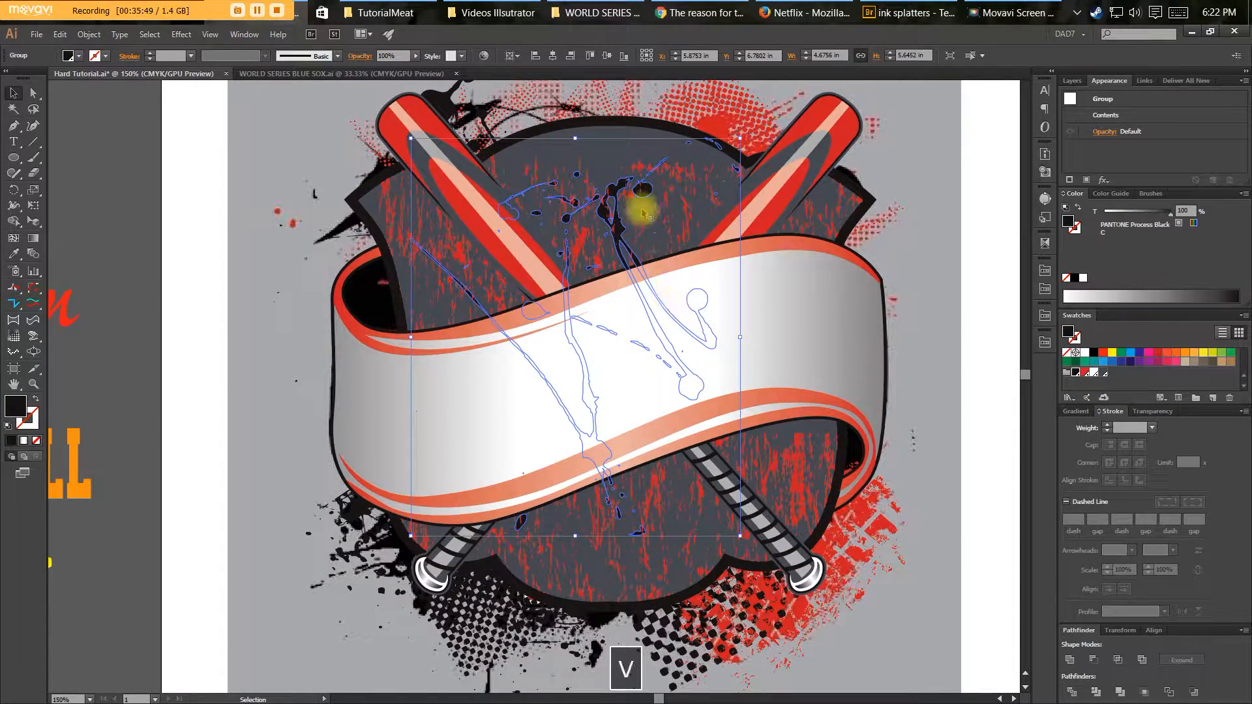
Place a copy of the light blue splatter over the shield's center, and cut and paste it directly in front of the shield shape.
{"action": "left_click_drag", "start_coordinate": [645, 191], "coordinate": [858, 375]}
{"action": "key", "text": "ctrl+minus"}
{"action": "key", "text": "ctrl+minus"}
{"action": "key", "text": "v"}
{"action": "left_click_drag", "start_coordinate": [922, 335], "coordinate": [381, 345]}
{"action": "key", "text": "ctrl+x"}
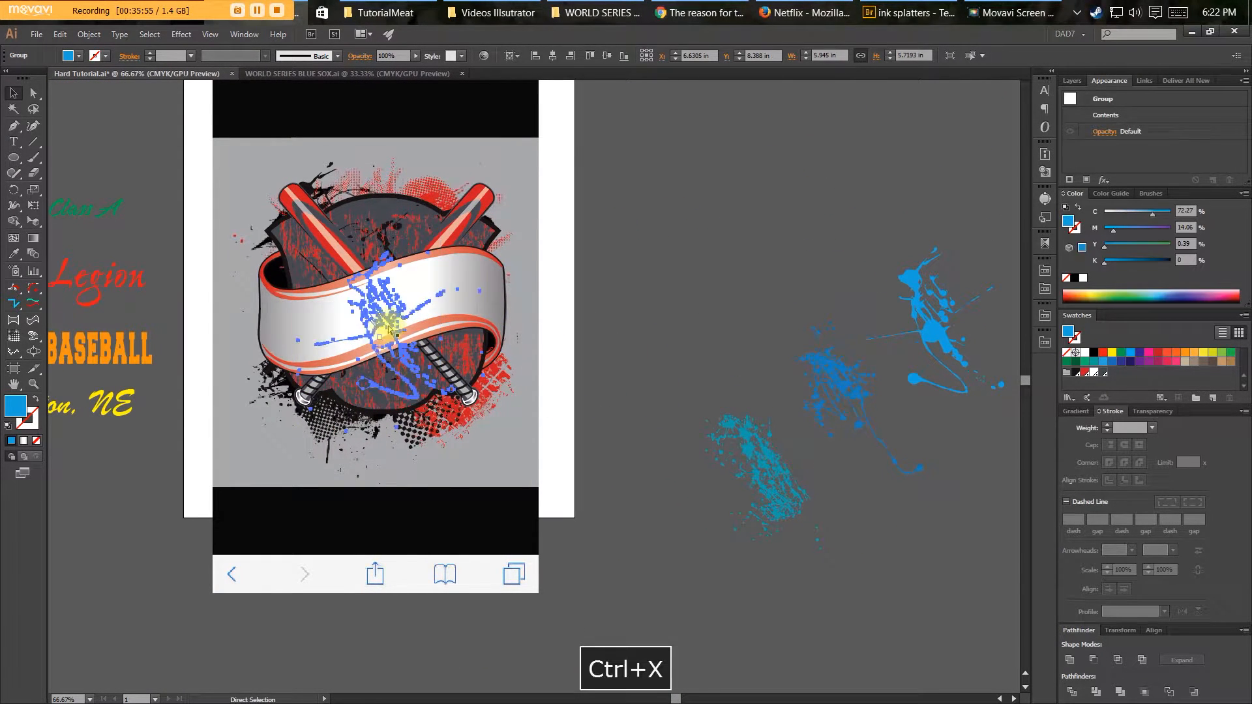
{"action": "left_click", "coordinate": [388, 210]}
{"action": "key", "text": "ctrl+f"}
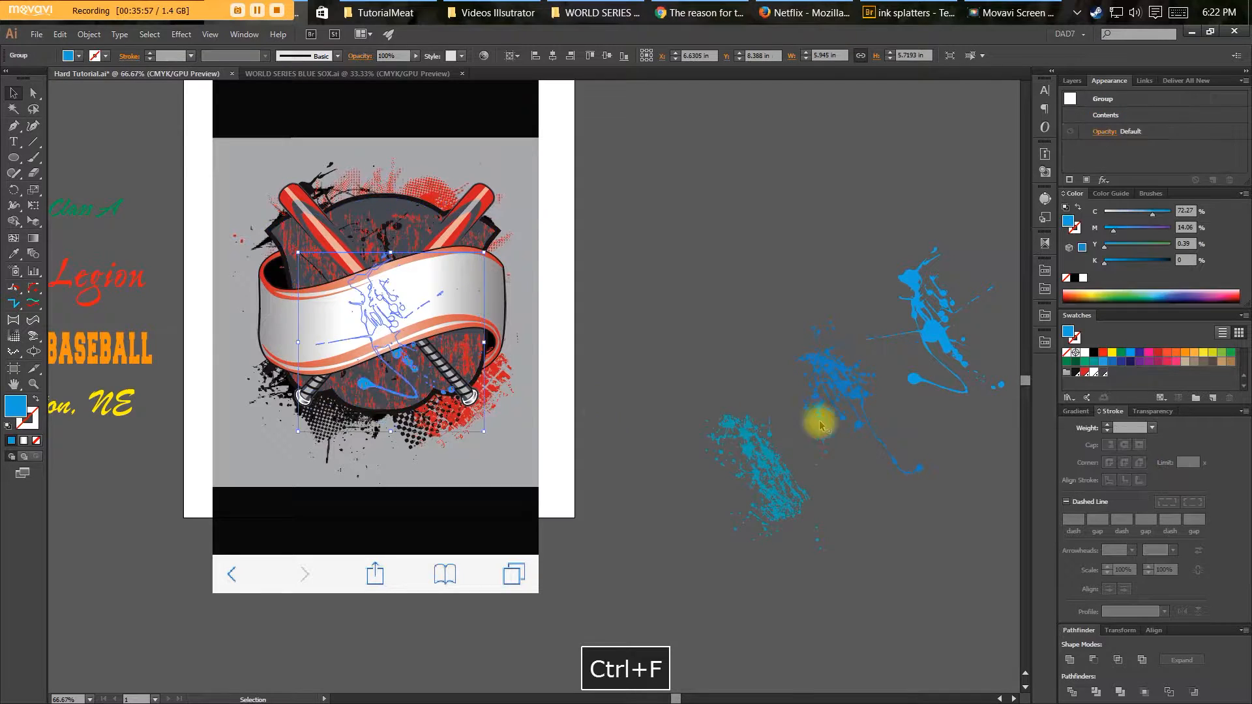
Fill the copied light blue splatter with PANTONE Process Black C and deselect it.
{"action": "left_click", "coordinate": [1075, 373]}
{"action": "key", "text": "v"}
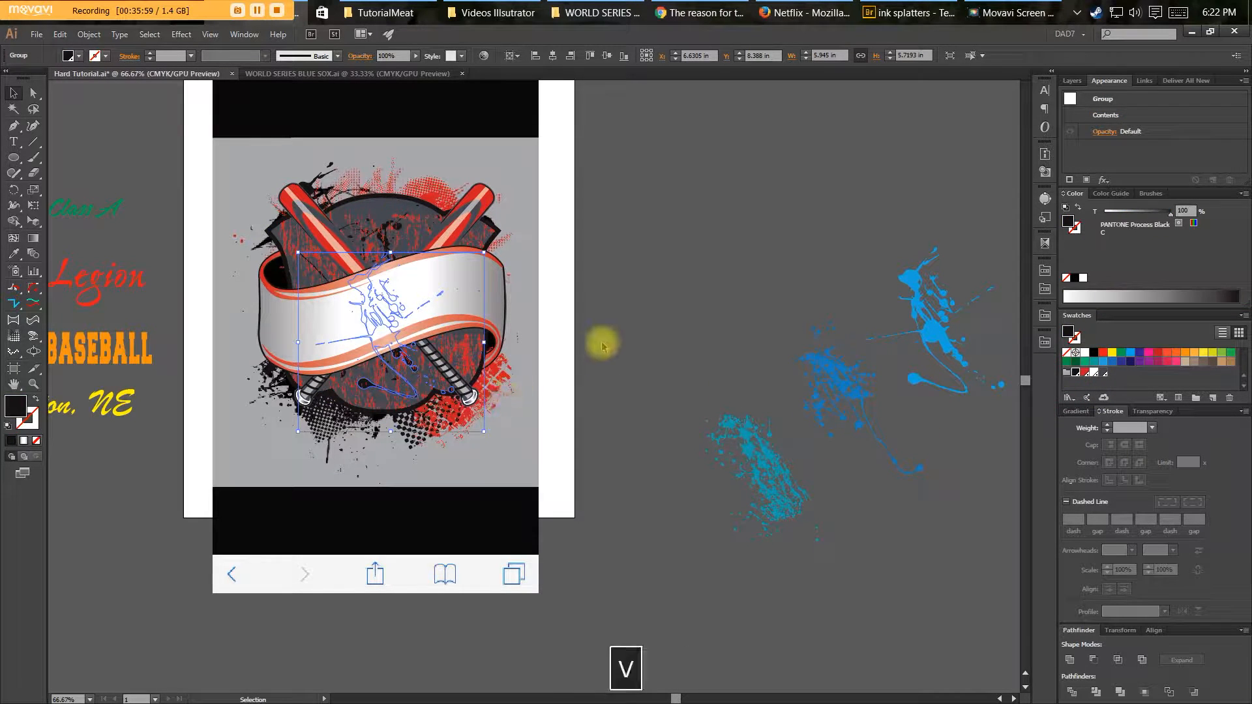
{"action": "left_click", "coordinate": [610, 342]}
{"action": "key", "text": "space"}
{"action": "left_click_drag", "start_coordinate": [609, 342], "coordinate": [649, 346]}
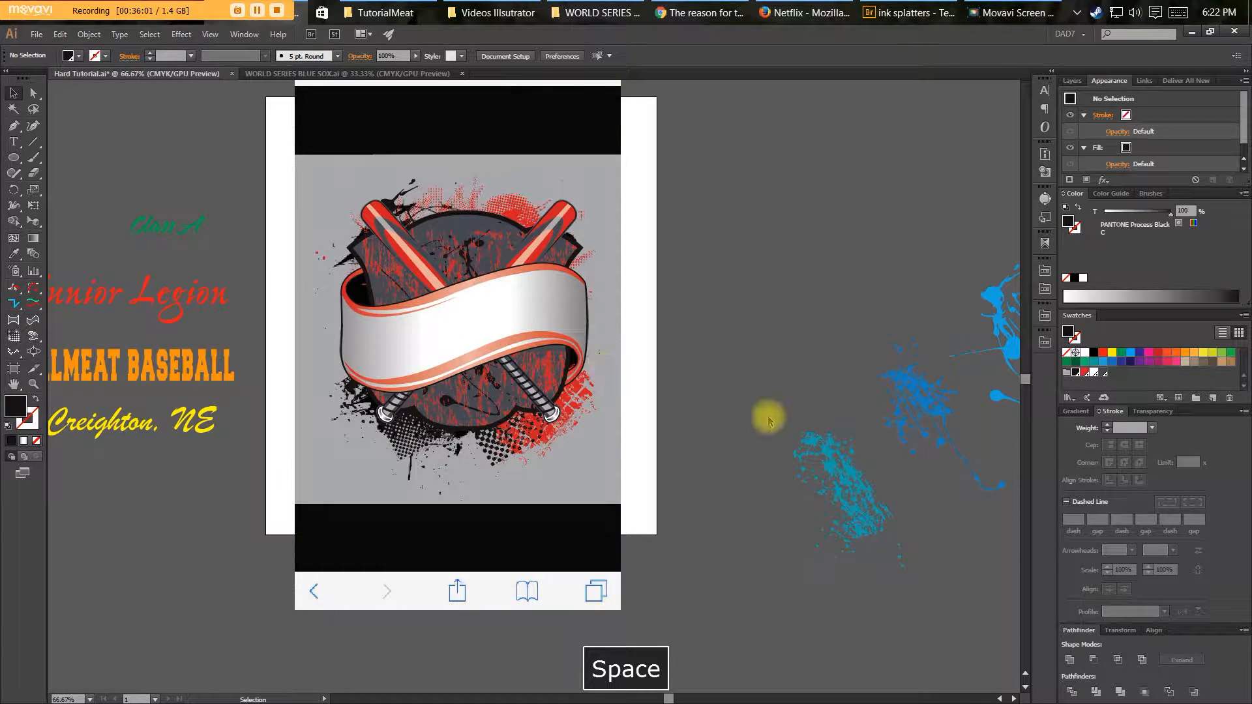
Duplicate the lower black splatter and place the copy on the shield's left side, behind the left bat.
{"action": "key", "text": "v"}
{"action": "key", "text": "ctrl+space"}
{"action": "left_click_drag", "start_coordinate": [562, 330], "coordinate": [581, 330]}
{"action": "key", "text": "v"}
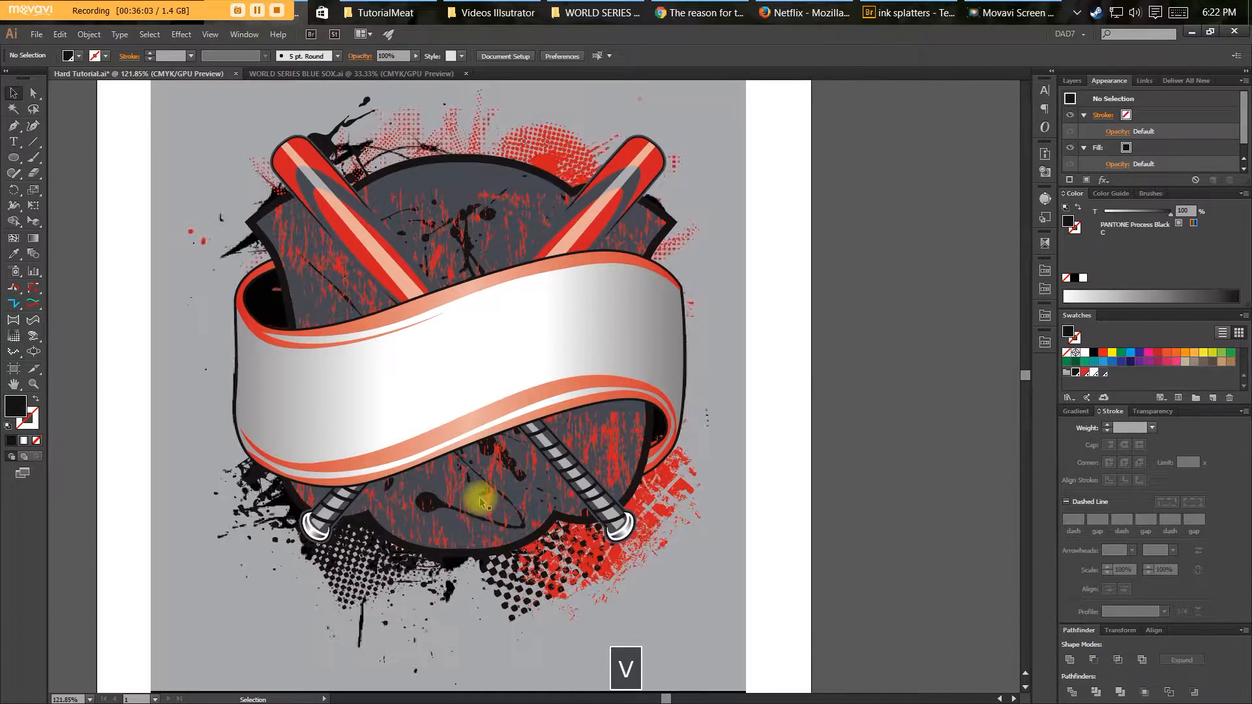
{"action": "left_click", "coordinate": [442, 506]}
{"action": "left_click_drag", "start_coordinate": [442, 507], "coordinate": [350, 452]}
{"action": "key", "text": "v"}
{"action": "left_click", "coordinate": [833, 409]}
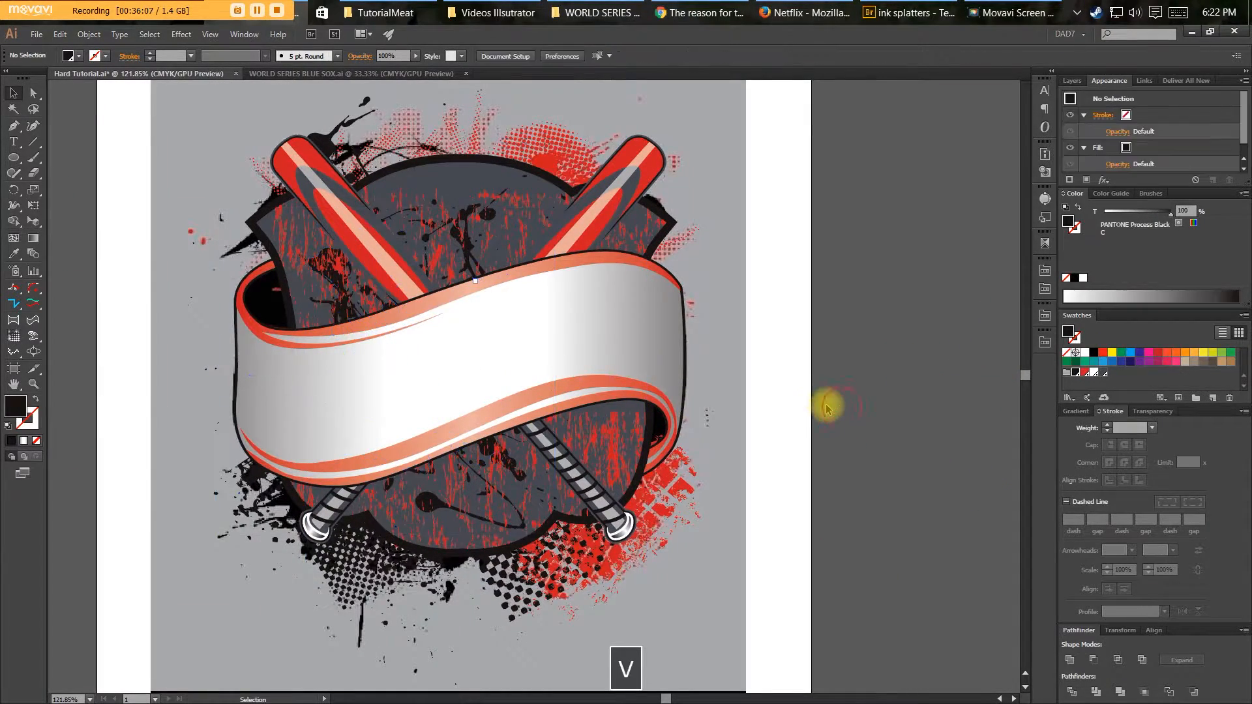
{"action": "key", "text": "space"}
{"action": "left_click_drag", "start_coordinate": [803, 385], "coordinate": [849, 387]}
{"action": "left_click_drag", "start_coordinate": [832, 392], "coordinate": [875, 414]}
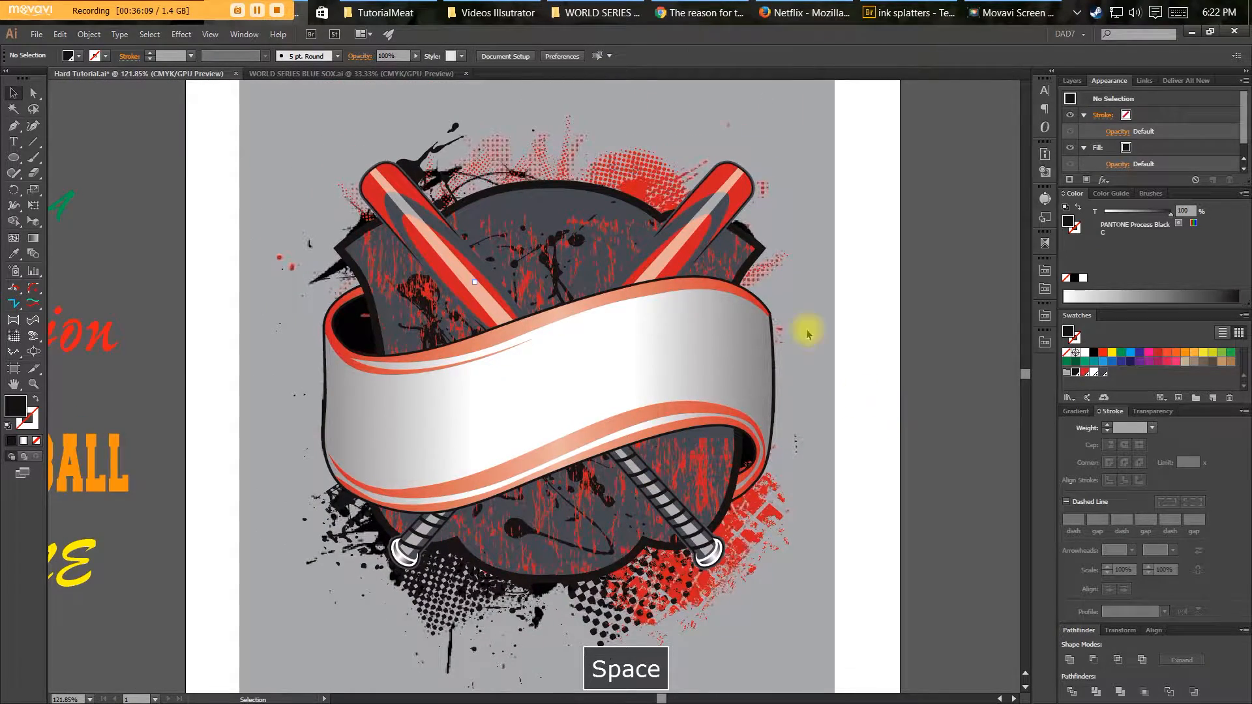
Copy the red barrel shape of the right bat and paste the copy directly in front.
{"action": "key", "text": "space"}
{"action": "key", "text": "ctrl+space"}
{"action": "left_click_drag", "start_coordinate": [690, 277], "coordinate": [657, 271]}
{"action": "key", "text": "ctrl+space"}
{"action": "key", "text": "ctrl+space"}
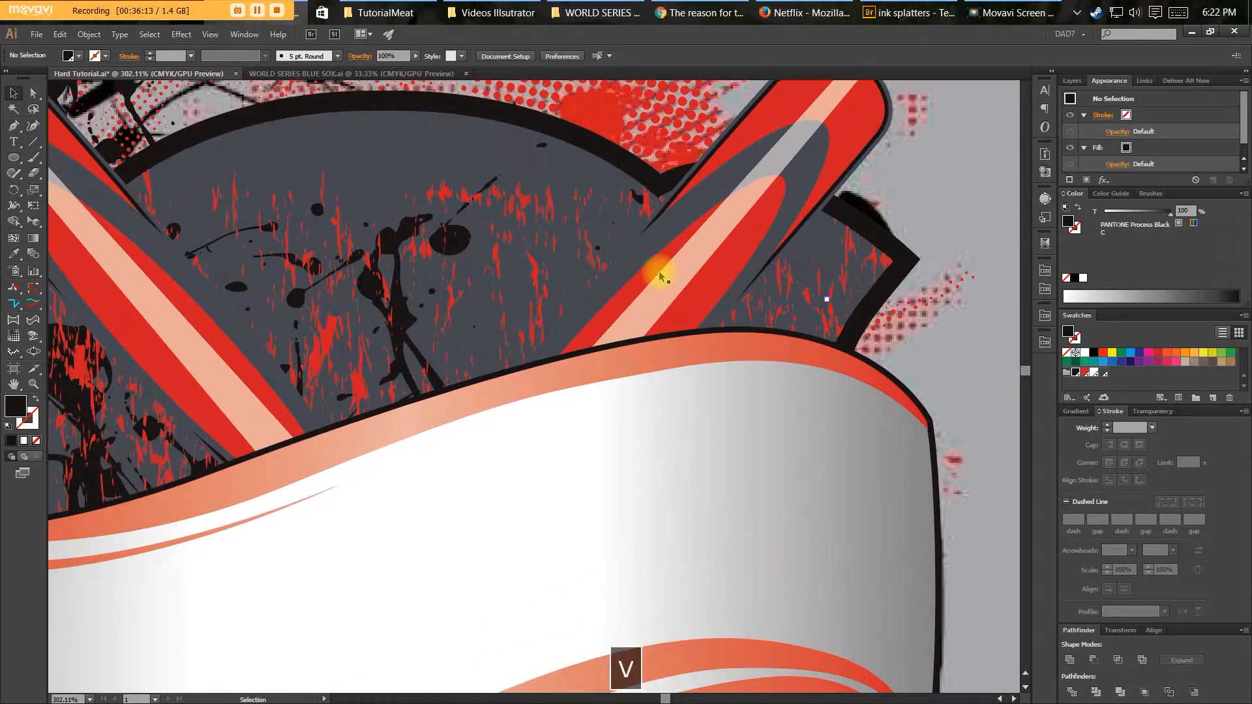
{"action": "key", "text": "v"}
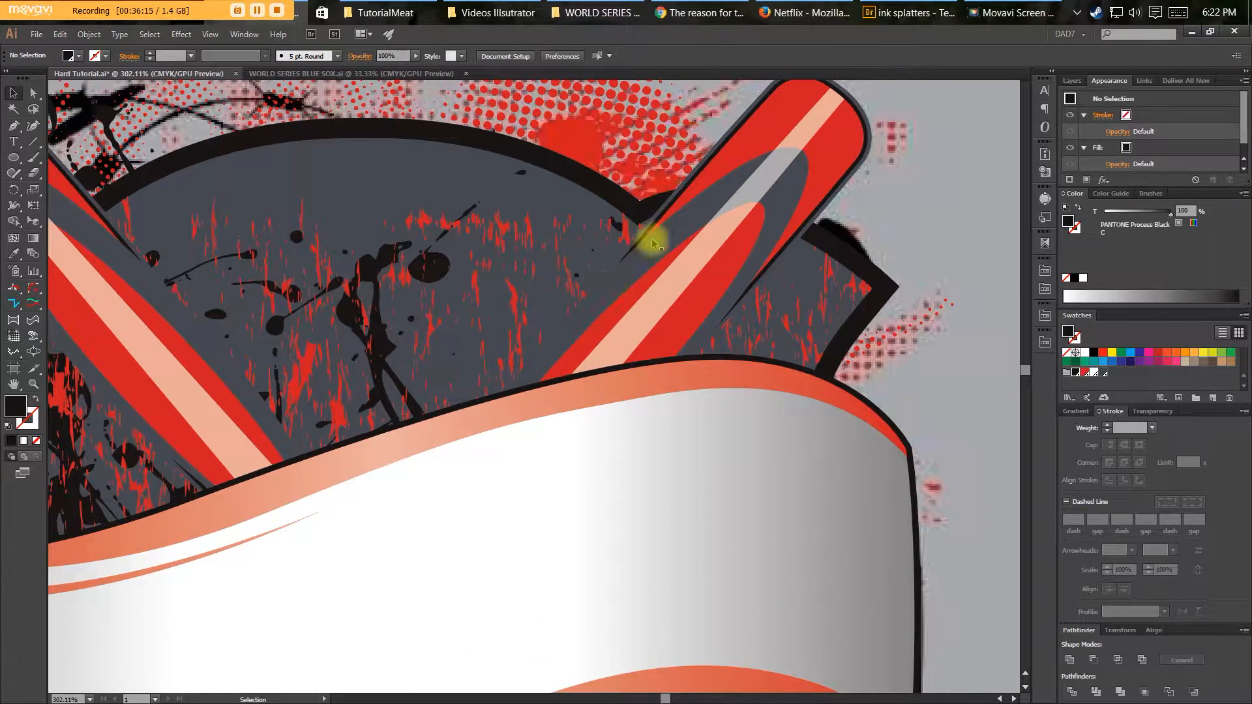
{"action": "key", "text": "ctrl+space"}
{"action": "left_click_drag", "start_coordinate": [632, 271], "coordinate": [642, 267]}
{"action": "left_click", "coordinate": [642, 267]}
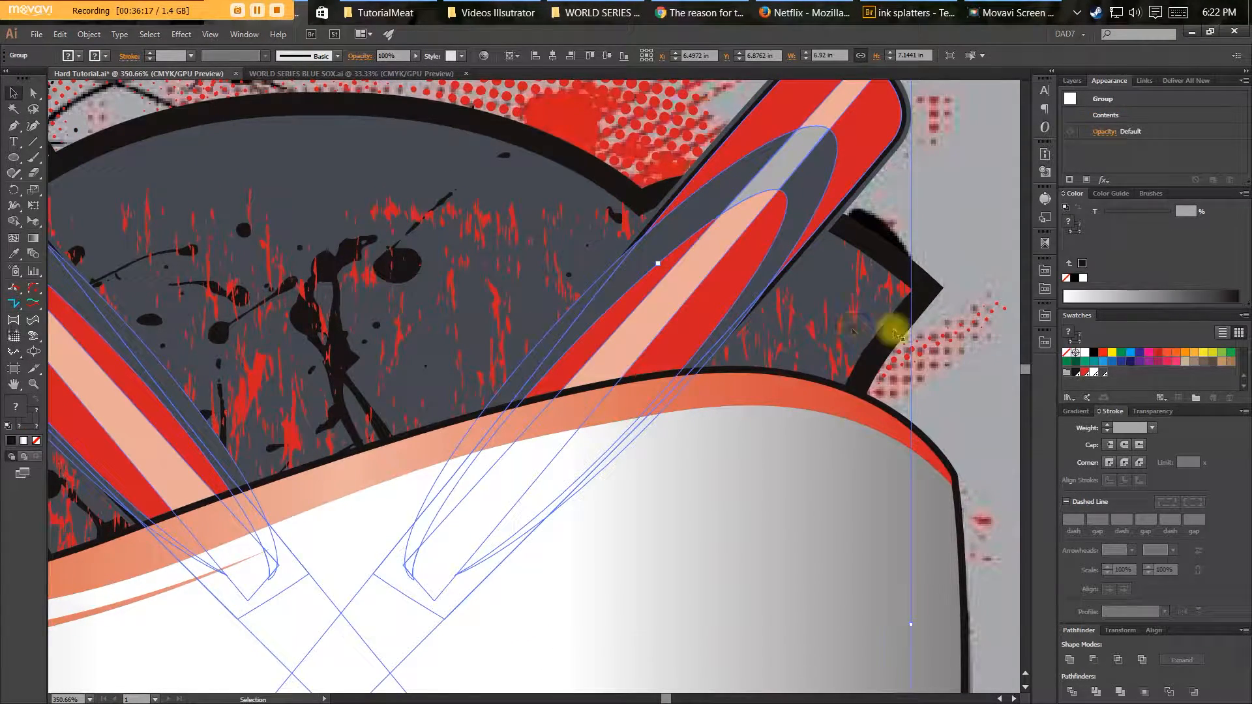
{"action": "key", "text": "a"}
{"action": "left_click", "coordinate": [662, 237]}
{"action": "key", "text": "space"}
{"action": "left_click_drag", "start_coordinate": [663, 237], "coordinate": [687, 241]}
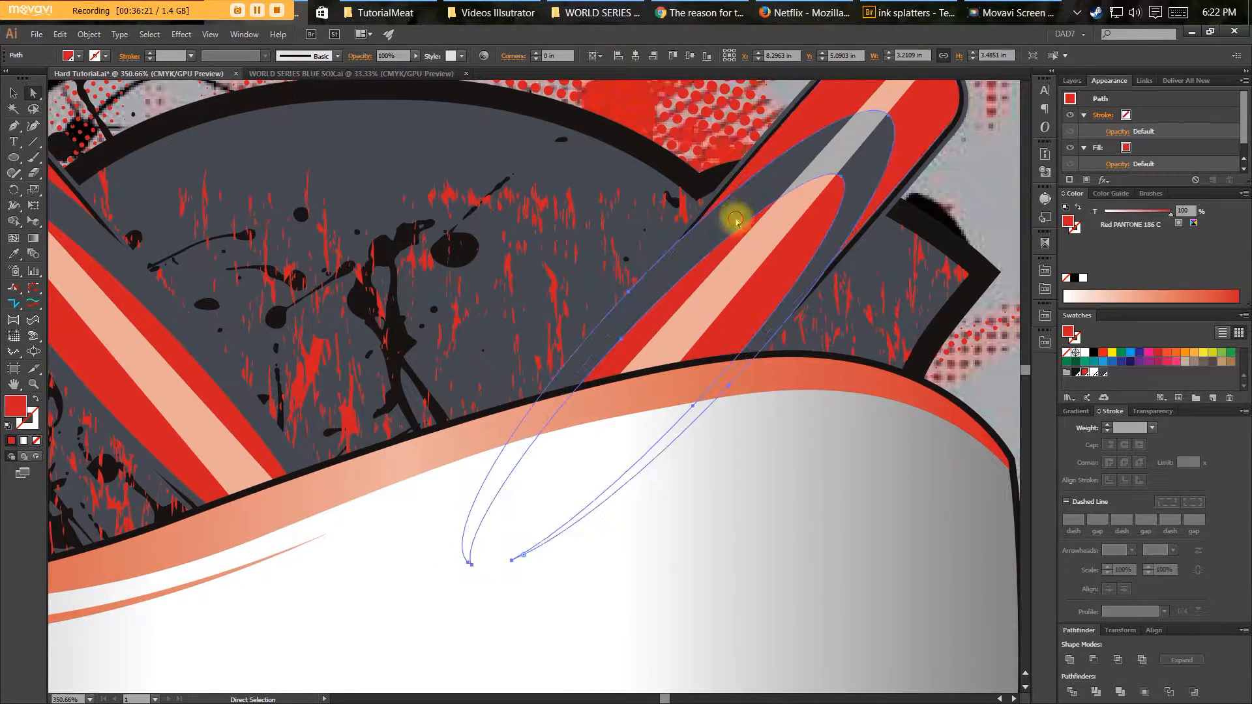
{"action": "left_click_drag", "start_coordinate": [732, 218], "coordinate": [678, 258]}
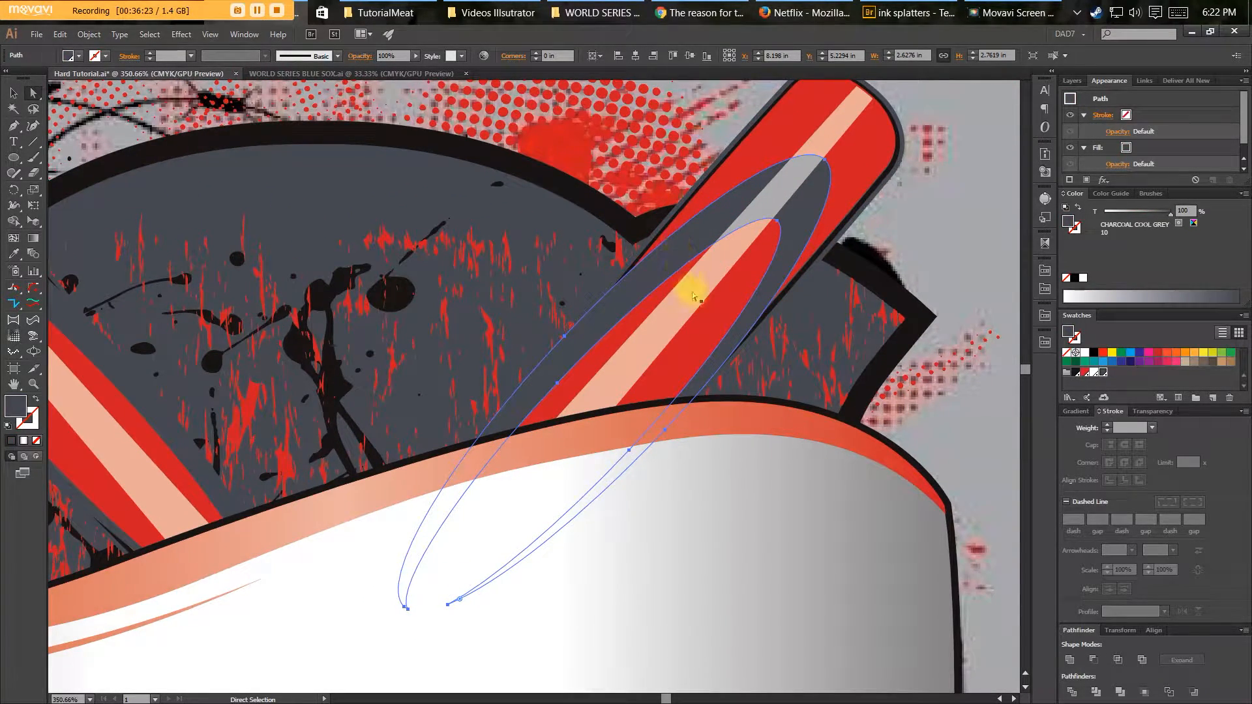
{"action": "key", "text": "a"}
{"action": "left_click", "coordinate": [732, 167], "text": "ctrl"}
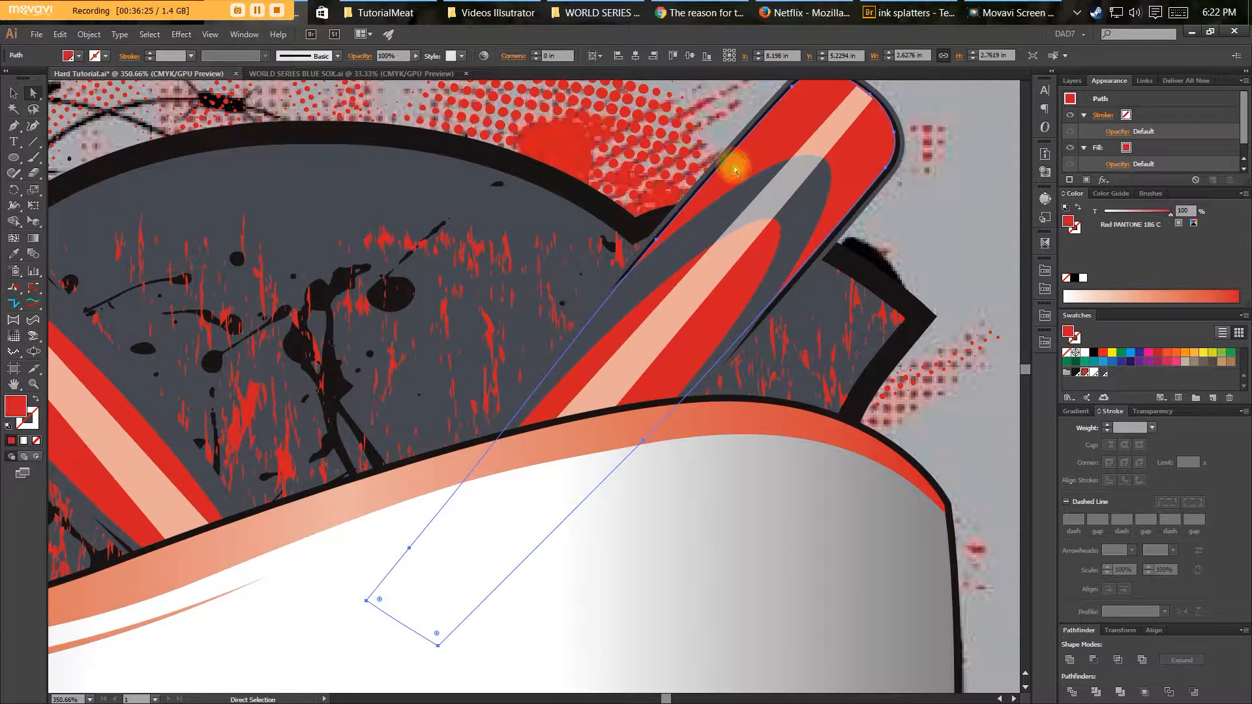
{"action": "key", "text": "ctrl+c"}
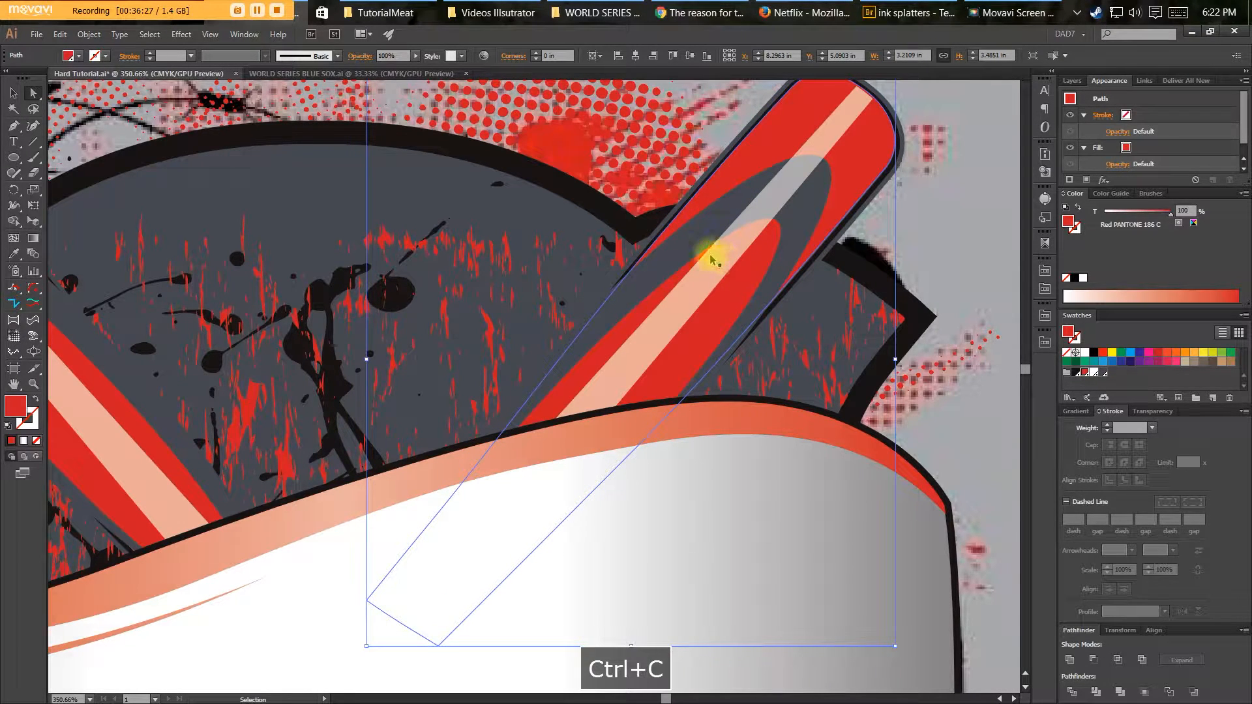
{"action": "key", "text": "ctrl+f"}
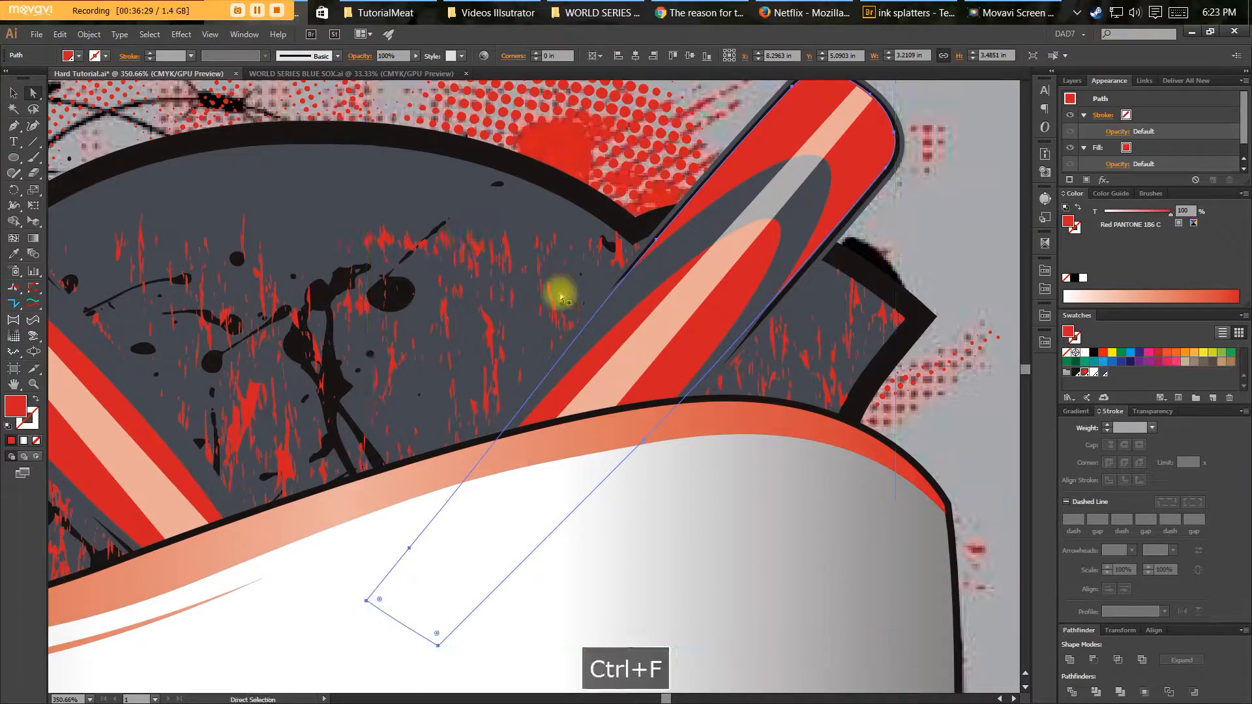
Intersect the pasted red copy with the charcoal accent shape on the right bat to trim the accent to the barrel outline.
{"action": "key", "text": "a"}
{"action": "left_click", "coordinate": [643, 287], "text": "shift"}
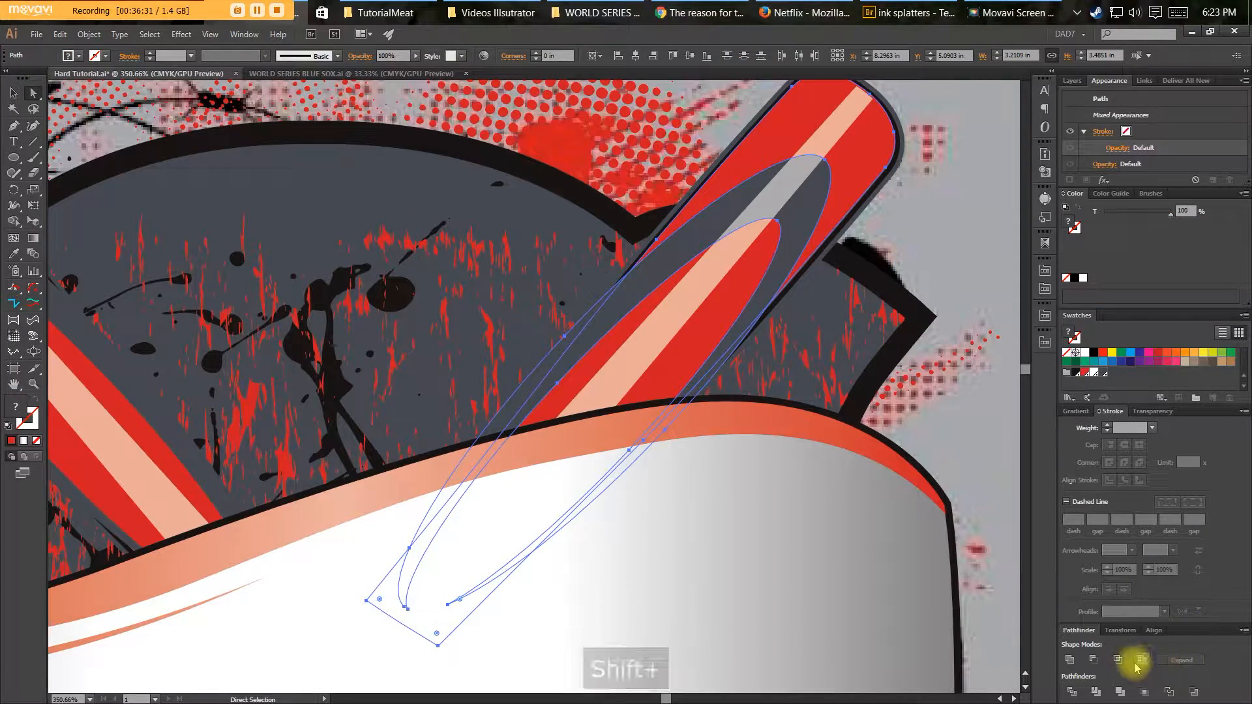
{"action": "left_click", "coordinate": [1117, 660]}
{"action": "key", "text": "v"}
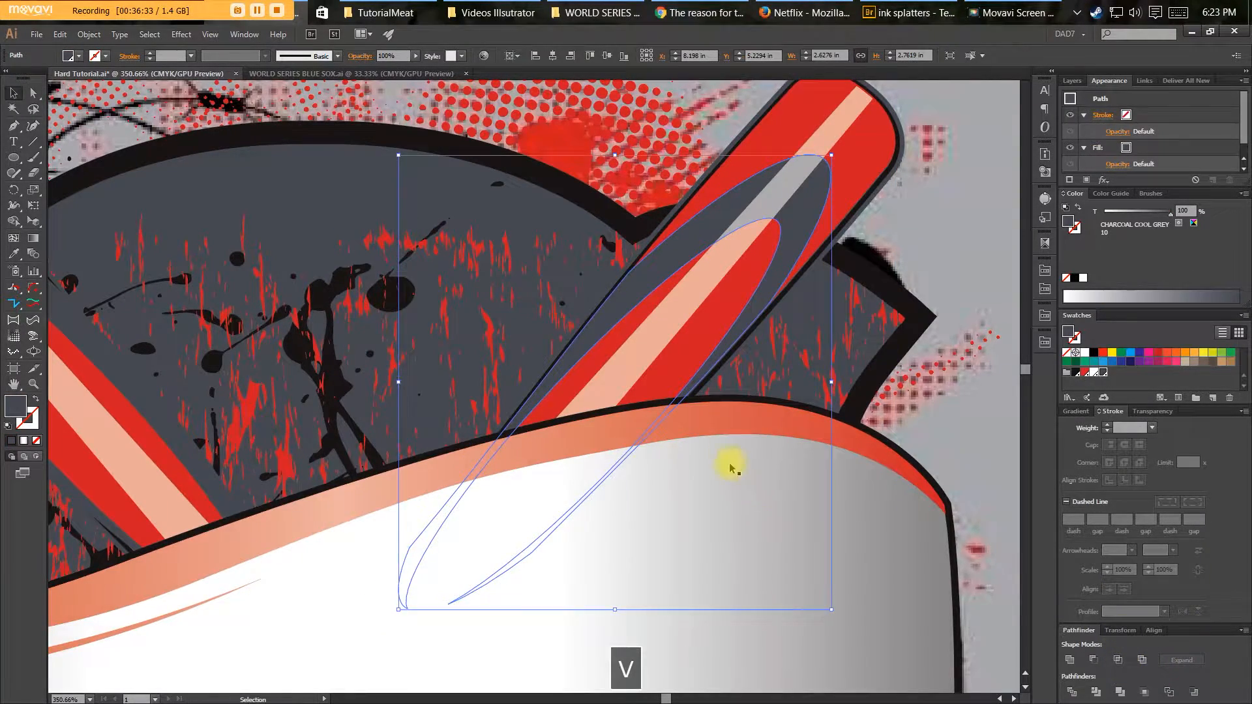
Copy the red barrel shape of the left bat and paste the copy directly in front.
{"action": "left_click_drag", "start_coordinate": [232, 426], "coordinate": [491, 483]}
{"action": "key", "text": "a"}
{"action": "left_click", "coordinate": [366, 420]}
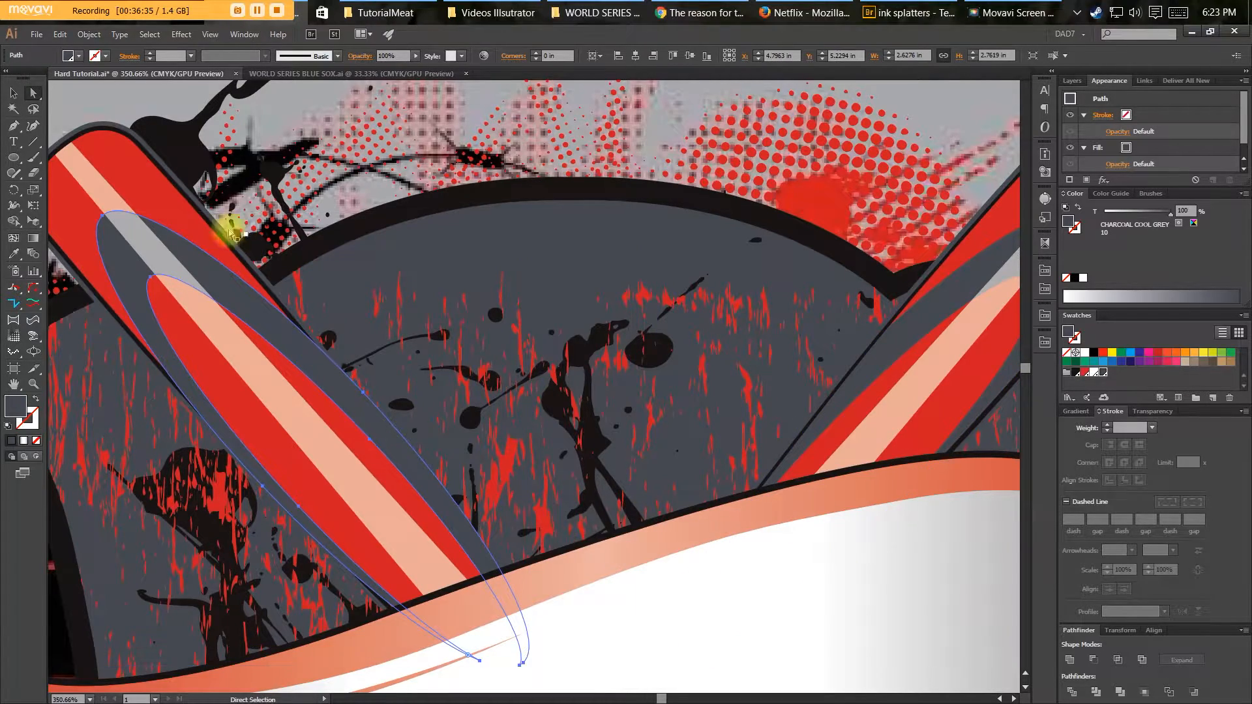
{"action": "key", "text": "v"}
{"action": "left_click", "coordinate": [198, 238]}
{"action": "key", "text": "a"}
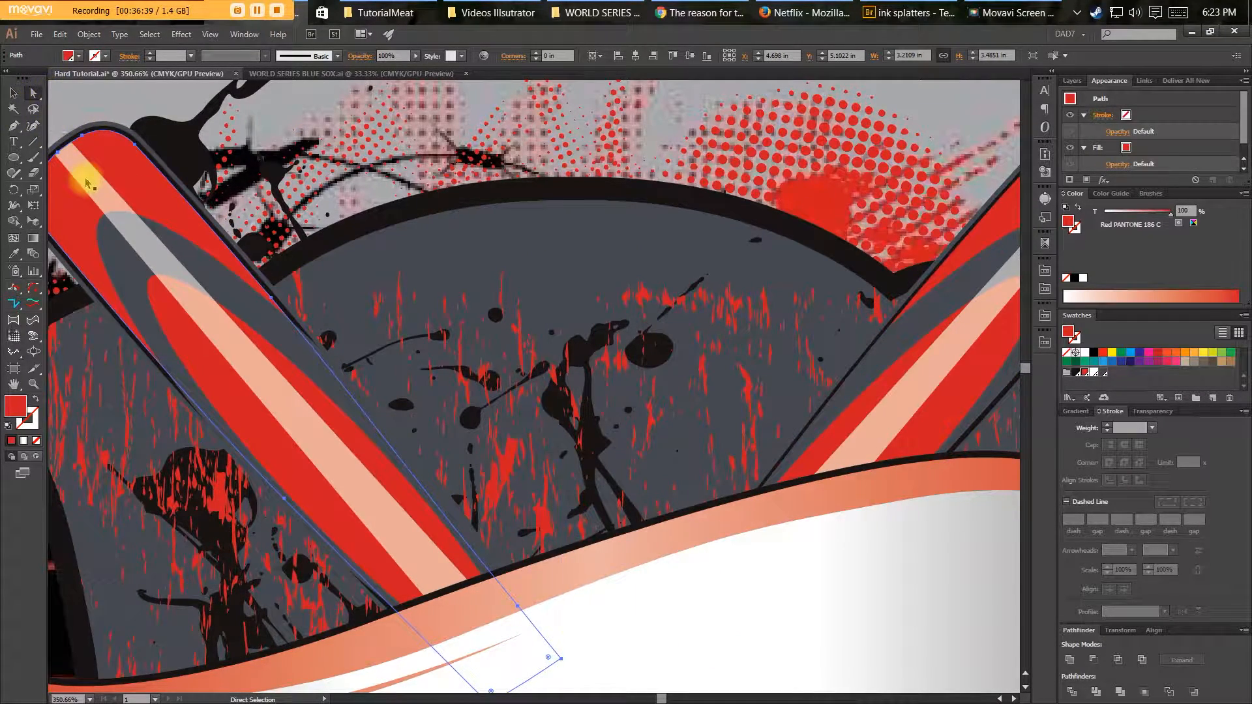
{"action": "key", "text": "a"}
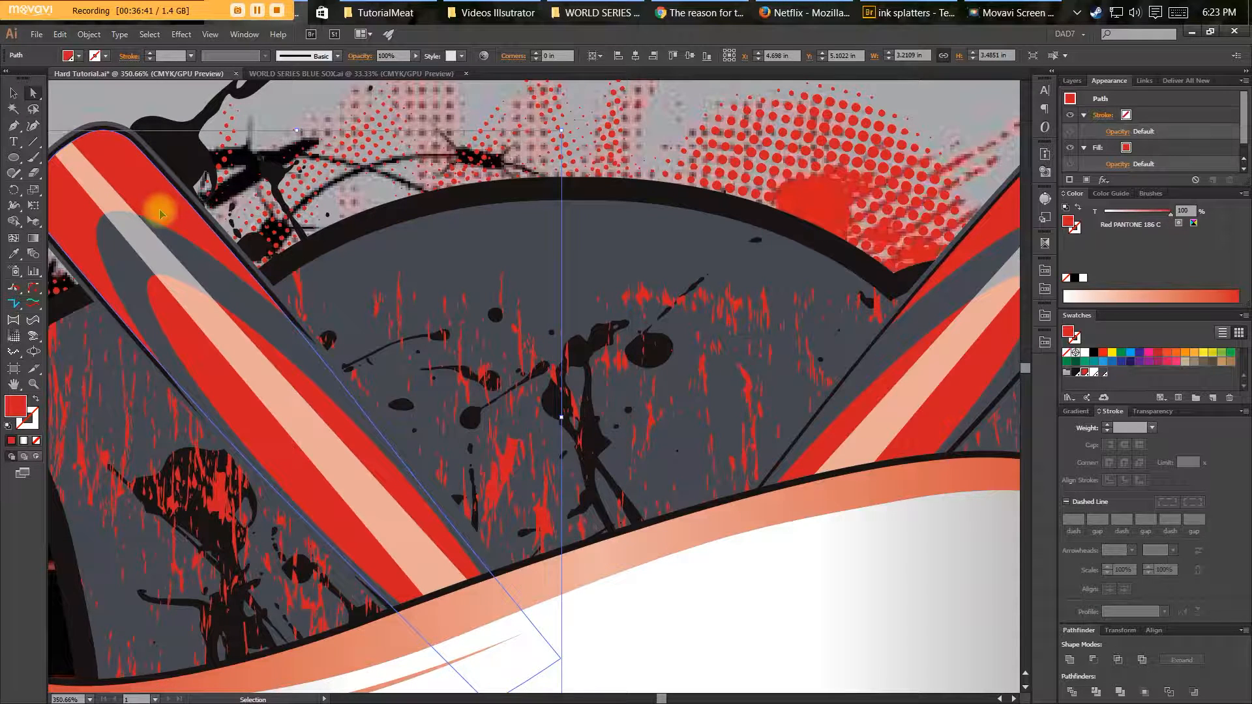
{"action": "key", "text": "ctrl+c"}
{"action": "key", "text": "ctrl+f"}
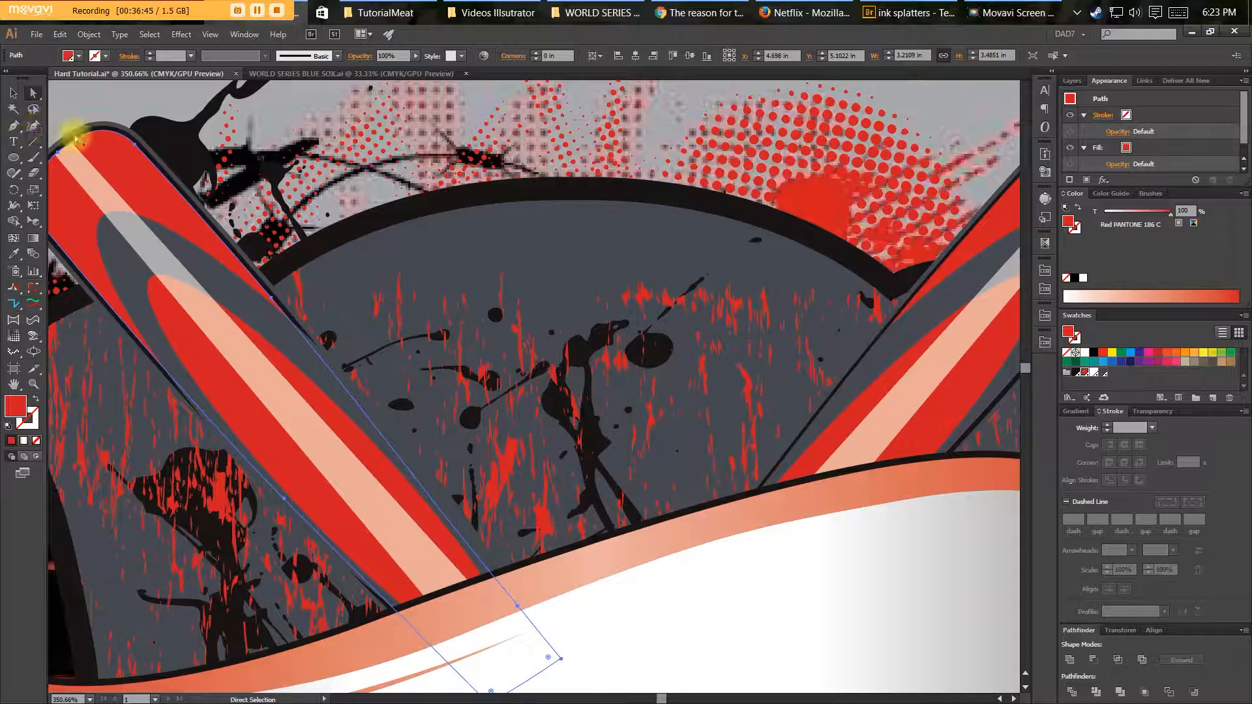
Intersect the red copy on the left bat with its charcoal accent shape, trimming the accent to the barrel, and deselect.
{"action": "left_click", "coordinate": [235, 289], "text": "shift"}
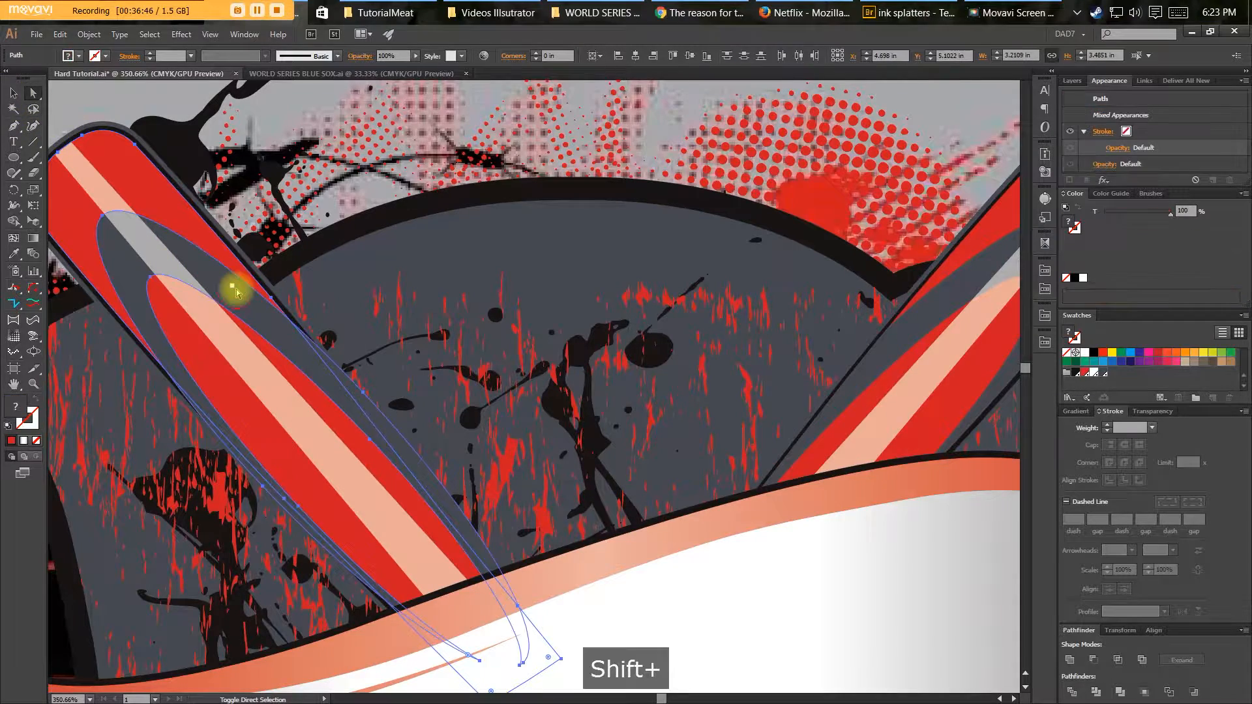
{"action": "left_click", "coordinate": [1117, 658]}
{"action": "key", "text": "v"}
{"action": "left_click_drag", "start_coordinate": [418, 350], "coordinate": [517, 343]}
{"action": "key", "text": "ctrl+minus"}
{"action": "key", "text": "ctrl+minus"}
{"action": "key", "text": "b"}
{"action": "key", "text": "v"}
{"action": "left_click", "coordinate": [208, 235]}
{"action": "left_click_drag", "start_coordinate": [453, 285], "coordinate": [345, 284]}
{"action": "key", "text": "ctrl+minus"}
{"action": "key", "text": "ctrl+minus"}
{"action": "key", "text": "v"}
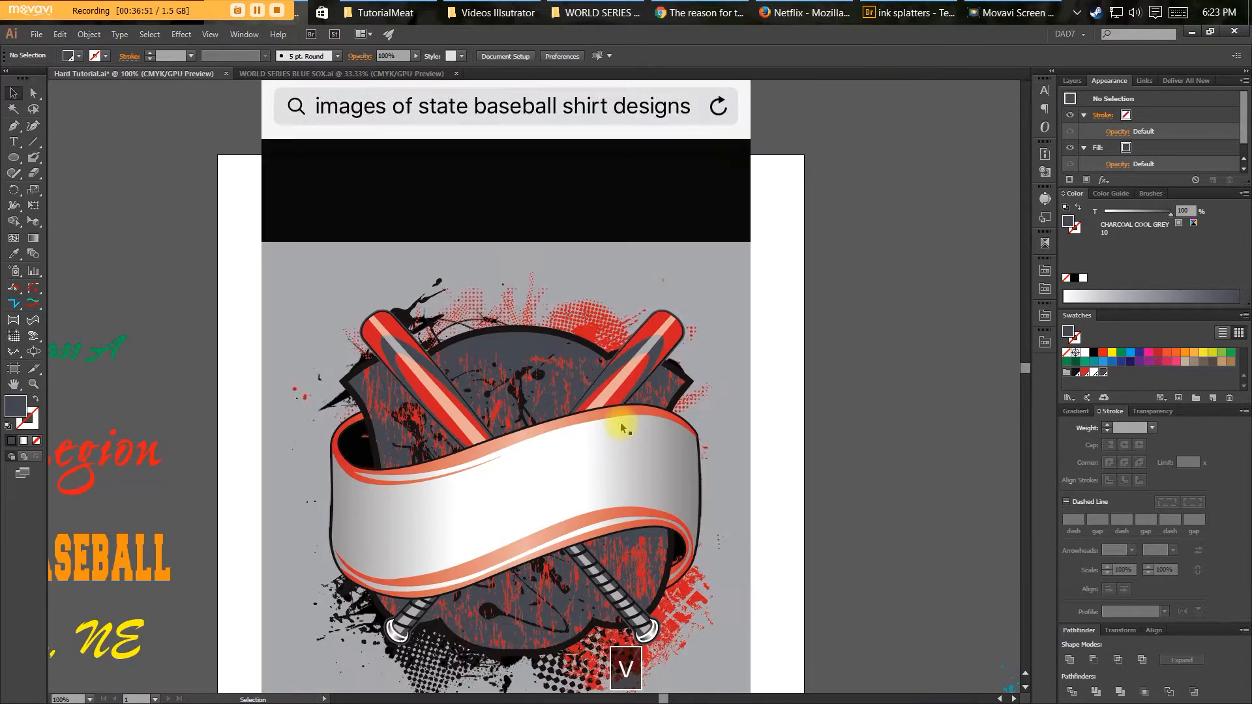
Select all the finished vector artwork over the reference and hide it so only the reference design shows.
{"action": "left_click_drag", "start_coordinate": [780, 482], "coordinate": [748, 442]}
{"action": "mouse_move", "coordinate": [748, 470]}
{"action": "left_mouse_down"}
{"action": "mouse_move", "coordinate": [788, 440]}
{"action": "mouse_move", "coordinate": [732, 476]}
{"action": "left_mouse_up"}
{"action": "key", "text": "v"}
{"action": "left_click_drag", "start_coordinate": [320, 225], "coordinate": [744, 609]}
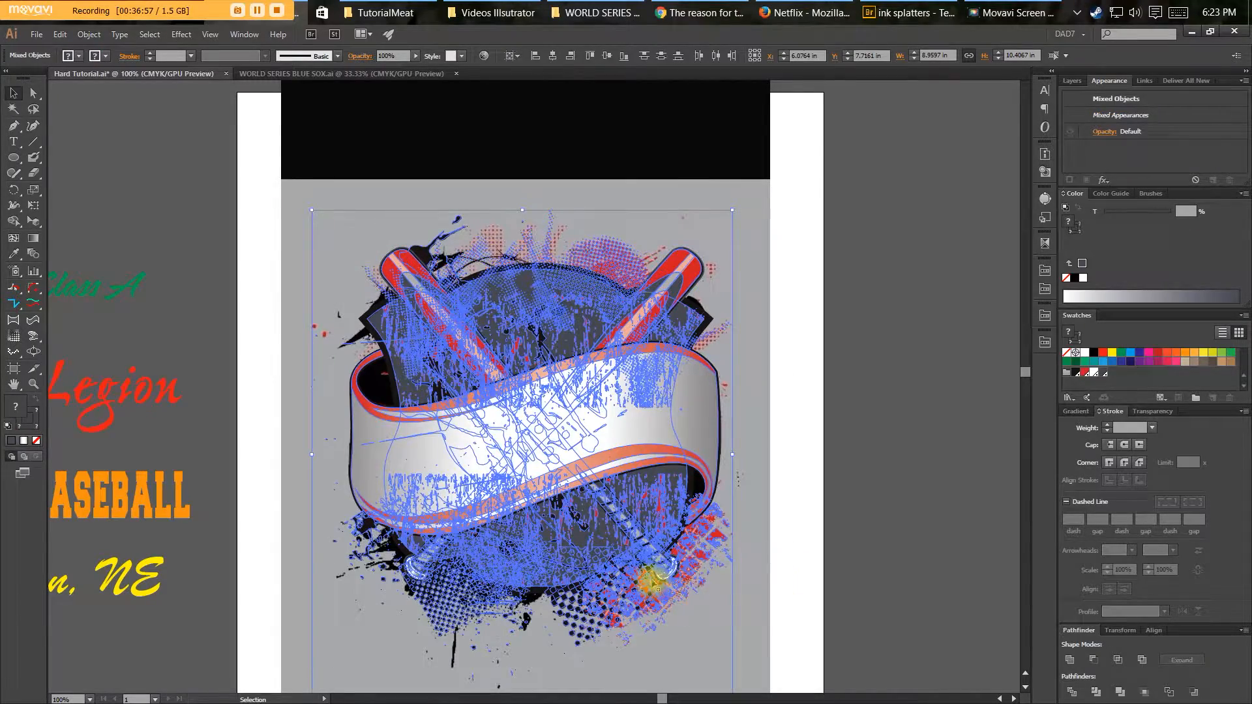
{"action": "key", "text": "F3"}
Examine the lettering in the reference design and compare it with the prepared text lines beside the artboard.
{"action": "left_click_drag", "start_coordinate": [606, 522], "coordinate": [609, 481]}
{"action": "key", "text": "ctrl+plus"}
{"action": "left_click_drag", "start_coordinate": [590, 545], "coordinate": [542, 442]}
{"action": "key", "text": "ctrl+minus"}
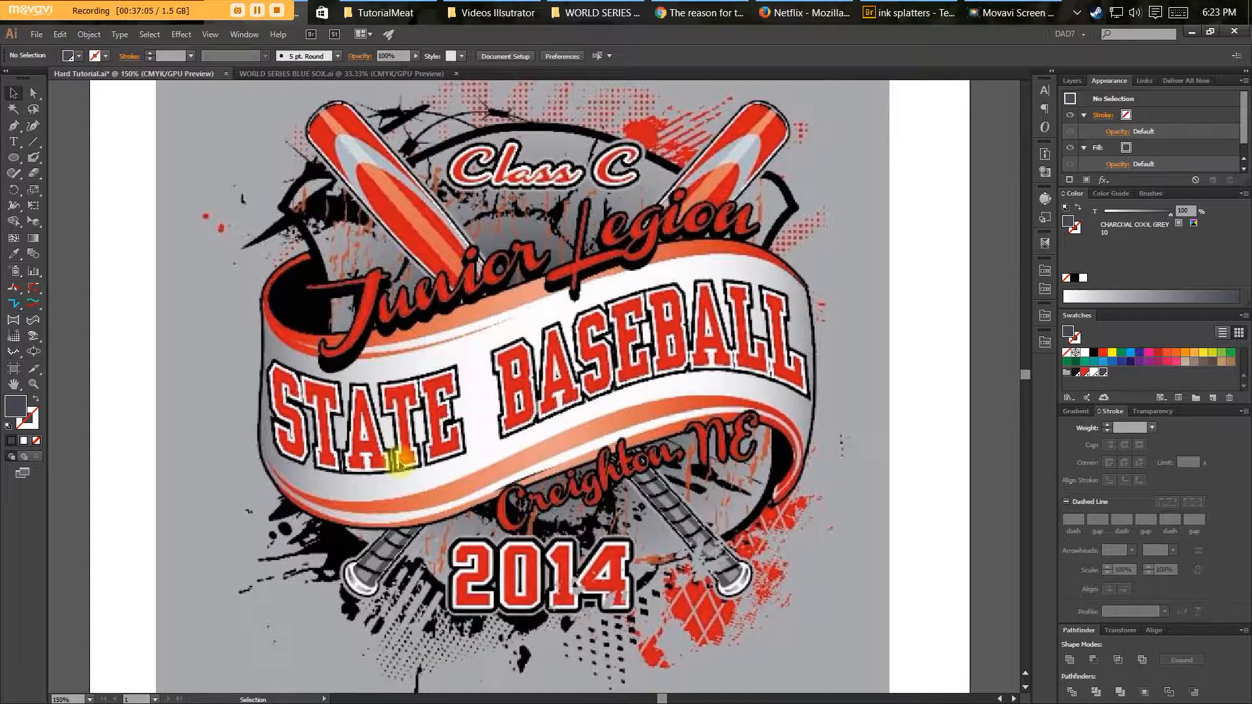
{"action": "left_click_drag", "start_coordinate": [396, 462], "coordinate": [421, 482]}
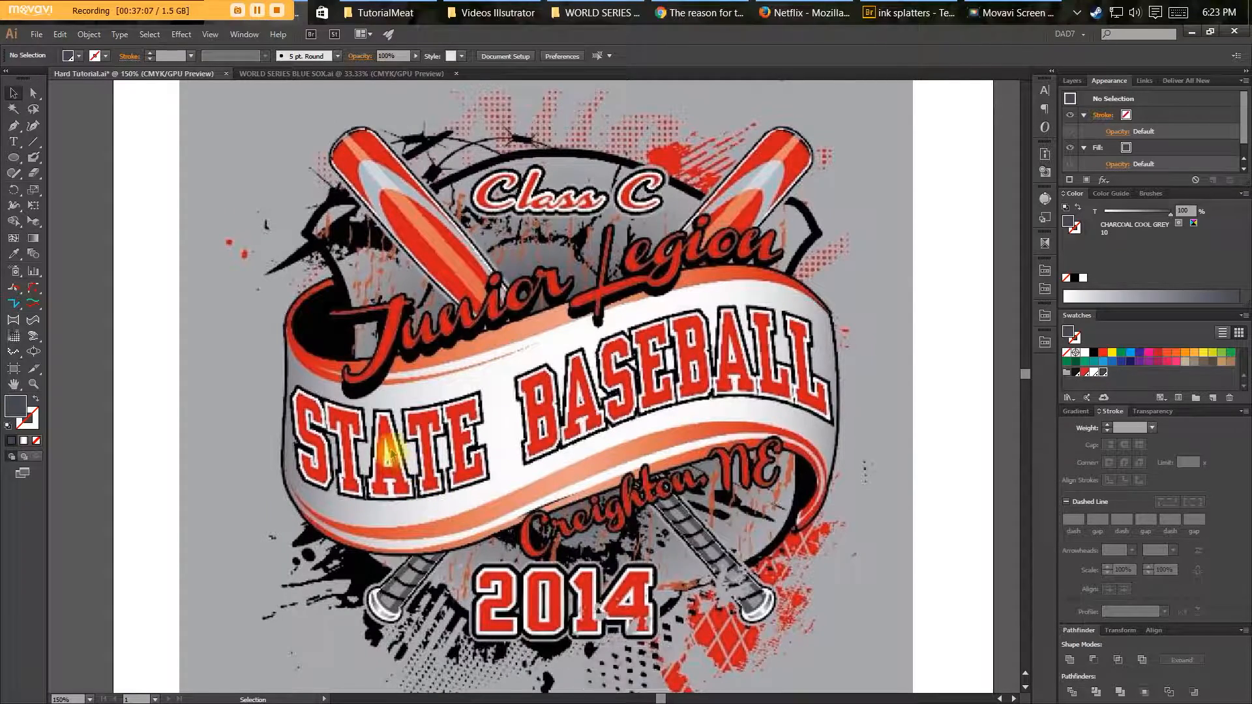
{"action": "key", "text": "ctrl+minus"}
{"action": "left_click_drag", "start_coordinate": [393, 424], "coordinate": [393, 384]}
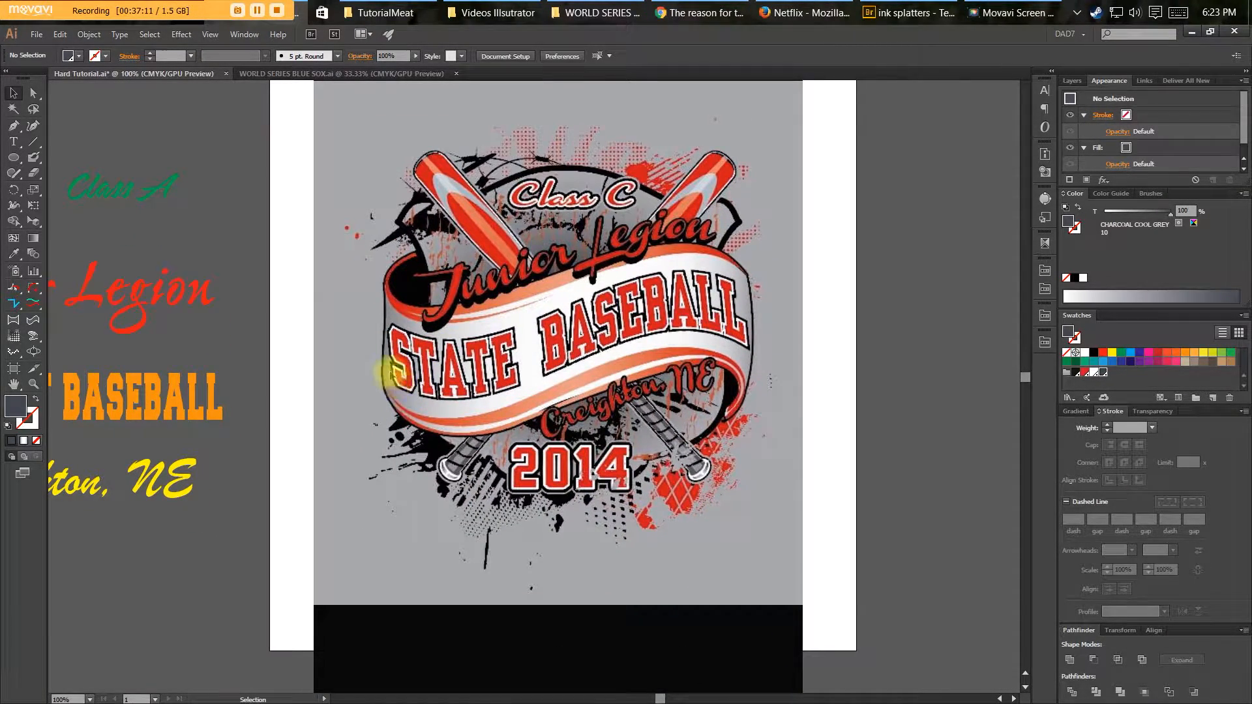
{"action": "key", "text": "ctrl+plus"}
{"action": "left_click_drag", "start_coordinate": [456, 388], "coordinate": [345, 411]}
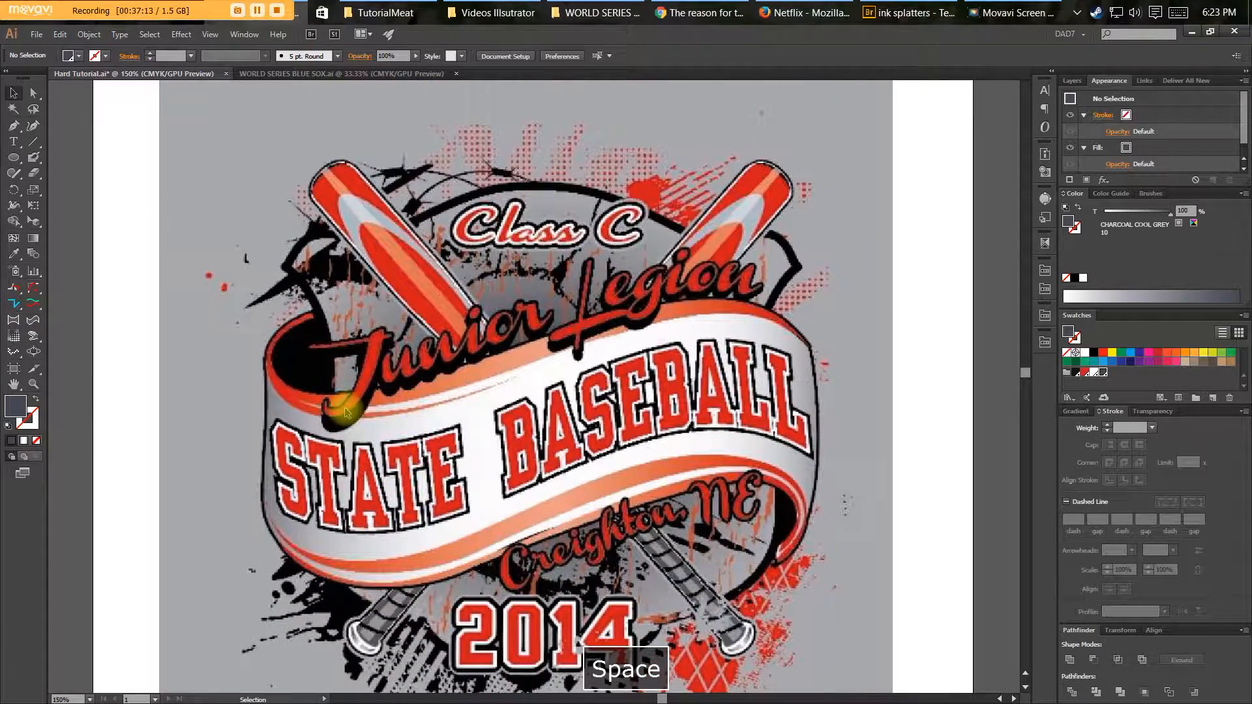
{"action": "left_click_drag", "start_coordinate": [466, 303], "coordinate": [442, 329]}
{"action": "key", "text": "ctrl+minus"}
{"action": "key", "text": "ctrl+minus"}
{"action": "key", "text": "v"}
{"action": "left_click_drag", "start_coordinate": [347, 314], "coordinate": [404, 303]}
{"action": "key", "text": "ctrl+plus"}
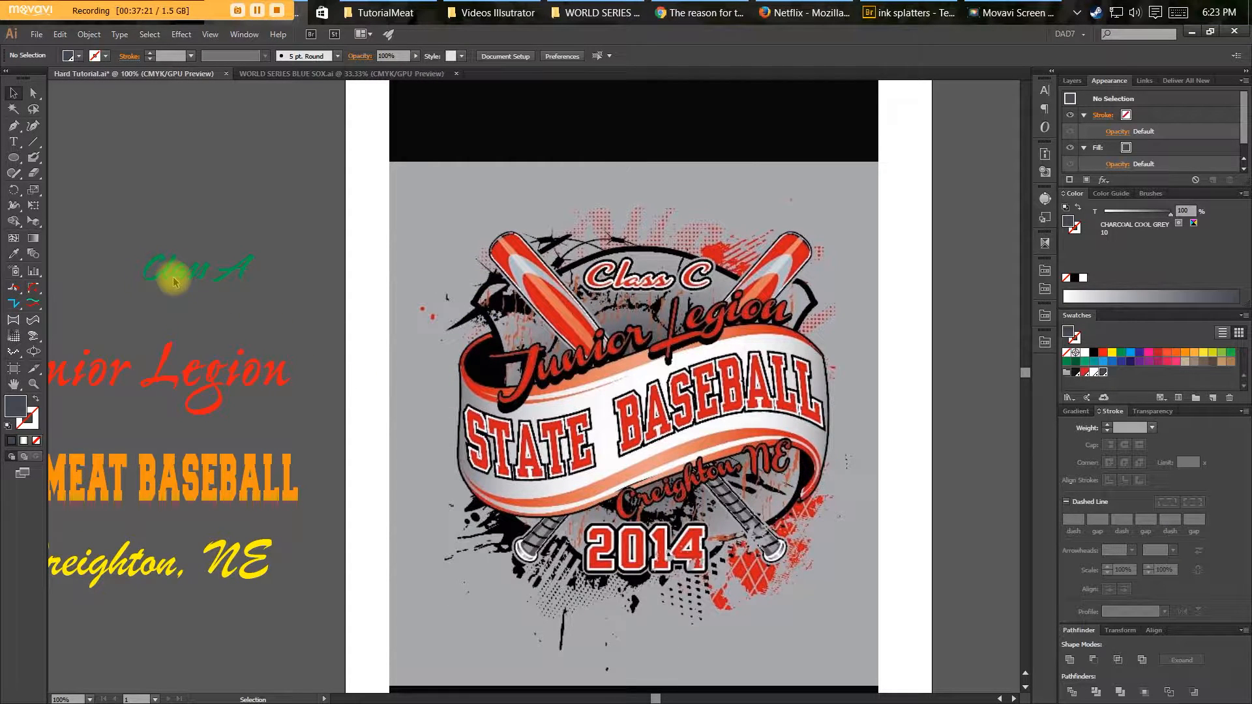
{"action": "key", "text": "space"}
{"action": "left_click_drag", "start_coordinate": [435, 467], "coordinate": [374, 482]}
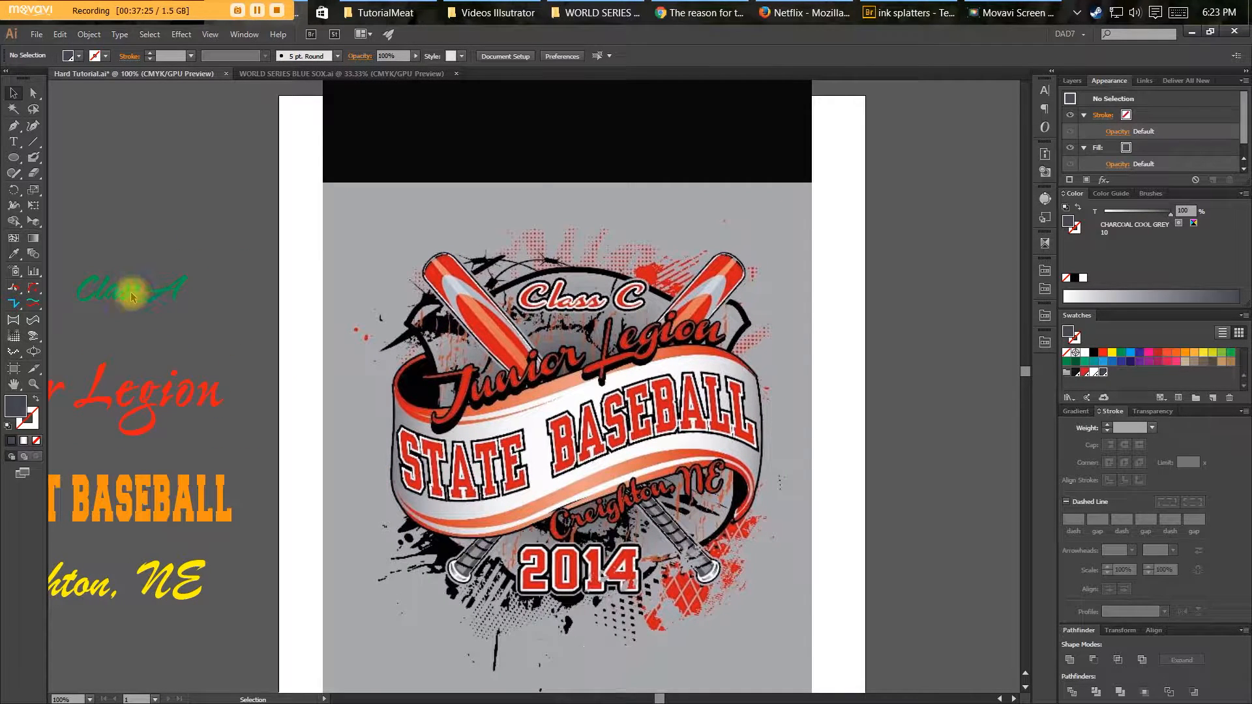
Unlock Layer 2 and cut the four prepared text lines beside the artboard from it.
{"action": "left_click", "coordinate": [172, 305]}
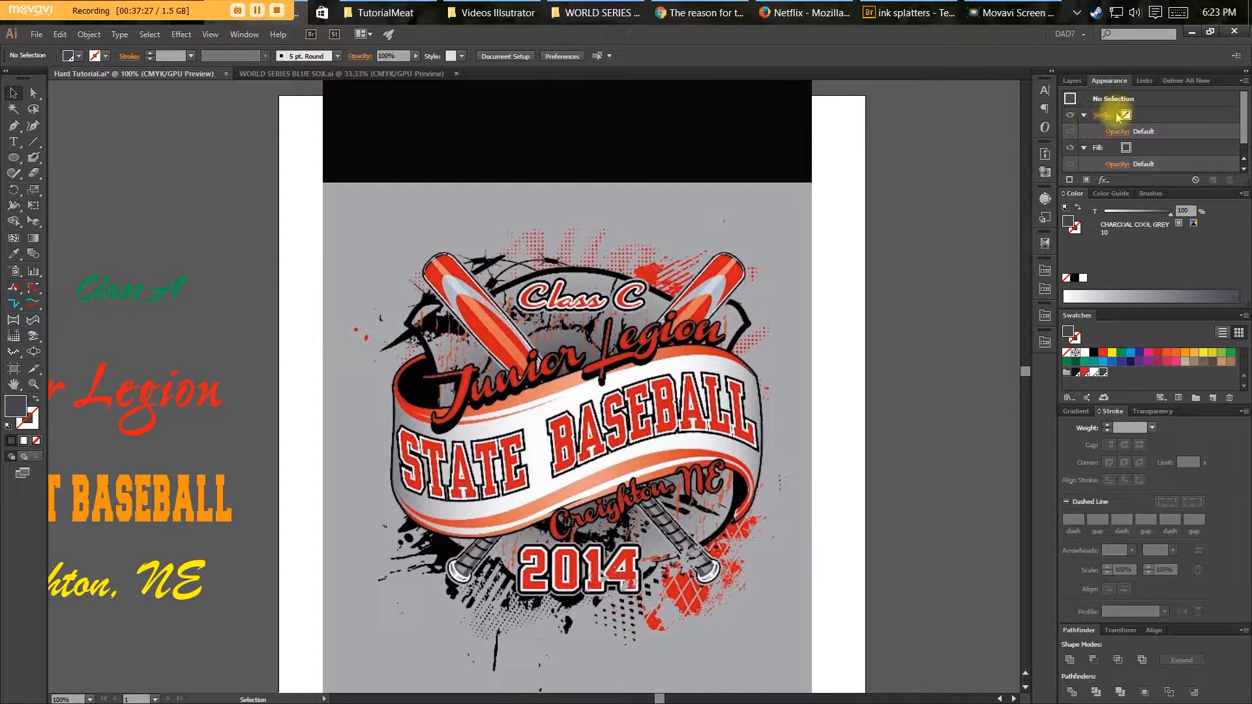
{"action": "left_click", "coordinate": [1073, 82]}
{"action": "key", "text": "v"}
{"action": "key", "text": "space"}
{"action": "left_click_drag", "start_coordinate": [598, 271], "coordinate": [903, 232]}
{"action": "key", "text": "v"}
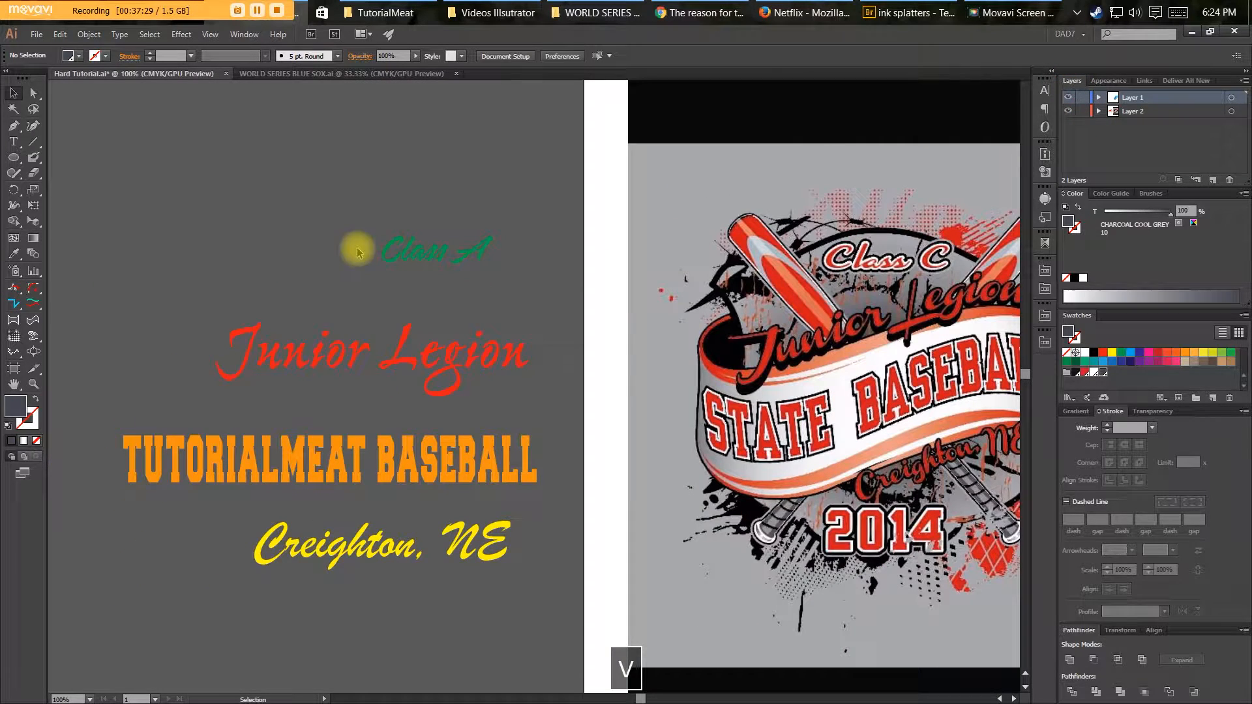
{"action": "left_click", "coordinate": [1096, 113]}
{"action": "key", "text": "ctrl+x"}
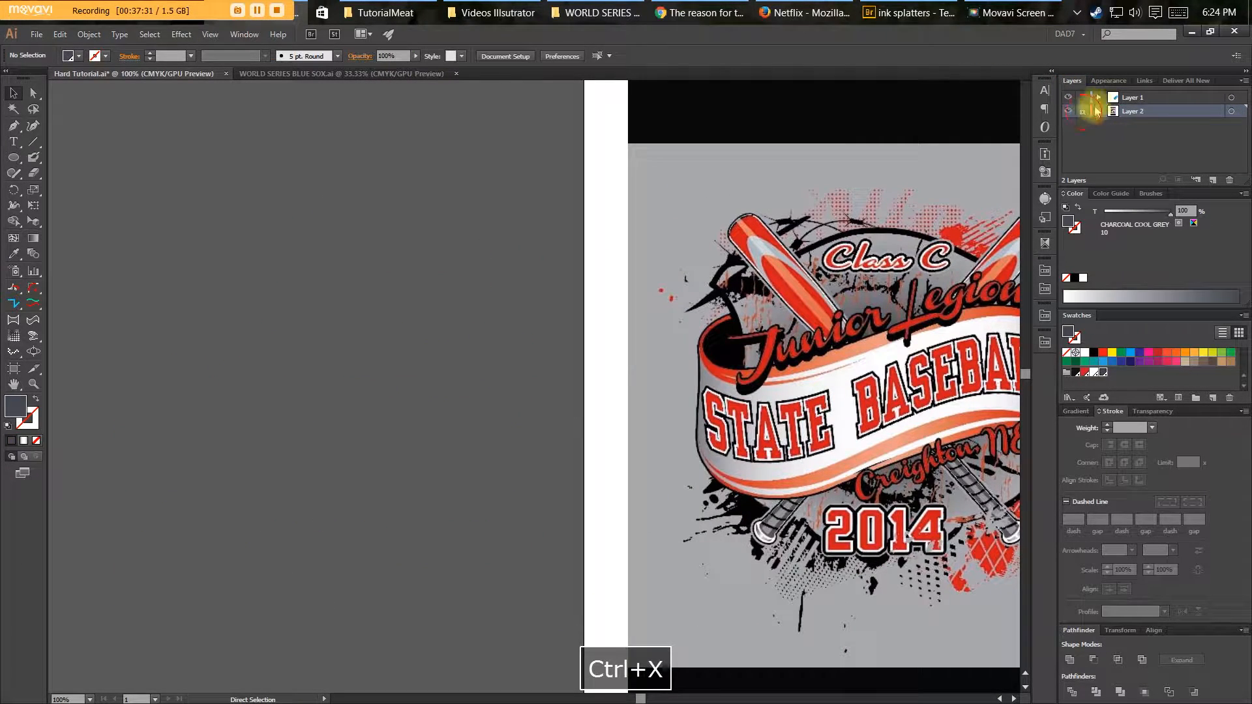
Paste the text lines in place on Layer 1, keep Layer 2 locked, and deselect them.
{"action": "left_click", "coordinate": [1134, 97]}
{"action": "key", "text": "ctrl+f"}
{"action": "key", "text": "v"}
{"action": "key", "text": "space"}
{"action": "left_click_drag", "start_coordinate": [488, 260], "coordinate": [320, 299]}
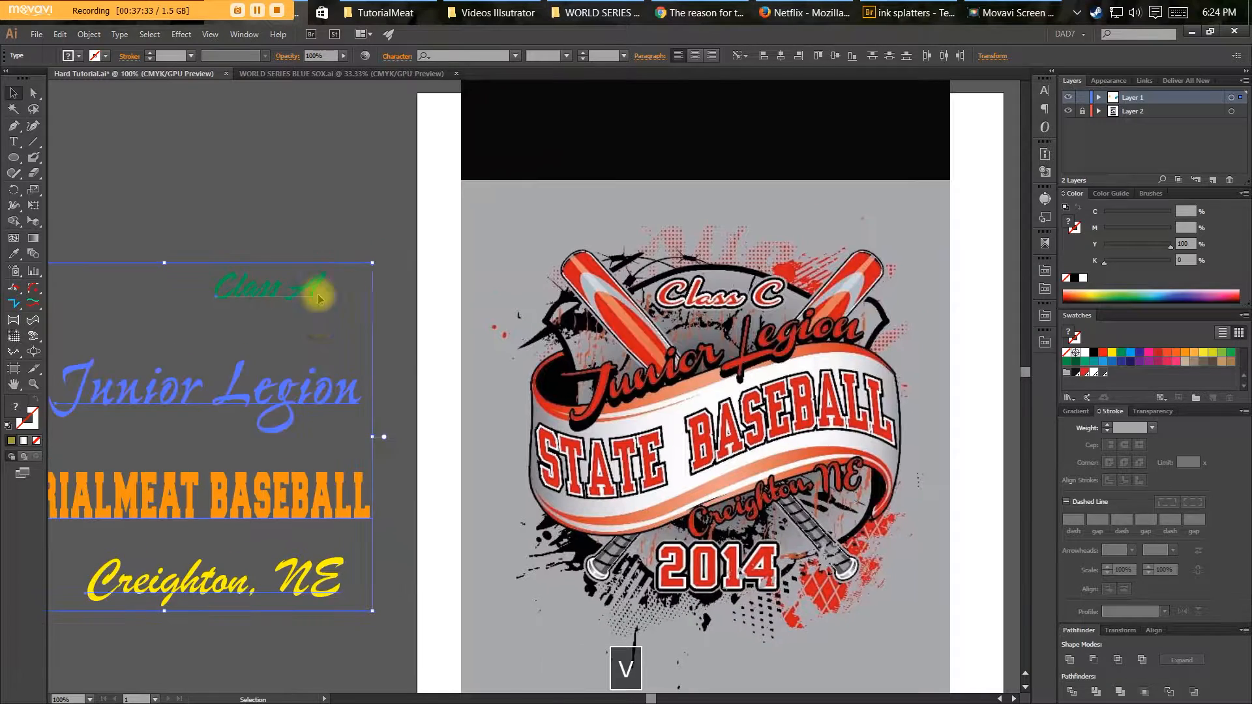
{"action": "left_click", "coordinate": [369, 294]}
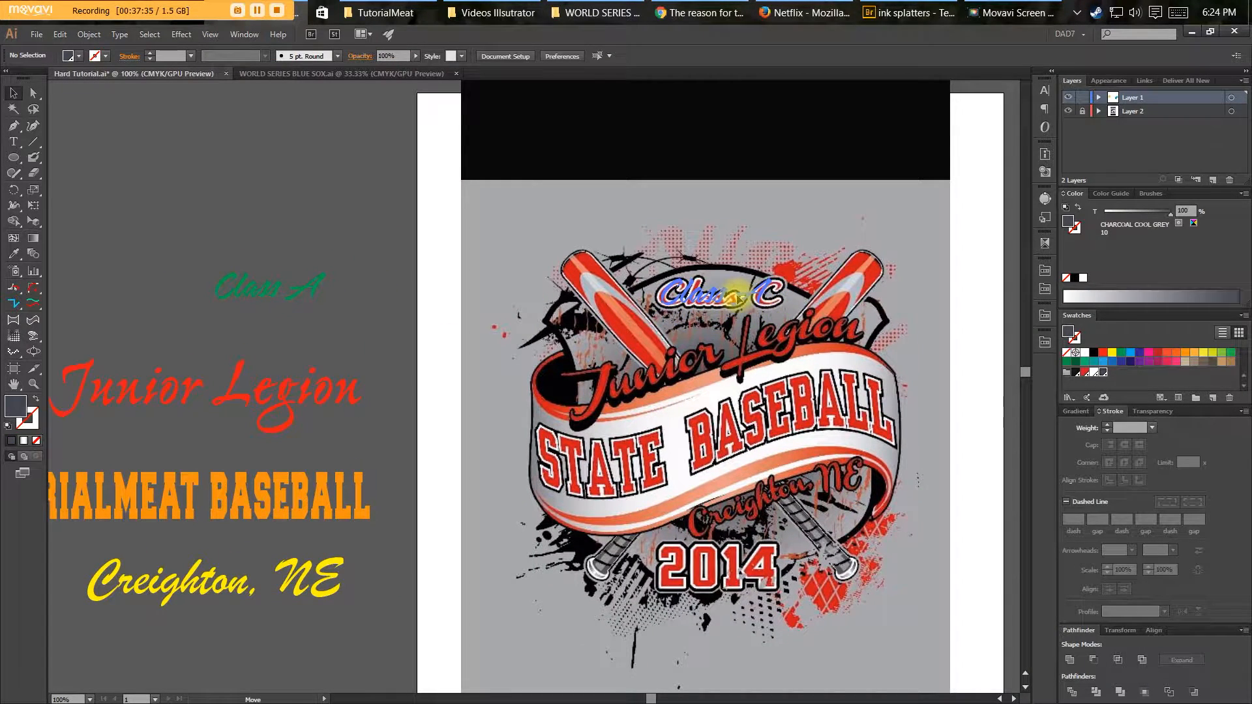
Move the green Class A text over the reference's Class C lettering and center-align its paragraph.
{"action": "mouse_move", "coordinate": [737, 297]}
{"action": "left_mouse_down"}
{"action": "mouse_move", "coordinate": [717, 302]}
{"action": "mouse_move", "coordinate": [759, 303]}
{"action": "mouse_move", "coordinate": [698, 306]}
{"action": "mouse_move", "coordinate": [760, 299]}
{"action": "left_mouse_up"}
{"action": "key", "text": "v"}
{"action": "left_click", "coordinate": [695, 56]}
{"action": "key", "text": "space"}
{"action": "key", "text": "space"}
{"action": "left_click_drag", "start_coordinate": [732, 314], "coordinate": [681, 204]}
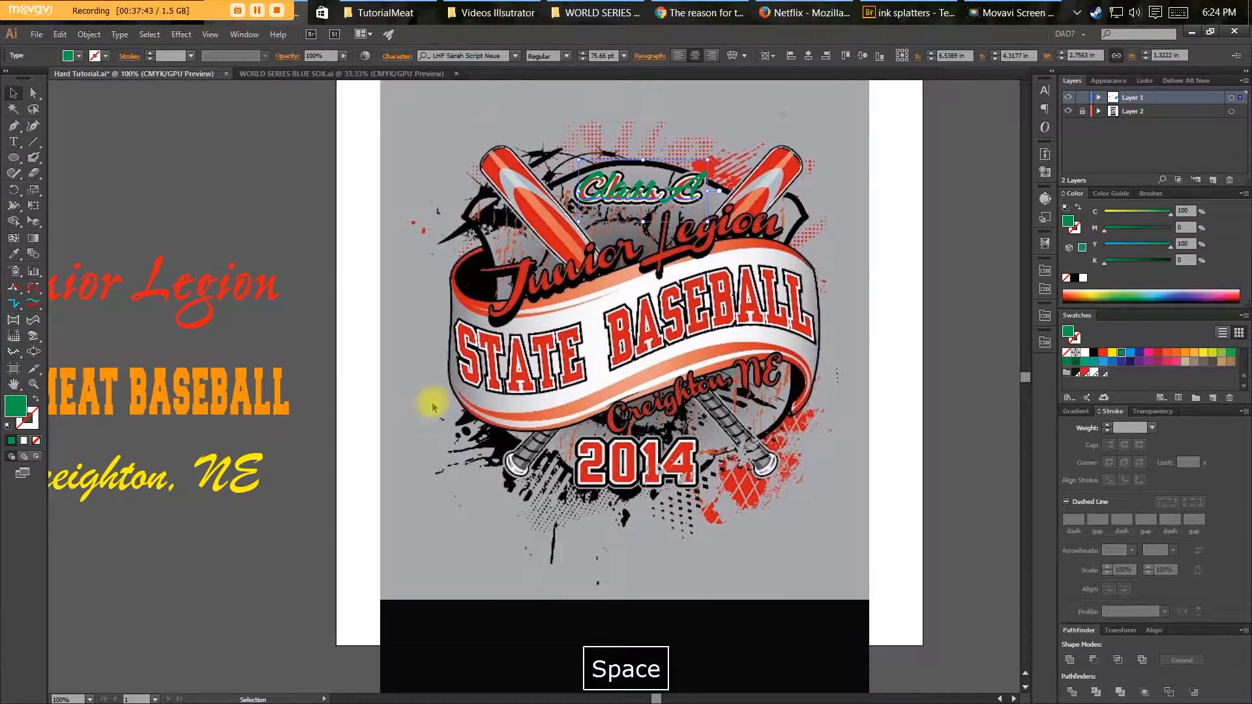
{"action": "left_click_drag", "start_coordinate": [430, 405], "coordinate": [423, 353]}
{"action": "key", "text": "t"}
{"action": "left_click", "coordinate": [610, 494]}
{"action": "key", "text": "Insert"}
{"action": "key", "text": "Escape"}
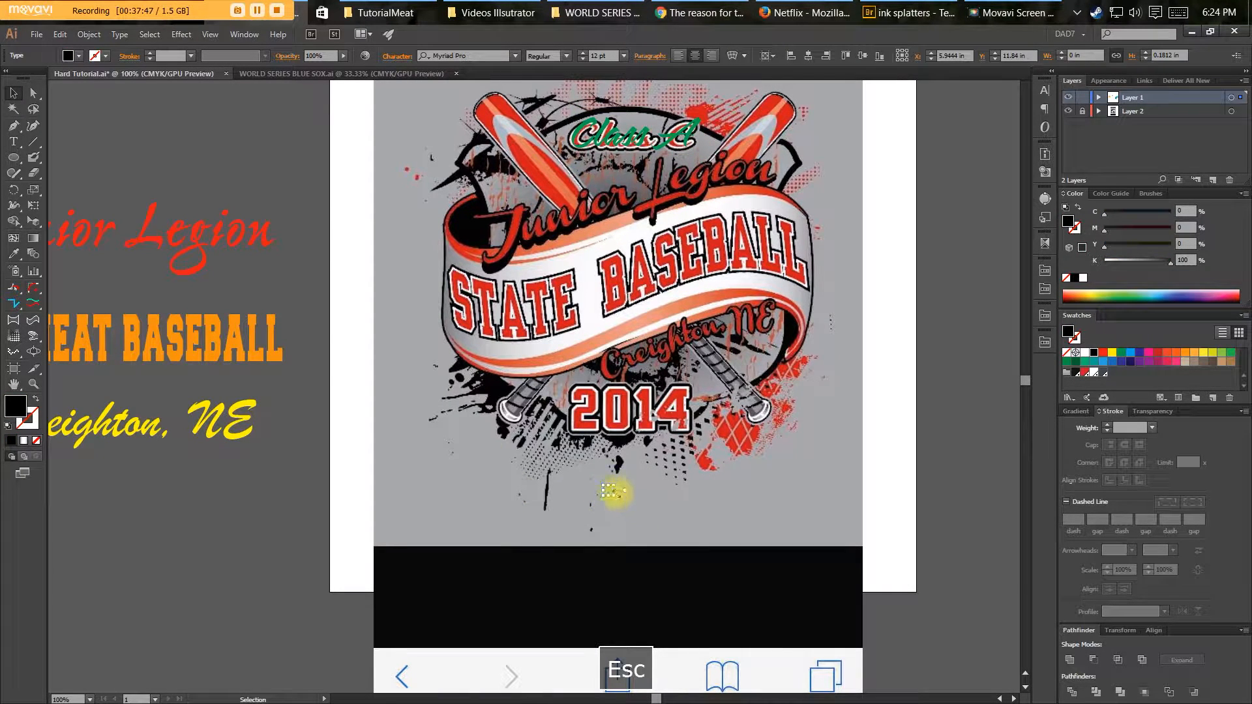
{"action": "left_click_drag", "start_coordinate": [614, 490], "coordinate": [721, 461]}
{"action": "left_click", "coordinate": [1121, 353]}
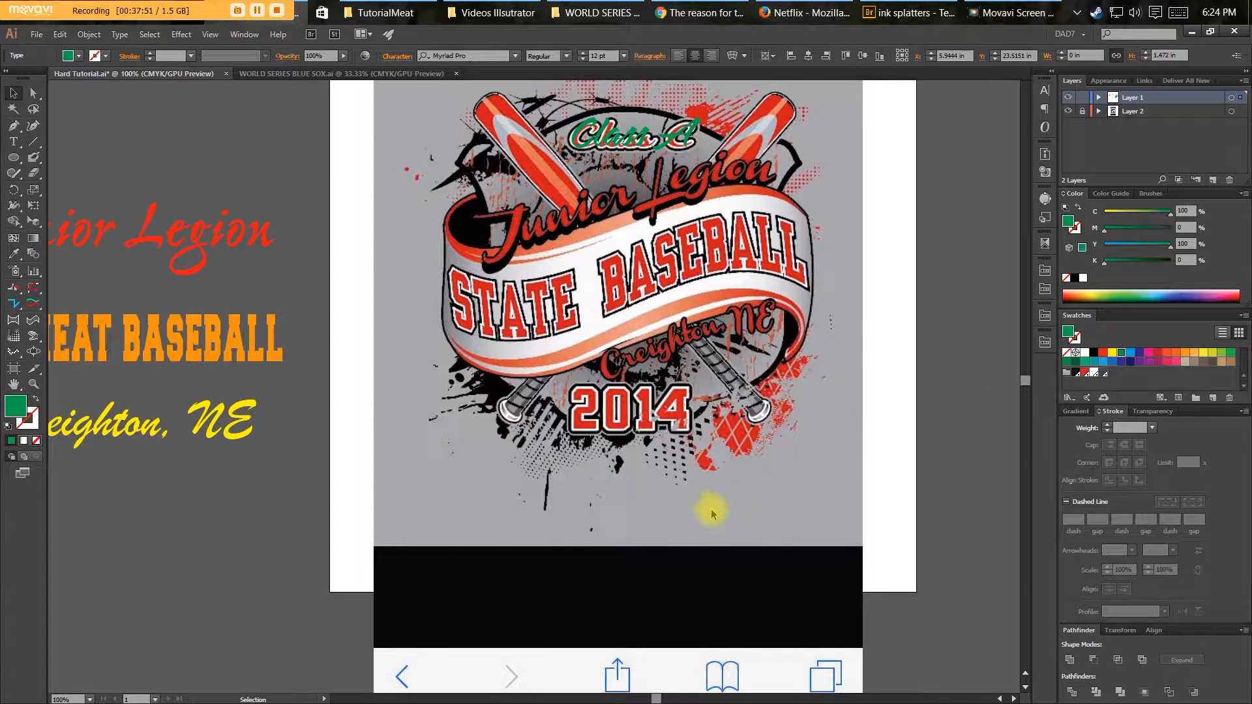
{"action": "key", "text": "ctrl+minus"}
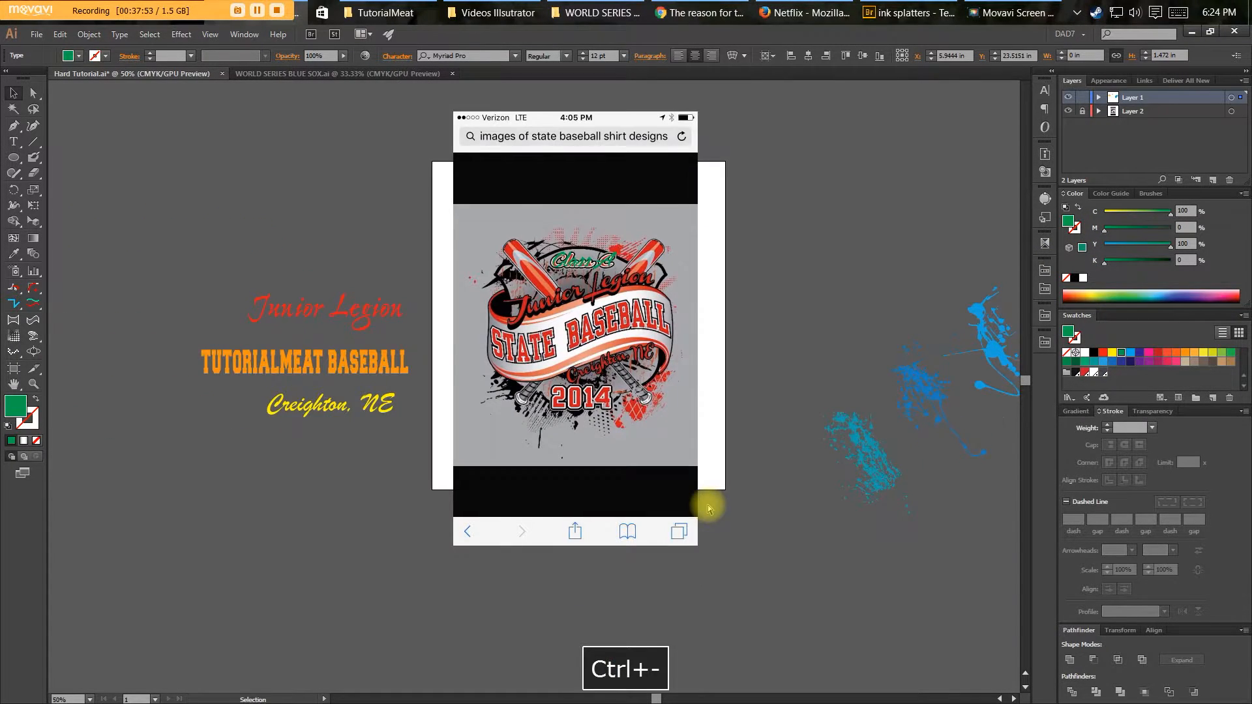
{"action": "key", "text": "ctrl+plus"}
{"action": "key", "text": "ctrl+z"}
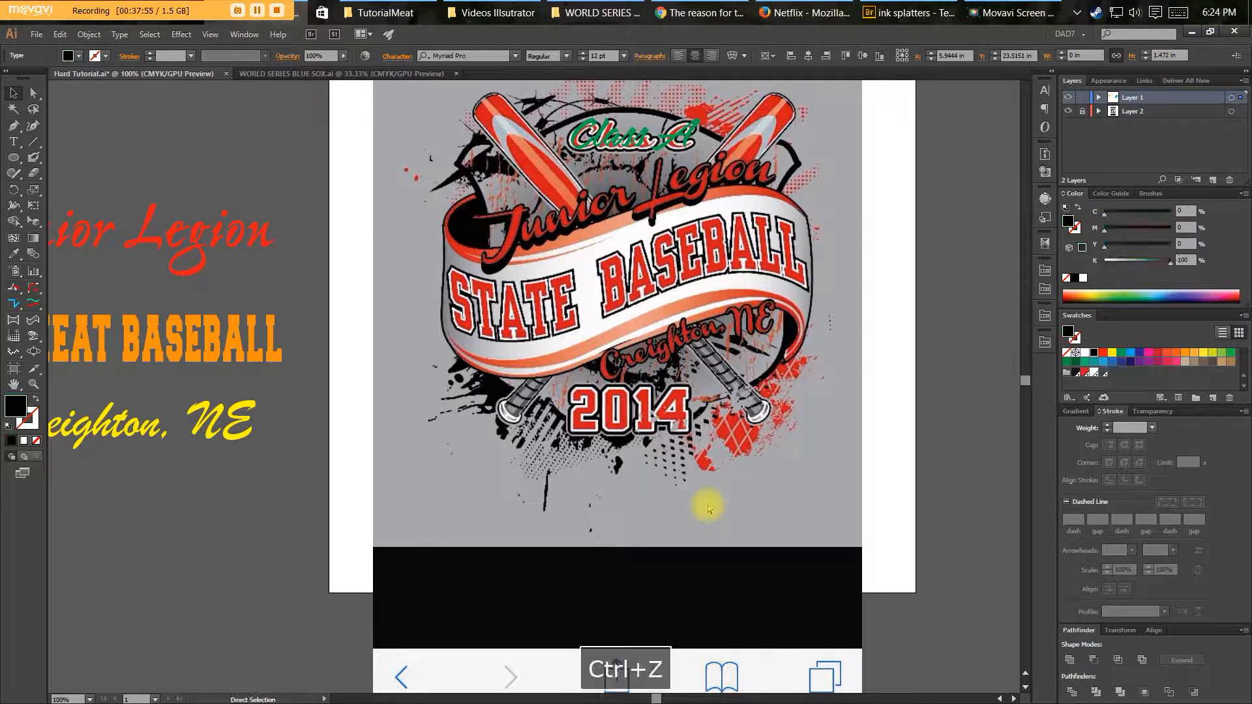
{"action": "key", "text": "Delete"}
{"action": "key", "text": "t"}
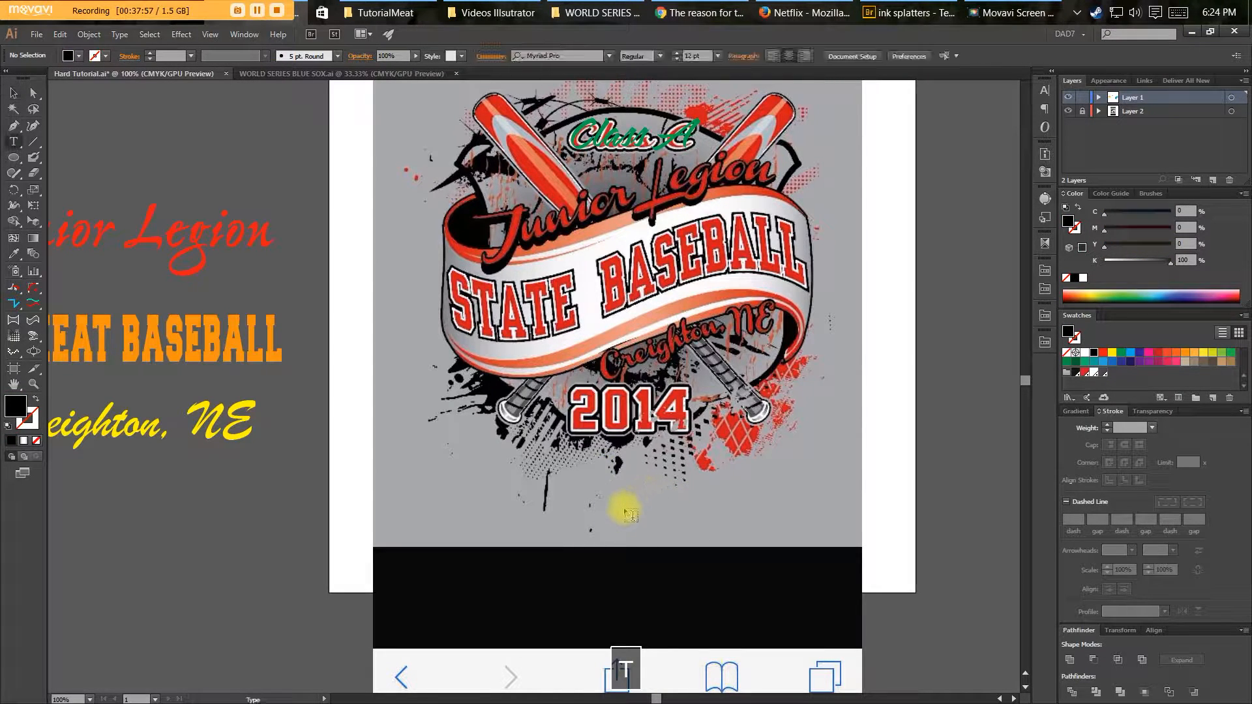
{"action": "left_click", "coordinate": [670, 517]}
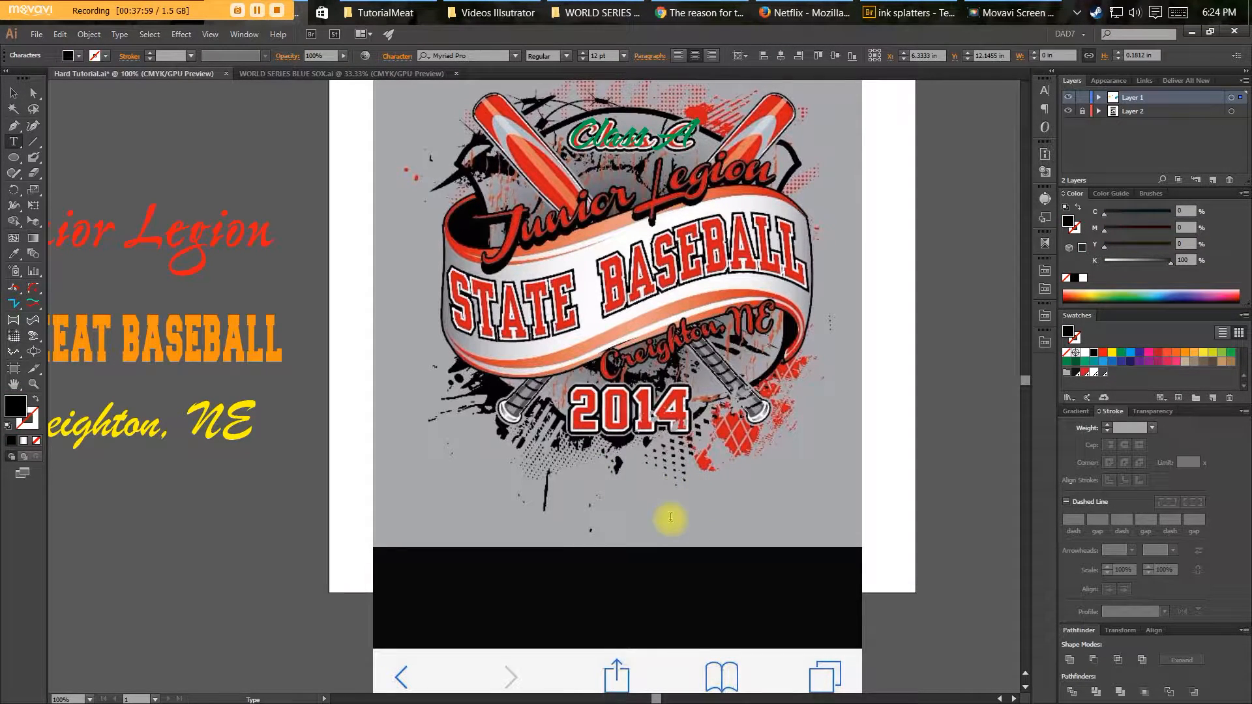
{"action": "key", "text": "Left"}
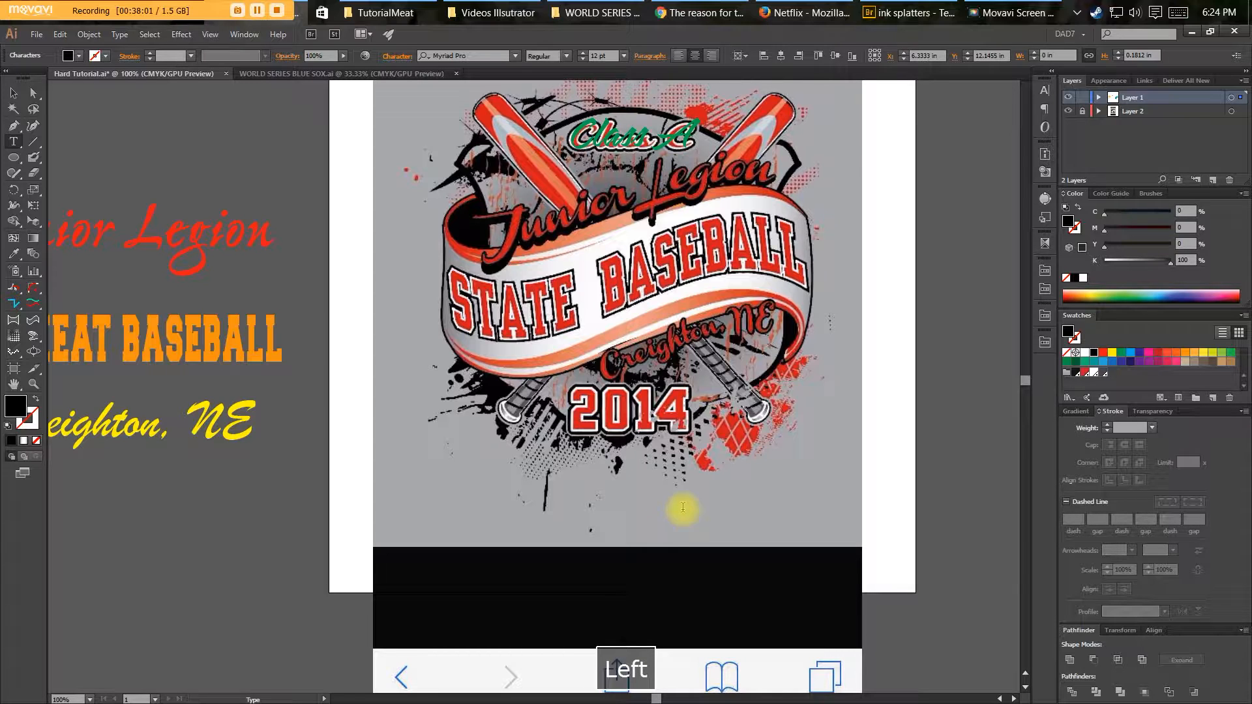
{"action": "key", "text": "Escape"}
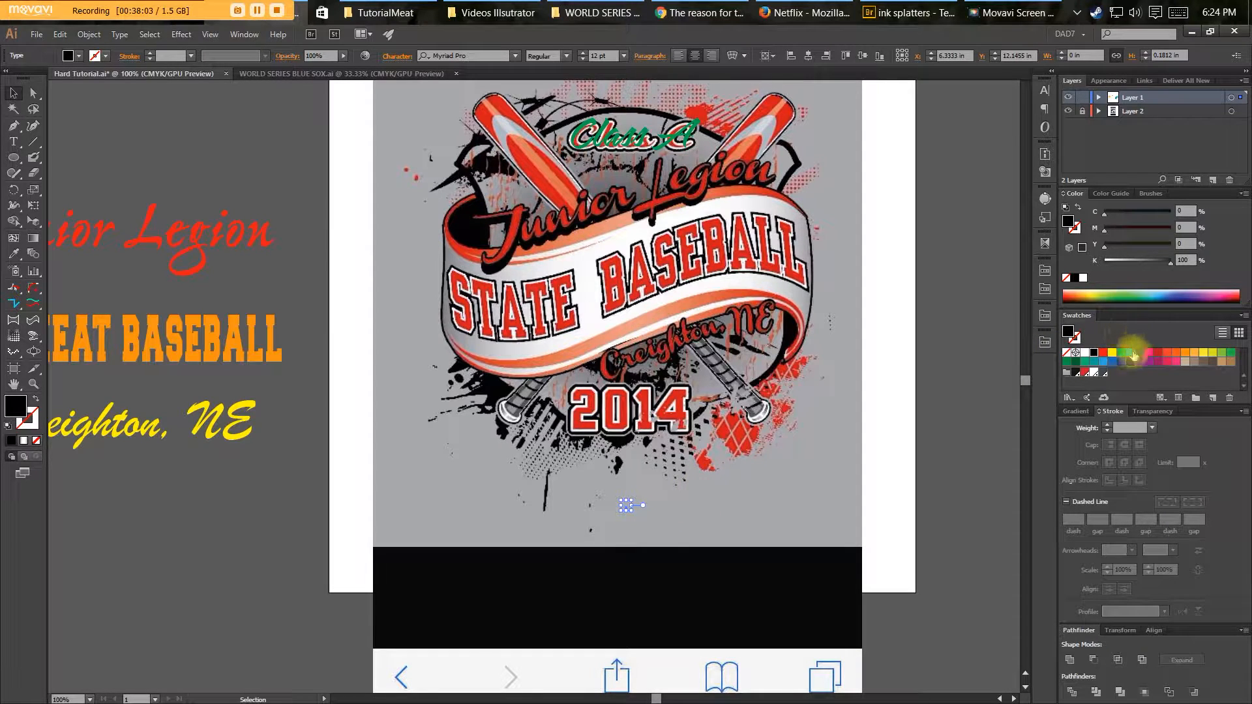
{"action": "left_click", "coordinate": [1131, 354]}
{"action": "left_click_drag", "start_coordinate": [634, 498], "coordinate": [665, 498]}
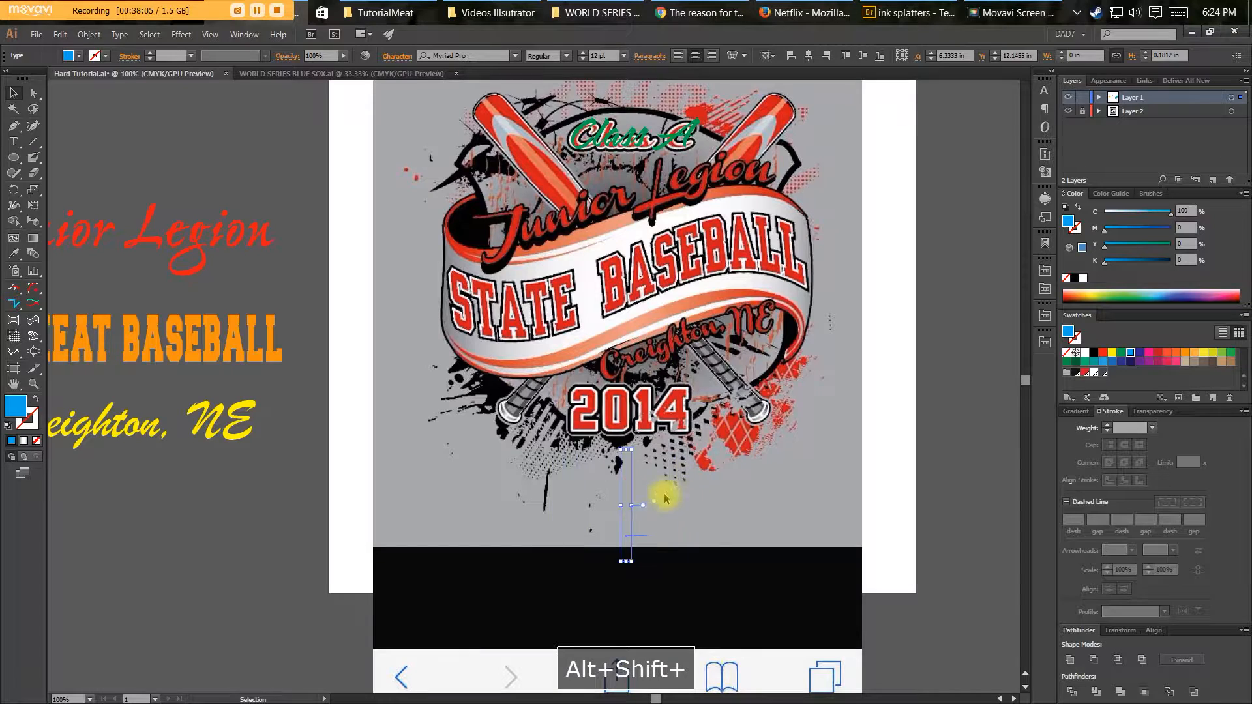
{"action": "left_click", "coordinate": [1044, 90]}
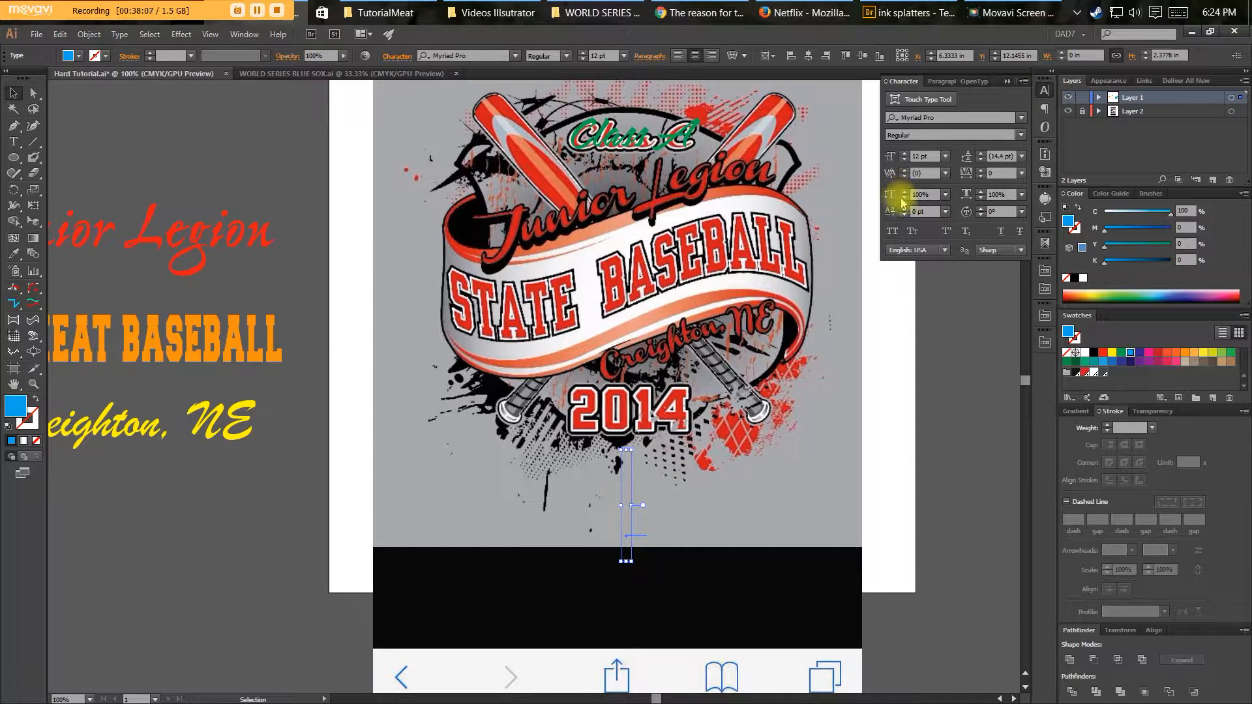
{"action": "left_click", "coordinate": [904, 154], "text": "shift"}
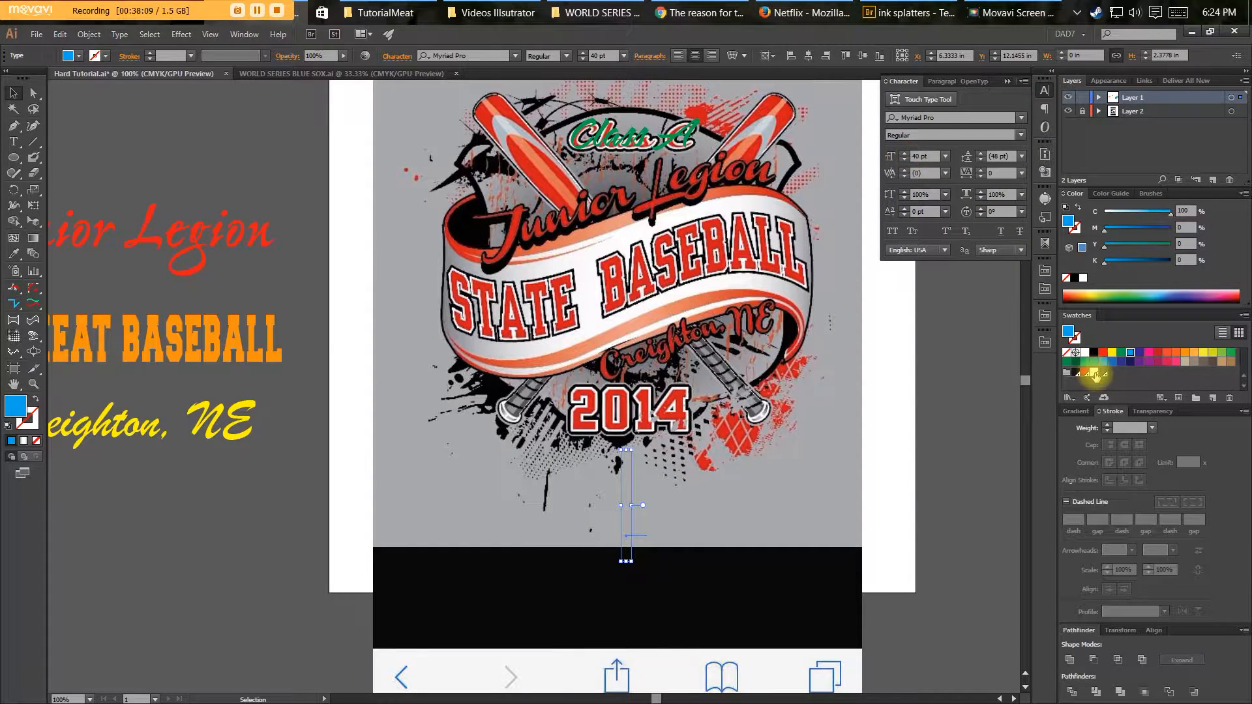
{"action": "left_click", "coordinate": [1128, 356]}
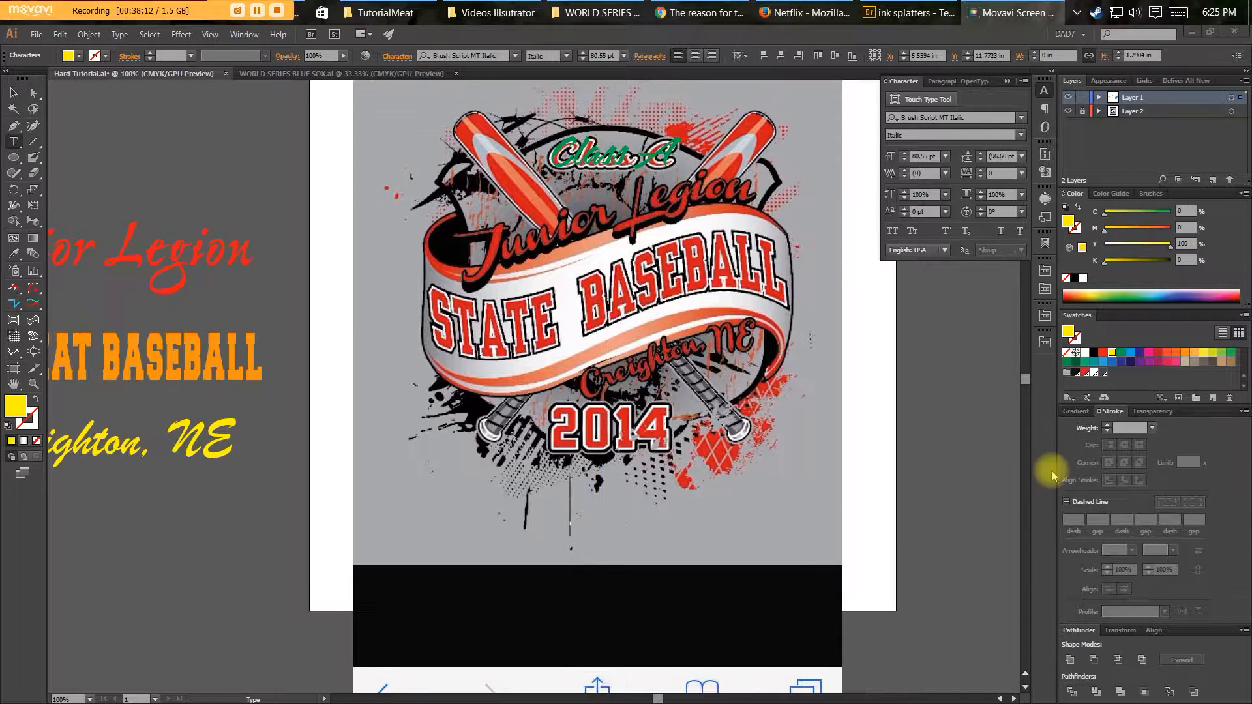
Add the text 2014 below the reference's year and set its font to CollegiateBlackFLF.
{"action": "type", "text": "2"}
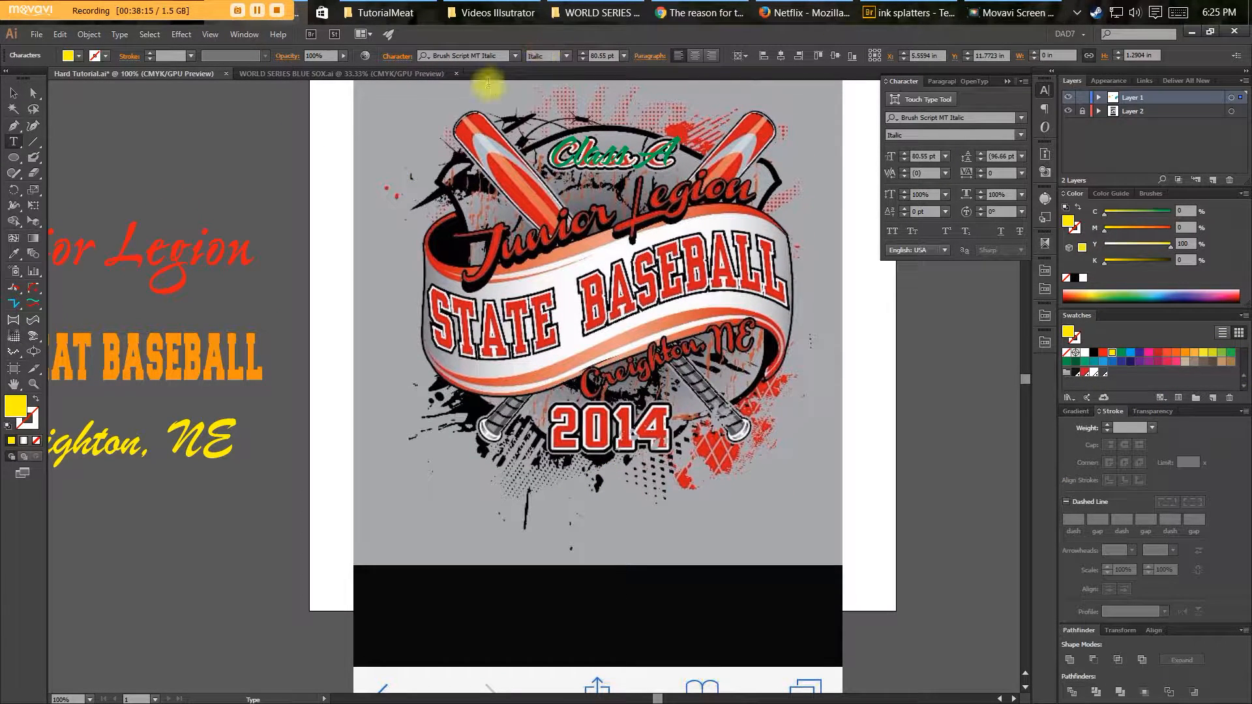
{"action": "type", "text": "014"}
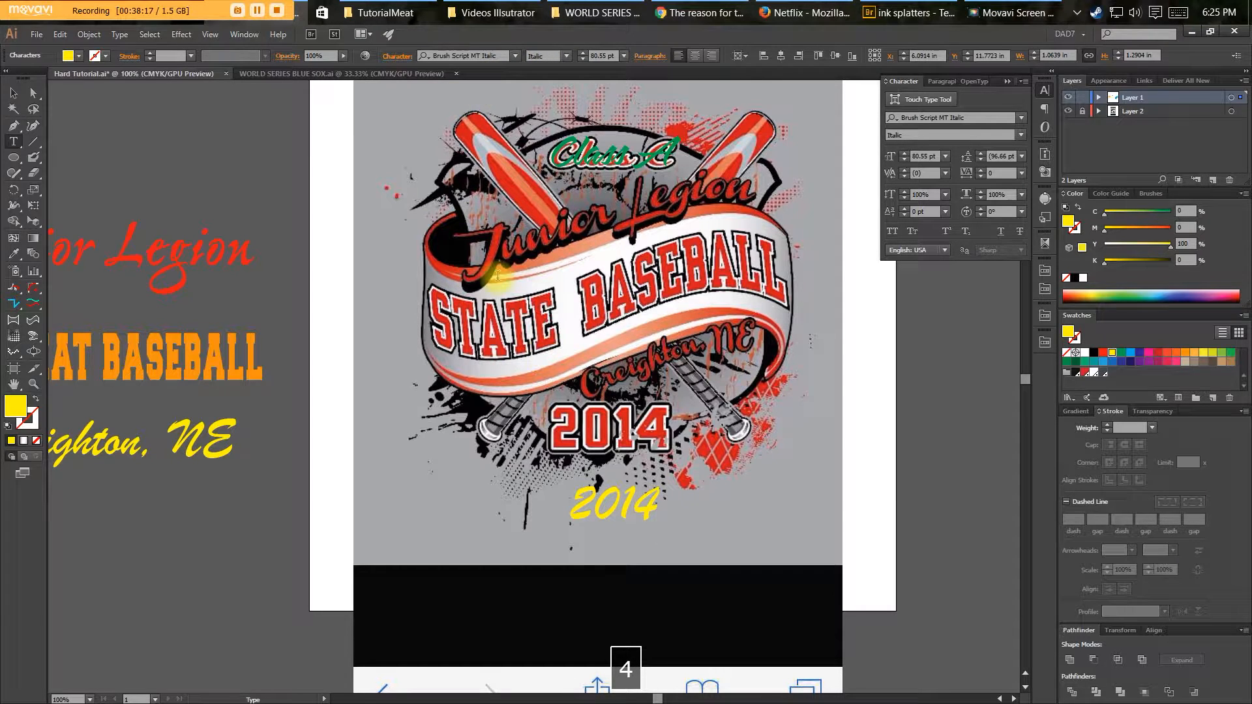
{"action": "left_click", "coordinate": [13, 93]}
{"action": "left_click_drag", "start_coordinate": [636, 497], "coordinate": [629, 477]}
{"action": "left_click", "coordinate": [929, 118]}
{"action": "type", "text": "collegi"}
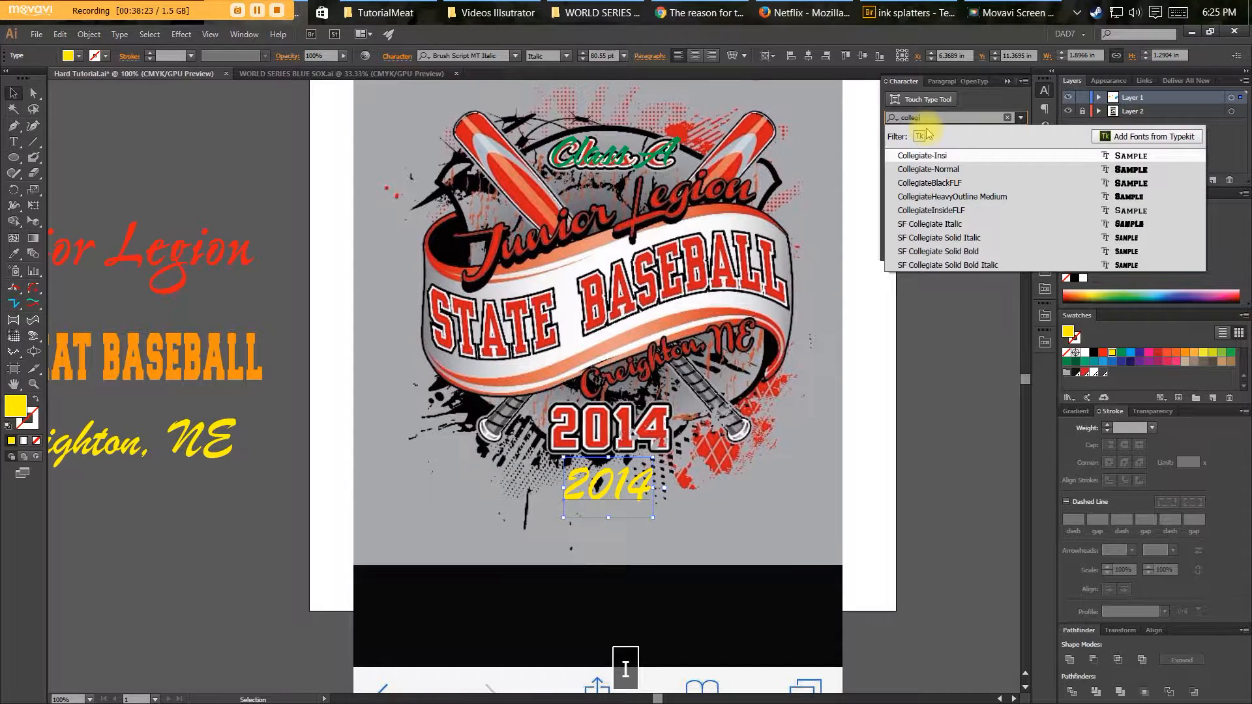
{"action": "left_click", "coordinate": [929, 182]}
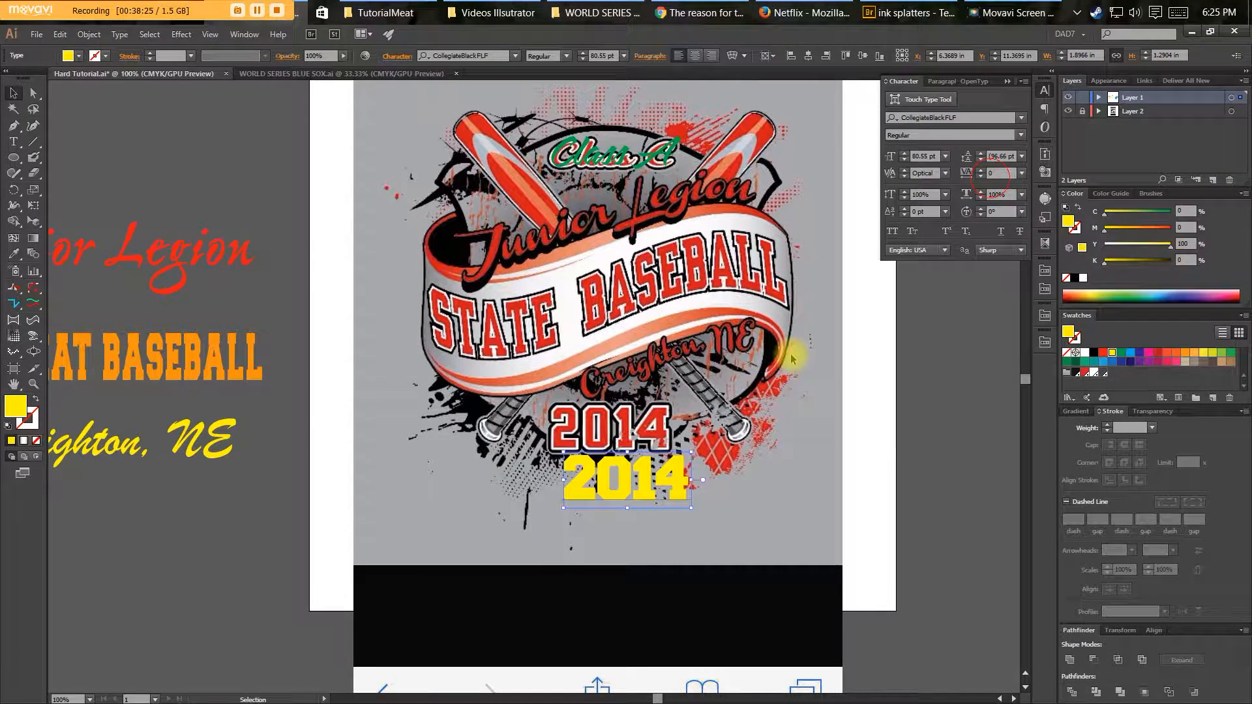
Match the yellow 2014 text to the reference's year, narrowing it to 95.91% horizontal scale, and place it directly below that year.
{"action": "left_click_drag", "start_coordinate": [675, 479], "coordinate": [657, 427]}
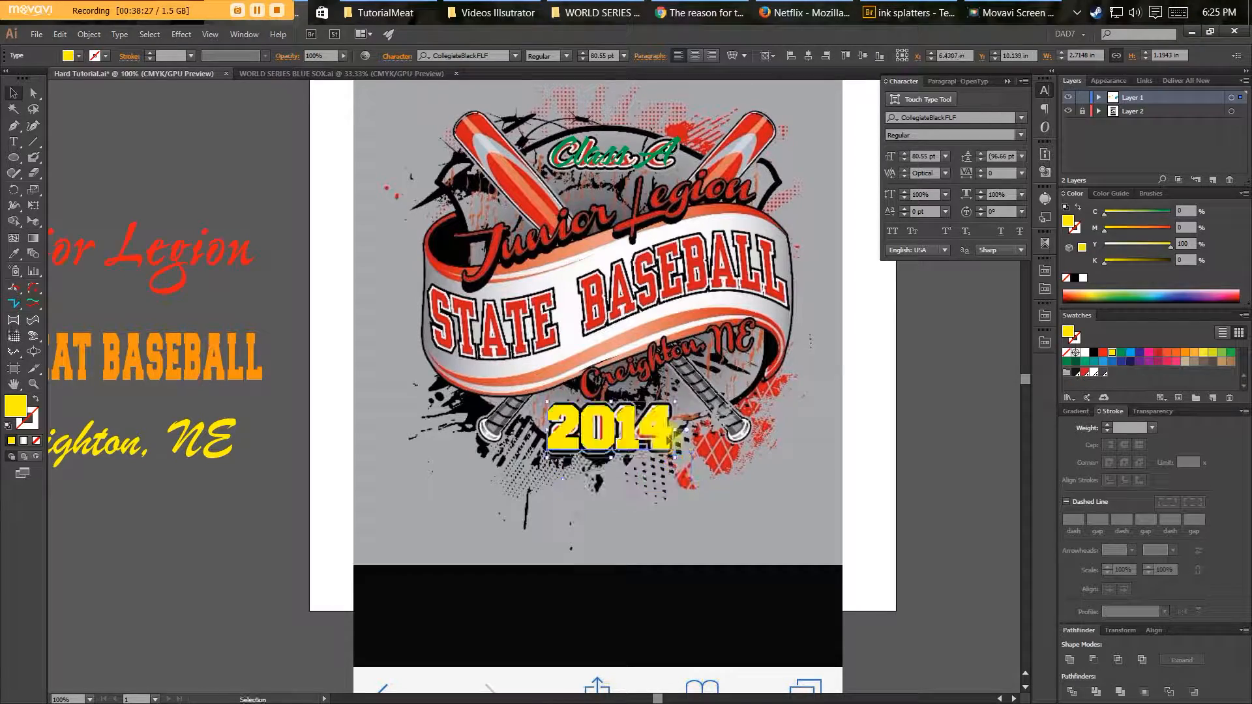
{"action": "key", "text": "space"}
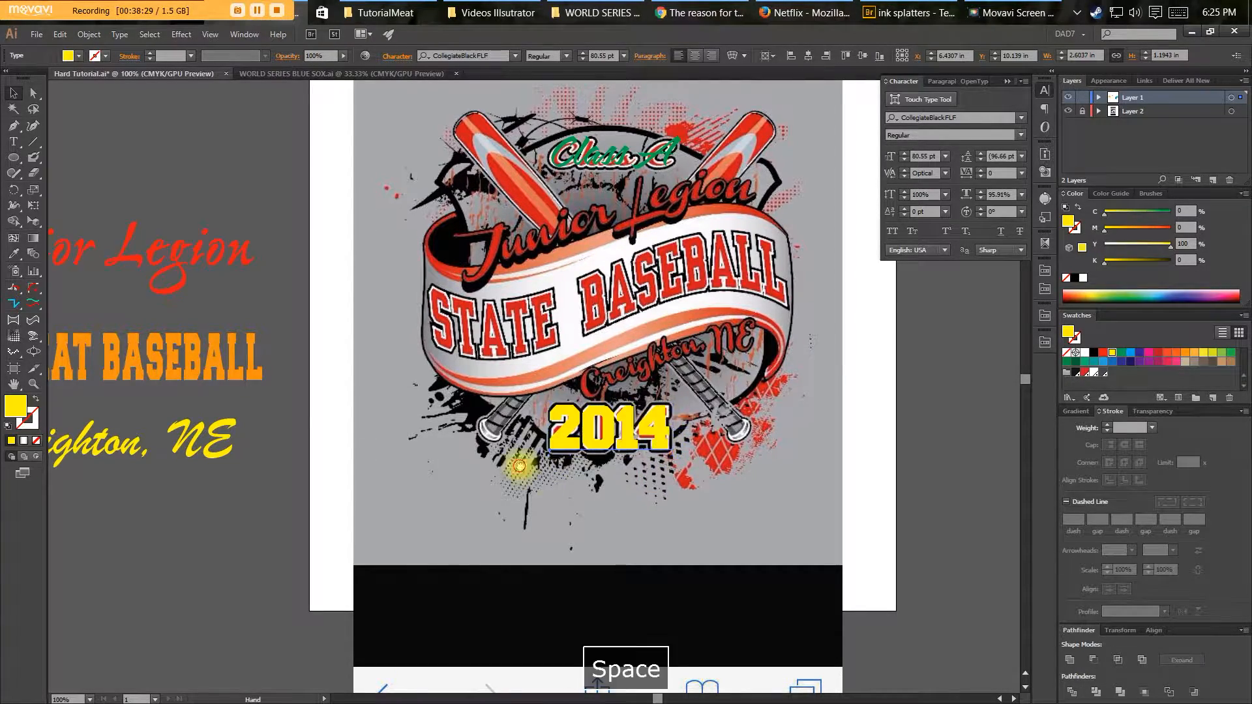
{"action": "left_click_drag", "start_coordinate": [422, 473], "coordinate": [544, 493]}
{"action": "key", "text": "v"}
{"action": "key", "text": "ctrl+plus"}
{"action": "key", "text": "ctrl+plus"}
{"action": "key", "text": "space"}
{"action": "left_click_drag", "start_coordinate": [679, 518], "coordinate": [366, 473]}
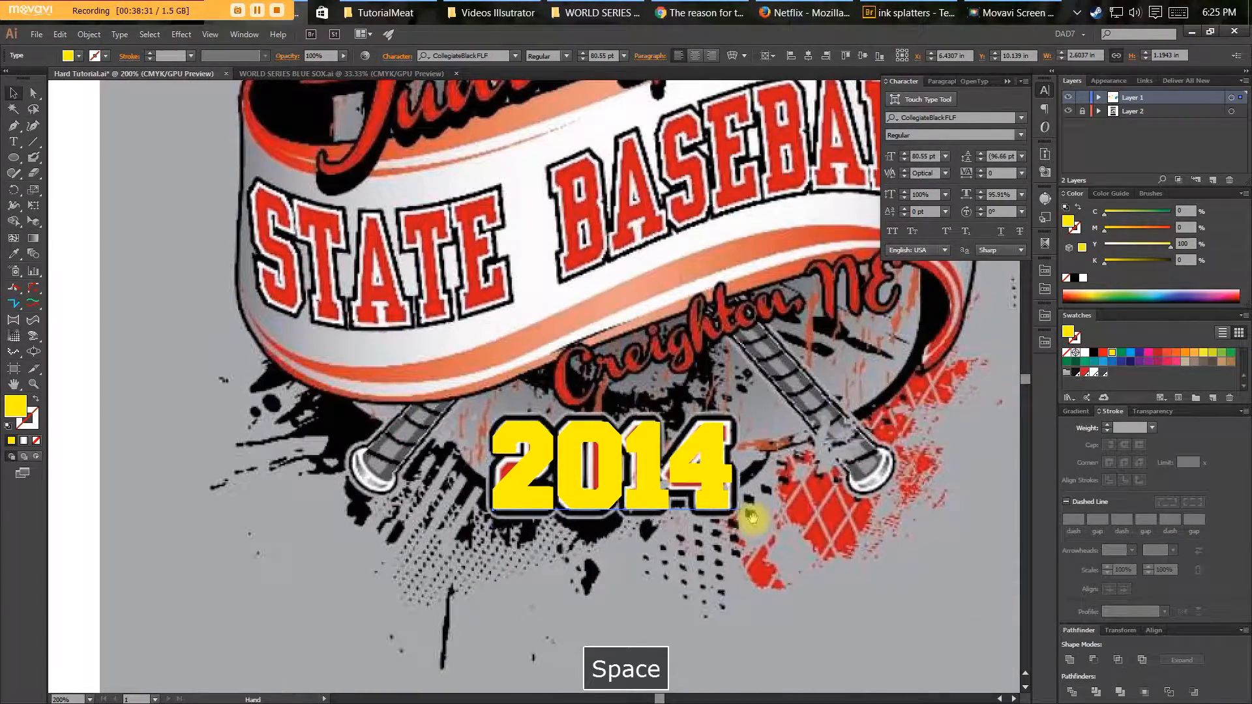
{"action": "left_click_drag", "start_coordinate": [631, 491], "coordinate": [636, 596]}
{"action": "key", "text": "space"}
{"action": "left_click_drag", "start_coordinate": [647, 523], "coordinate": [550, 464]}
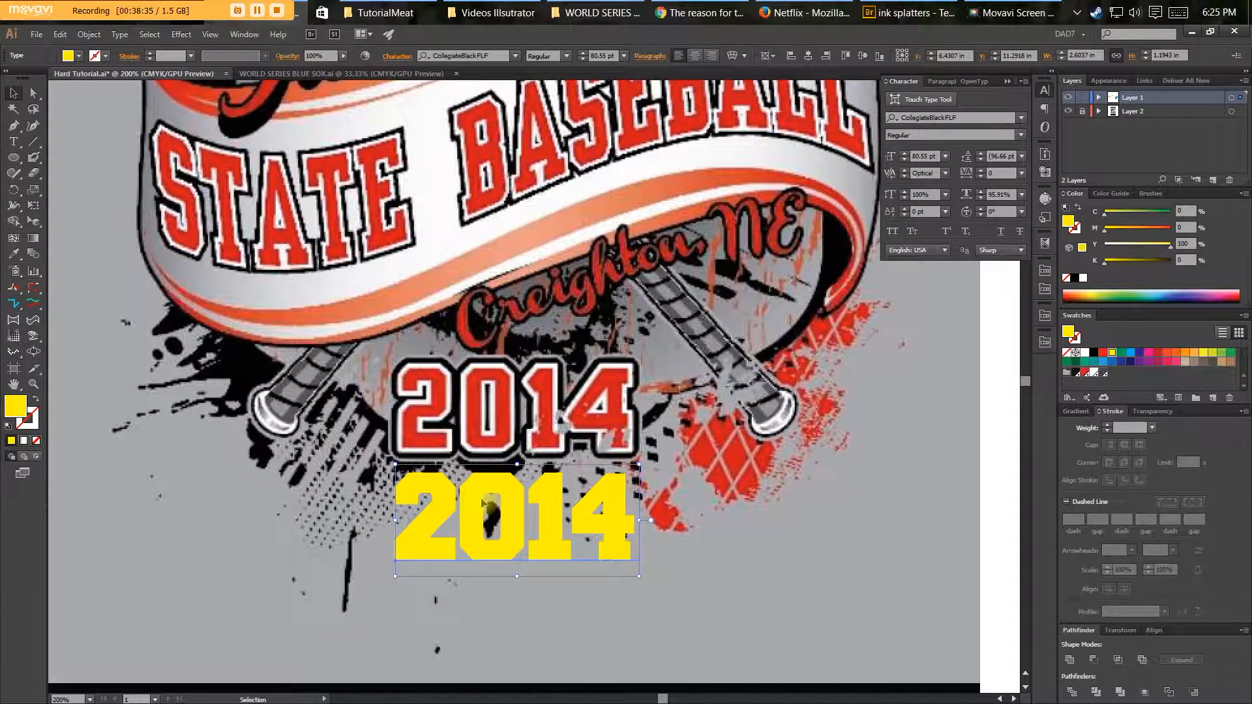
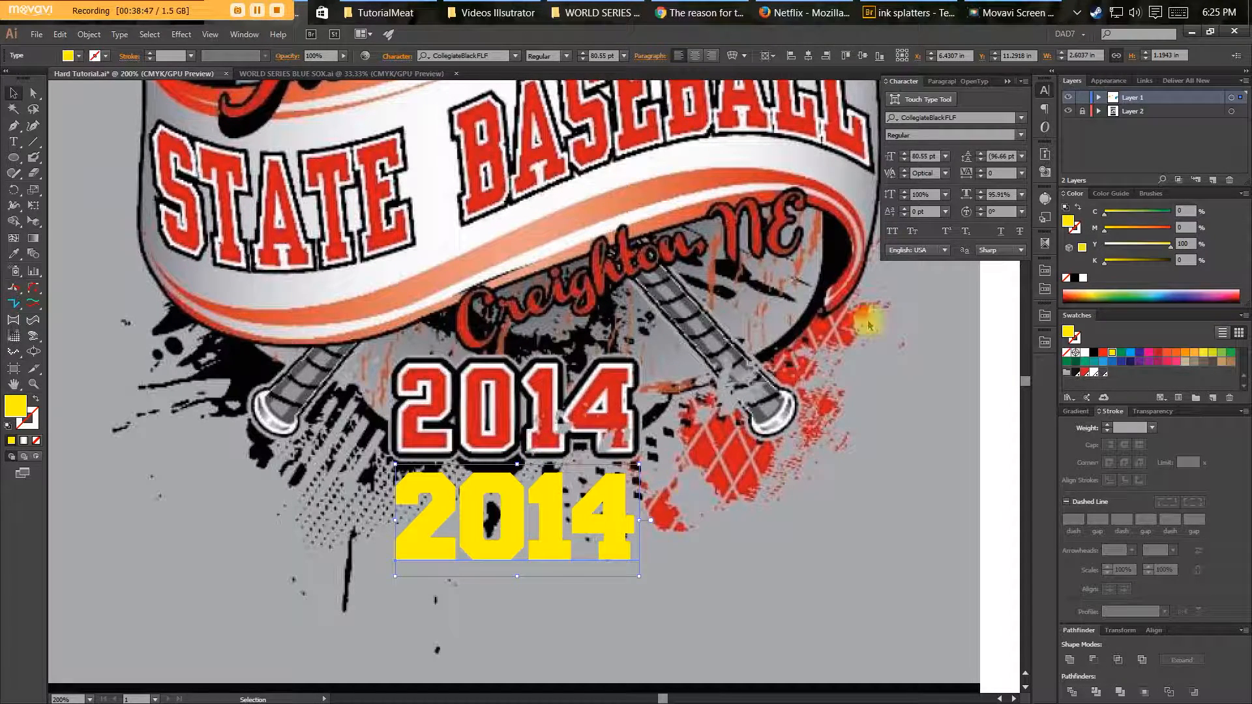
{"action": "left_click", "coordinate": [1110, 81]}
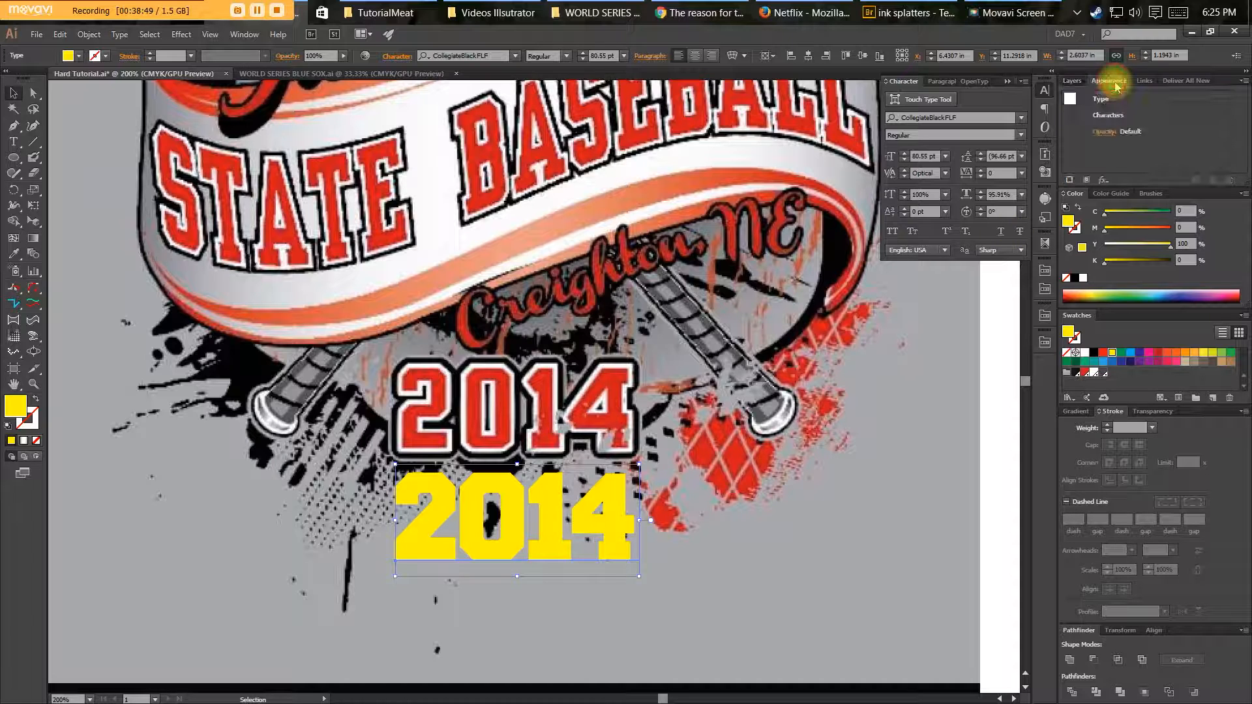
{"action": "left_click", "coordinate": [1087, 180]}
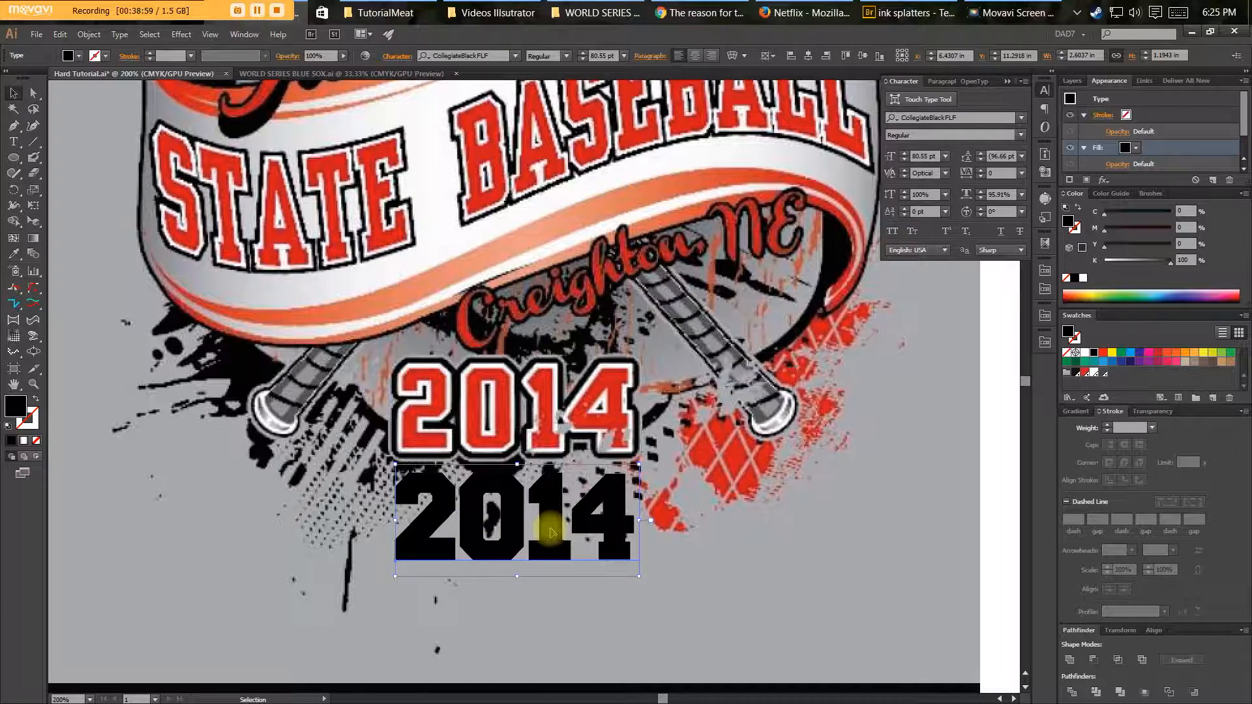
{"action": "key", "text": "ctrl+z"}
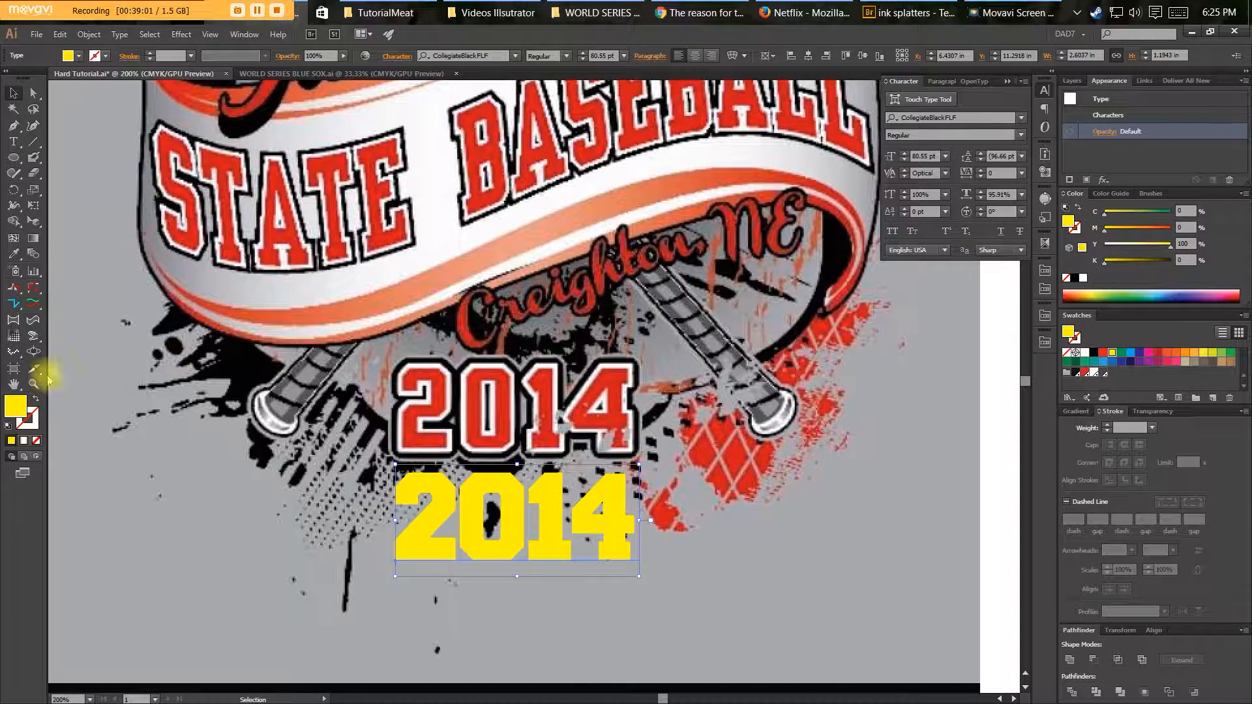
Replace the 2014 text's character fill with a new Red PANTONE 186 C appearance fill, stacked above the stroke.
{"action": "left_click", "coordinate": [37, 442]}
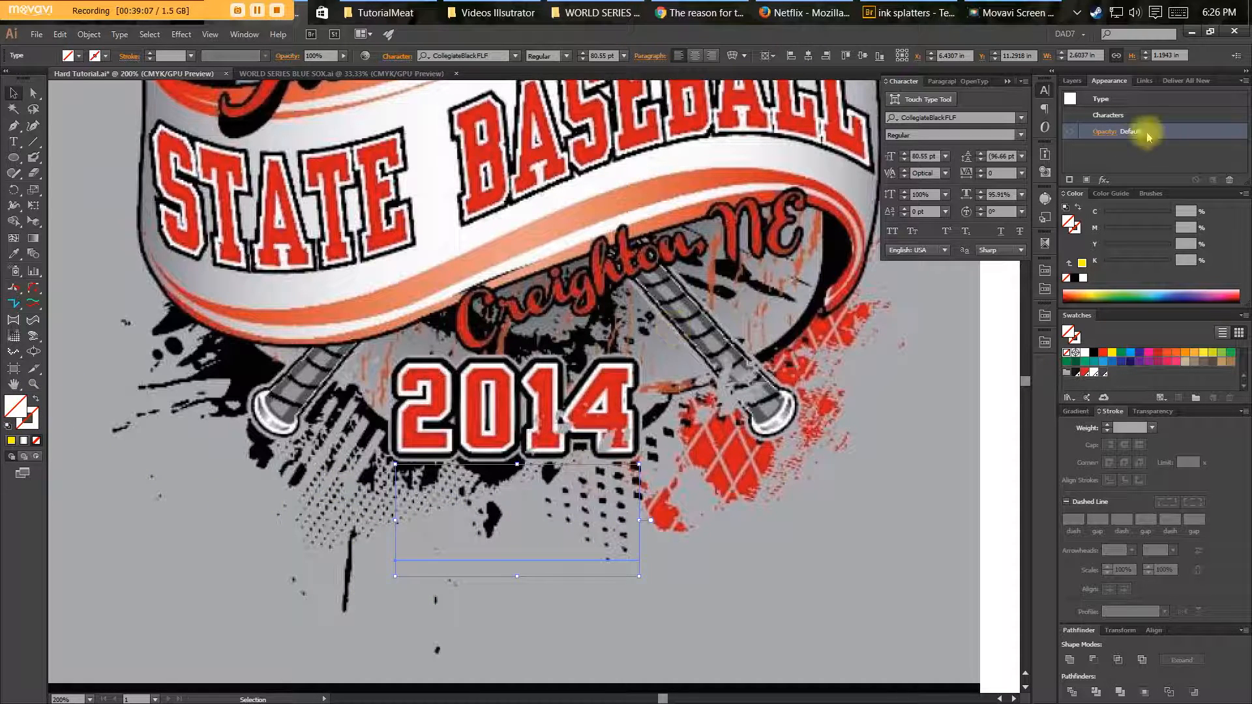
{"action": "left_click", "coordinate": [1085, 180]}
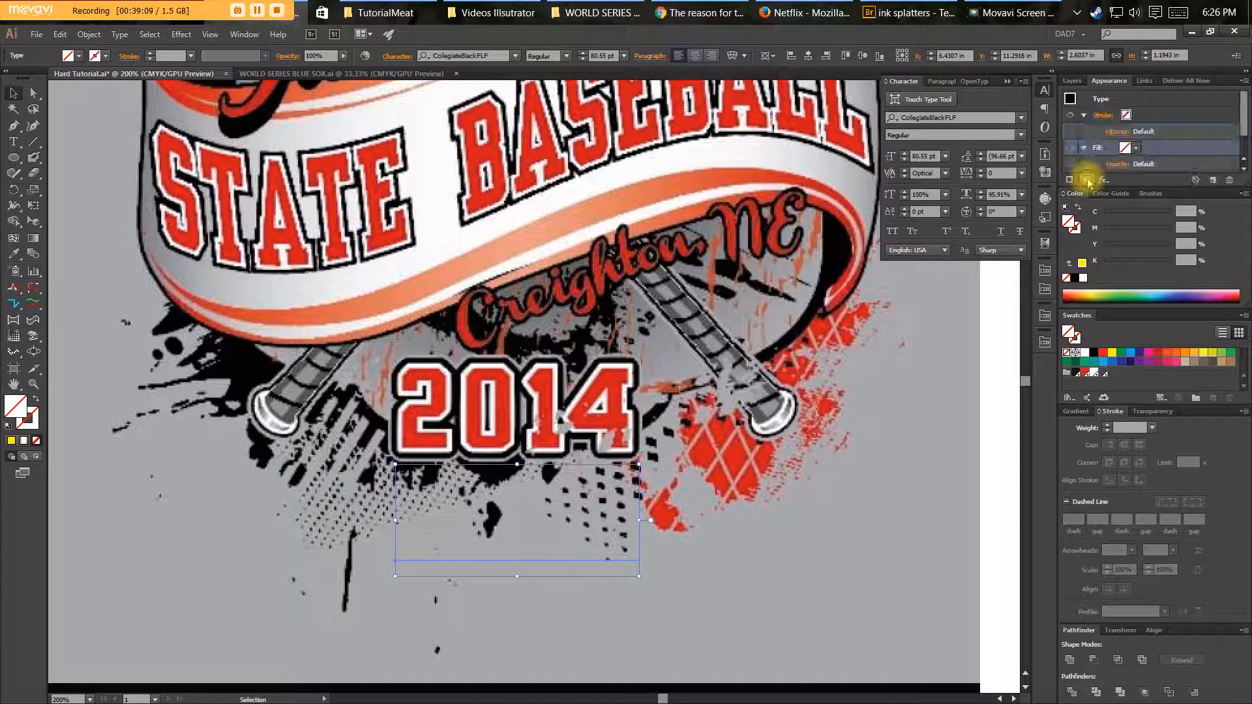
{"action": "left_click", "coordinate": [1138, 149]}
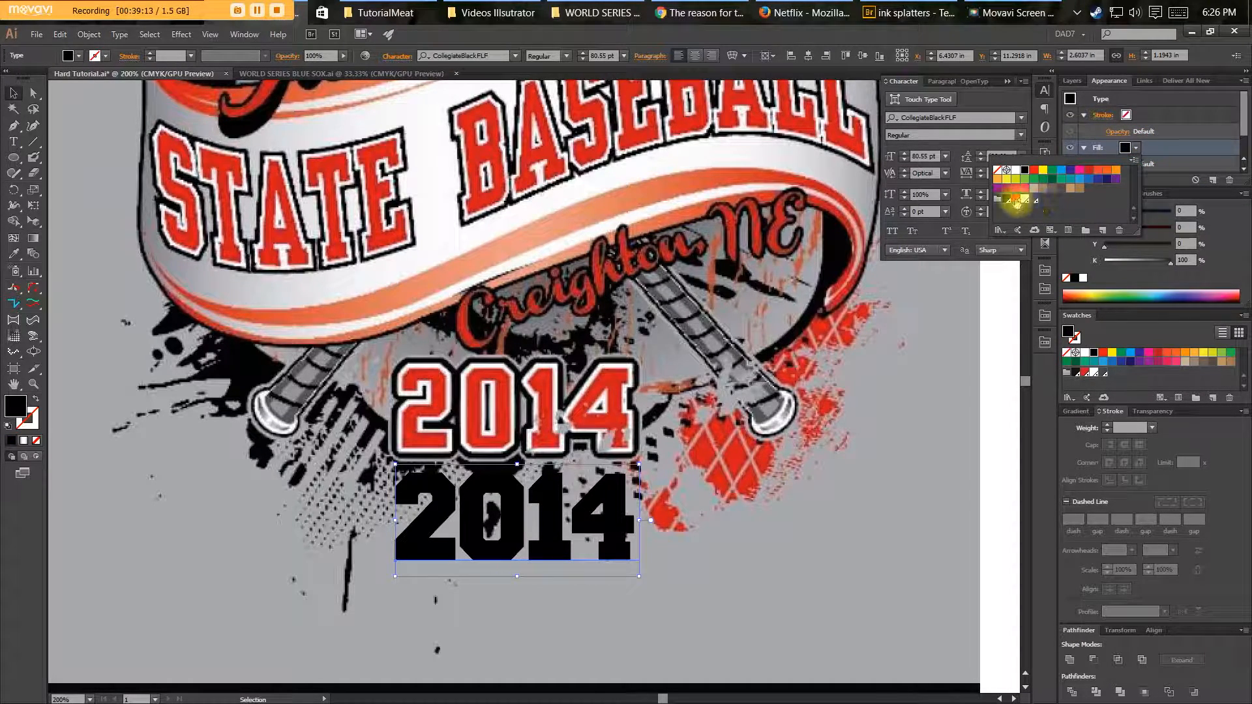
{"action": "left_click", "coordinate": [1015, 198]}
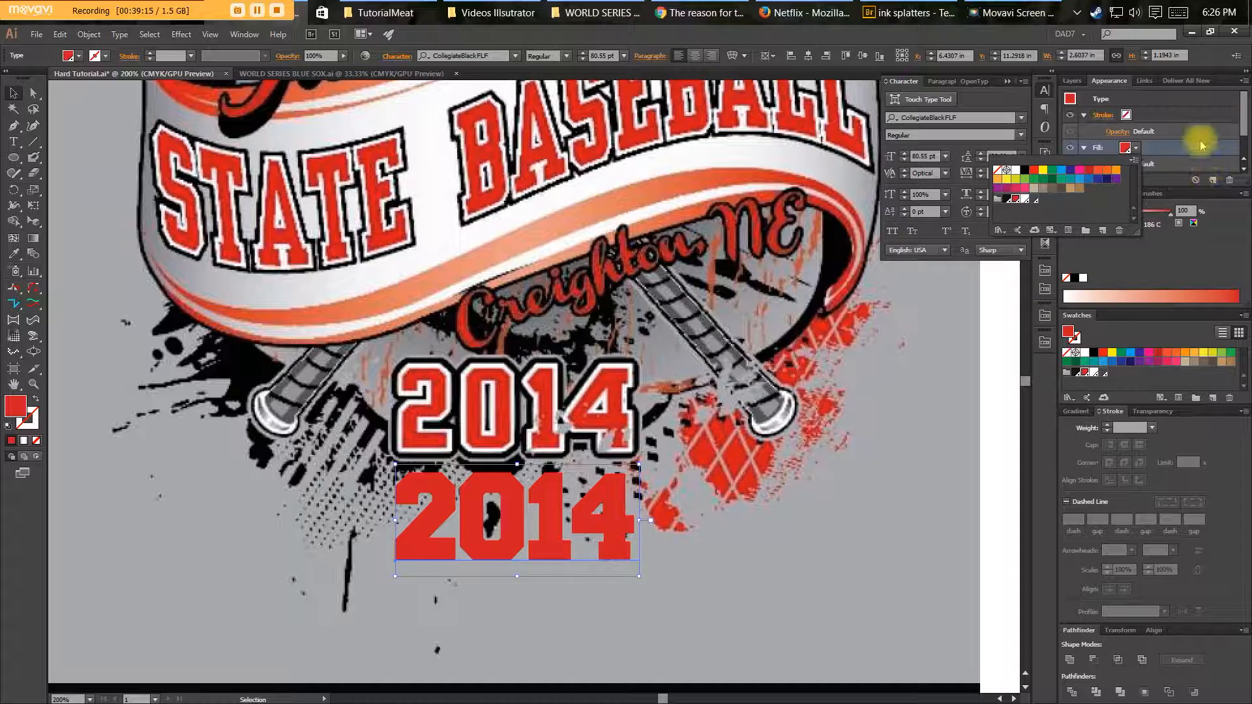
{"action": "left_click", "coordinate": [1138, 149]}
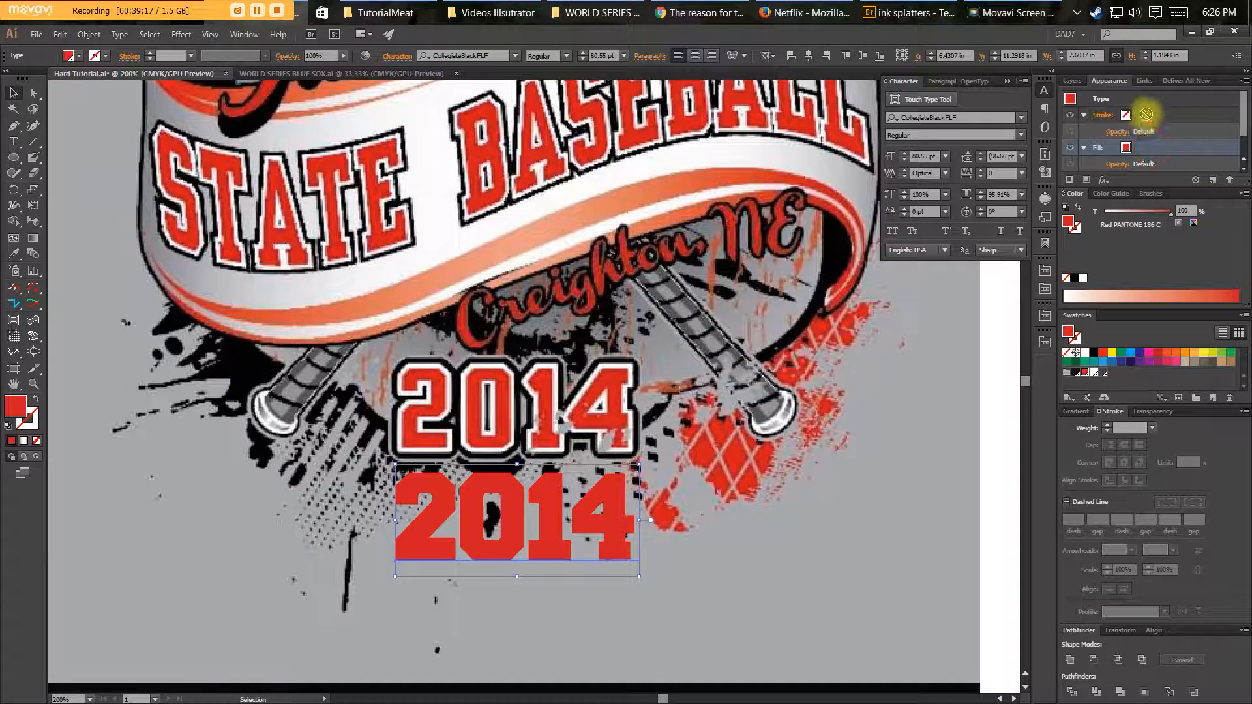
{"action": "left_click_drag", "start_coordinate": [1146, 114], "coordinate": [1146, 111]}
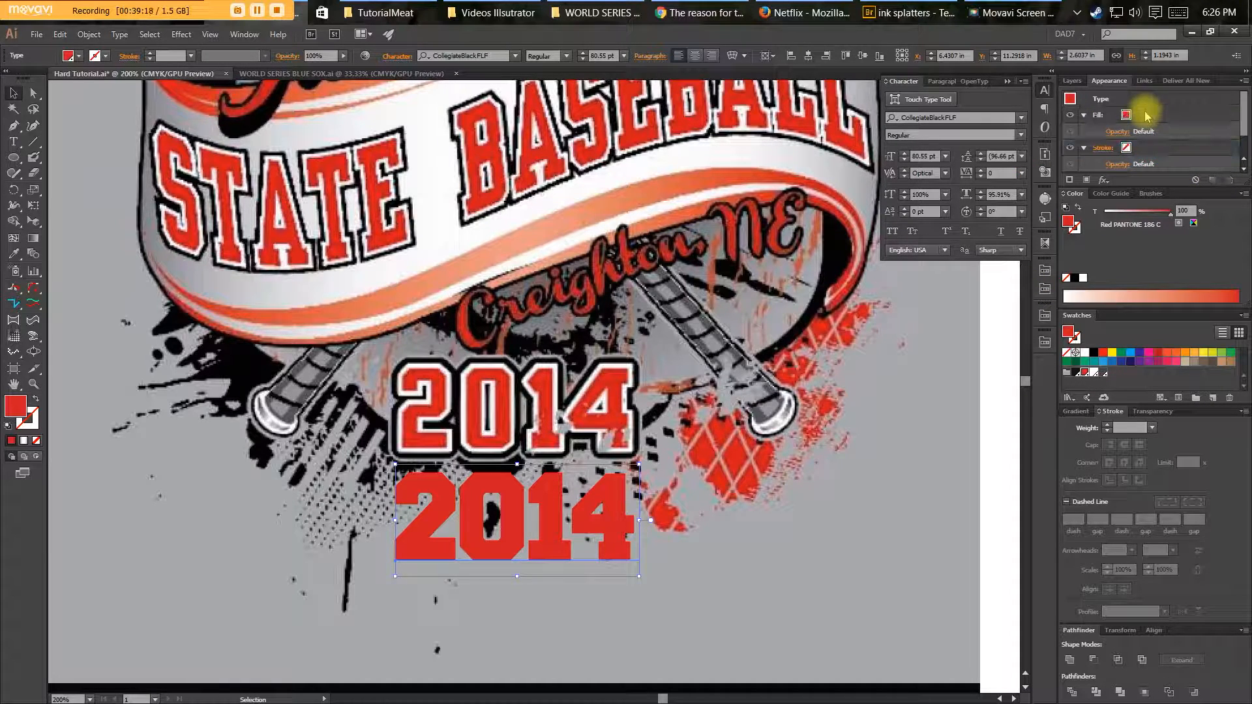
Give the 2014 text a PANTONE Trans. White stroke with a weight of 9 pt.
{"action": "left_click", "coordinate": [1146, 149]}
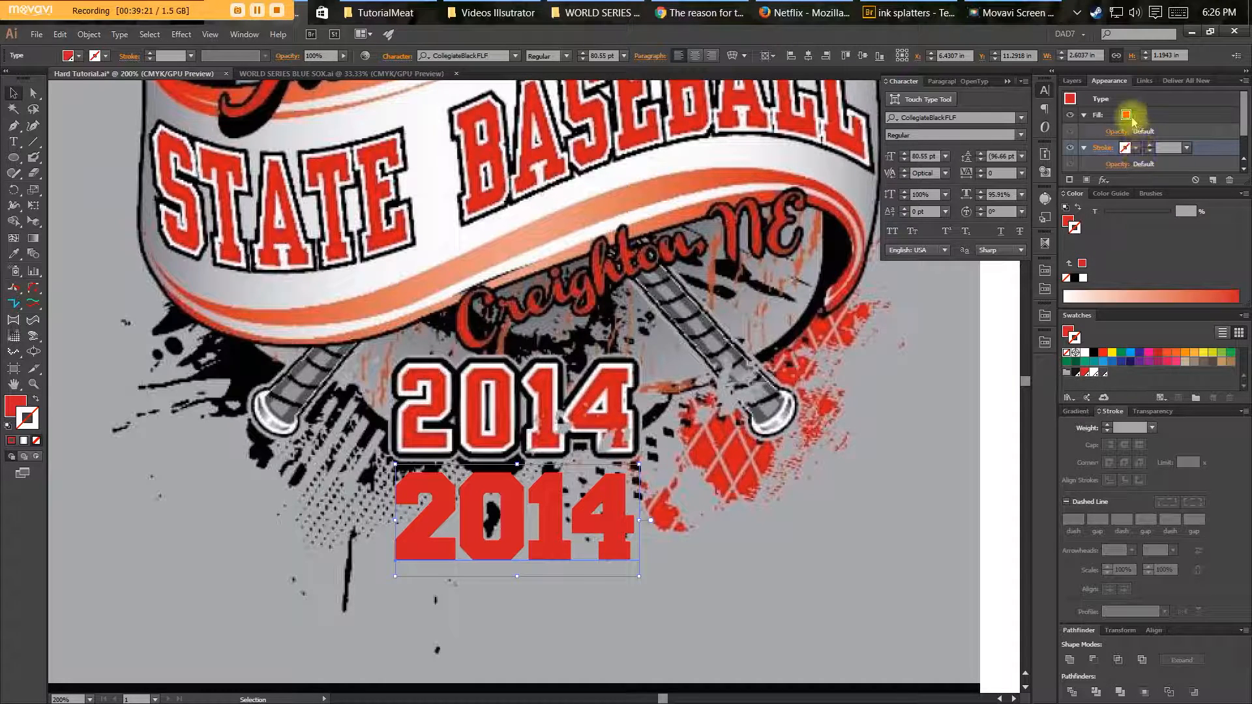
{"action": "left_click", "coordinate": [1135, 149]}
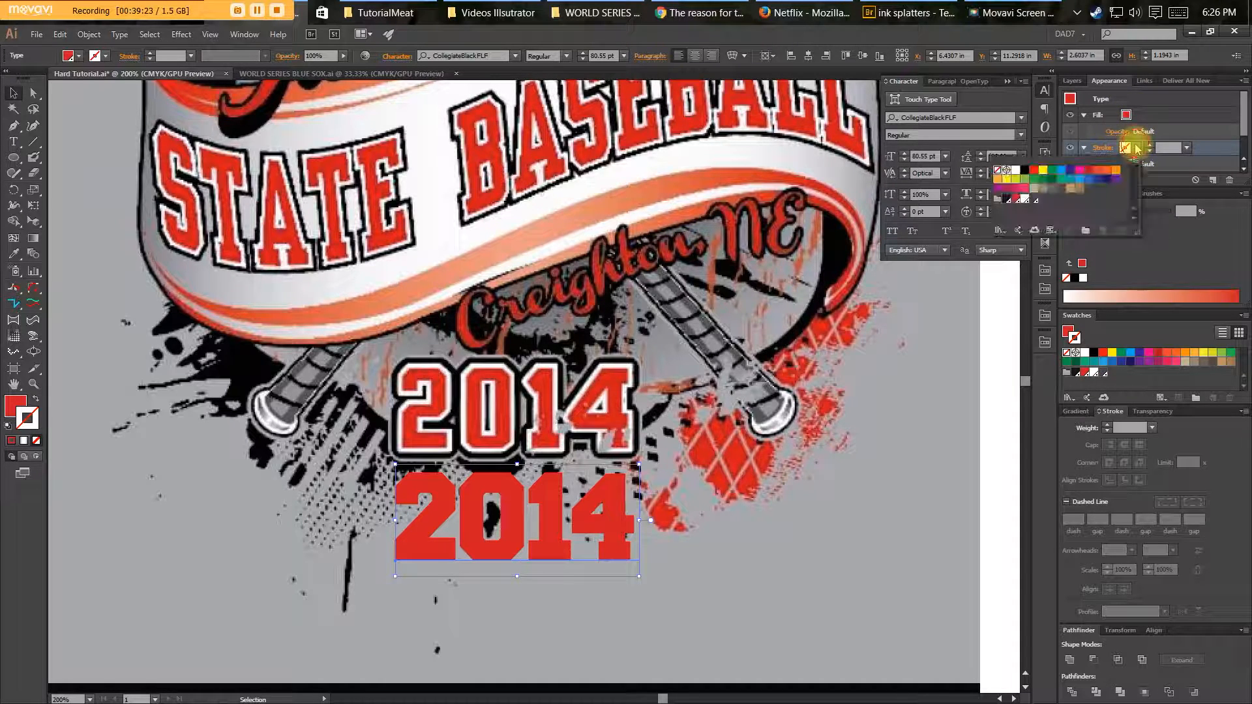
{"action": "left_click", "coordinate": [1024, 198]}
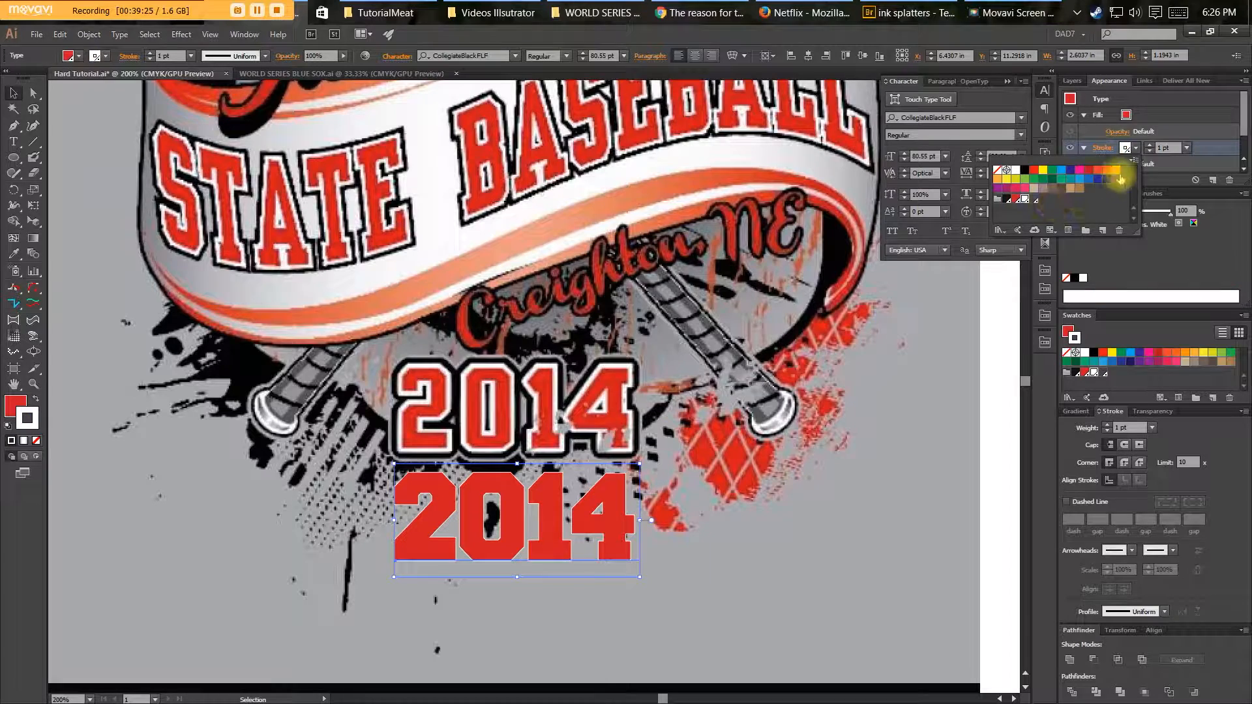
{"action": "left_click", "coordinate": [1151, 148]}
{"action": "left_click", "coordinate": [1151, 148]}
{"action": "left_click", "coordinate": [1151, 148]}
{"action": "left_click", "coordinate": [1151, 148]}
{"action": "left_click", "coordinate": [1151, 148]}
{"action": "left_click", "coordinate": [1151, 148]}
{"action": "left_click", "coordinate": [1151, 148]}
{"action": "left_click", "coordinate": [1151, 148]}
{"action": "left_click", "coordinate": [1151, 148]}
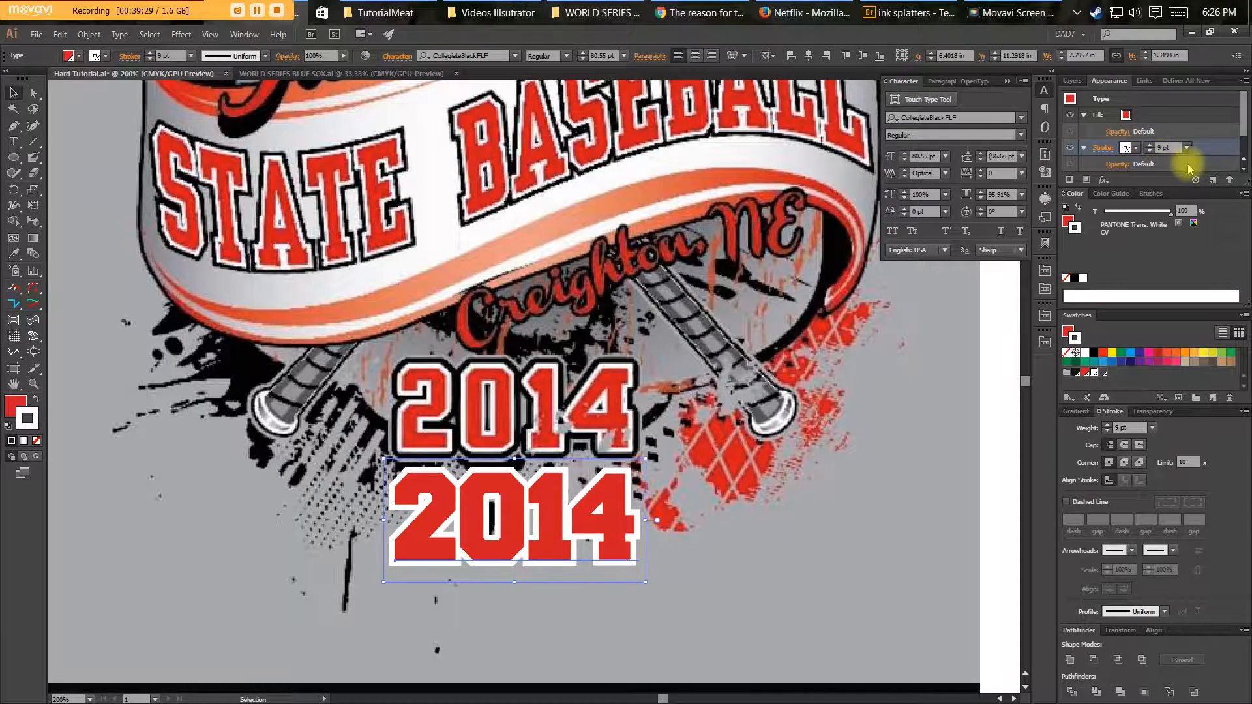
Duplicate the white stroke and set the lower copy to PANTONE Process Black with a weight of 17 pt.
{"action": "left_click", "coordinate": [1245, 171]}
{"action": "left_click", "coordinate": [1245, 171]}
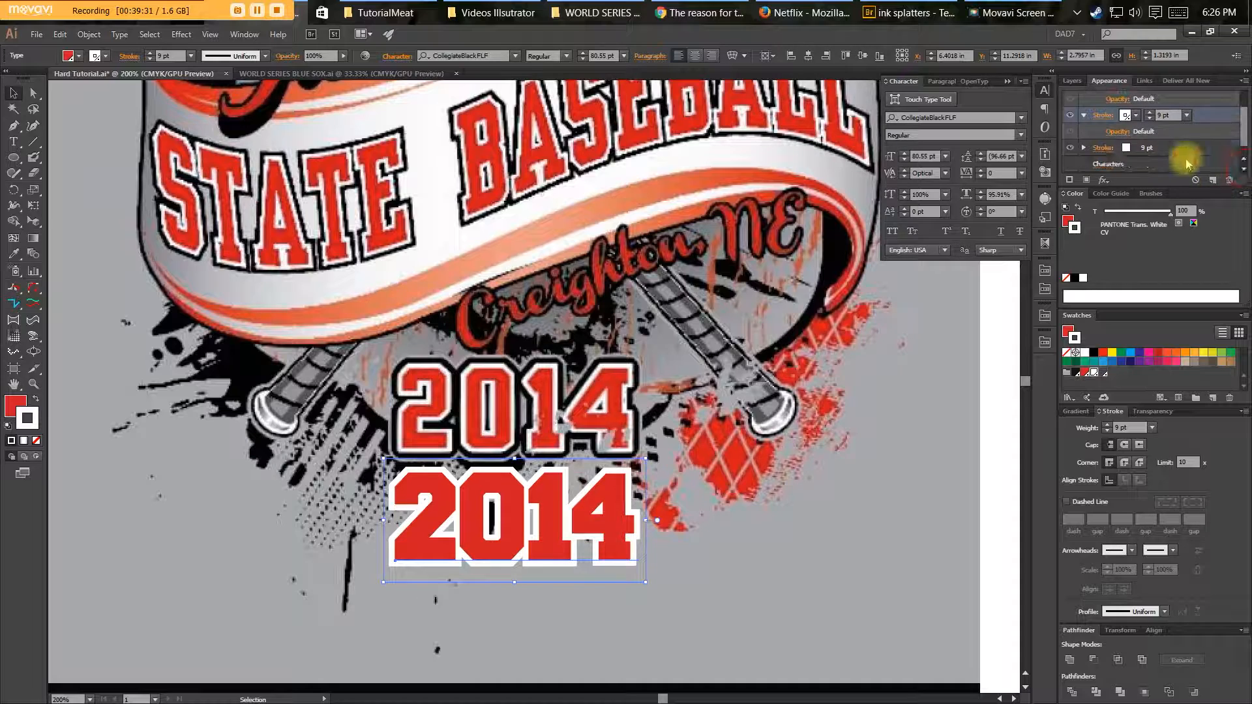
{"action": "left_click", "coordinate": [1169, 147]}
{"action": "left_click", "coordinate": [1133, 149]}
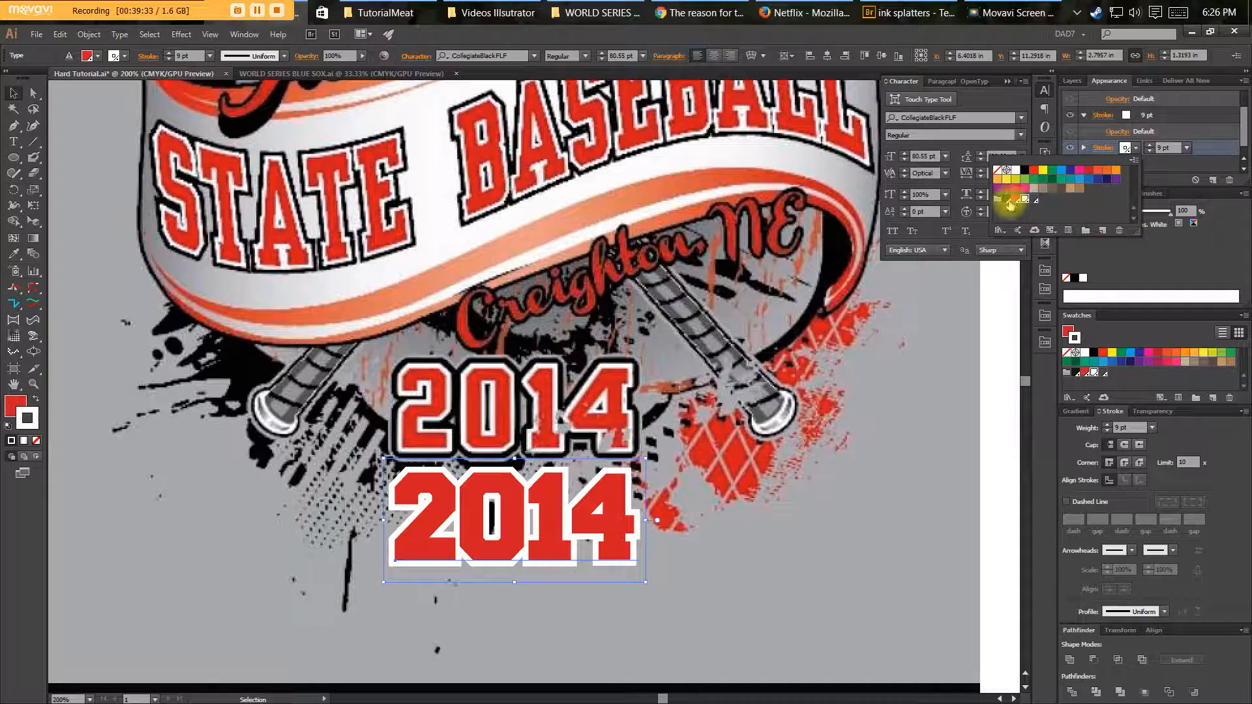
{"action": "left_click", "coordinate": [1006, 200]}
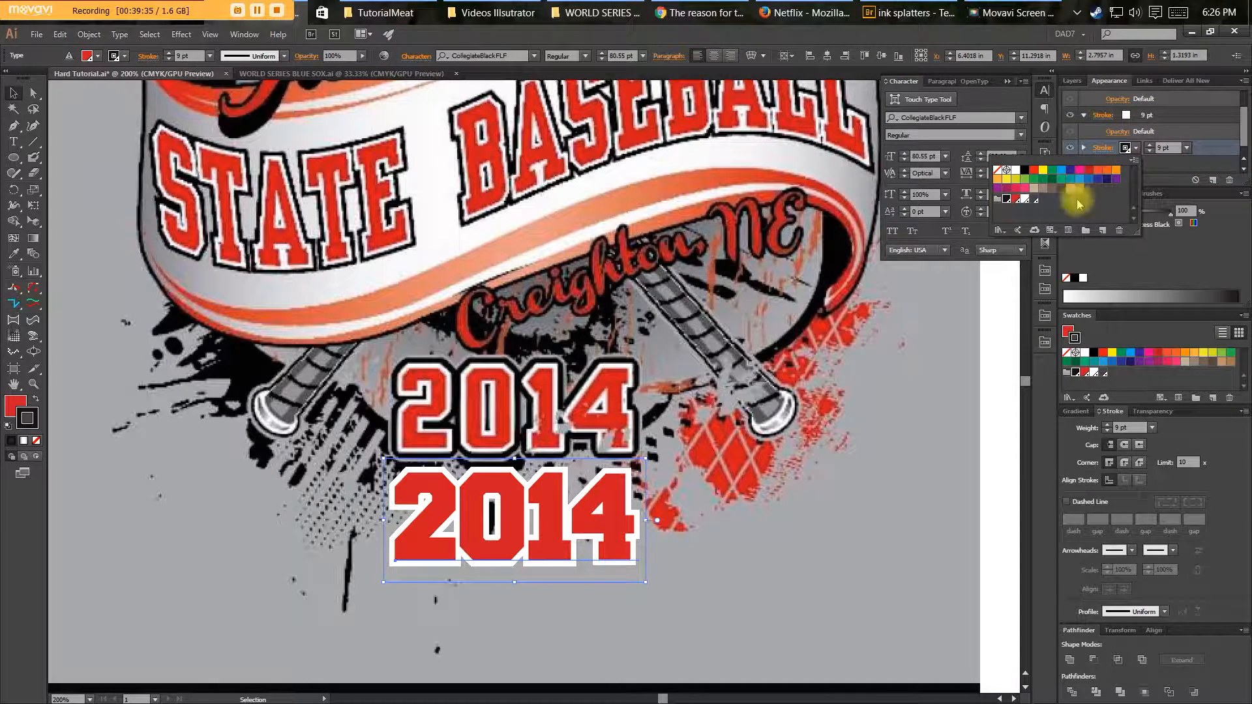
{"action": "left_click", "coordinate": [1151, 147]}
{"action": "left_click", "coordinate": [1150, 148]}
{"action": "left_click", "coordinate": [1150, 148]}
{"action": "left_click", "coordinate": [1151, 148]}
{"action": "left_click", "coordinate": [1150, 148]}
{"action": "left_click", "coordinate": [1151, 148]}
{"action": "left_click", "coordinate": [1151, 148]}
{"action": "left_click", "coordinate": [1150, 148]}
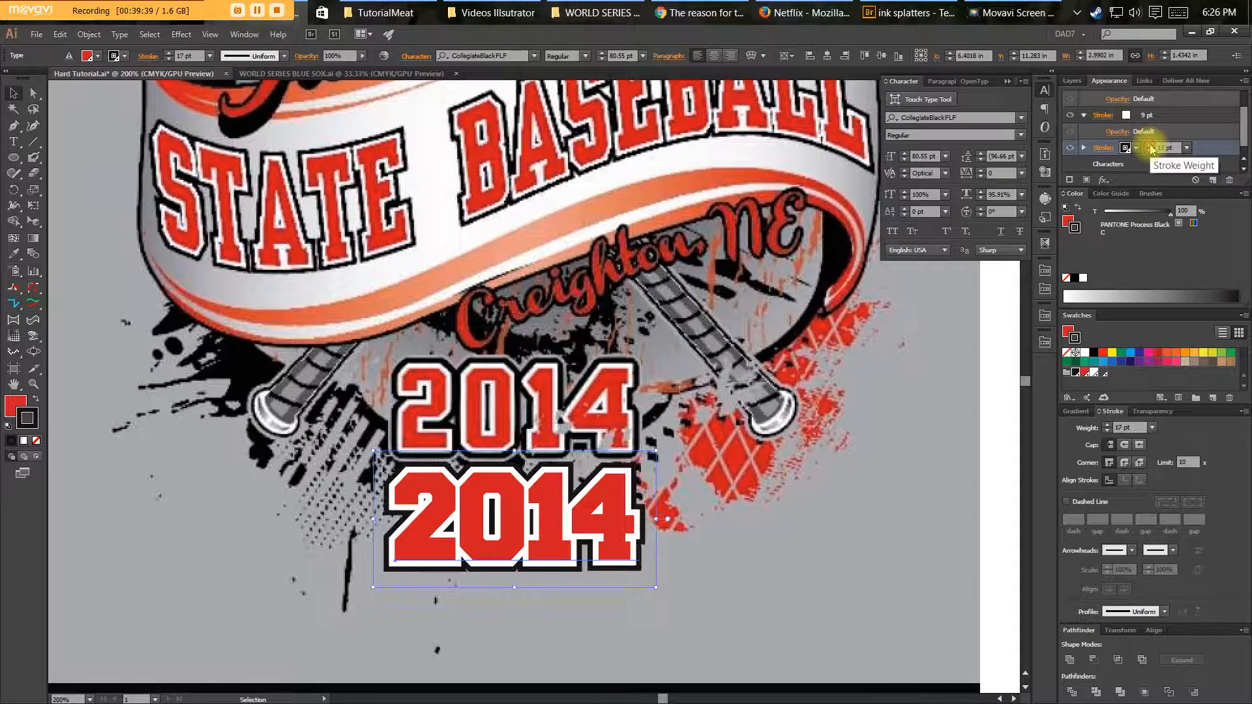
Duplicate the 2014 text's black stroke and set the lower copy to CHARCOAL COOL GREY 10 with a weight of 22 pt.
{"action": "left_click", "coordinate": [1214, 179]}
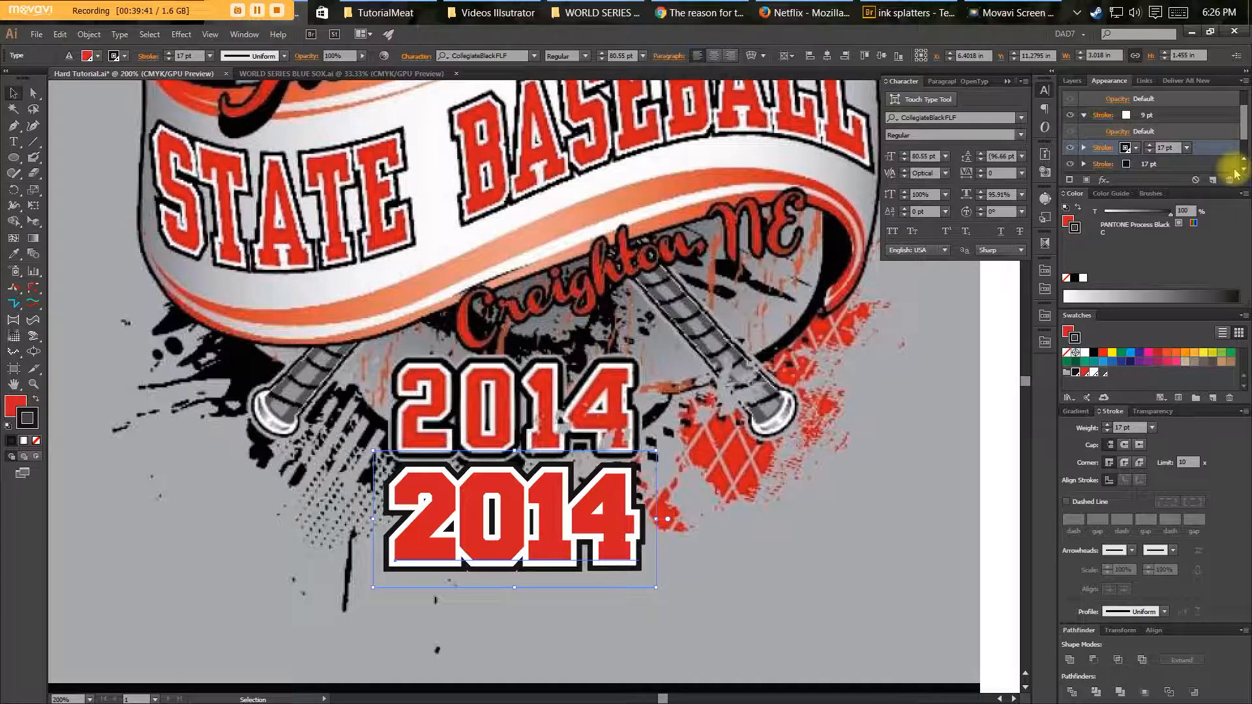
{"action": "scroll", "coordinate": [1235, 173], "scroll_direction": "down", "scroll_amount": 1}
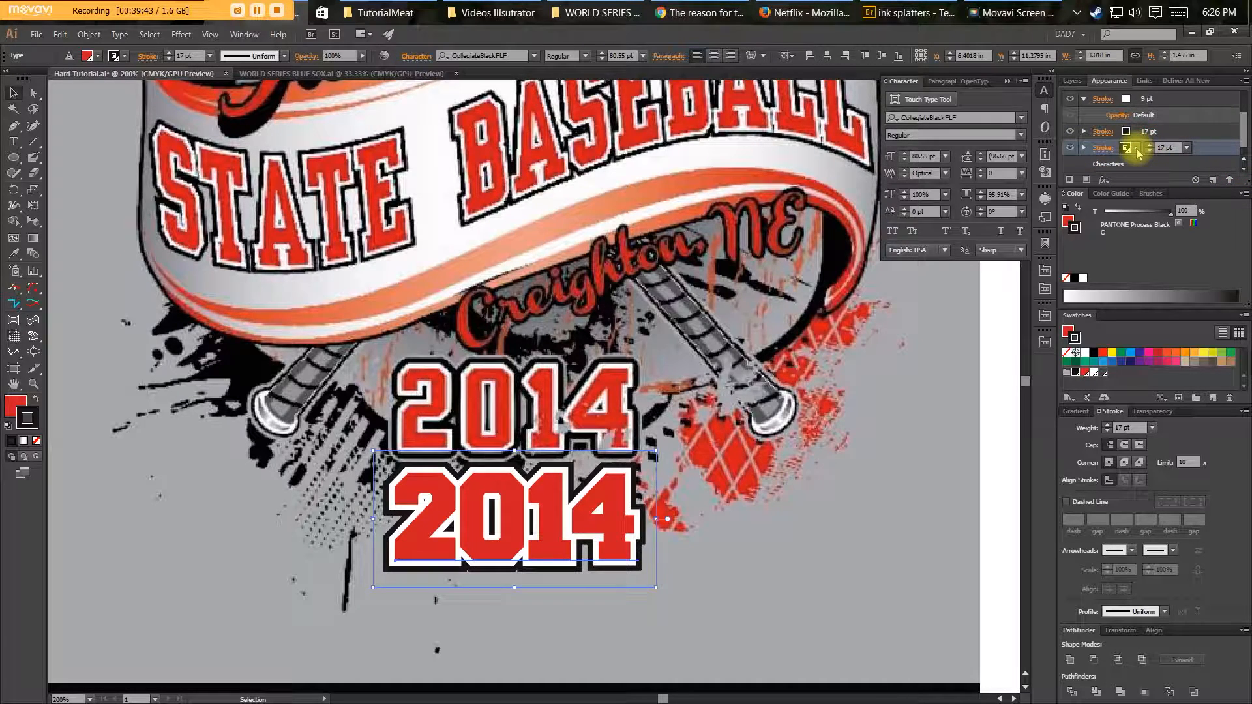
{"action": "left_click", "coordinate": [1137, 150]}
{"action": "left_click", "coordinate": [1034, 199]}
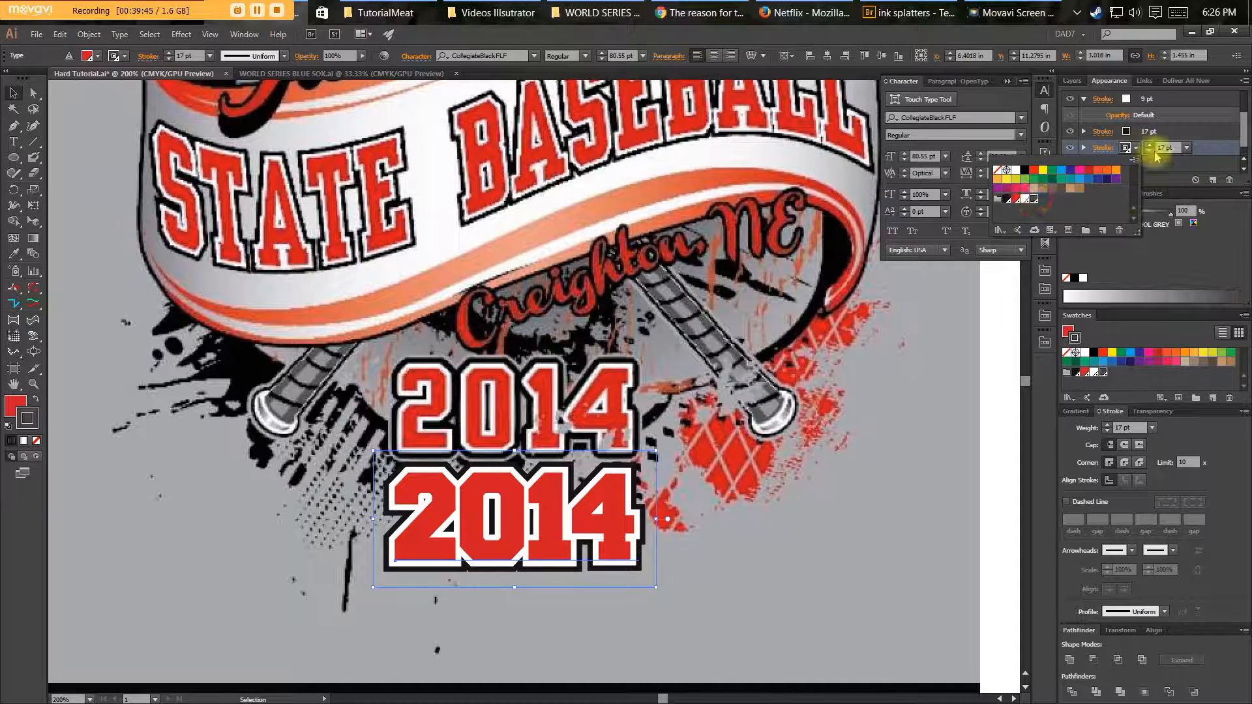
{"action": "left_click", "coordinate": [1150, 145]}
{"action": "left_click", "coordinate": [1149, 145]}
{"action": "left_click", "coordinate": [1149, 145]}
{"action": "left_click", "coordinate": [1149, 145]}
{"action": "left_click", "coordinate": [1150, 145]}
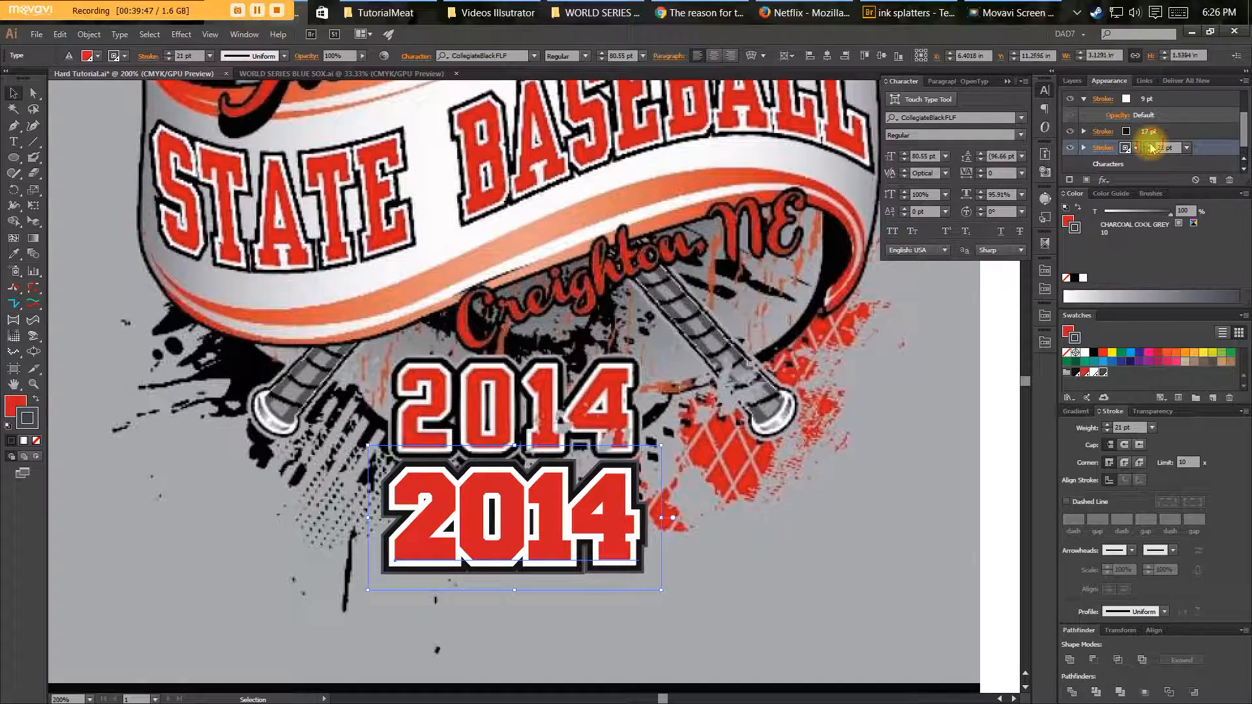
{"action": "left_click", "coordinate": [1149, 145]}
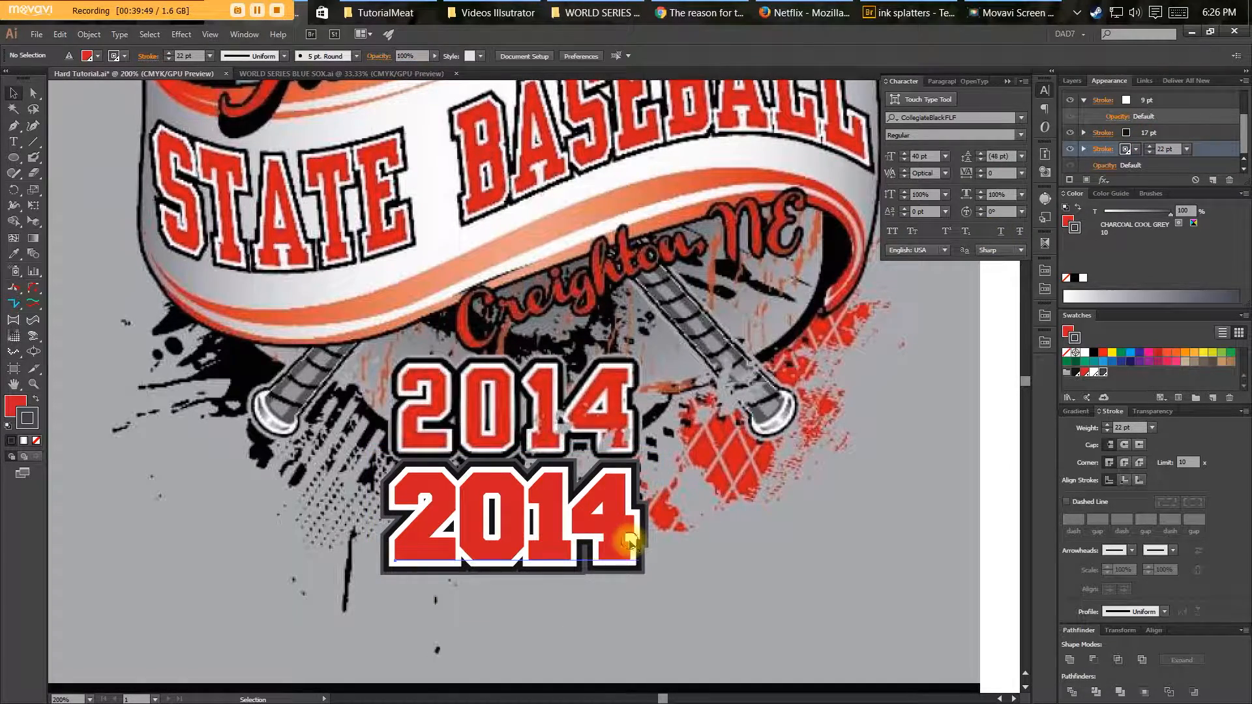
Move the outlined 2014 text up over the reference year and change its last digit so it reads 2016.
{"action": "left_click_drag", "start_coordinate": [616, 558], "coordinate": [611, 429]}
{"action": "double_click", "coordinate": [595, 446]}
{"action": "type", "text": "6"}
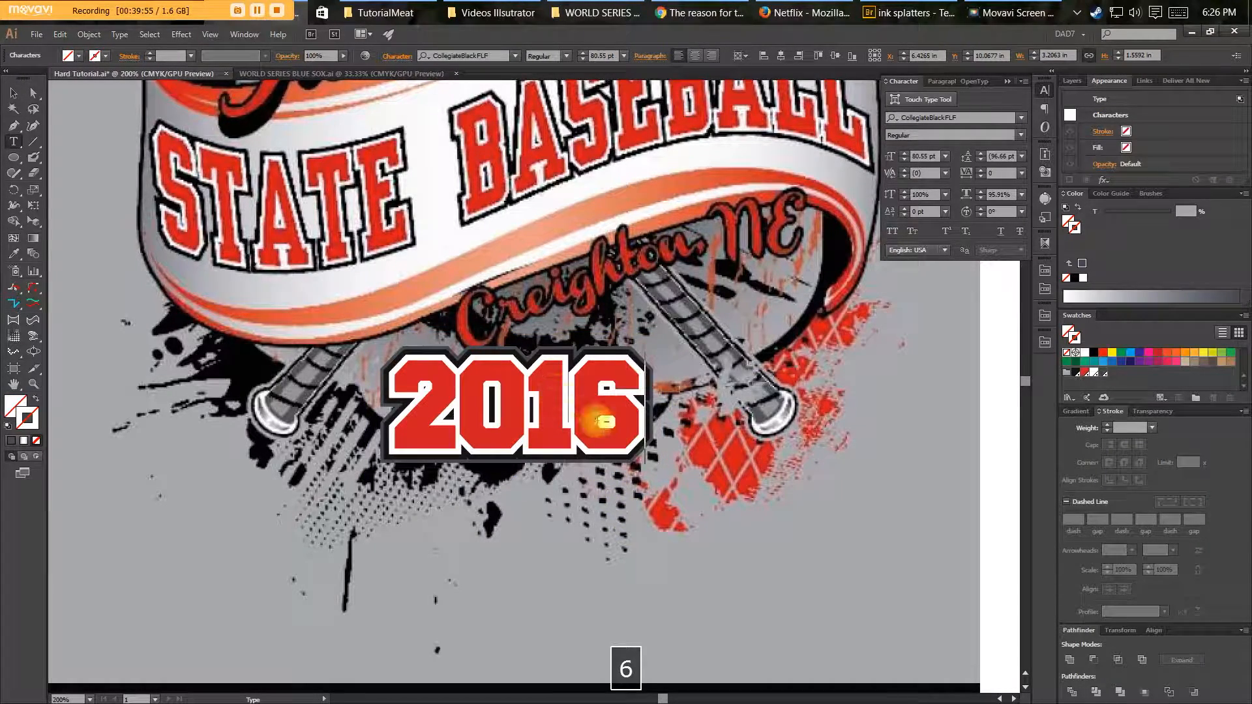
{"action": "key", "text": "Escape"}
Increase the 2016 text's tracking to 80, center-align its paragraph and move it back over the reference year.
{"action": "key", "text": "alt+Right"}
{"action": "key", "text": "alt+Right"}
{"action": "key", "text": "alt+Right"}
{"action": "key", "text": "alt+Right"}
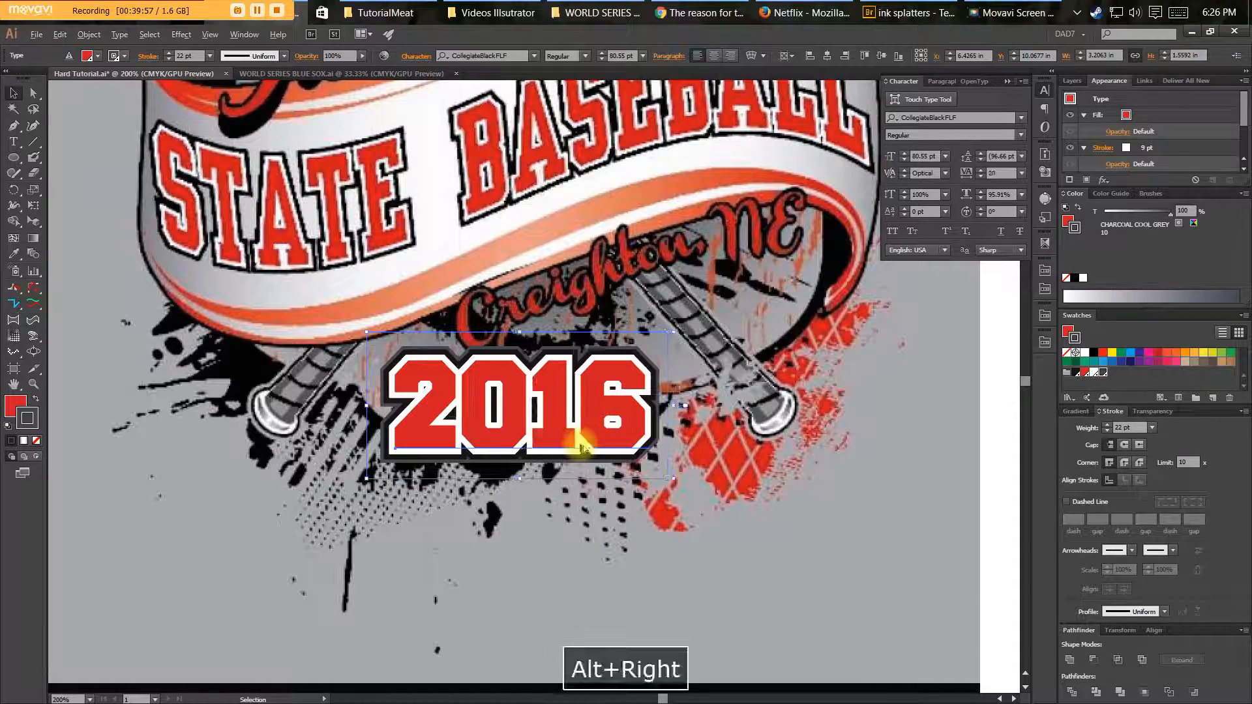
{"action": "left_click", "coordinate": [714, 56]}
{"action": "left_click_drag", "start_coordinate": [478, 407], "coordinate": [605, 399]}
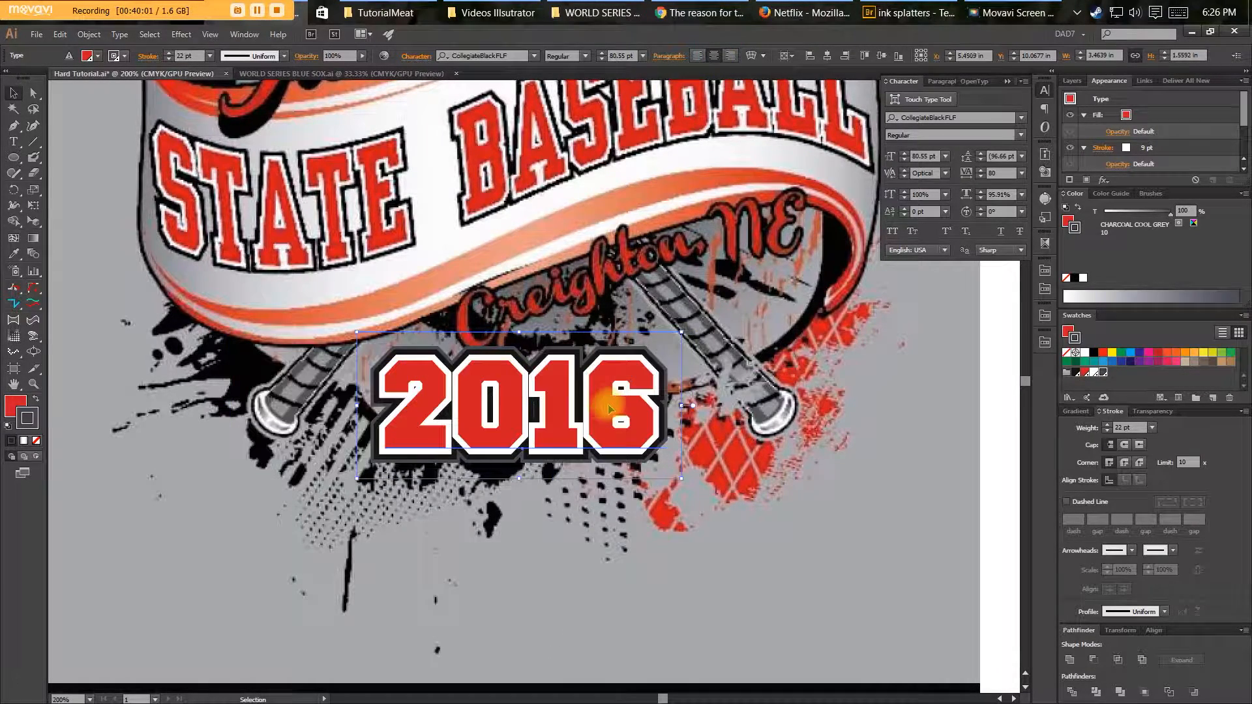
Adjust the spacing of the 2016 digits to a tracking of 120.
{"action": "key", "text": "alt+Right"}
{"action": "key", "text": "alt+Left"}
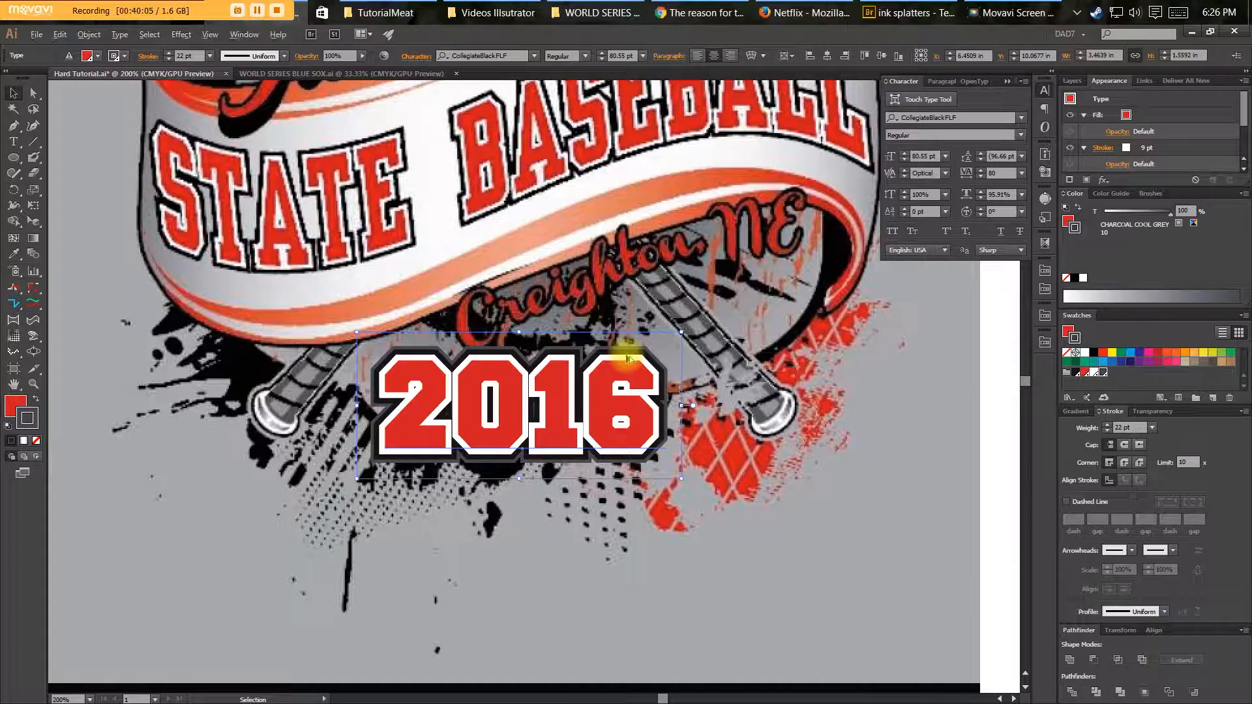
{"action": "key", "text": "alt+Right"}
{"action": "key", "text": "alt+Right"}
{"action": "key", "text": "alt+Right"}
{"action": "key", "text": "alt+Left"}
{"action": "key", "text": "alt+Left"}
{"action": "key", "text": "alt+Left"}
{"action": "key", "text": "alt+Left"}
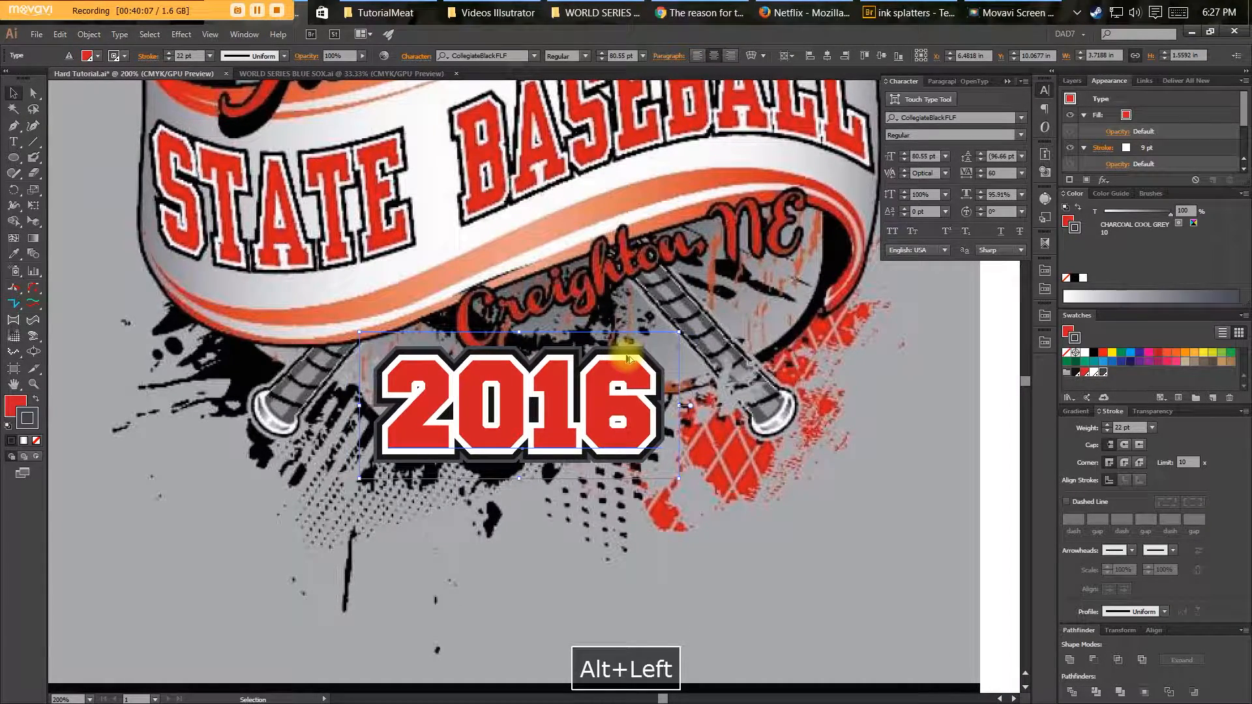
{"action": "key", "text": "alt+Right"}
{"action": "key", "text": "alt+Right"}
{"action": "key", "text": "alt+Right"}
{"action": "key", "text": "alt+Right"}
{"action": "key", "text": "alt+Left"}
{"action": "key", "text": "alt+Left"}
{"action": "key", "text": "alt+Right"}
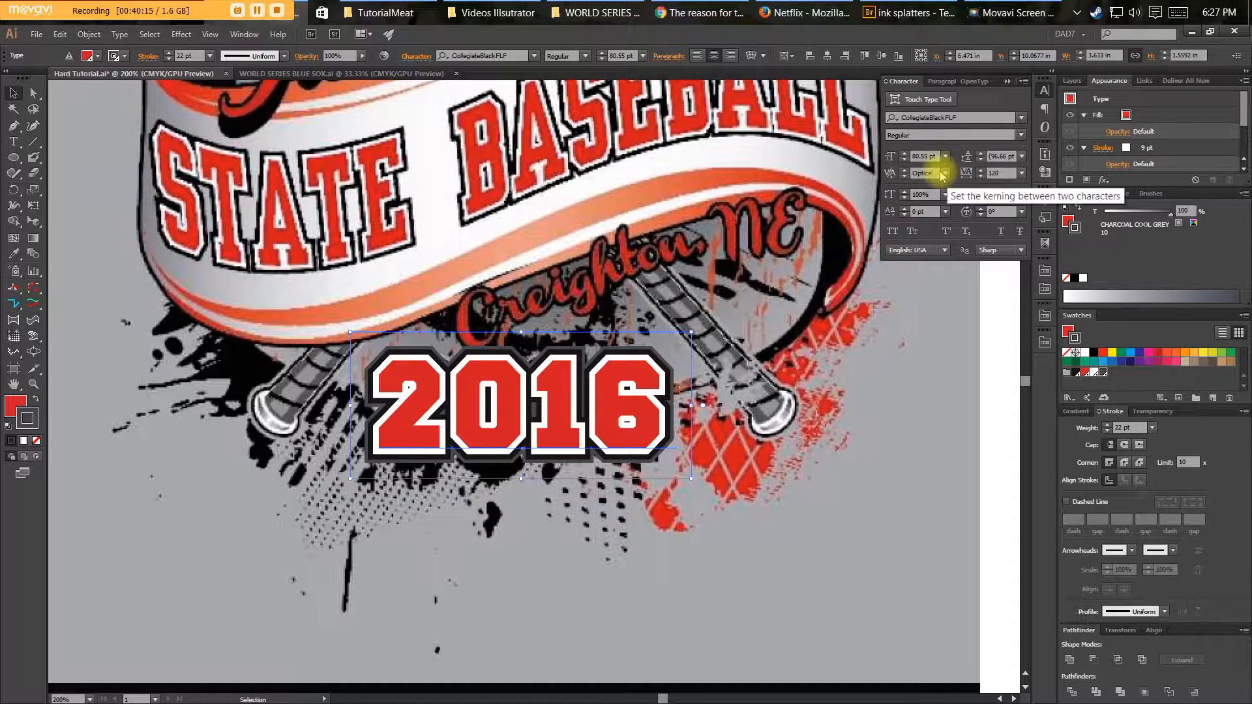
Float the Character panel, cycle through its compact and full option views, and dock it again.
{"action": "left_click_drag", "start_coordinate": [901, 82], "coordinate": [817, 306]}
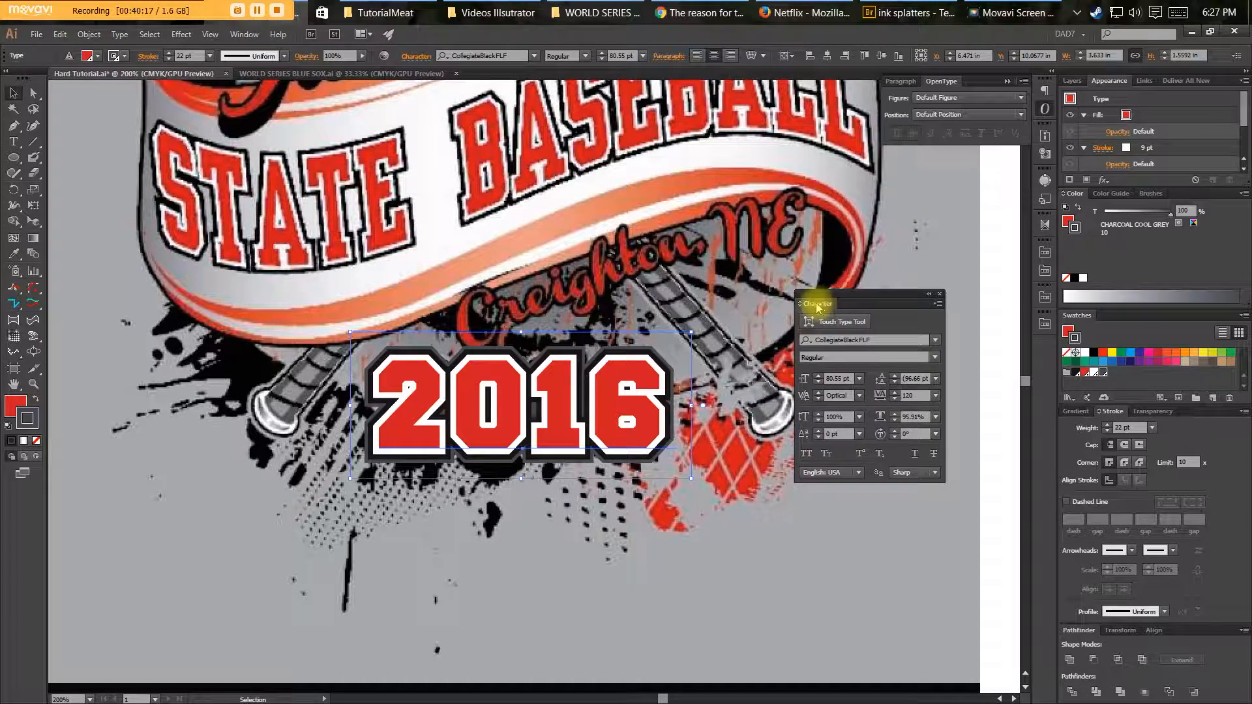
{"action": "double_click", "coordinate": [817, 305]}
{"action": "double_click", "coordinate": [817, 304]}
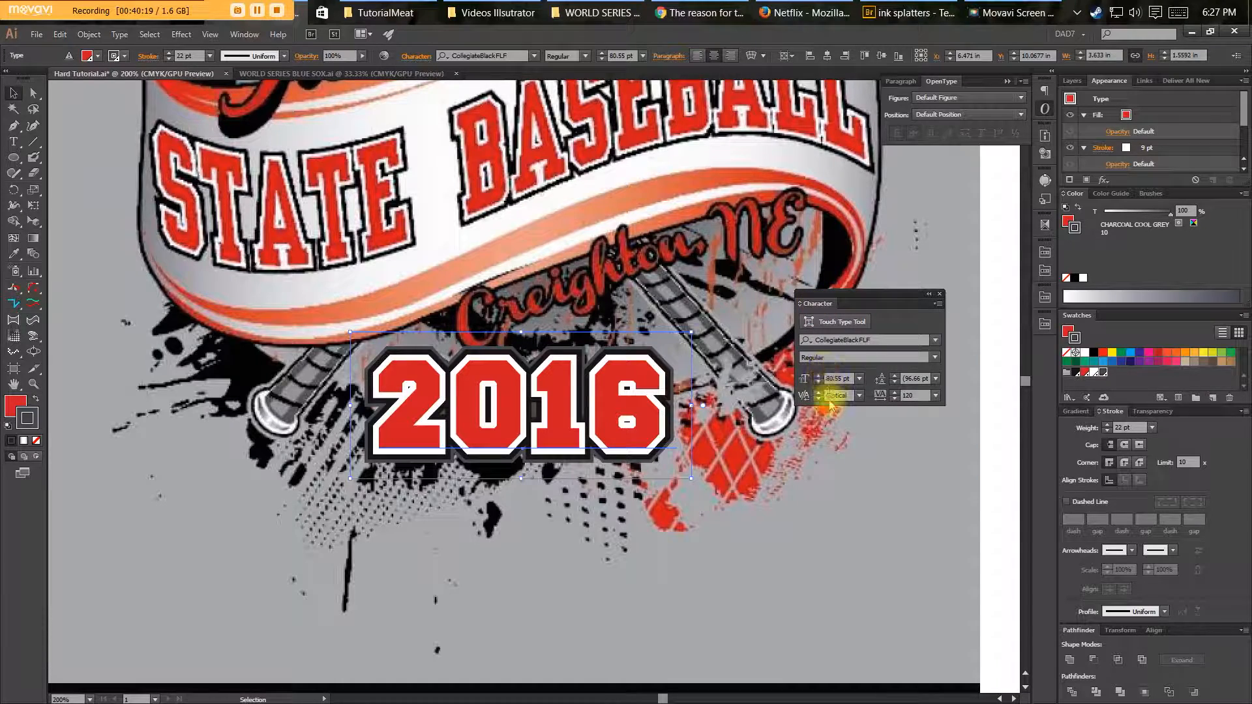
{"action": "double_click", "coordinate": [817, 304]}
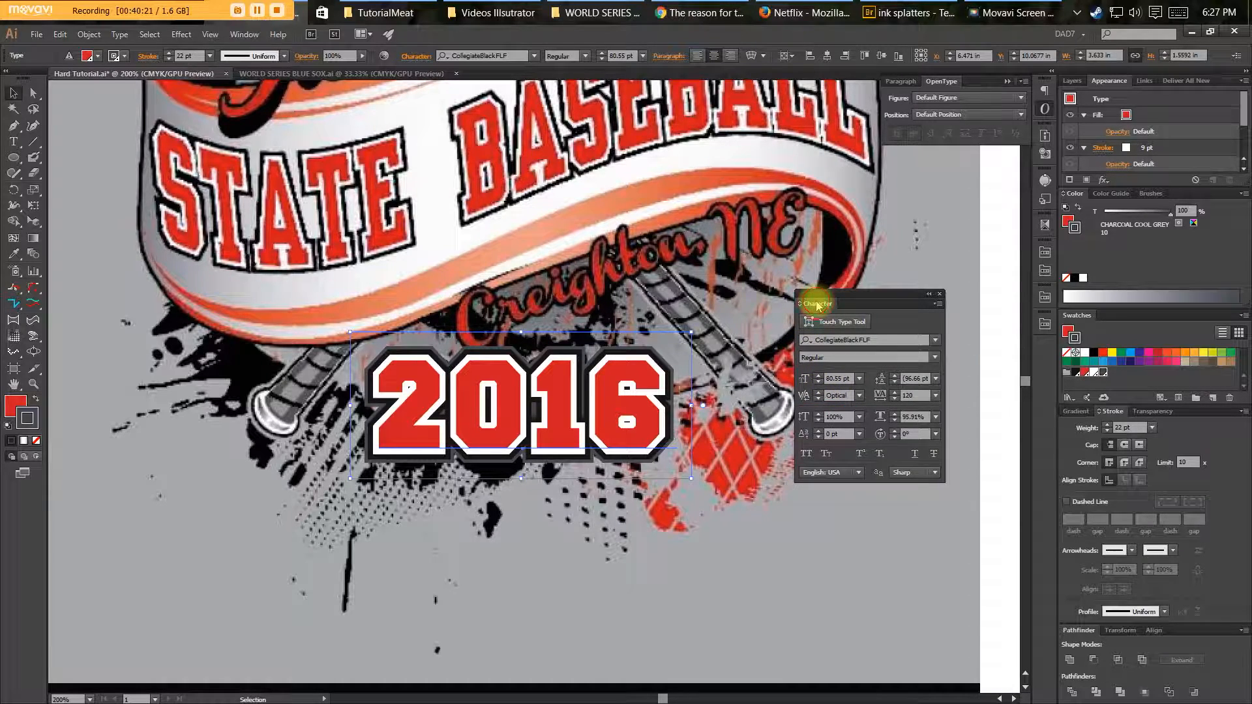
{"action": "left_click_drag", "start_coordinate": [824, 306], "coordinate": [903, 81]}
Try Auto kerning on the 2016 text, and return it to Optical kerning.
{"action": "left_click", "coordinate": [944, 173]}
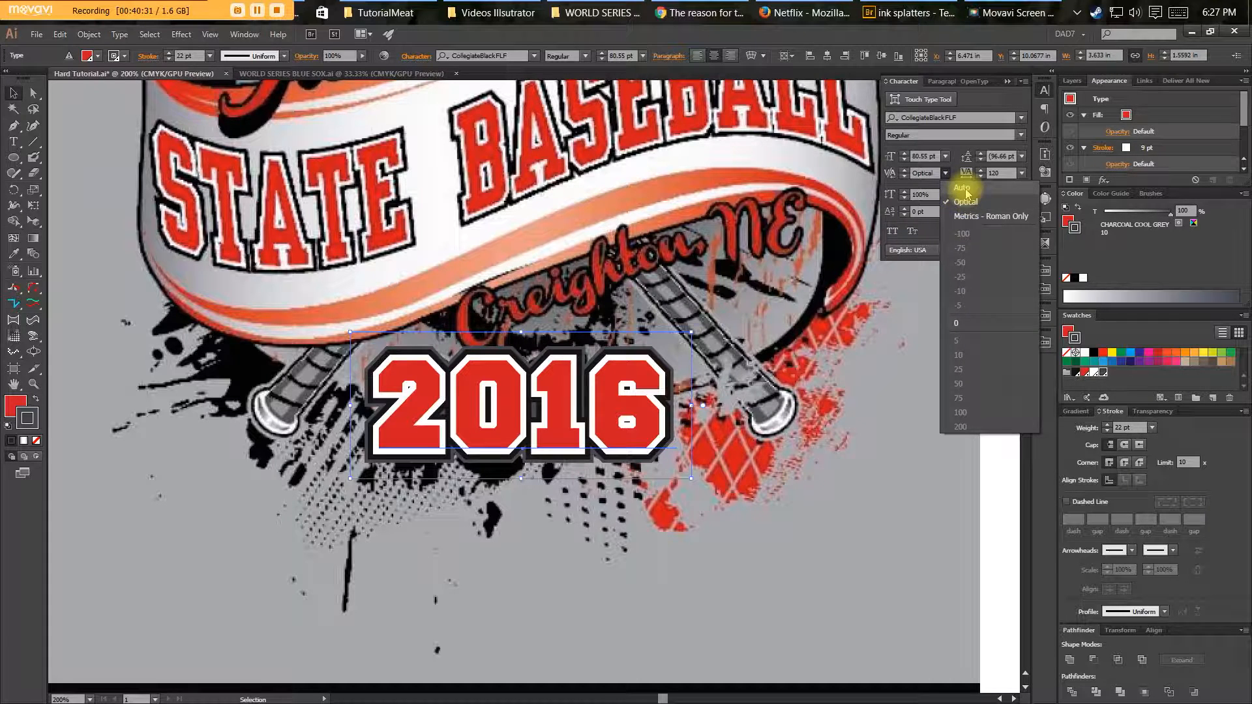
{"action": "left_click", "coordinate": [962, 187]}
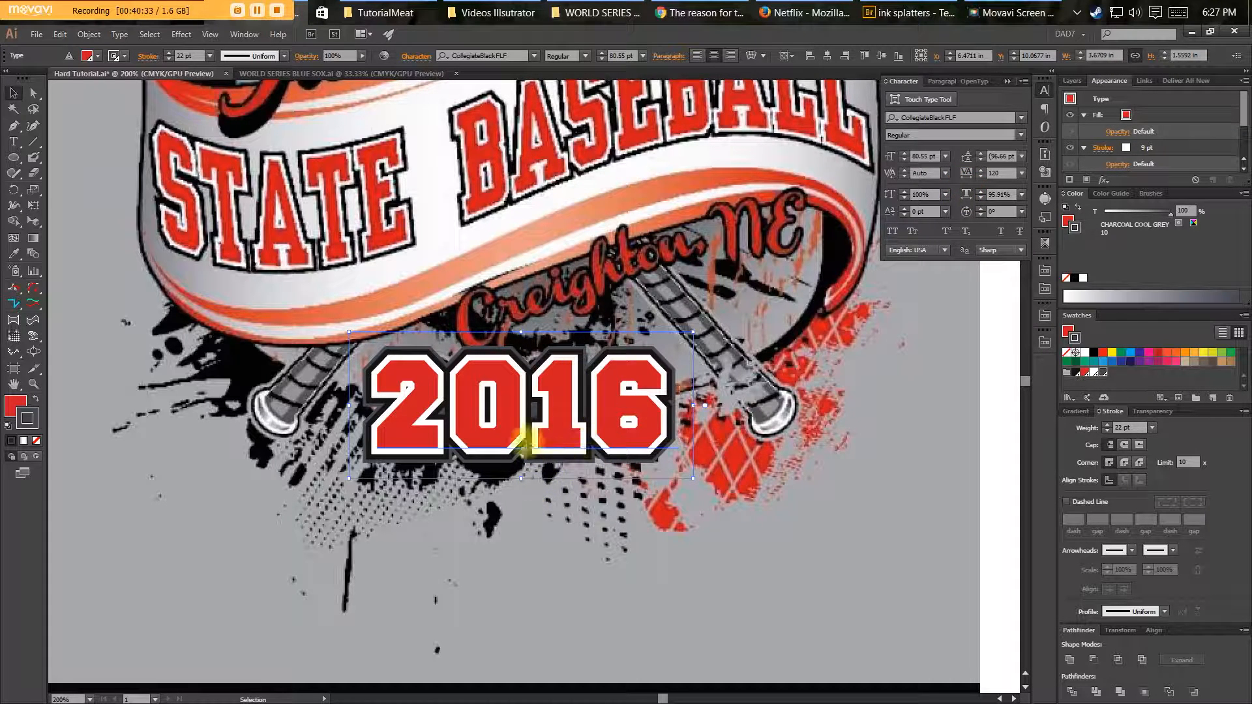
{"action": "left_click", "coordinate": [945, 173]}
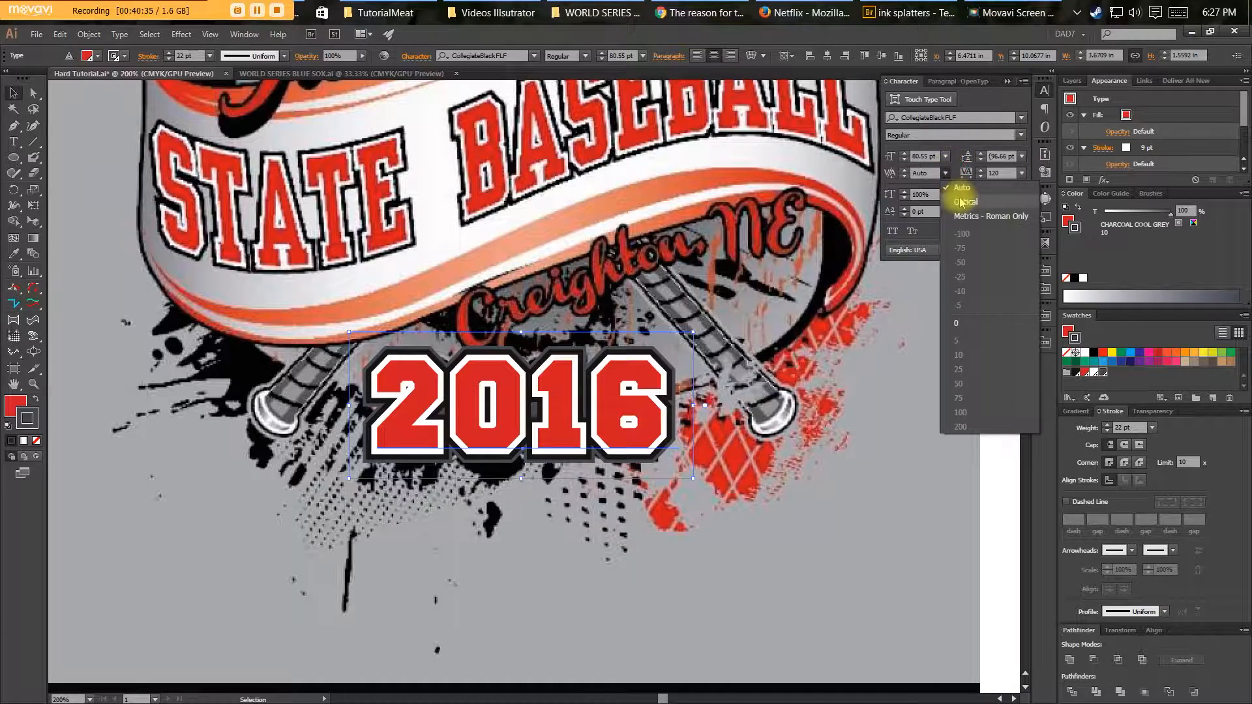
{"action": "left_click", "coordinate": [960, 195]}
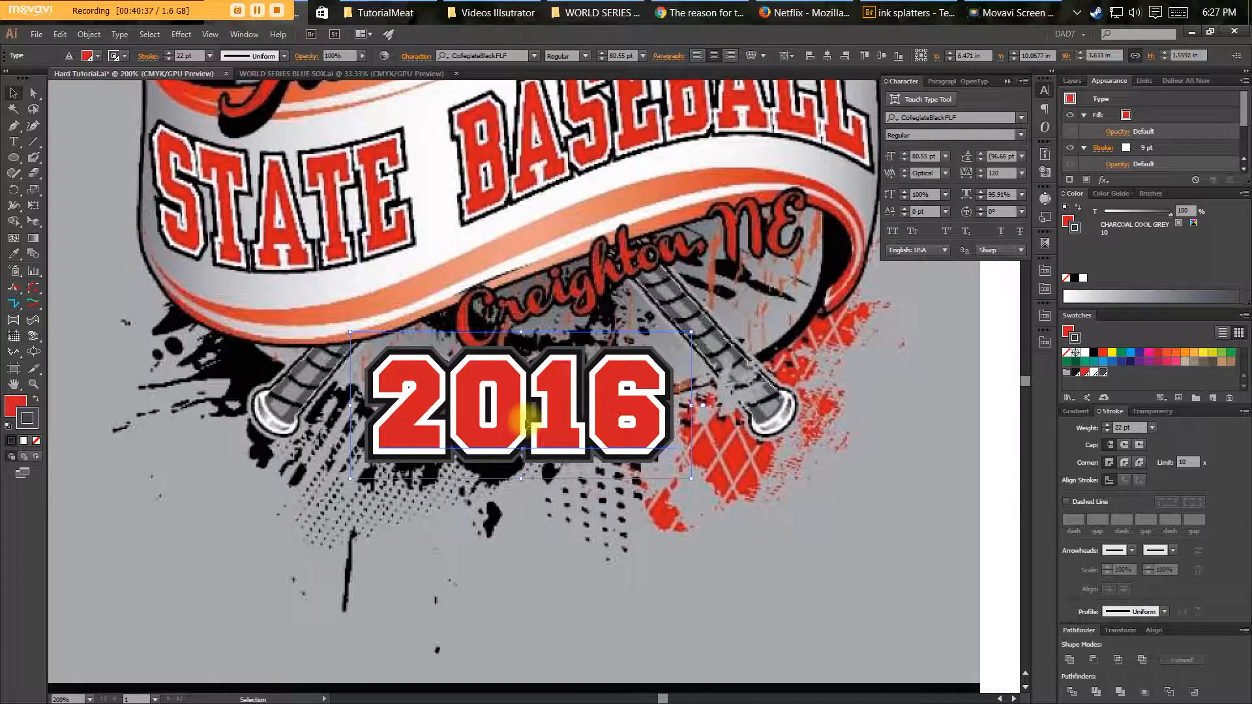
Set the kerning between the 1 and the 6 in the 2016 text to 54.
{"action": "key", "text": "v"}
{"action": "left_click", "coordinate": [739, 404]}
{"action": "key", "text": "space"}
{"action": "mouse_move", "coordinate": [736, 412]}
{"action": "left_mouse_down"}
{"action": "mouse_move", "coordinate": [681, 448]}
{"action": "mouse_move", "coordinate": [725, 431]}
{"action": "left_mouse_up"}
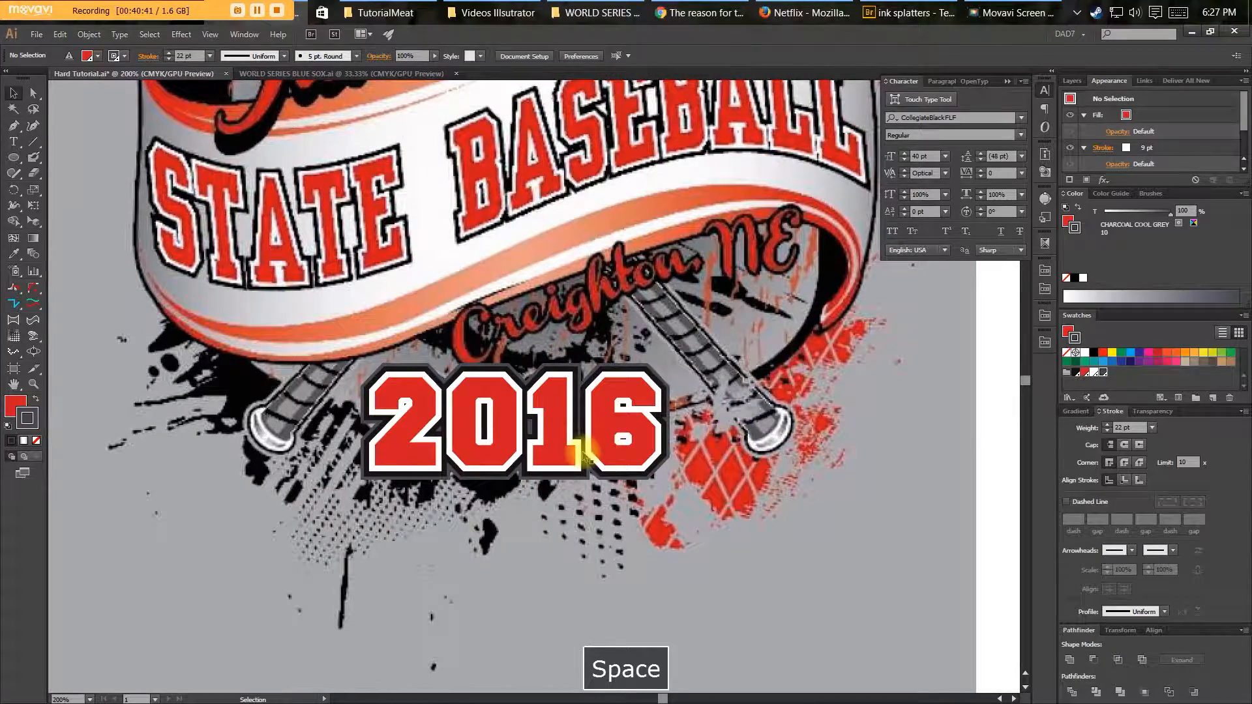
{"action": "left_click_drag", "start_coordinate": [523, 359], "coordinate": [562, 470]}
{"action": "left_click_drag", "start_coordinate": [537, 419], "coordinate": [530, 478]}
{"action": "left_click_drag", "start_coordinate": [558, 523], "coordinate": [586, 418]}
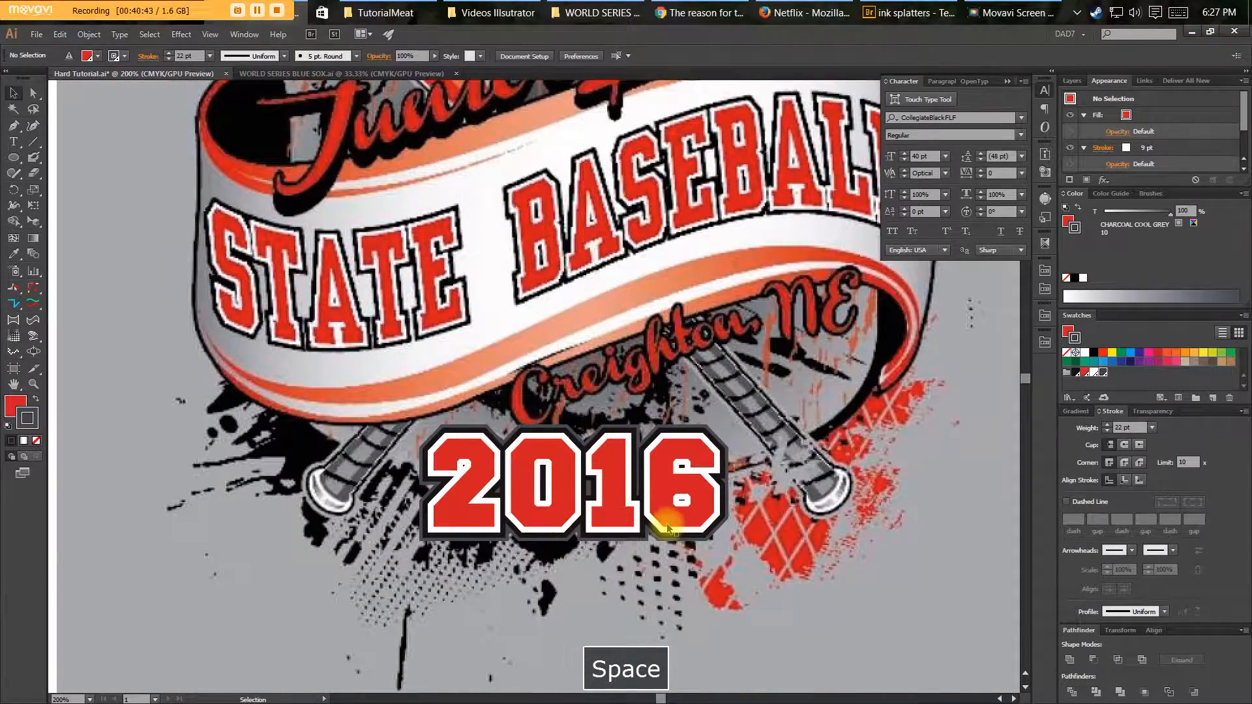
{"action": "double_click", "coordinate": [637, 522]}
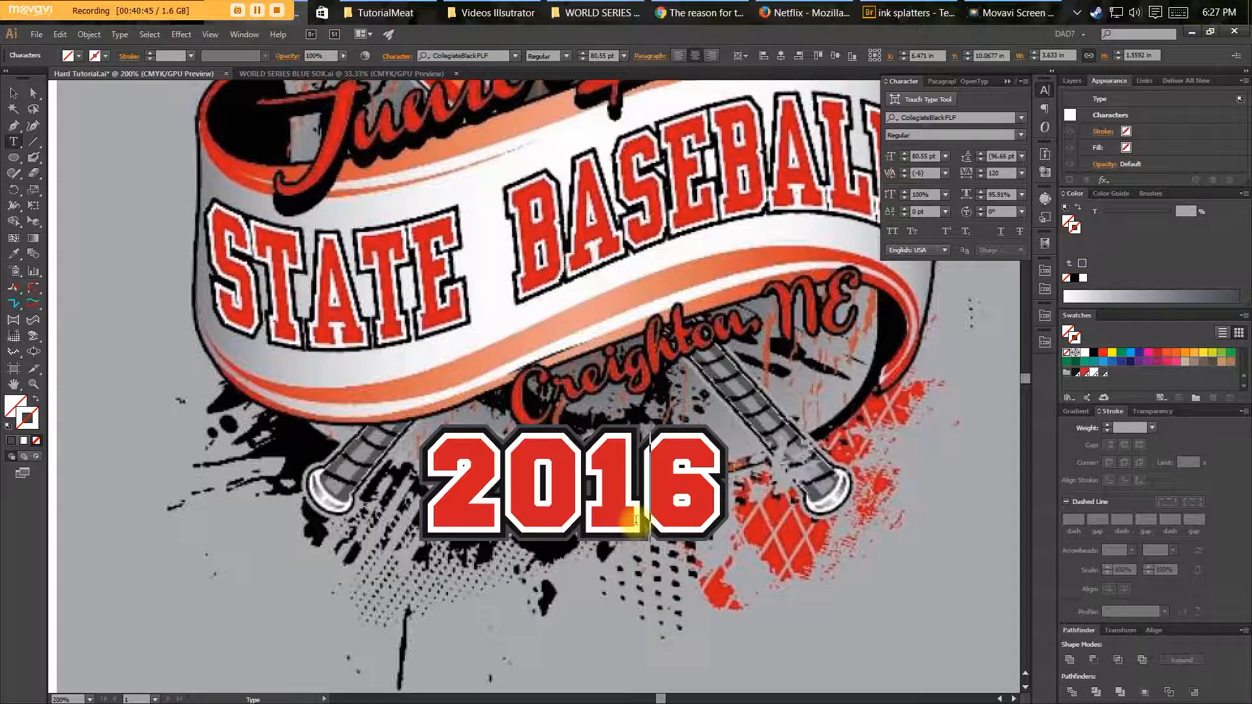
{"action": "key", "text": "alt+Right"}
{"action": "key", "text": "alt+Right"}
{"action": "key", "text": "alt+Right"}
{"action": "key", "text": "alt+Right"}
{"action": "key", "text": "alt+Right"}
{"action": "key", "text": "alt+Right"}
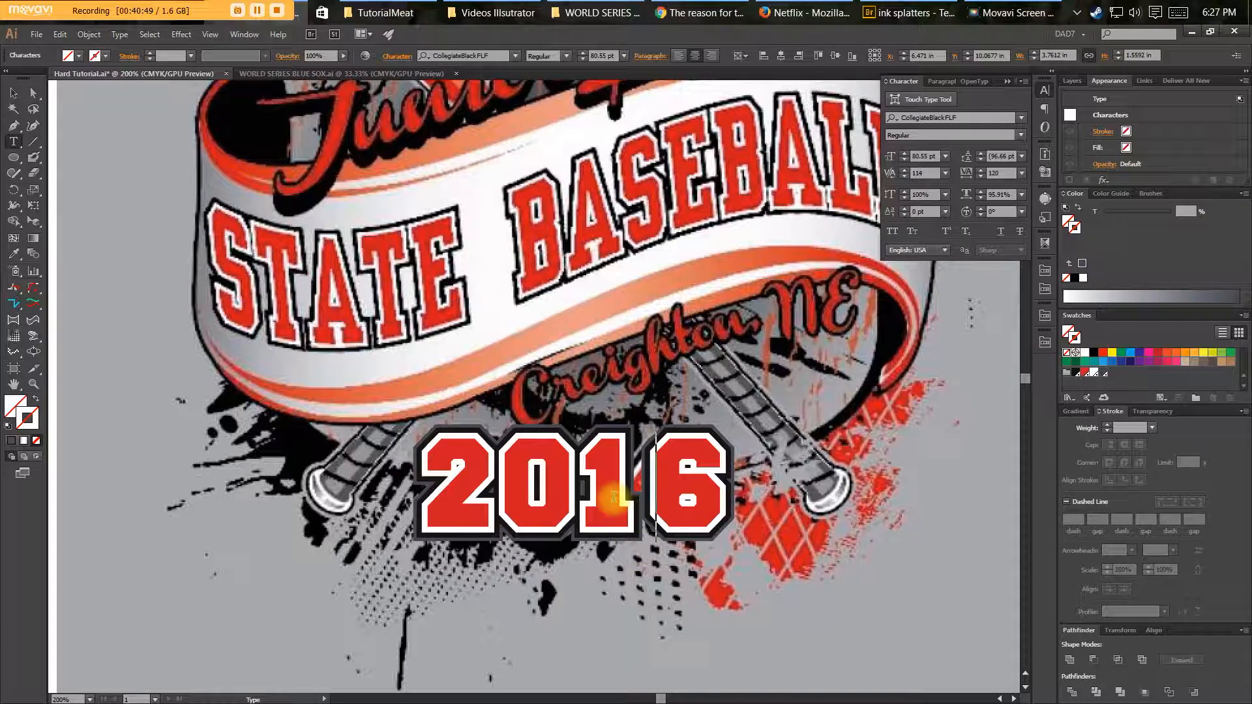
{"action": "double_click", "coordinate": [646, 501]}
{"action": "left_click", "coordinate": [646, 502]}
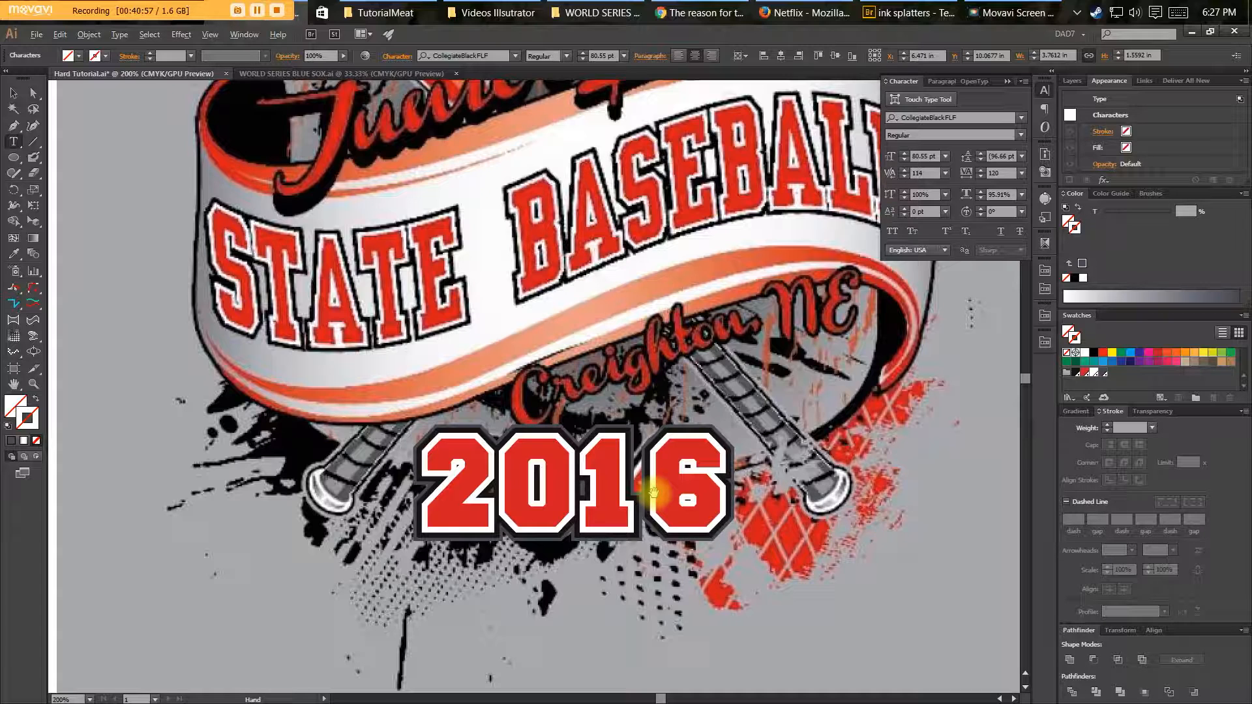
{"action": "key", "text": "alt+Left"}
{"action": "key", "text": "alt+Left"}
{"action": "key", "text": "alt+Left"}
{"action": "key", "text": "alt+Left"}
{"action": "key", "text": "alt+Right"}
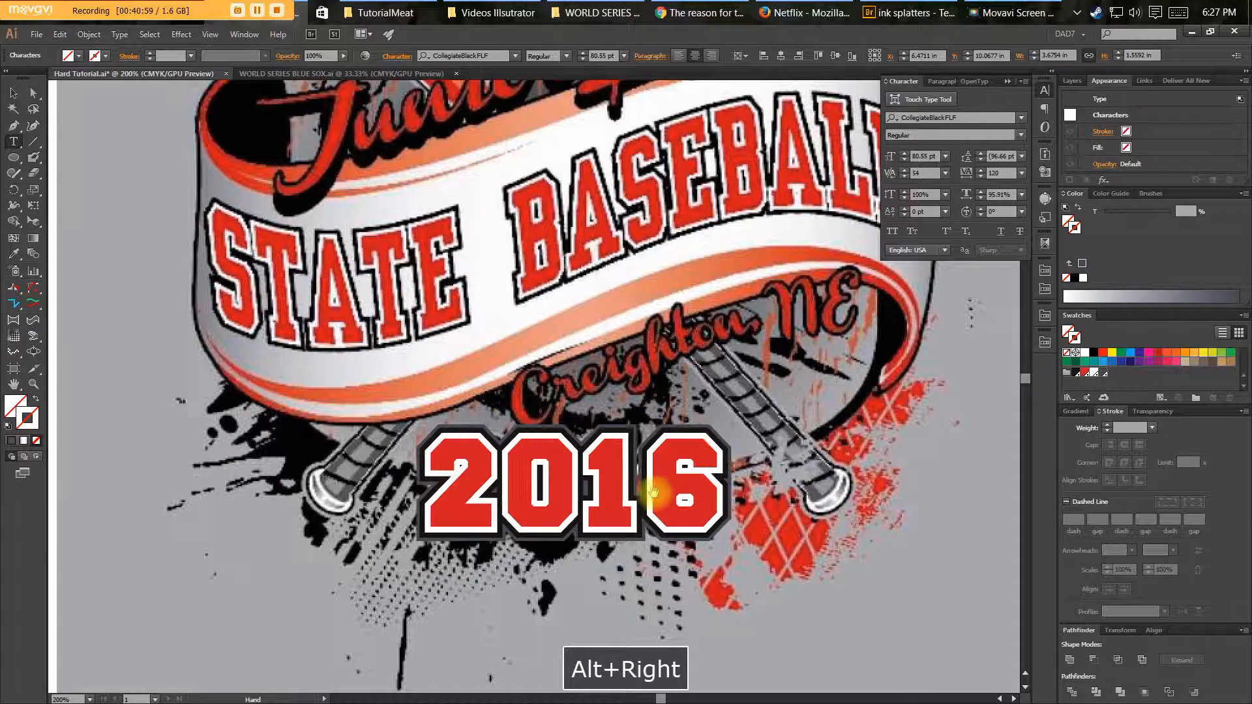
{"action": "key", "text": "alt+Left"}
{"action": "key", "text": "alt+Right"}
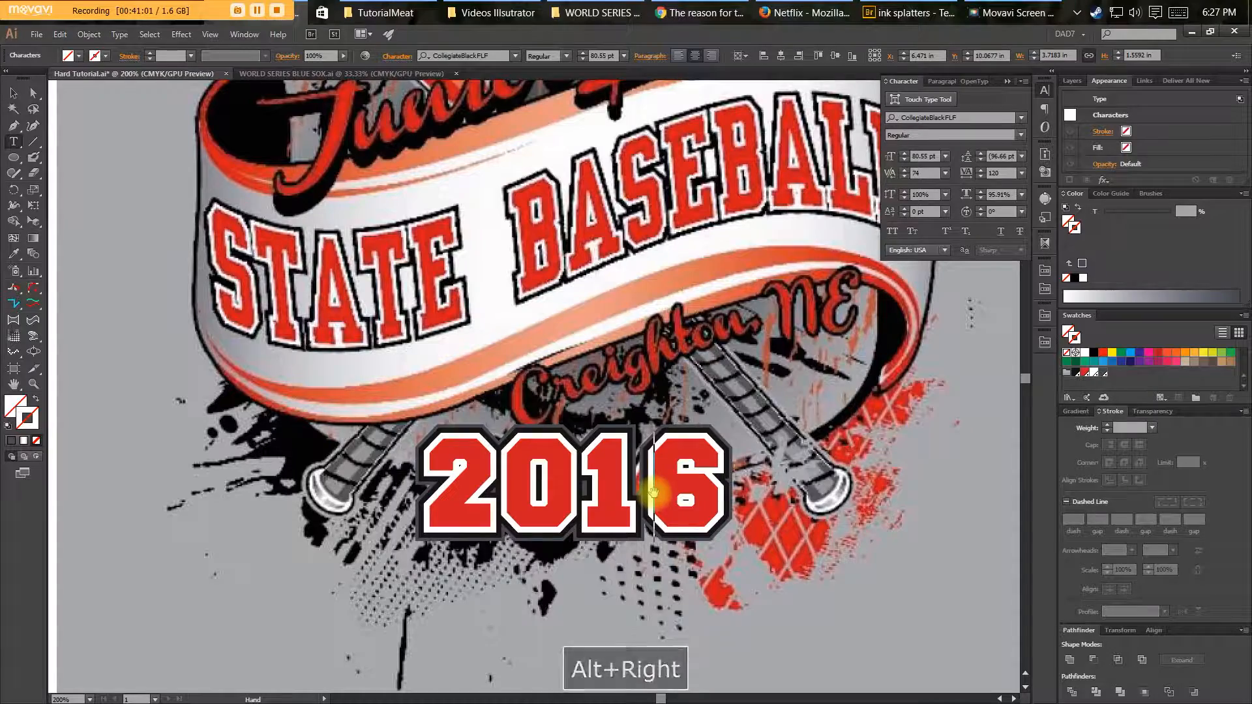
{"action": "key", "text": "alt+Left"}
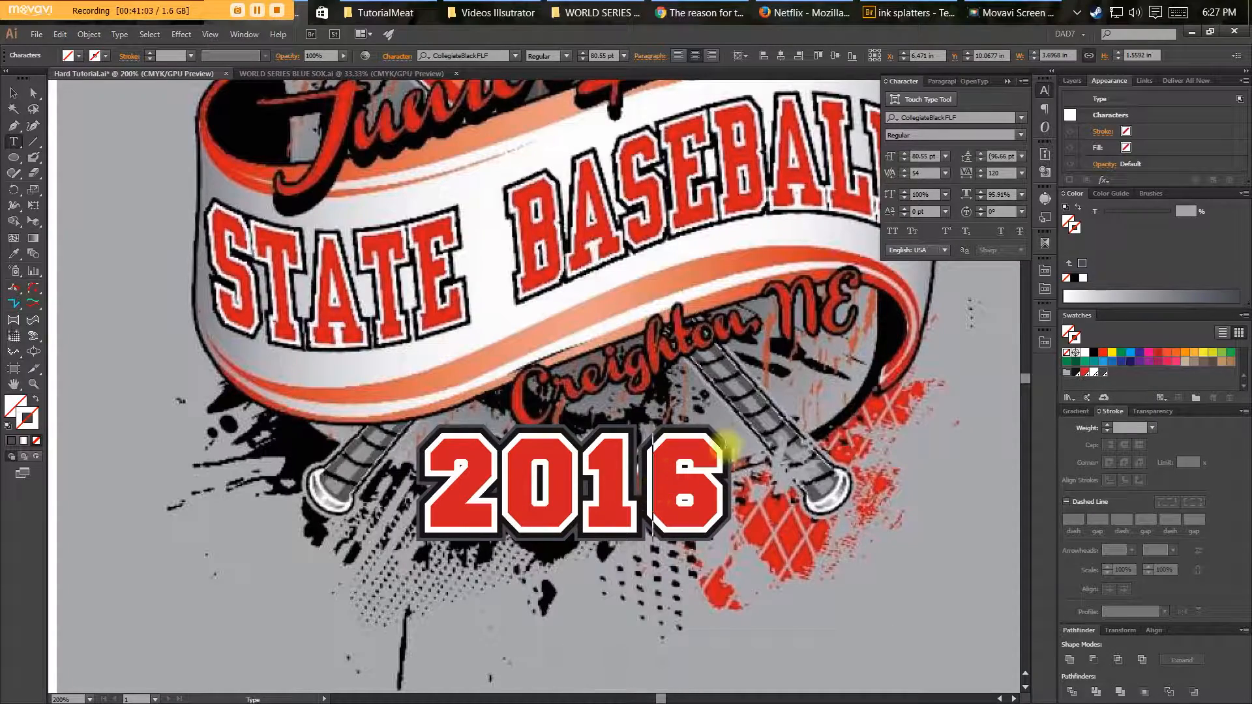
{"action": "key", "text": "Escape"}
Save the 2016 text's layered fill and strokes as a new graphic style.
{"action": "key", "text": "space"}
{"action": "left_click_drag", "start_coordinate": [828, 414], "coordinate": [728, 509]}
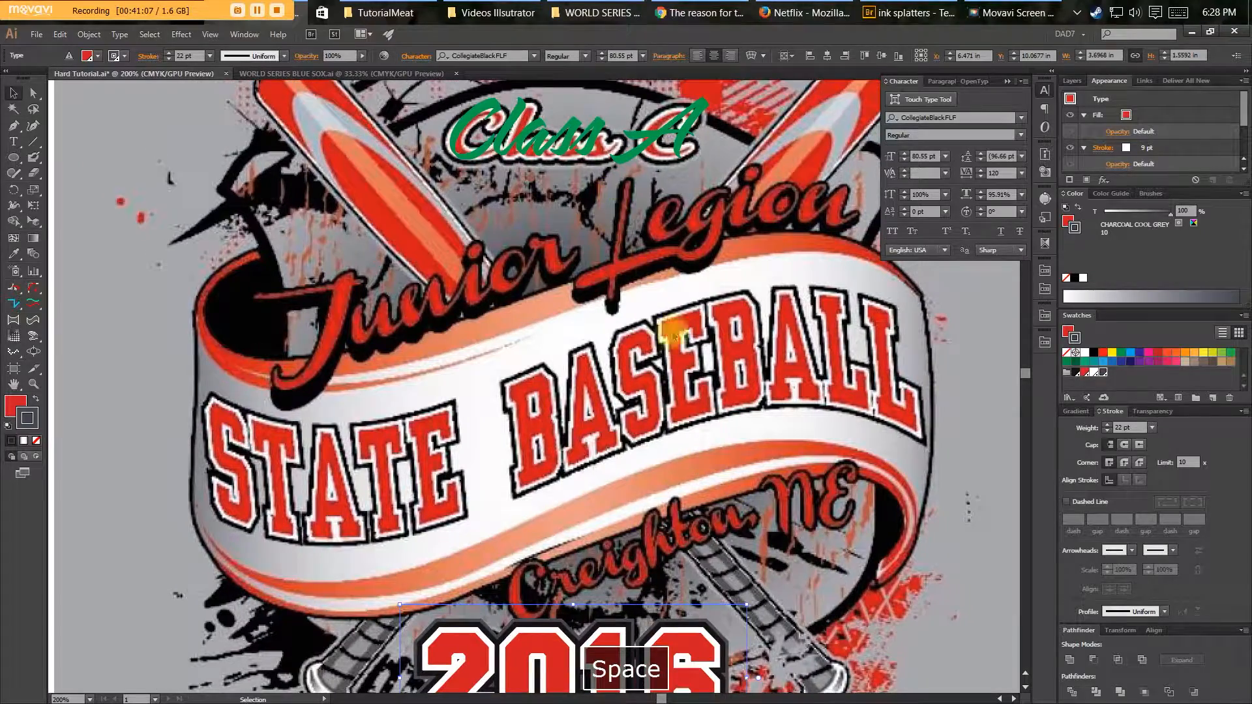
{"action": "left_click_drag", "start_coordinate": [718, 581], "coordinate": [654, 464]}
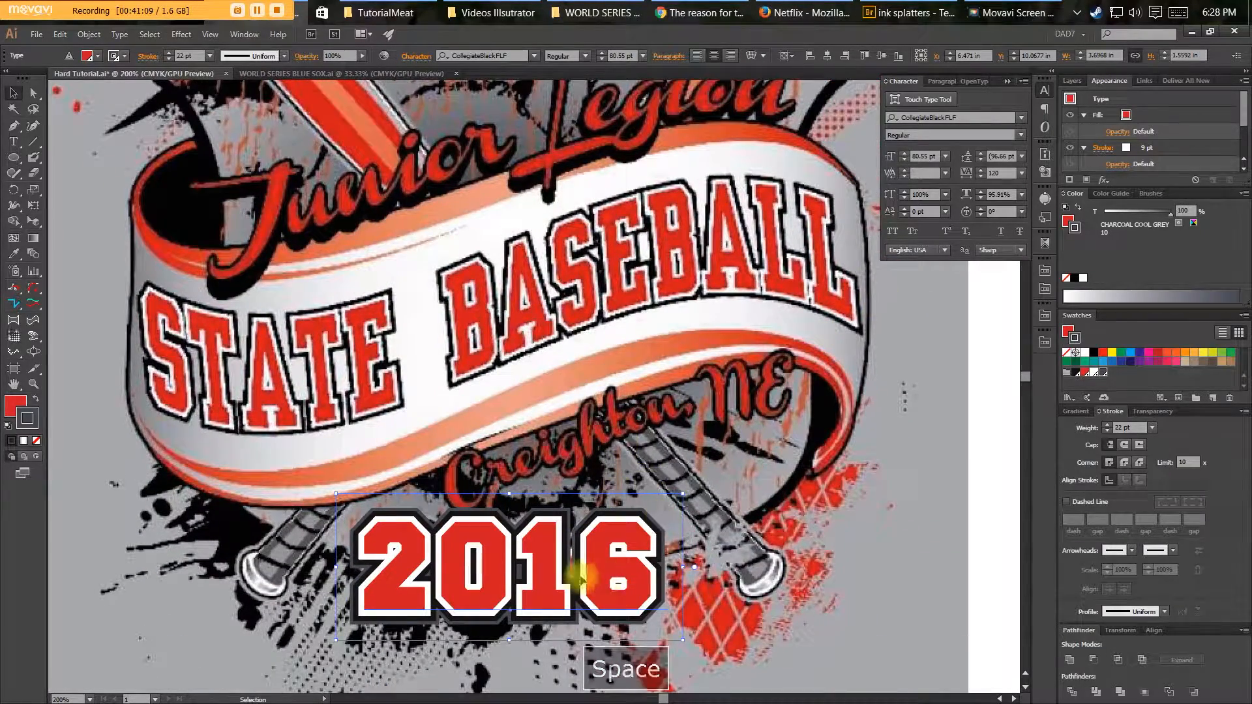
{"action": "left_click", "coordinate": [1046, 220]}
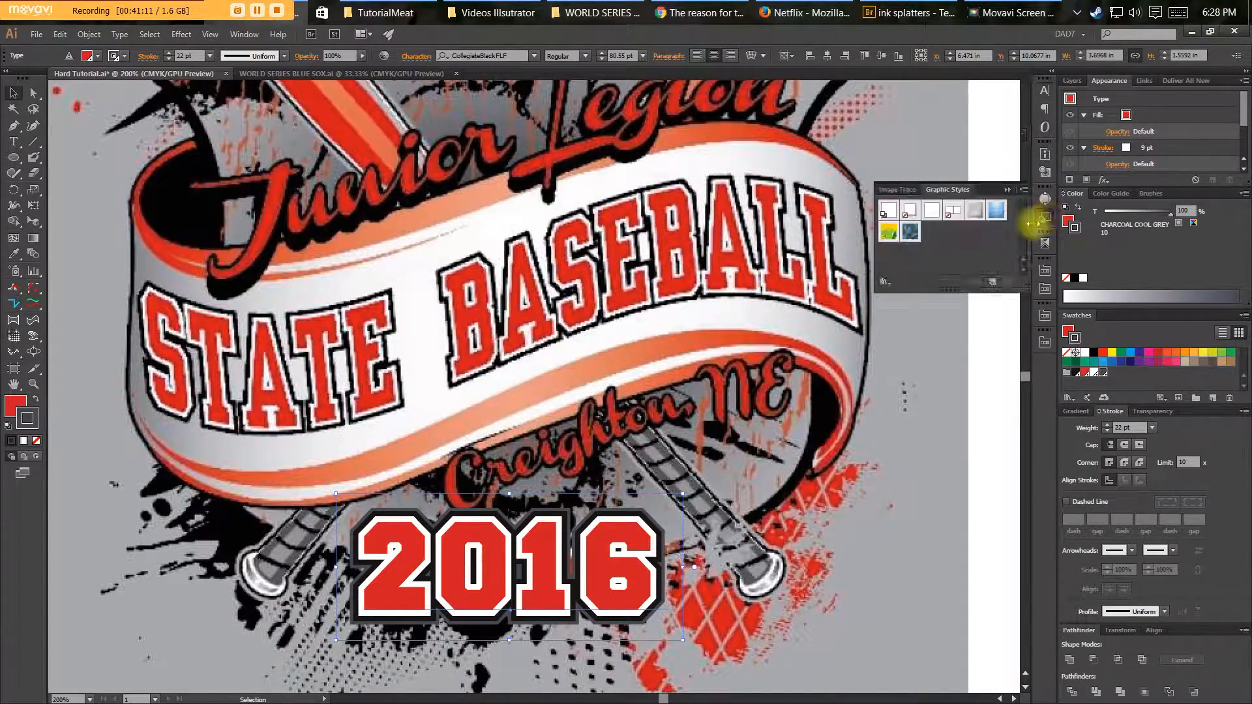
{"action": "left_click", "coordinate": [992, 282]}
Remove the Class A text's green character fill, apply the new red graphic style, and nudge the text over the reference lettering.
{"action": "left_click_drag", "start_coordinate": [729, 332], "coordinate": [687, 558]}
{"action": "left_click", "coordinate": [527, 244]}
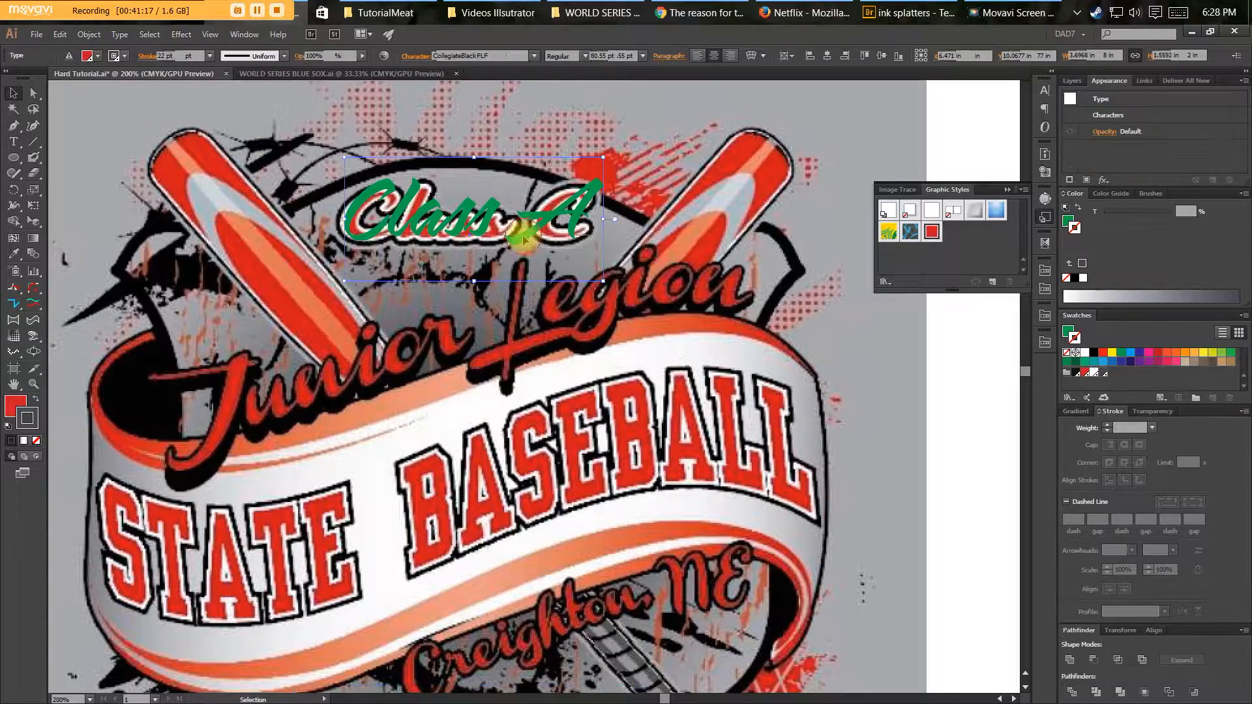
{"action": "key", "text": "x"}
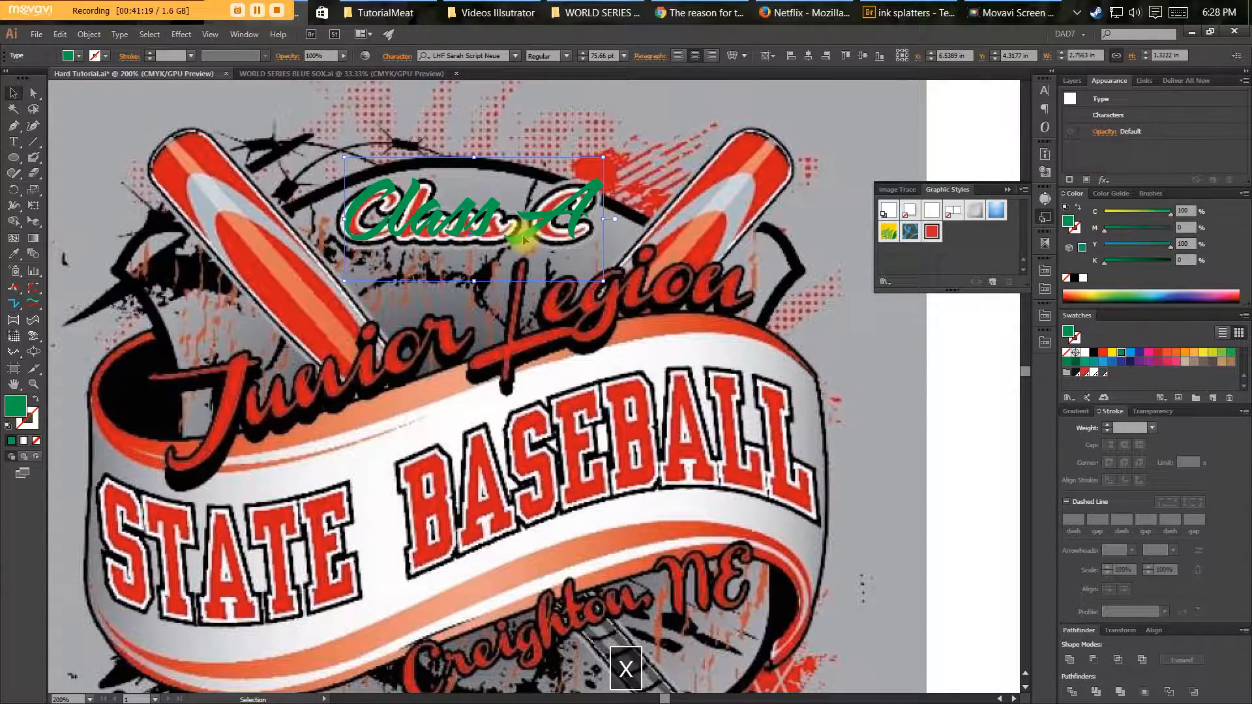
{"action": "key", "text": "slash"}
{"action": "left_click", "coordinate": [934, 236]}
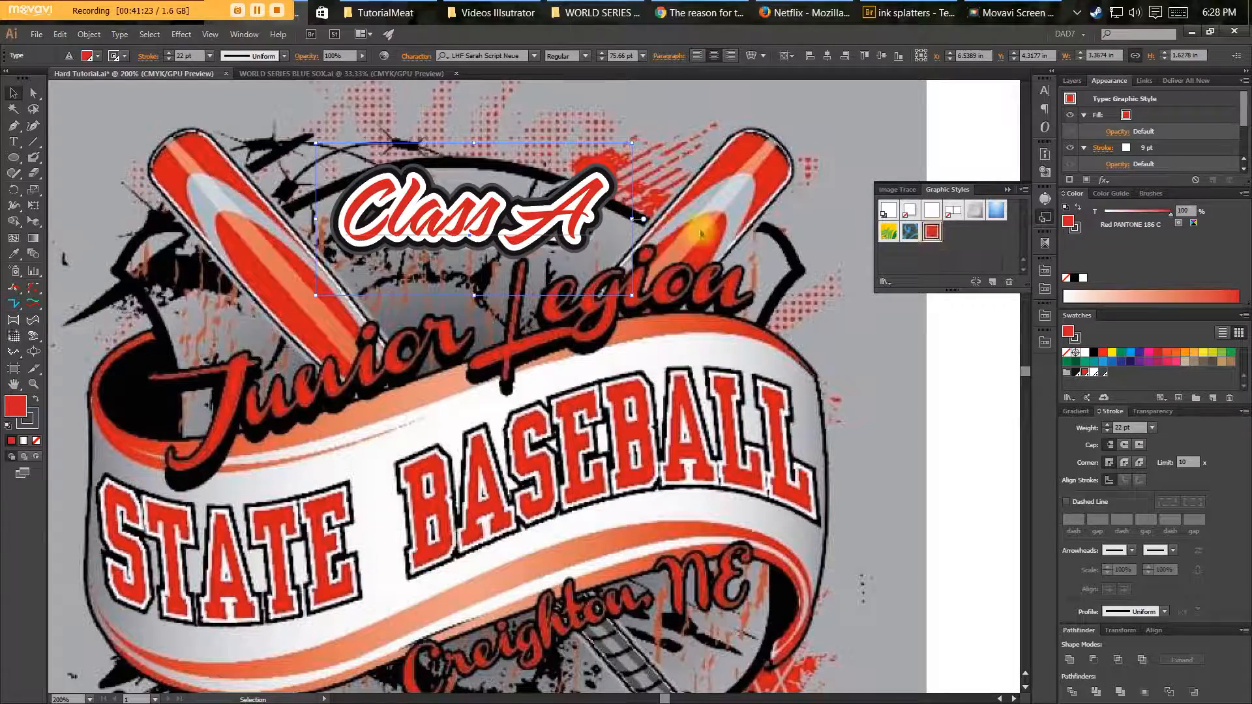
{"action": "left_click_drag", "start_coordinate": [546, 216], "coordinate": [542, 220]}
{"action": "key", "text": "space"}
{"action": "left_click_drag", "start_coordinate": [606, 312], "coordinate": [610, 221]}
{"action": "key", "text": "ctrl+minus"}
{"action": "key", "text": "v"}
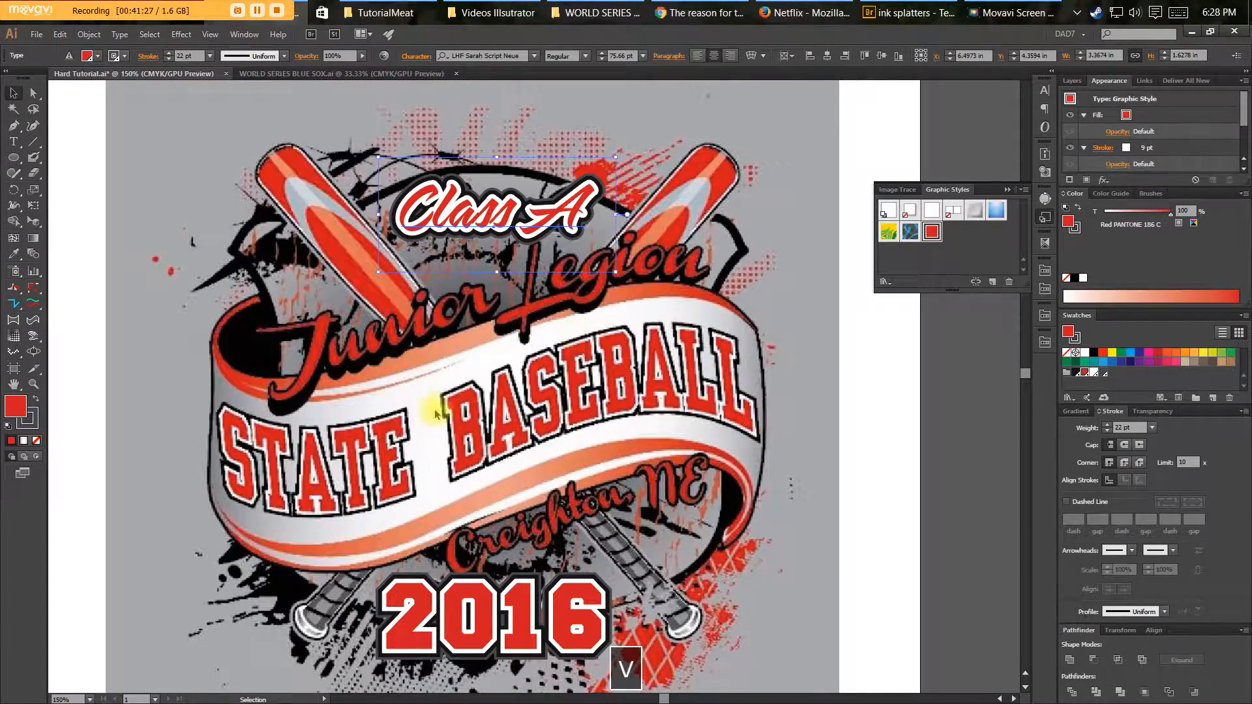
{"action": "key", "text": "space"}
{"action": "left_click_drag", "start_coordinate": [464, 423], "coordinate": [510, 332]}
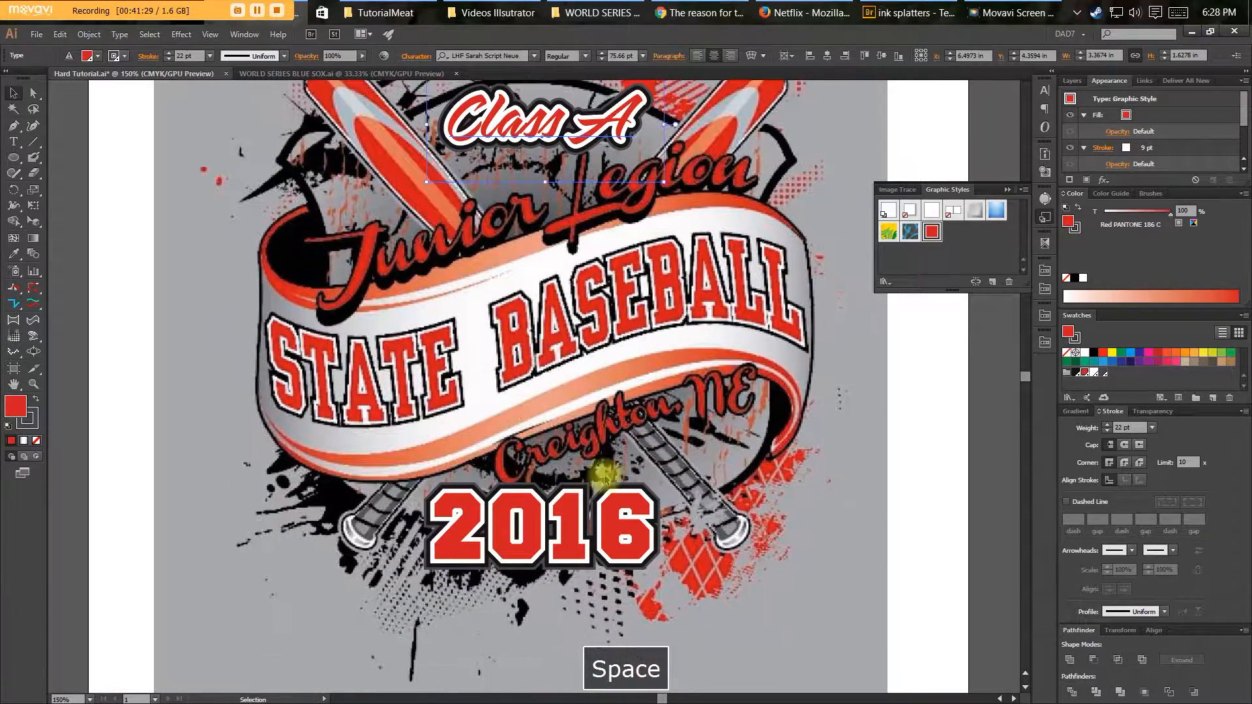
{"action": "left_click_drag", "start_coordinate": [645, 442], "coordinate": [657, 436]}
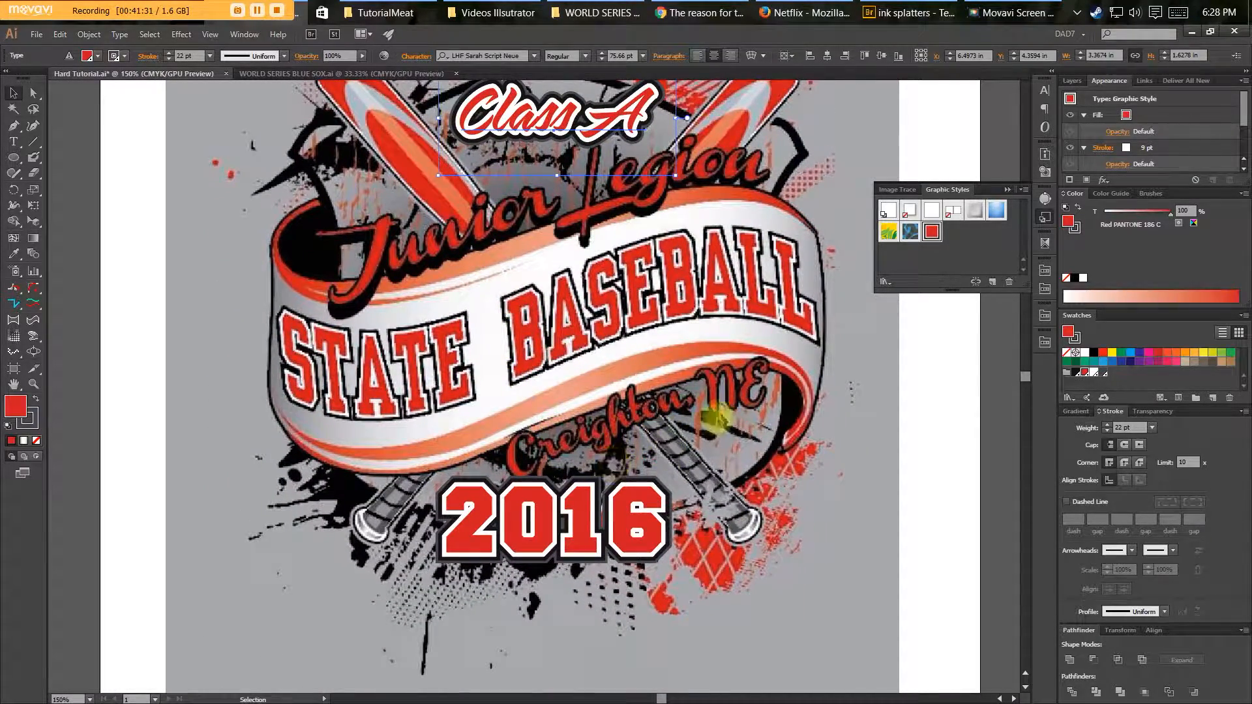
Draw an open arched path with the Pen tool along the reference Creighton, NE lettering, from the 2016 text to beyond the banner.
{"action": "left_click_drag", "start_coordinate": [693, 408], "coordinate": [515, 451]}
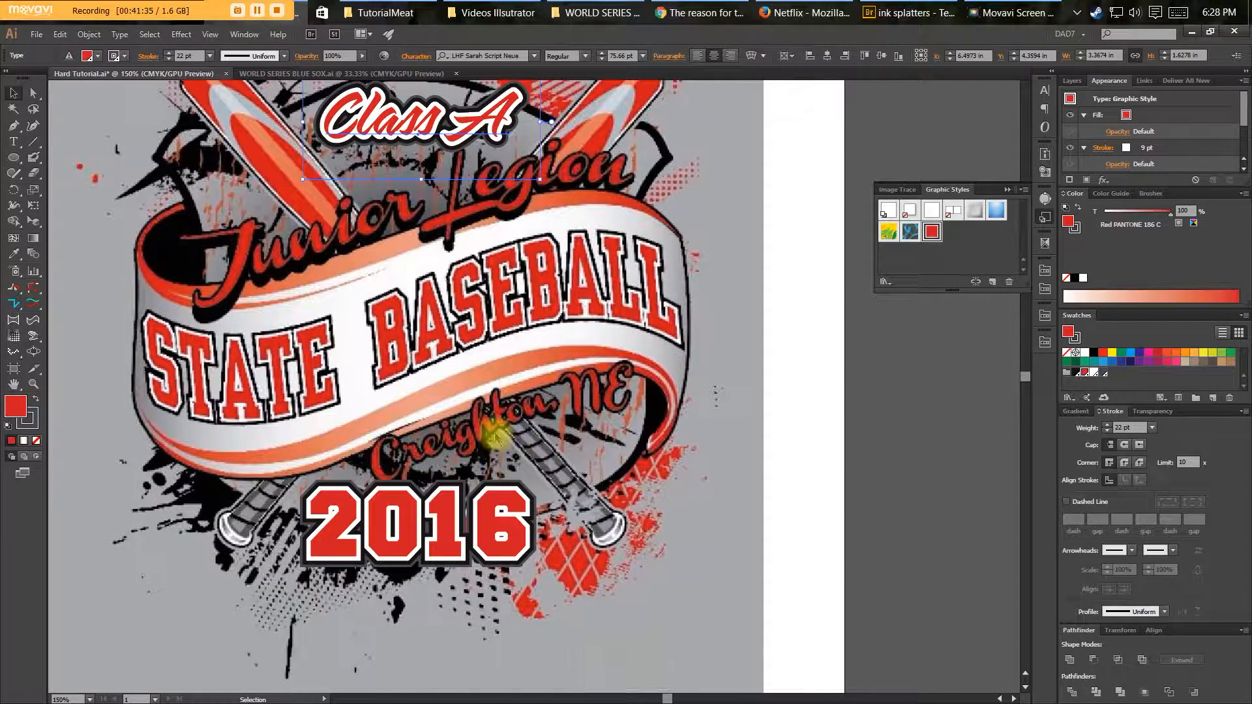
{"action": "key", "text": "p"}
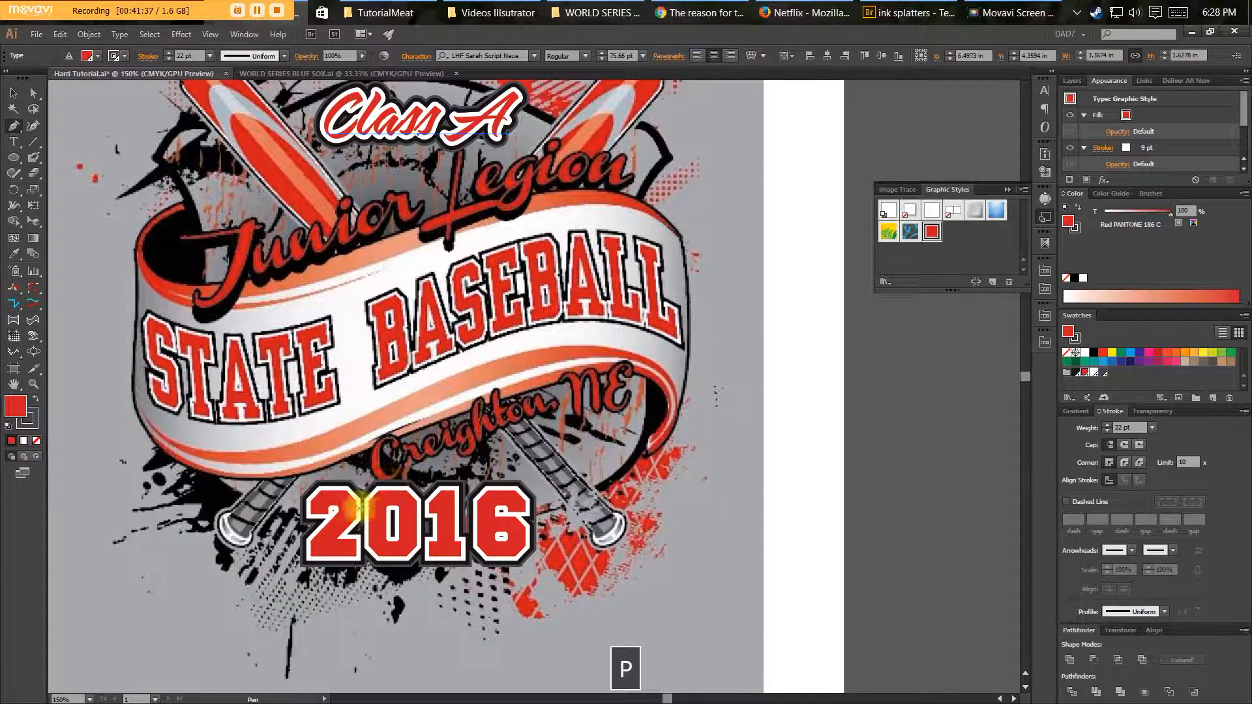
{"action": "left_click", "coordinate": [343, 517]}
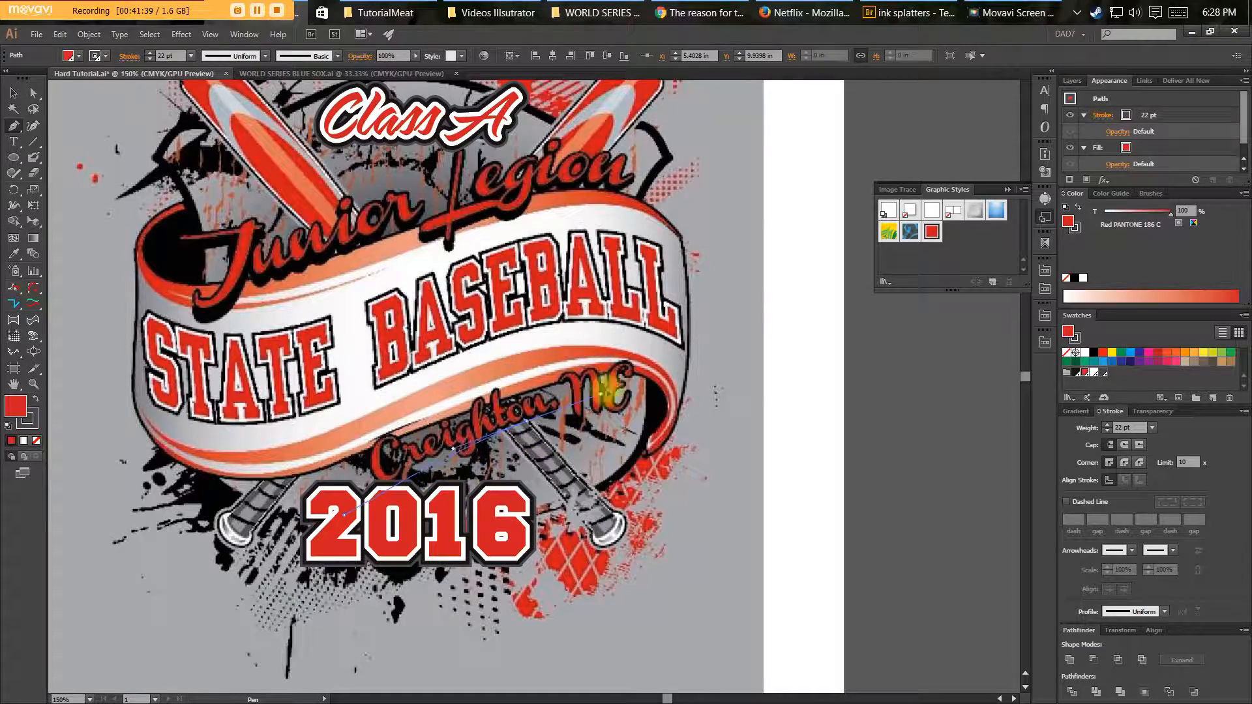
{"action": "left_click_drag", "start_coordinate": [646, 384], "coordinate": [681, 392]}
{"action": "left_click", "coordinate": [734, 410]}
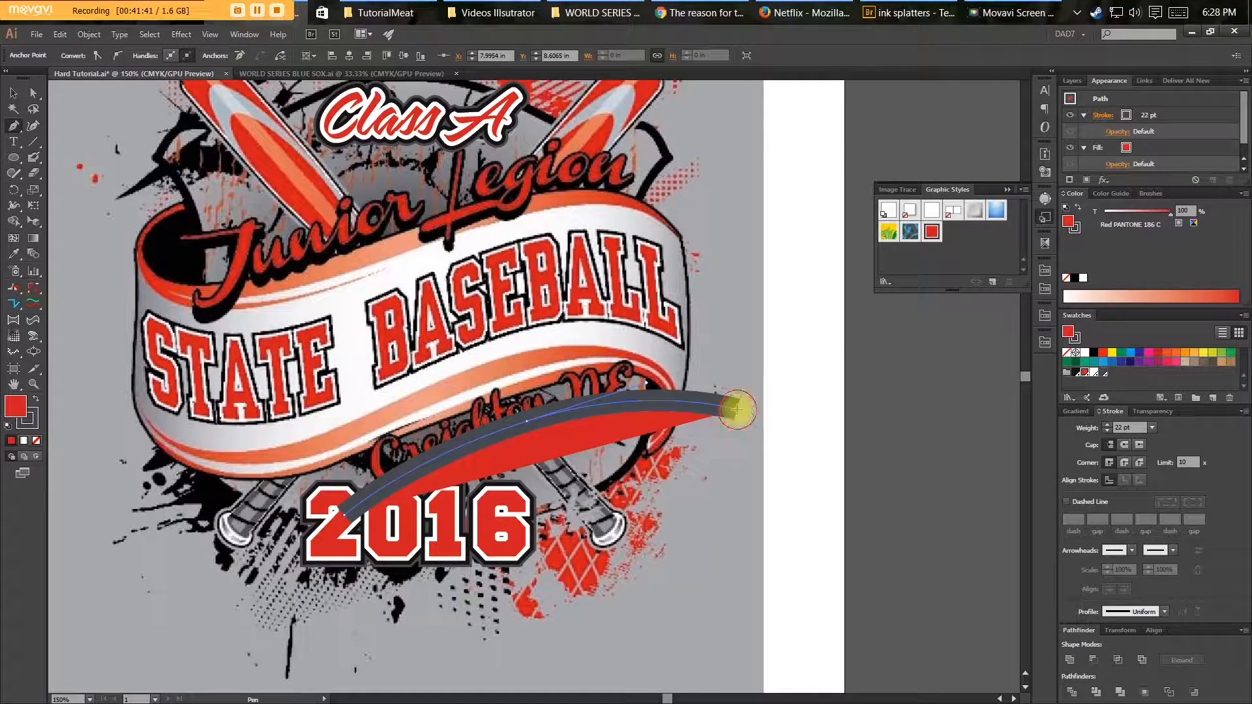
Clear the arched path's inherited appearance, give it only a cyan-blue stroke with no fill, and deselect it.
{"action": "left_click", "coordinate": [1195, 179]}
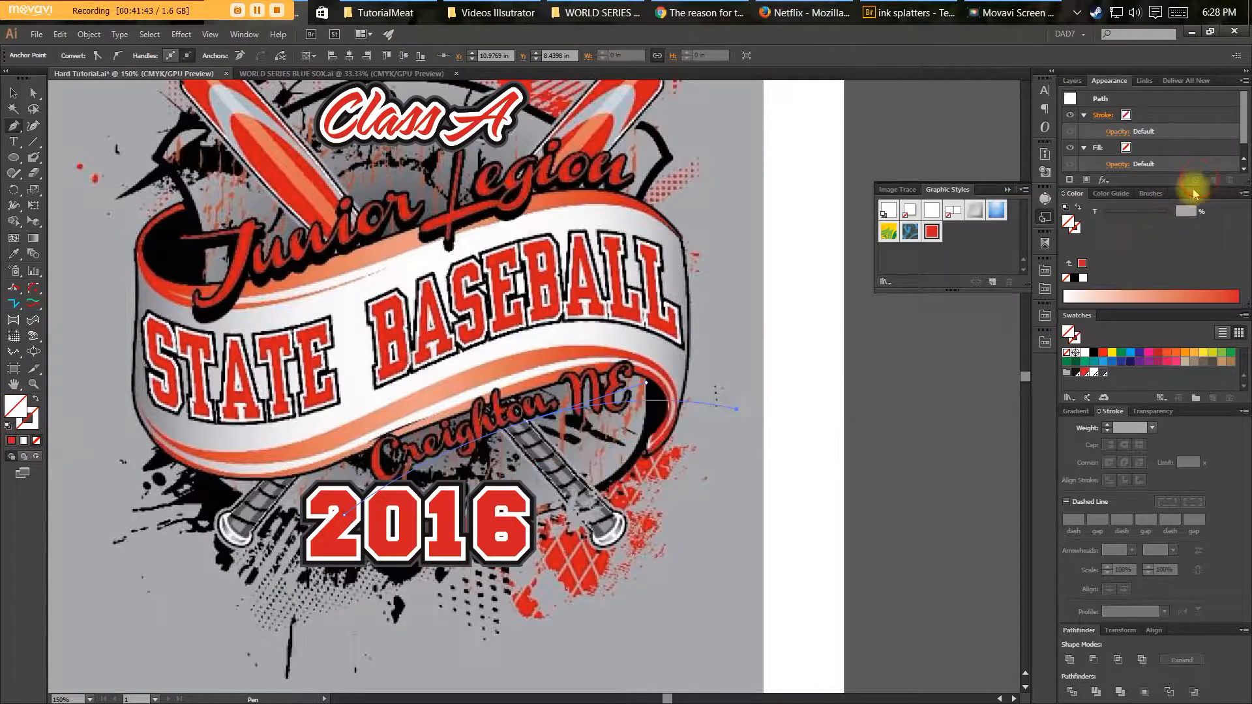
{"action": "left_click", "coordinate": [1131, 355]}
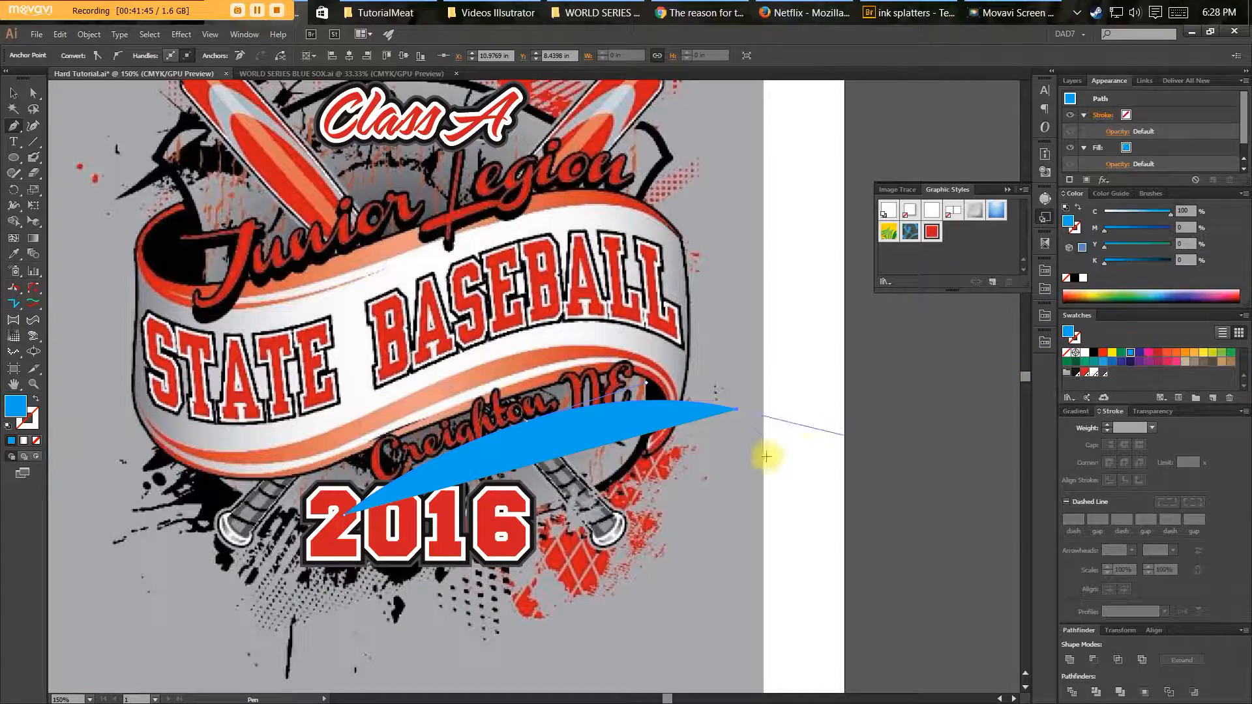
{"action": "key", "text": "shift+x"}
{"action": "key", "text": "v"}
{"action": "left_click", "coordinate": [683, 485]}
Copy the yellow Creighton, NE wording from the text object beside the artboard.
{"action": "key", "text": "space"}
{"action": "left_click_drag", "start_coordinate": [729, 491], "coordinate": [932, 435]}
{"action": "left_click_drag", "start_coordinate": [720, 388], "coordinate": [957, 346]}
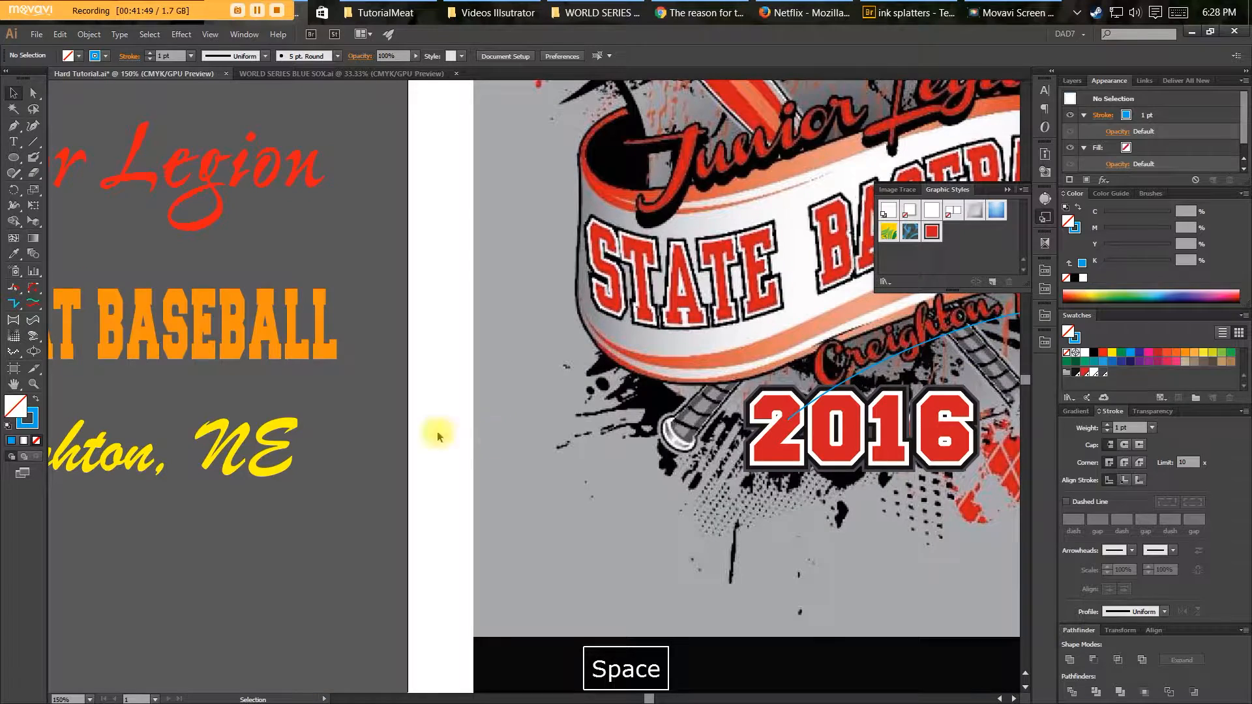
{"action": "left_click_drag", "start_coordinate": [401, 433], "coordinate": [412, 435]}
{"action": "left_click_drag", "start_coordinate": [150, 466], "coordinate": [408, 446]}
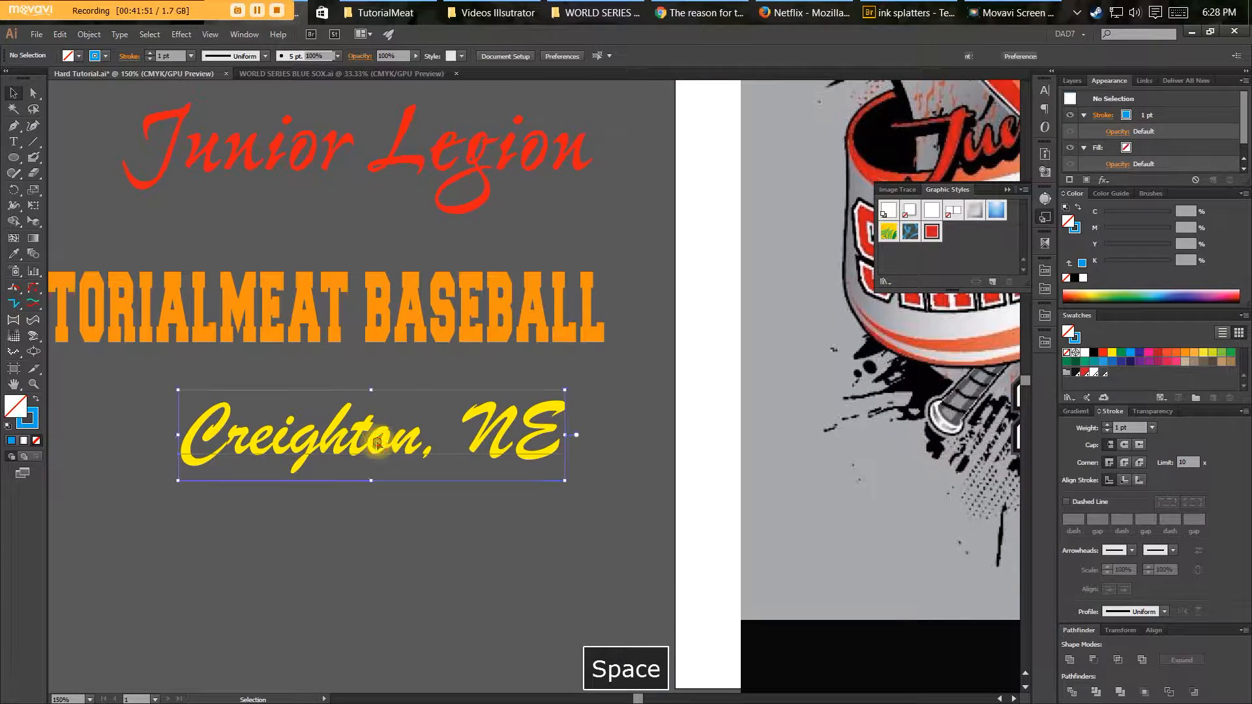
{"action": "triple_click", "coordinate": [377, 443]}
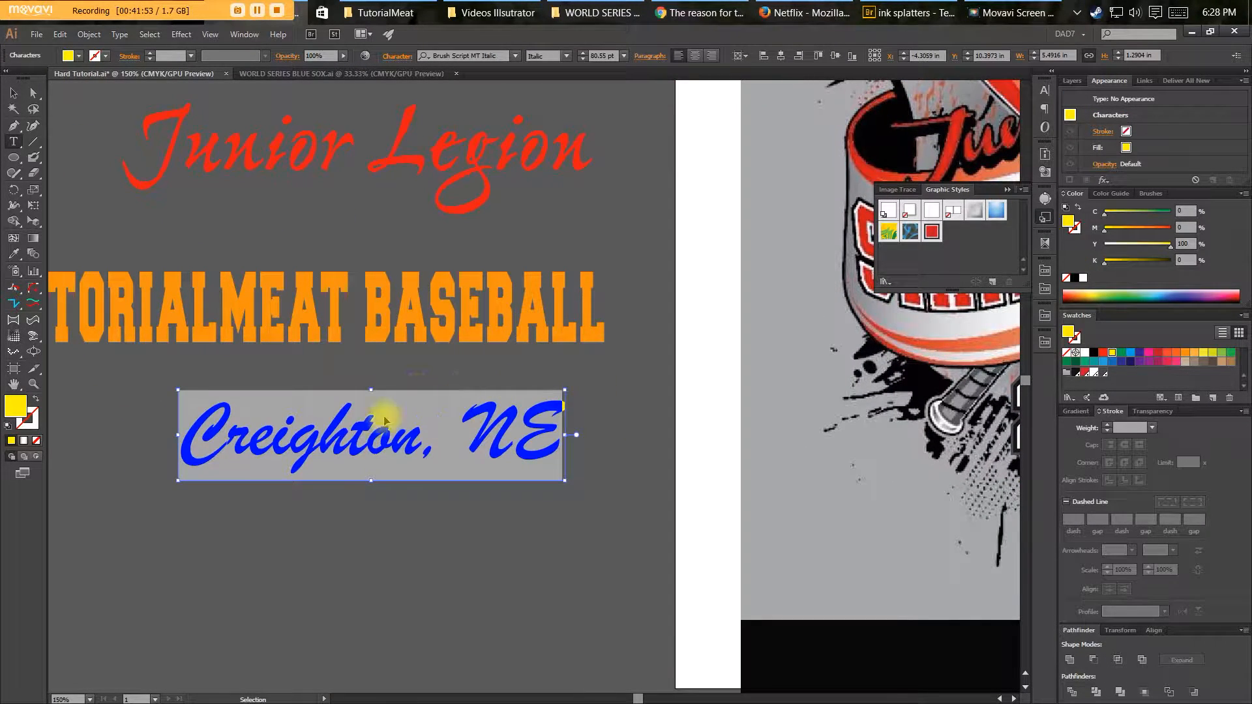
{"action": "key", "text": "ctrl+c"}
{"action": "key", "text": "Escape"}
Convert the blue arched path into type on a path and paste the Creighton, NE wording along it.
{"action": "key", "text": "space"}
{"action": "left_click_drag", "start_coordinate": [661, 429], "coordinate": [274, 431]}
{"action": "left_click_drag", "start_coordinate": [698, 430], "coordinate": [323, 424]}
{"action": "left_click", "coordinate": [423, 333]}
{"action": "left_click", "coordinate": [425, 327]}
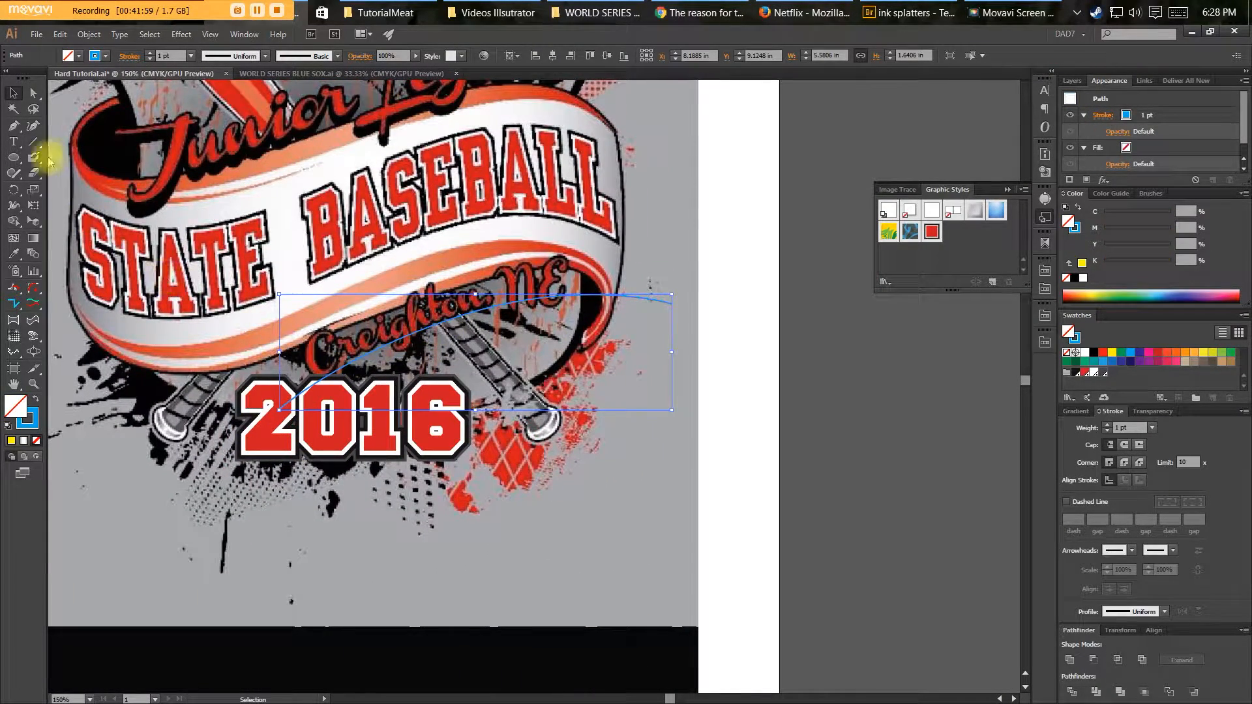
{"action": "left_click", "coordinate": [13, 143]}
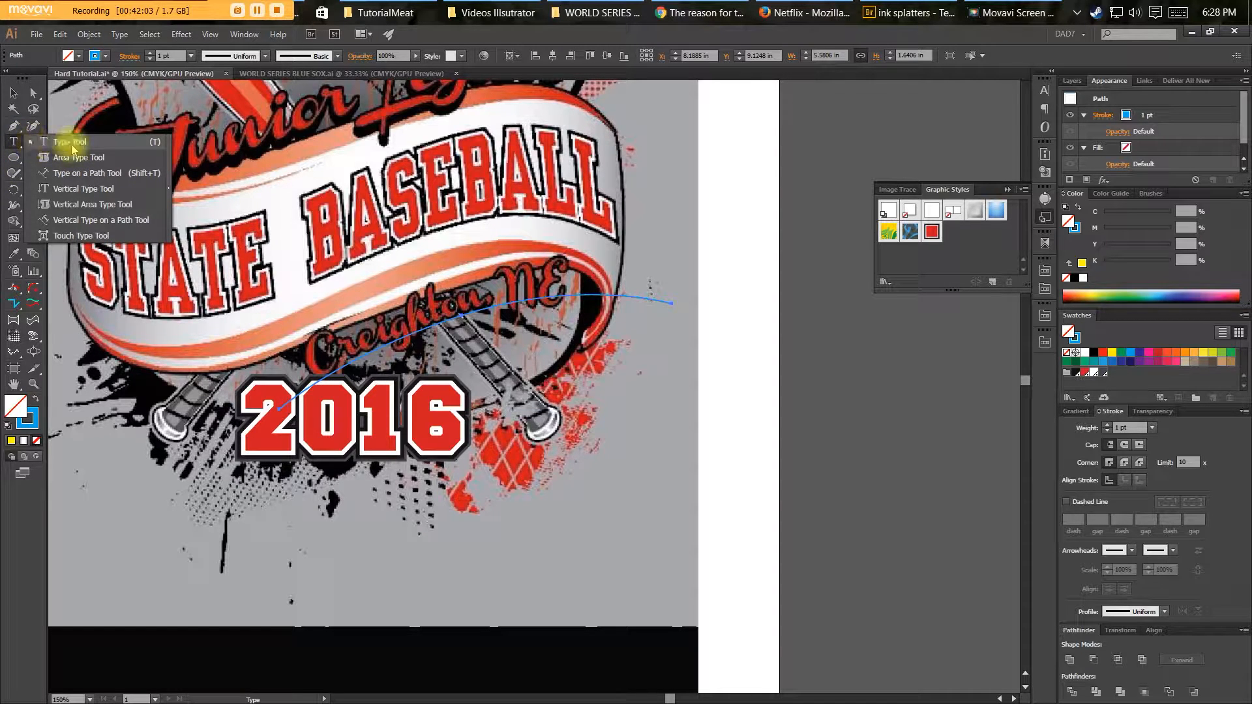
{"action": "left_click", "coordinate": [86, 175]}
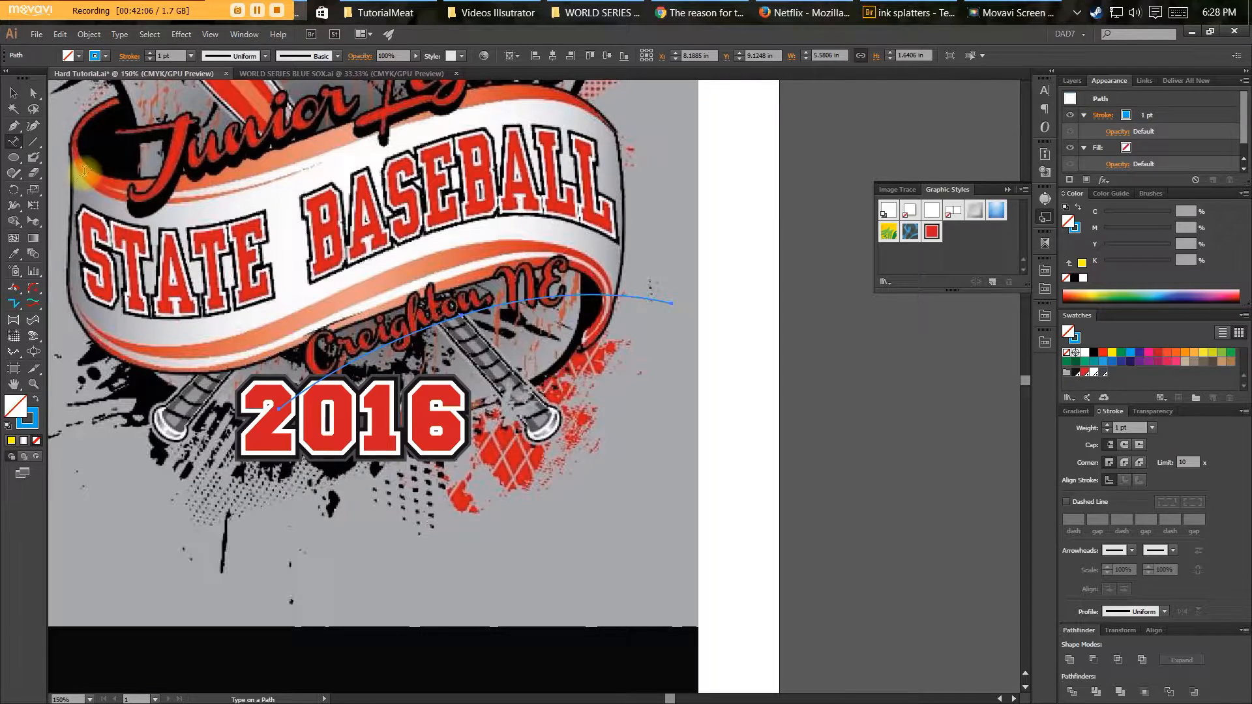
{"action": "left_click", "coordinate": [314, 378]}
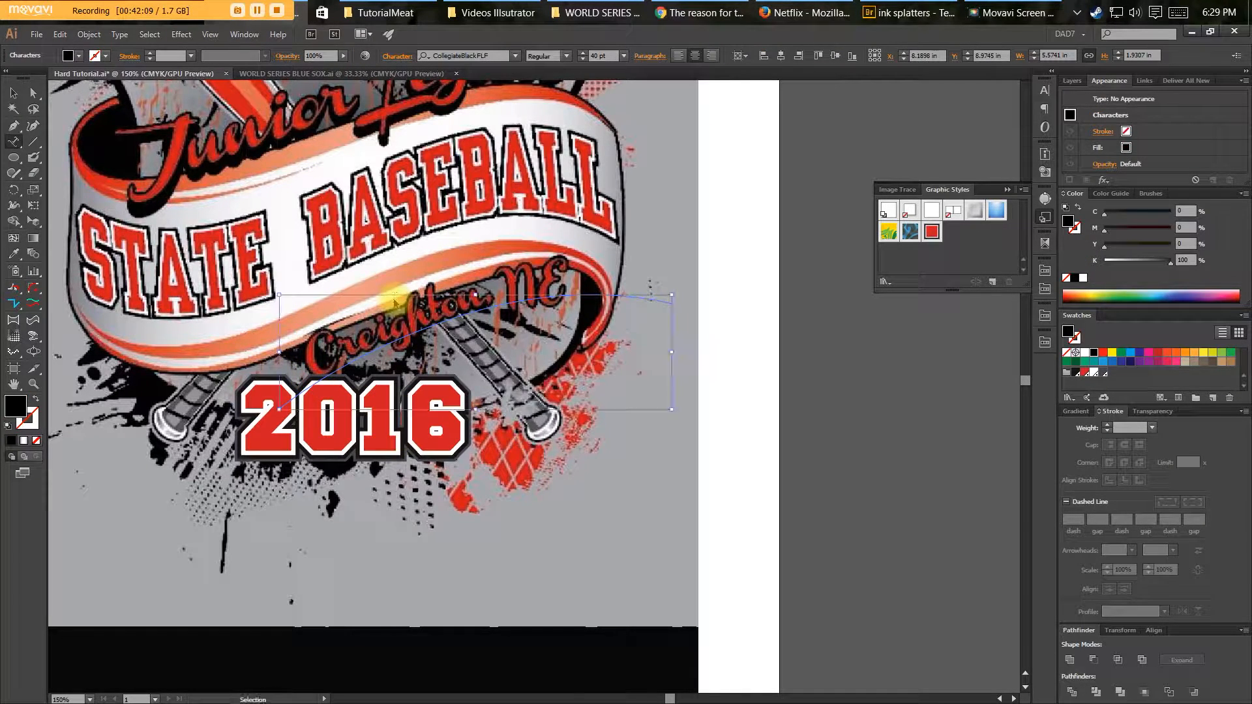
{"action": "key", "text": "ctrl+v"}
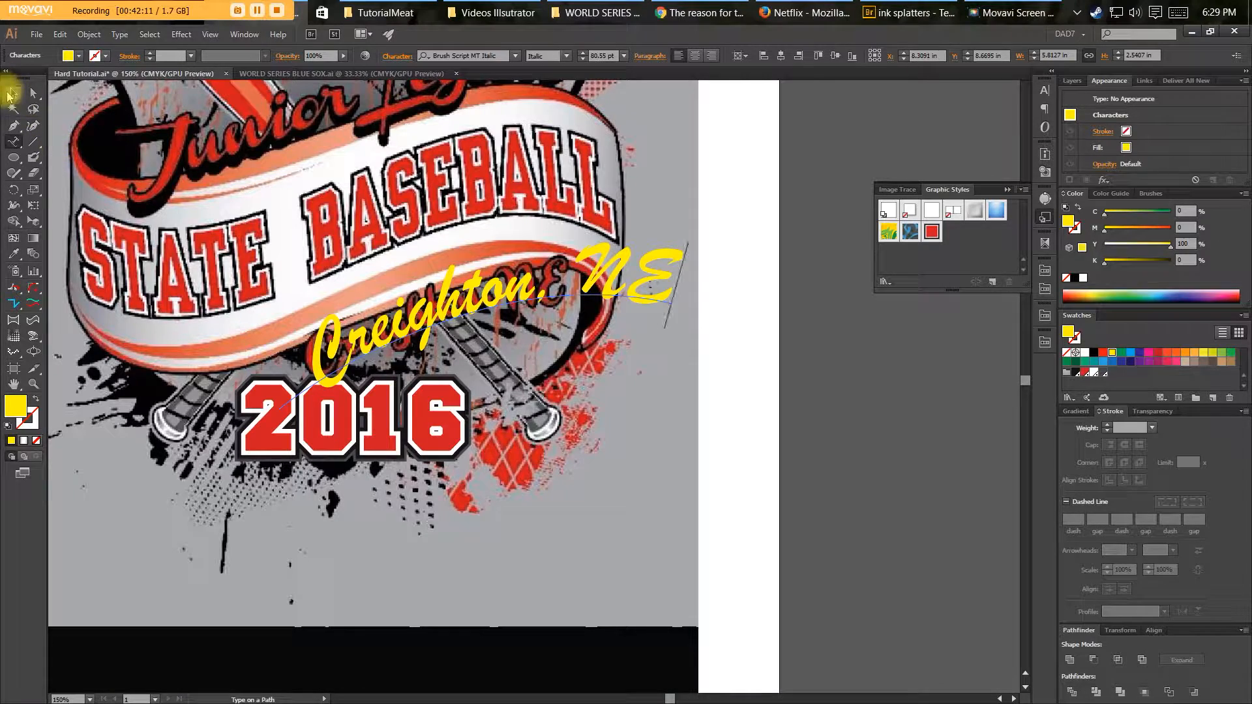
{"action": "left_click", "coordinate": [14, 95]}
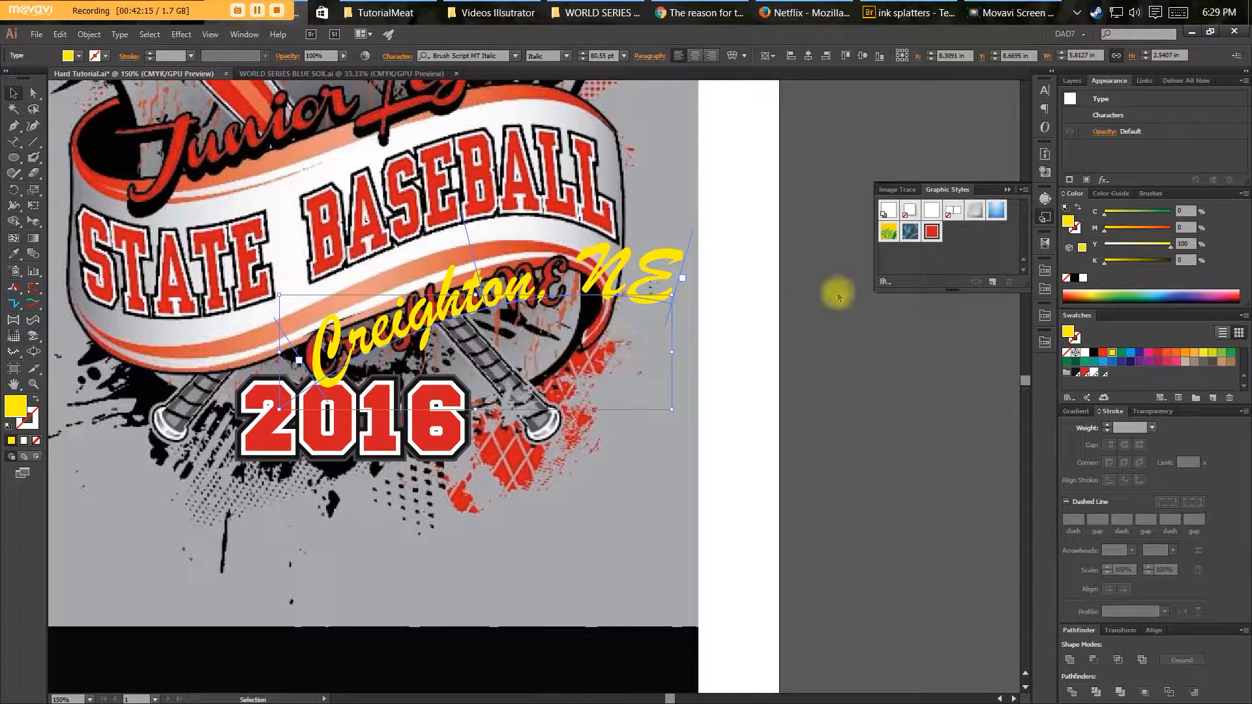
Reduce the curved Creighton, NE text to 60.55 pt to match the reference lettering.
{"action": "key", "text": "ctrl+shift+comma"}
{"action": "key", "text": "ctrl+shift+comma"}
{"action": "key", "text": "ctrl+shift+comma"}
{"action": "key", "text": "ctrl+shift+comma"}
{"action": "key", "text": "ctrl+shift+comma"}
{"action": "key", "text": "ctrl+shift+comma"}
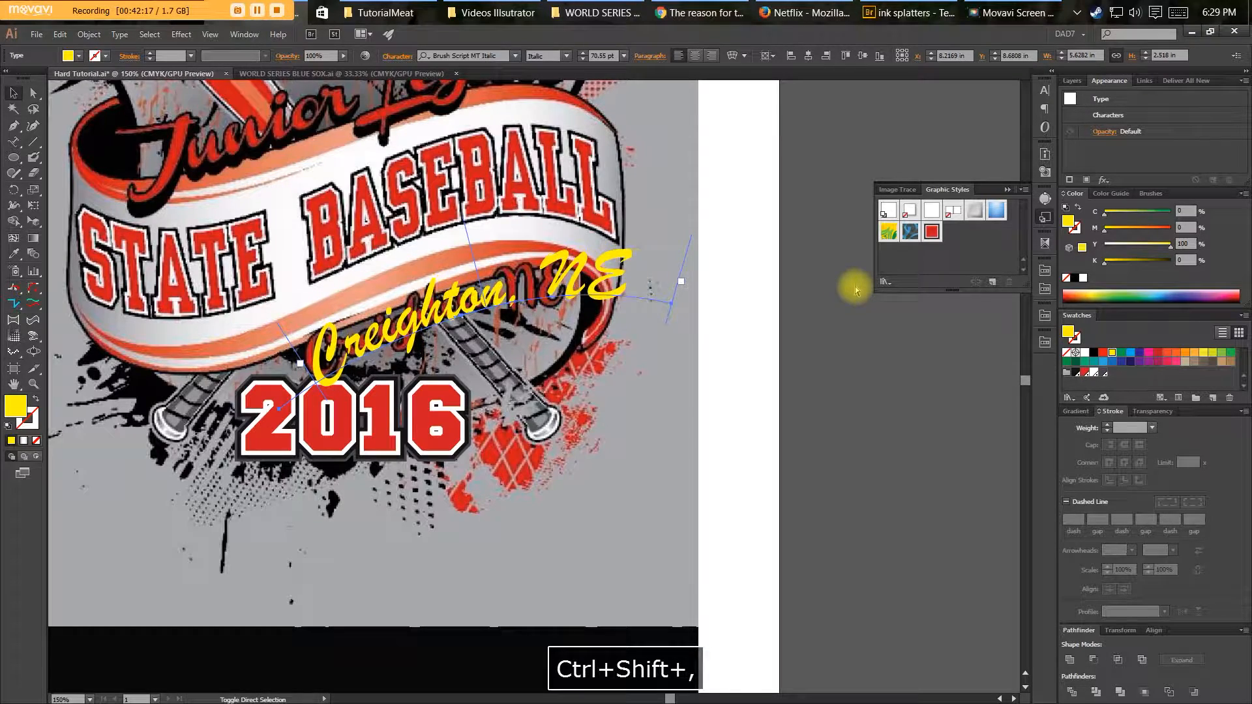
{"action": "key", "text": "ctrl+shift+comma"}
{"action": "key", "text": "ctrl+shift+period"}
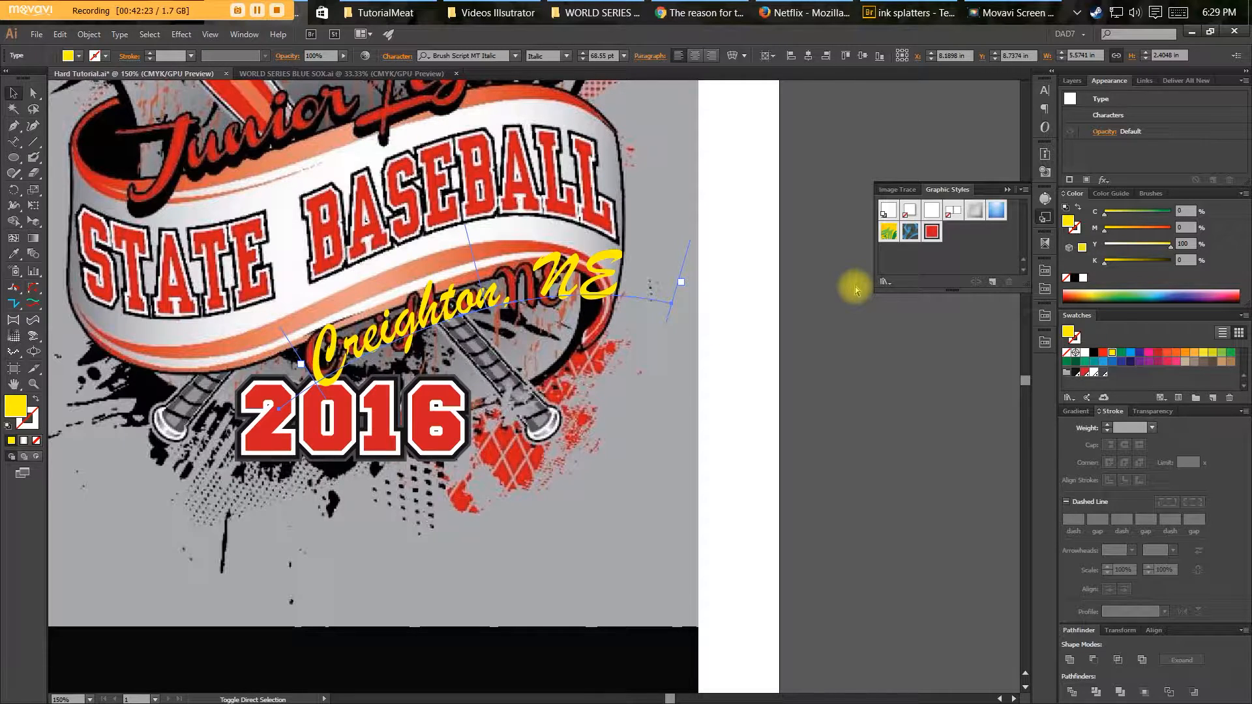
{"action": "key", "text": "ctrl+shift+comma"}
{"action": "key", "text": "ctrl+shift+comma"}
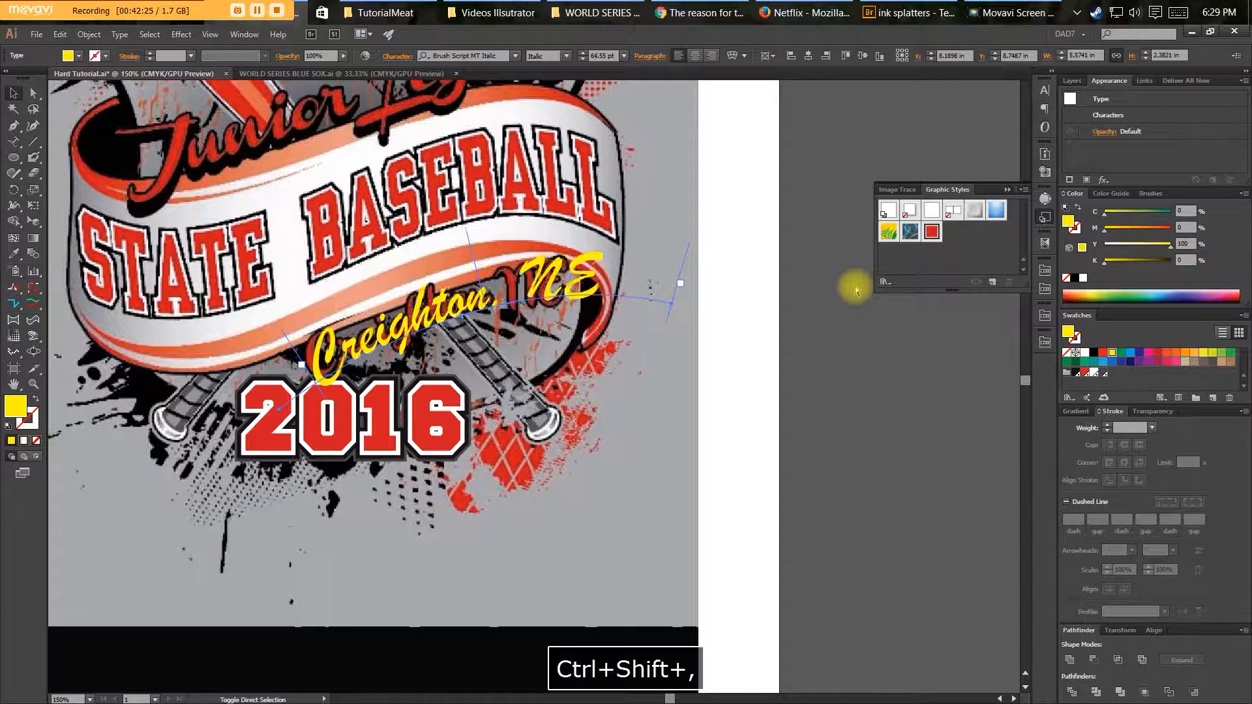
{"action": "key", "text": "ctrl+shift+comma"}
{"action": "key", "text": "ctrl+shift+comma"}
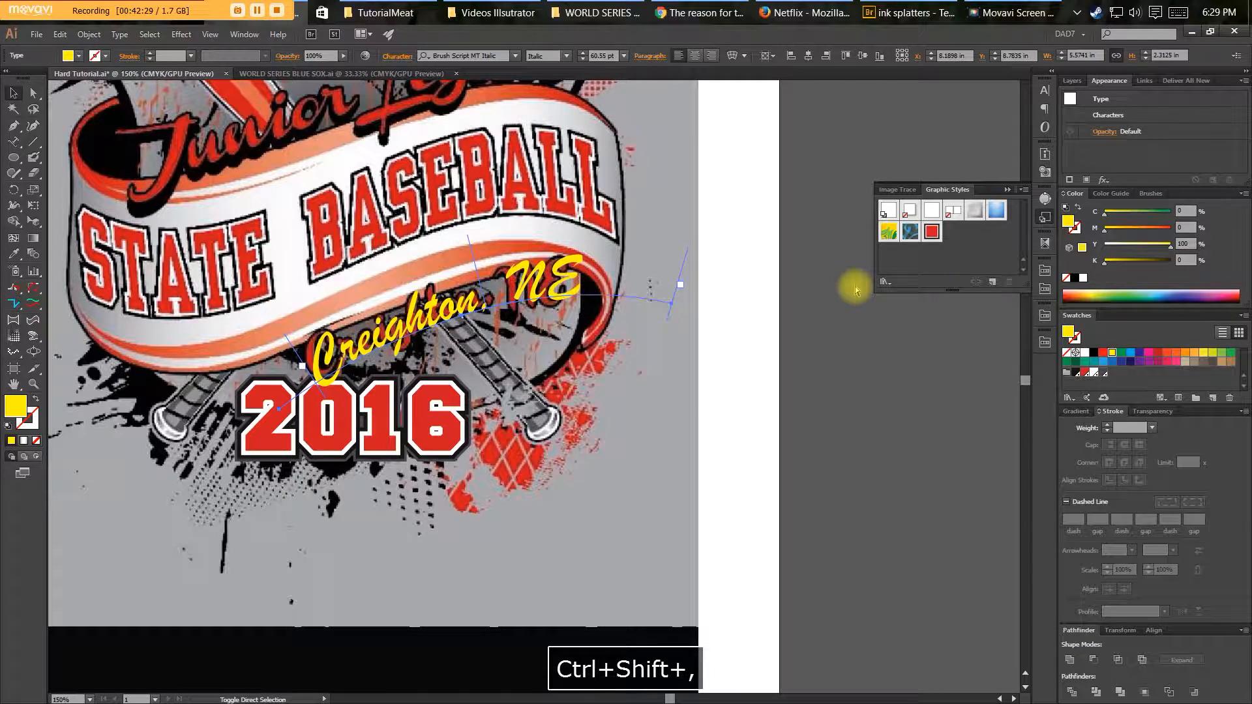
Try other font sizes on the curved Creighton, NE text, and return it to 60.55 pt.
{"action": "key", "text": "ctrl+shift+comma"}
{"action": "key", "text": "ctrl+shift+comma"}
{"action": "key", "text": "ctrl+shift+comma"}
{"action": "key", "text": "ctrl+shift+comma"}
{"action": "key", "text": "ctrl+shift+period"}
{"action": "key", "text": "ctrl+shift+period"}
{"action": "key", "text": "ctrl+shift+period"}
{"action": "key", "text": "ctrl+shift+period"}
{"action": "key", "text": "ctrl+shift+comma"}
{"action": "key", "text": "ctrl+shift+period"}
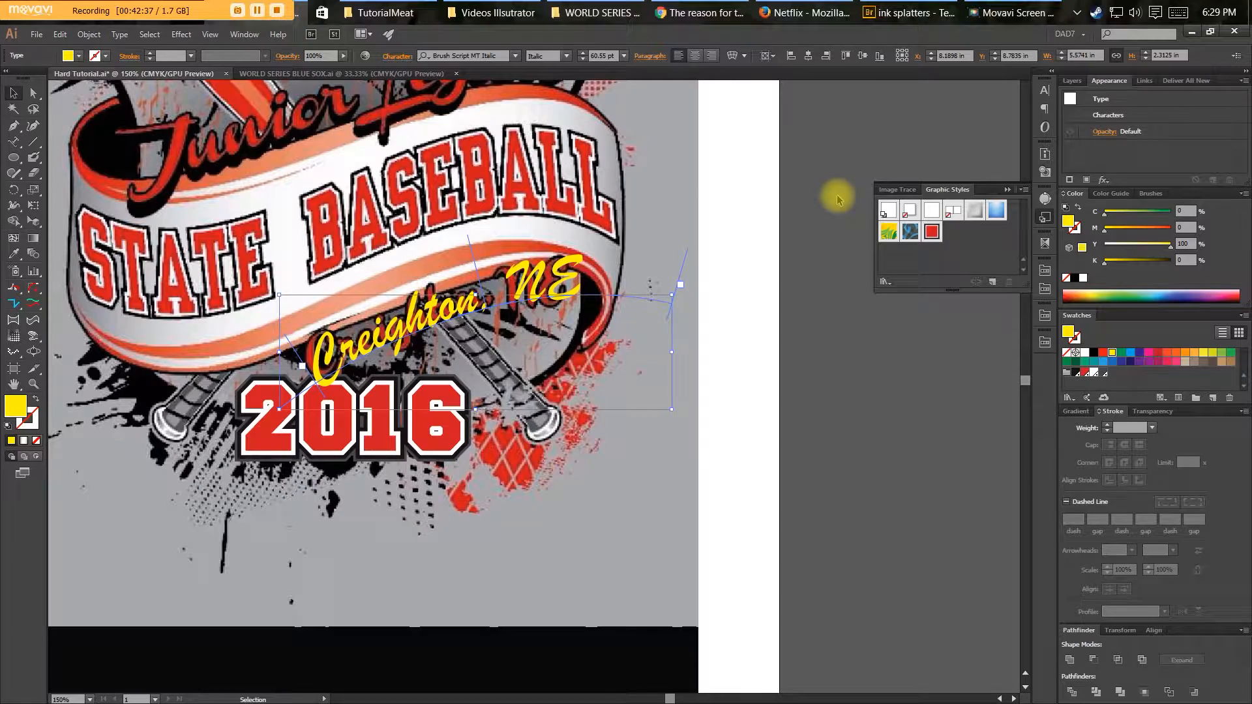
Remove the Creighton, NE text's yellow character fill and add a red appearance fill above its stroke.
{"action": "key", "text": "slash"}
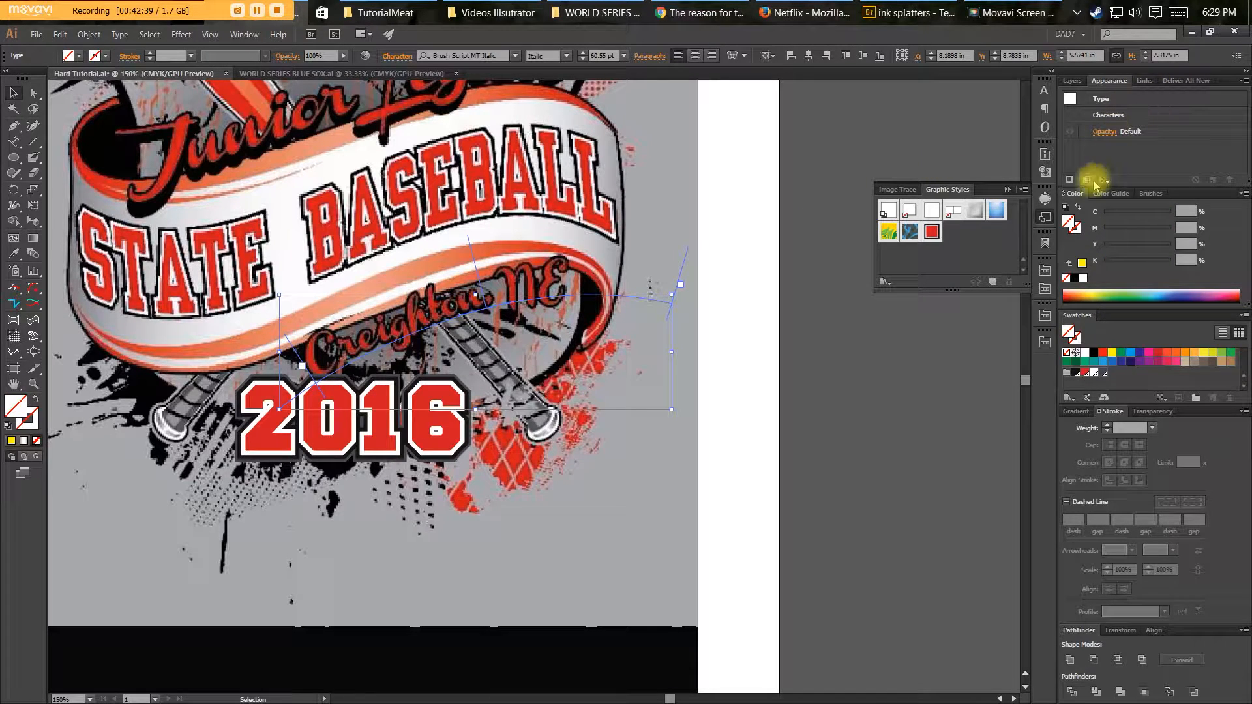
{"action": "left_click", "coordinate": [1069, 181]}
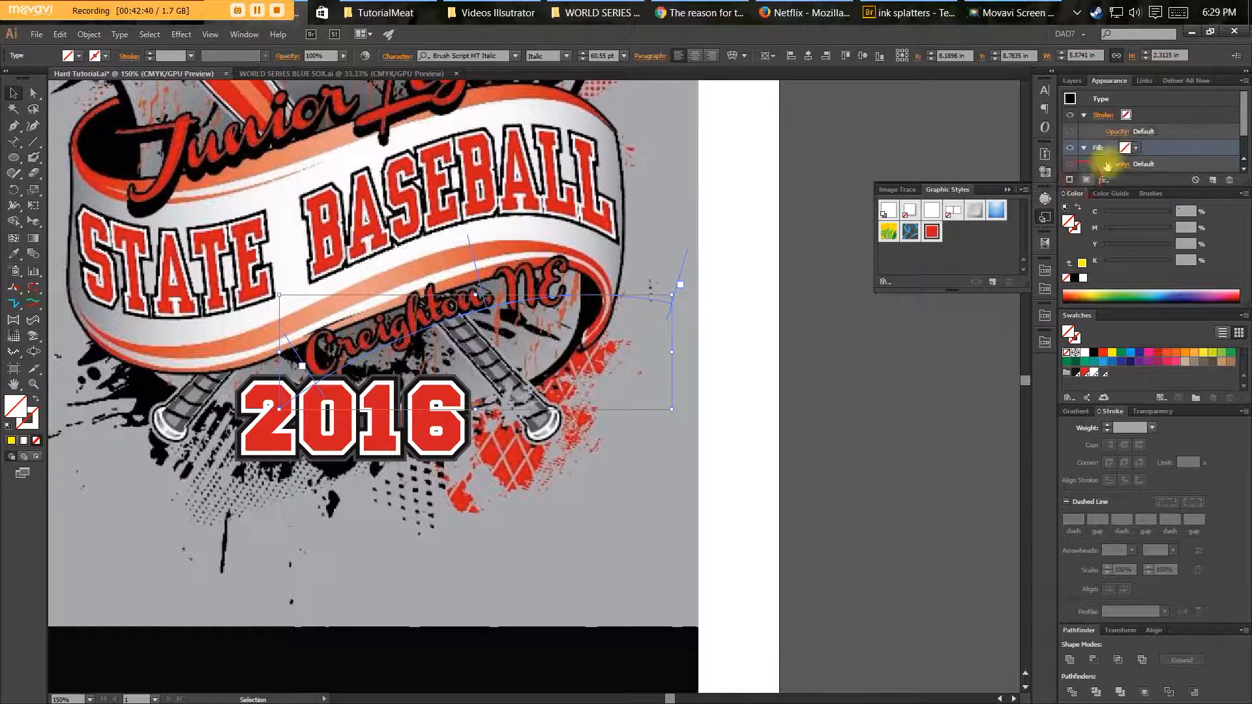
{"action": "left_click", "coordinate": [1139, 116]}
{"action": "left_click", "coordinate": [1135, 115]}
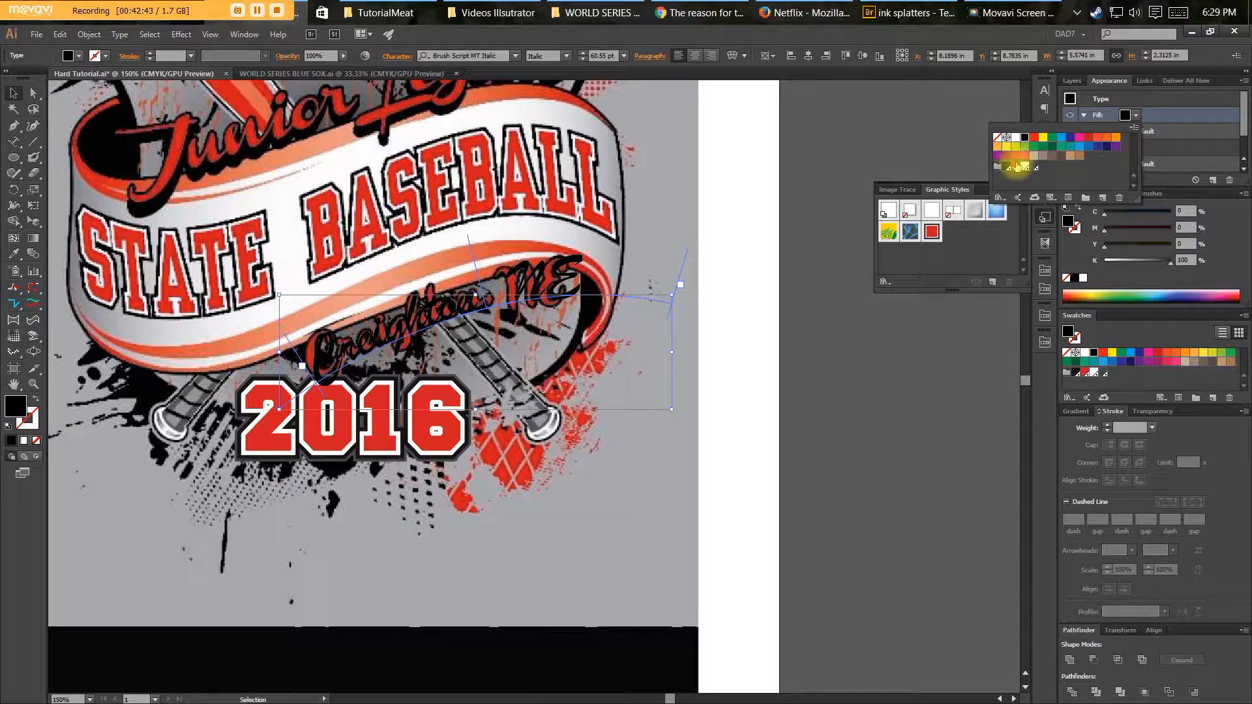
{"action": "left_click", "coordinate": [1017, 167]}
Give the Creighton, NE text a PANTONE Process Black C stroke with round corner joins.
{"action": "left_click", "coordinate": [1158, 153]}
{"action": "left_click", "coordinate": [1135, 153]}
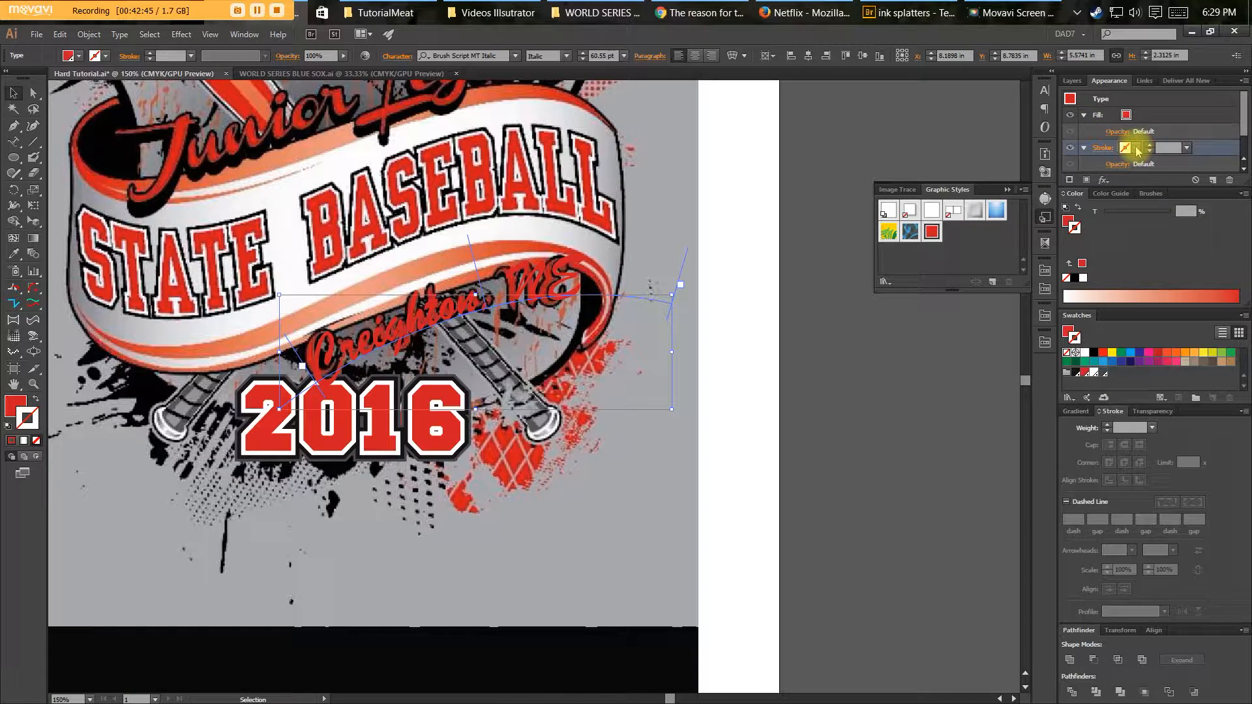
{"action": "left_click", "coordinate": [1135, 148]}
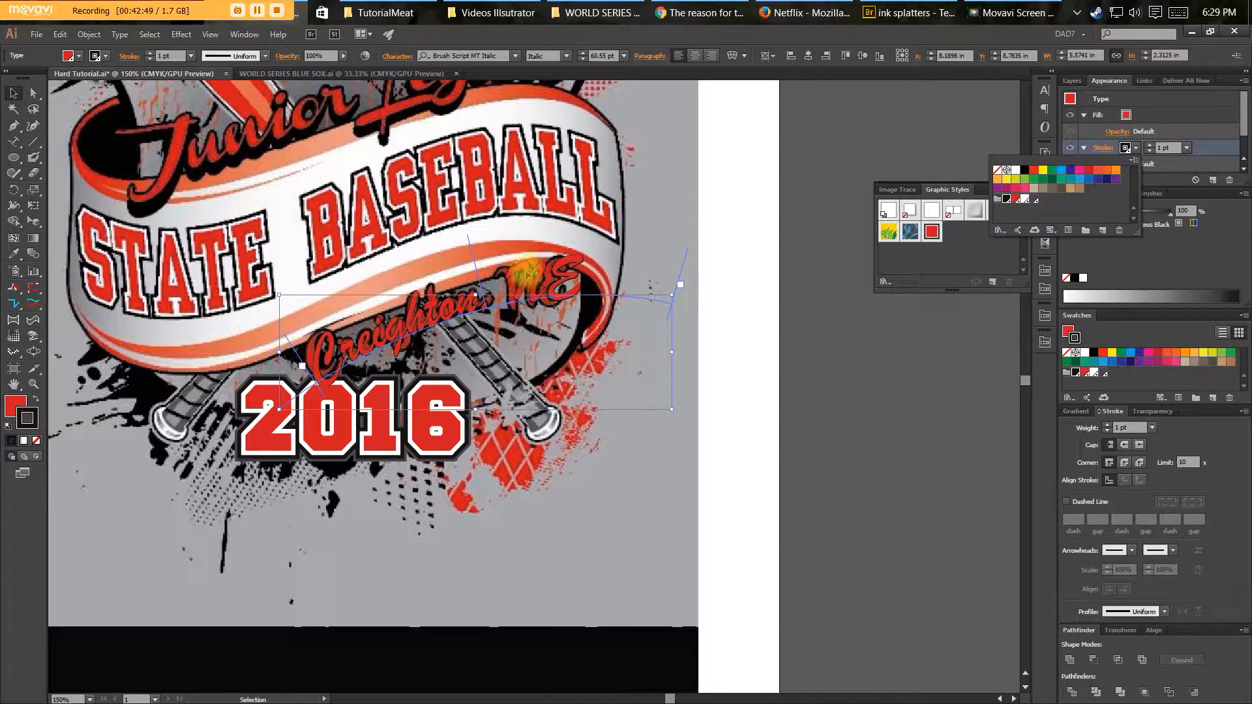
{"action": "key", "text": "ctrl+space"}
{"action": "left_click_drag", "start_coordinate": [473, 301], "coordinate": [612, 319]}
{"action": "key", "text": "space"}
{"action": "key", "text": "ctrl+space"}
{"action": "left_click_drag", "start_coordinate": [493, 349], "coordinate": [612, 307]}
{"action": "key", "text": "space"}
{"action": "left_click_drag", "start_coordinate": [435, 397], "coordinate": [561, 324]}
{"action": "key", "text": "ctrl+space"}
{"action": "mouse_move", "coordinate": [461, 371]}
{"action": "left_mouse_down"}
{"action": "mouse_move", "coordinate": [573, 361]}
{"action": "mouse_move", "coordinate": [520, 363]}
{"action": "left_mouse_up"}
{"action": "key", "text": "ctrl+space"}
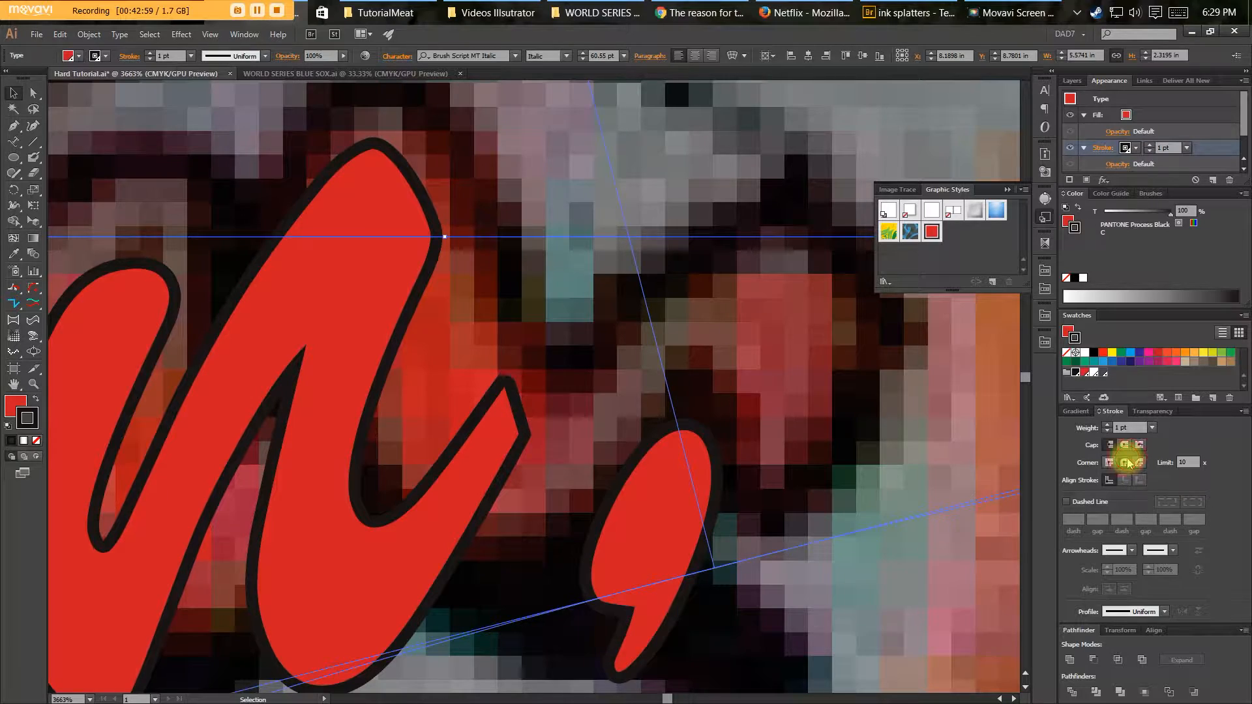
{"action": "left_click", "coordinate": [1125, 462]}
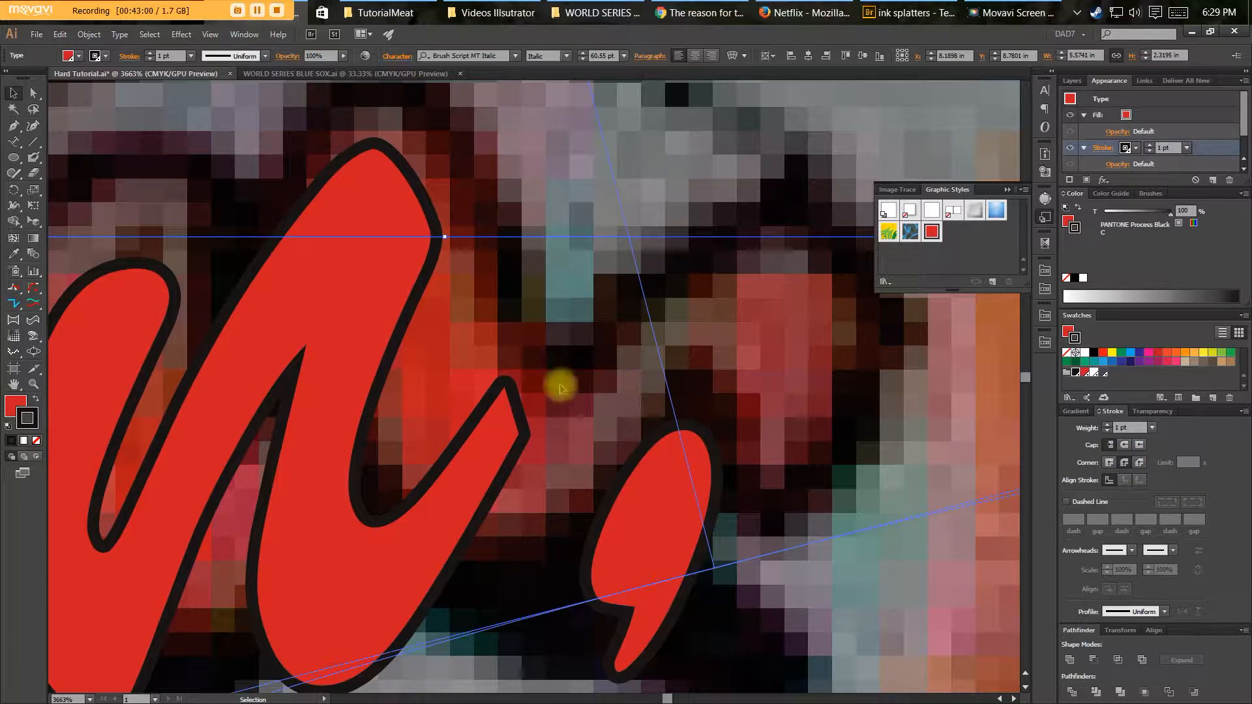
Increase the Creighton, NE text's black stroke weight to 4 pt.
{"action": "left_click", "coordinate": [1151, 148]}
{"action": "key", "text": "ctrl+space"}
{"action": "left_click_drag", "start_coordinate": [685, 302], "coordinate": [237, 344]}
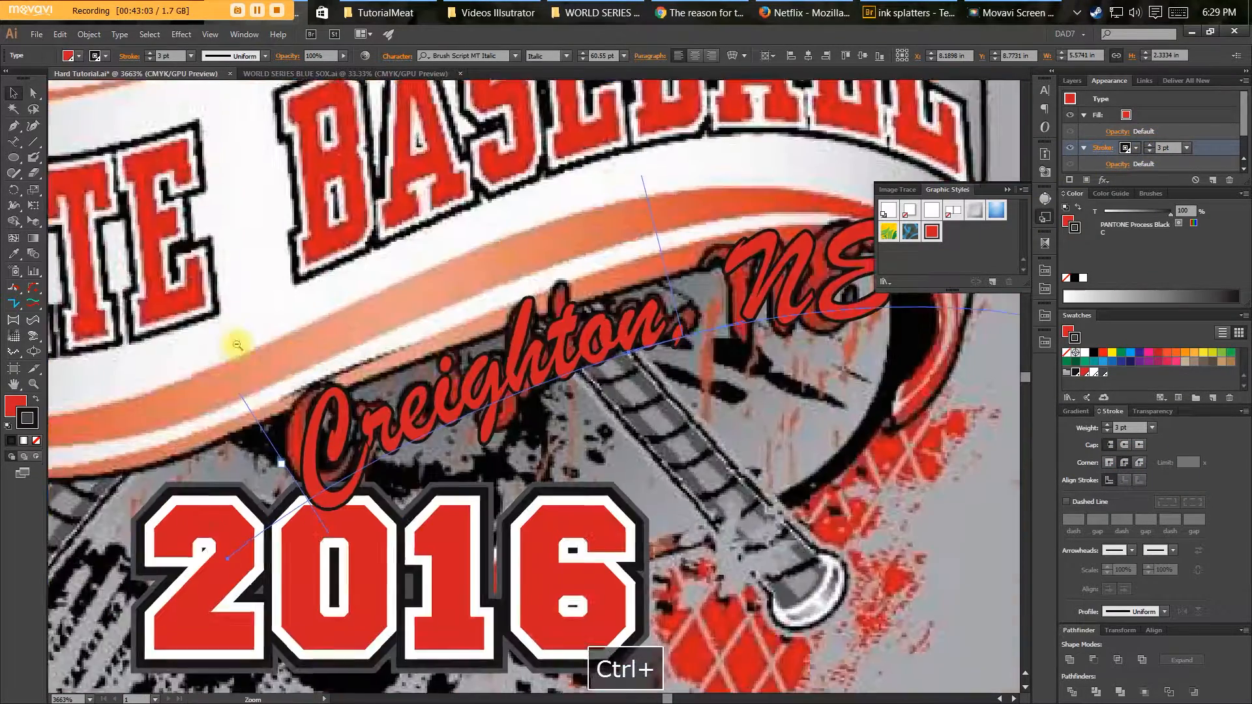
{"action": "left_click_drag", "start_coordinate": [534, 373], "coordinate": [498, 366]}
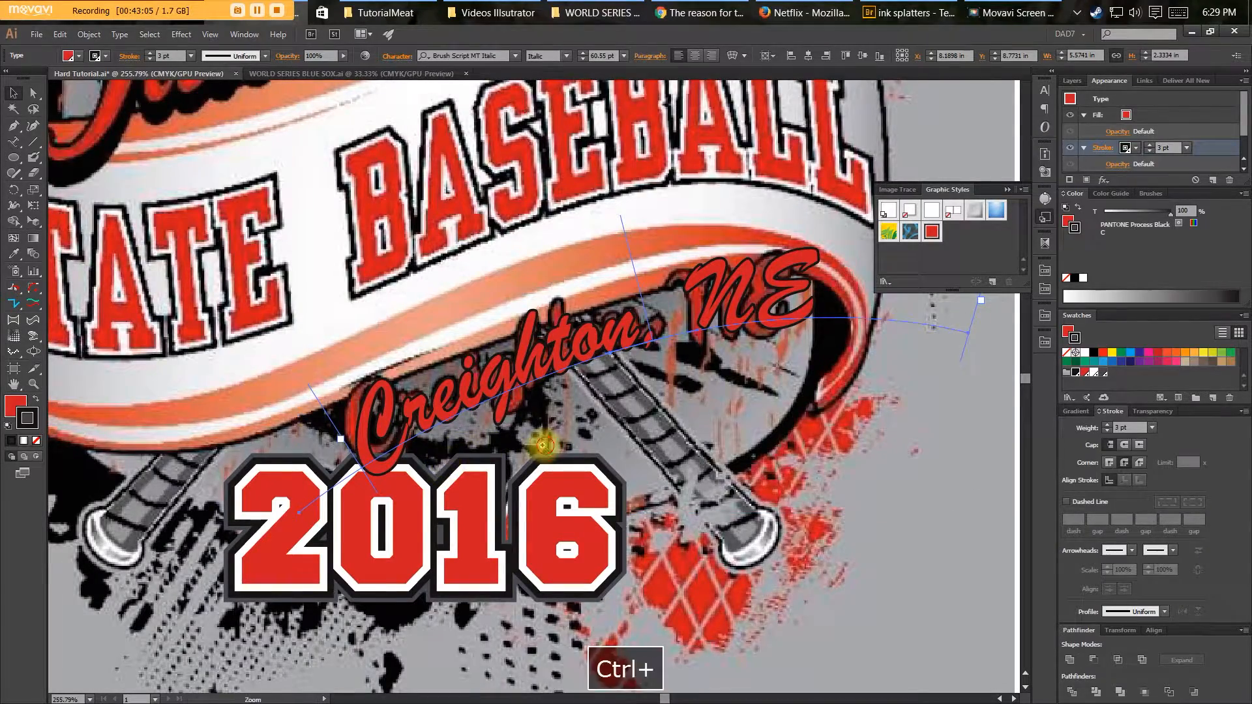
{"action": "left_click_drag", "start_coordinate": [544, 441], "coordinate": [530, 447]}
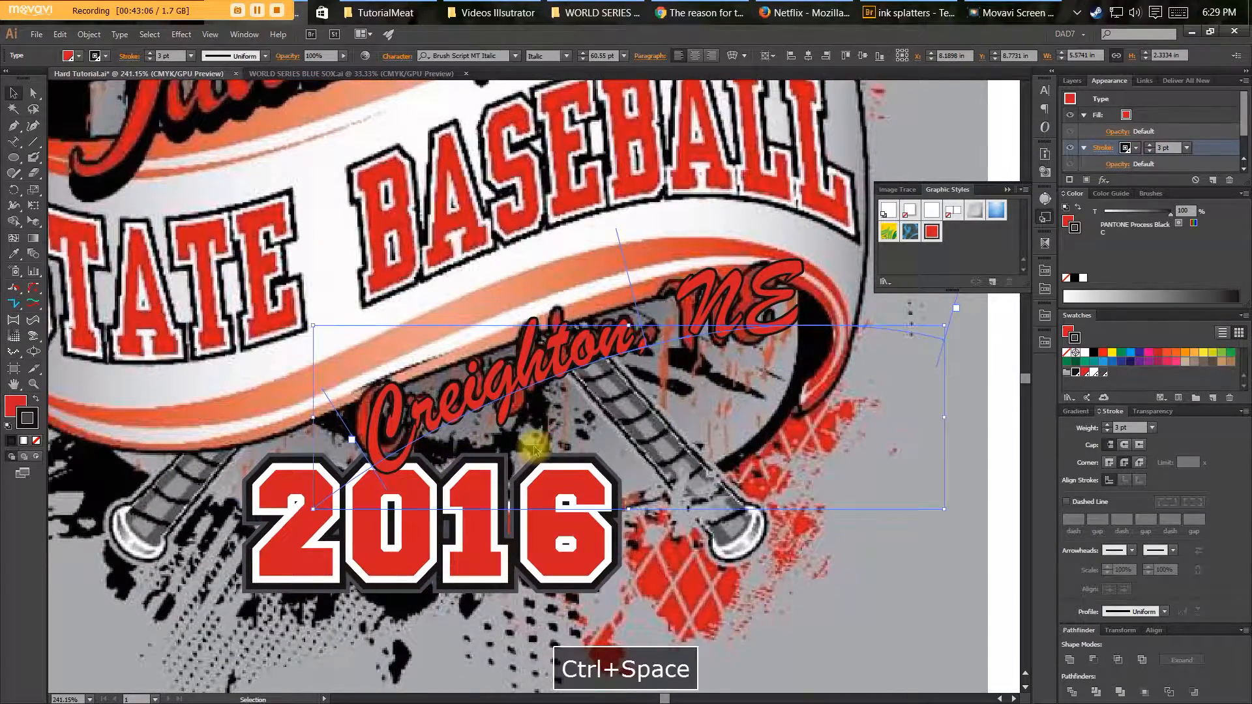
{"action": "left_click", "coordinate": [1107, 425]}
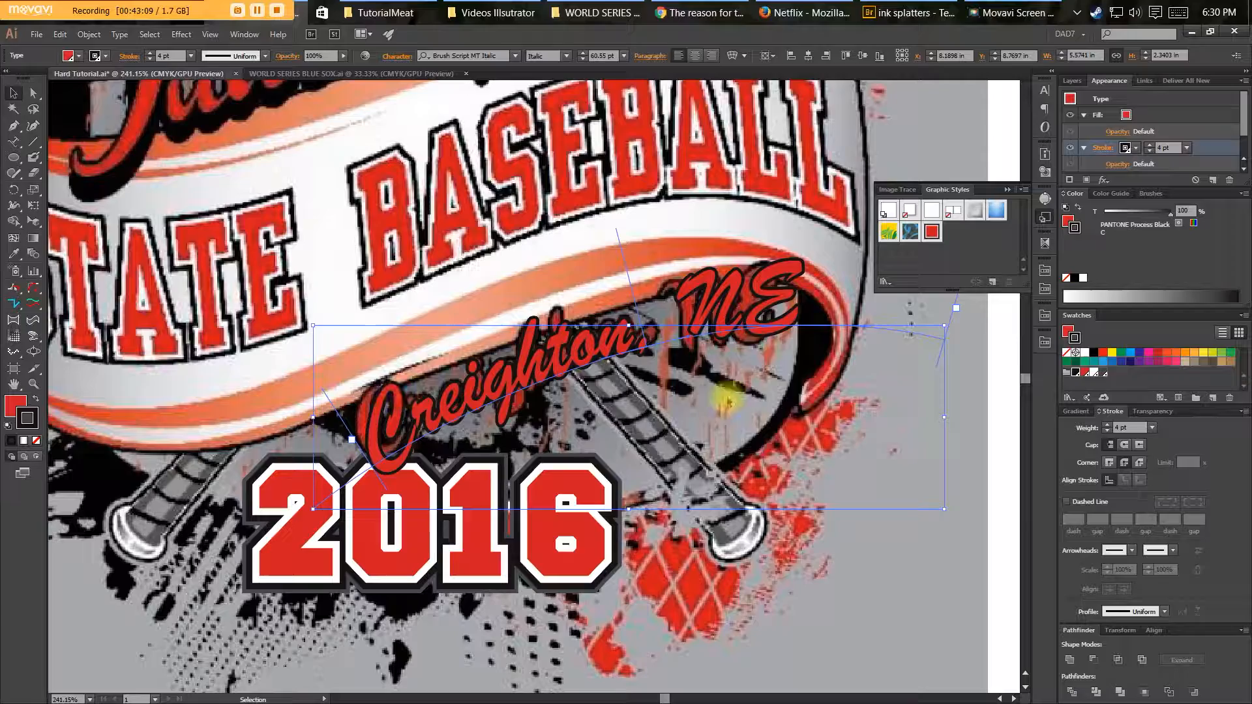
Save the Creighton, NE text's red fill and black stroke as a new graphic style.
{"action": "key", "text": "ctrl+minus"}
{"action": "key", "text": "ctrl+minus"}
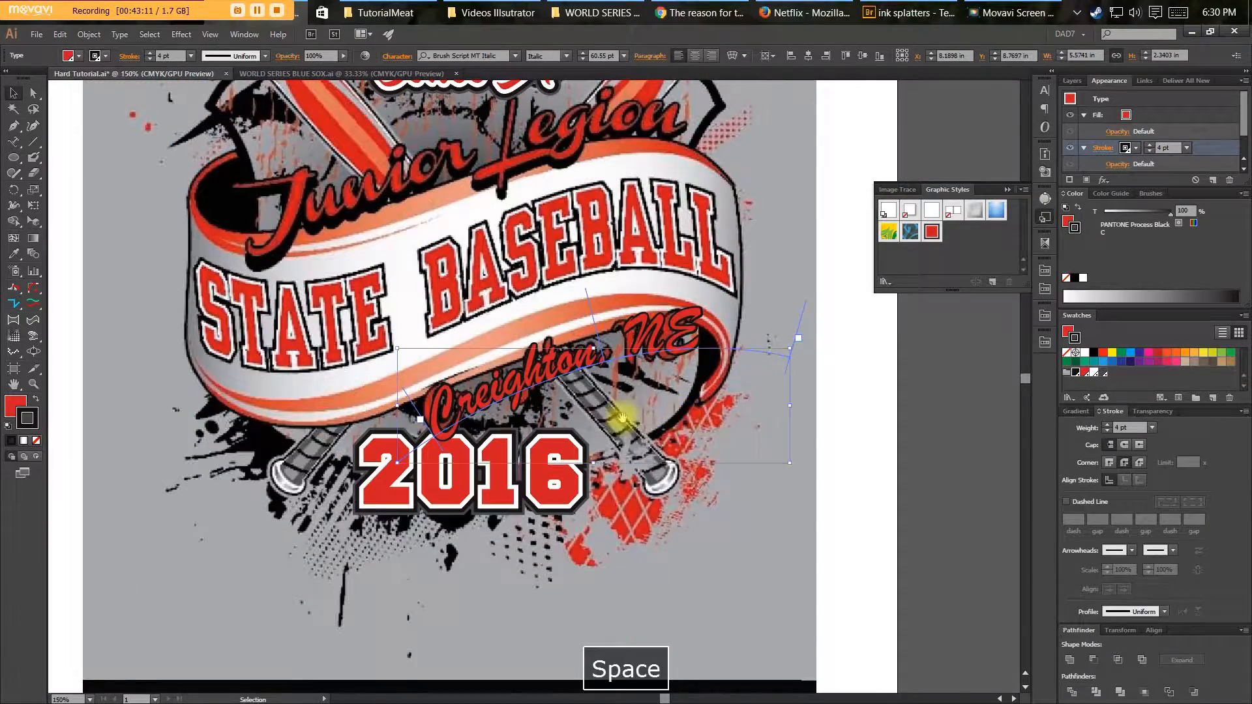
{"action": "left_click_drag", "start_coordinate": [602, 416], "coordinate": [749, 421]}
{"action": "left_click_drag", "start_coordinate": [616, 454], "coordinate": [570, 480]}
{"action": "left_click_drag", "start_coordinate": [587, 430], "coordinate": [575, 466]}
{"action": "left_click_drag", "start_coordinate": [512, 413], "coordinate": [461, 465]}
{"action": "left_click_drag", "start_coordinate": [438, 379], "coordinate": [436, 409]}
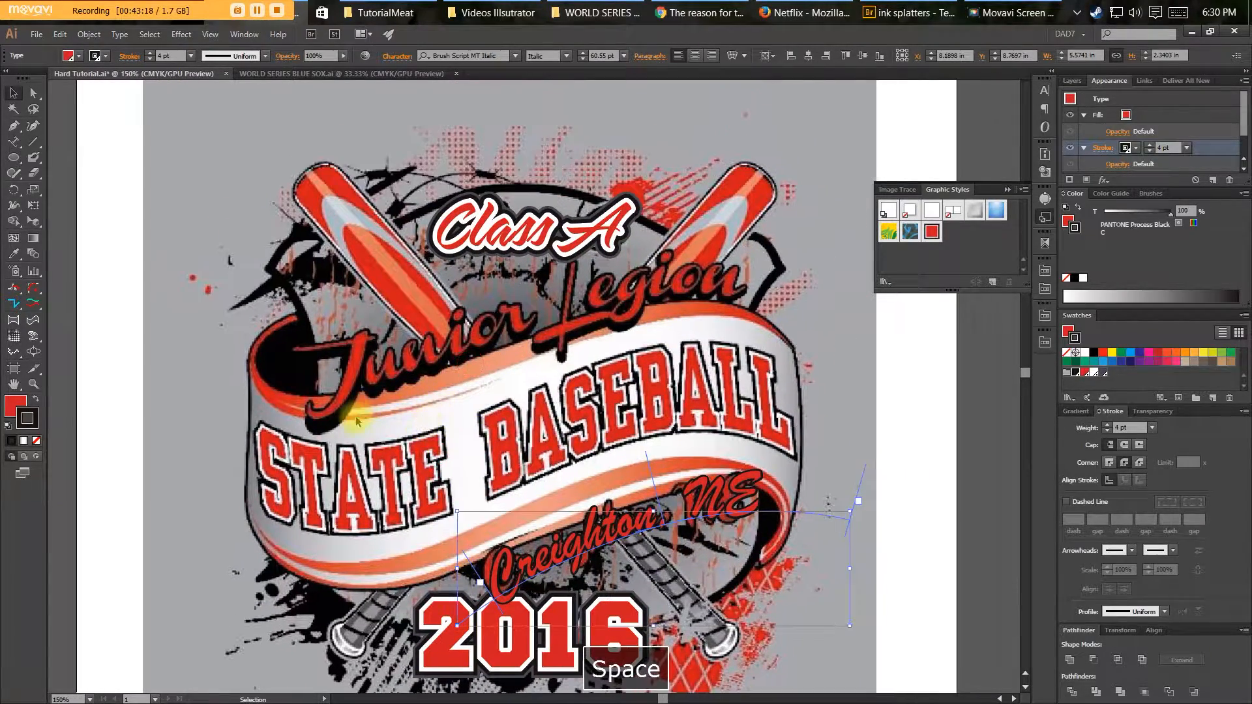
{"action": "left_click", "coordinate": [985, 283]}
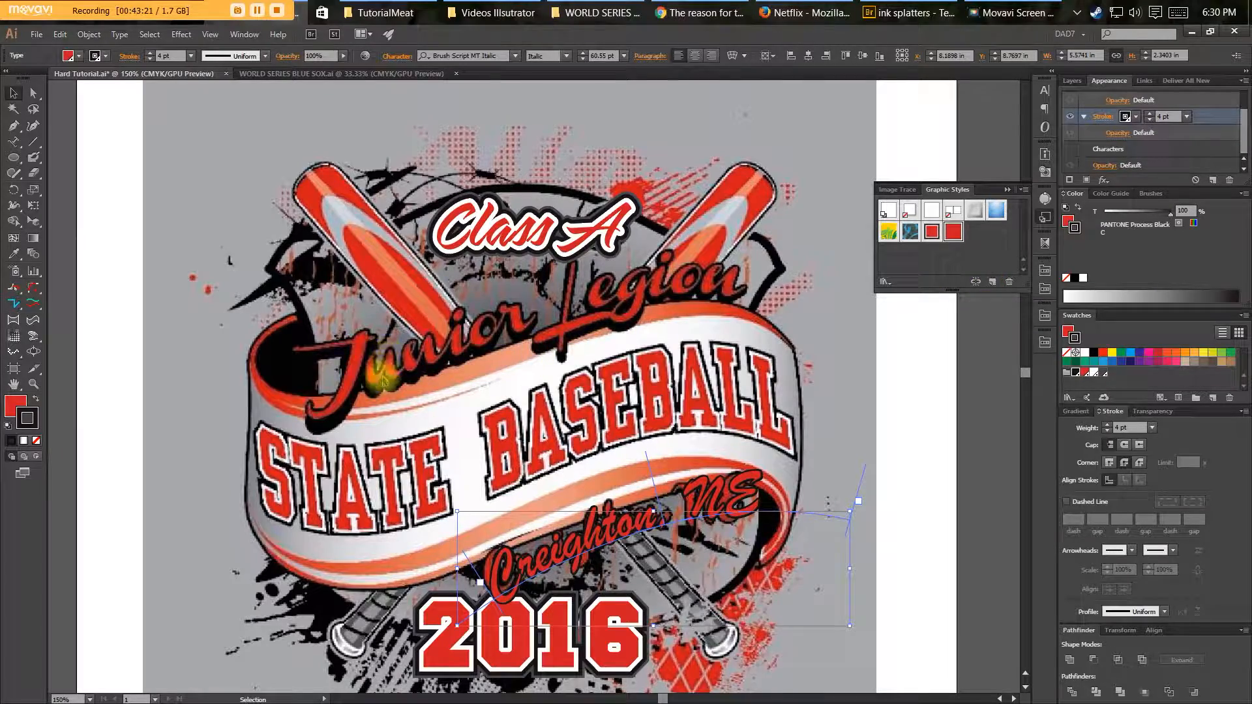
Draw an unfilled curved path with a yellow stroke along the baseline of the reference's Junior Legion lettering.
{"action": "left_click_drag", "start_coordinate": [377, 409], "coordinate": [718, 395]}
{"action": "left_click_drag", "start_coordinate": [362, 406], "coordinate": [141, 420]}
{"action": "key", "text": "p"}
{"action": "left_click", "coordinate": [430, 406]}
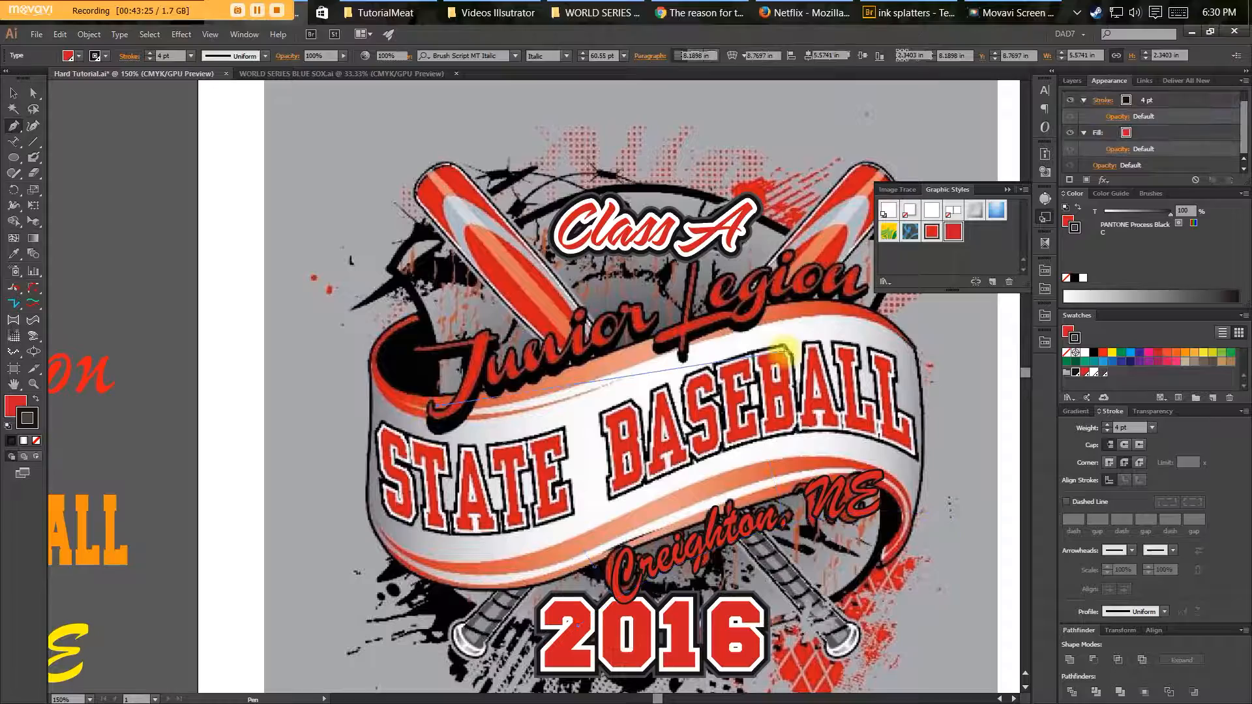
{"action": "left_click_drag", "start_coordinate": [728, 308], "coordinate": [813, 337]}
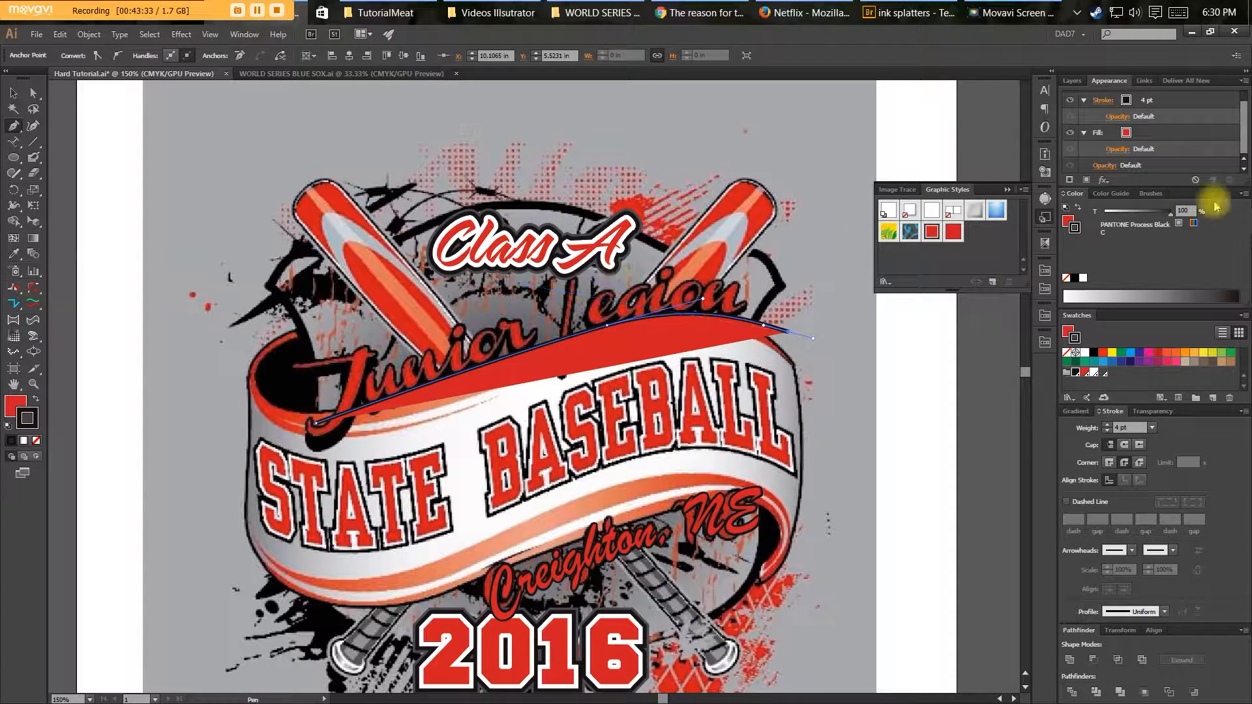
{"action": "left_click", "coordinate": [1197, 181]}
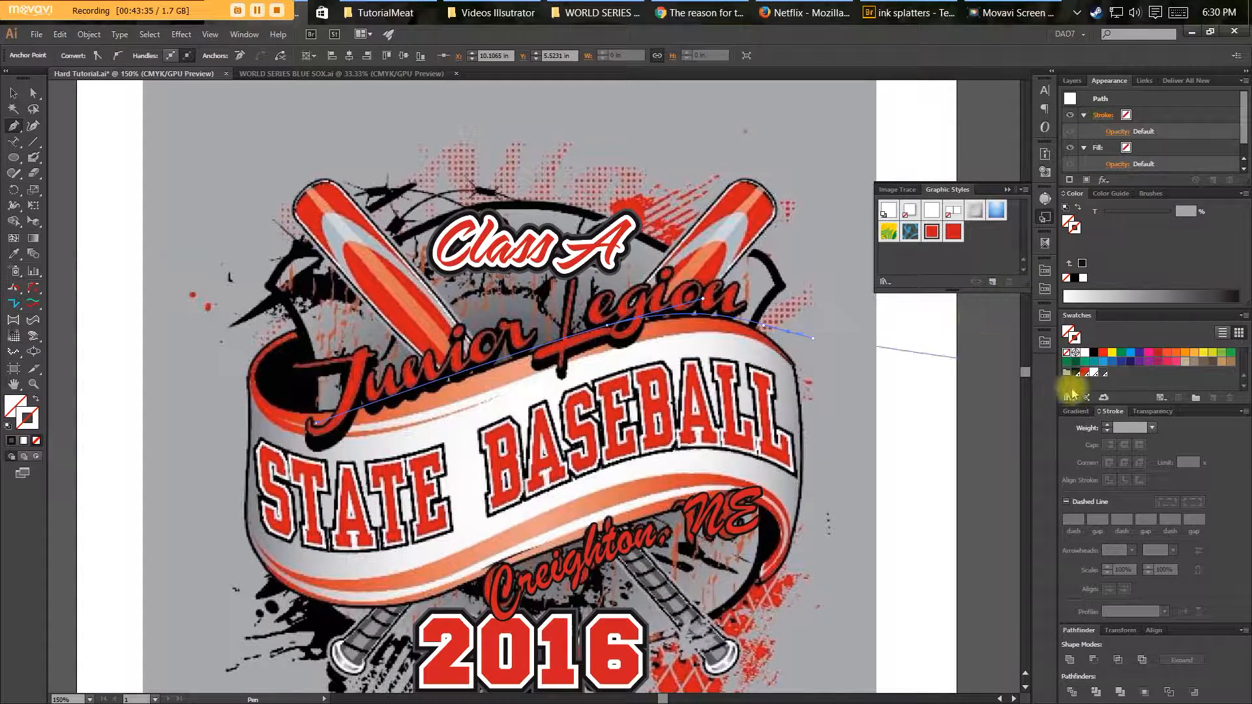
{"action": "left_click", "coordinate": [1110, 353]}
{"action": "key", "text": "t"}
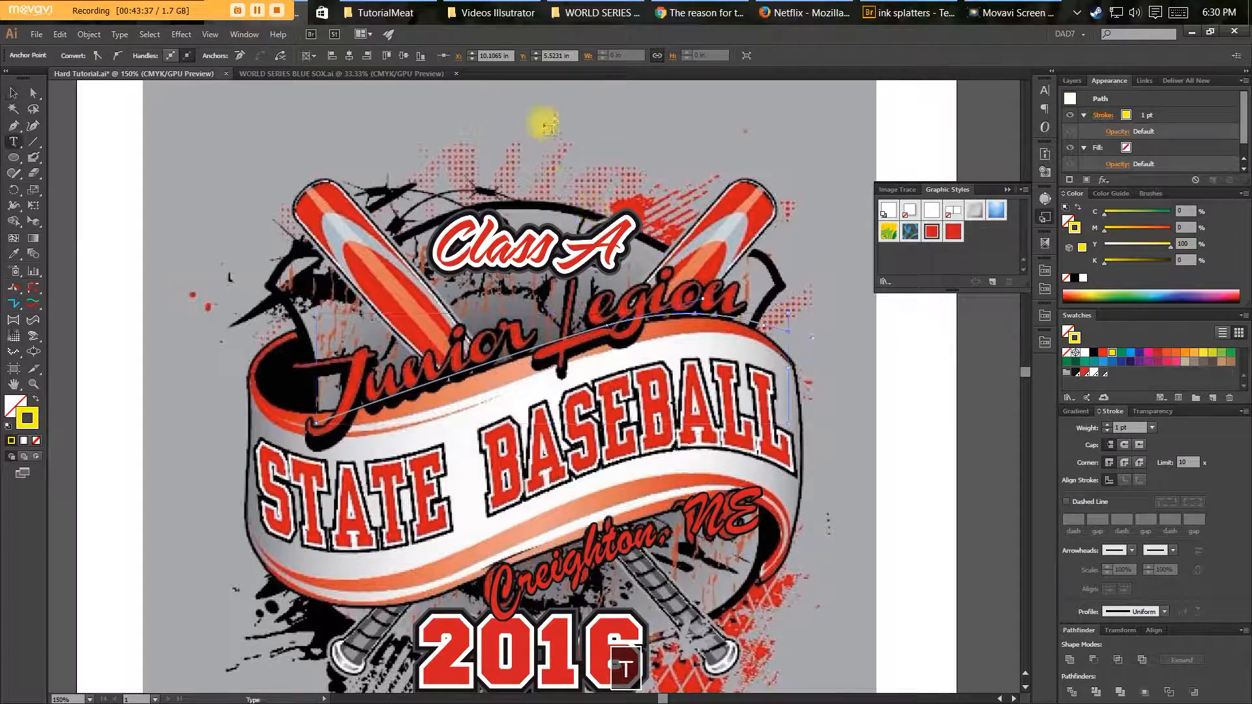
{"action": "left_click", "coordinate": [526, 101]}
{"action": "type", "text": "ADFFDASDFSD"}
{"action": "key", "text": "Escape"}
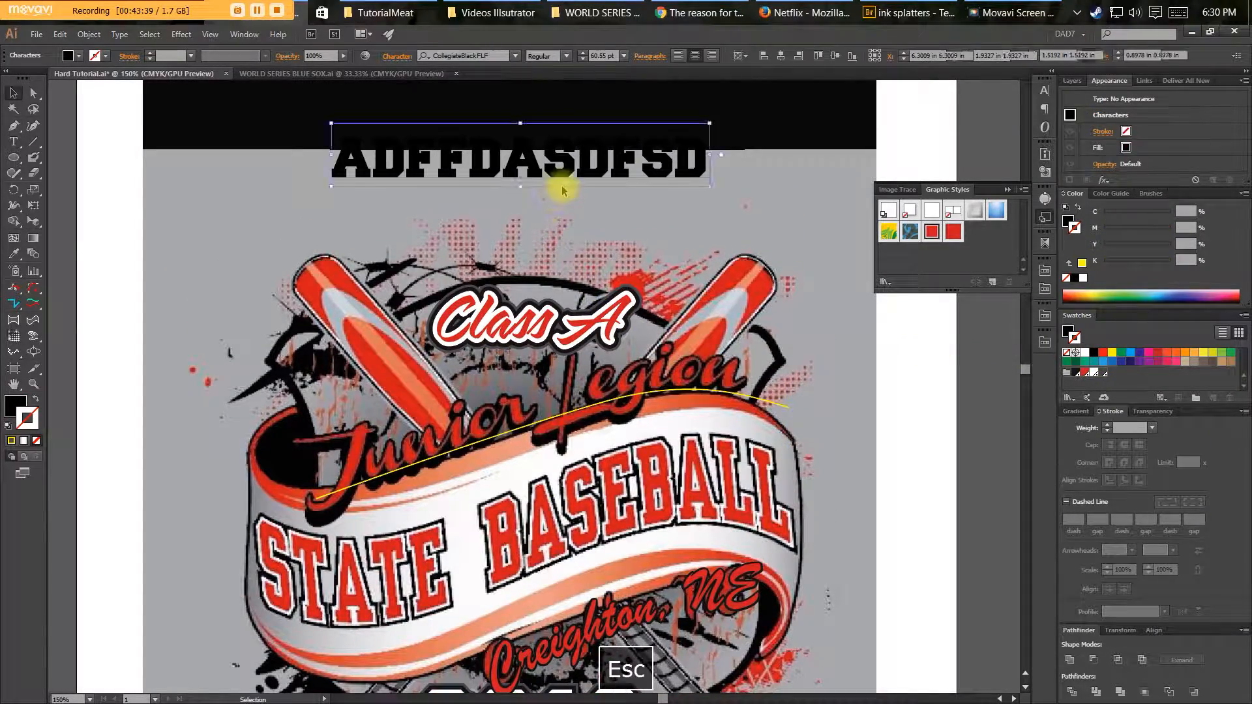
{"action": "key", "text": "v"}
{"action": "left_click_drag", "start_coordinate": [556, 176], "coordinate": [556, 186]}
{"action": "key", "text": "ctrl+space"}
{"action": "left_click_drag", "start_coordinate": [410, 195], "coordinate": [642, 219]}
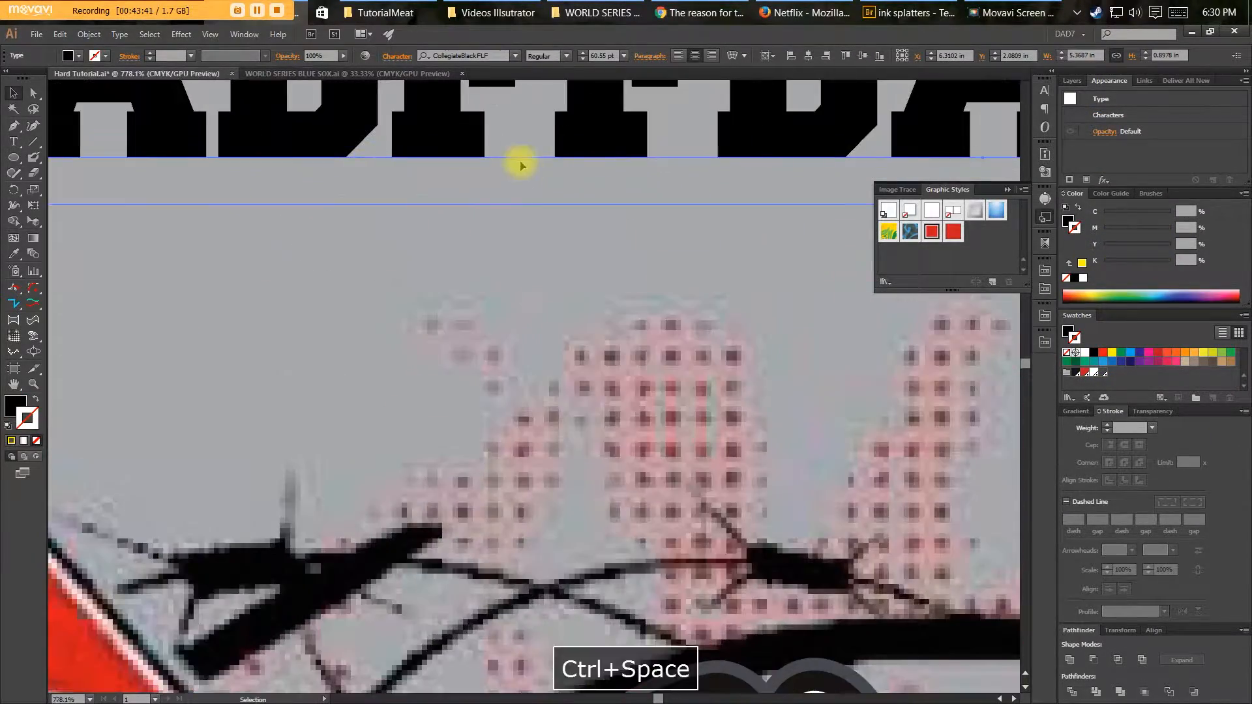
{"action": "left_click_drag", "start_coordinate": [559, 171], "coordinate": [335, 206]}
{"action": "key", "text": "v"}
{"action": "key", "text": "Delete"}
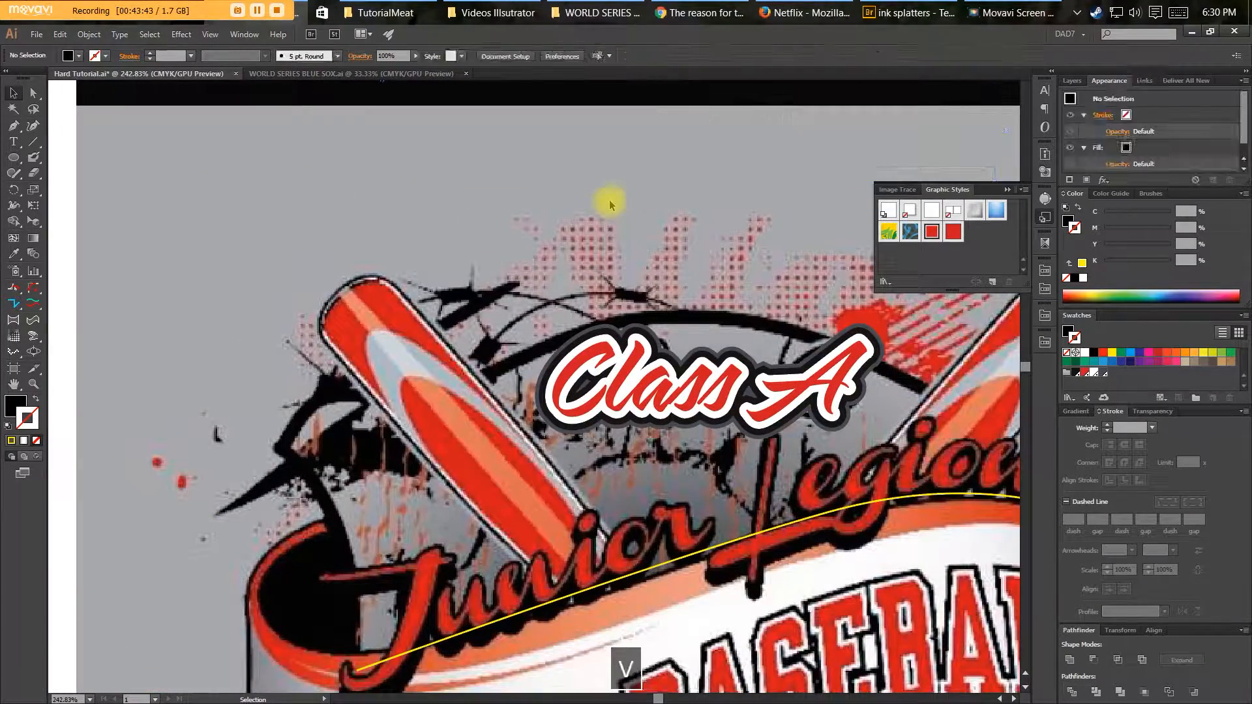
Copy all the text of the red Junior Legion lettering beside the artboard.
{"action": "key", "text": "space"}
{"action": "left_click_drag", "start_coordinate": [566, 342], "coordinate": [388, 260]}
{"action": "mouse_move", "coordinate": [456, 478]}
{"action": "left_mouse_down"}
{"action": "mouse_move", "coordinate": [481, 437]}
{"action": "mouse_move", "coordinate": [456, 457]}
{"action": "left_mouse_up"}
{"action": "key", "text": "ctrl+space"}
{"action": "key", "text": "space"}
{"action": "left_click_drag", "start_coordinate": [382, 479], "coordinate": [559, 441]}
{"action": "key", "text": "space"}
{"action": "left_click_drag", "start_coordinate": [490, 463], "coordinate": [577, 451]}
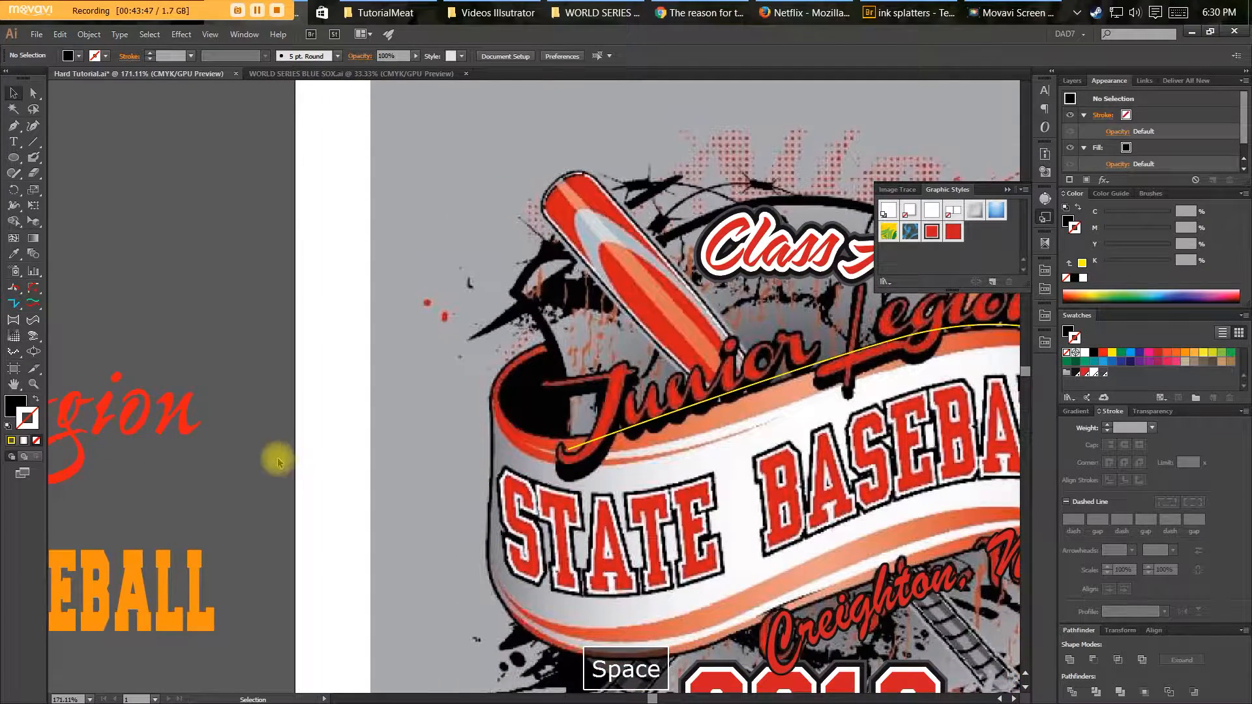
{"action": "left_click_drag", "start_coordinate": [99, 451], "coordinate": [316, 437]}
{"action": "key", "text": "v"}
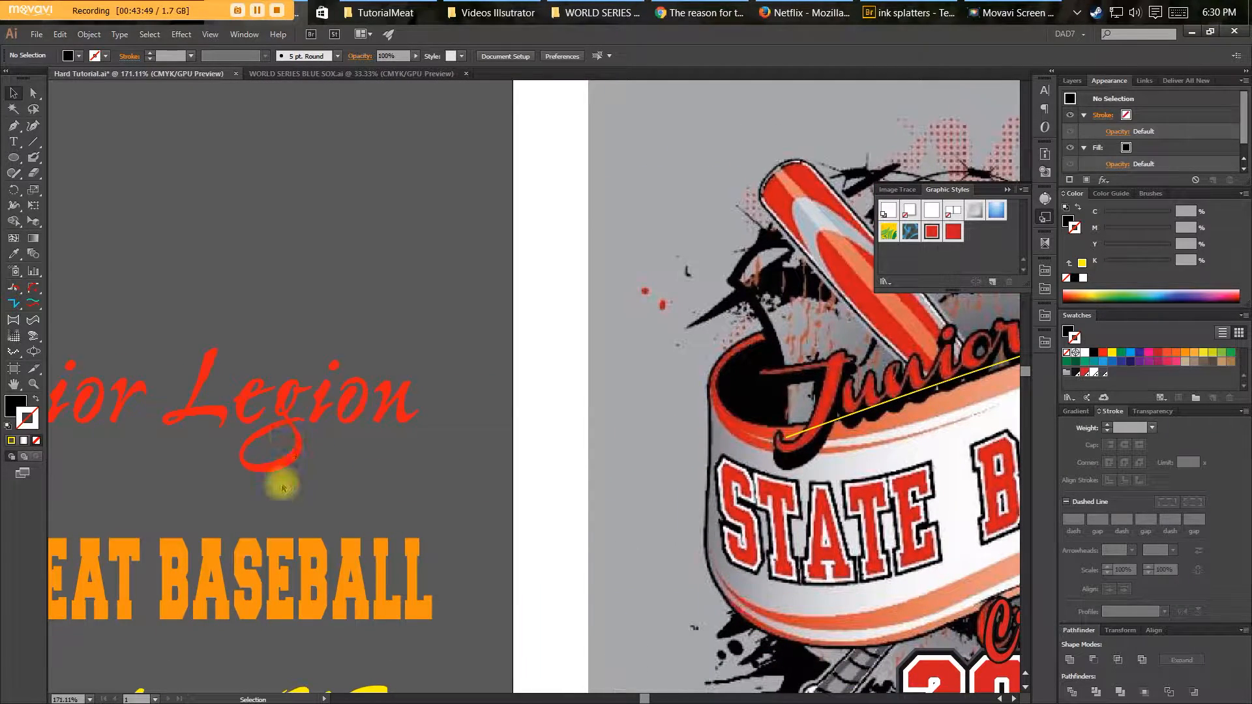
{"action": "double_click", "coordinate": [285, 425]}
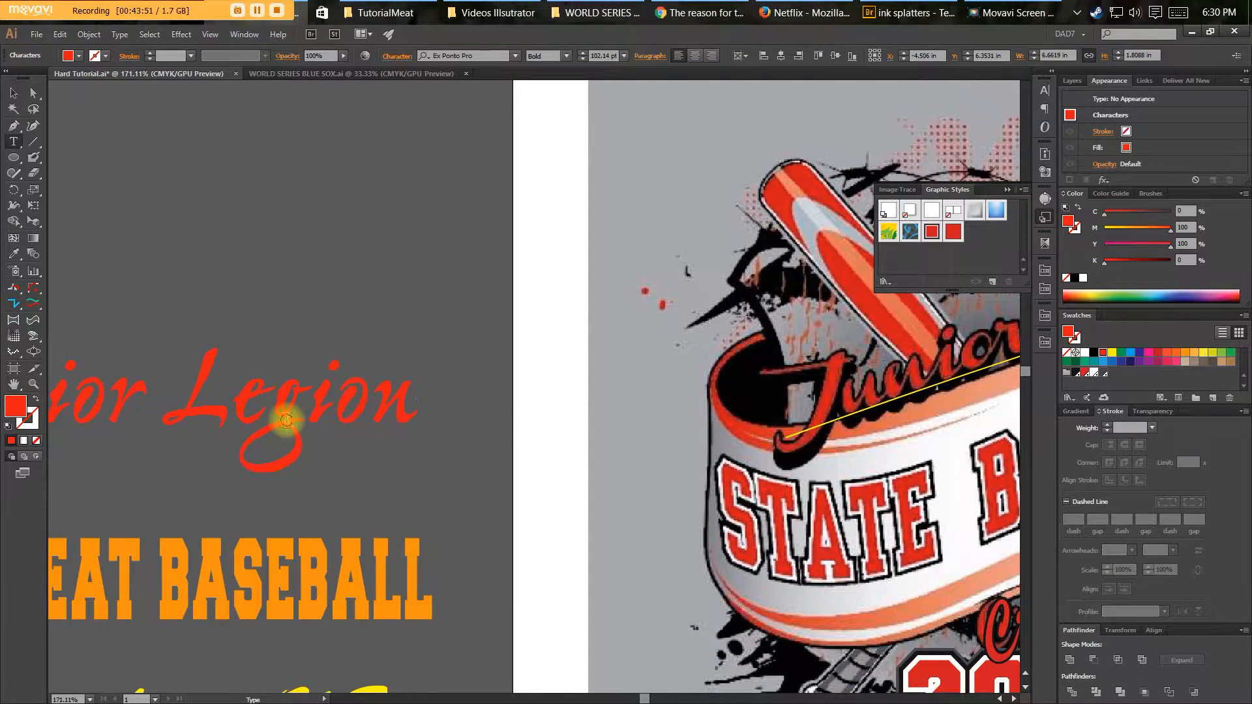
{"action": "double_click", "coordinate": [287, 424]}
{"action": "key", "text": "ctrl+a"}
{"action": "key", "text": "ctrl+c"}
{"action": "key", "text": "Escape"}
{"action": "key", "text": "space"}
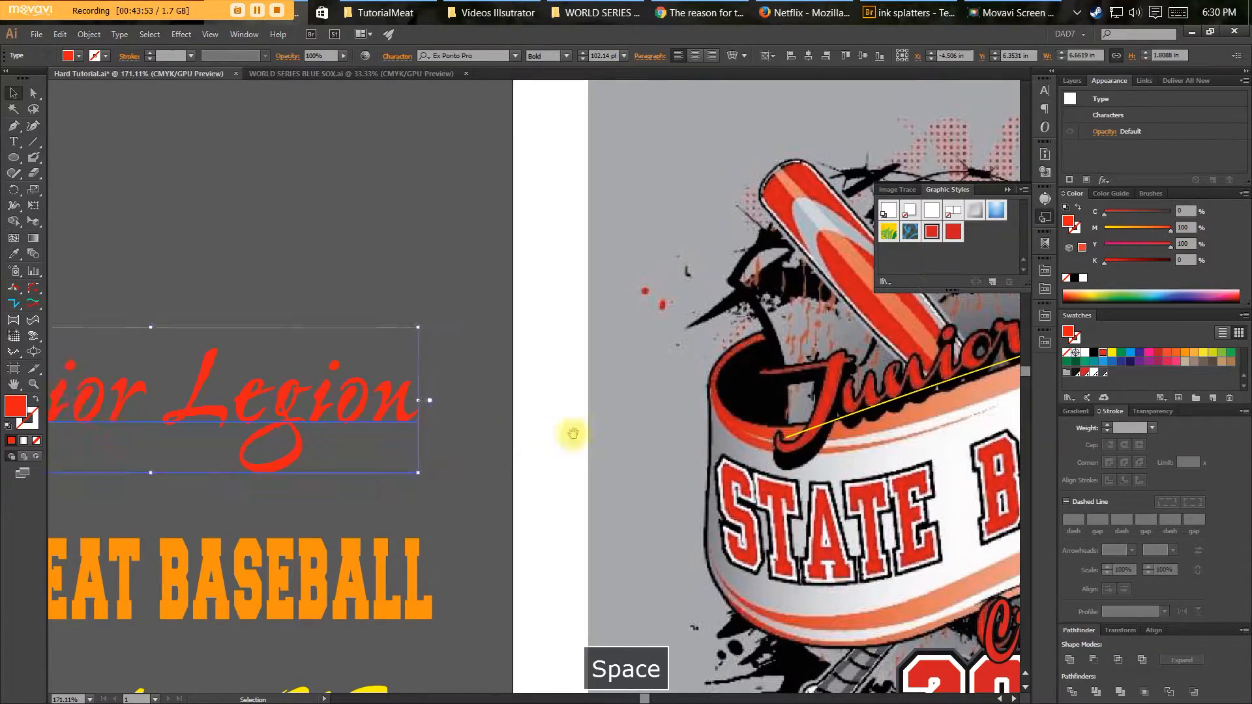
Paste the Junior Legion text onto the yellow curved path and apply the saved red-fill, black-stroke graphic style.
{"action": "left_click_drag", "start_coordinate": [890, 425], "coordinate": [420, 409]}
{"action": "left_click", "coordinate": [450, 369]}
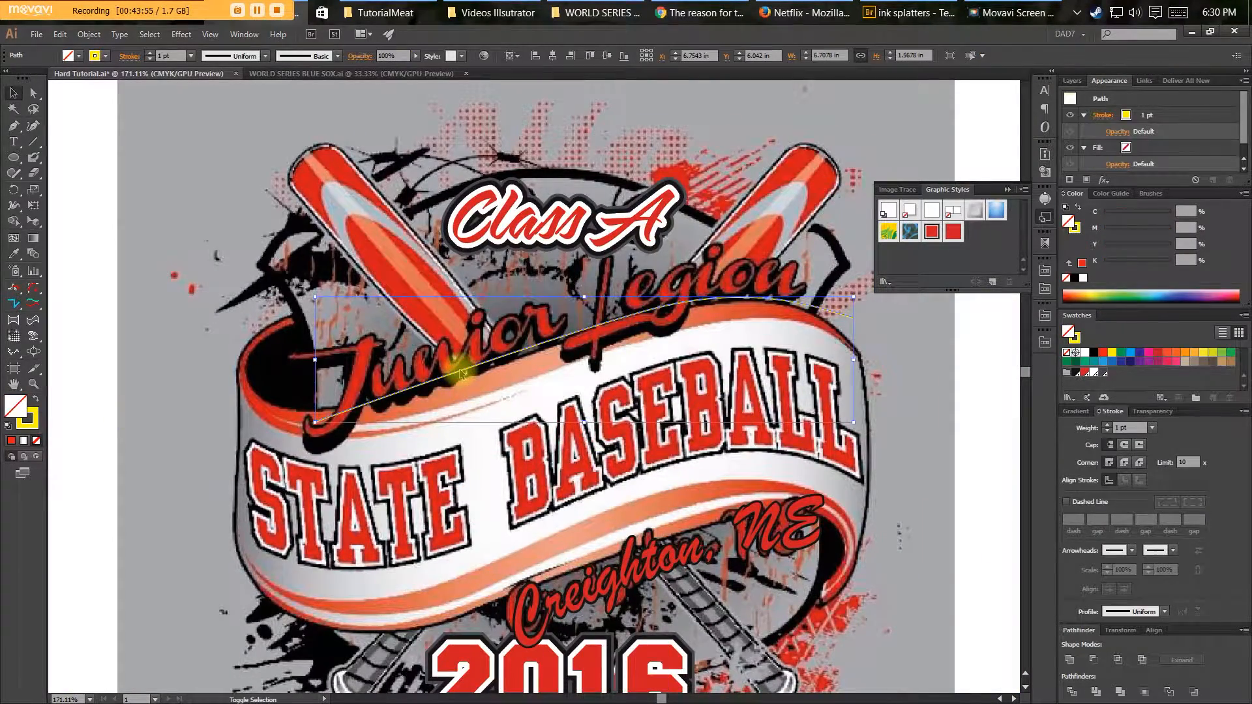
{"action": "key", "text": "shift+t"}
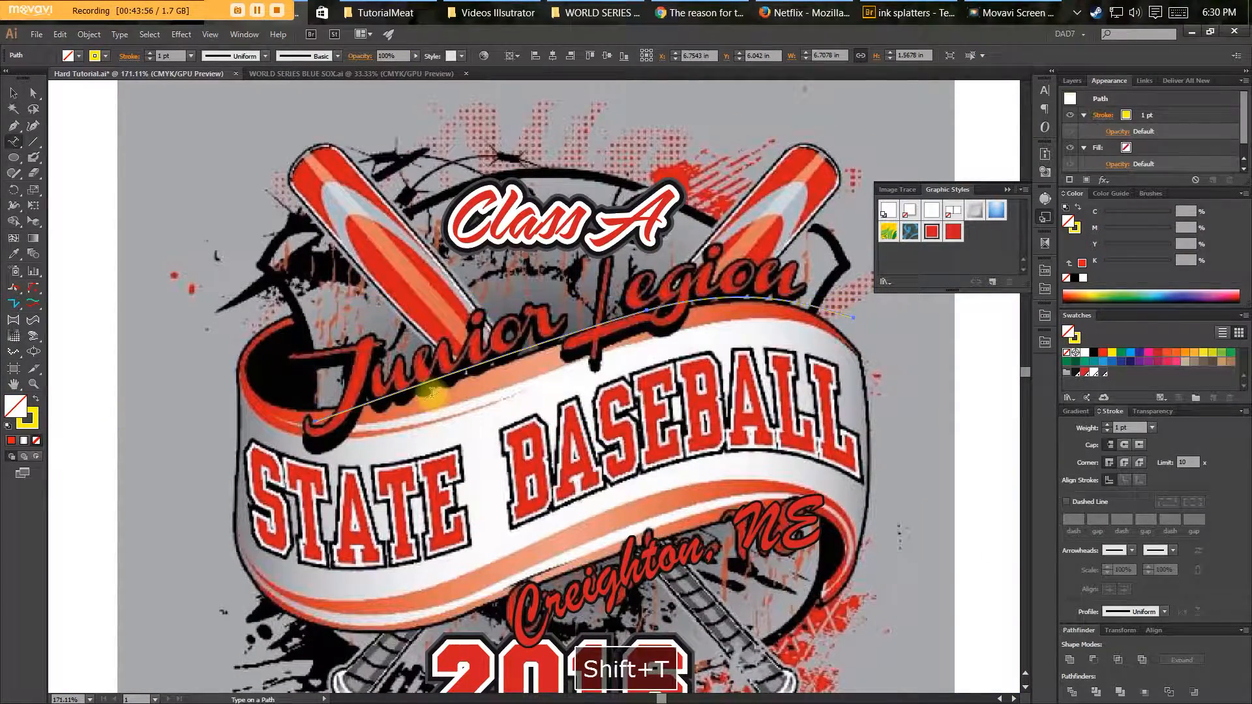
{"action": "left_click", "coordinate": [336, 412]}
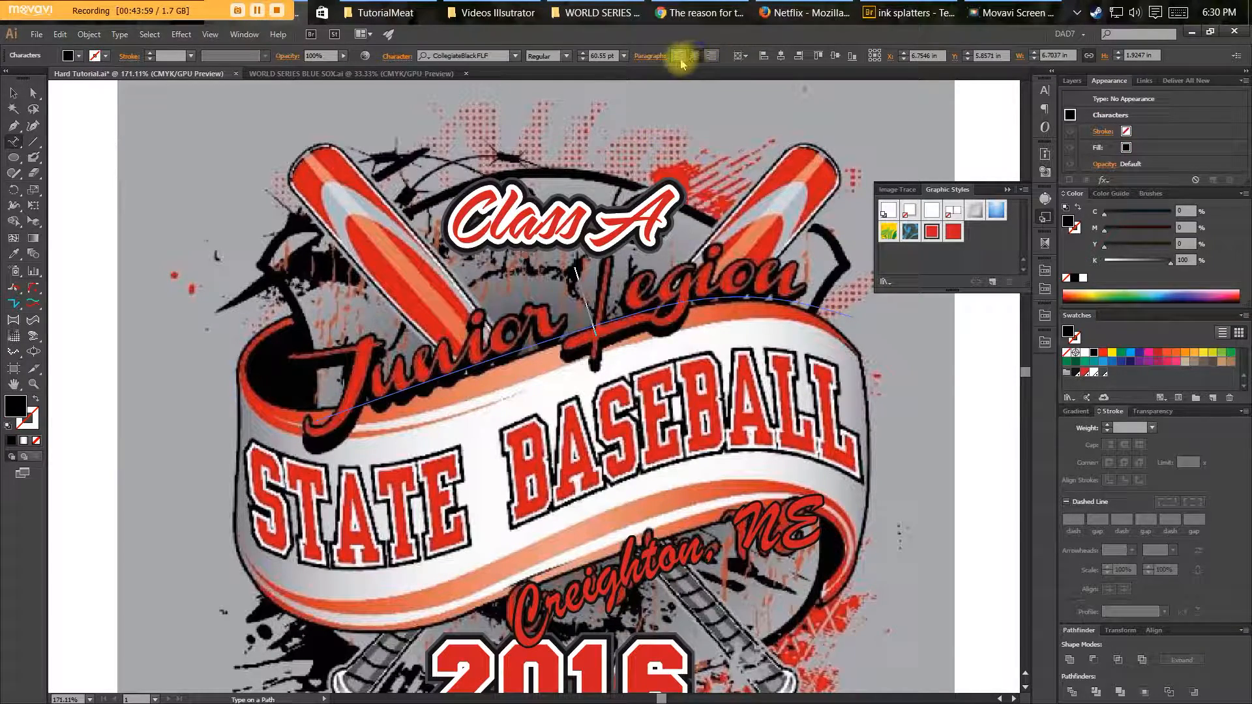
{"action": "key", "text": "ctrl+v"}
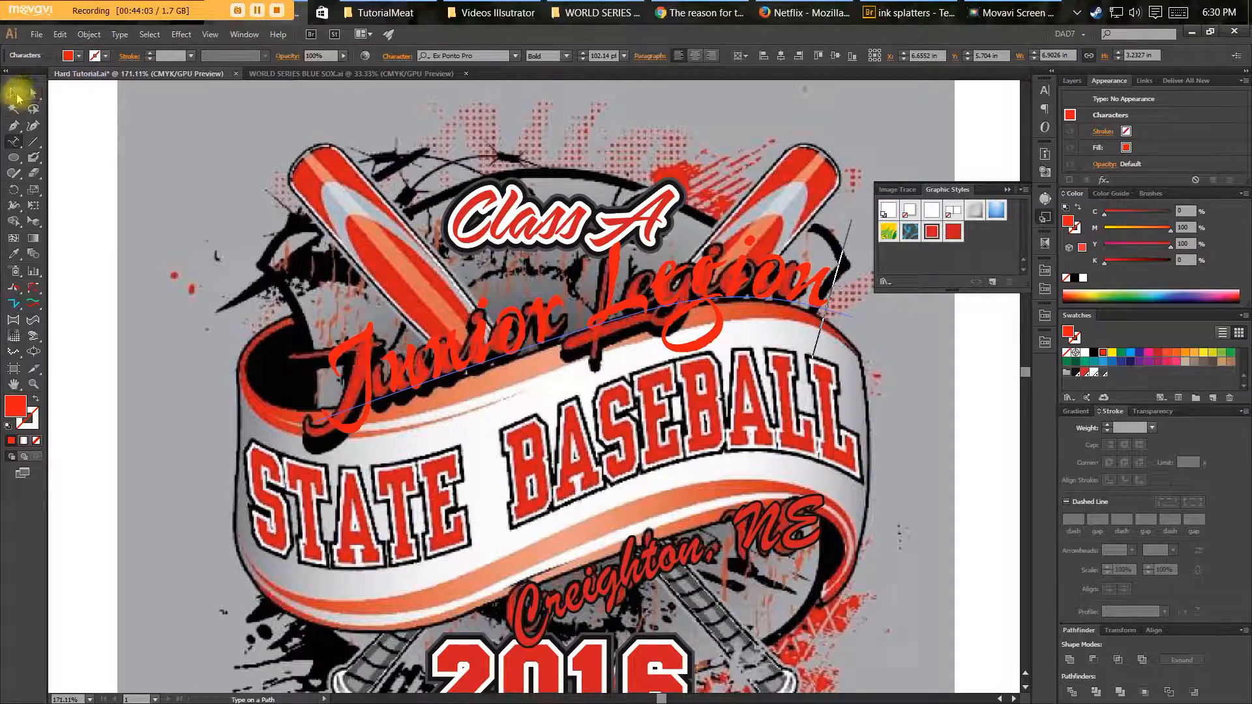
{"action": "left_click", "coordinate": [13, 94]}
{"action": "left_click", "coordinate": [952, 232]}
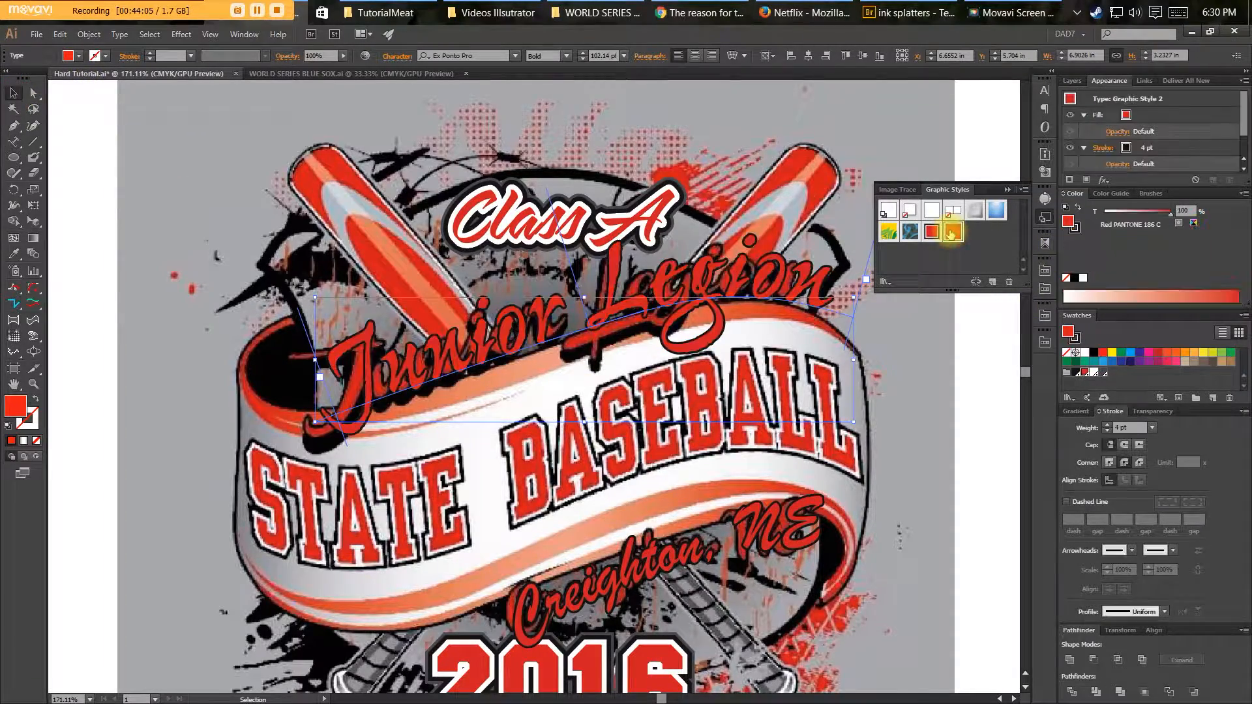
Increase the Junior Legion text's black stroke weight to 6 pt.
{"action": "left_click_drag", "start_coordinate": [663, 370], "coordinate": [805, 383]}
{"action": "left_click_drag", "start_coordinate": [674, 397], "coordinate": [492, 433]}
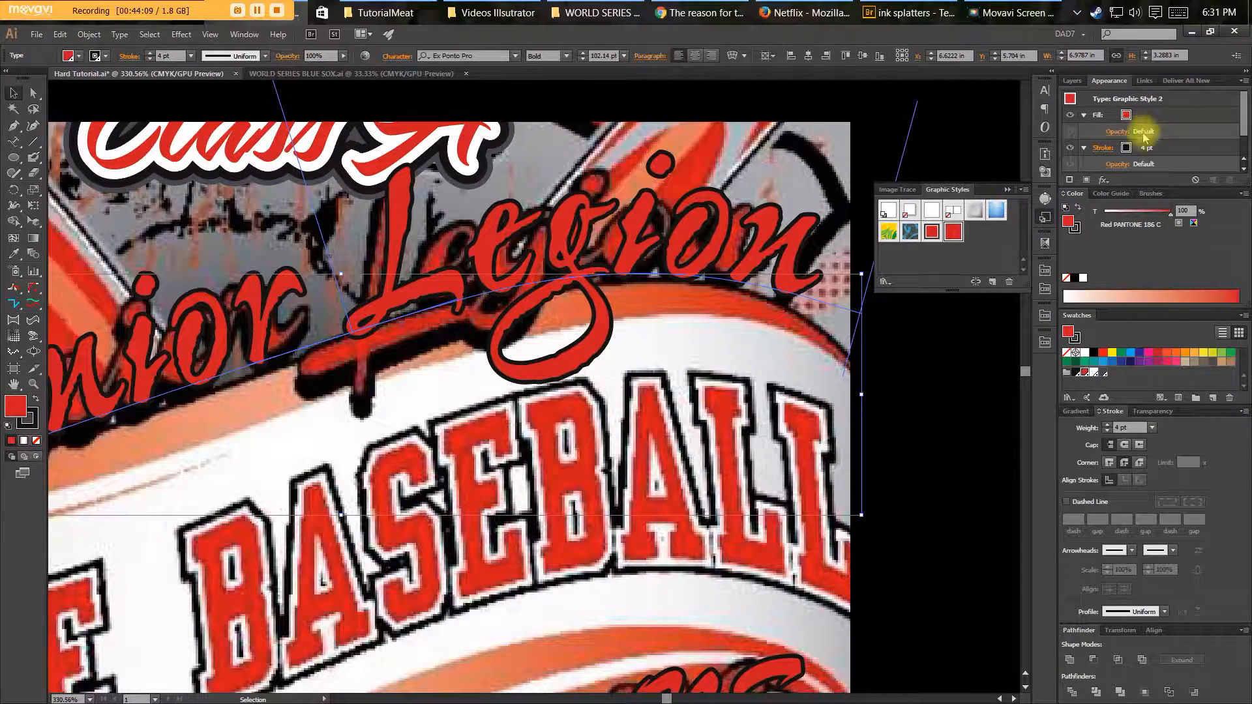
{"action": "left_click", "coordinate": [1159, 149]}
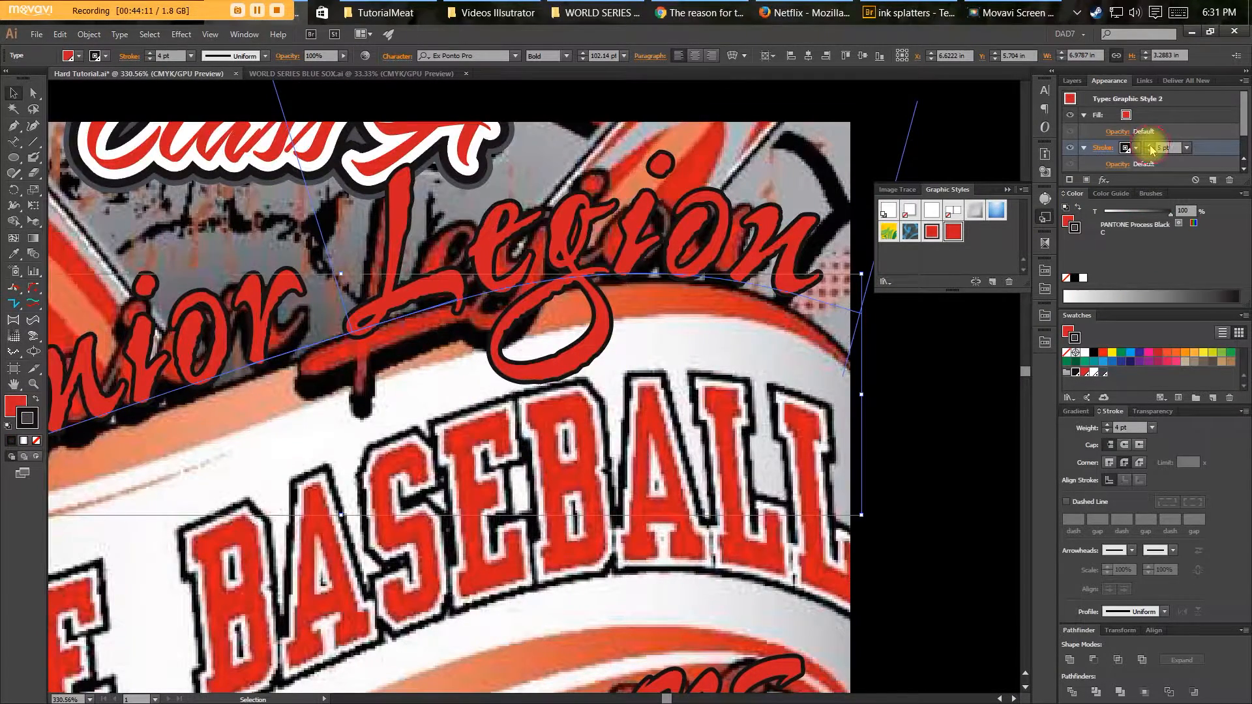
{"action": "left_click", "coordinate": [1150, 146]}
{"action": "left_click", "coordinate": [1149, 151]}
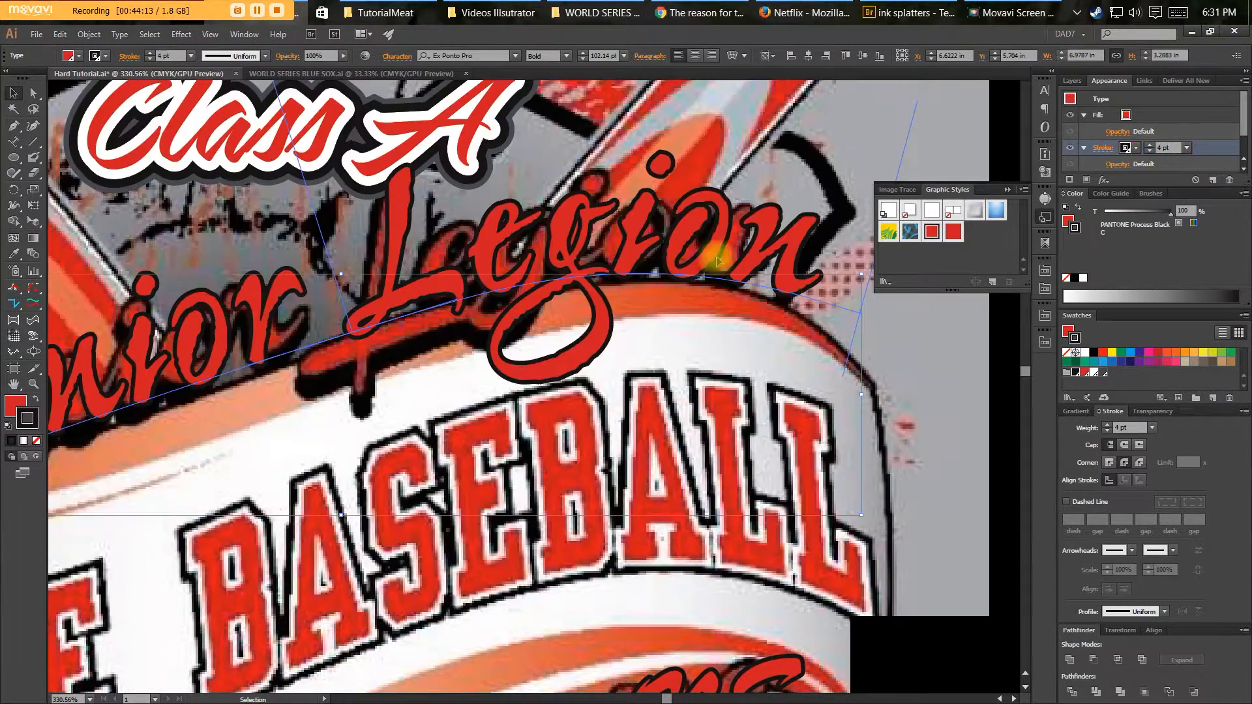
{"action": "left_click", "coordinate": [1151, 146]}
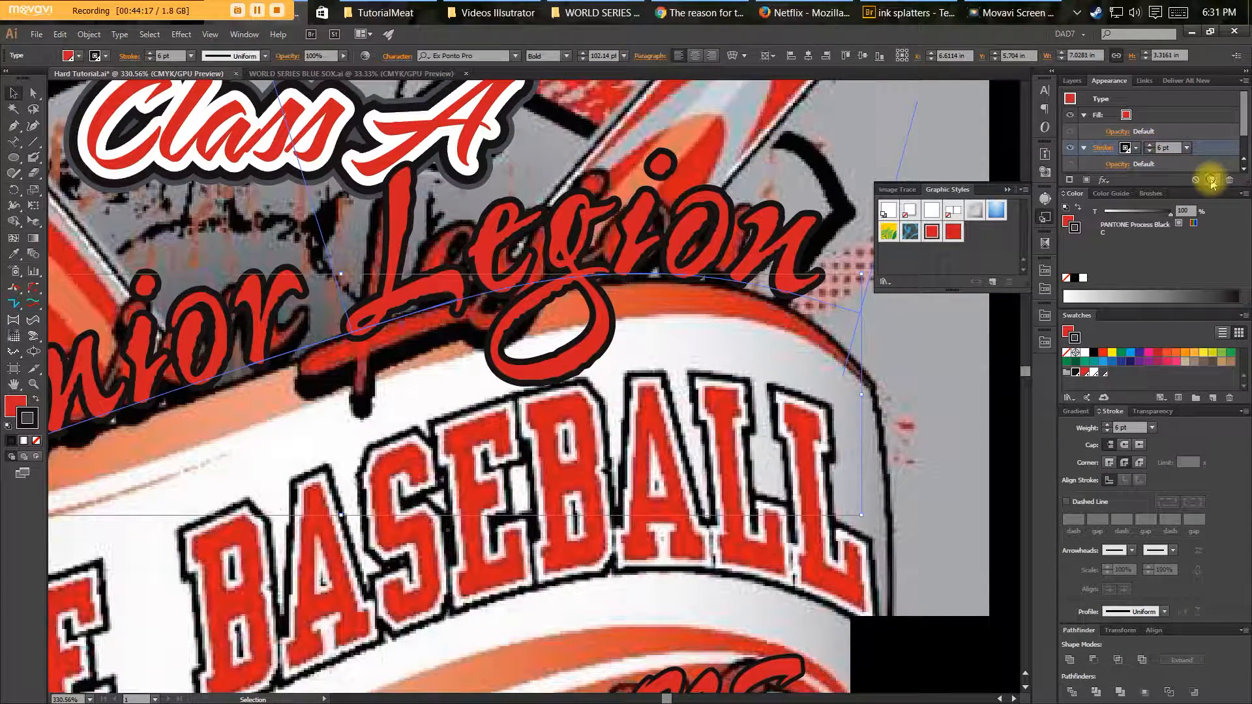
Duplicate the Junior Legion text's black stroke and offset the lower one with a Transform effect of -0.0833 in horizontally and 0.0556 in vertically.
{"action": "left_click", "coordinate": [1243, 169]}
{"action": "left_click", "coordinate": [1244, 170]}
{"action": "left_click", "coordinate": [1177, 154]}
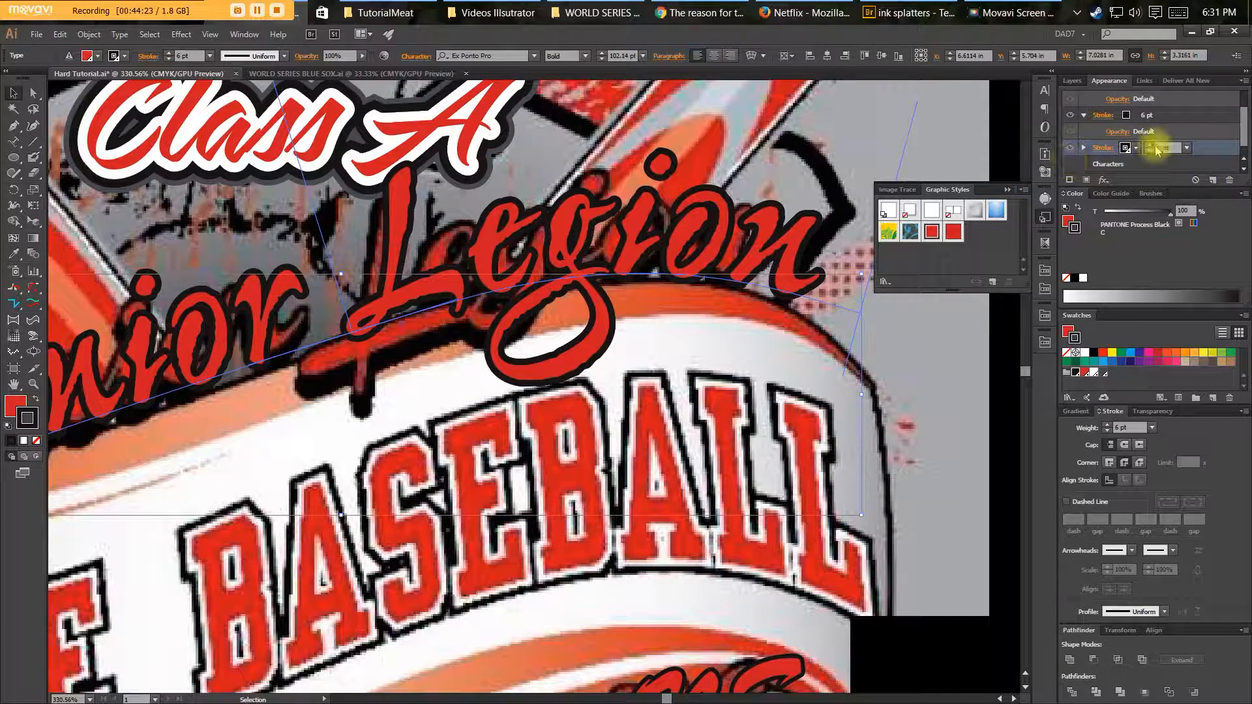
{"action": "left_click", "coordinate": [1103, 180]}
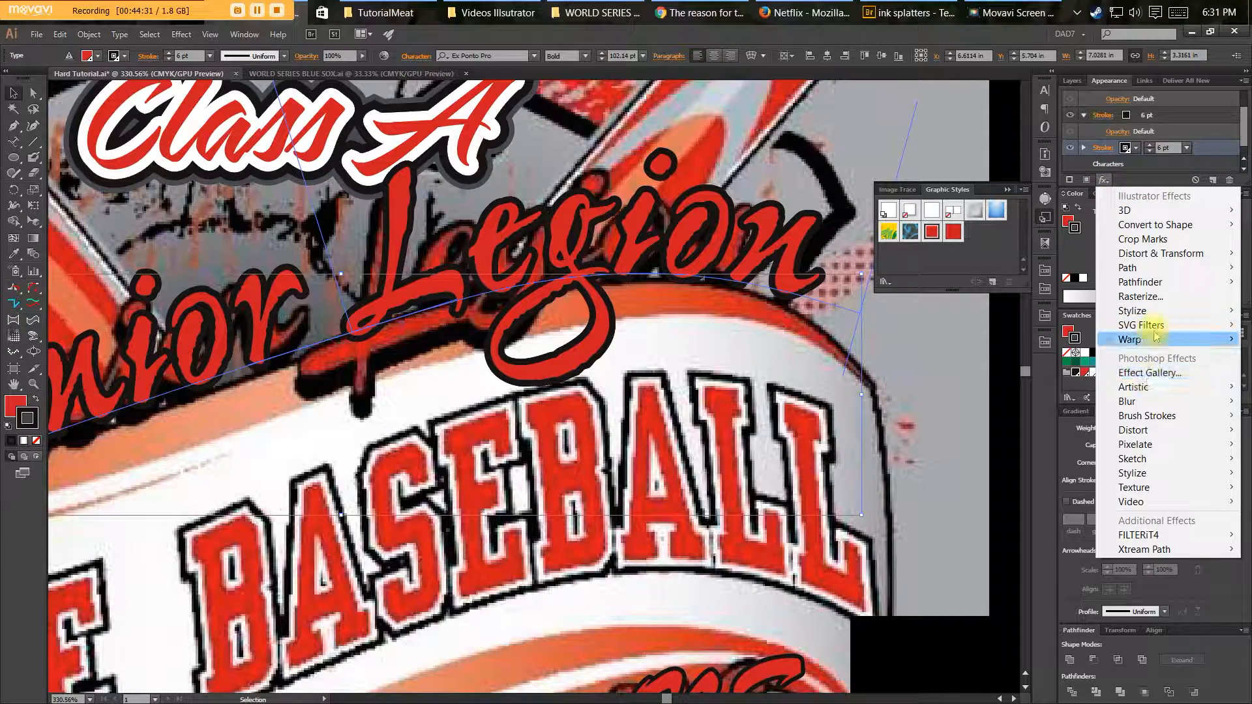
{"action": "mouse_move", "coordinate": [1158, 257]}
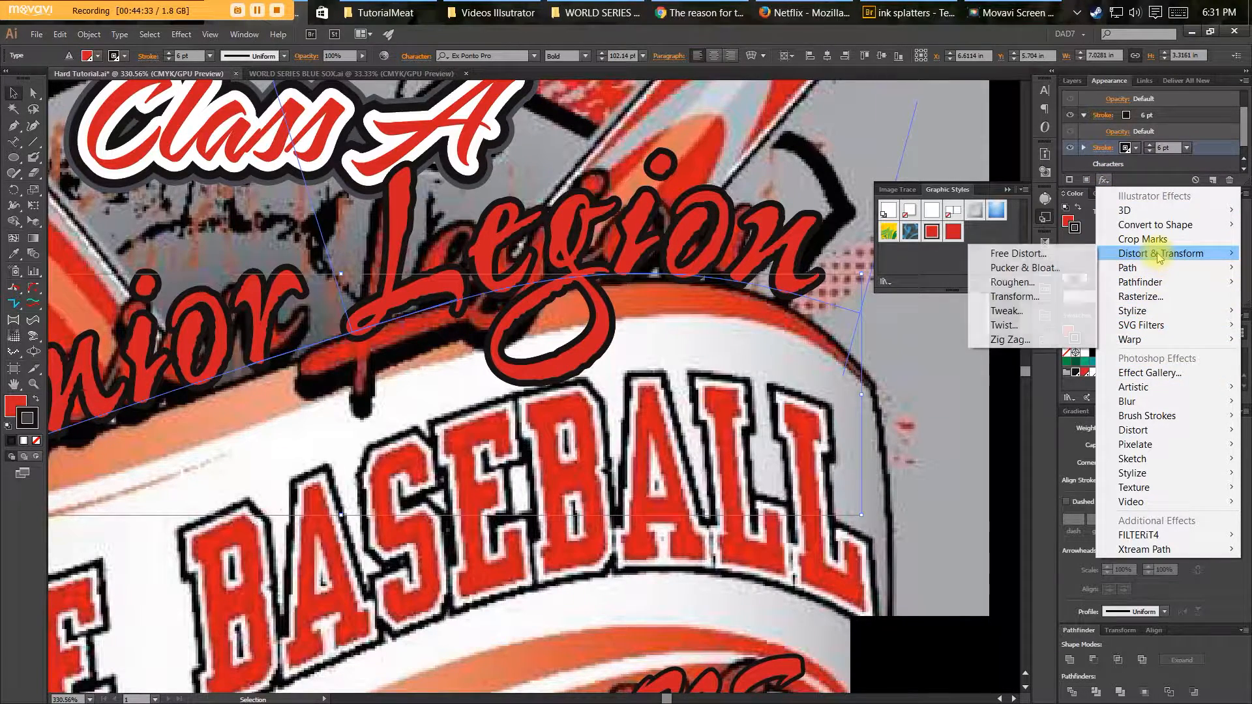
{"action": "left_click", "coordinate": [1030, 297]}
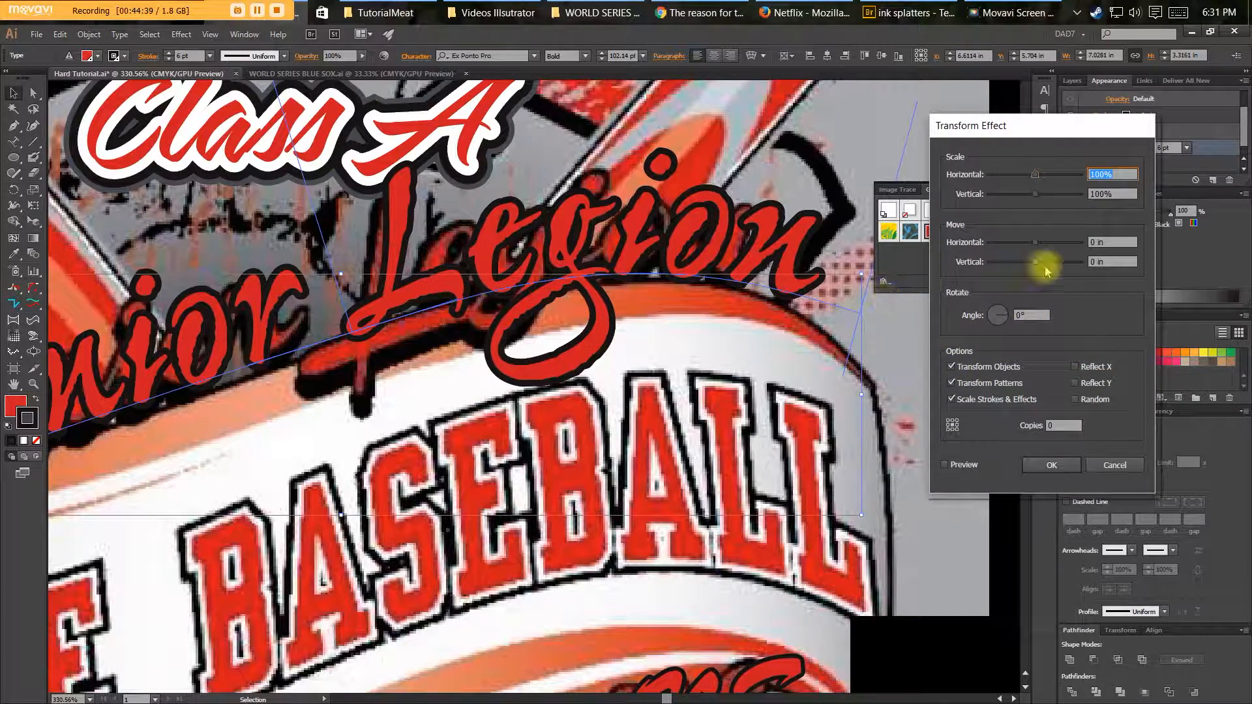
{"action": "left_click", "coordinate": [945, 465]}
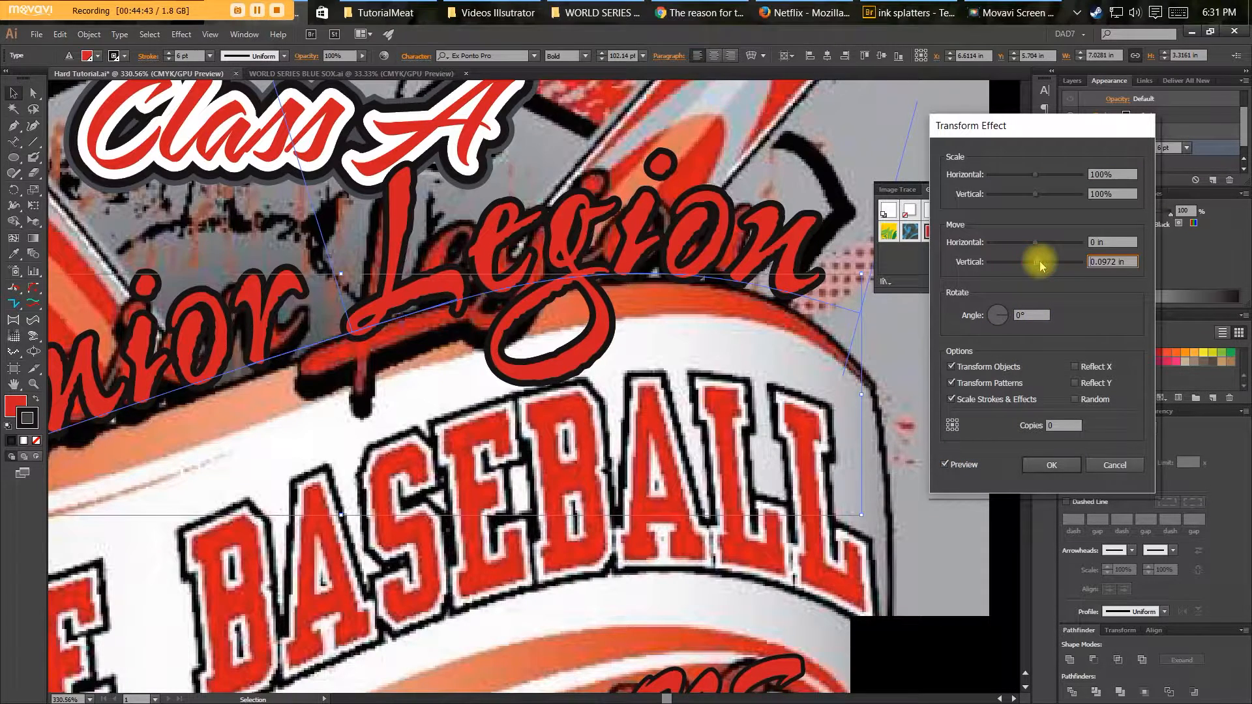
{"action": "left_click_drag", "start_coordinate": [1035, 262], "coordinate": [1039, 261]}
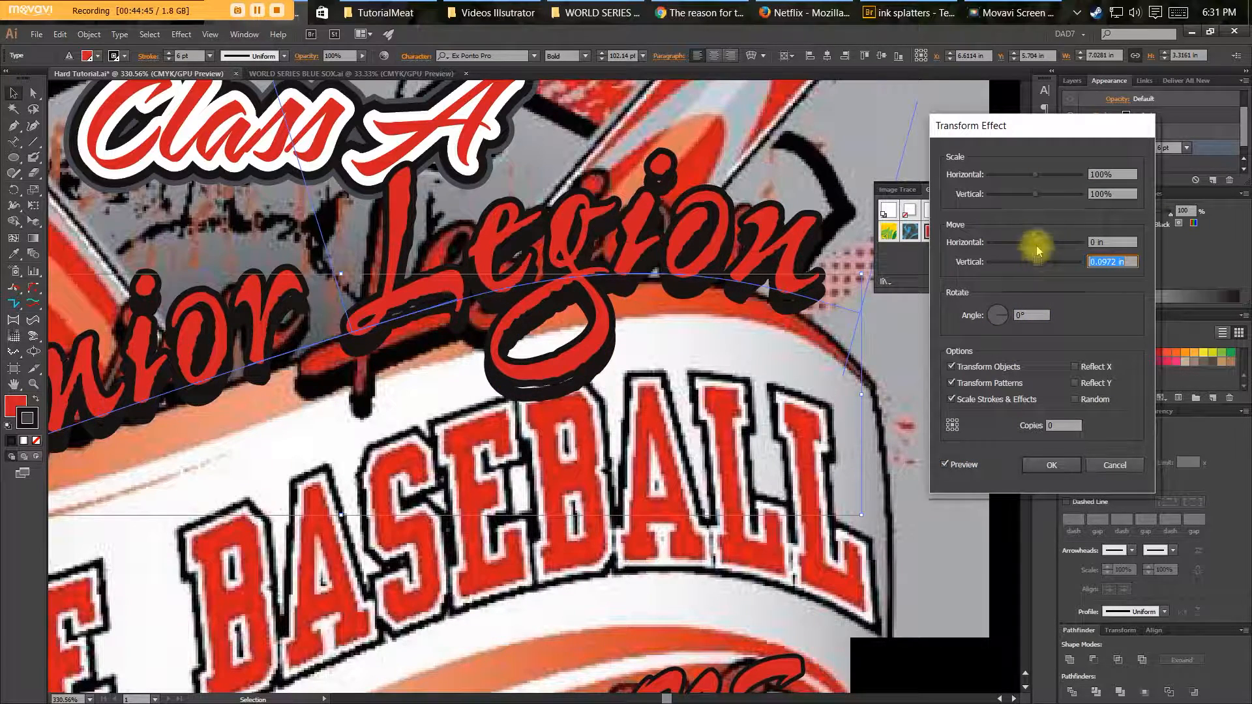
{"action": "left_click_drag", "start_coordinate": [1031, 248], "coordinate": [1037, 243]}
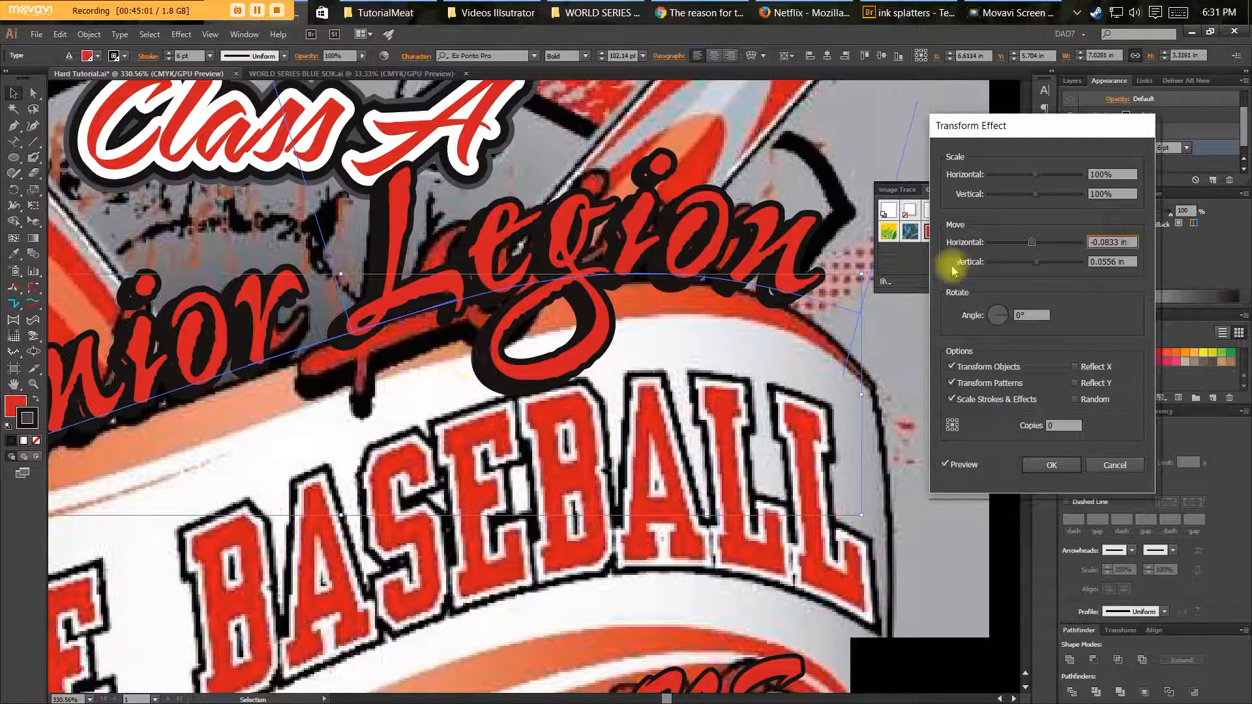
{"action": "left_click", "coordinate": [1044, 467]}
{"action": "key", "text": "ctrl+minus"}
{"action": "key", "text": "space"}
{"action": "left_click_drag", "start_coordinate": [480, 404], "coordinate": [547, 393]}
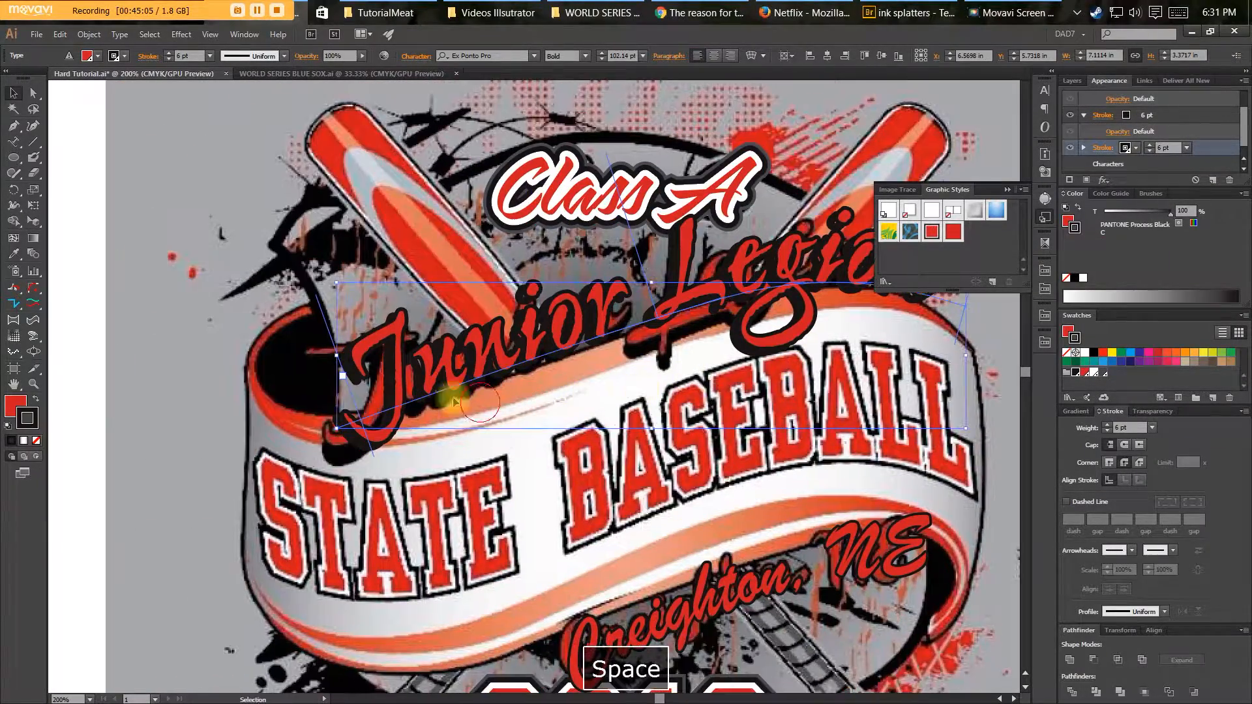
{"action": "double_click", "coordinate": [490, 370]}
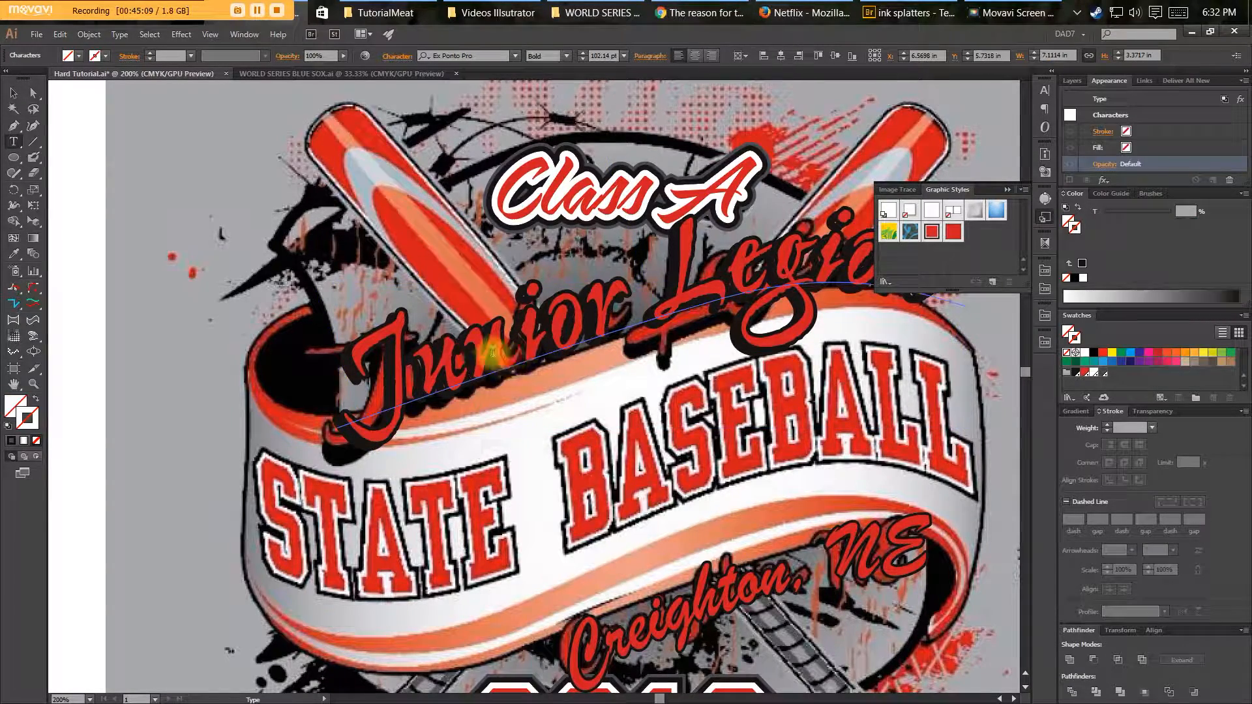
{"action": "left_click_drag", "start_coordinate": [515, 346], "coordinate": [472, 354]}
{"action": "key", "text": "Escape"}
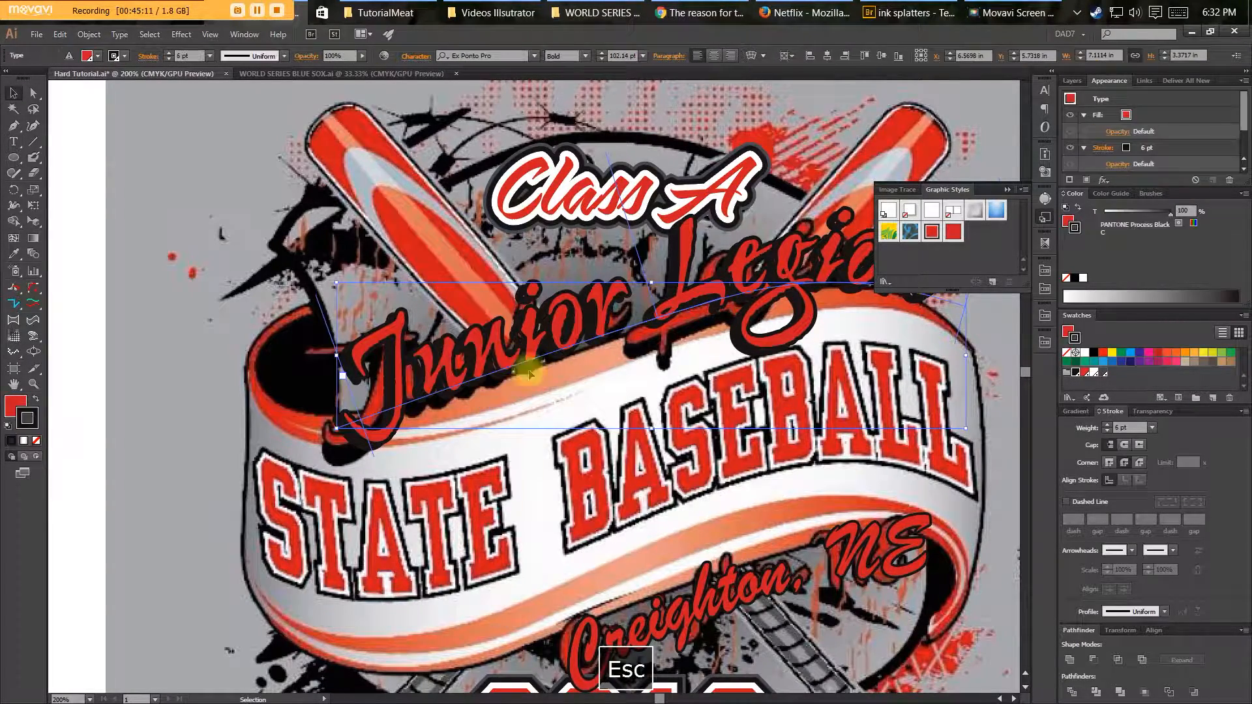
{"action": "key", "text": "space"}
{"action": "left_click_drag", "start_coordinate": [620, 372], "coordinate": [427, 378]}
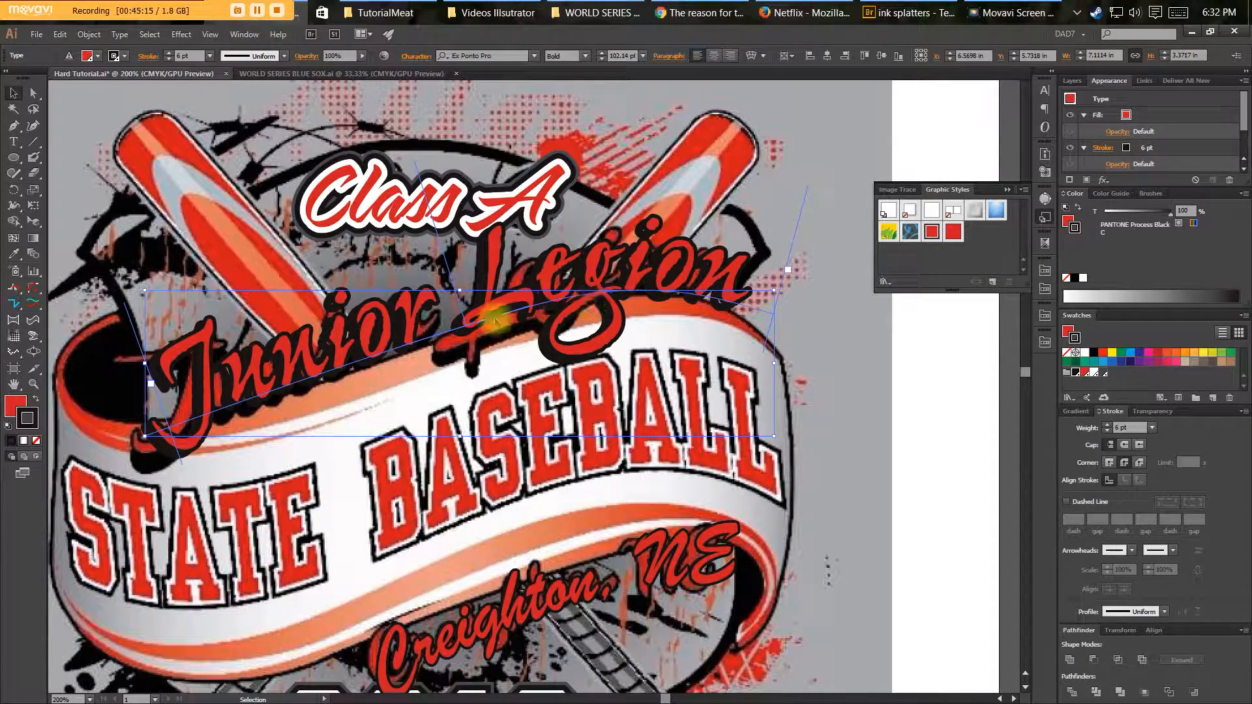
{"action": "left_click", "coordinate": [1023, 190]}
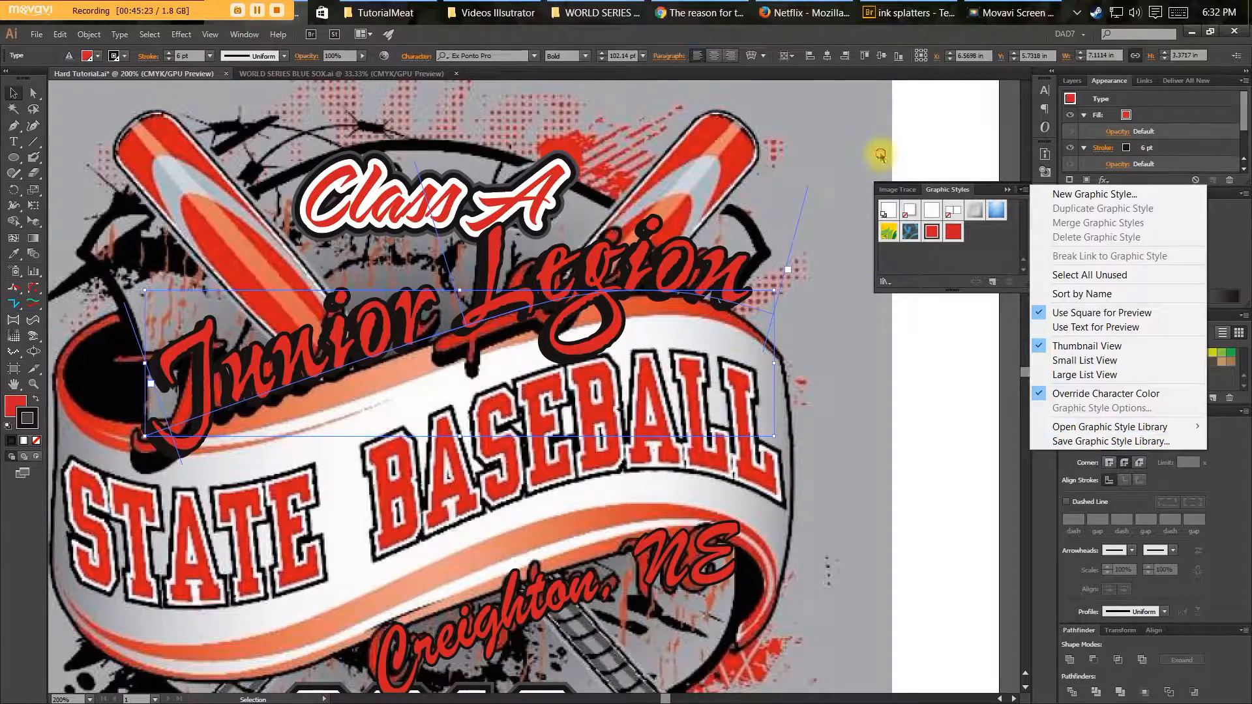
{"action": "left_click", "coordinate": [848, 170]}
Bring the Class A text to the front of the artwork.
{"action": "key", "text": "space"}
{"action": "left_click_drag", "start_coordinate": [498, 206], "coordinate": [593, 269]}
{"action": "key", "text": "v"}
{"action": "left_click", "coordinate": [590, 261]}
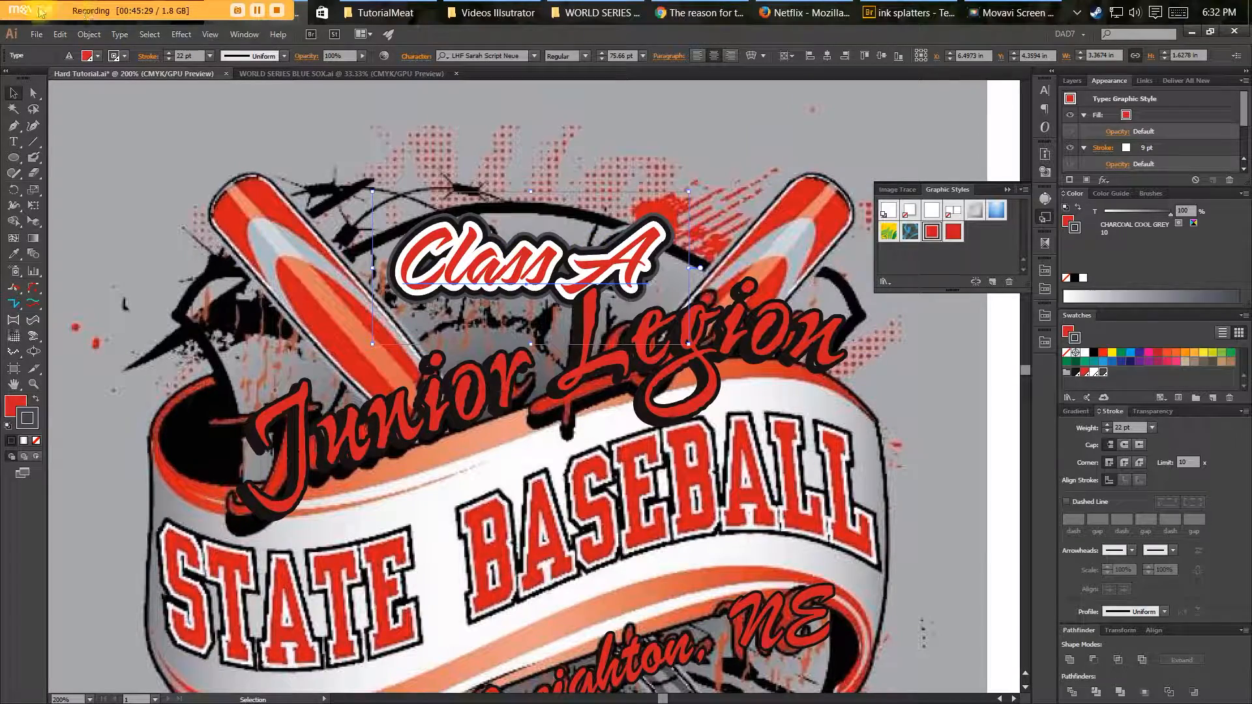
{"action": "left_click", "coordinate": [89, 34]}
{"action": "mouse_move", "coordinate": [167, 64]}
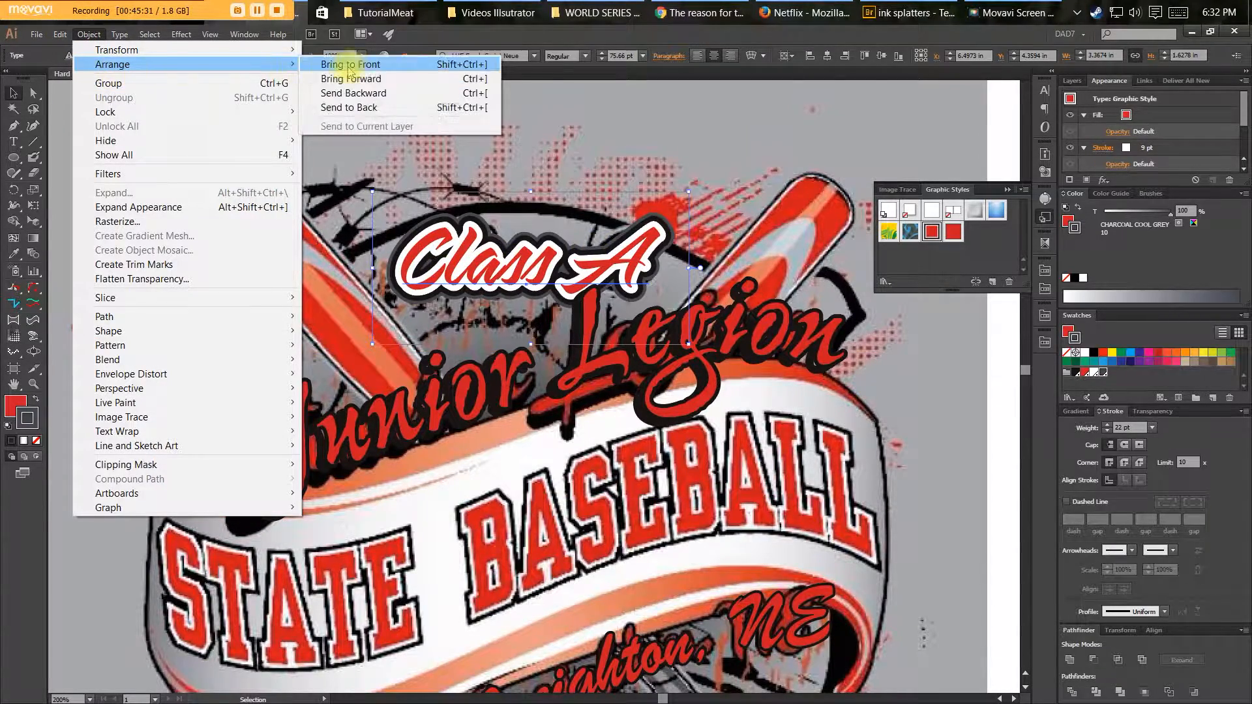
{"action": "left_click", "coordinate": [385, 65]}
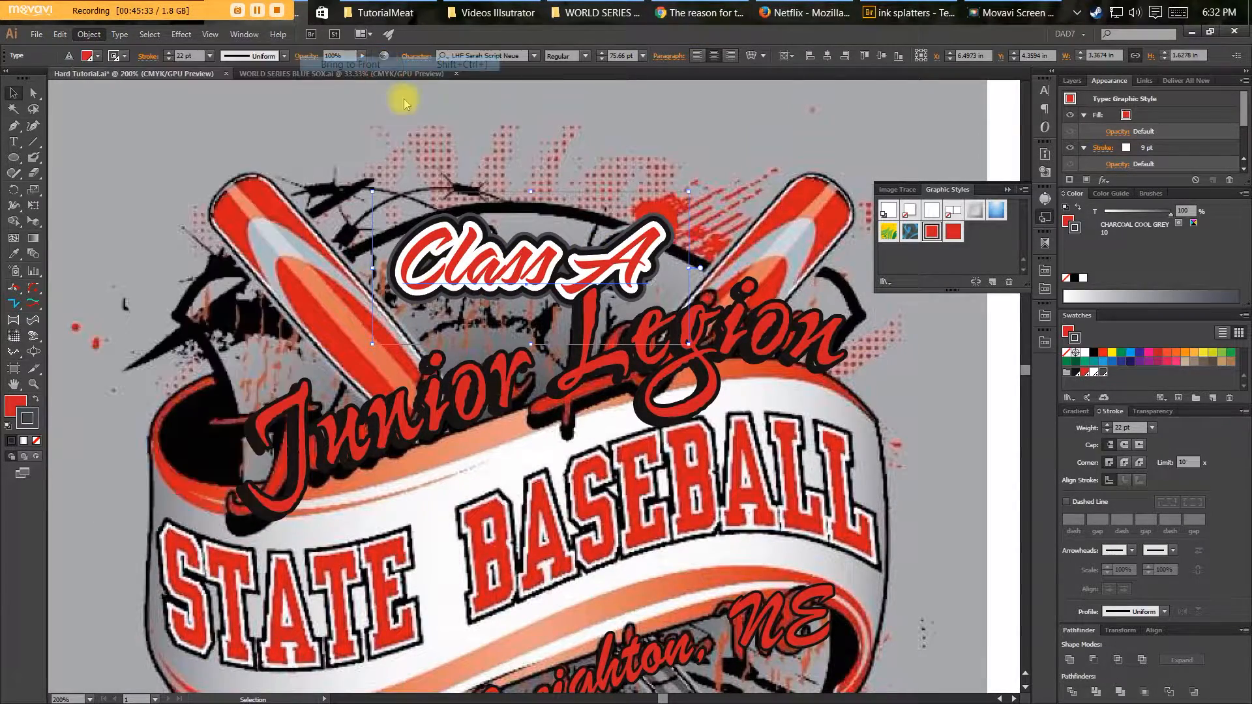
Scale the Class A text down slightly over the reference lettering.
{"action": "left_click", "coordinate": [622, 147]}
{"action": "key", "text": "v"}
{"action": "left_click_drag", "start_coordinate": [606, 316], "coordinate": [597, 297]}
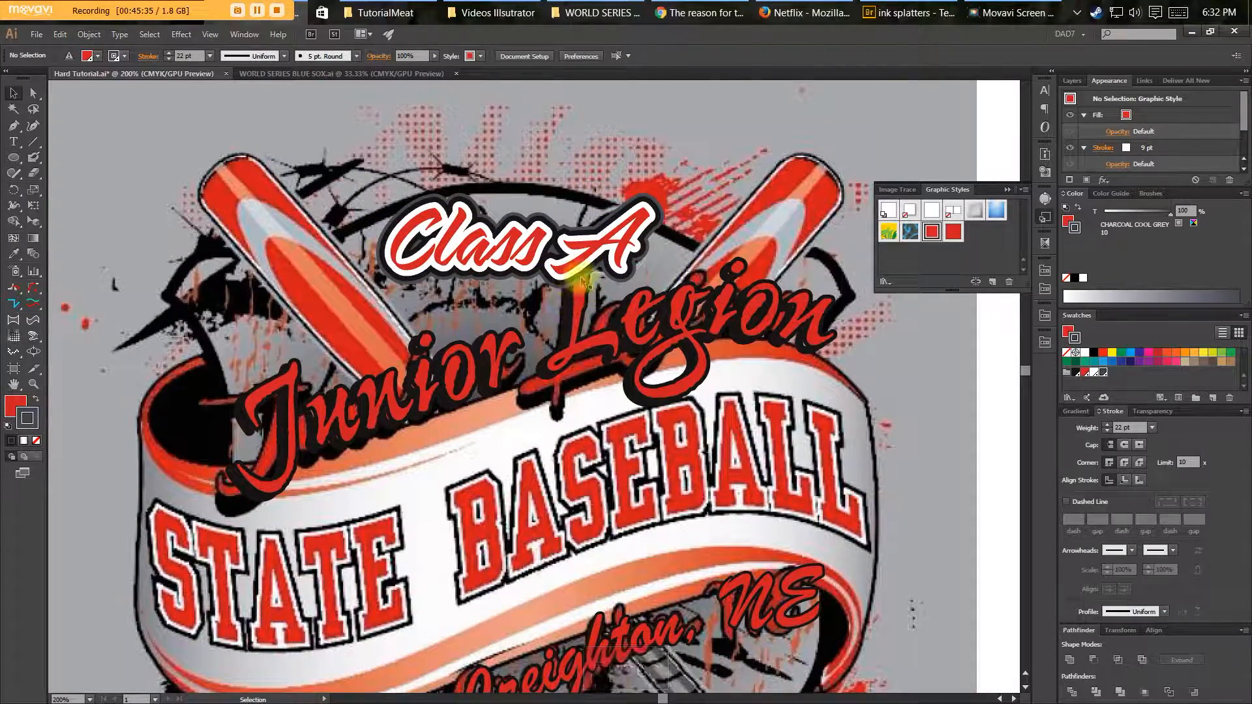
{"action": "left_click", "coordinate": [658, 266]}
{"action": "mouse_move", "coordinate": [677, 248]}
{"action": "left_mouse_down"}
{"action": "mouse_move", "coordinate": [605, 248]}
{"action": "mouse_move", "coordinate": [601, 236]}
{"action": "mouse_move", "coordinate": [649, 235]}
{"action": "mouse_move", "coordinate": [681, 217]}
{"action": "left_mouse_up"}
{"action": "key", "text": "v"}
{"action": "key", "text": "v"}
{"action": "left_click", "coordinate": [688, 197]}
Draw a wavy Pen path along the base of the State Baseball lettering, with no fill and a cyan stroke.
{"action": "key", "text": "ctrl+minus"}
{"action": "left_click_drag", "start_coordinate": [542, 283], "coordinate": [560, 243]}
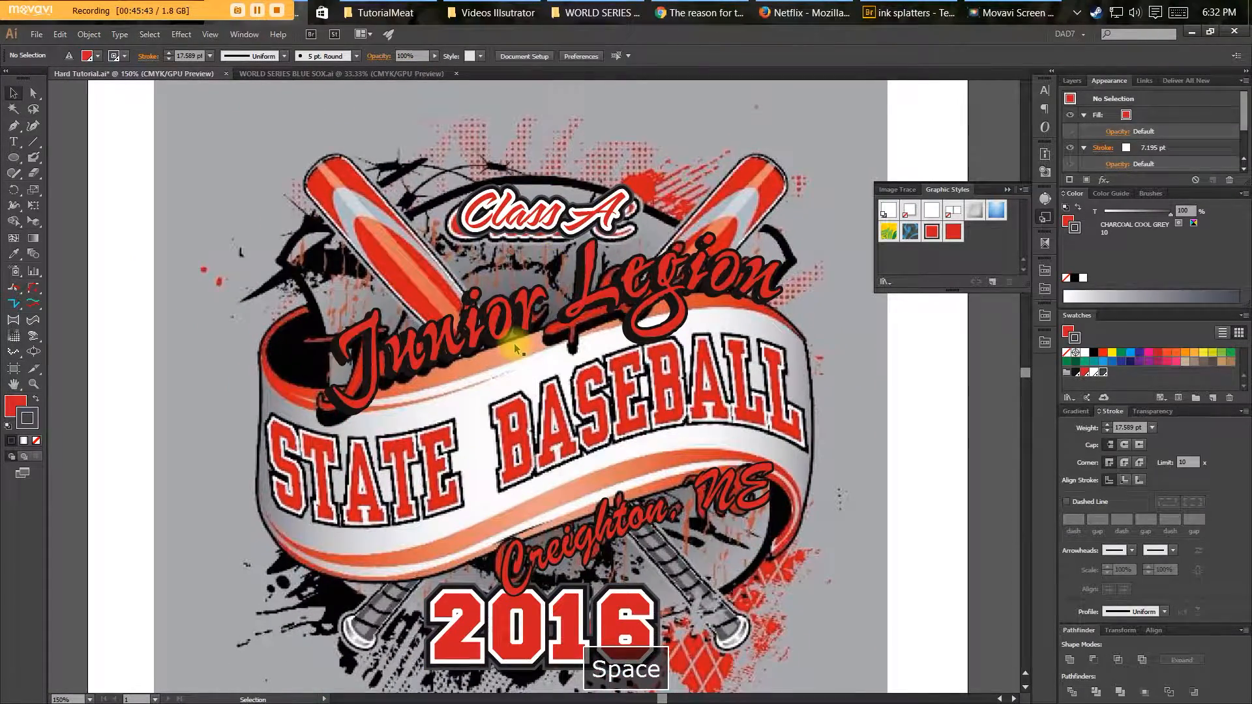
{"action": "left_click_drag", "start_coordinate": [369, 539], "coordinate": [425, 445]}
{"action": "left_click_drag", "start_coordinate": [352, 565], "coordinate": [623, 559]}
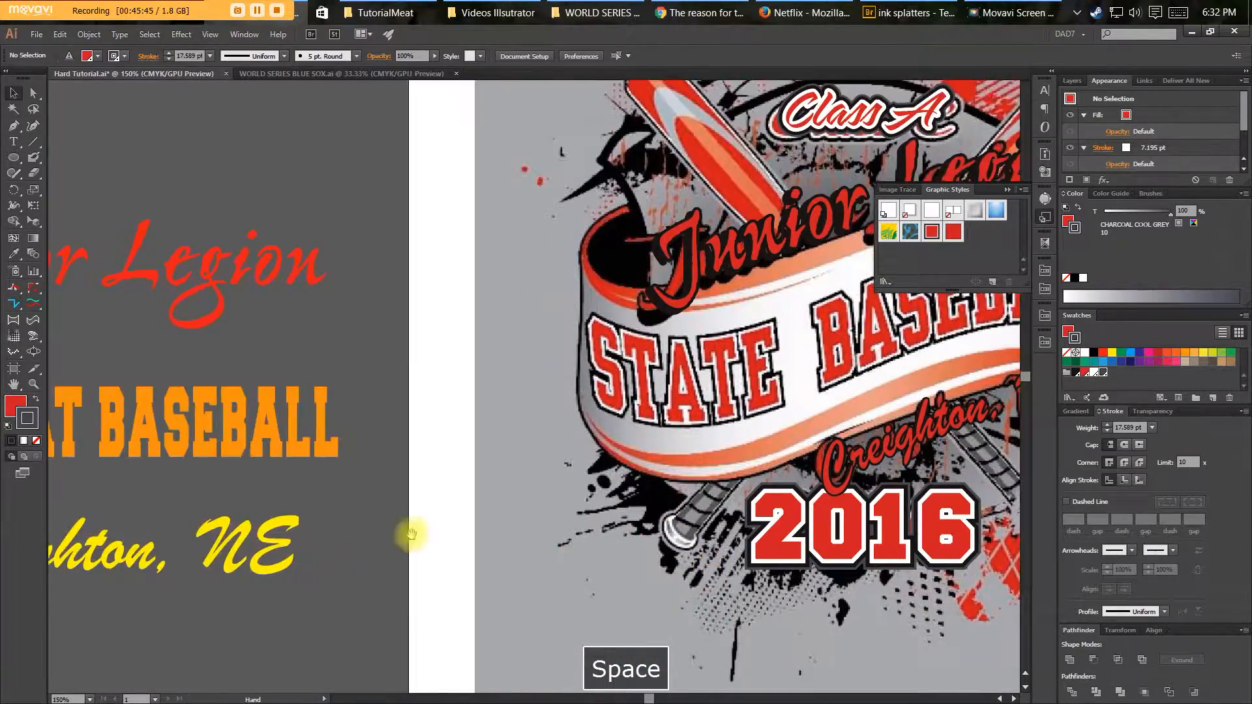
{"action": "left_click_drag", "start_coordinate": [410, 534], "coordinate": [686, 537]}
{"action": "left_click_drag", "start_coordinate": [498, 515], "coordinate": [319, 524]}
{"action": "left_click_drag", "start_coordinate": [539, 530], "coordinate": [410, 534]}
{"action": "left_click_drag", "start_coordinate": [659, 534], "coordinate": [363, 541]}
{"action": "key", "text": "p"}
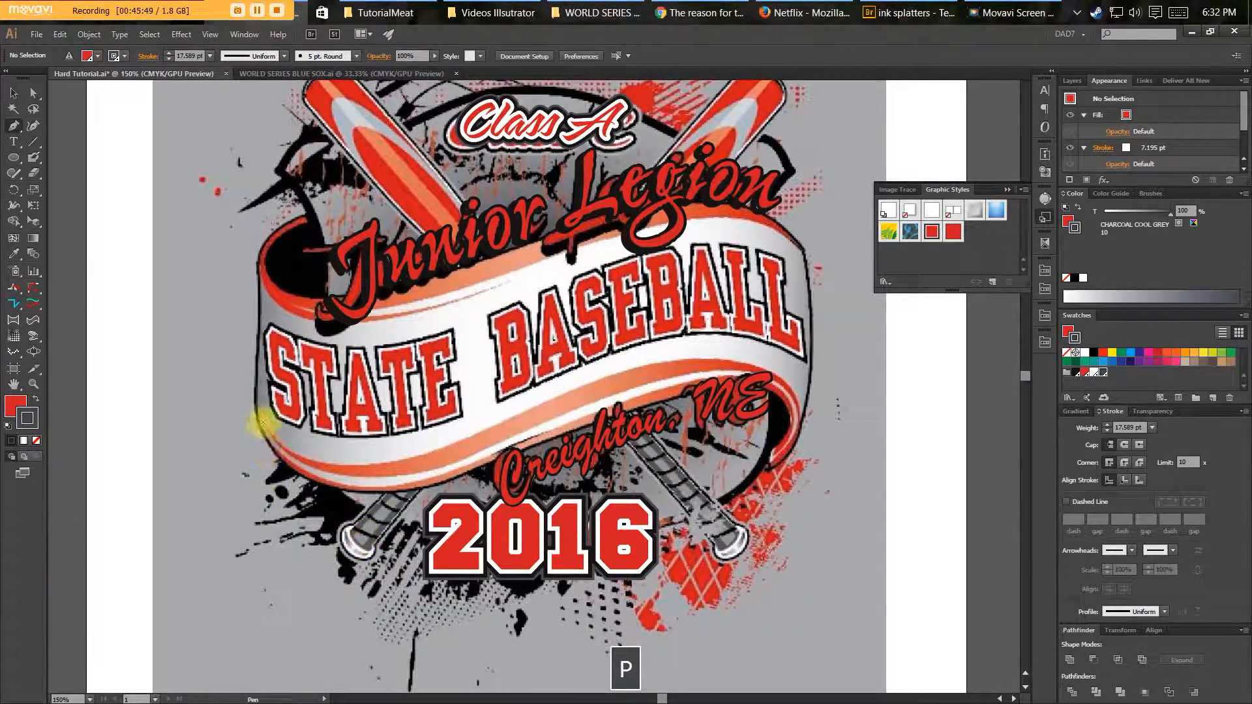
{"action": "left_click", "coordinate": [248, 404]}
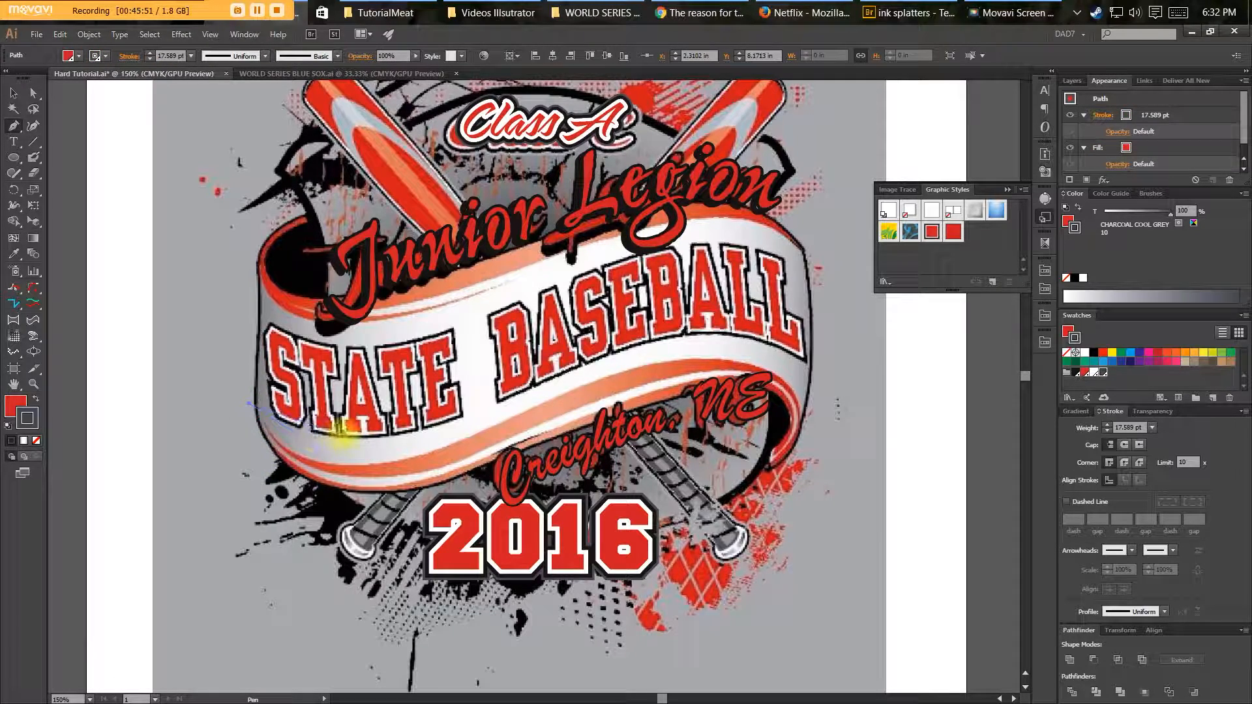
{"action": "left_click_drag", "start_coordinate": [373, 437], "coordinate": [462, 440]}
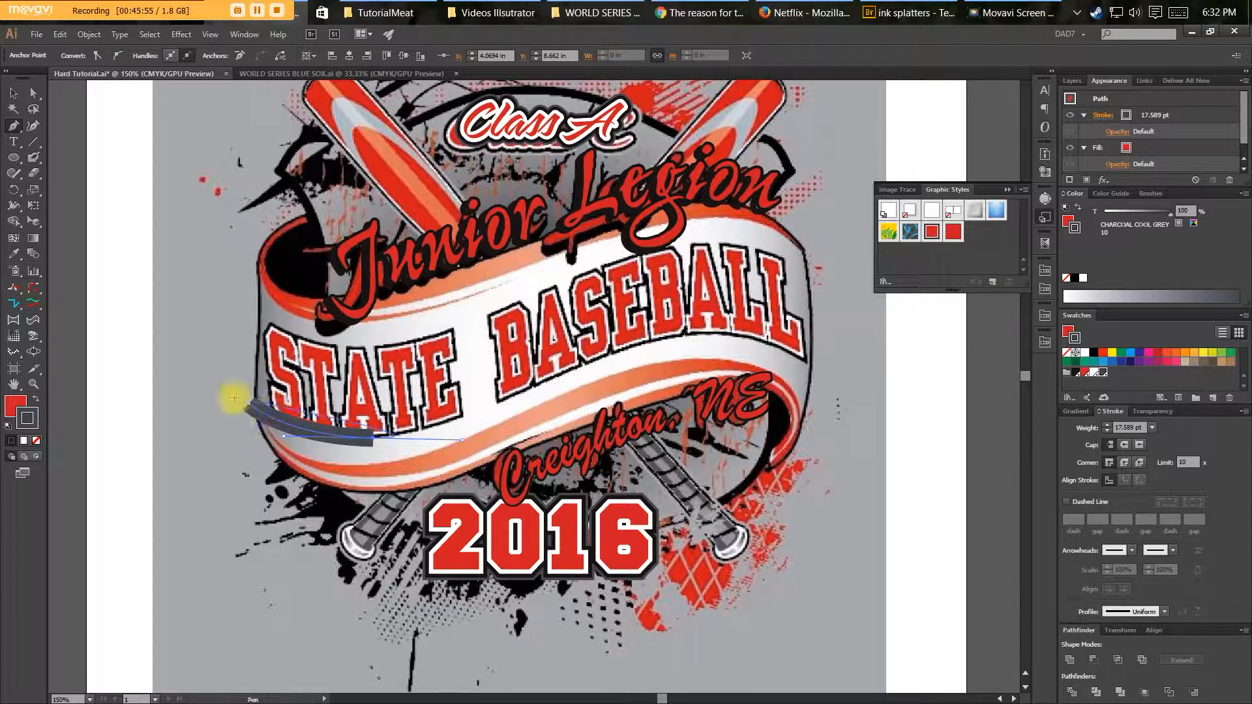
{"action": "left_click", "coordinate": [1195, 179]}
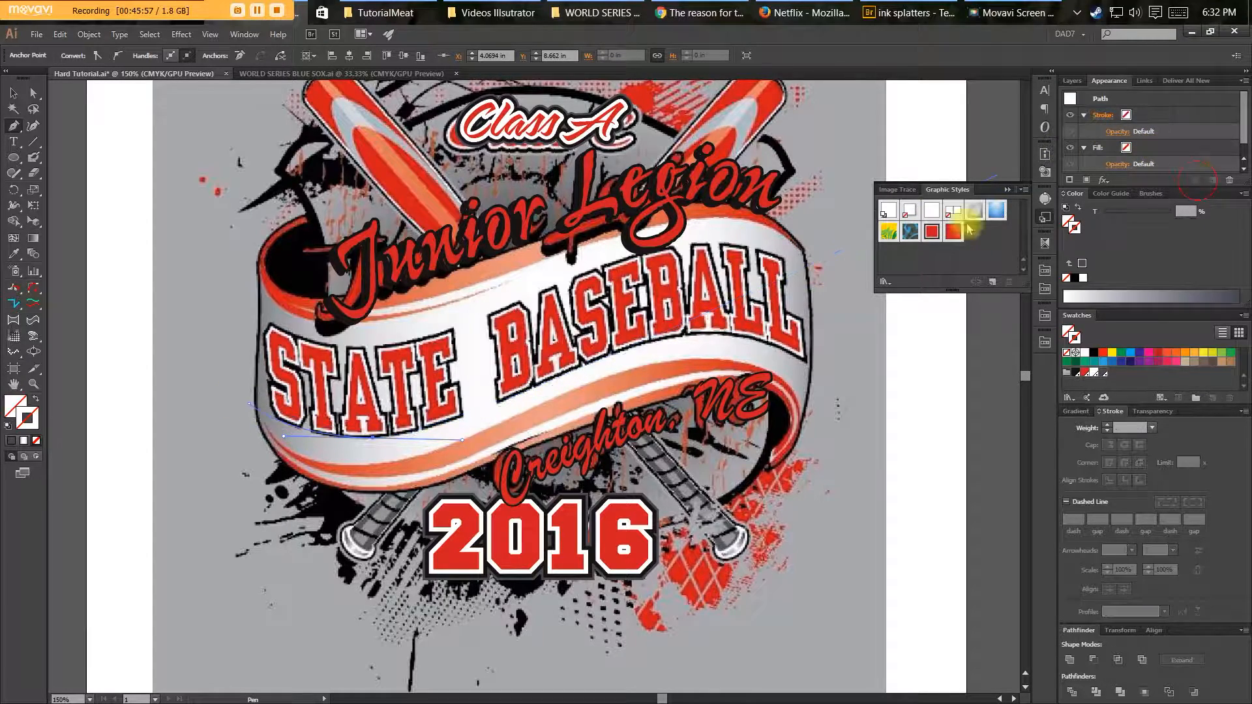
{"action": "left_click", "coordinate": [707, 324]}
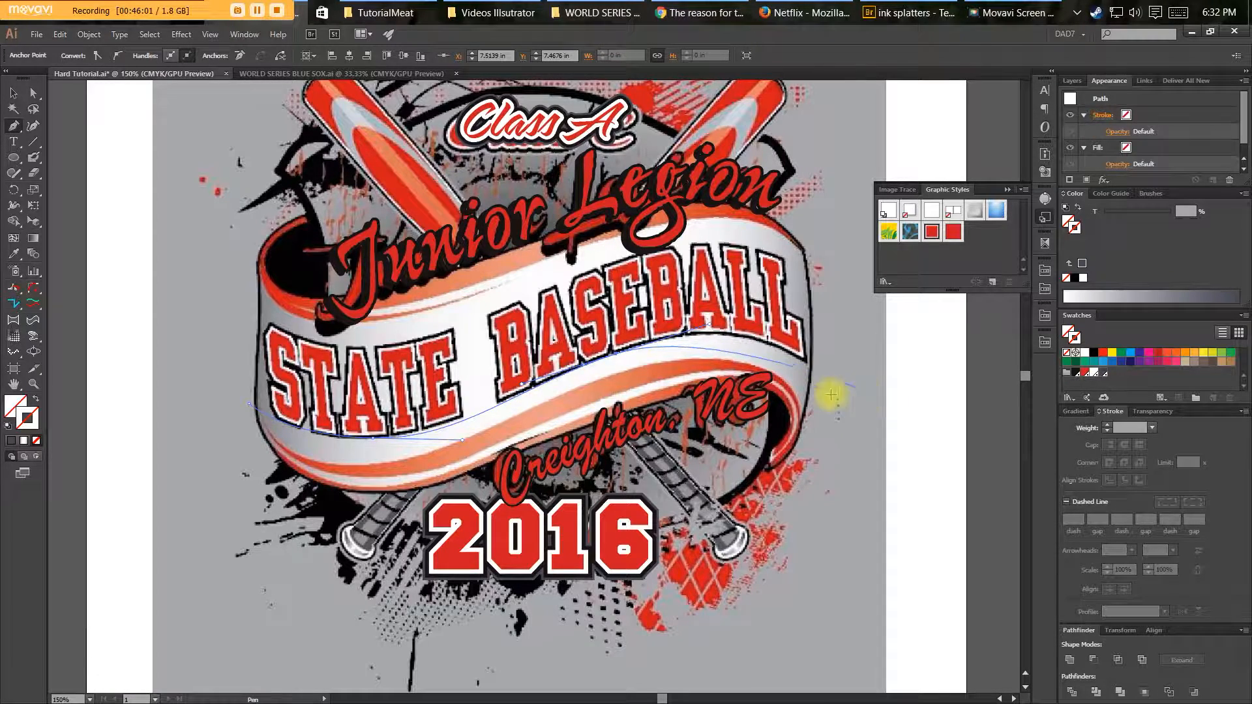
{"action": "left_click_drag", "start_coordinate": [861, 390], "coordinate": [939, 450]}
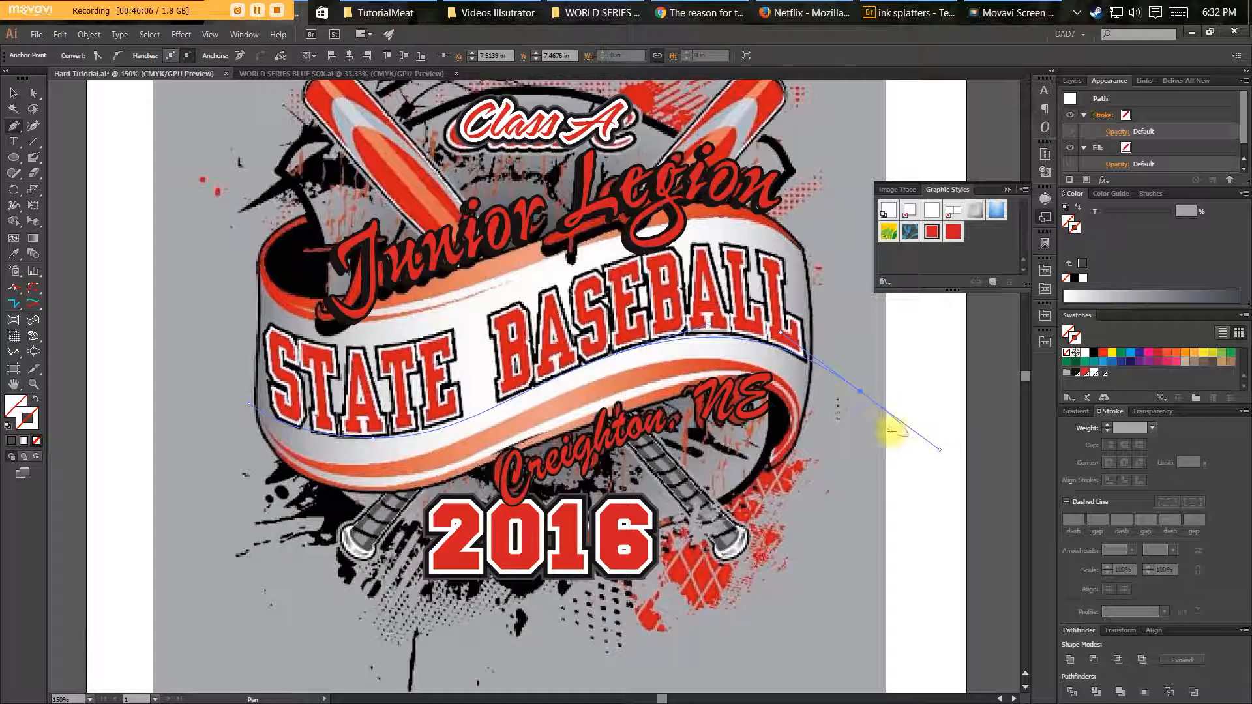
{"action": "left_click", "coordinate": [1133, 356]}
{"action": "key", "text": "v"}
Copy the orange Tutorialmeat Baseball text and paste it as type on the new wavy path.
{"action": "left_click_drag", "start_coordinate": [498, 371], "coordinate": [671, 358]}
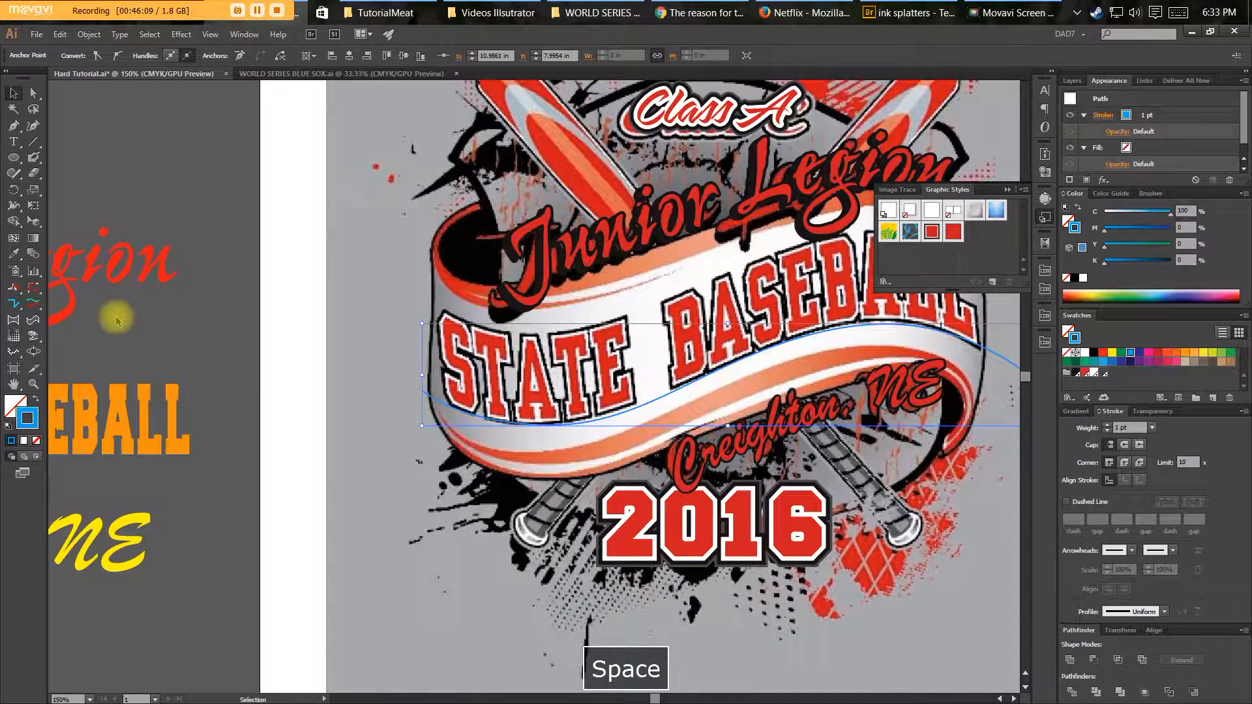
{"action": "triple_click", "coordinate": [89, 387]}
{"action": "key", "text": "ctrl+c"}
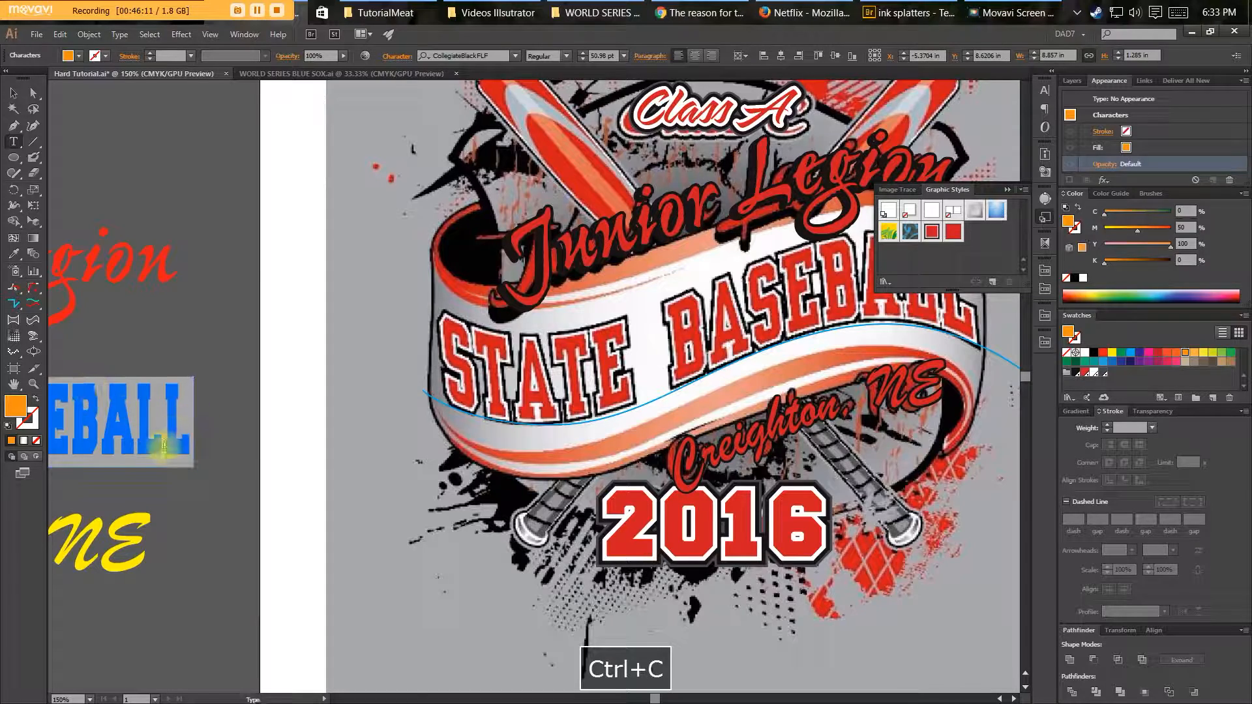
{"action": "key", "text": "Escape"}
{"action": "key", "text": "shift+t"}
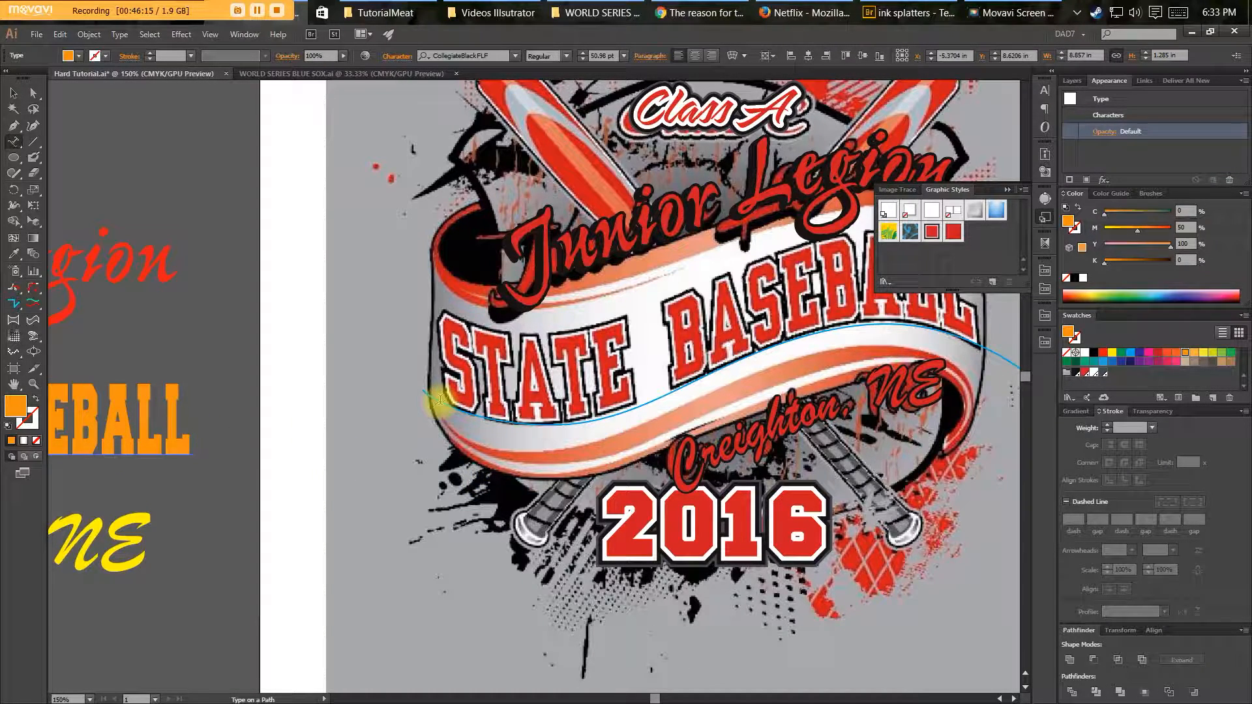
{"action": "left_click", "coordinate": [510, 433]}
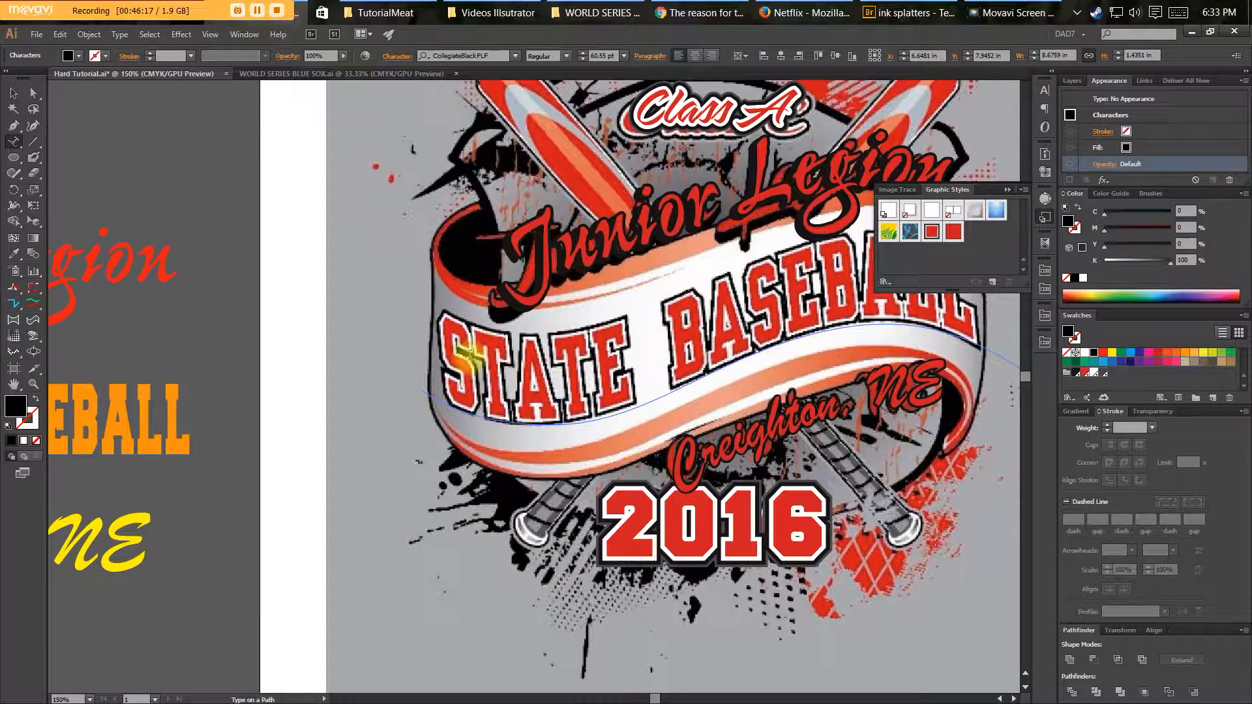
{"action": "key", "text": "ctrl+v"}
{"action": "left_click", "coordinate": [13, 93]}
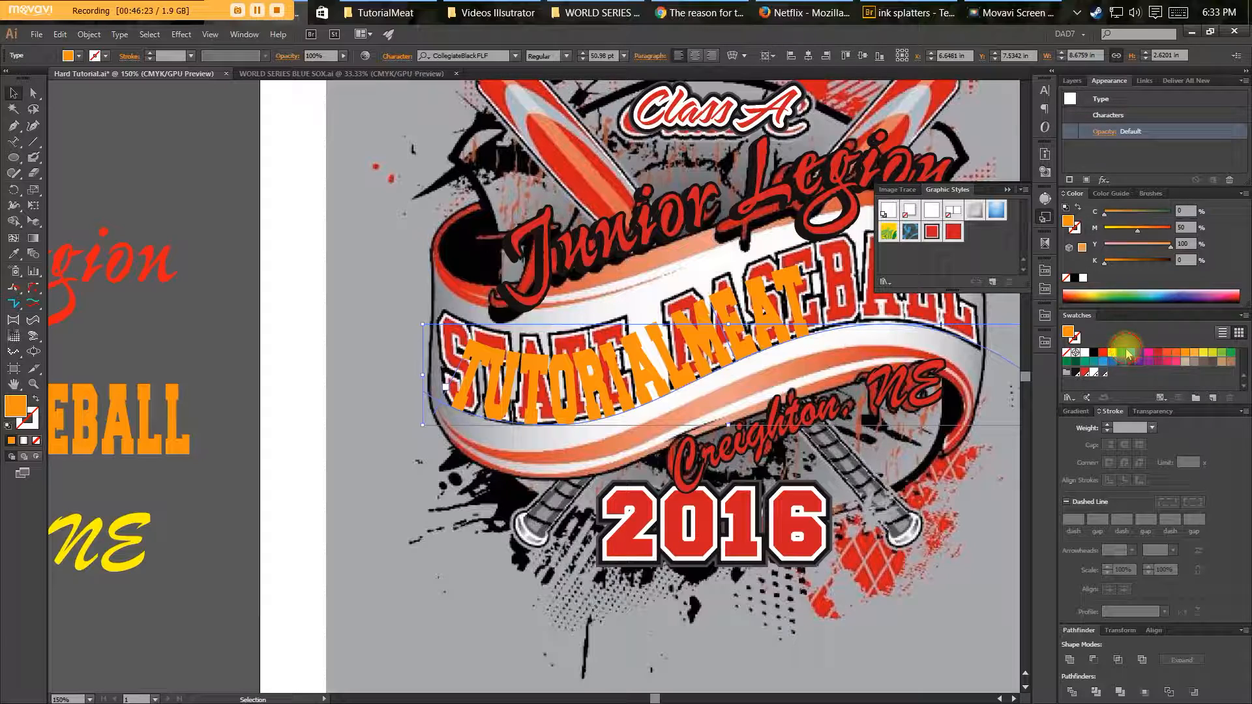
Recolour the Tutorialmeat Baseball path text cyan and apply the Skew type-on-a-path effect to it.
{"action": "left_click", "coordinate": [1129, 354]}
{"action": "key", "text": "space"}
{"action": "left_click_drag", "start_coordinate": [735, 370], "coordinate": [569, 396]}
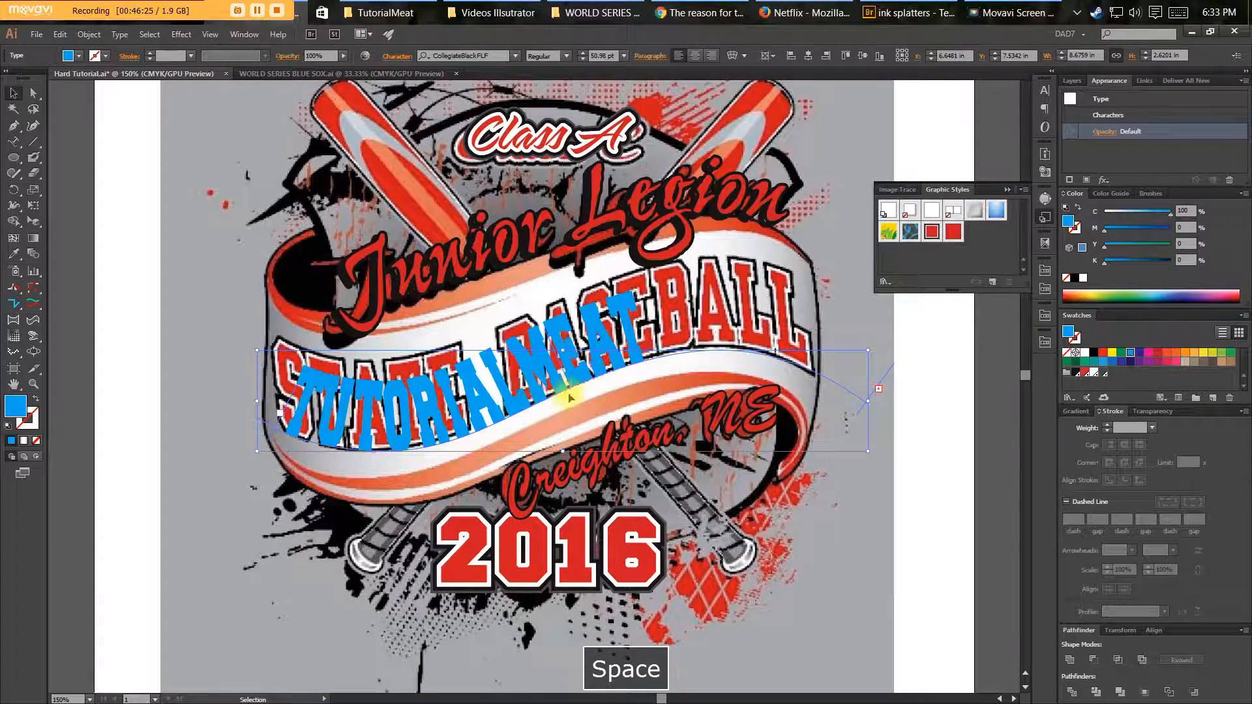
{"action": "key", "text": "space"}
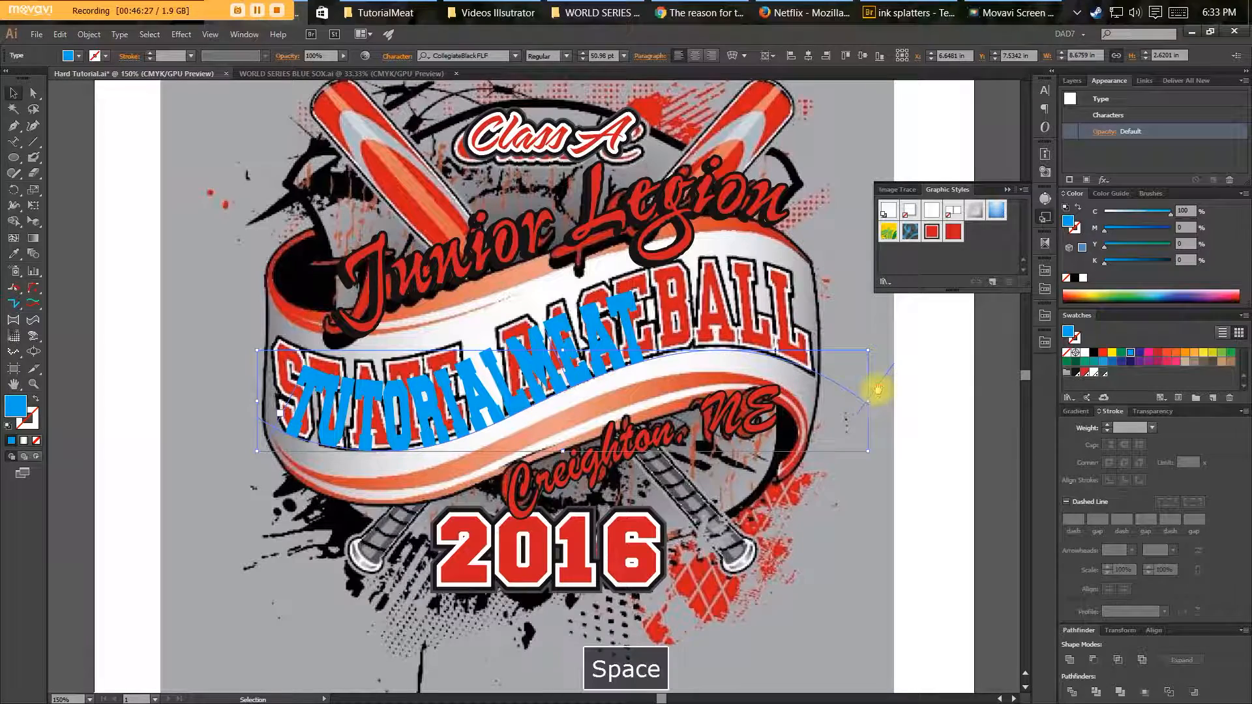
{"action": "left_click_drag", "start_coordinate": [877, 391], "coordinate": [833, 399]}
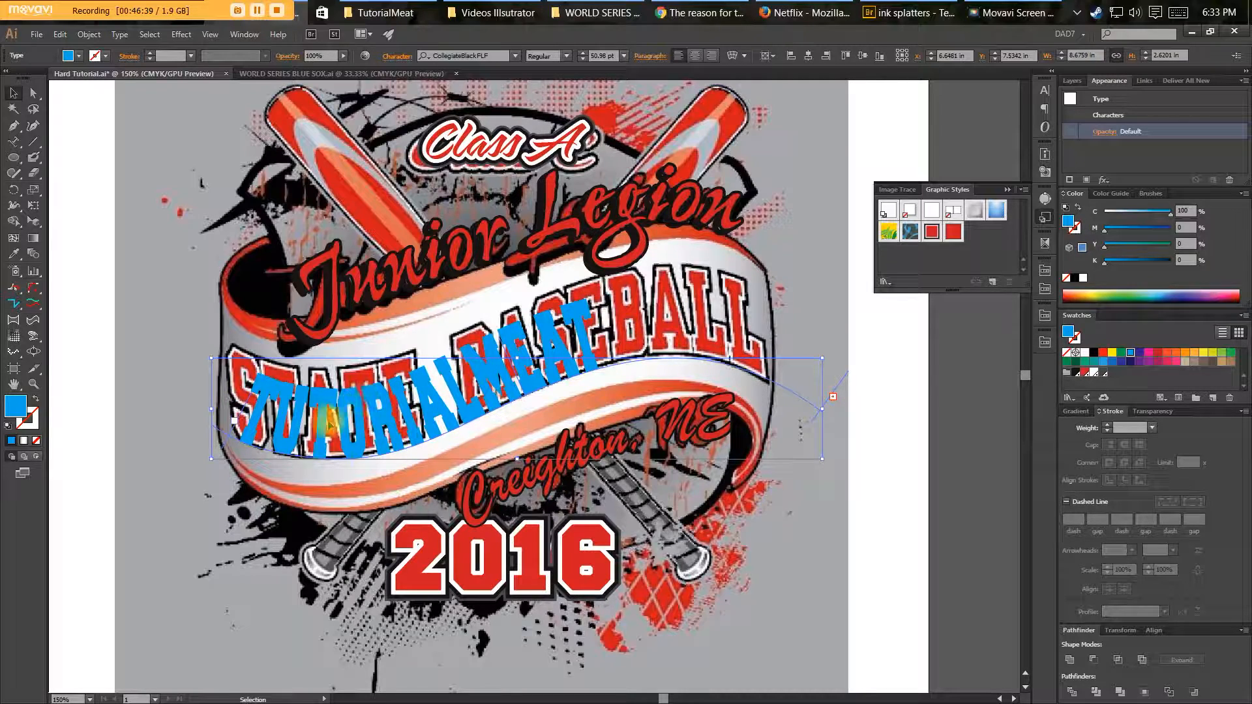
{"action": "left_click", "coordinate": [120, 34]}
{"action": "mouse_move", "coordinate": [175, 162]}
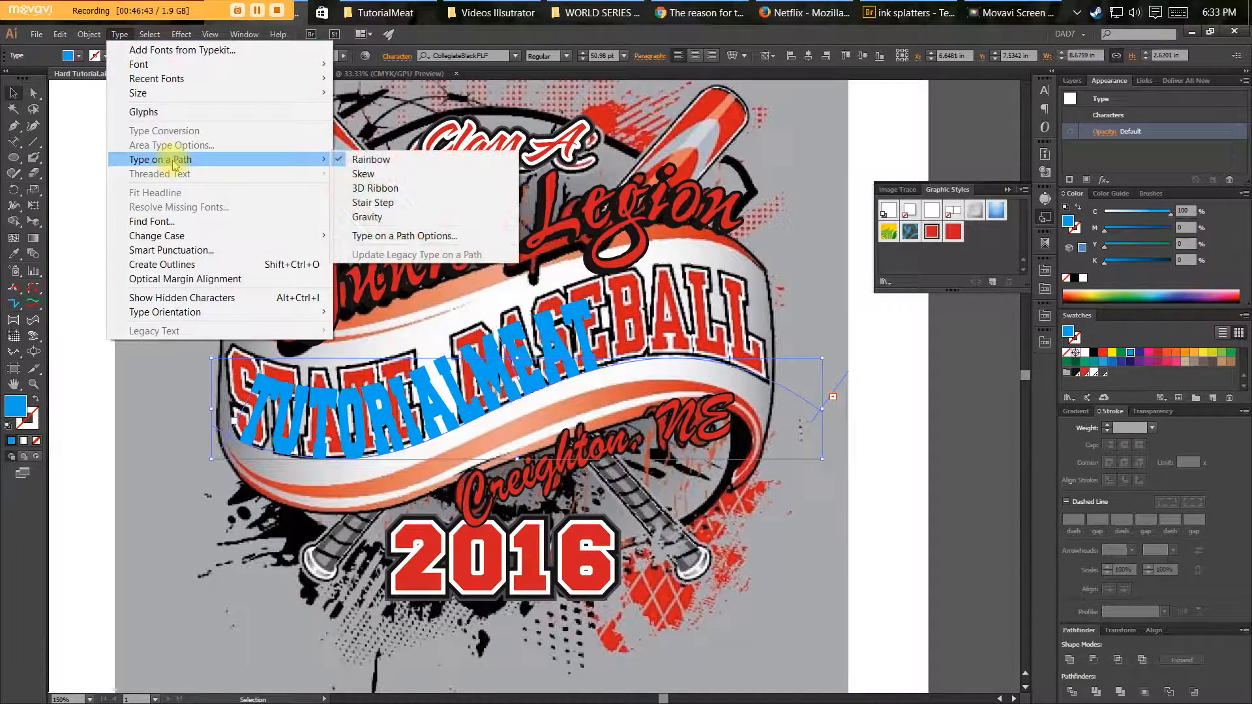
{"action": "left_click", "coordinate": [378, 176]}
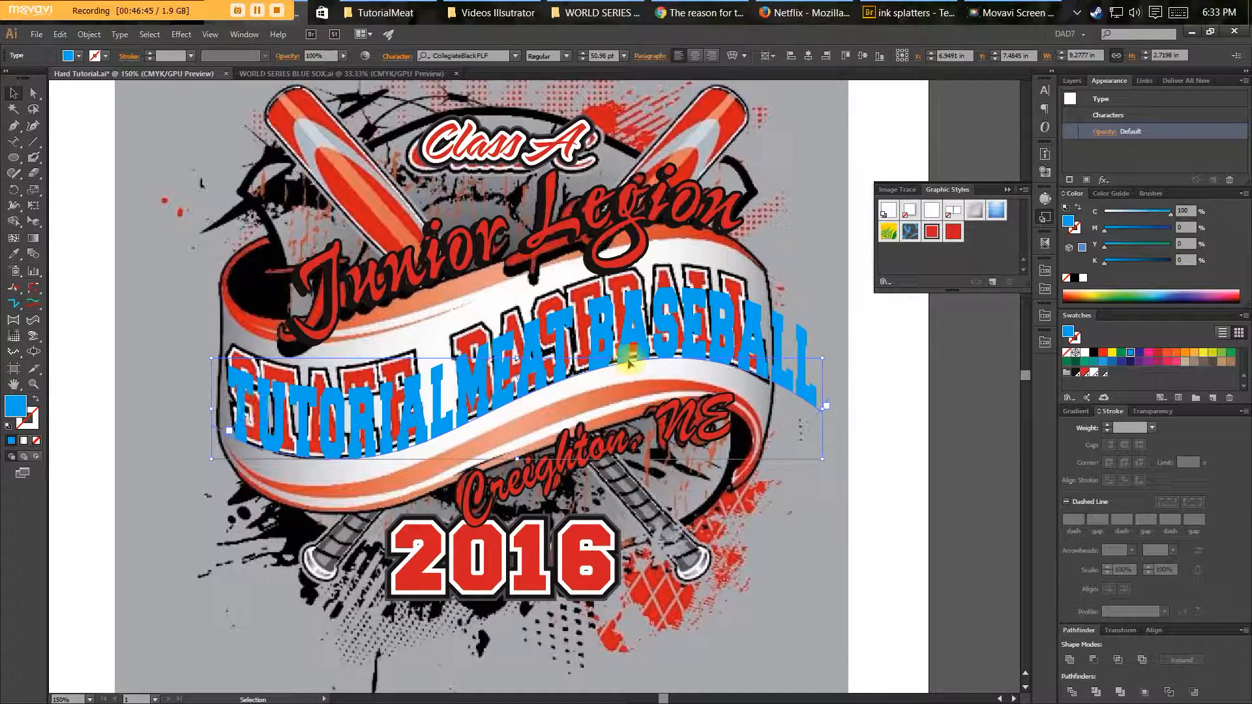
Set the Tutorialmeat Baseball text's horizontal scale to 70% and its vertical scale to 200%.
{"action": "left_click", "coordinate": [1043, 93]}
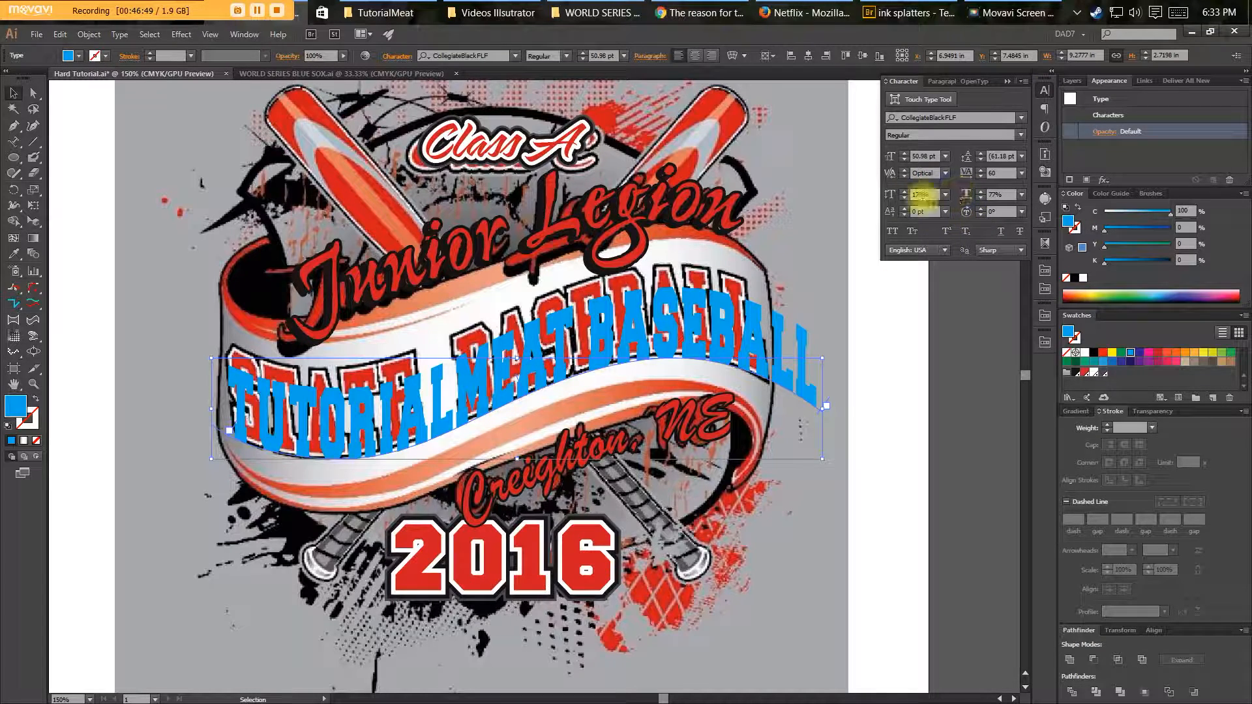
{"action": "left_click", "coordinate": [981, 198]}
{"action": "left_click", "coordinate": [981, 197]}
{"action": "left_click", "coordinate": [980, 198]}
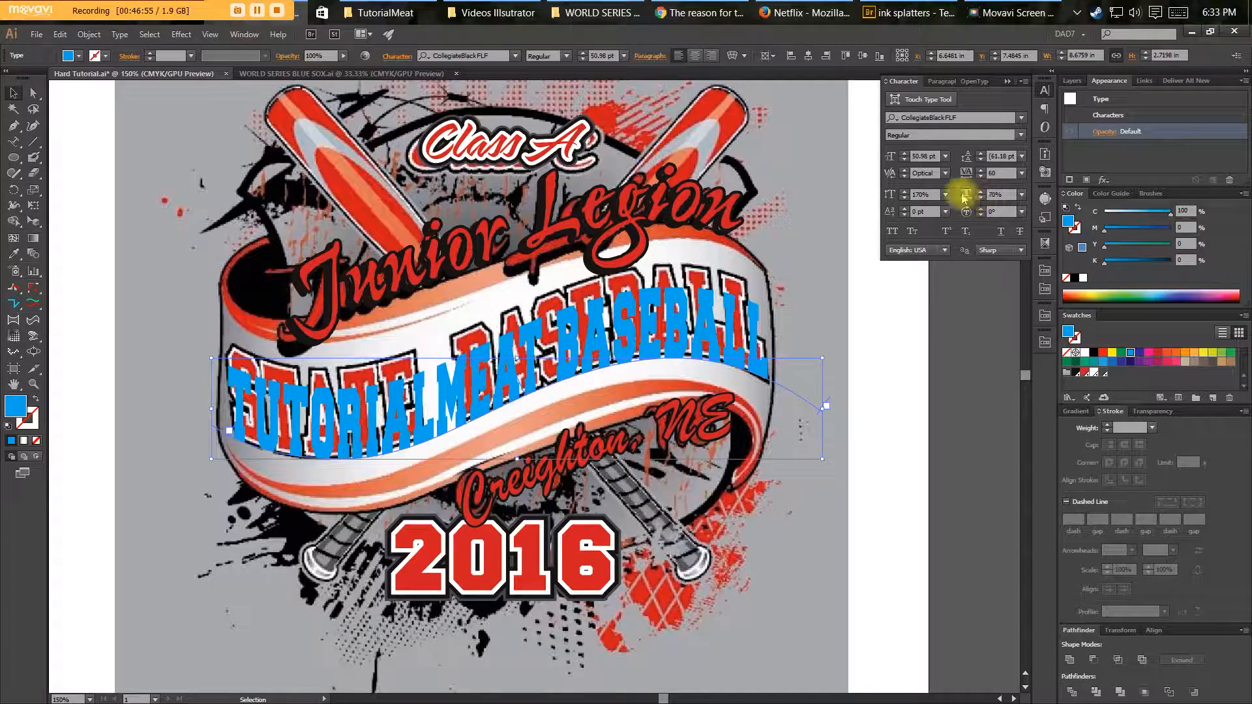
{"action": "left_click", "coordinate": [905, 191], "text": "shift"}
{"action": "left_click", "coordinate": [905, 191], "text": "shift"}
{"action": "left_click", "coordinate": [904, 191], "text": "shift"}
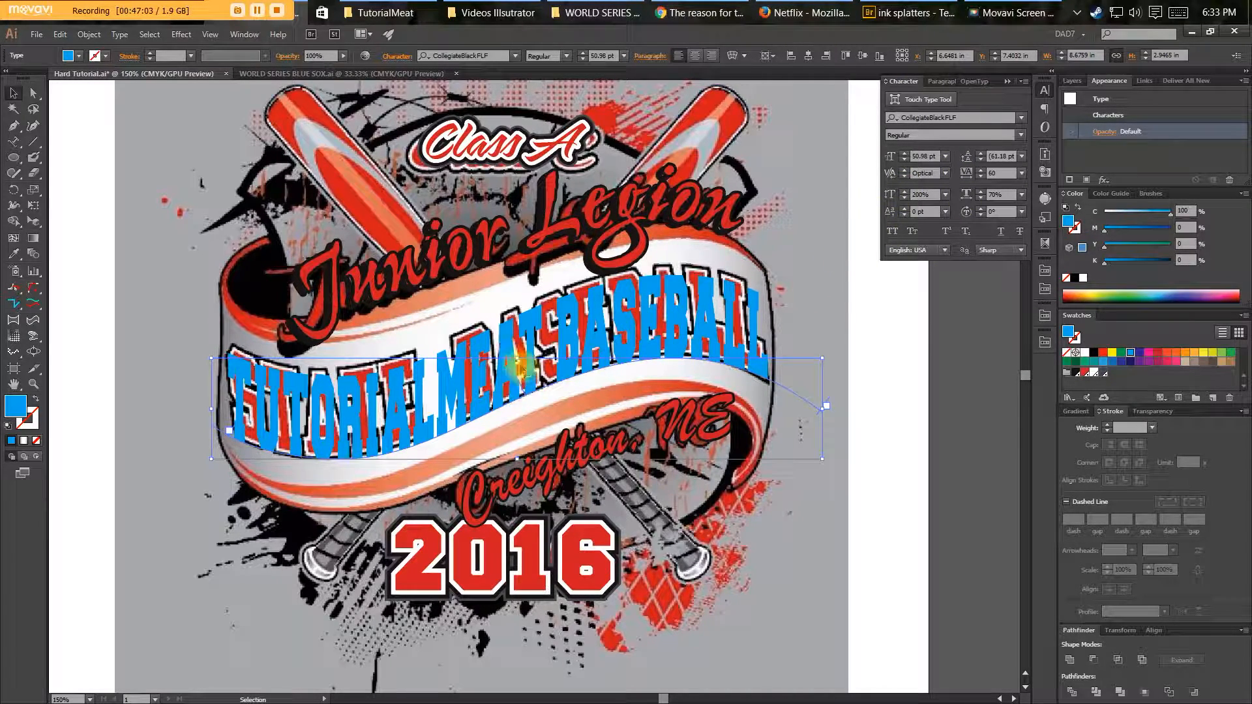
Apply the saved graphic style with red fill and layered white, black and charcoal strokes to the Tutorialmeat Baseball text.
{"action": "left_click", "coordinate": [1044, 215]}
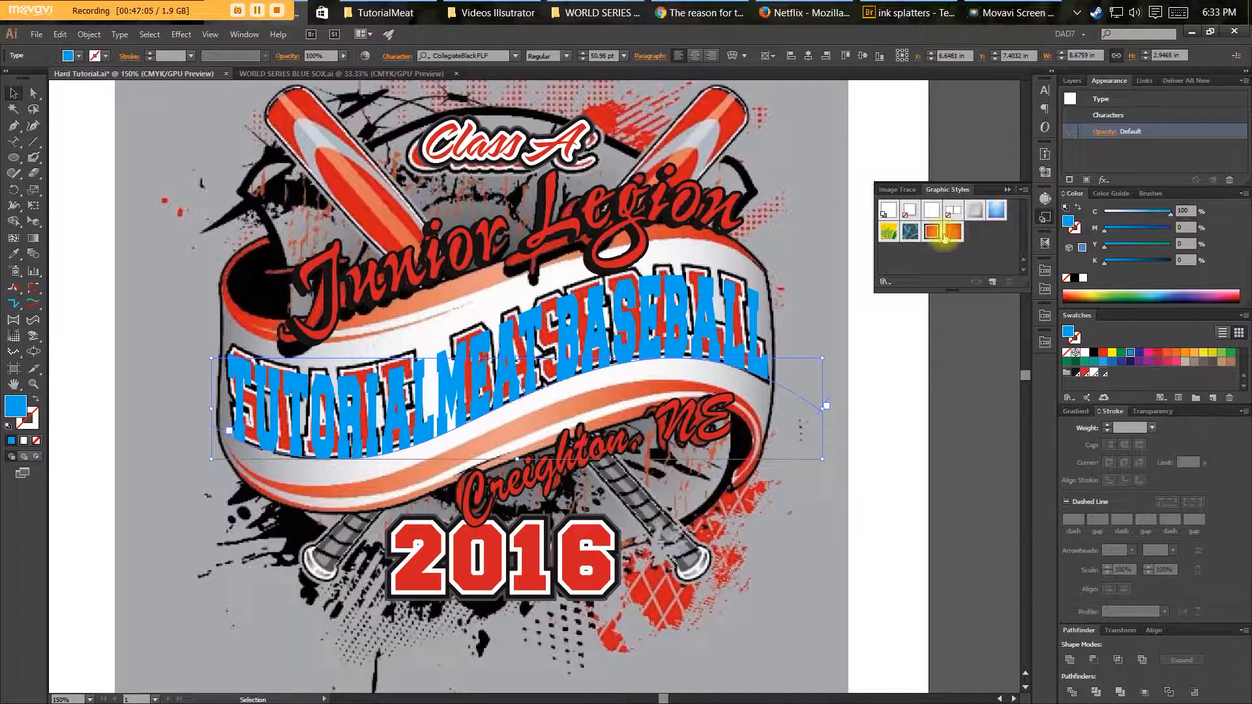
{"action": "left_click", "coordinate": [952, 232]}
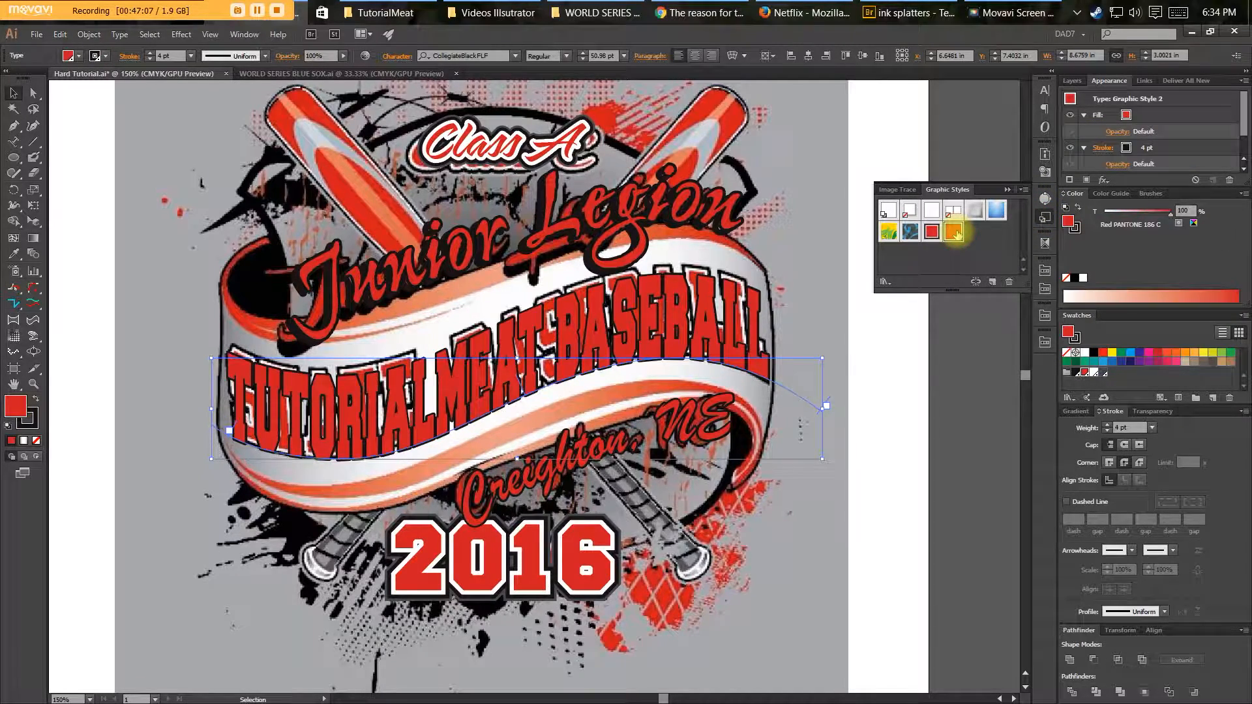
{"action": "left_click", "coordinate": [931, 233]}
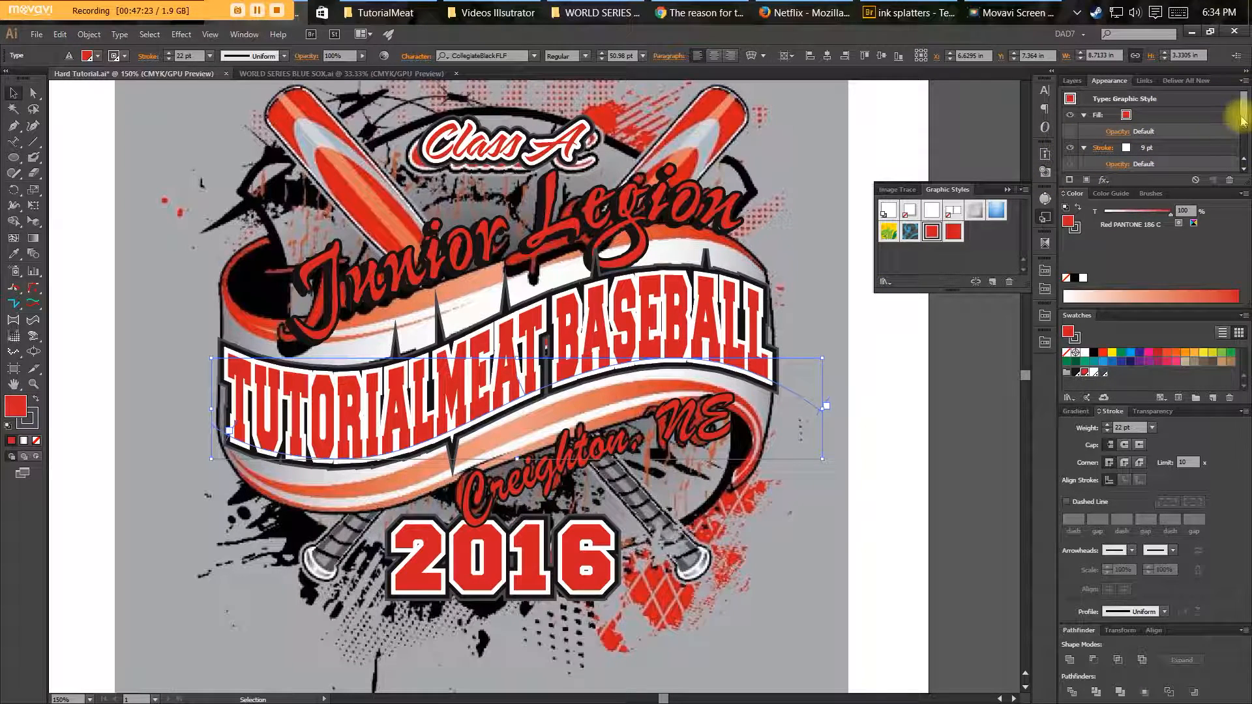
Give the Tutorialmeat Baseball text's 9 pt white and 22 pt charcoal strokes round corner joins.
{"action": "left_click", "coordinate": [1180, 147]}
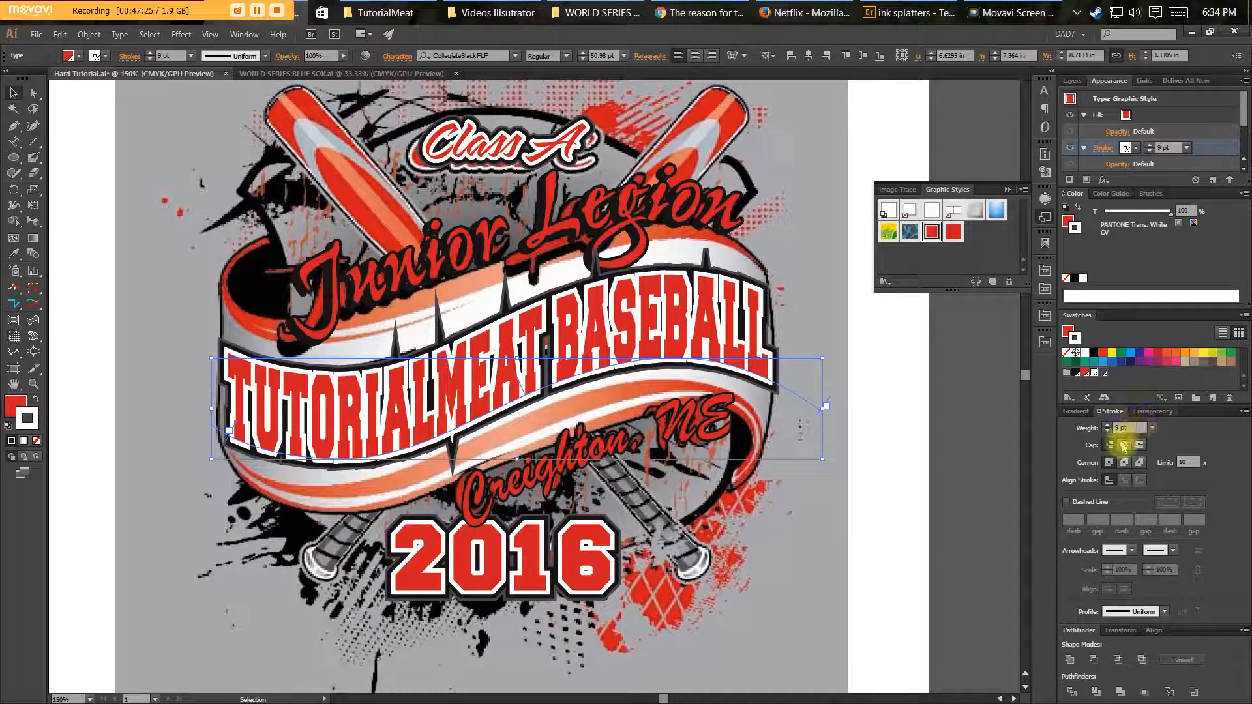
{"action": "left_click", "coordinate": [1125, 463]}
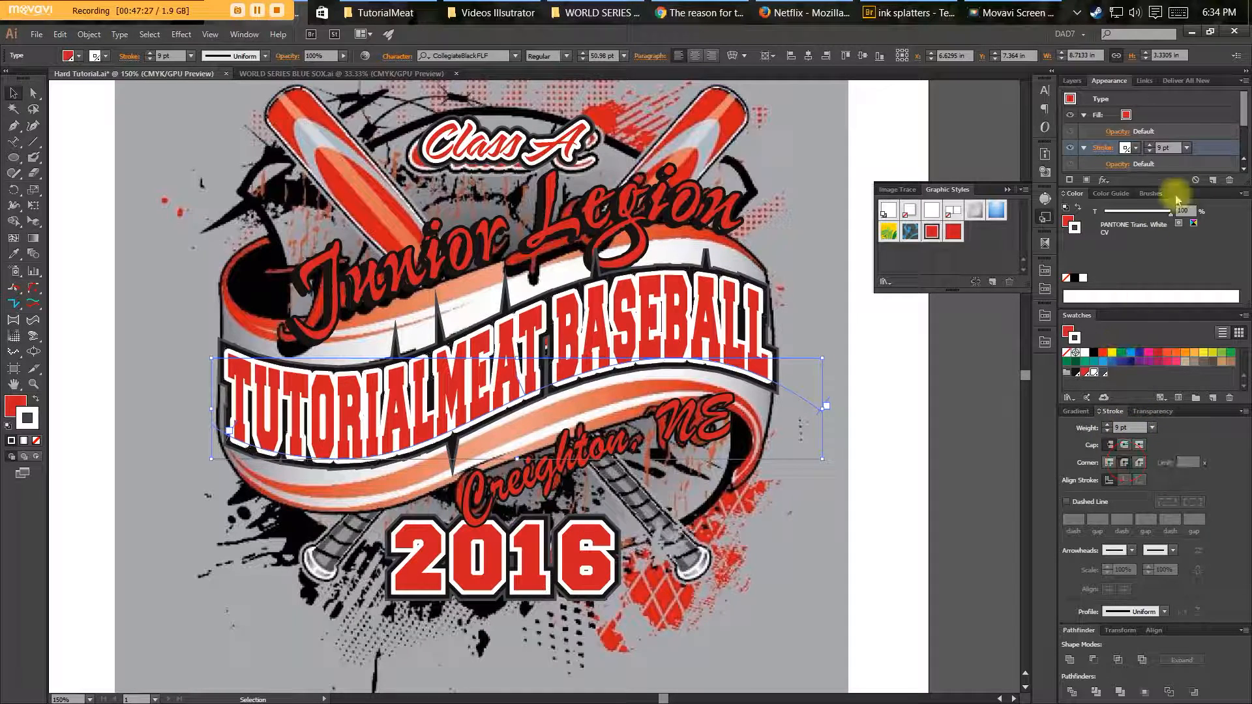
{"action": "left_click", "coordinate": [1244, 170]}
{"action": "left_click", "coordinate": [1208, 165]}
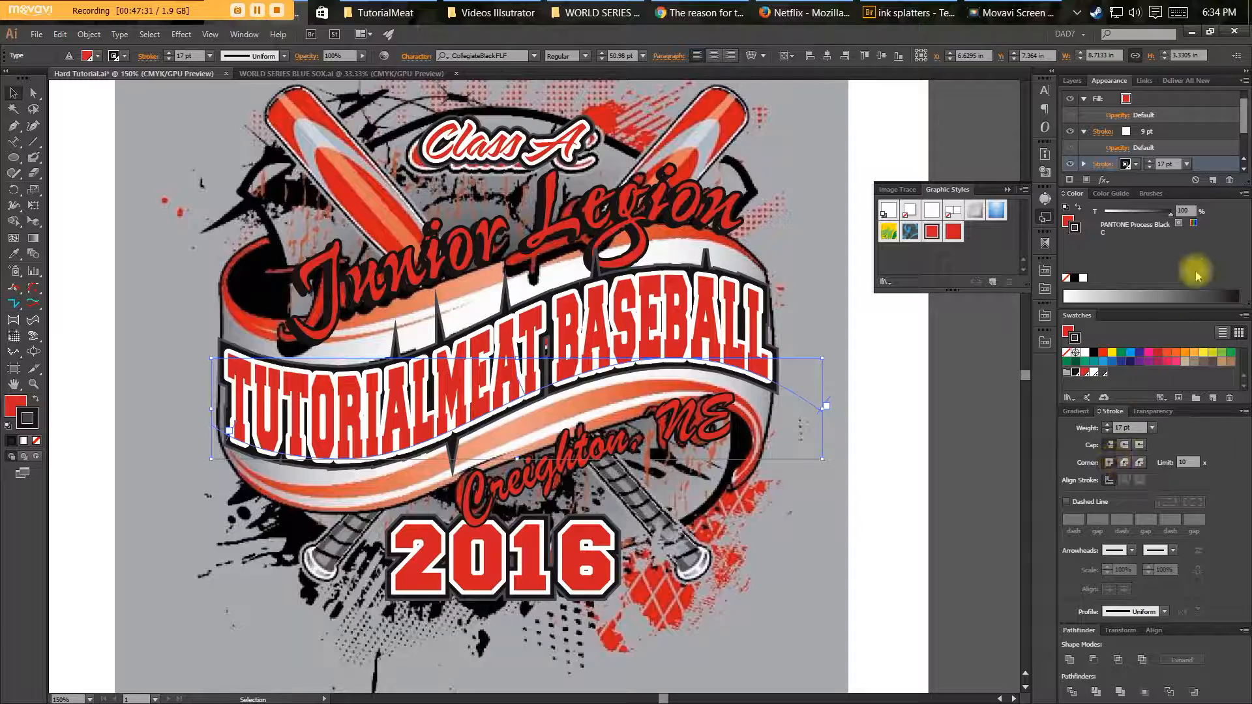
{"action": "left_click", "coordinate": [1243, 171]}
{"action": "left_click", "coordinate": [1244, 171]}
{"action": "left_click", "coordinate": [1185, 149]}
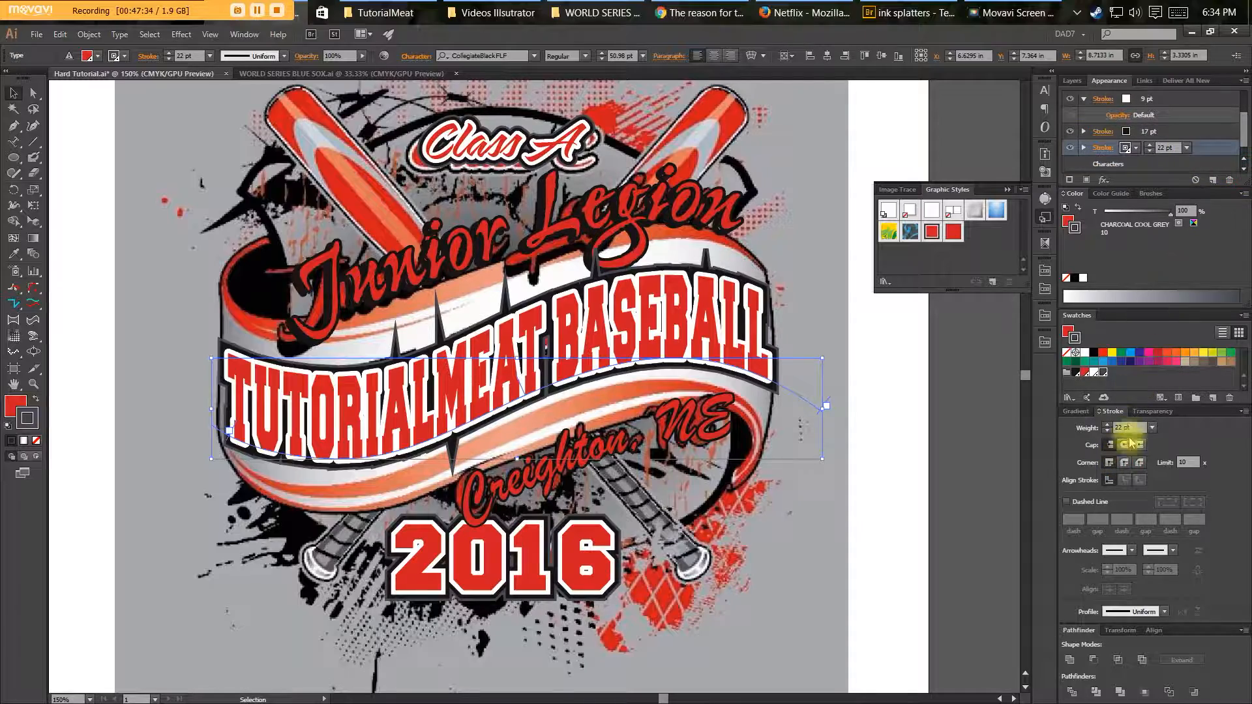
Change the corner join of the Tutorialmeat Baseball text's 17 pt black stroke to round.
{"action": "key", "text": "ctrl+space"}
{"action": "left_click_drag", "start_coordinate": [548, 394], "coordinate": [555, 377]}
{"action": "scroll", "coordinate": [1232, 140], "scroll_direction": "up", "scroll_amount": 2}
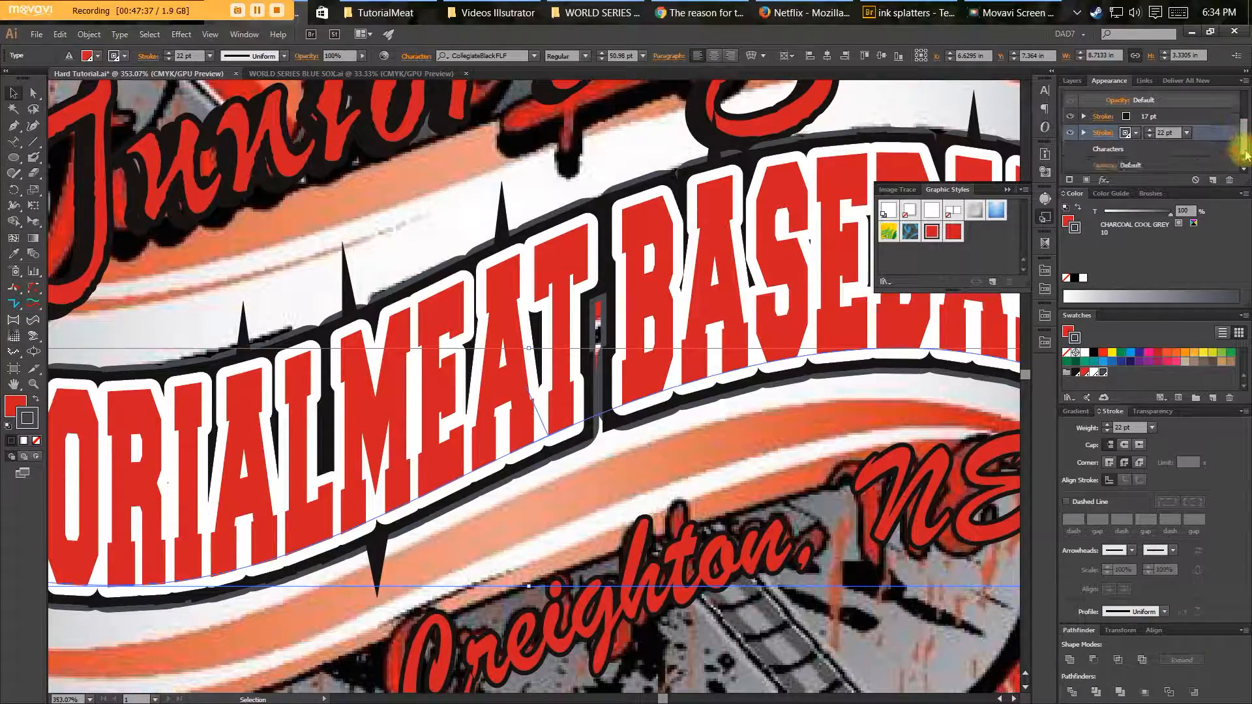
{"action": "left_click", "coordinate": [1213, 146]}
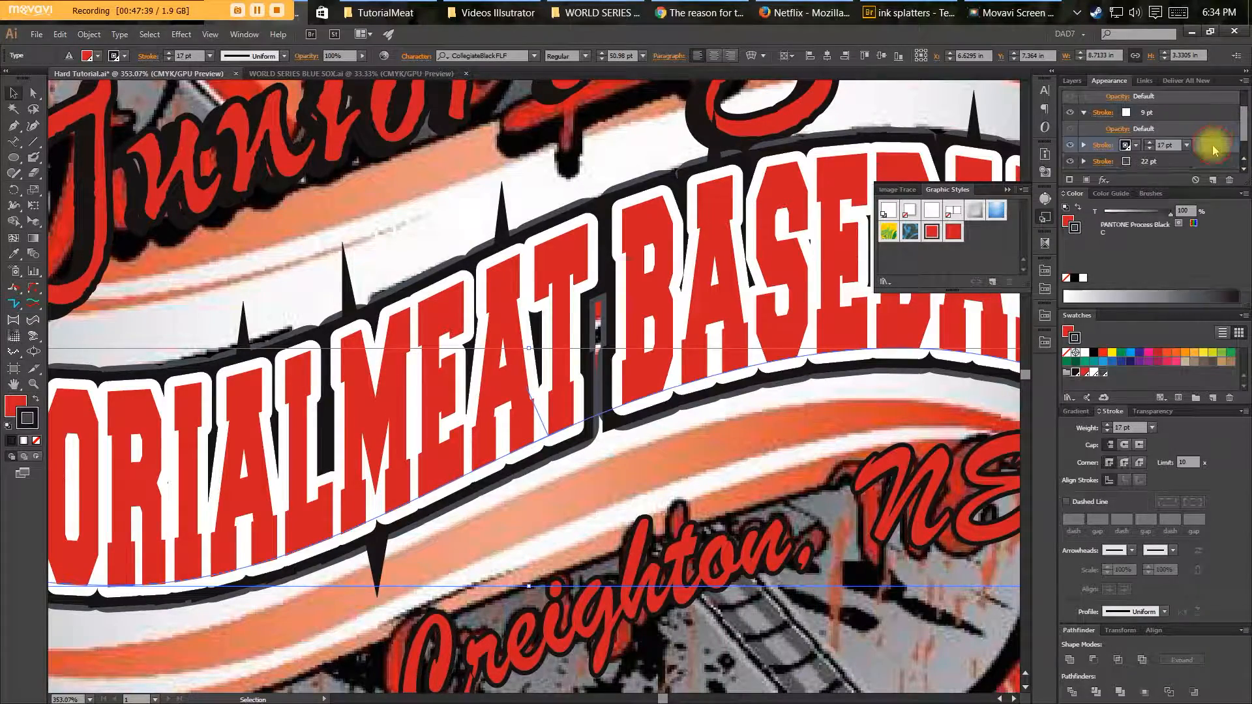
{"action": "left_click", "coordinate": [1124, 462]}
{"action": "key", "text": "ctrl+space"}
{"action": "left_click_drag", "start_coordinate": [601, 324], "coordinate": [483, 372]}
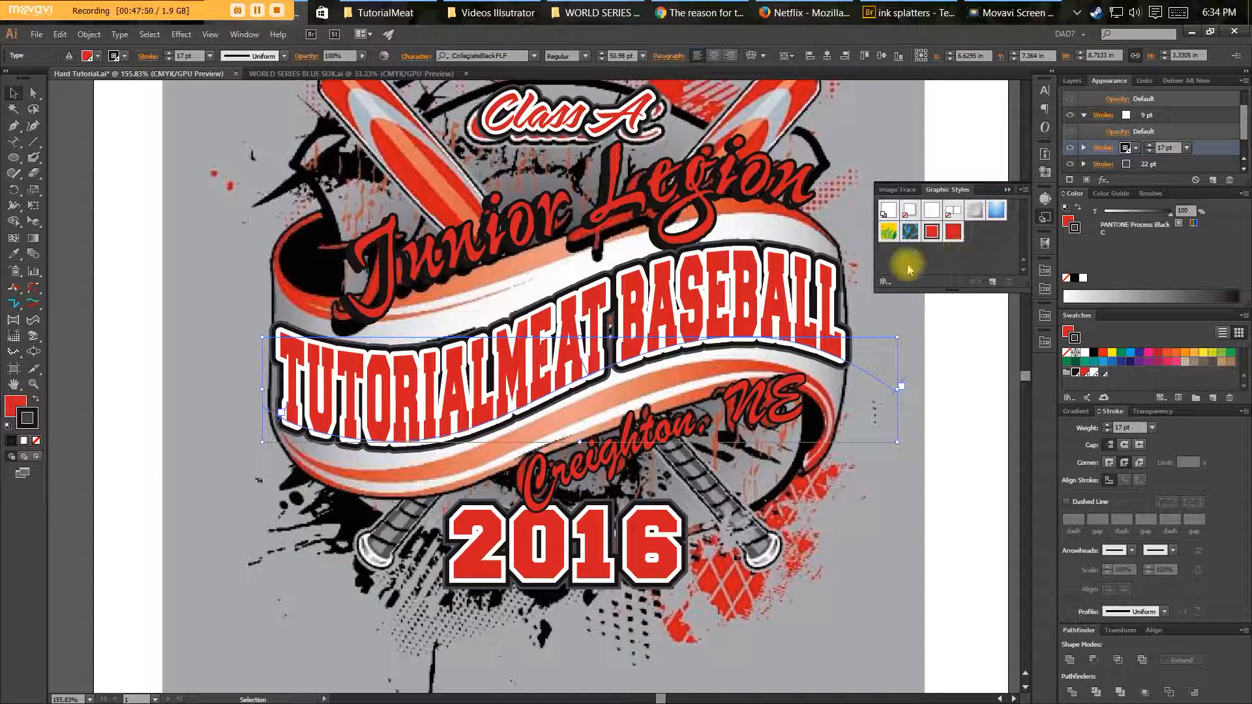
Reduce the Tutorialmeat Baseball text's font size to 48 pt.
{"action": "left_click", "coordinate": [1040, 92]}
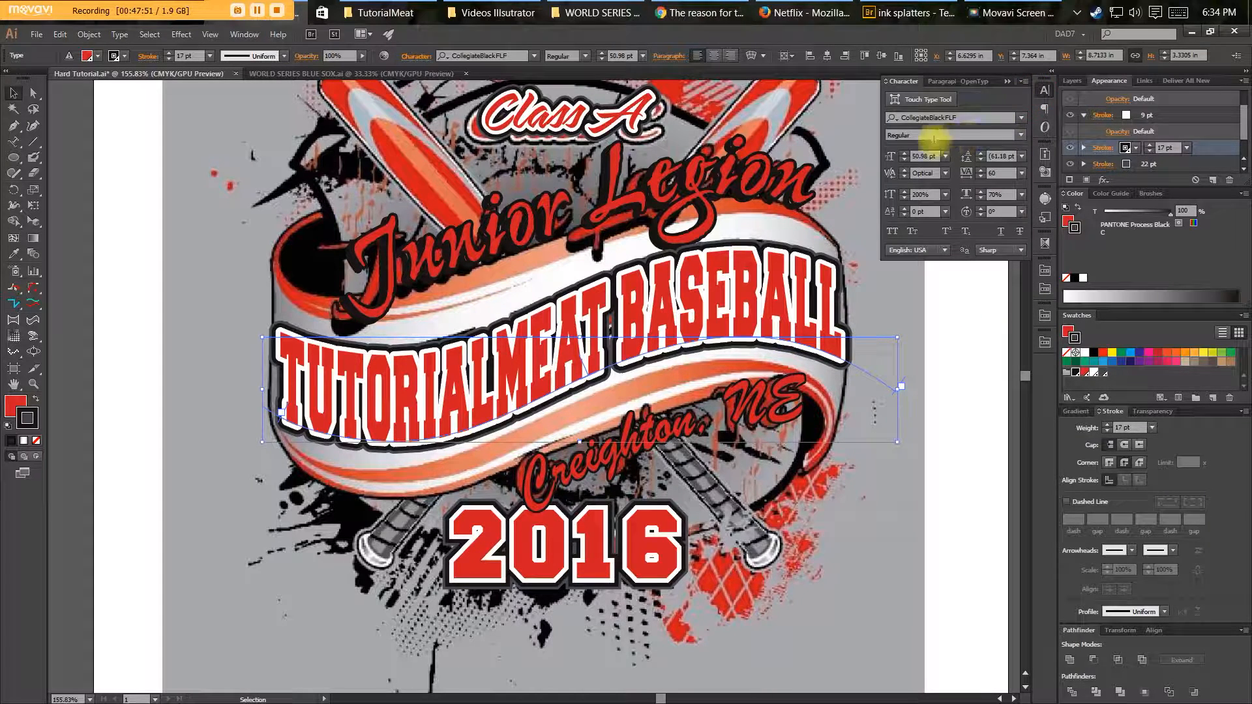
{"action": "left_click", "coordinate": [903, 160], "text": "shift"}
{"action": "left_click", "coordinate": [905, 153], "text": "shift"}
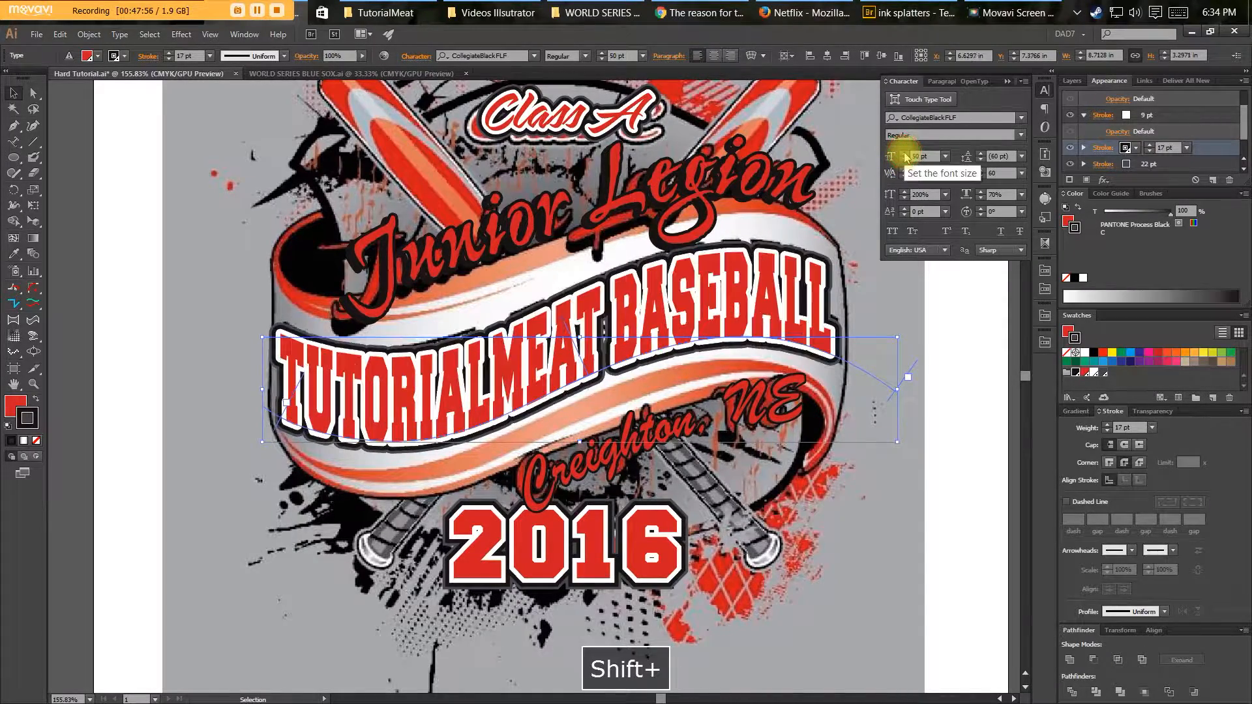
{"action": "left_click", "coordinate": [903, 161]}
{"action": "left_click", "coordinate": [904, 161]}
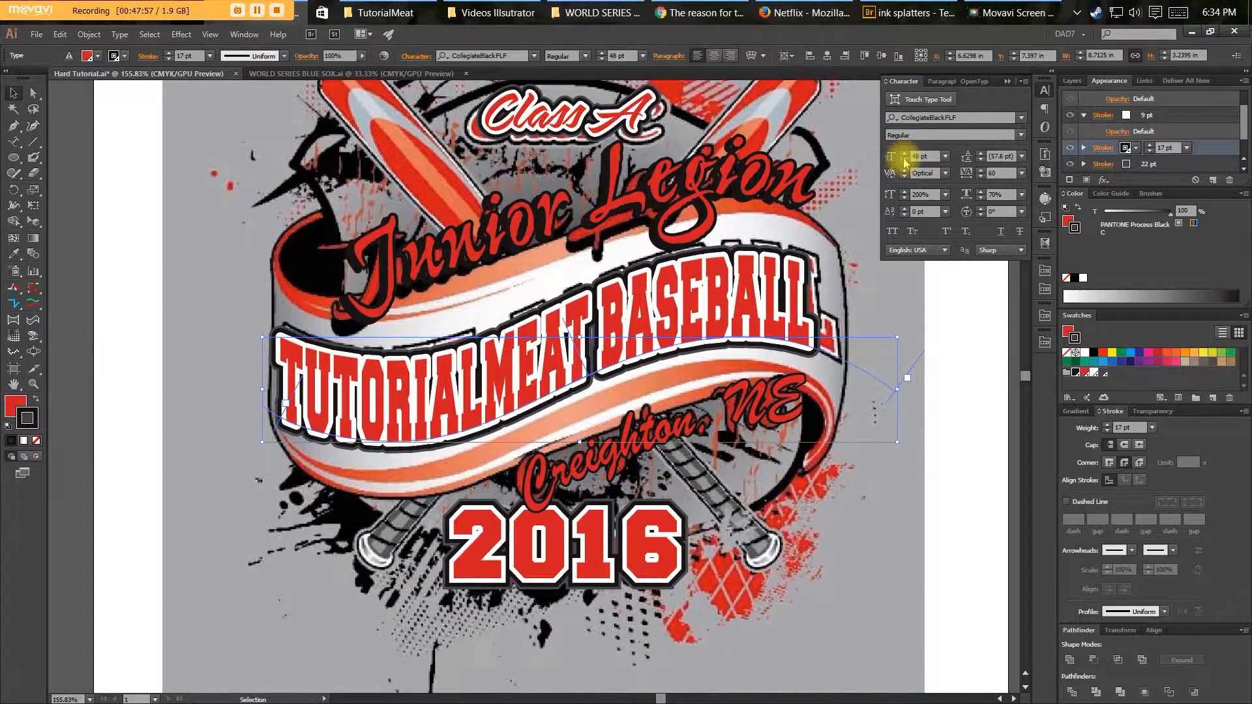
Set the Tutorialmeat Baseball text's horizontal scale to 72% and nudge the text slightly along its ribbon path.
{"action": "left_click", "coordinate": [979, 193]}
{"action": "left_click", "coordinate": [980, 192]}
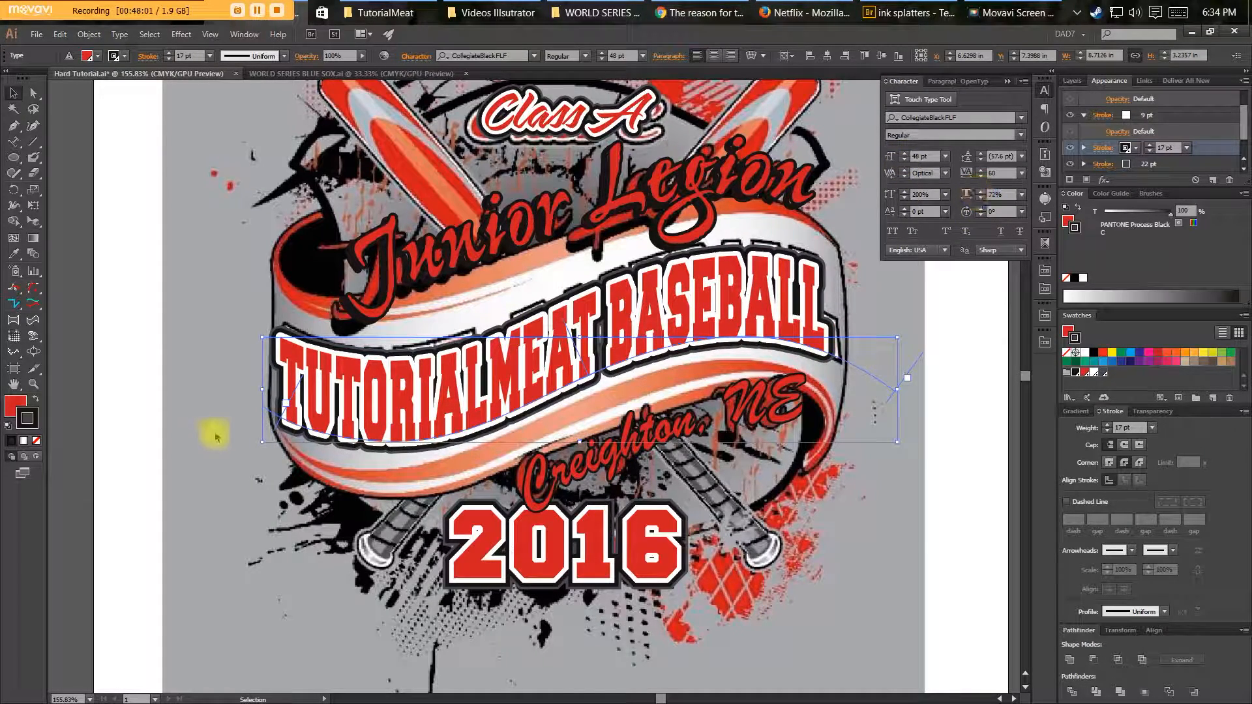
{"action": "key", "text": "a"}
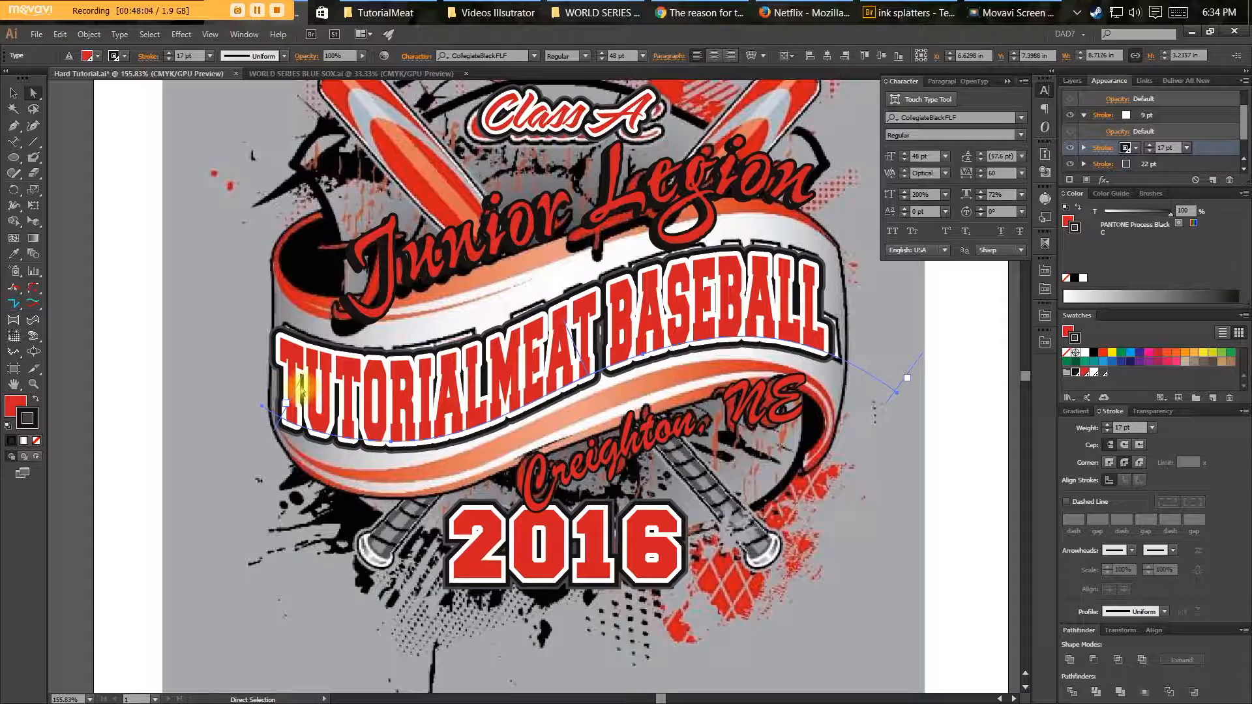
{"action": "left_click", "coordinate": [293, 390], "text": "ctrl"}
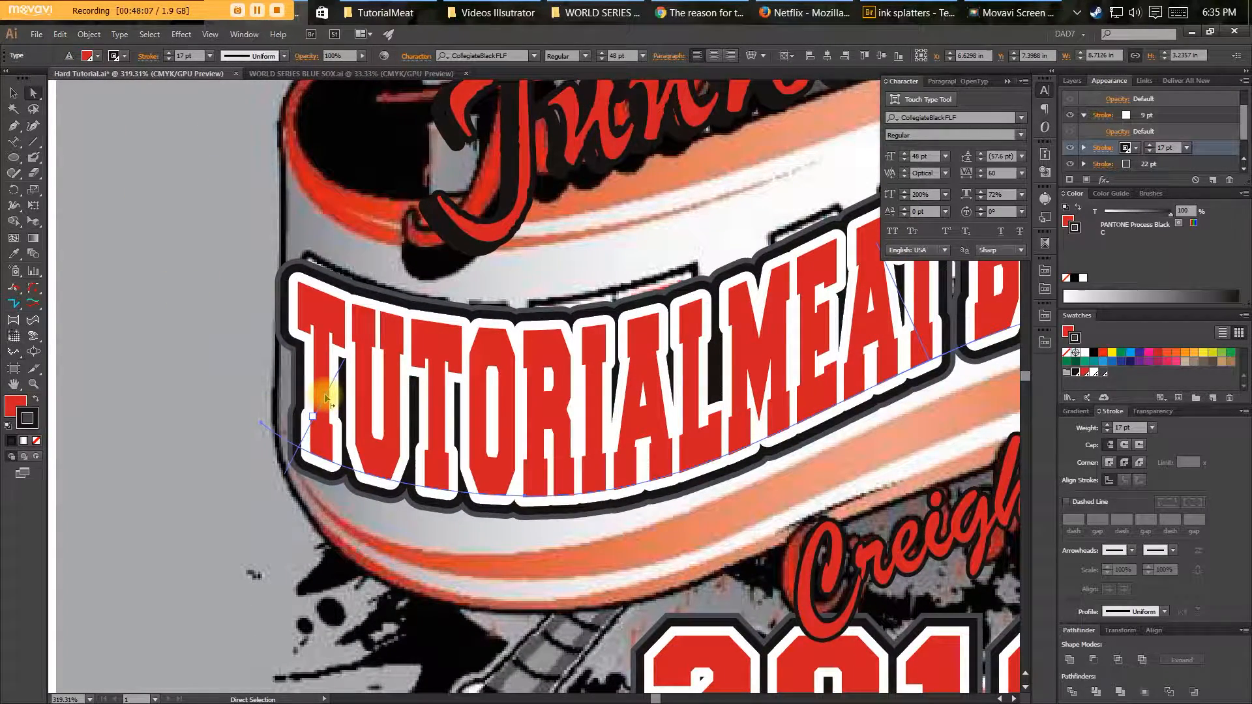
{"action": "left_click_drag", "start_coordinate": [328, 401], "coordinate": [336, 406]}
{"action": "left_click_drag", "start_coordinate": [627, 404], "coordinate": [374, 416]}
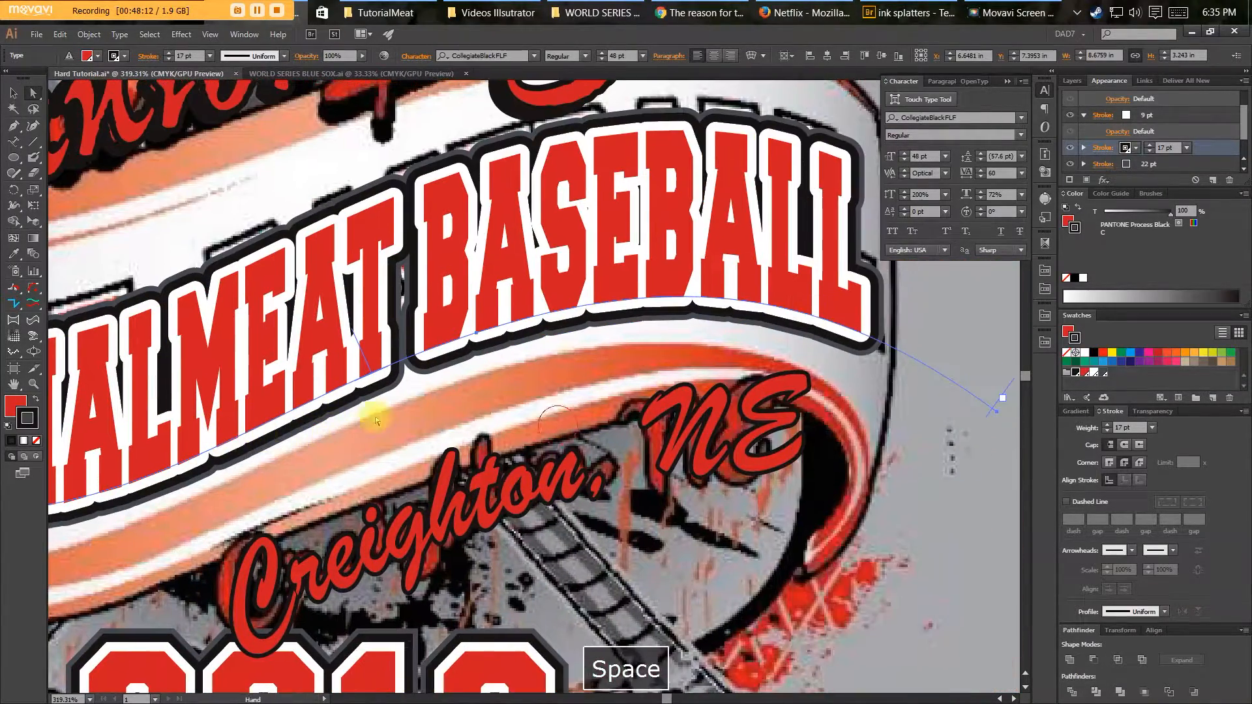
{"action": "left_click_drag", "start_coordinate": [948, 354], "coordinate": [908, 371]}
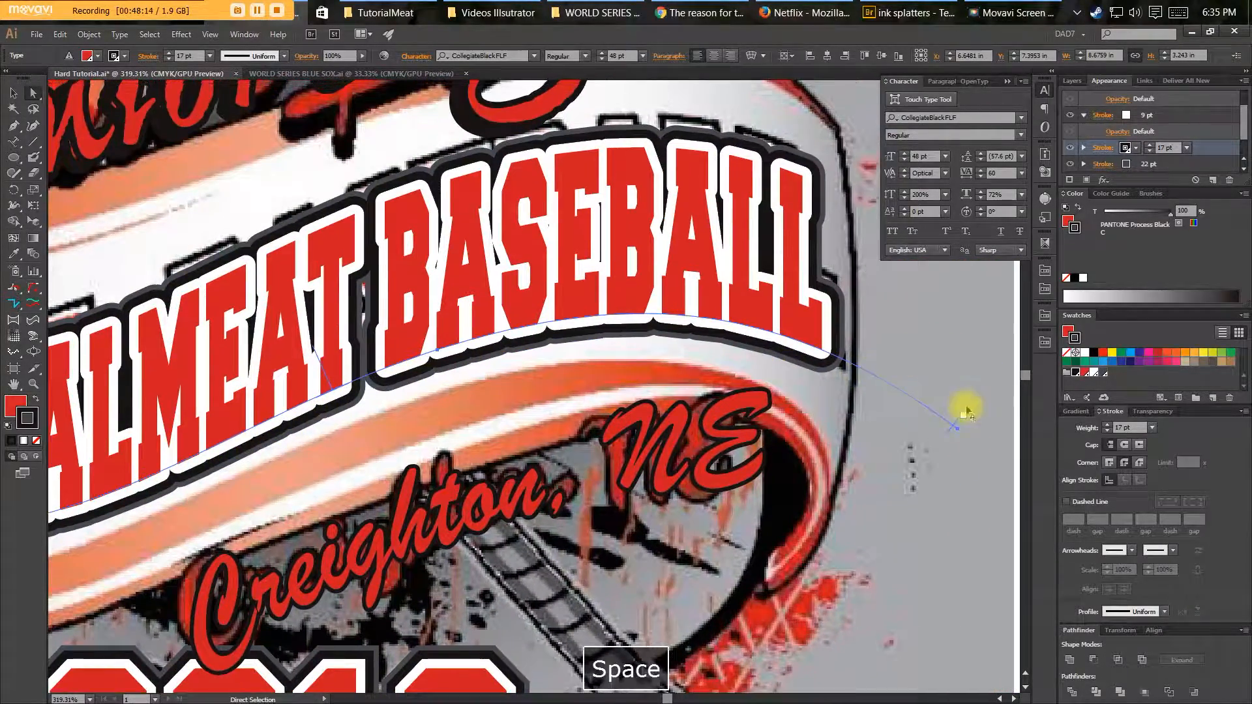
{"action": "mouse_move", "coordinate": [964, 403]}
{"action": "left_mouse_down"}
{"action": "mouse_move", "coordinate": [766, 319]}
{"action": "mouse_move", "coordinate": [955, 393]}
{"action": "left_mouse_up"}
{"action": "key", "text": "ctrl+minus"}
{"action": "key", "text": "ctrl+minus"}
{"action": "key", "text": "ctrl+minus"}
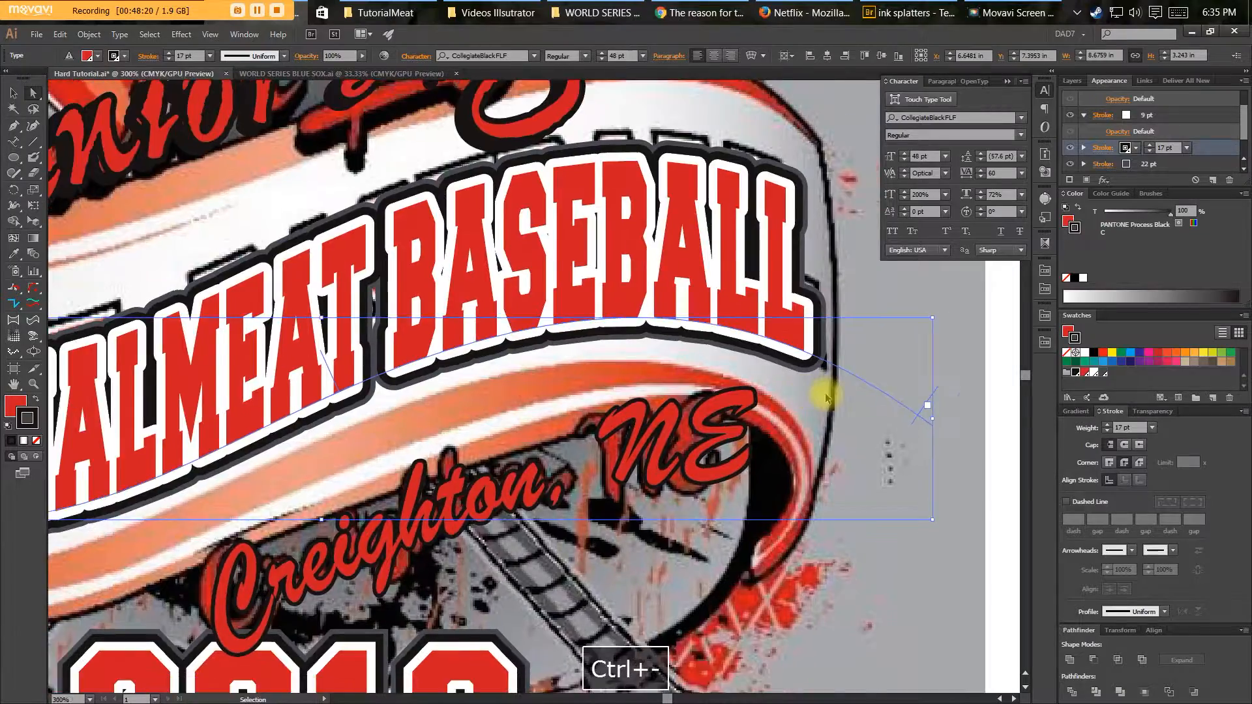
Deselect the text and show all the hidden vector artwork over the reference image.
{"action": "key", "text": "v"}
{"action": "left_click_drag", "start_coordinate": [500, 485], "coordinate": [639, 474]}
{"action": "key", "text": "v"}
{"action": "mouse_move", "coordinate": [595, 349]}
{"action": "left_mouse_down"}
{"action": "mouse_move", "coordinate": [596, 394]}
{"action": "mouse_move", "coordinate": [595, 336]}
{"action": "left_mouse_up"}
{"action": "left_click_drag", "start_coordinate": [604, 460], "coordinate": [599, 427]}
{"action": "key", "text": "v"}
{"action": "left_click", "coordinate": [647, 632]}
{"action": "left_click_drag", "start_coordinate": [646, 630], "coordinate": [628, 644]}
{"action": "key", "text": "ctrl+minus"}
{"action": "key", "text": "ctrl+minus"}
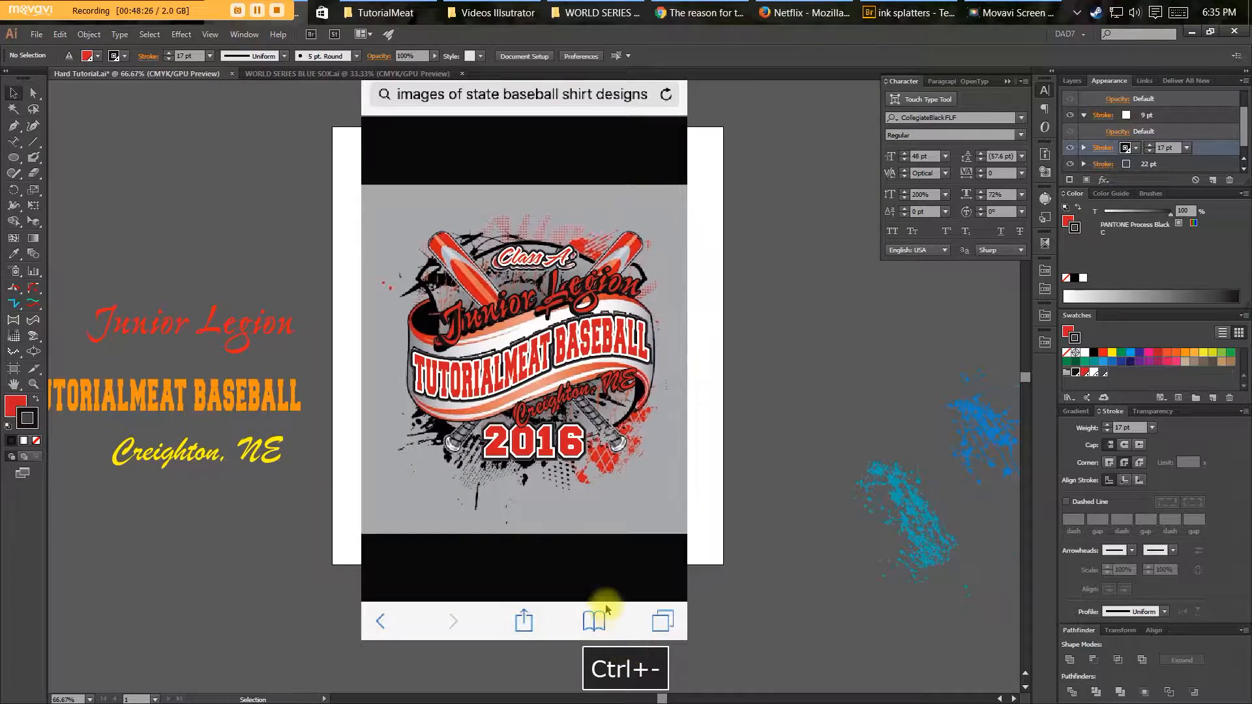
{"action": "key", "text": "F4"}
{"action": "key", "text": "v"}
{"action": "left_click", "coordinate": [675, 383]}
Draw a closed Pen path covering the dark opening inside the ribbon's left fold, extending behind the letter J.
{"action": "key", "text": "ctrl+plus"}
{"action": "key", "text": "v"}
{"action": "key", "text": "space"}
{"action": "left_click_drag", "start_coordinate": [595, 371], "coordinate": [499, 400]}
{"action": "key", "text": "ctrl+space"}
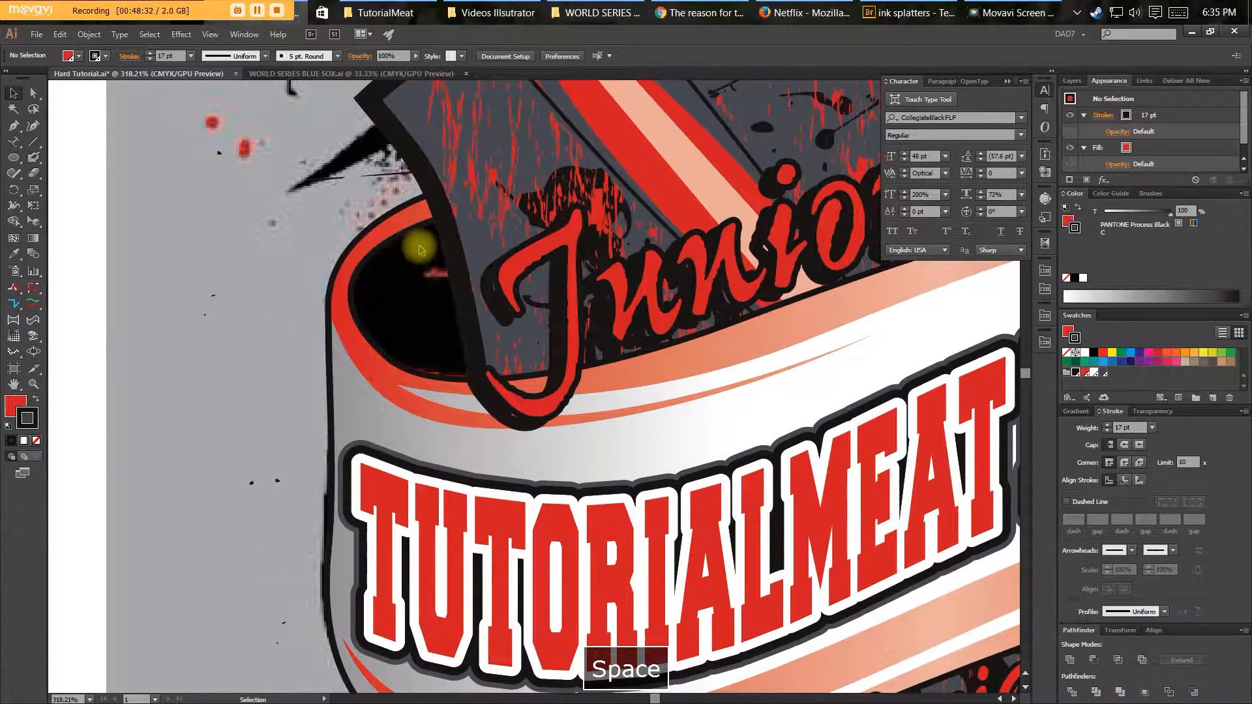
{"action": "key", "text": "p"}
{"action": "left_click", "coordinate": [442, 209]}
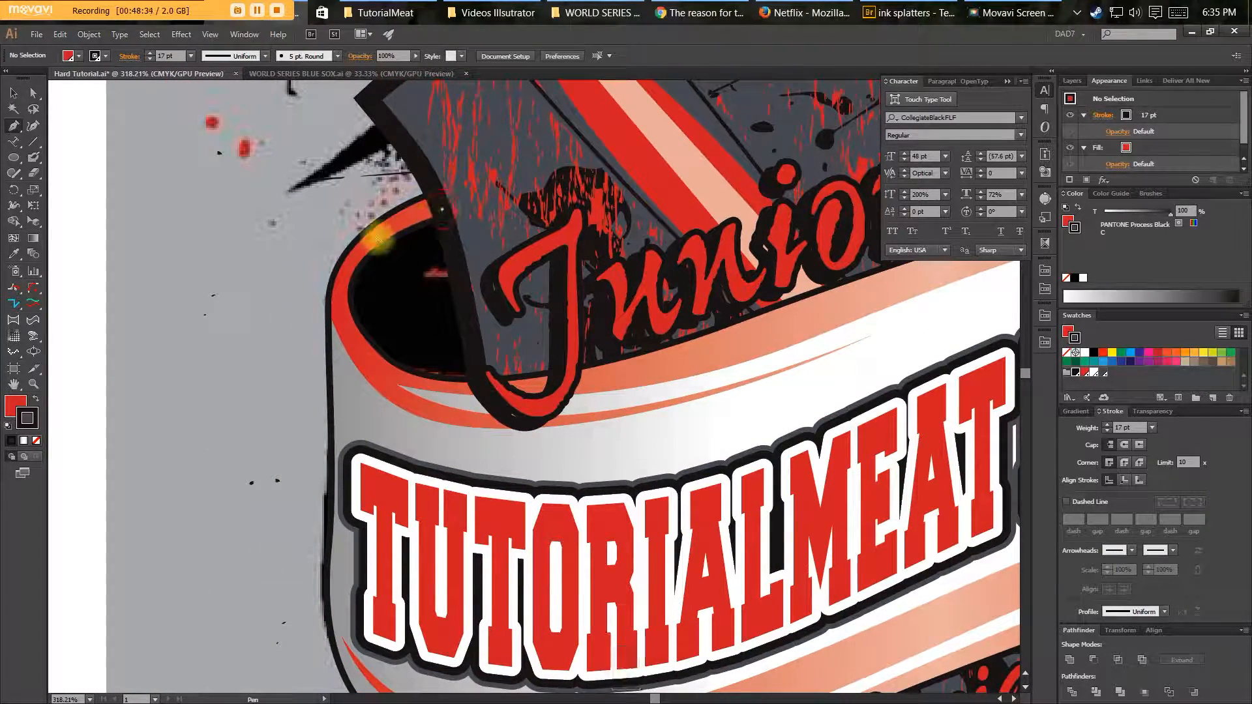
{"action": "left_click_drag", "start_coordinate": [346, 285], "coordinate": [351, 336]}
{"action": "left_click_drag", "start_coordinate": [382, 407], "coordinate": [415, 419]}
{"action": "left_click", "coordinate": [489, 420]}
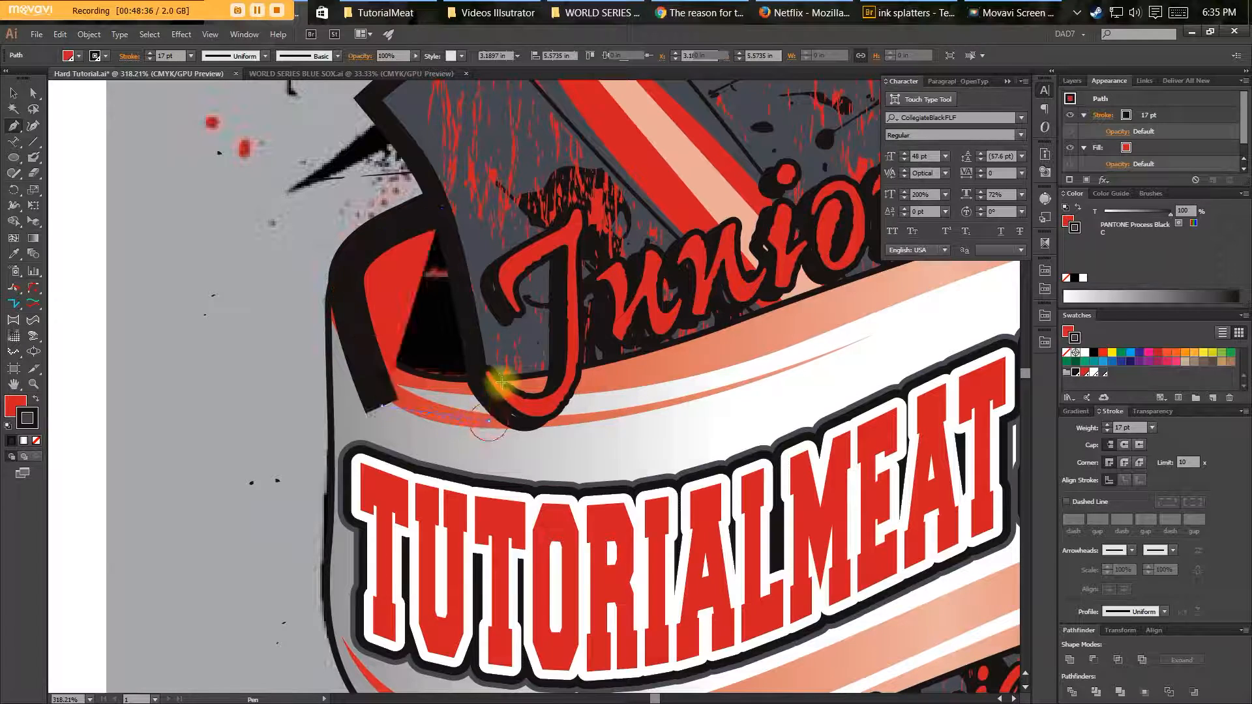
{"action": "left_click", "coordinate": [469, 287]}
{"action": "left_click", "coordinate": [442, 209]}
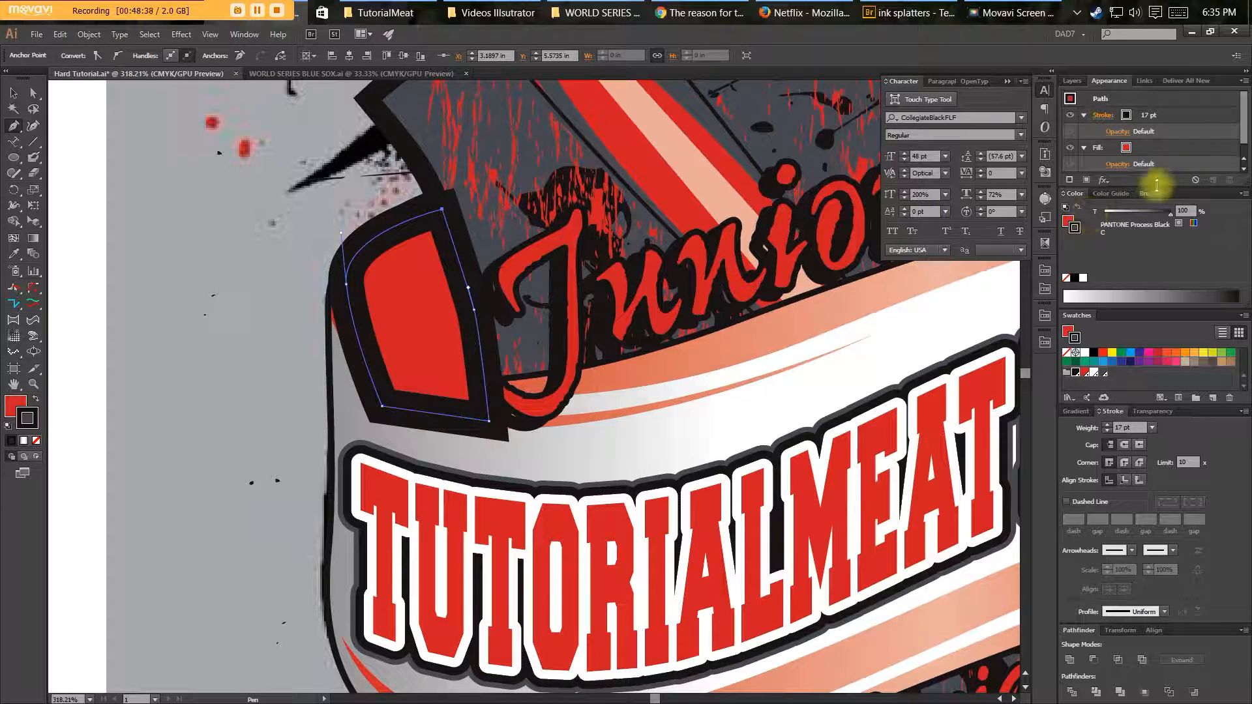
Give the left fold shape a PANTONE Process Black fill with no stroke and place it behind the other artwork.
{"action": "left_click", "coordinate": [1195, 179]}
{"action": "key", "text": "x"}
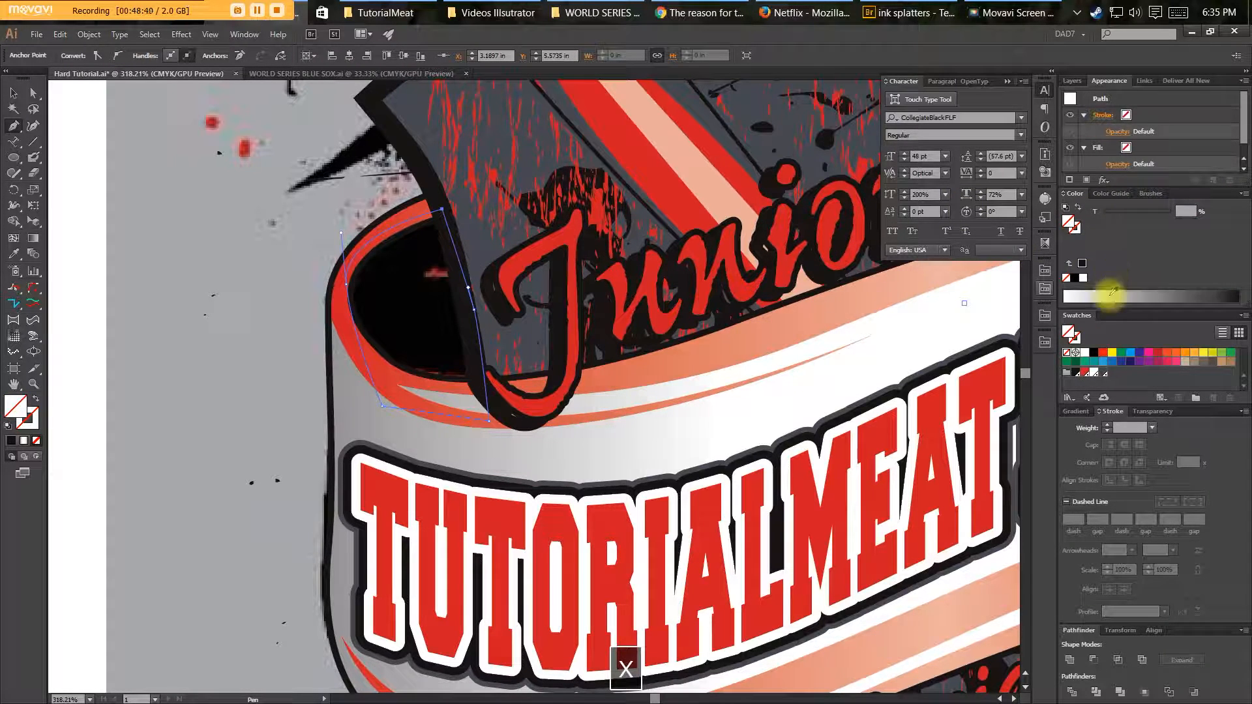
{"action": "left_click", "coordinate": [1075, 372]}
{"action": "key", "text": "v"}
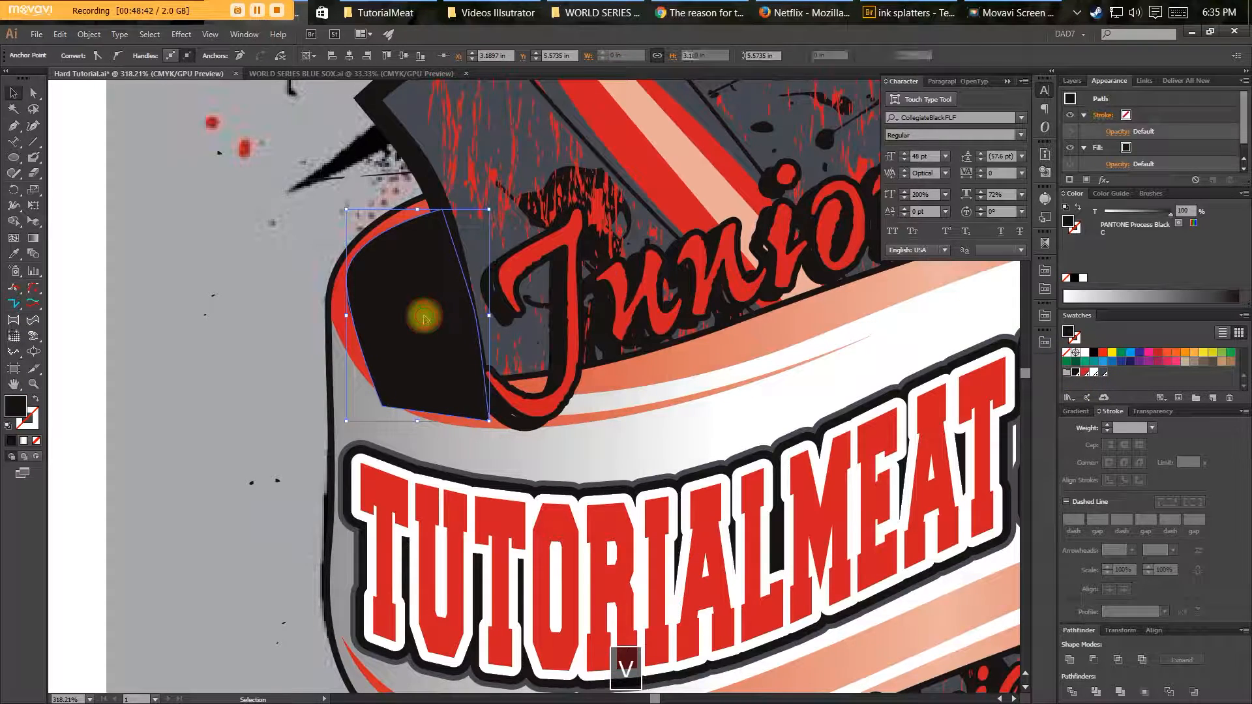
{"action": "key", "text": "ctrl+x"}
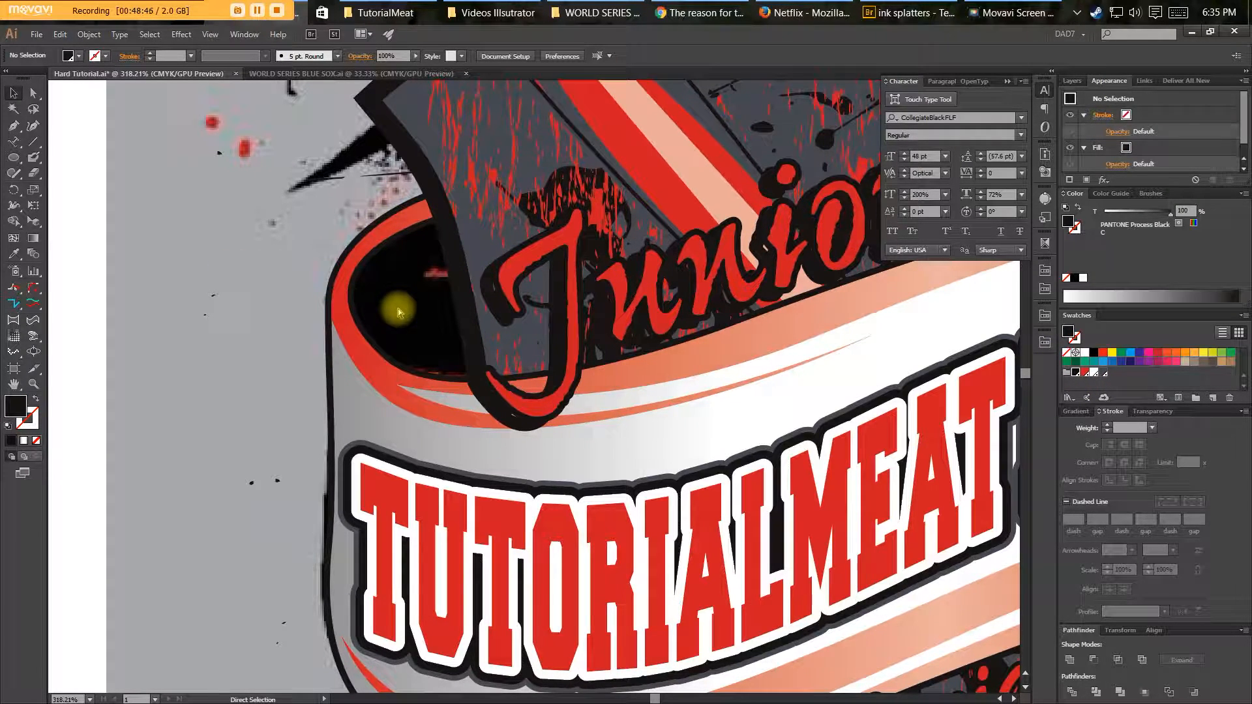
{"action": "key", "text": "ctrl+b"}
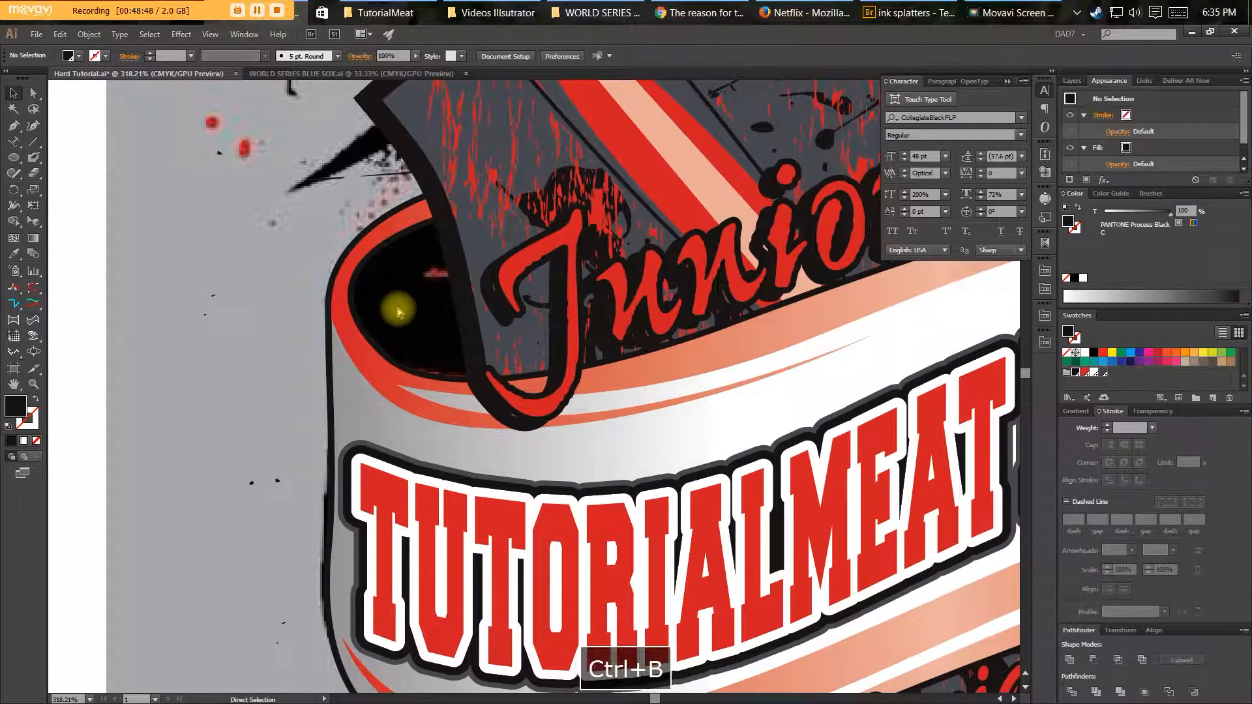
Draw a closed black shape over the opening inside the ribbon's right fold and place it behind the other artwork.
{"action": "key", "text": "space"}
{"action": "left_click_drag", "start_coordinate": [334, 414], "coordinate": [328, 411]}
{"action": "left_click_drag", "start_coordinate": [761, 474], "coordinate": [89, 320]}
{"action": "left_click_drag", "start_coordinate": [780, 498], "coordinate": [692, 463]}
{"action": "key", "text": "p"}
{"action": "left_click", "coordinate": [642, 372]}
{"action": "left_click", "coordinate": [632, 516]}
{"action": "left_click_drag", "start_coordinate": [691, 465], "coordinate": [678, 380]}
{"action": "left_click", "coordinate": [643, 371]}
{"action": "key", "text": "v"}
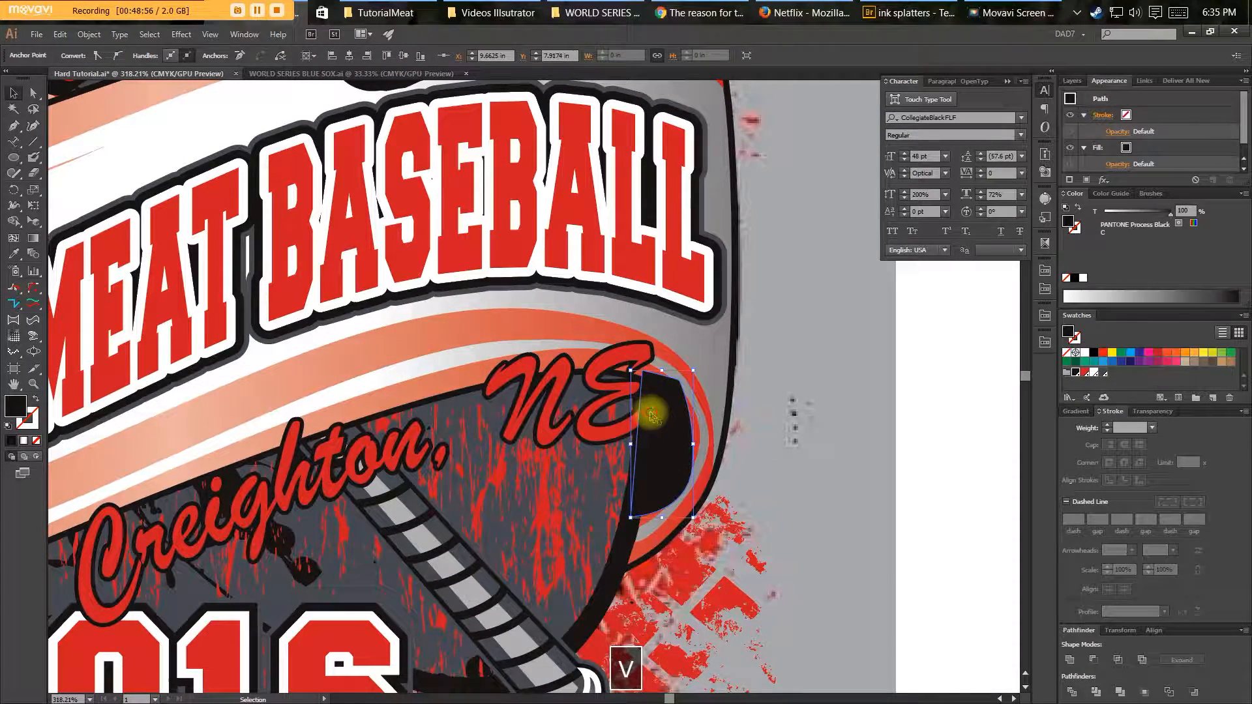
{"action": "key", "text": "ctrl+x"}
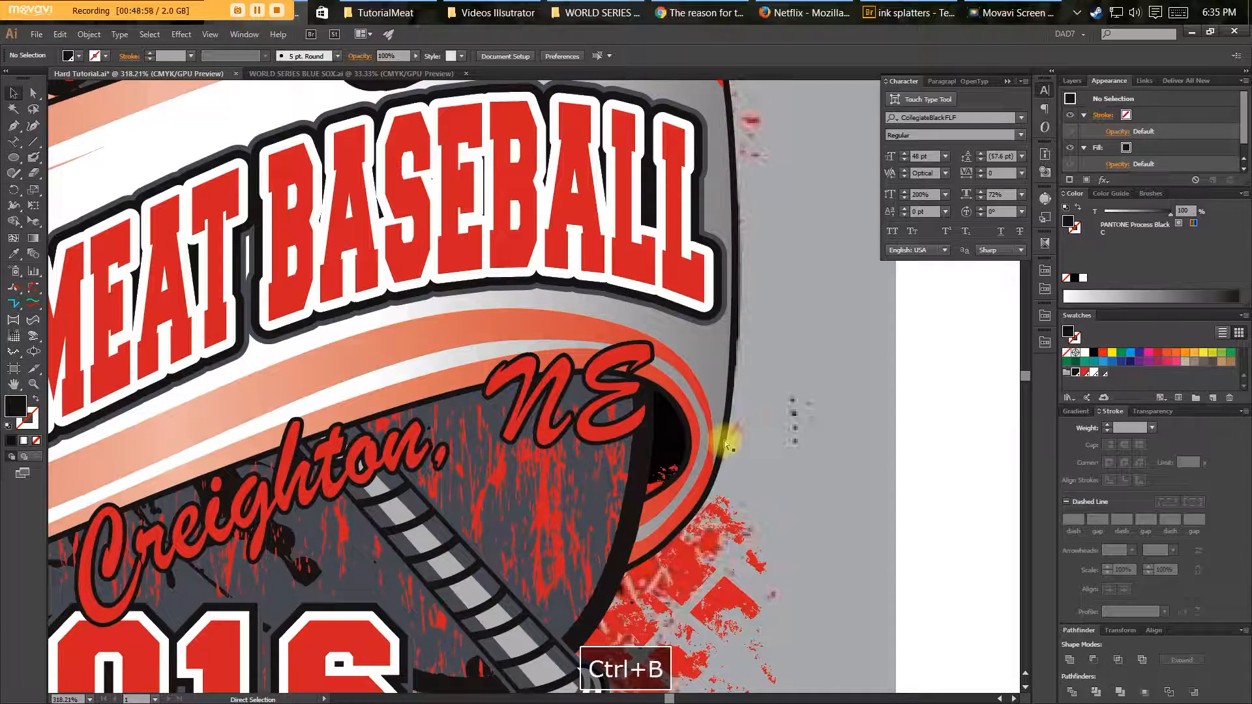
Erase the part of the red splatter that overlaps the ribbon's right fold and the shield's lower right area.
{"action": "key", "text": "v"}
{"action": "left_click", "coordinate": [677, 554]}
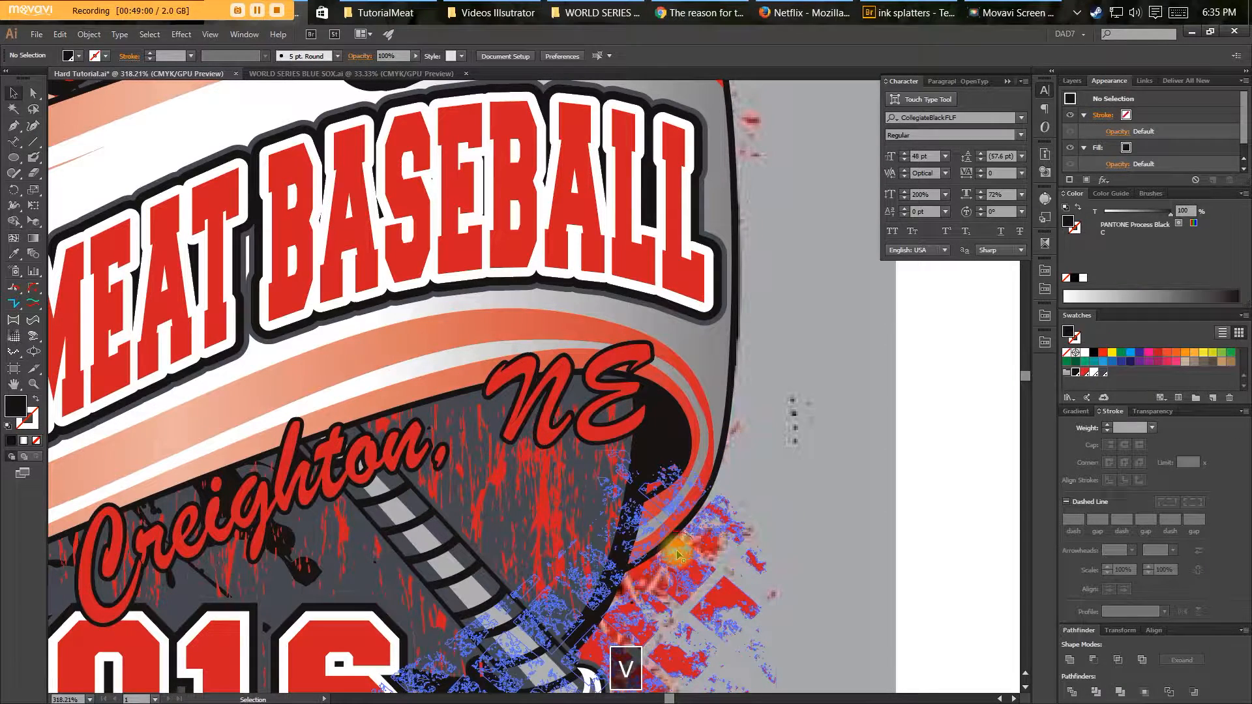
{"action": "key", "text": "shift+e"}
{"action": "mouse_move", "coordinate": [645, 450]}
{"action": "left_mouse_down"}
{"action": "mouse_move", "coordinate": [590, 496]}
{"action": "mouse_move", "coordinate": [645, 476]}
{"action": "mouse_move", "coordinate": [483, 628]}
{"action": "mouse_move", "coordinate": [417, 665]}
{"action": "left_mouse_up"}
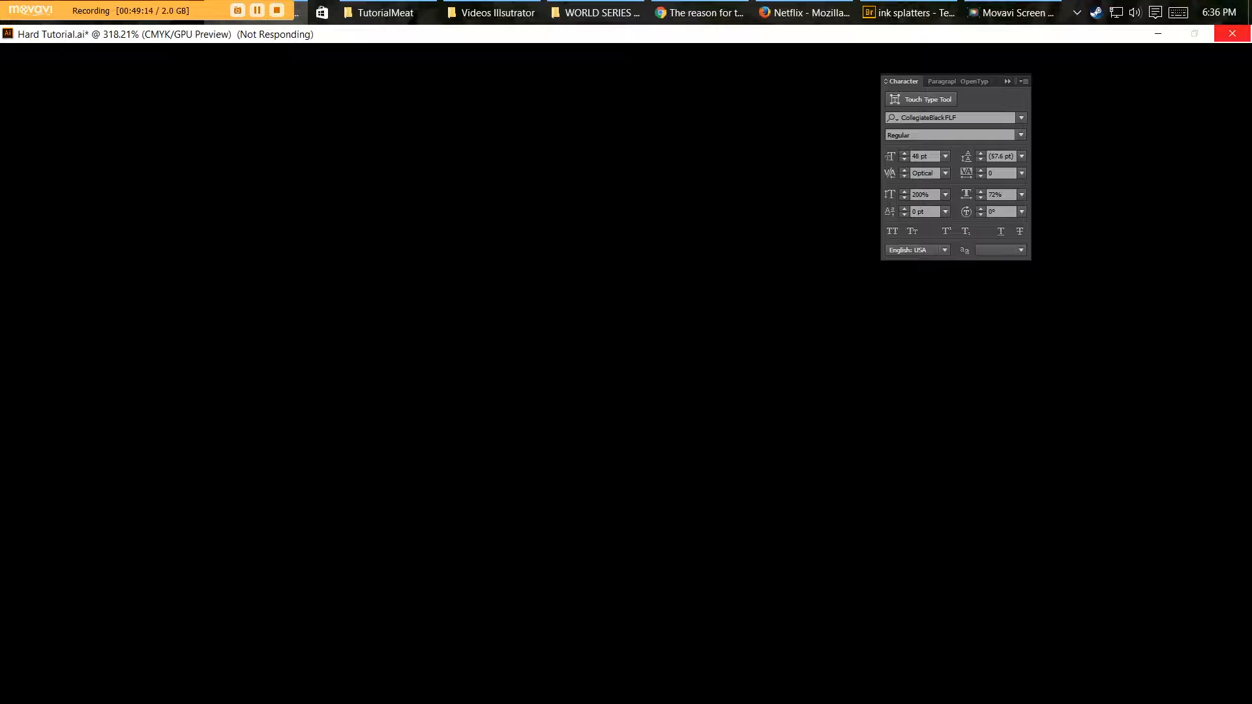
{"action": "key", "text": "ctrl+space"}
{"action": "key", "text": "ctrl+space"}
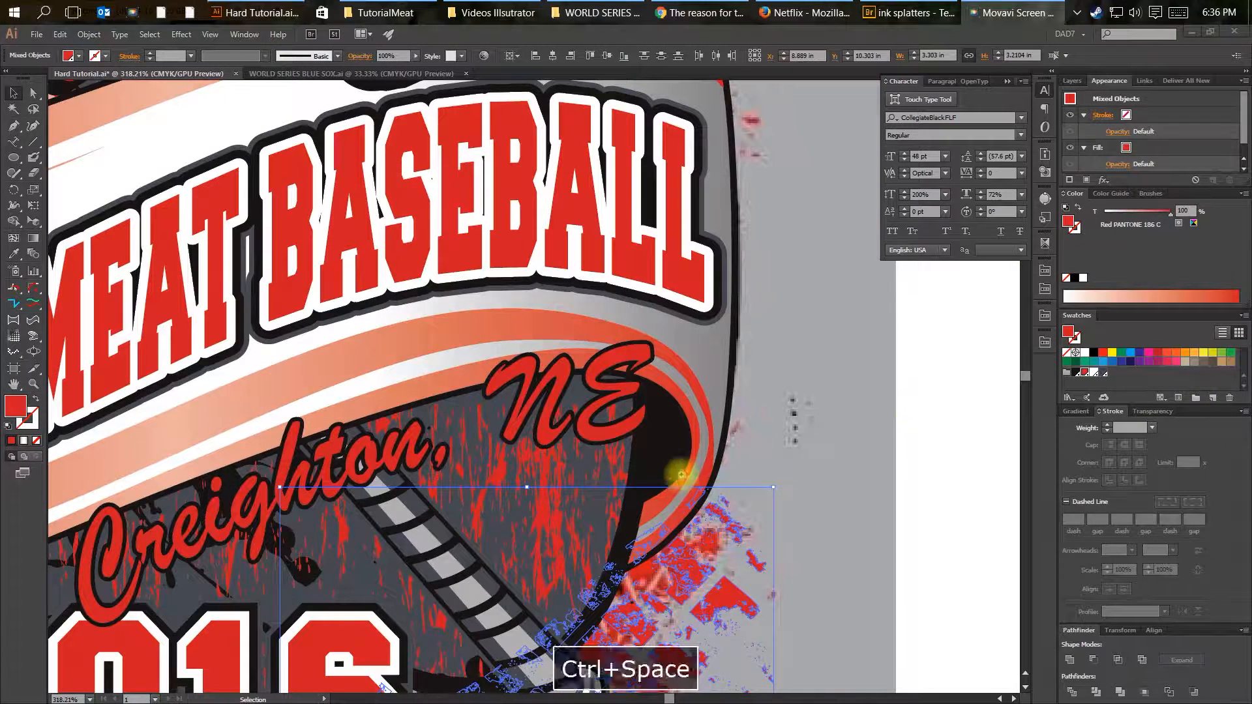
{"action": "left_click_drag", "start_coordinate": [828, 479], "coordinate": [603, 464]}
{"action": "key", "text": "v"}
Hide Layer 2, which holds the reference screenshot.
{"action": "left_click", "coordinate": [1073, 81]}
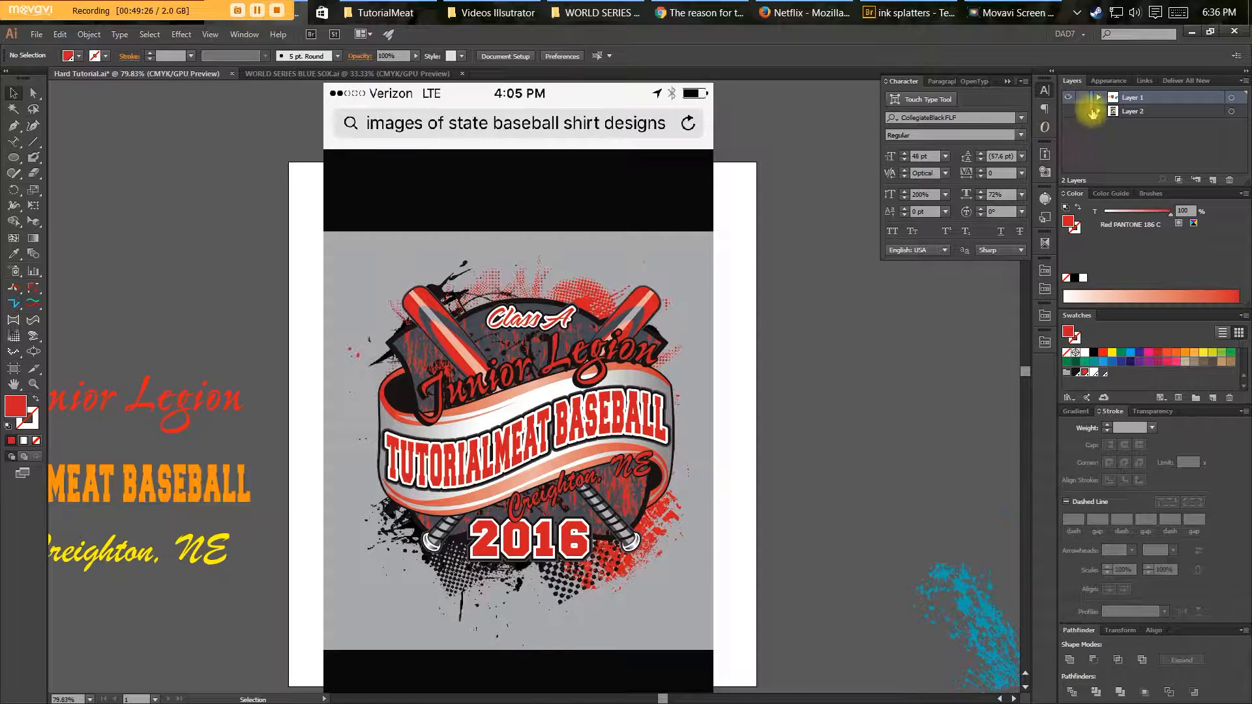
{"action": "left_click", "coordinate": [1067, 111]}
{"action": "key", "text": "ctrl+minus"}
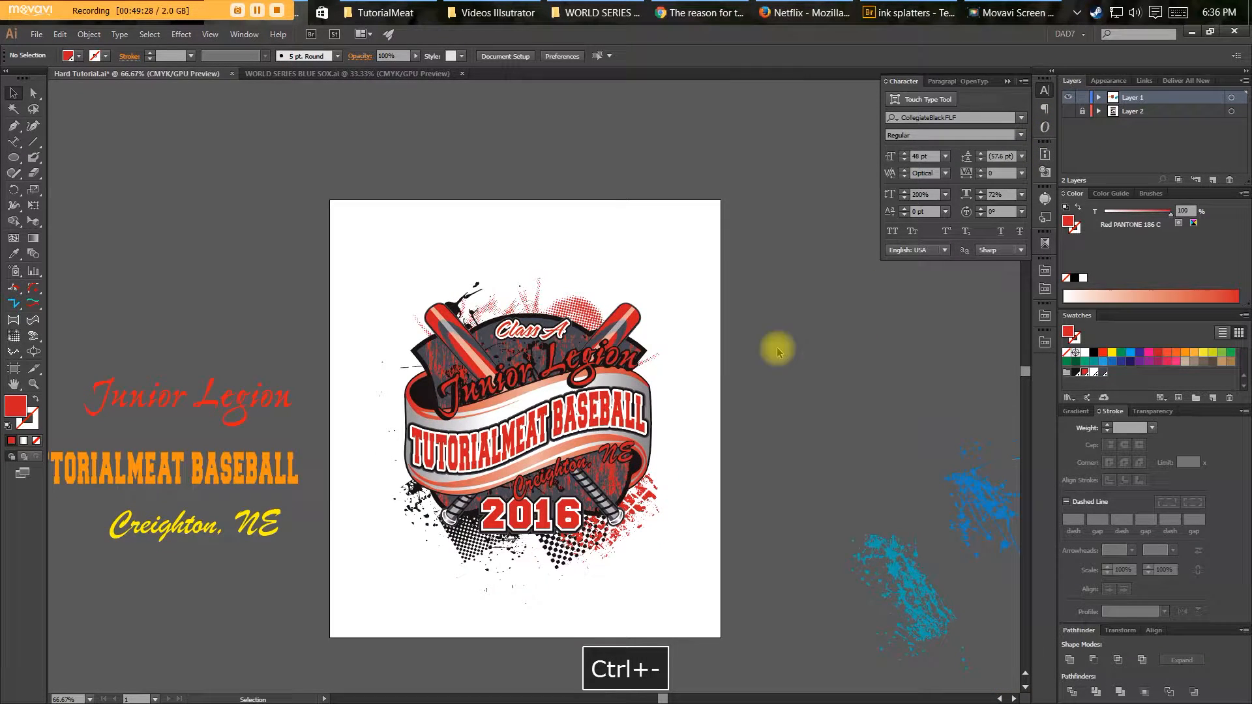
Draw a rectangle about 12 by 13.1 in across the artboard and send it to the back.
{"action": "key", "text": "m"}
{"action": "left_click_drag", "start_coordinate": [342, 205], "coordinate": [717, 615]}
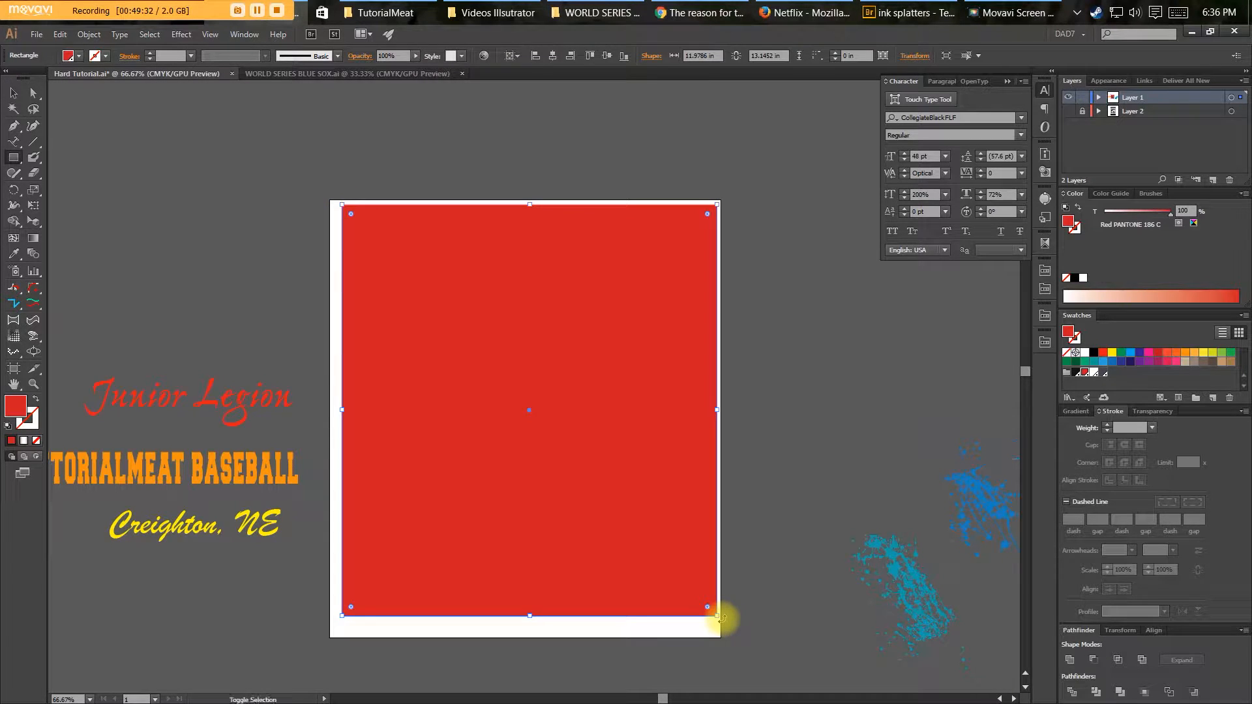
{"action": "key", "text": "ctrl+shift+bracketleft"}
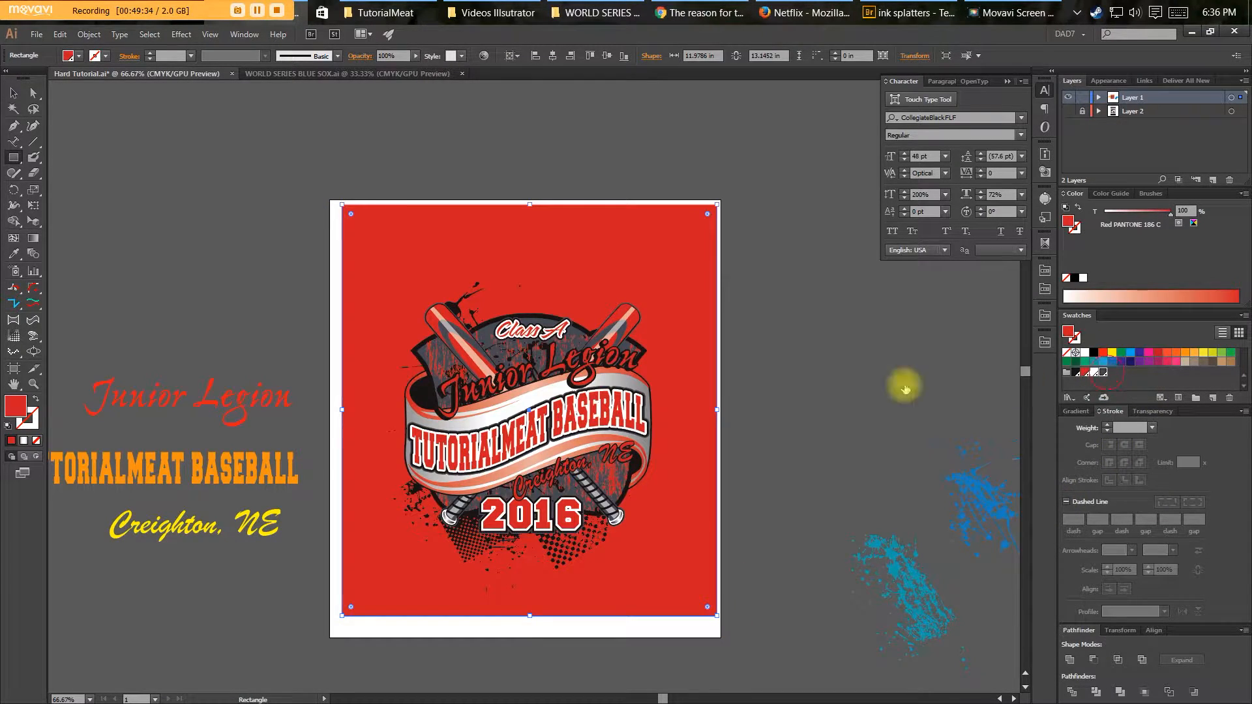
Fill the background rectangle with the CHARCOAL COOL GREY 10 swatch and deselect it.
{"action": "left_click", "coordinate": [1103, 373]}
{"action": "key", "text": "v"}
{"action": "left_click", "coordinate": [780, 412]}
{"action": "left_click_drag", "start_coordinate": [655, 447], "coordinate": [853, 420]}
{"action": "mouse_move", "coordinate": [641, 366]}
{"action": "left_mouse_down"}
{"action": "mouse_move", "coordinate": [729, 405]}
{"action": "mouse_move", "coordinate": [640, 362]}
{"action": "left_mouse_up"}
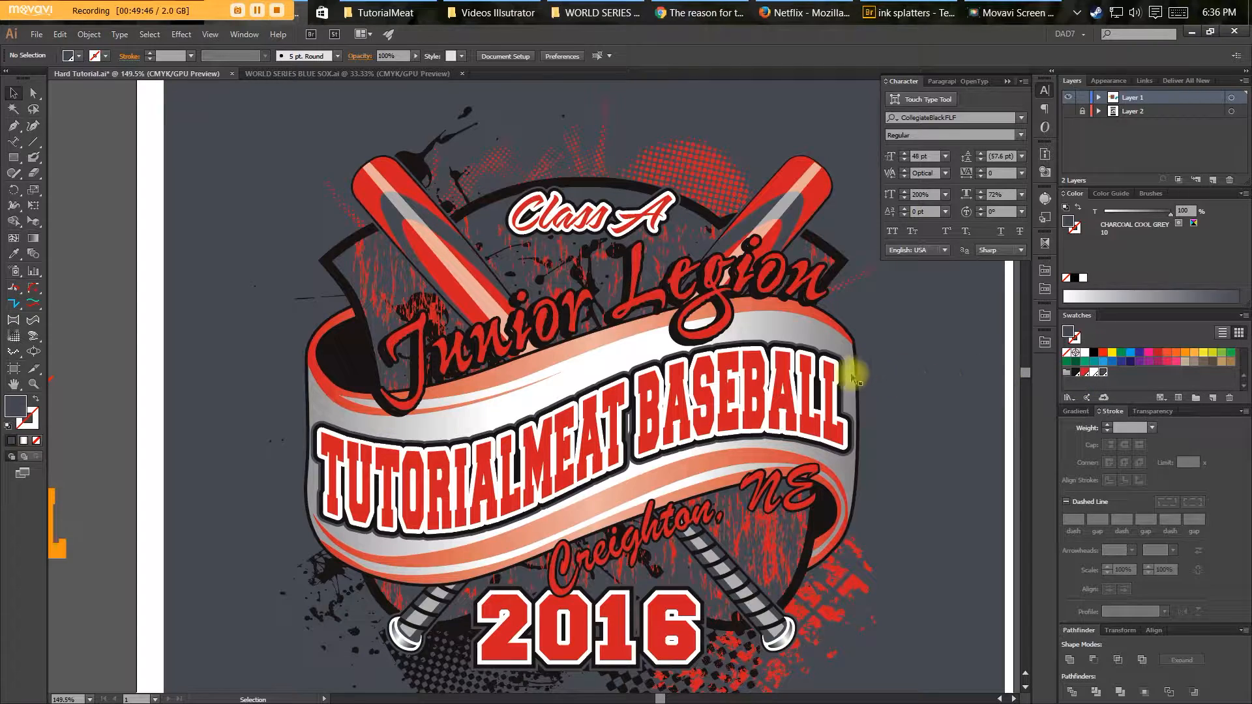
Adjust the anchor points of the Tutorialmeat Baseball text's path so the lettering sits slightly higher on the ribbon.
{"action": "left_click", "coordinate": [570, 452]}
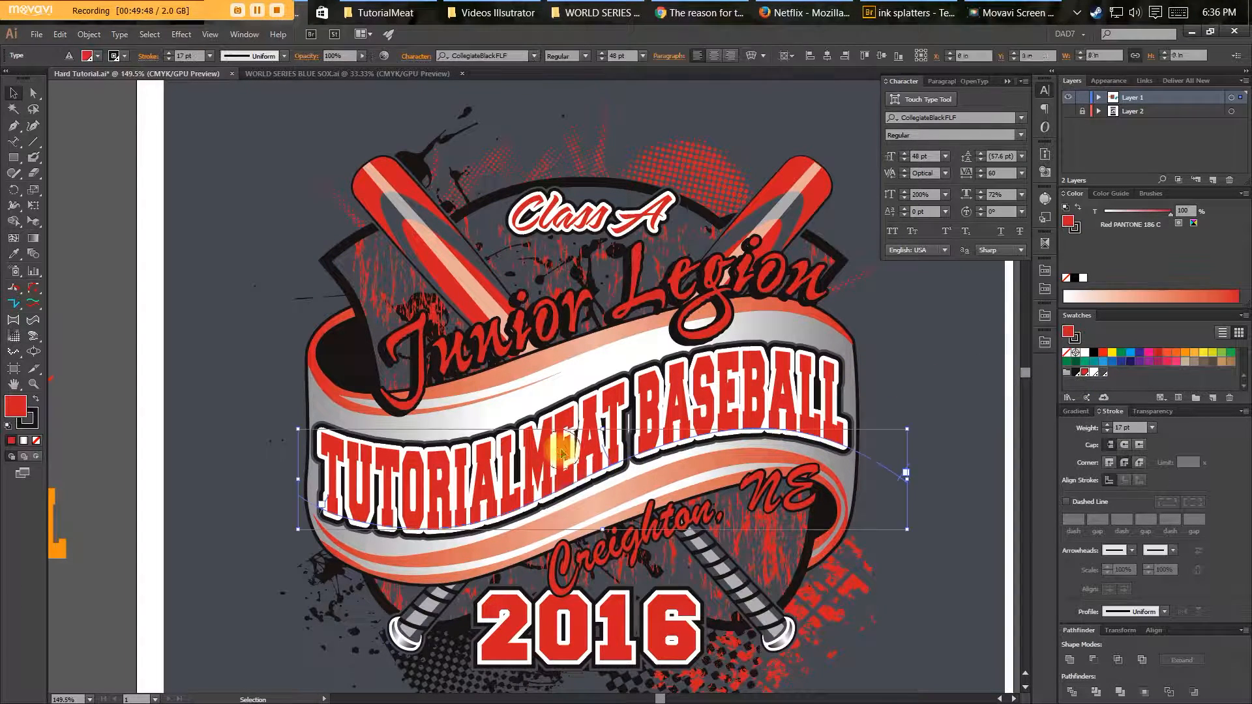
{"action": "key", "text": "a"}
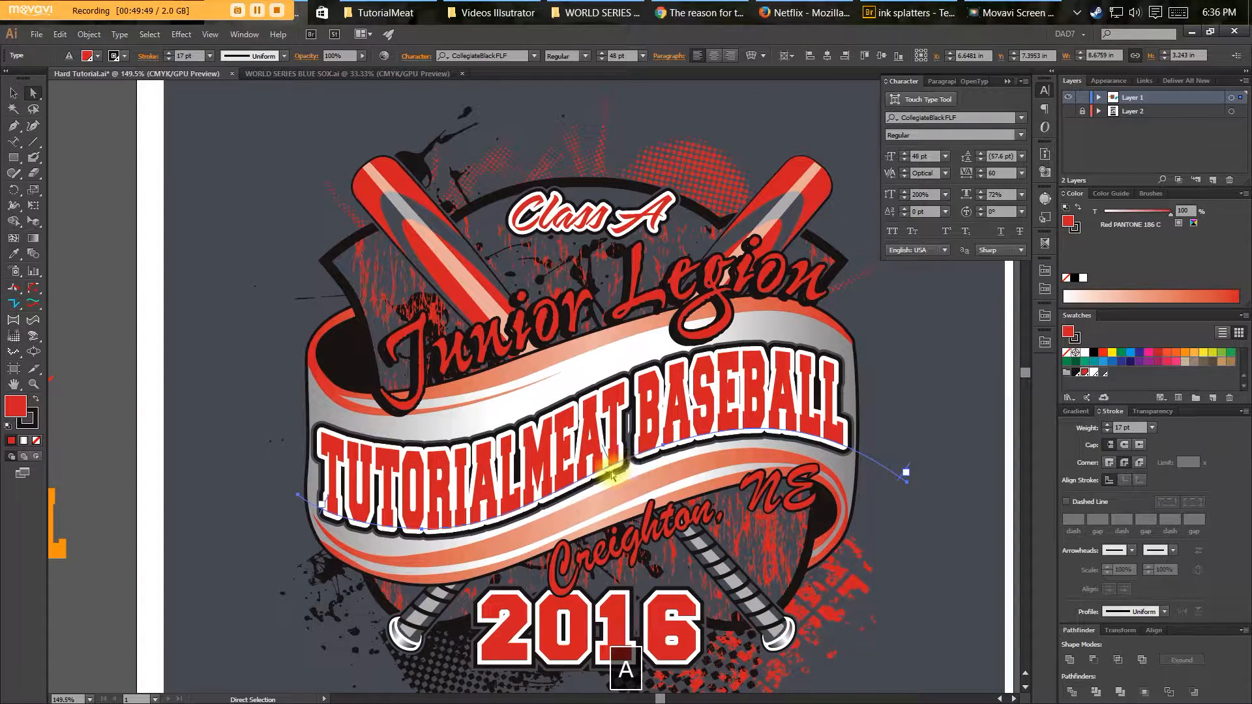
{"action": "left_click", "coordinate": [661, 444]}
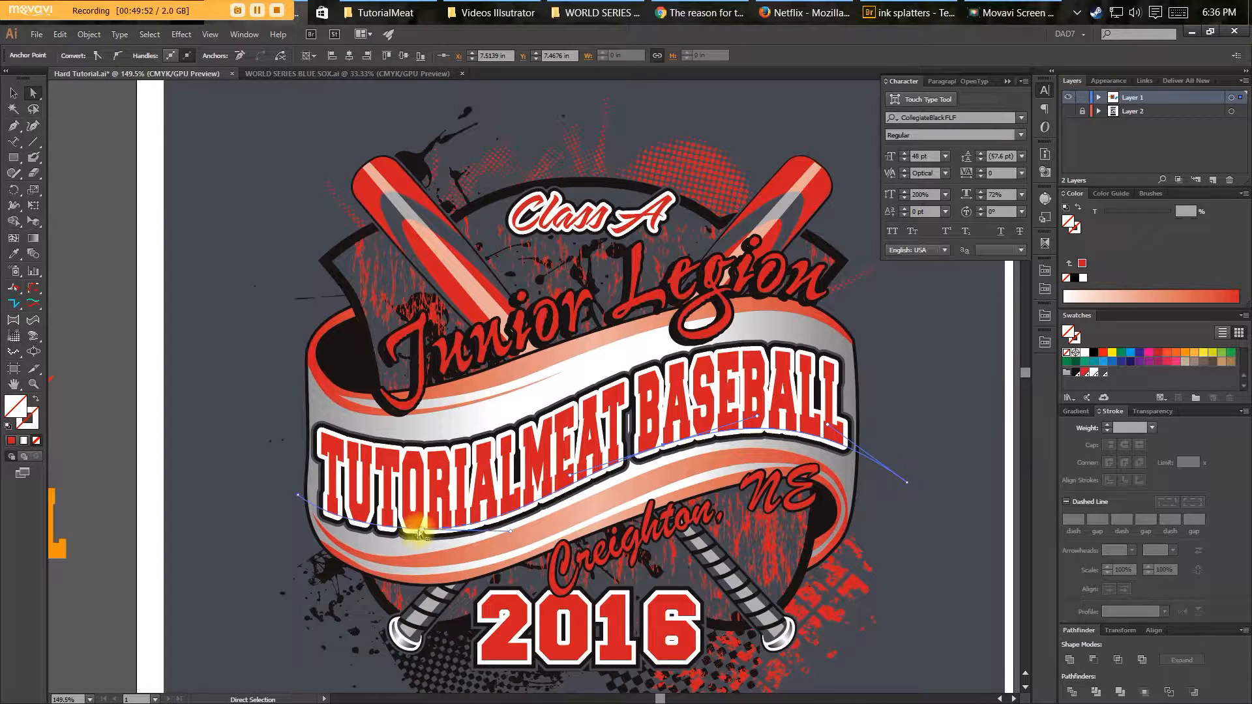
{"action": "left_click_drag", "start_coordinate": [417, 529], "coordinate": [416, 521]}
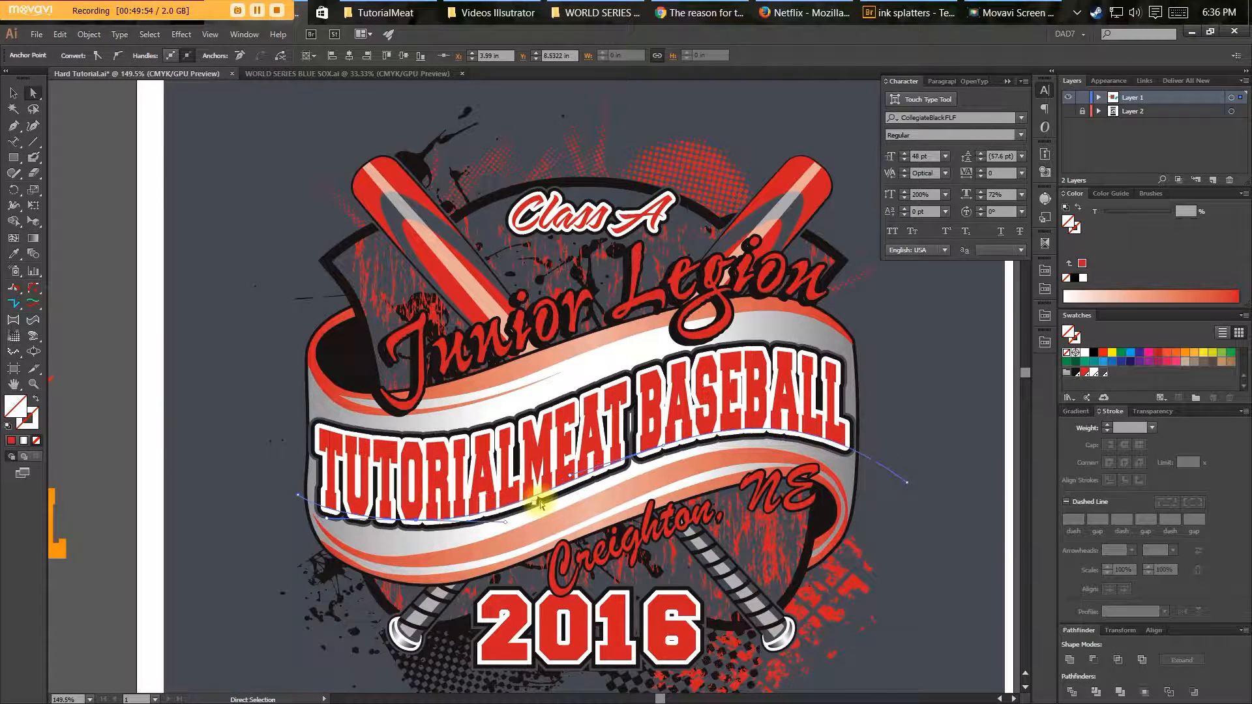
{"action": "left_click_drag", "start_coordinate": [666, 447], "coordinate": [670, 438]}
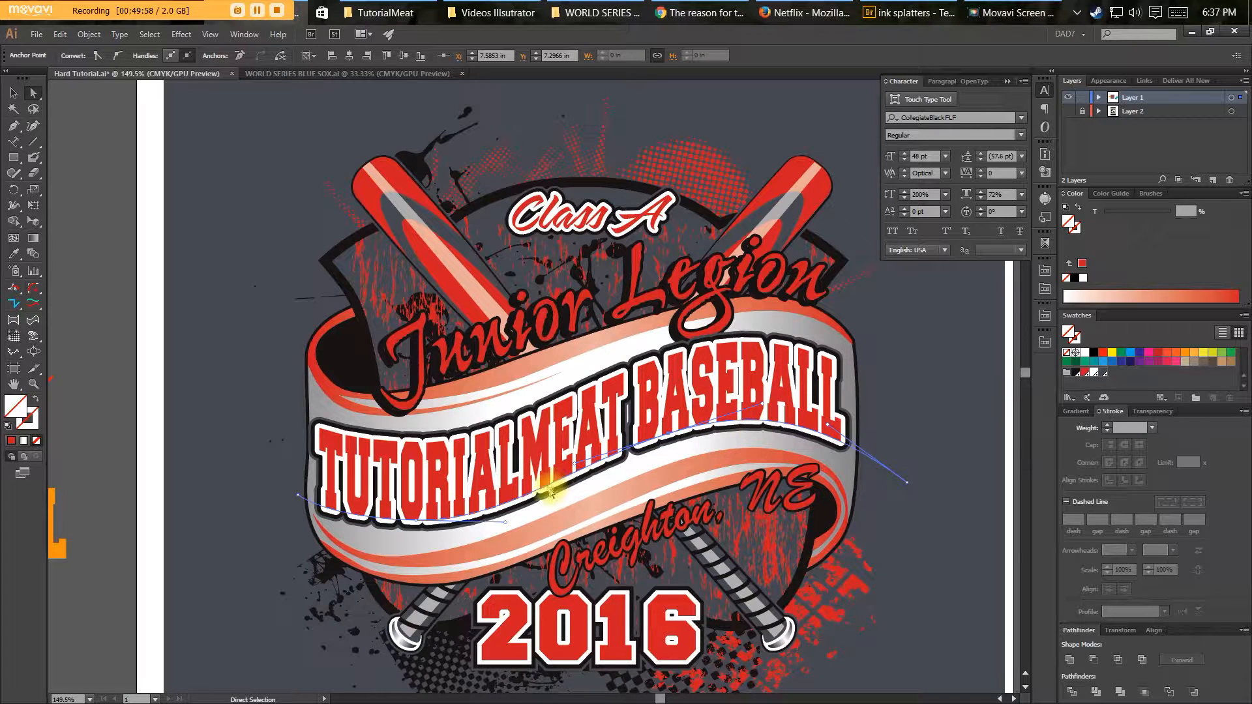
{"action": "left_click_drag", "start_coordinate": [416, 525], "coordinate": [415, 525]}
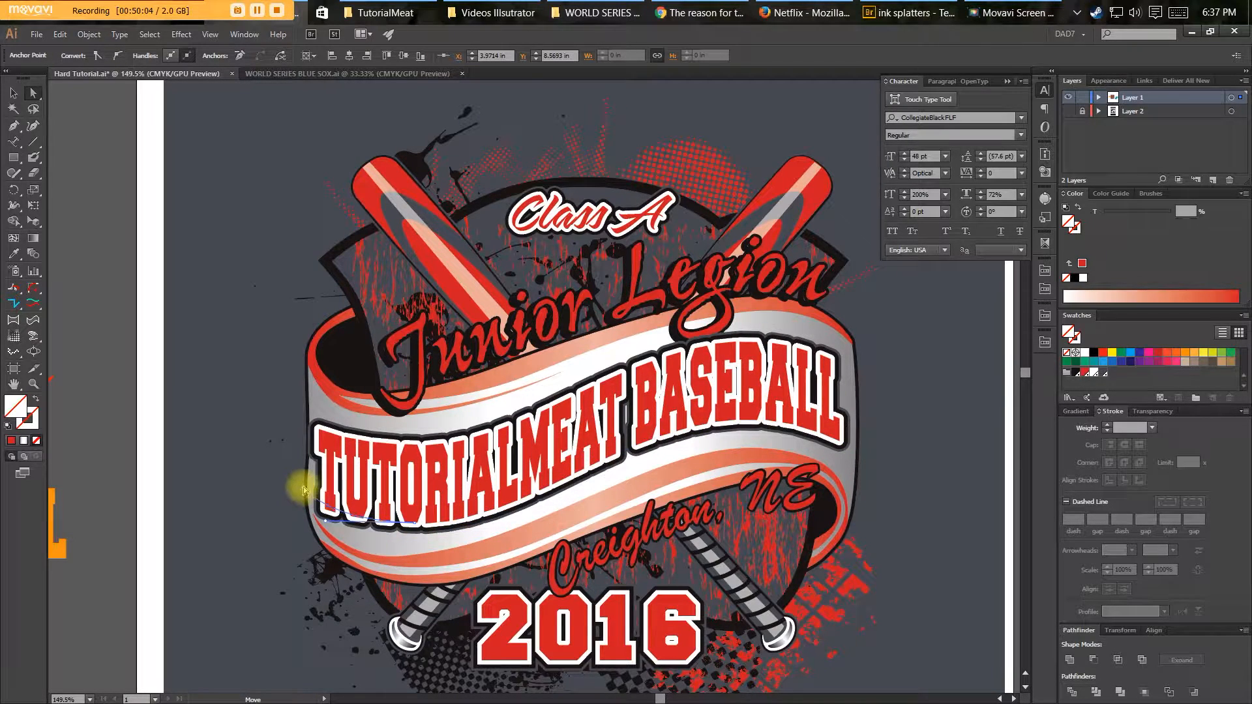
{"action": "left_click_drag", "start_coordinate": [303, 490], "coordinate": [304, 494]}
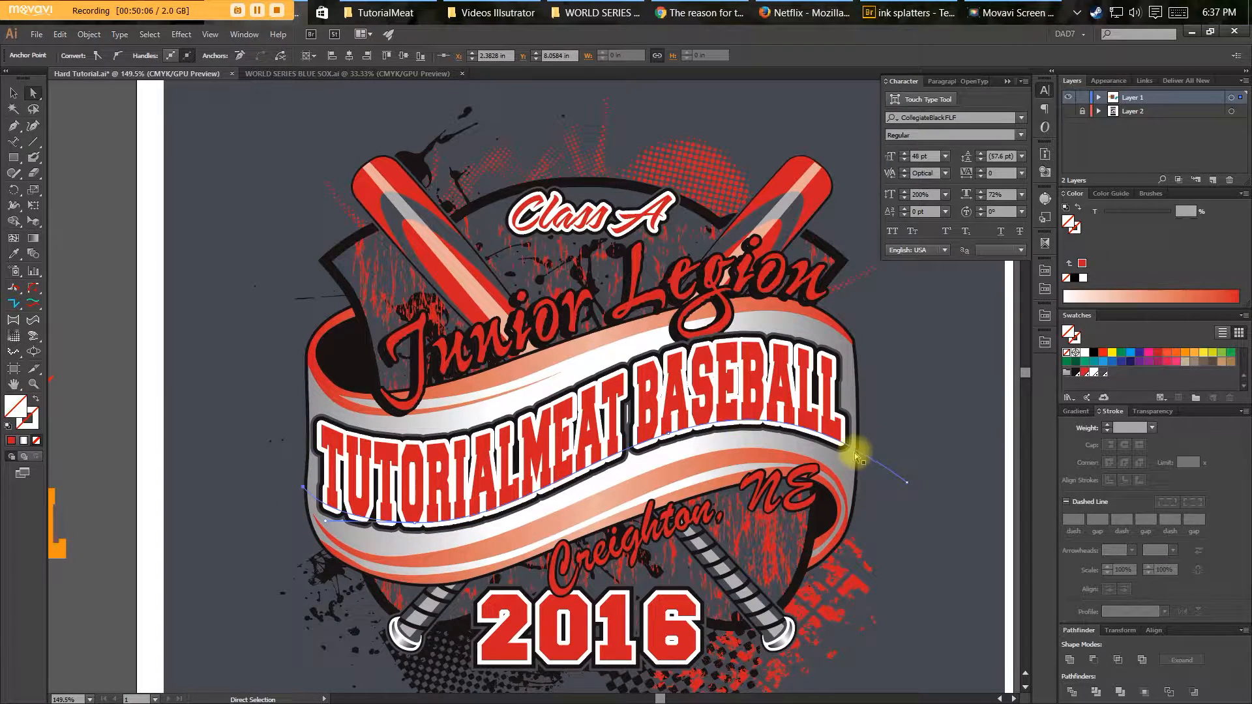
Try a slightly wider horizontal scale on the Tutorialmeat Baseball text and set it back to 72%.
{"action": "left_click", "coordinate": [809, 352]}
{"action": "left_click", "coordinate": [980, 191]}
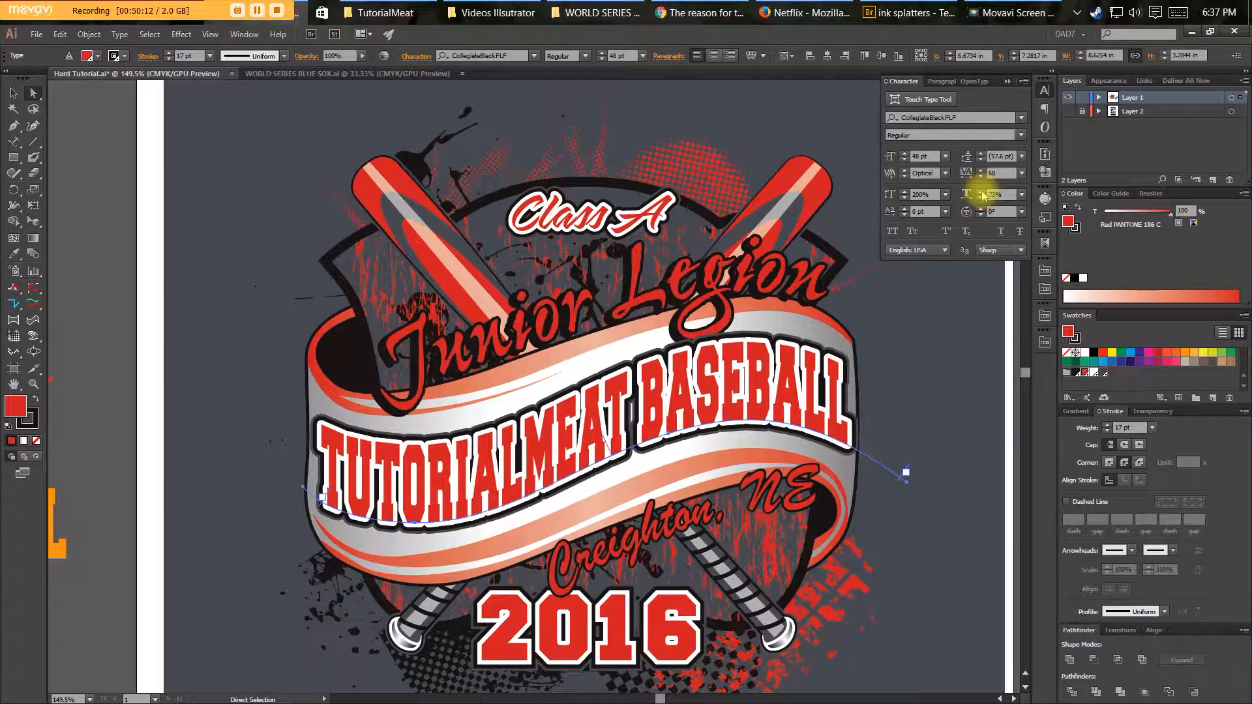
{"action": "type", "text": "72"}
{"action": "key", "text": "Tab"}
{"action": "left_click", "coordinate": [927, 422]}
{"action": "key", "text": "v"}
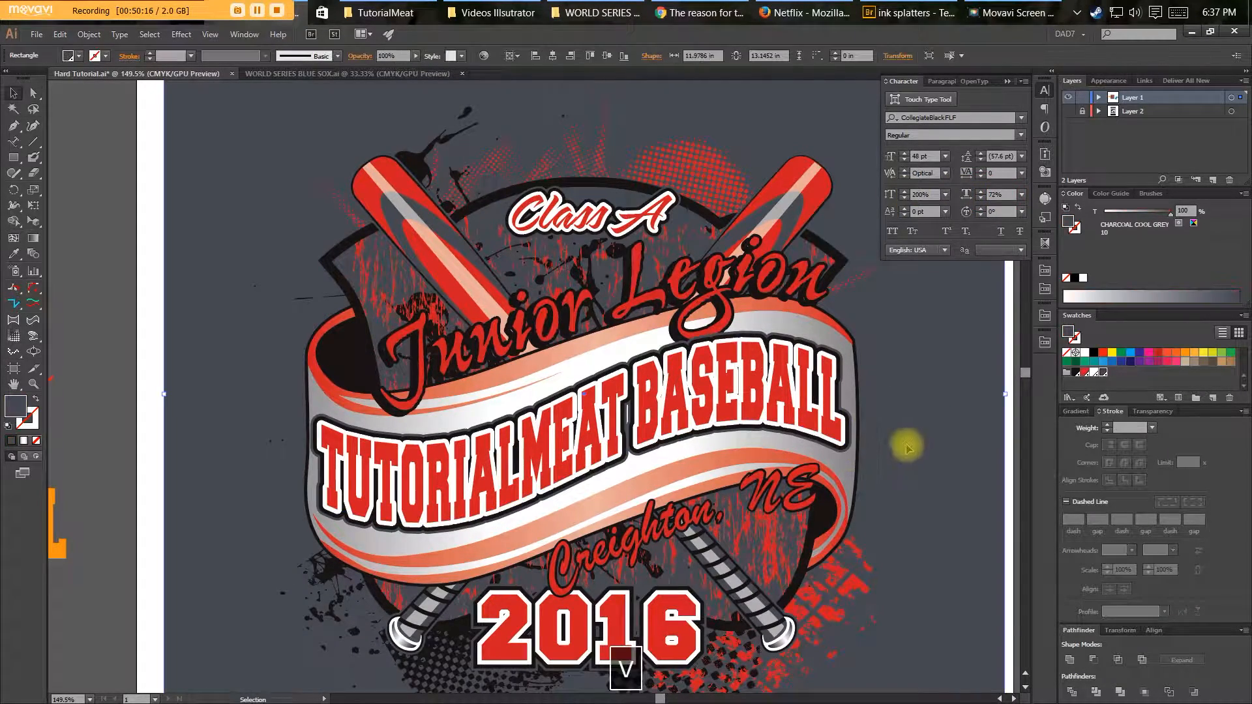
{"action": "key", "text": "ctrl+minus"}
{"action": "key", "text": "ctrl+minus"}
{"action": "key", "text": "v"}
{"action": "key", "text": "space"}
{"action": "left_click_drag", "start_coordinate": [627, 460], "coordinate": [655, 476]}
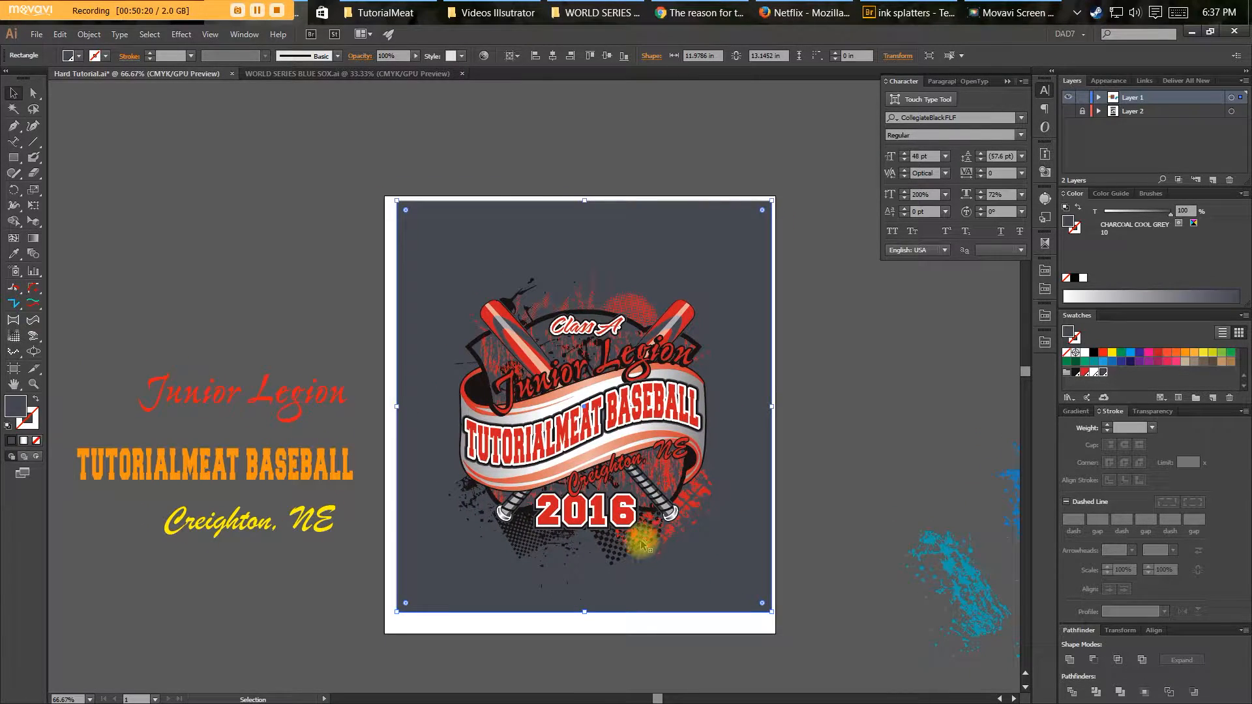